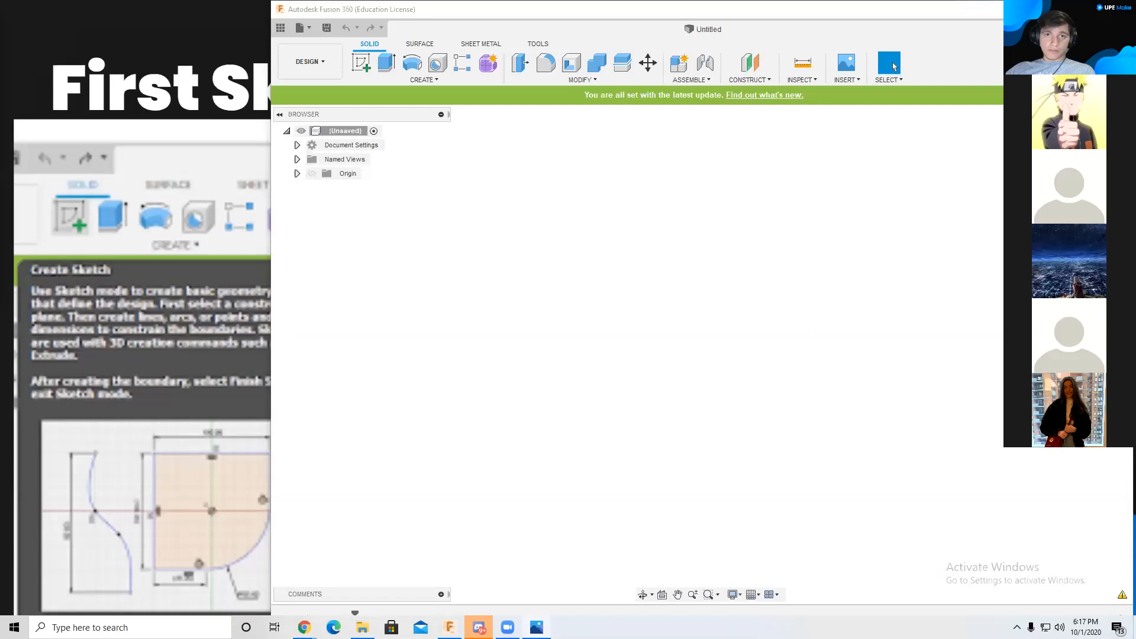
click(531, 284)
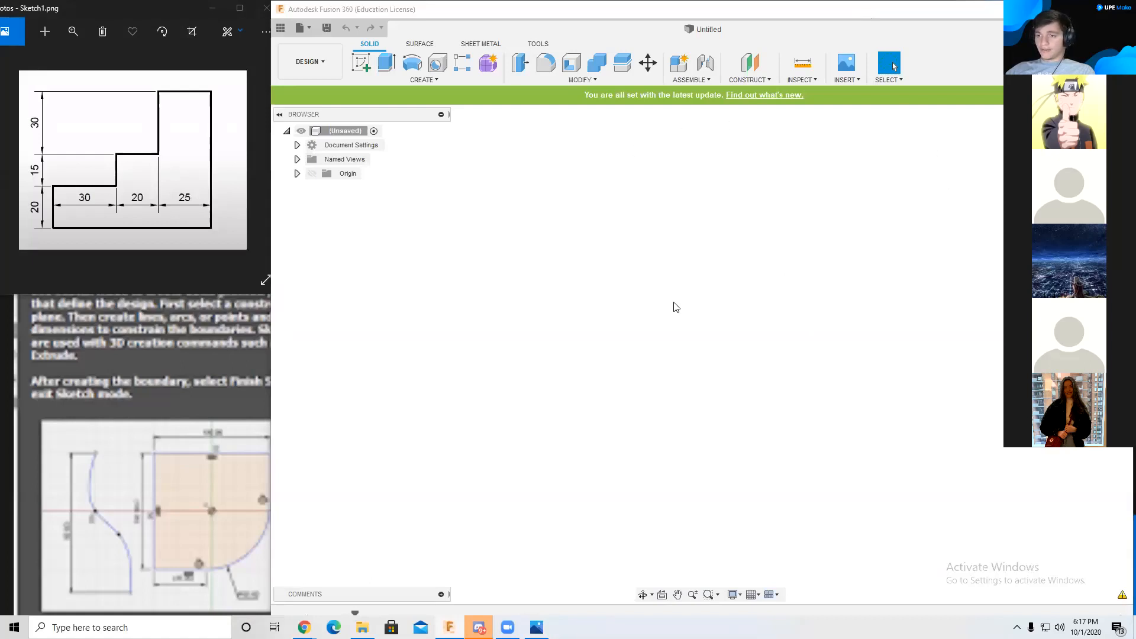
click(361, 62)
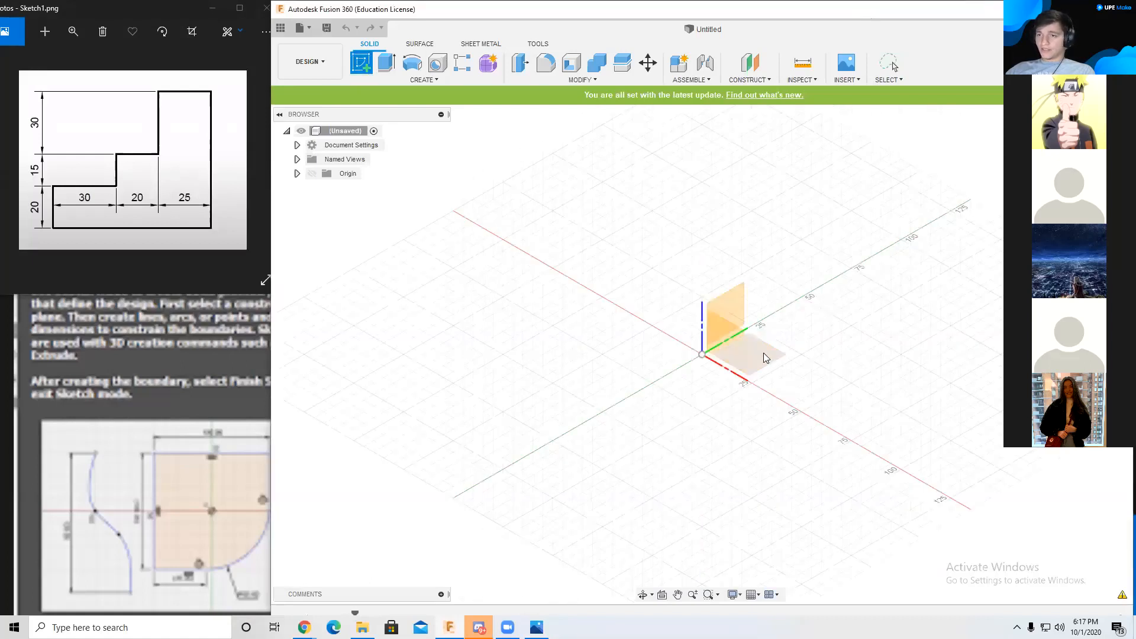
click(752, 350)
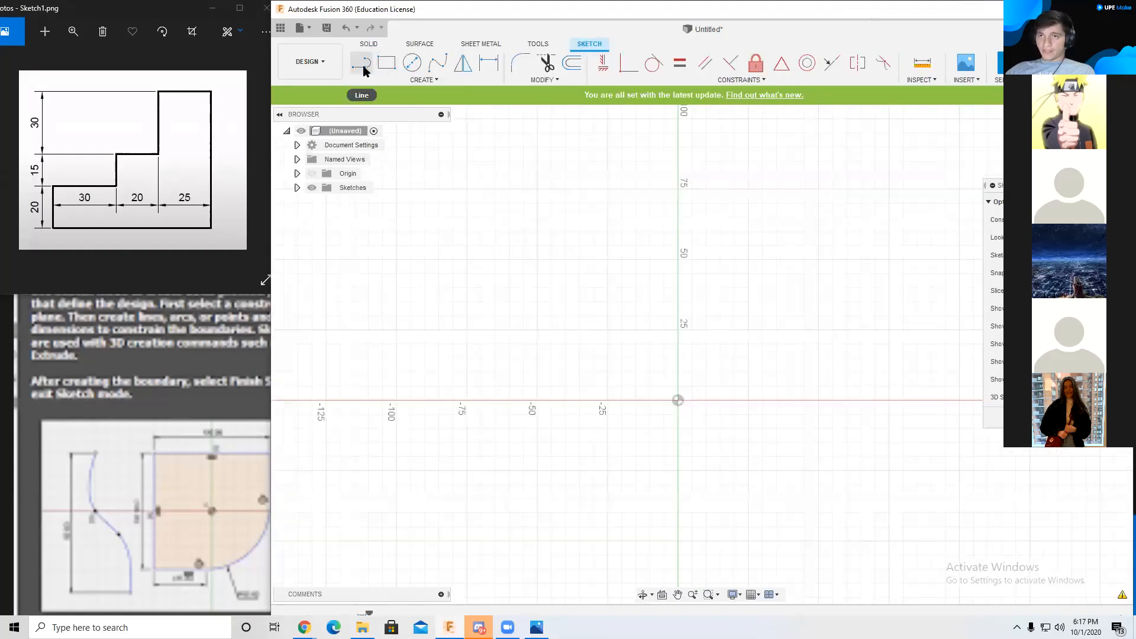
click(344, 28)
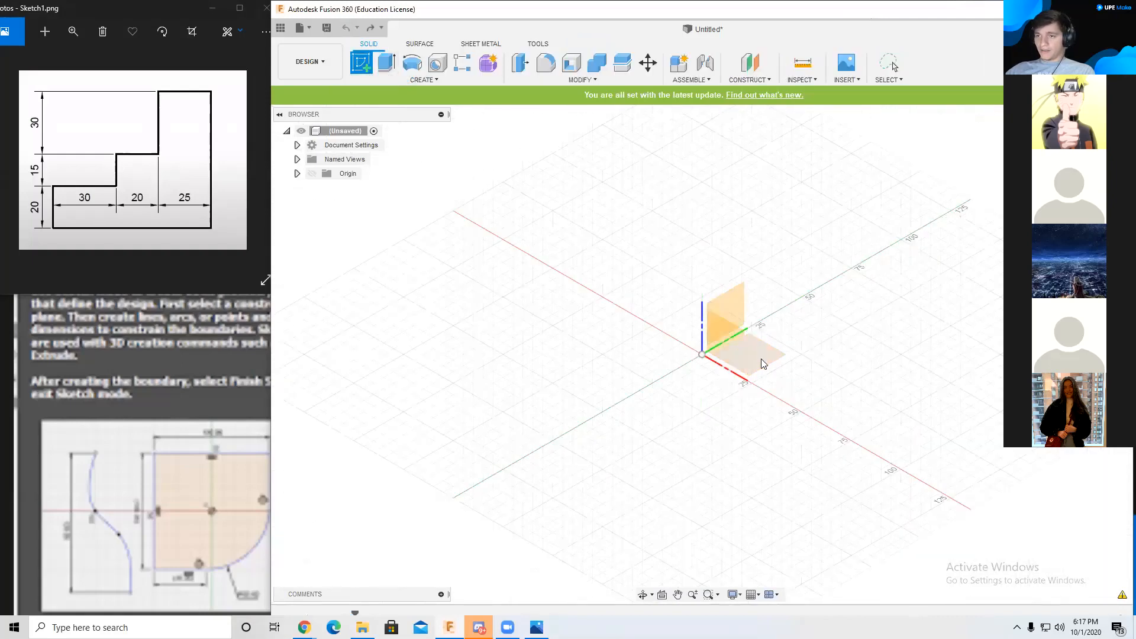
Step: Sketch a closed profile from the origin on the horizontal plane: a diagonal about 90 mm, a 75 mm horizontal line and a tangent arc
click(745, 327)
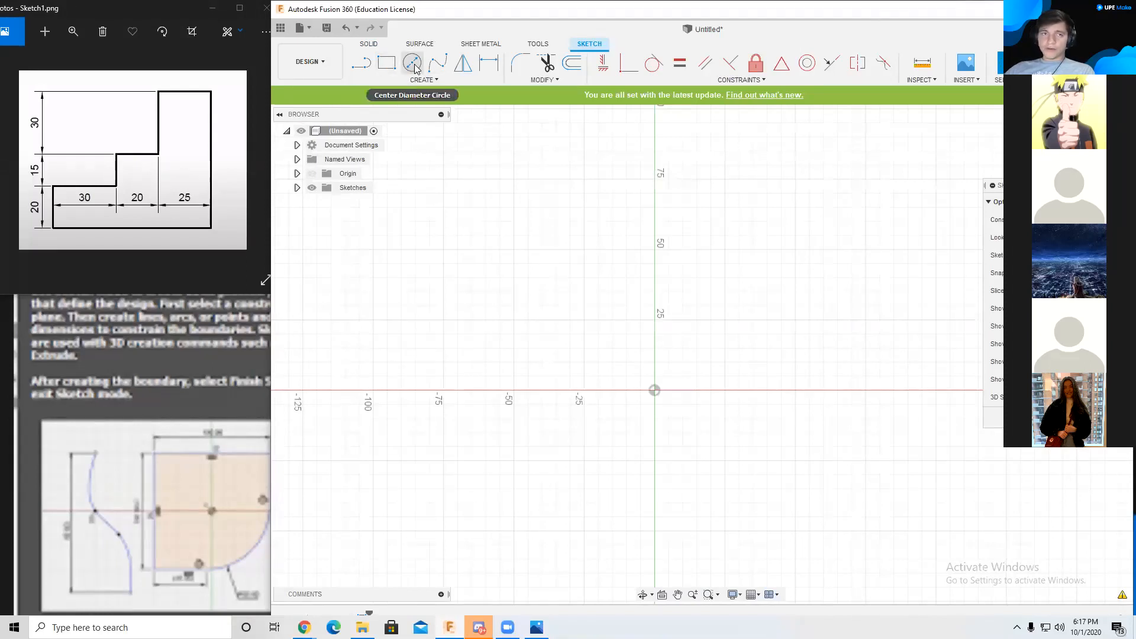
click(362, 63)
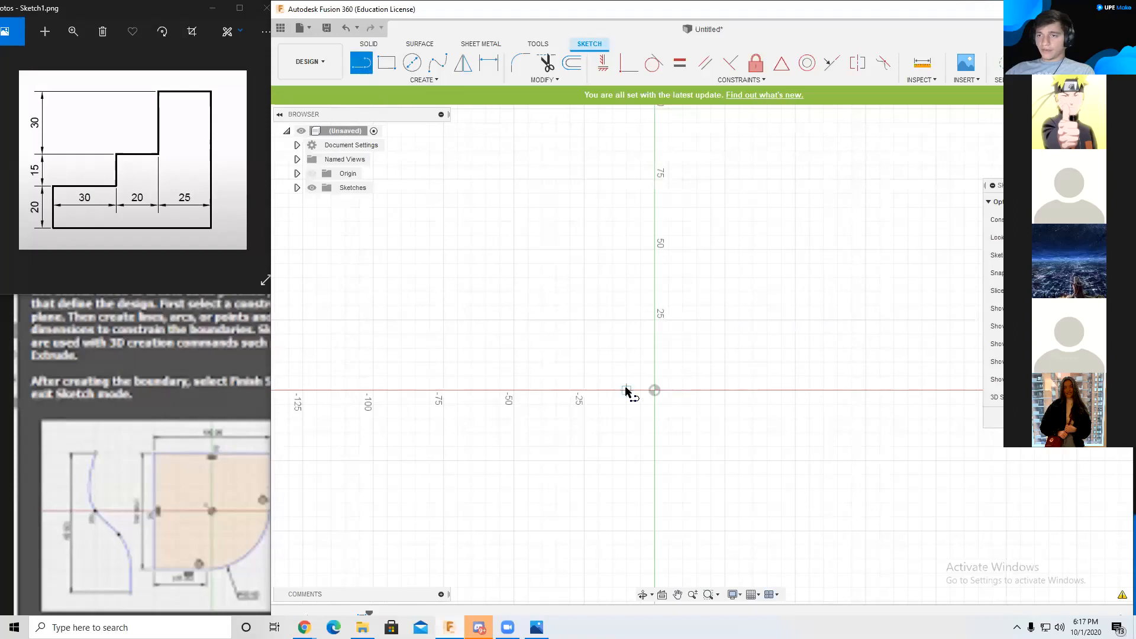
click(655, 391)
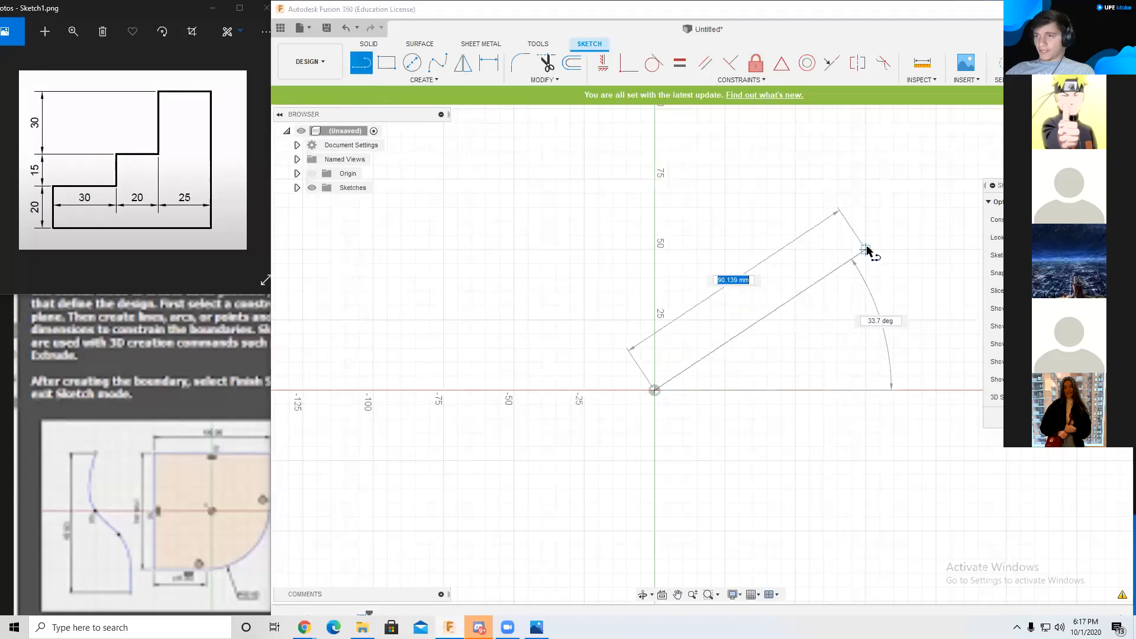
click(865, 249)
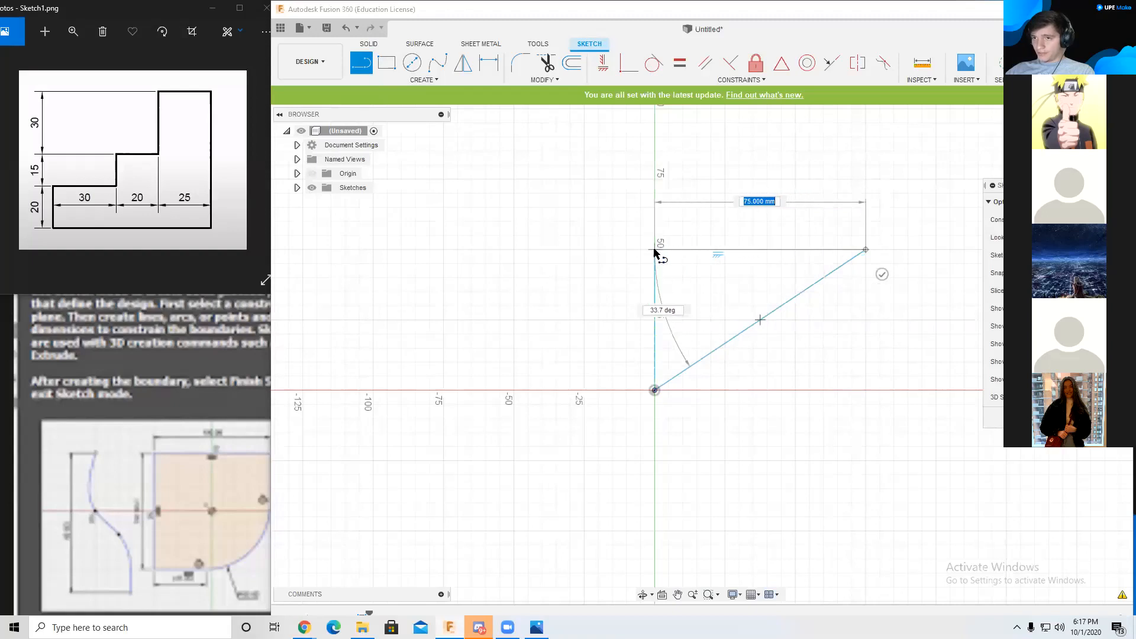
click(654, 249)
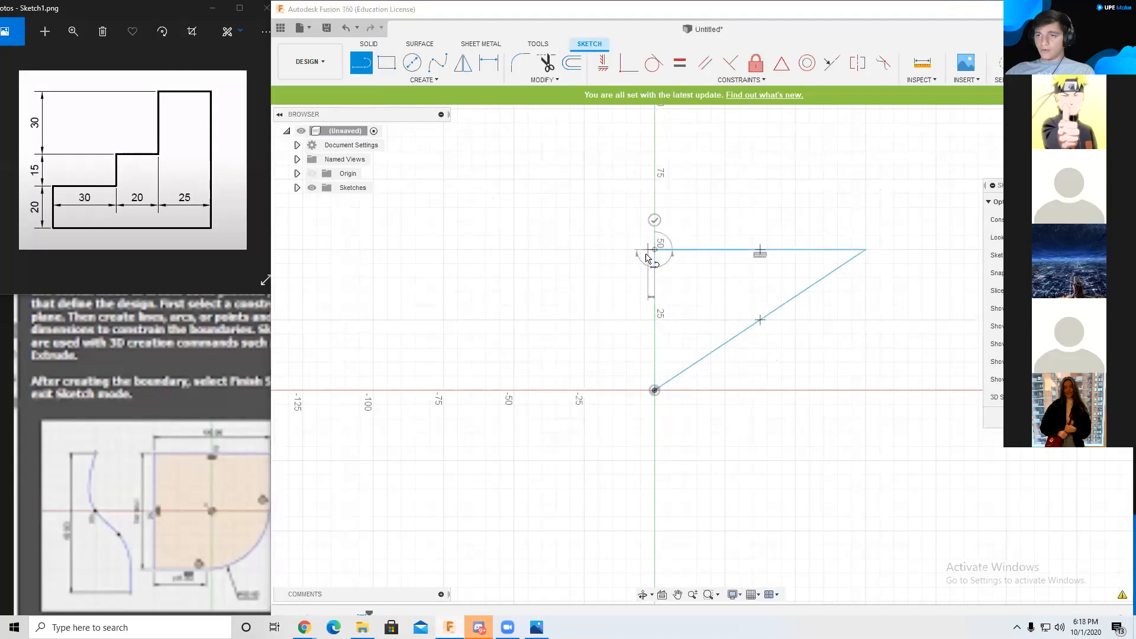
mouse_move(646, 258)
mouse_down()
mouse_move(576, 335)
mouse_move(592, 389)
mouse_move(541, 223)
mouse_move(562, 254)
mouse_move(607, 411)
mouse_move(561, 244)
mouse_move(587, 260)
mouse_move(636, 395)
mouse_move(656, 393)
mouse_up()
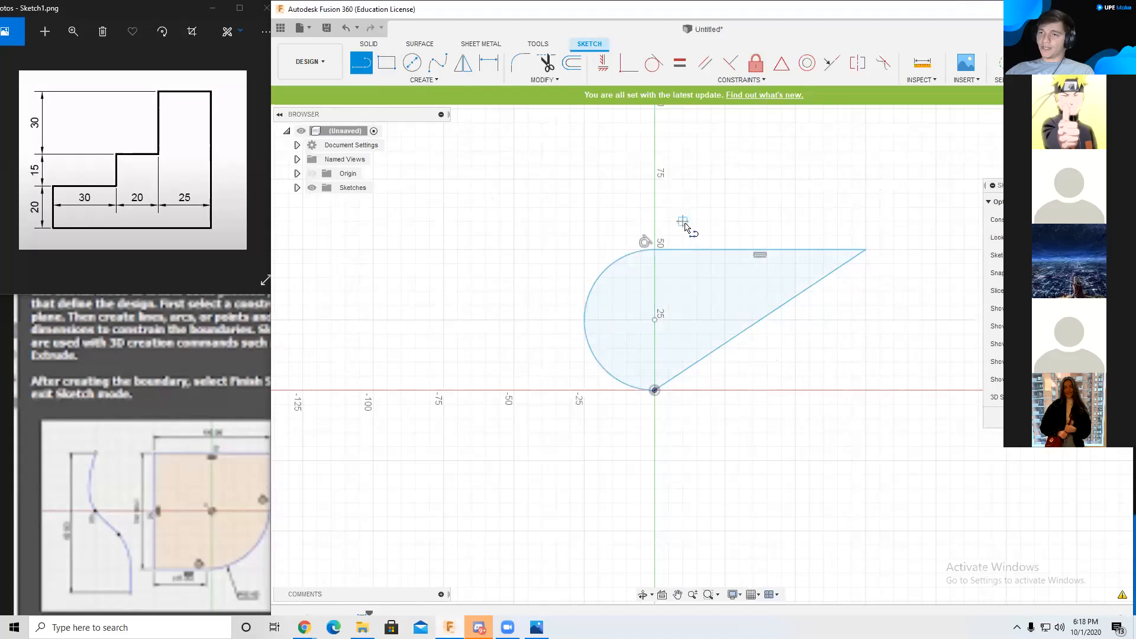
Step: Examine the closed sketch profile from several angles and at different zoom levels
mouse_move(679, 228)
shift+middle_down()
mouse_move(722, 211)
mouse_move(794, 246)
mouse_move(836, 204)
mouse_move(774, 272)
mouse_move(722, 248)
mouse_move(764, 197)
shift+middle_up()
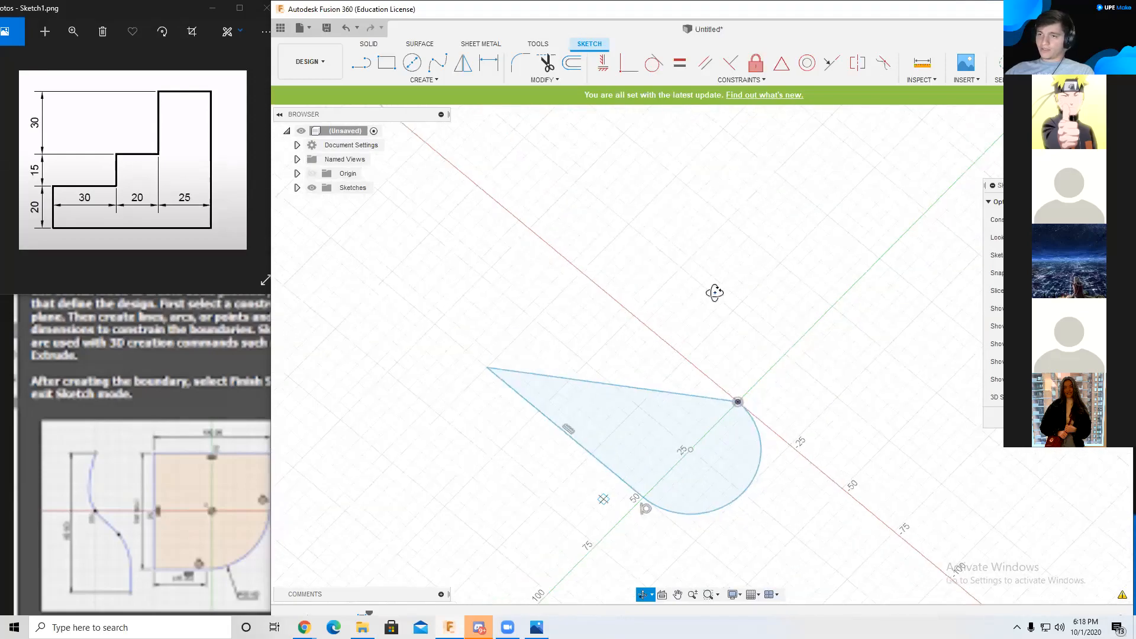
shift+middle_drag(708, 352, 755, 332)
mouse_move(789, 263)
shift+middle_down()
mouse_move(816, 236)
mouse_move(769, 274)
mouse_move(723, 340)
mouse_move(697, 432)
mouse_move(776, 313)
mouse_move(868, 211)
mouse_move(862, 269)
mouse_move(705, 388)
mouse_move(740, 256)
mouse_move(743, 360)
mouse_move(852, 235)
mouse_move(852, 254)
mouse_move(787, 302)
mouse_move(799, 372)
mouse_move(943, 299)
mouse_move(700, 400)
mouse_move(793, 374)
mouse_move(686, 425)
mouse_move(773, 370)
mouse_move(734, 422)
shift+middle_up()
scroll(645, 413, down, 2)
scroll(646, 407, up, 3)
scroll(647, 408, up, 2)
scroll(739, 367, up, 3)
scroll(747, 361, down, 3)
scroll(734, 423, down, 2)
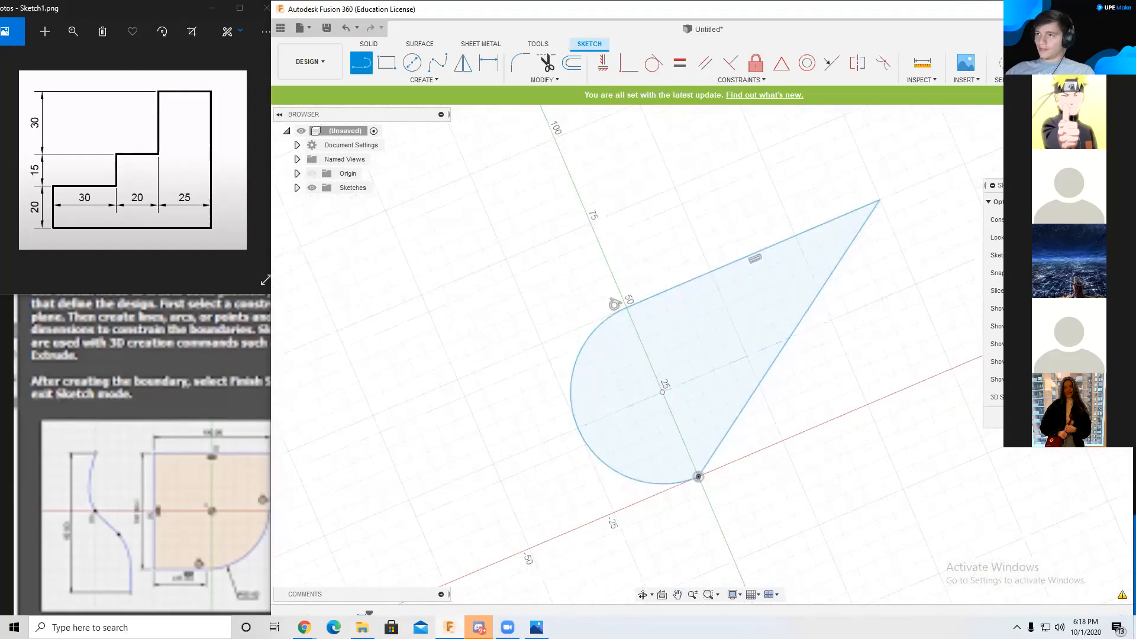
mouse_move(701, 354)
shift+middle_down()
mouse_move(737, 355)
mouse_move(562, 354)
mouse_move(640, 354)
mouse_move(628, 290)
mouse_move(597, 261)
mouse_move(577, 337)
mouse_move(591, 273)
mouse_move(627, 332)
shift+middle_up()
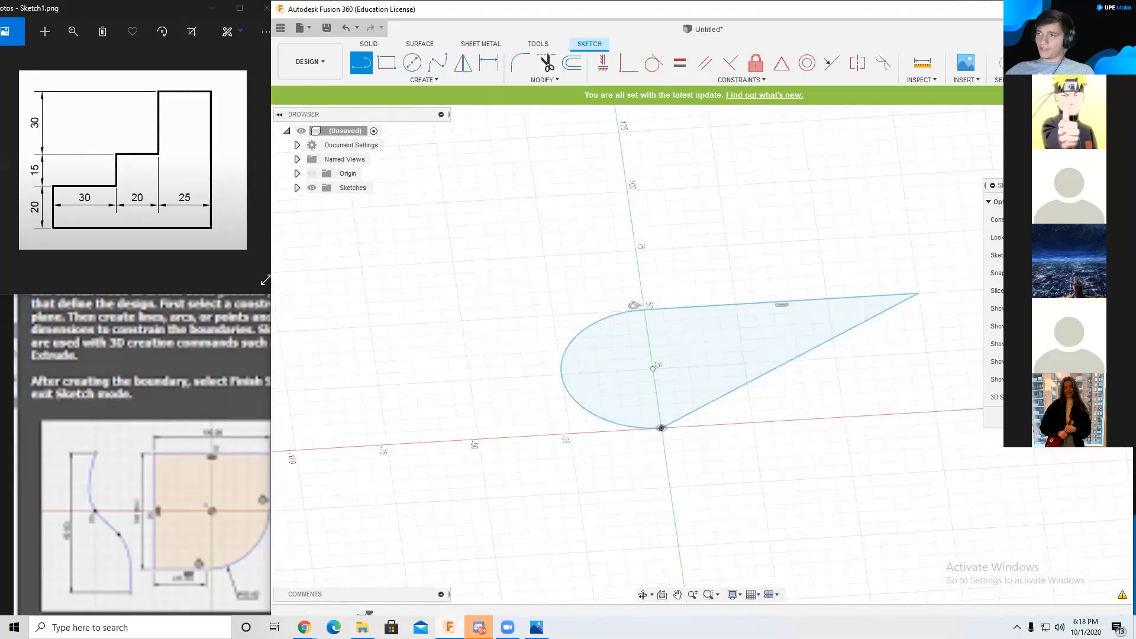
scroll(787, 382, up, 4)
mouse_move(787, 382)
shift+middle_down()
mouse_move(716, 337)
mouse_move(733, 361)
shift+middle_up()
Step: Undo the closing arc and redraw it as a tangent arc from the horizontal line's free end to the origin
key(ctrl+z)
key(ctrl+z)
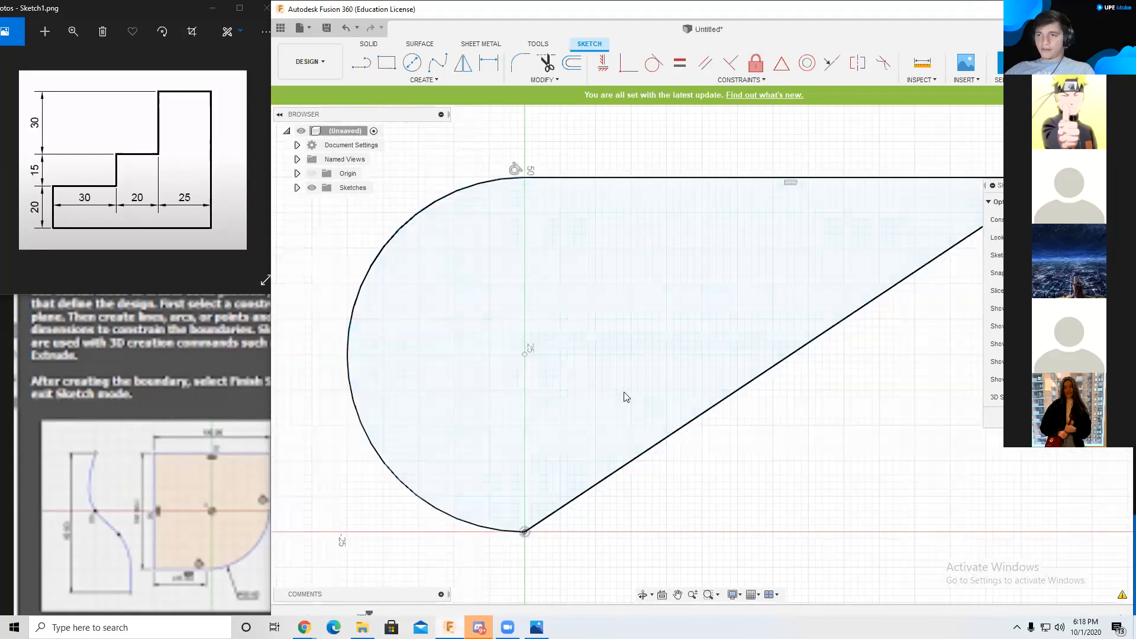
scroll(766, 386, down, 2)
scroll(764, 391, down, 3)
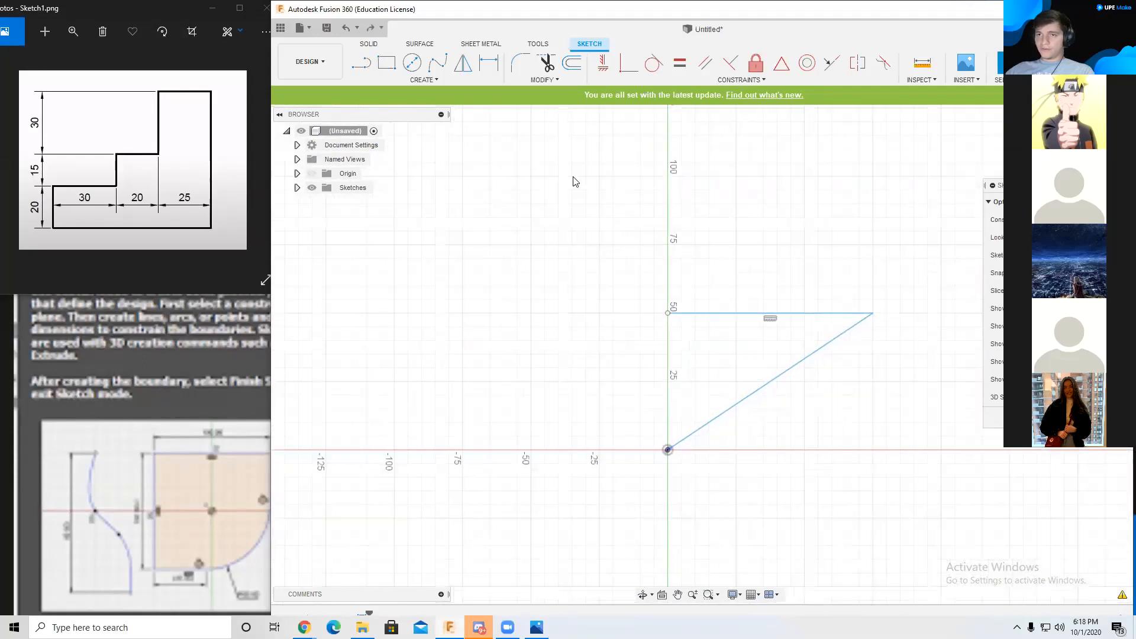
click(362, 62)
mouse_move(667, 313)
mouse_down()
mouse_move(621, 340)
mouse_move(667, 449)
mouse_up()
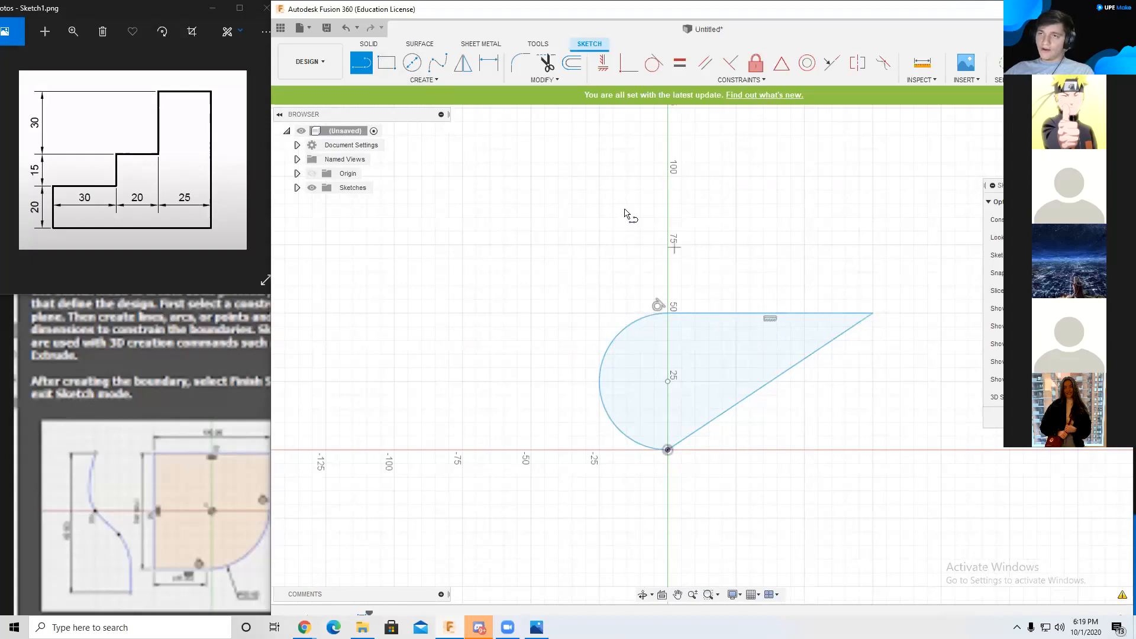
click(422, 80)
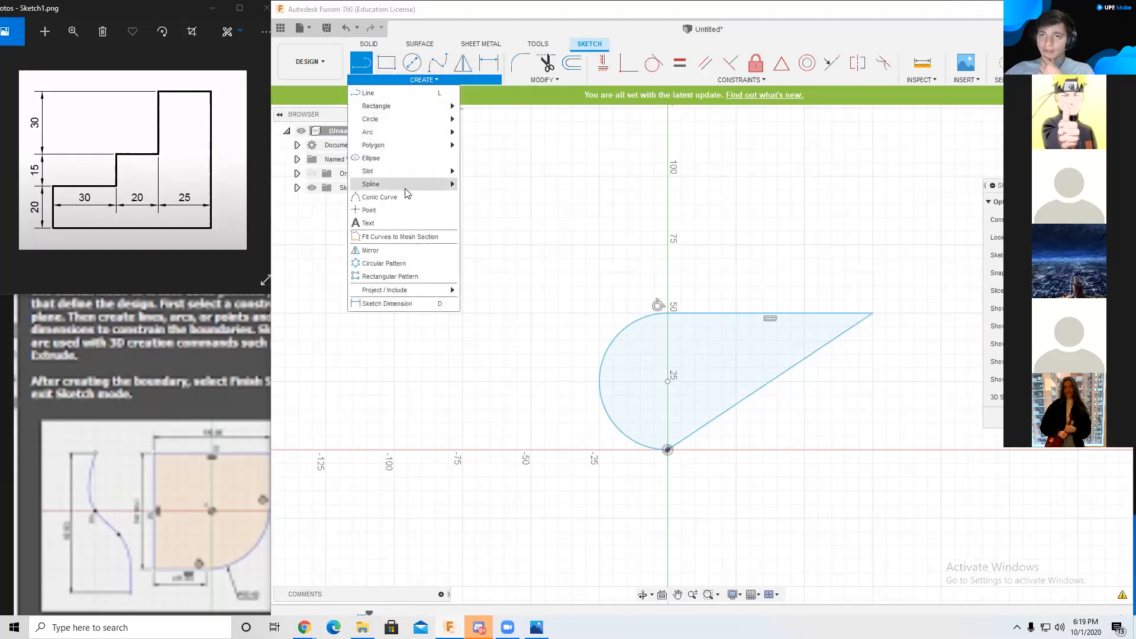
mouse_move(422, 187)
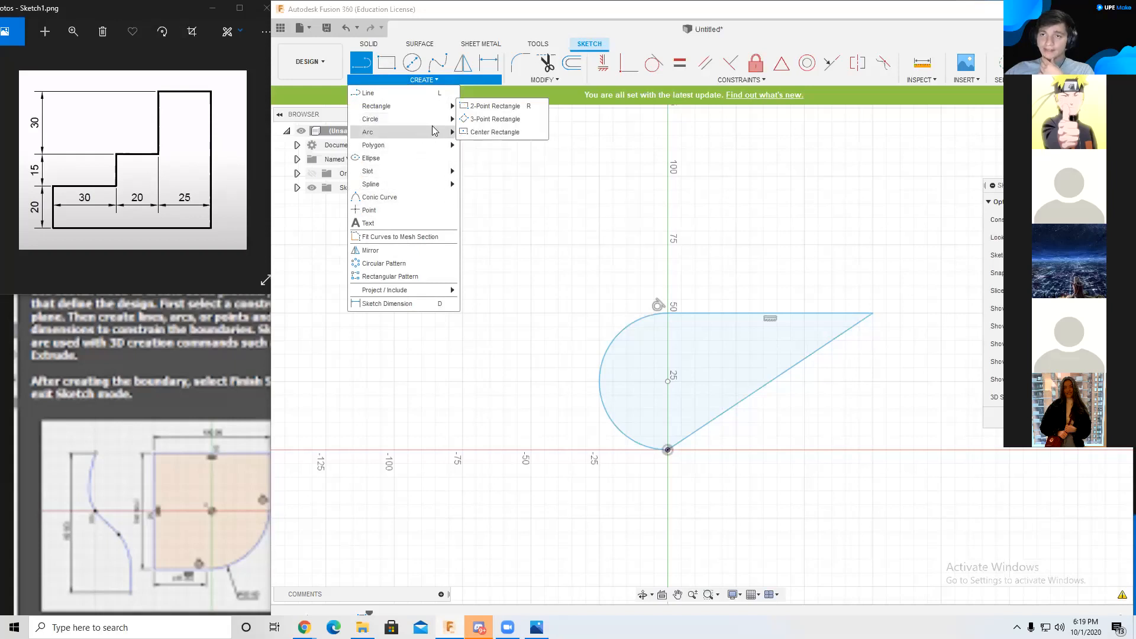
mouse_move(435, 131)
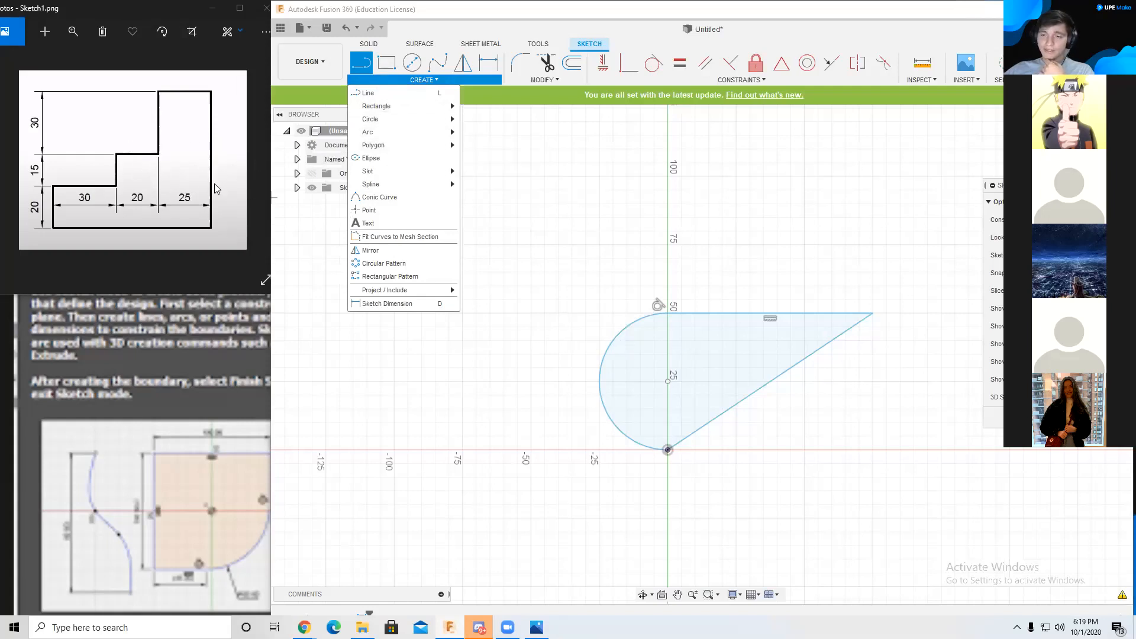
Step: Fillet the sharp corner between the horizontal and diagonal lines with a 12.5 mm radius
click(548, 81)
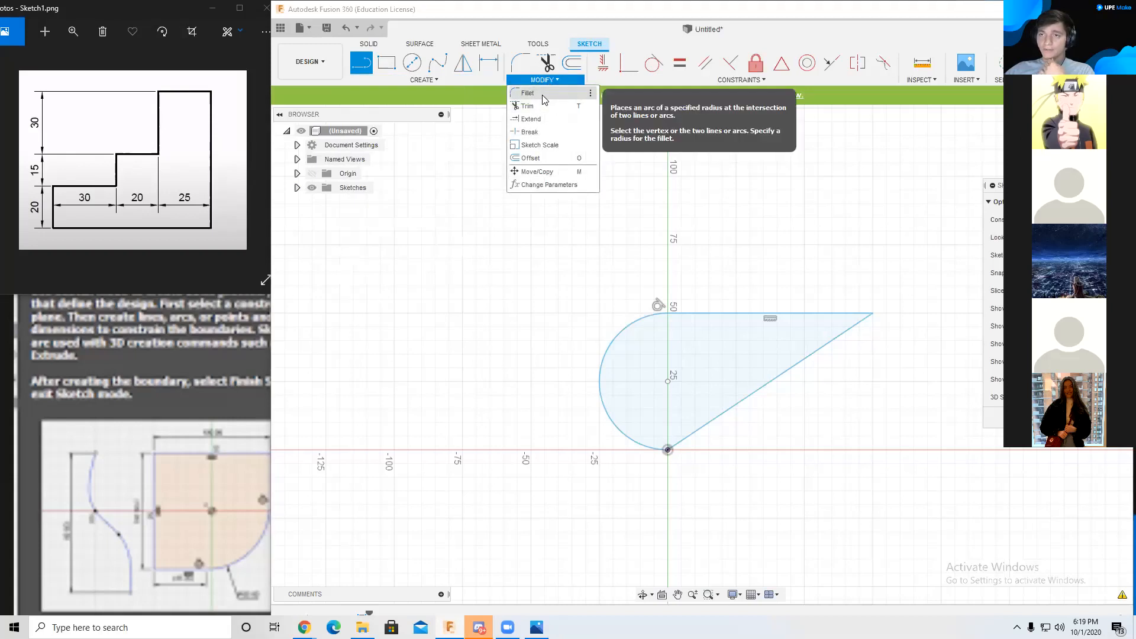
click(543, 95)
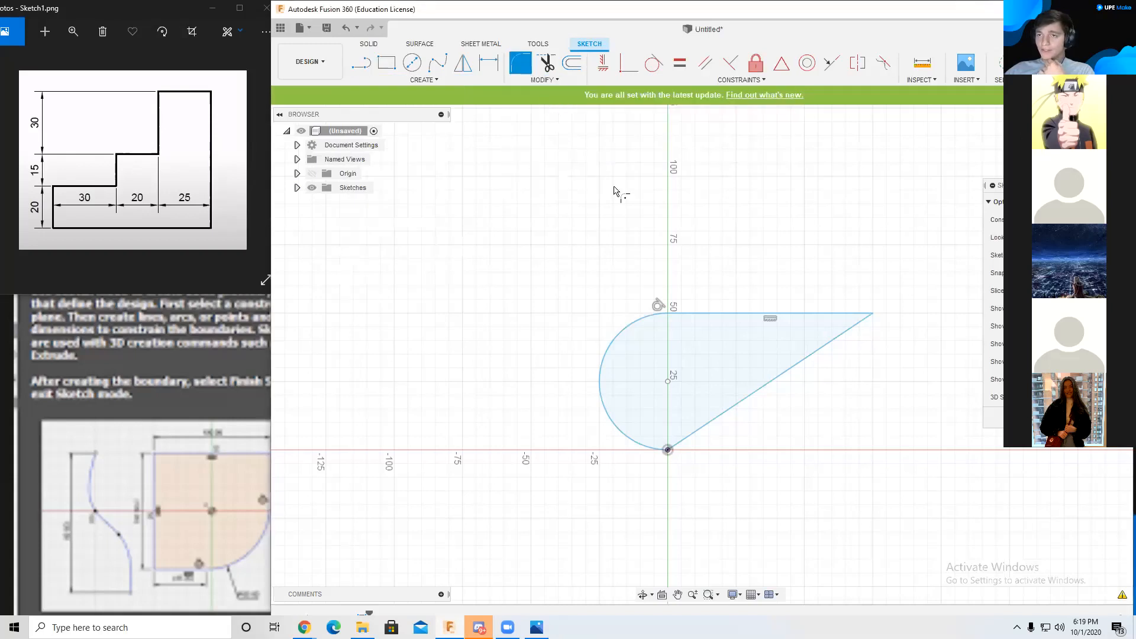
click(784, 313)
click(805, 358)
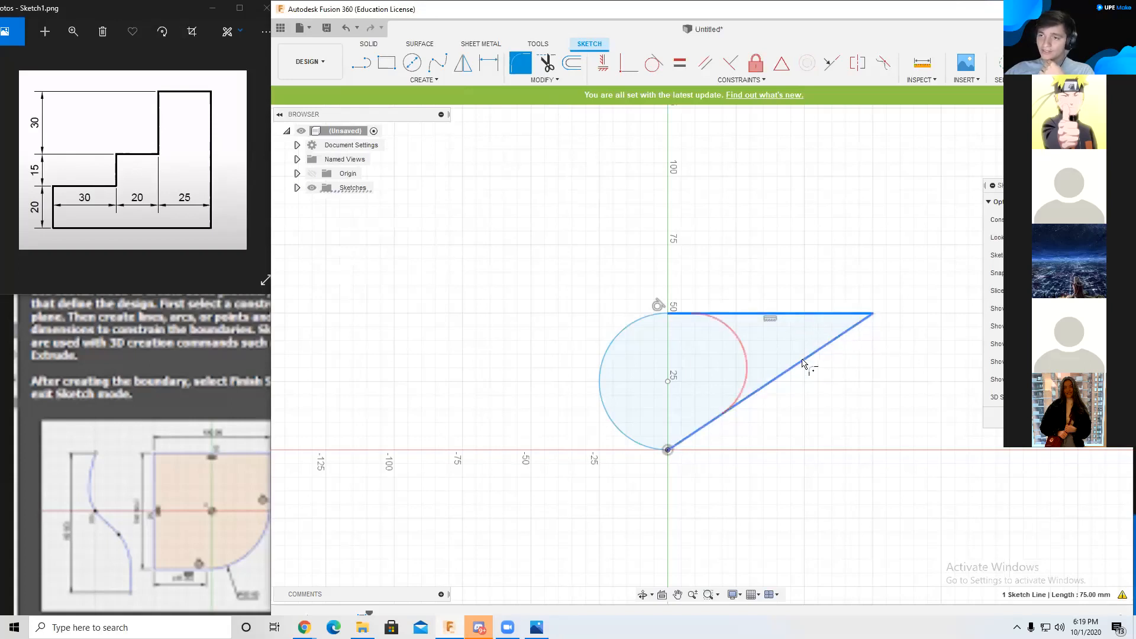
drag(754, 349, 806, 341)
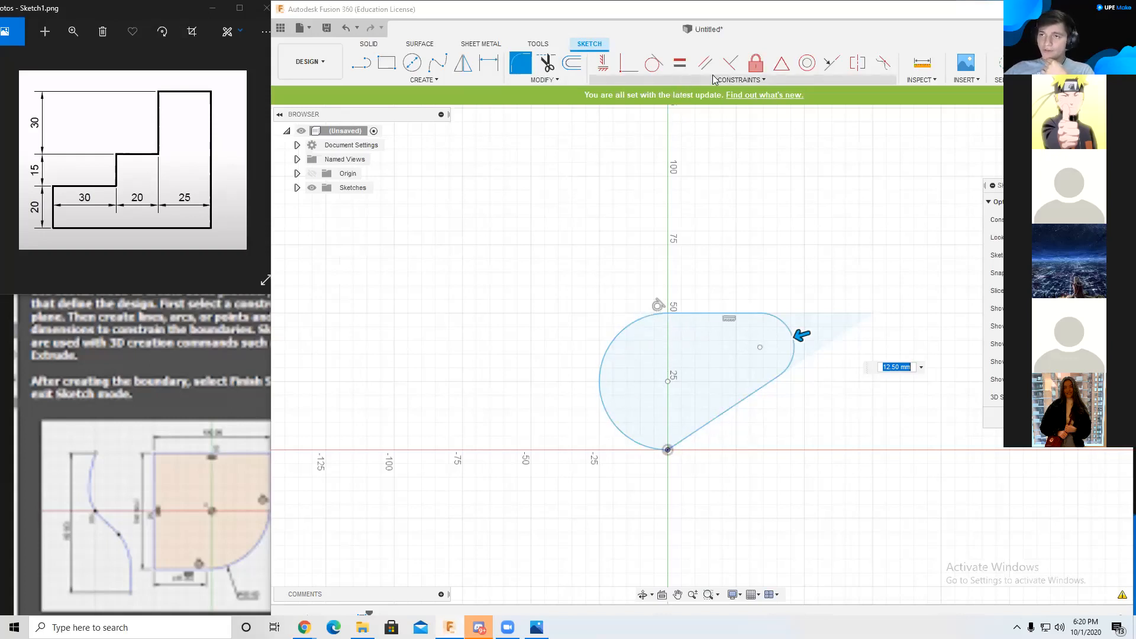
click(646, 81)
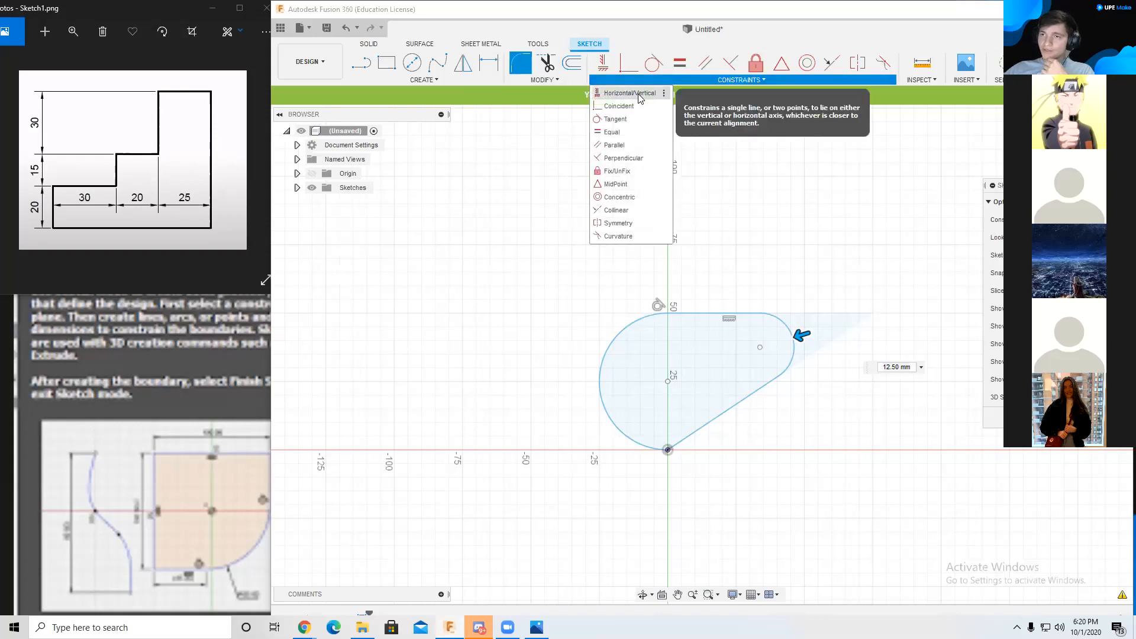
click(639, 95)
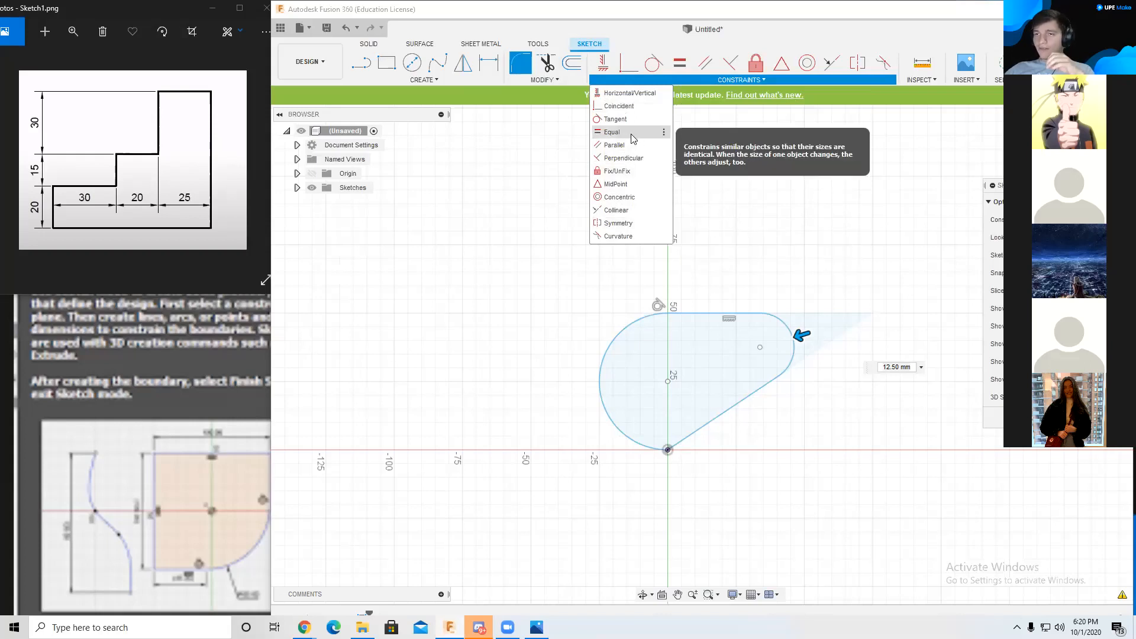
Step: Draw a separate slanted line about 97 mm long at about 124.5 degrees, starting on the horizontal axis beside the large arc
click(364, 69)
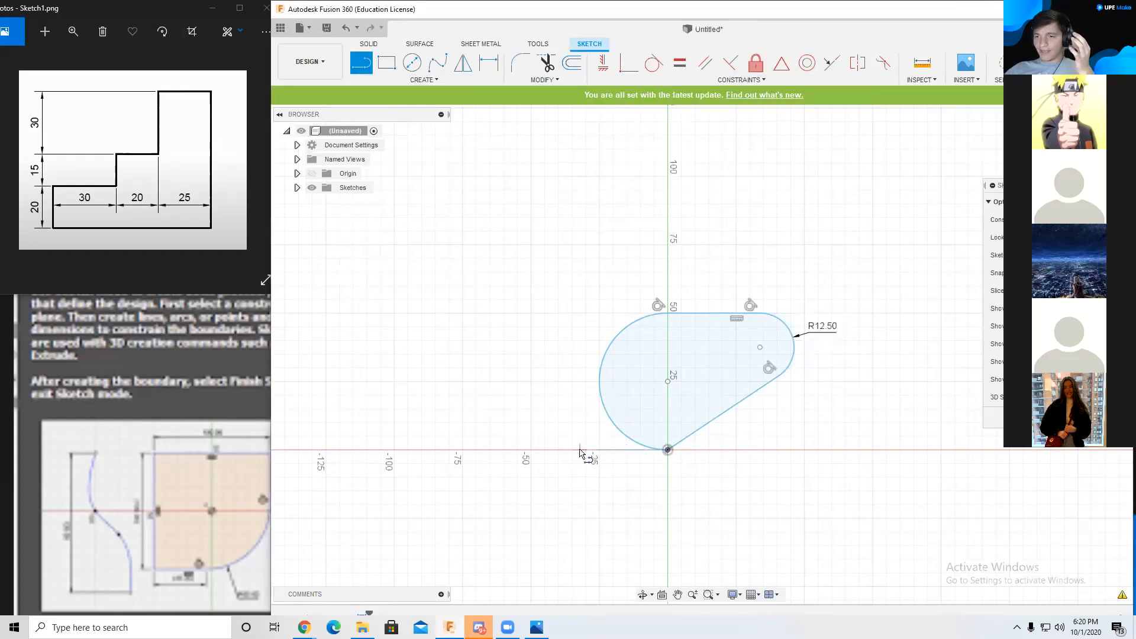
click(598, 451)
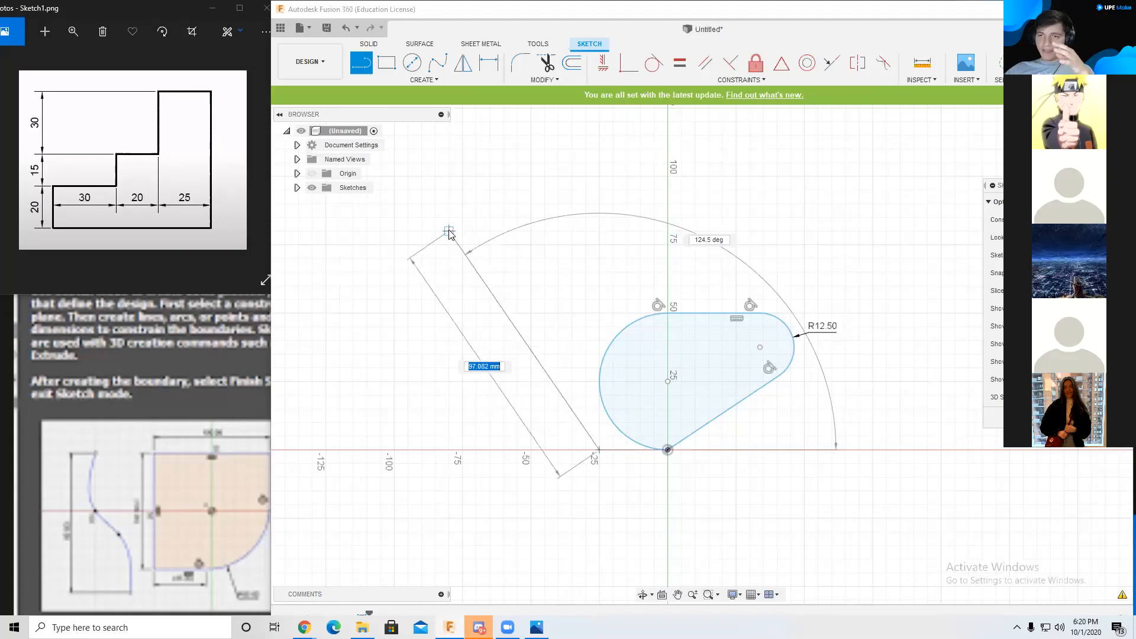
click(449, 231)
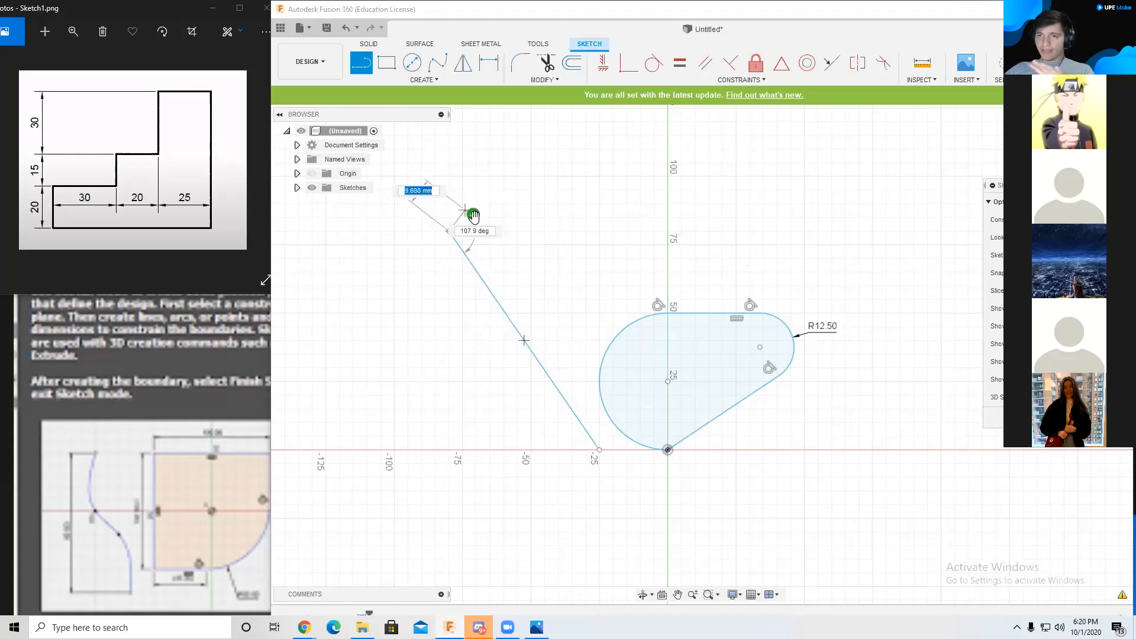
key(Escape)
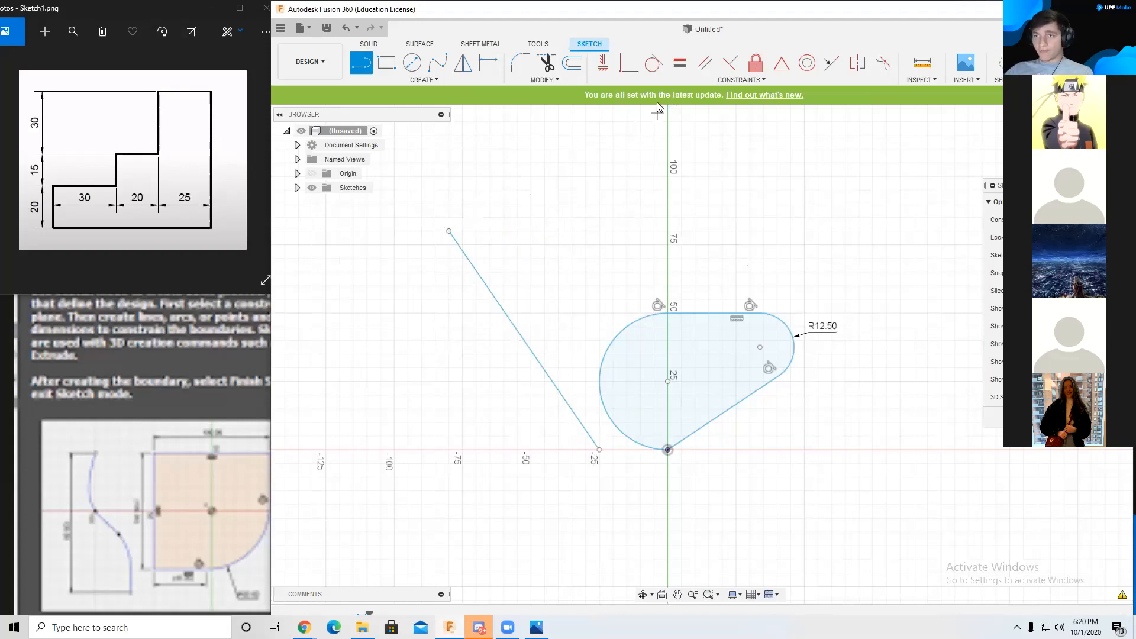
Step: Apply a tangent constraint between the slanted line and the large arc of the profile
click(654, 63)
click(500, 305)
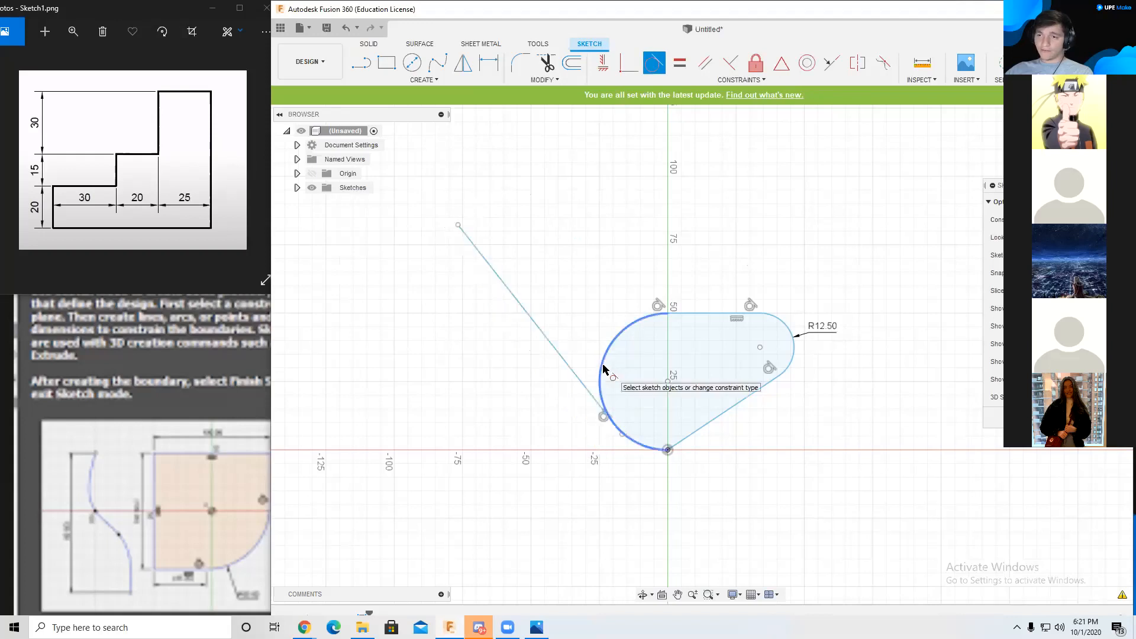
click(602, 408)
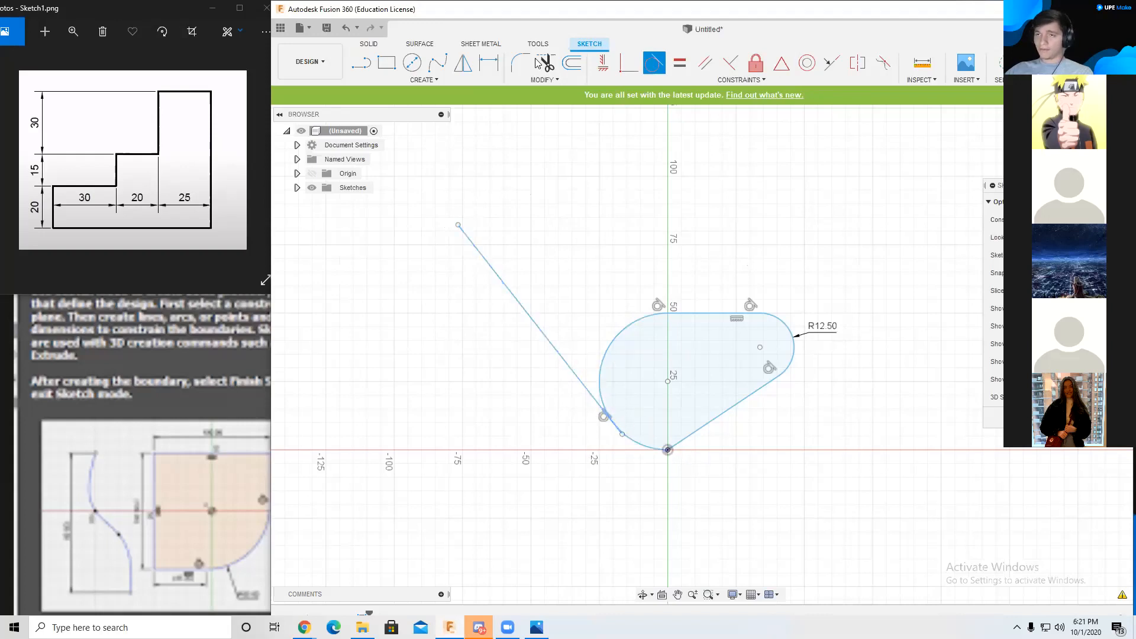
Step: Draw a horizontal line about 132 mm long from the slanted line's upper end, passing above the profile
click(361, 62)
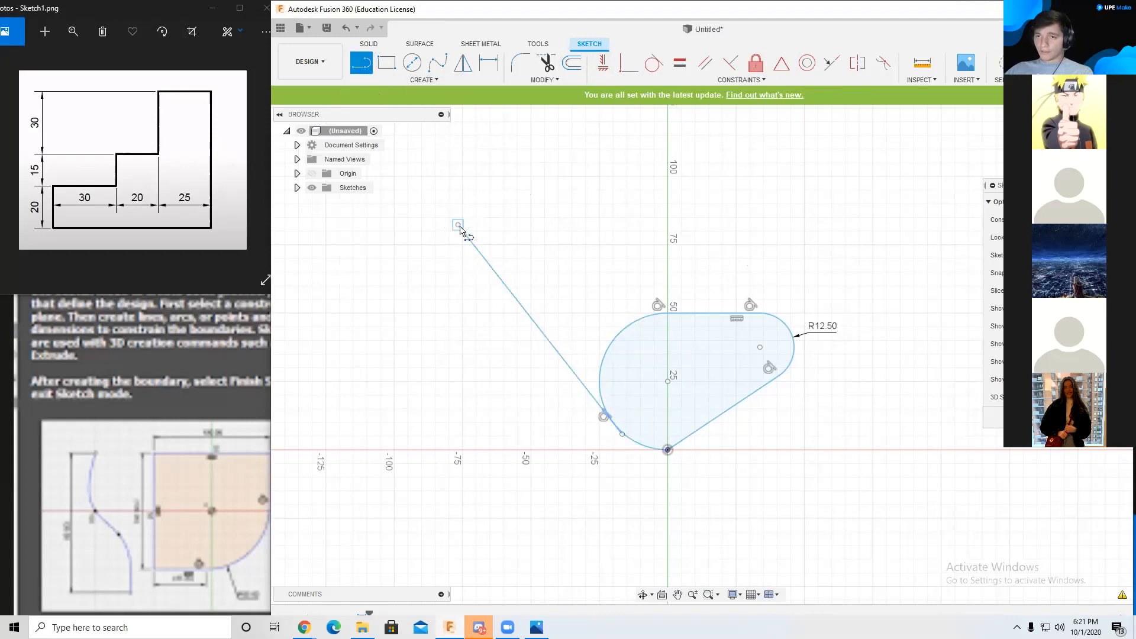
click(458, 226)
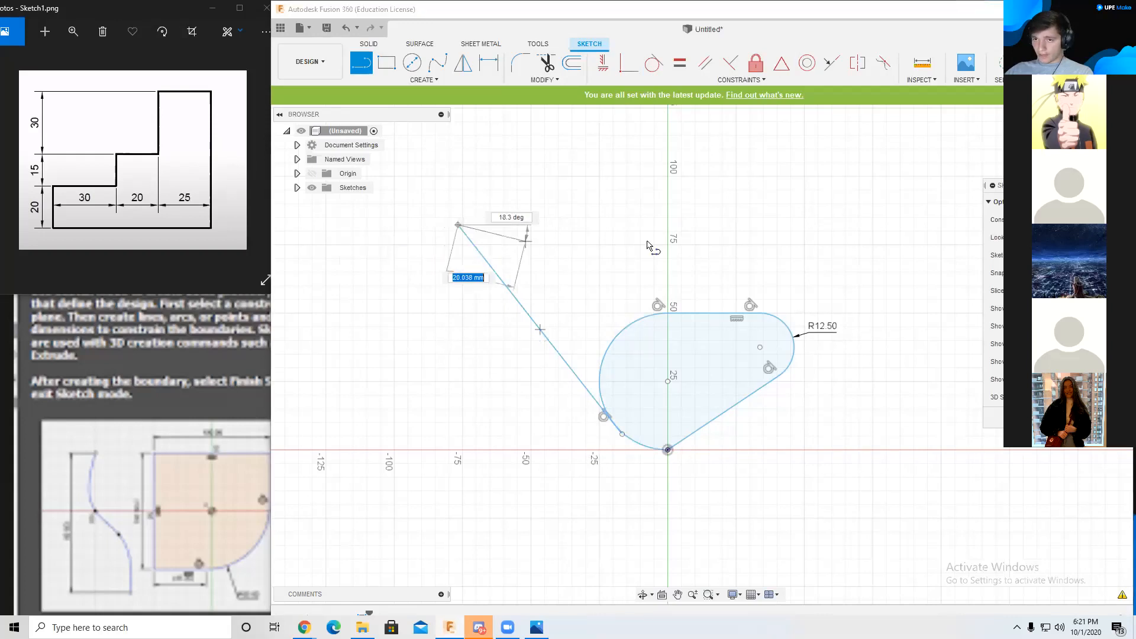
click(816, 227)
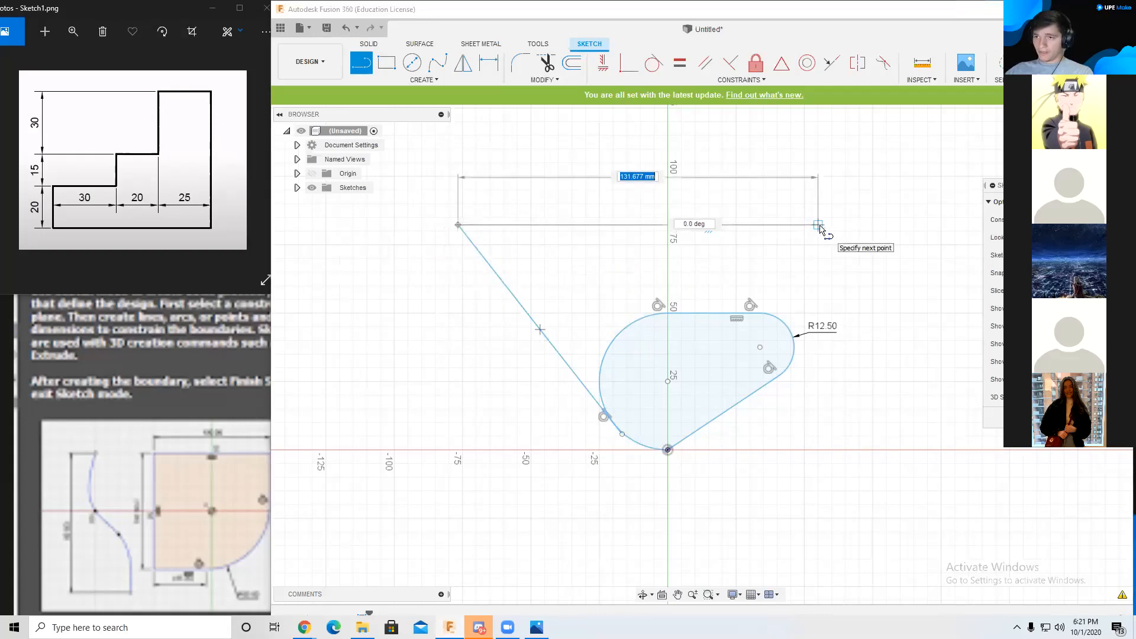
key(Escape)
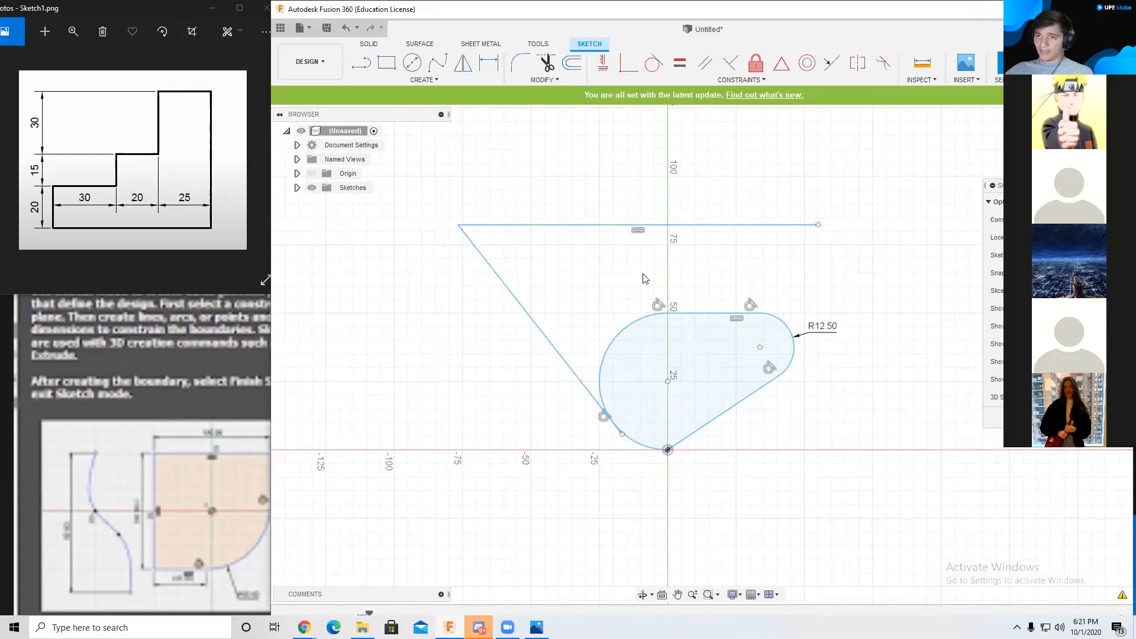
Step: Apply an equal constraint between the slanted line and the horizontal line above the profile
click(679, 65)
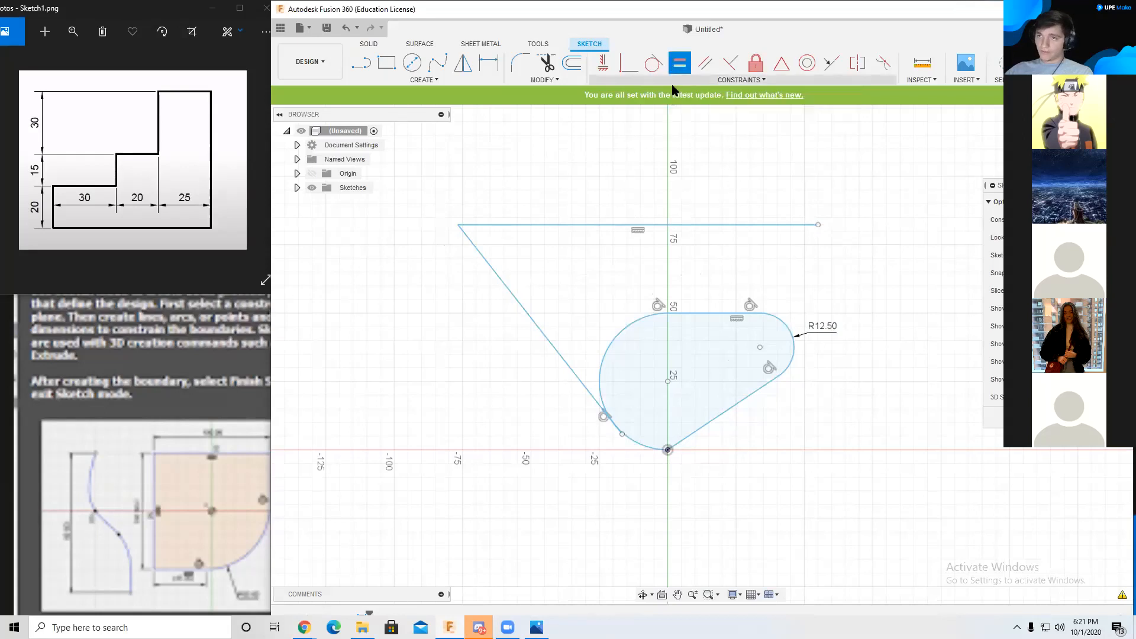
click(518, 305)
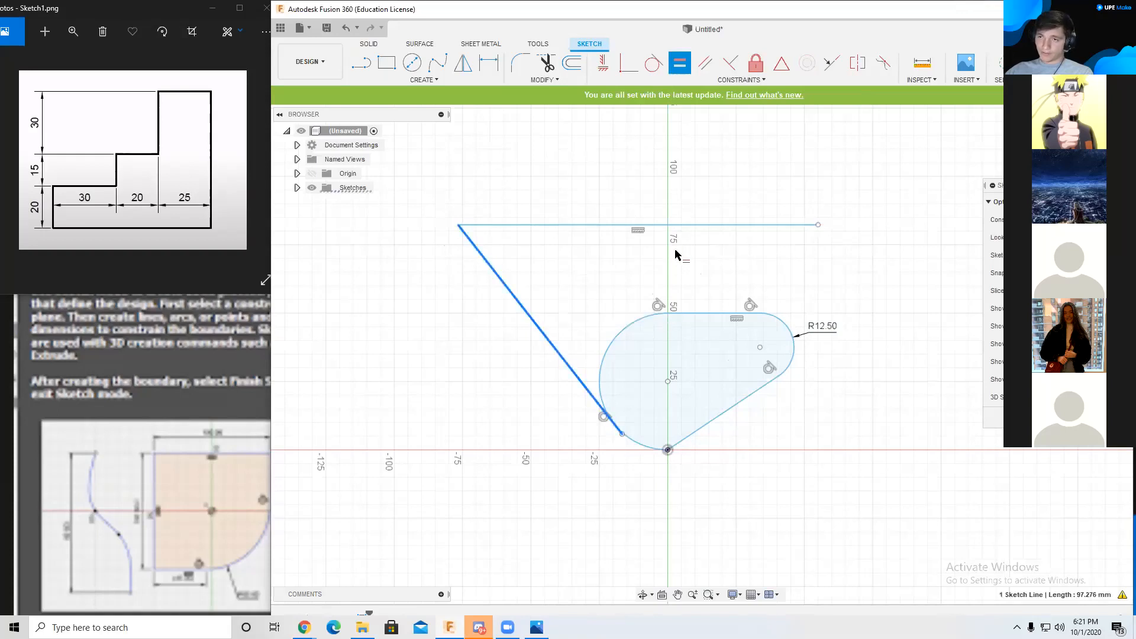
click(691, 225)
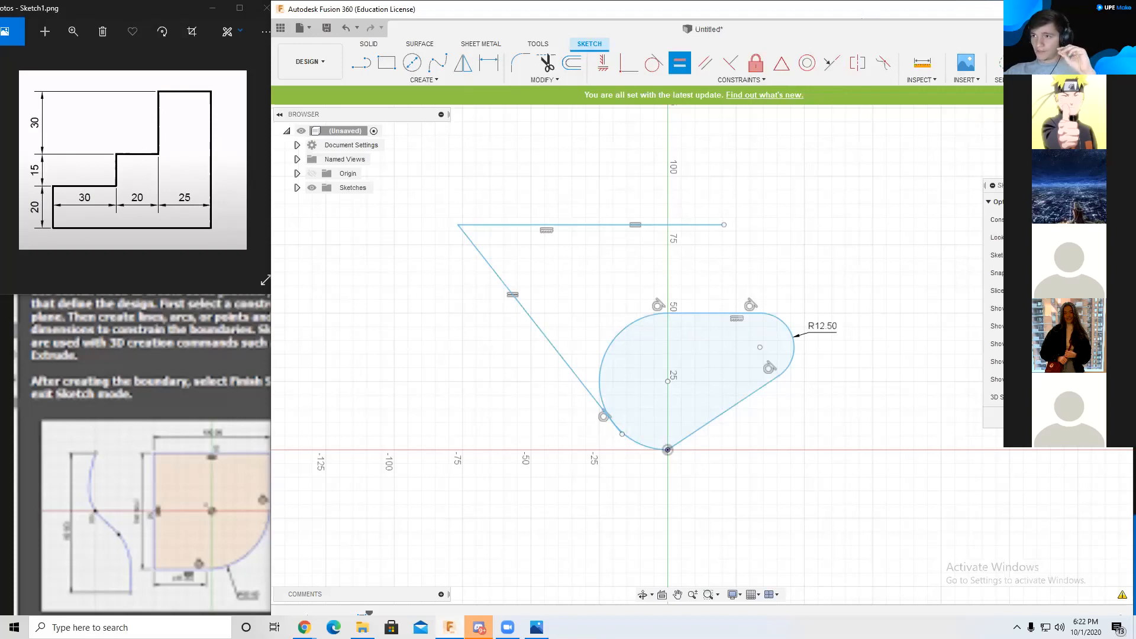
Step: Create a new design and start a sketch on the horizontal origin plane
key(ctrl+n)
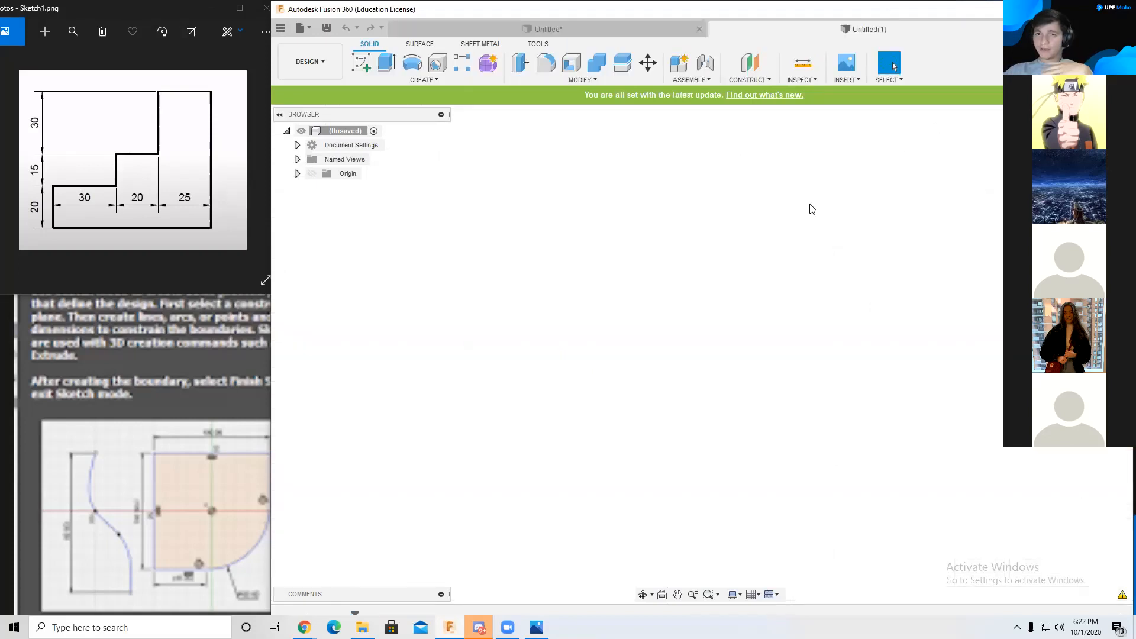
click(362, 66)
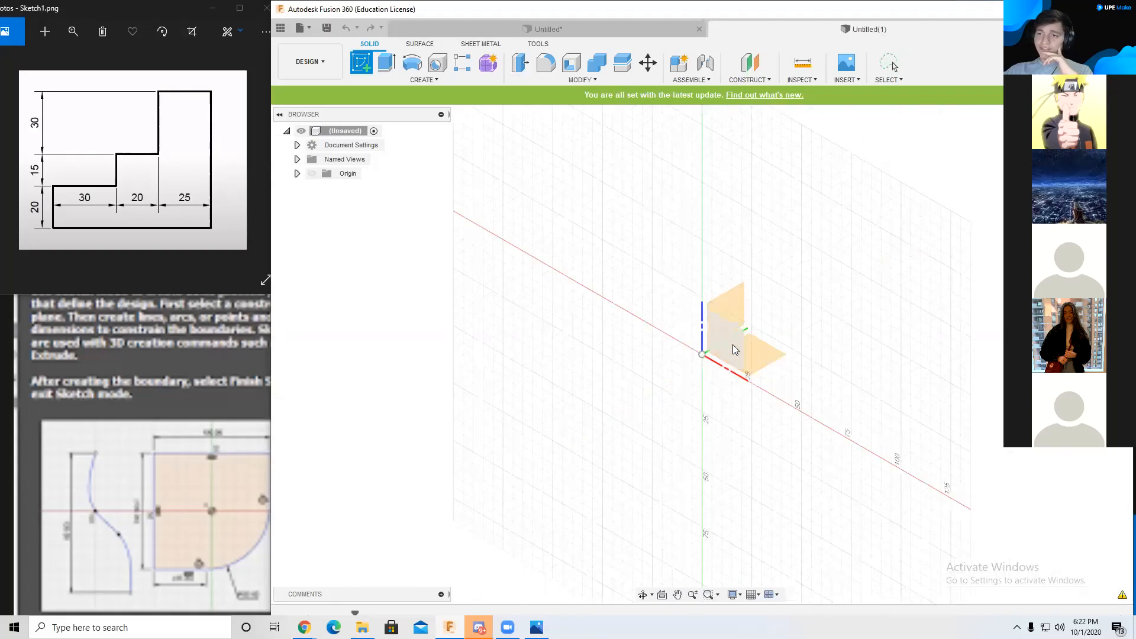
click(765, 349)
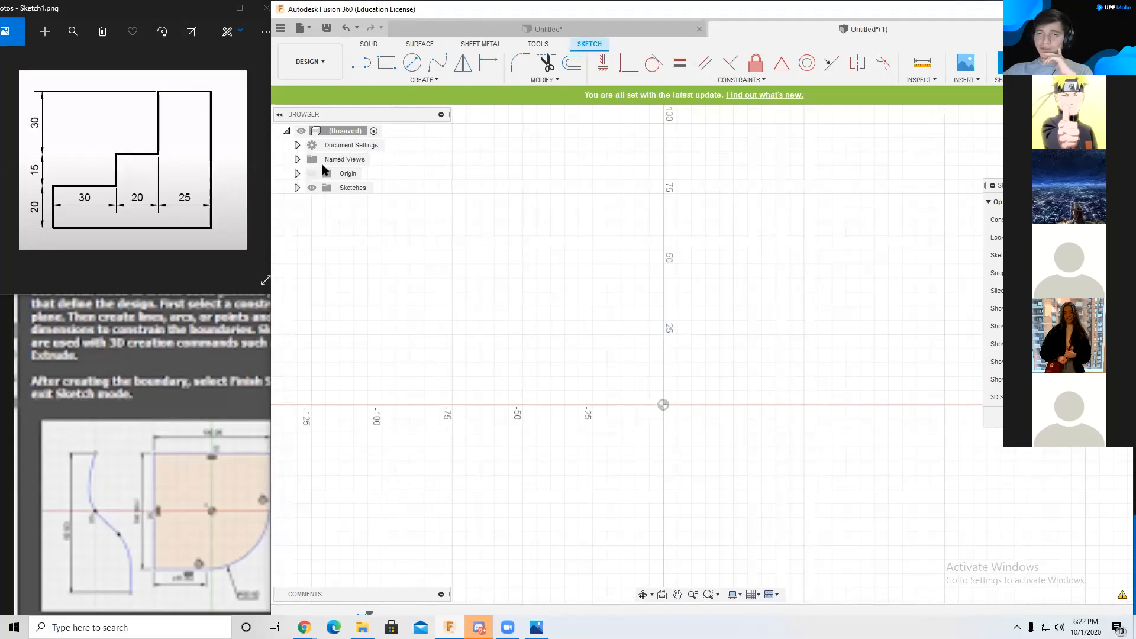
Step: Check the unit type in the document's active units settings and leave it unchanged
click(298, 145)
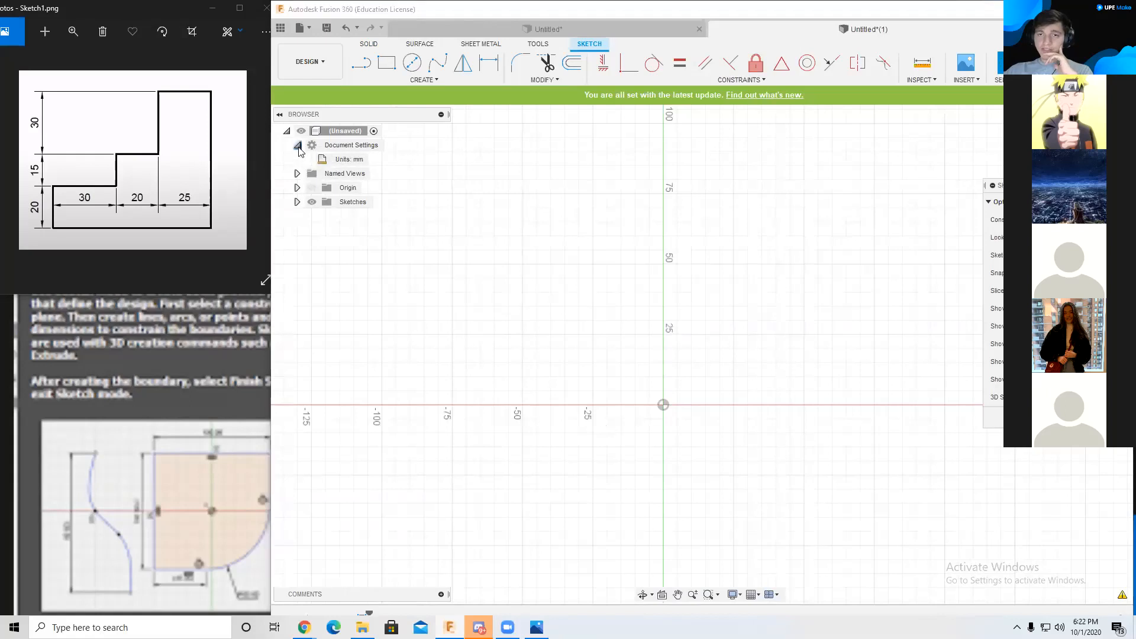
mouse_move(357, 163)
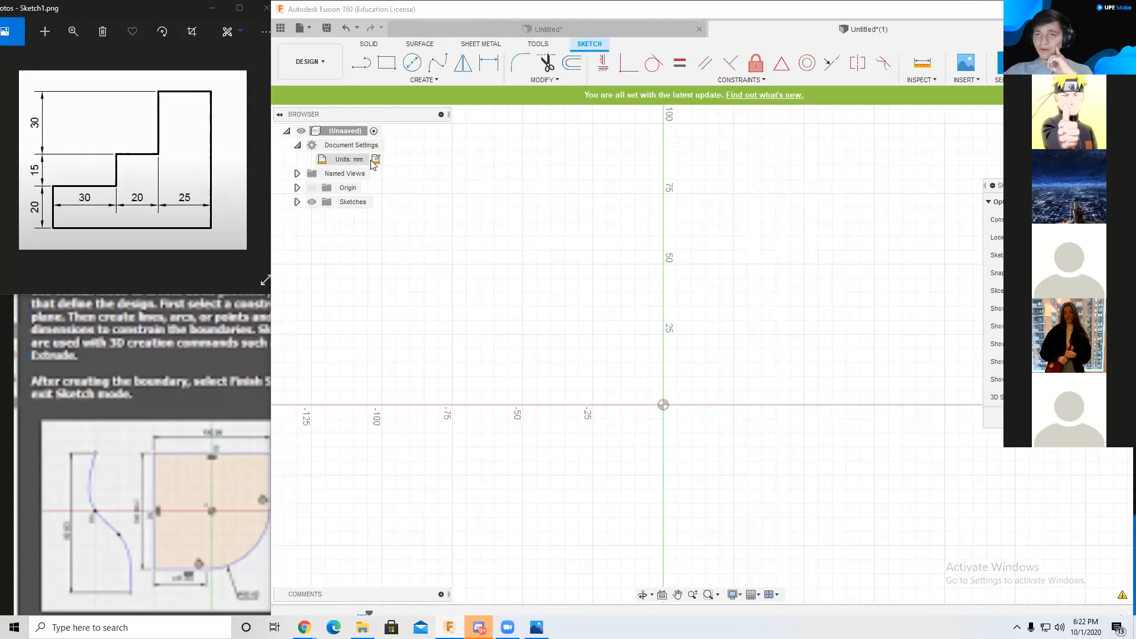
click(377, 164)
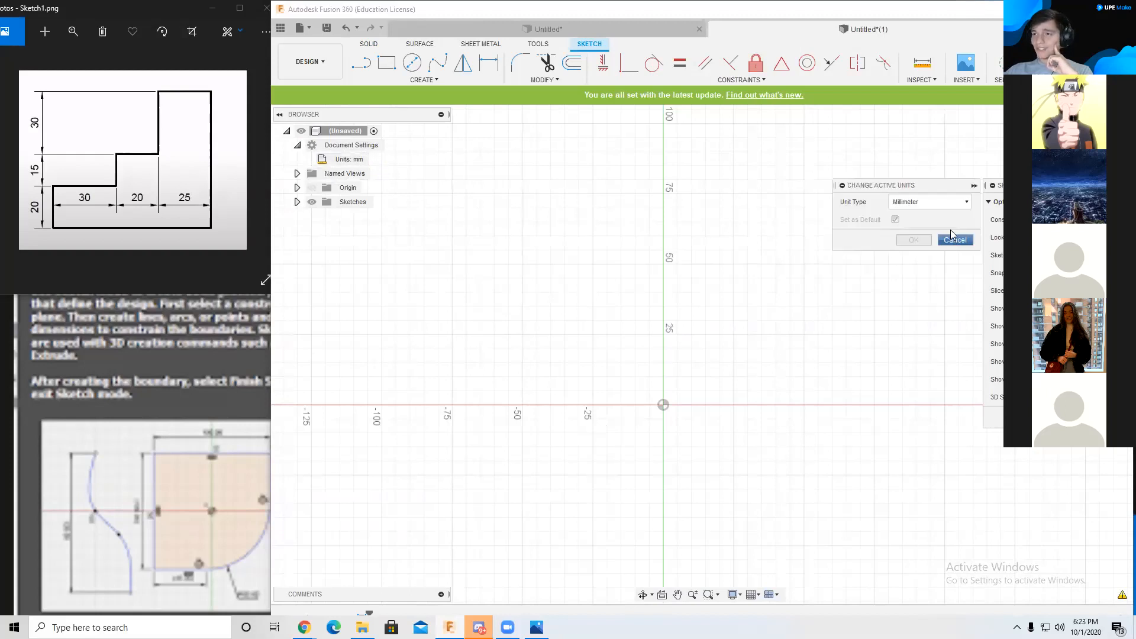
click(929, 202)
click(828, 220)
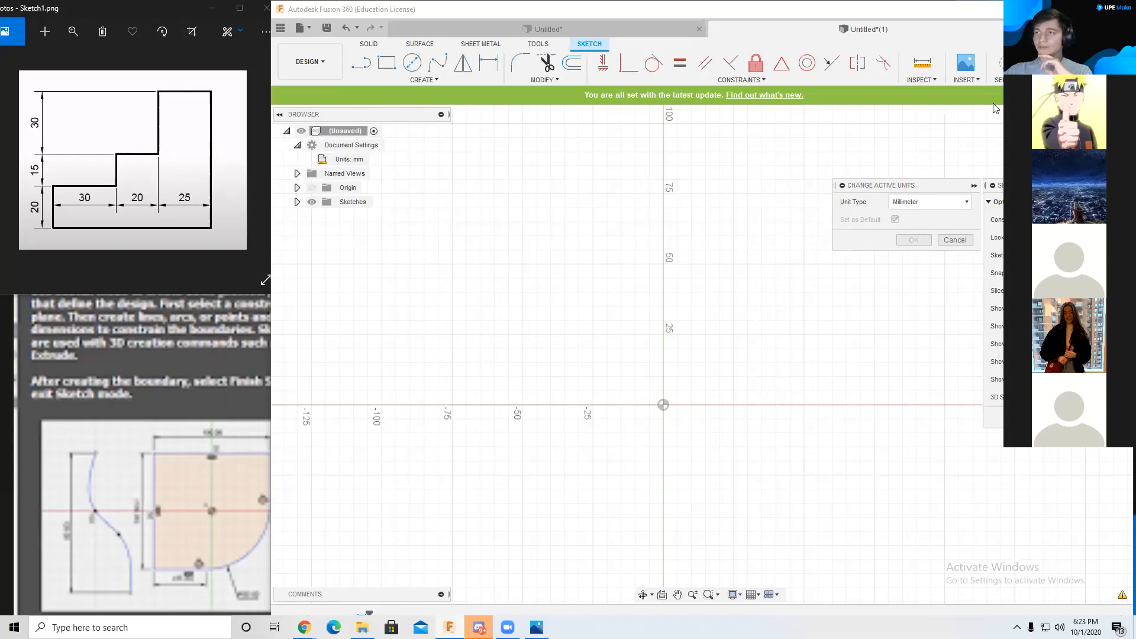
click(954, 240)
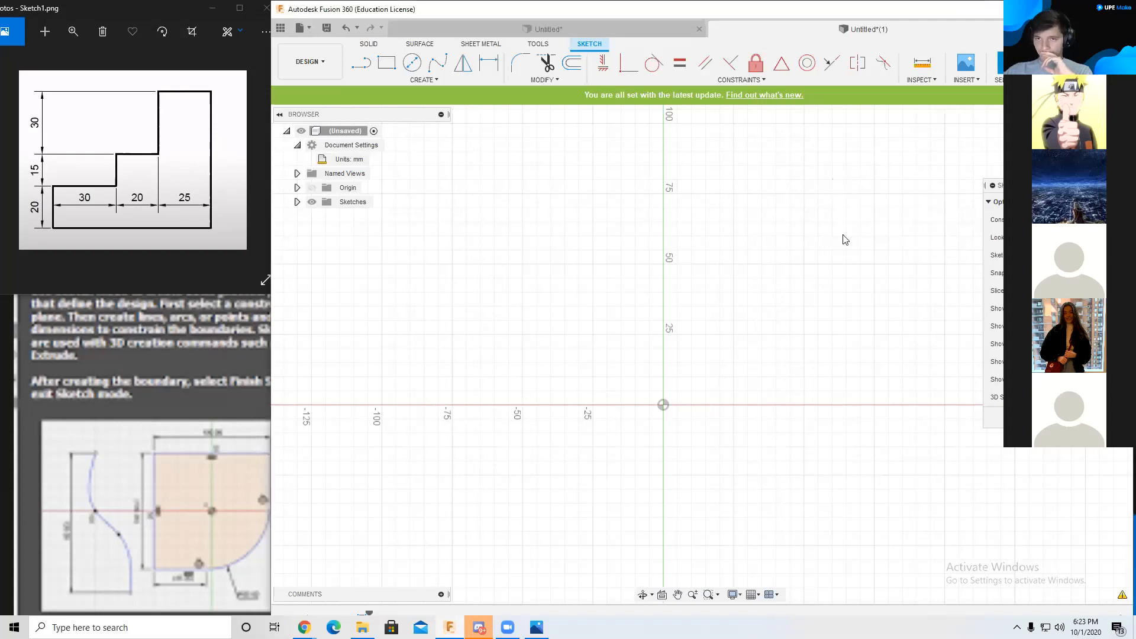
Step: Sketch a closed stepped profile from the origin, about 75 mm wide and 75 mm high, with three steps of about 25 mm rising away from the origin
click(362, 67)
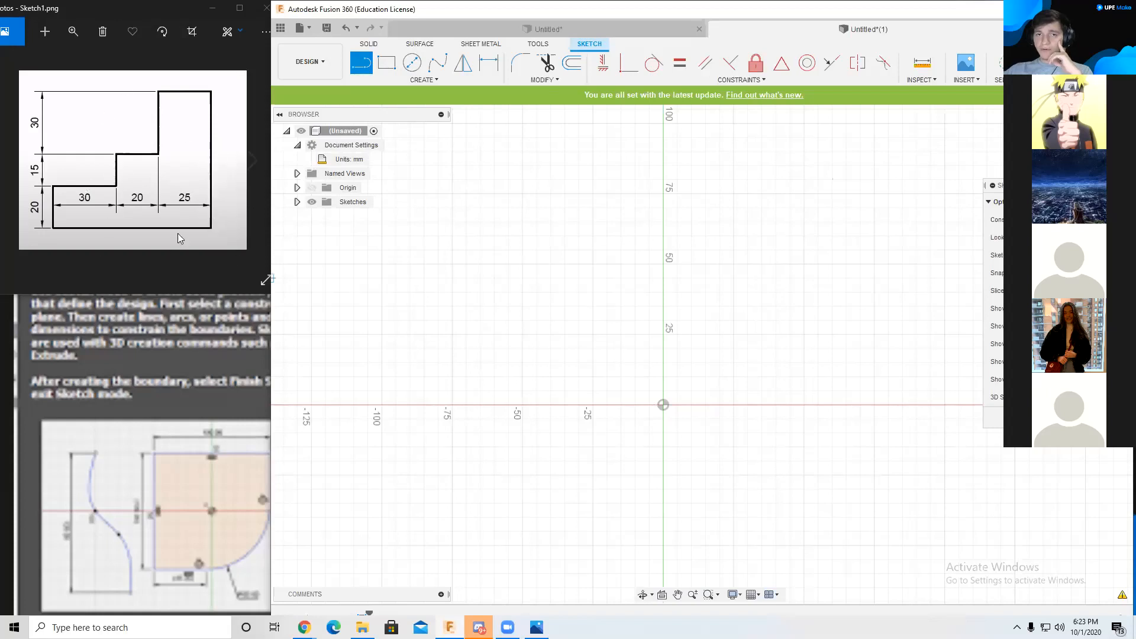
click(663, 405)
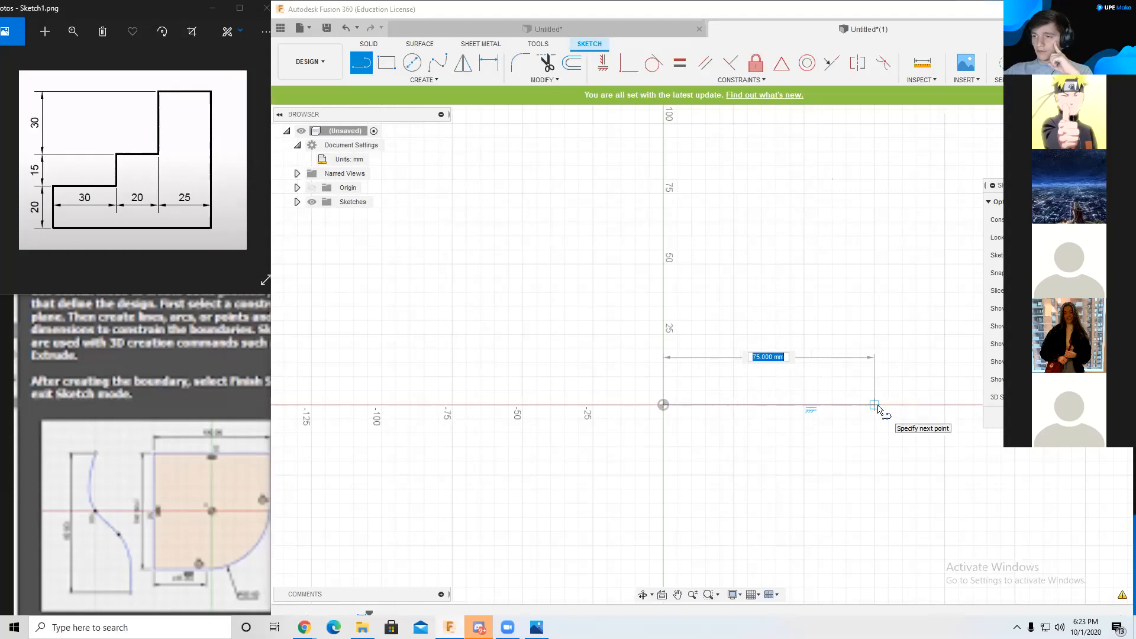
click(878, 407)
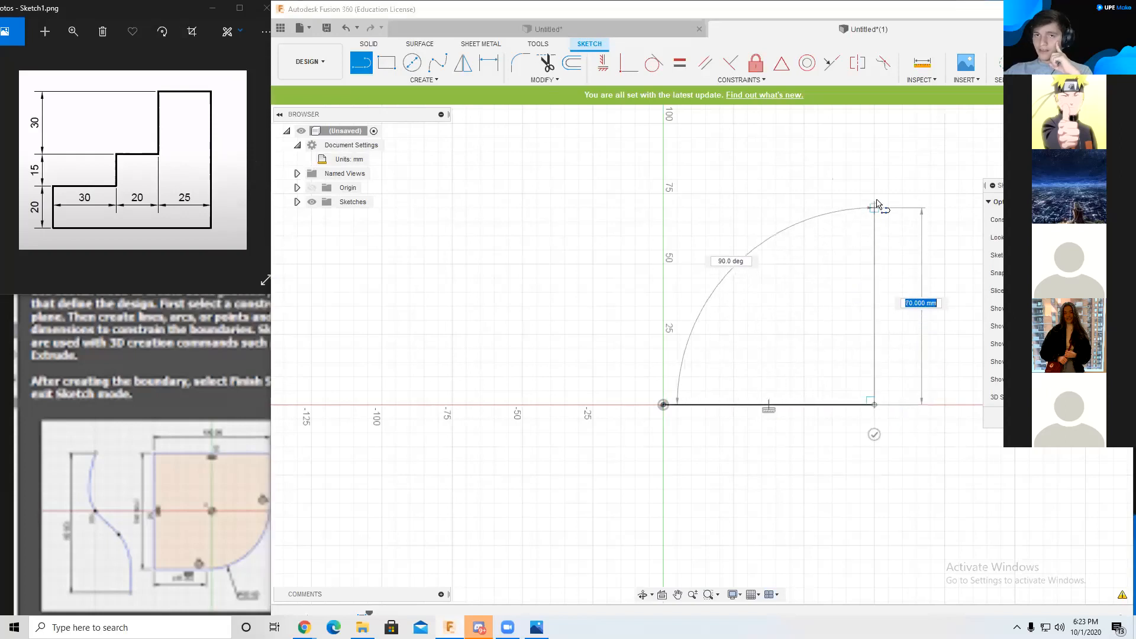
click(875, 194)
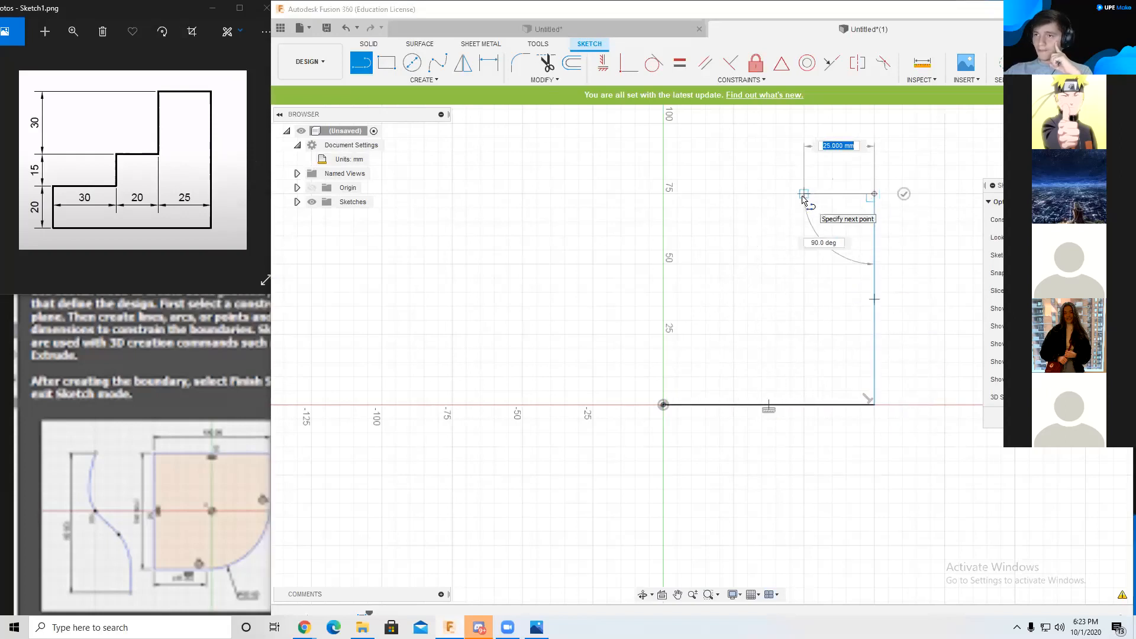
click(803, 195)
click(804, 265)
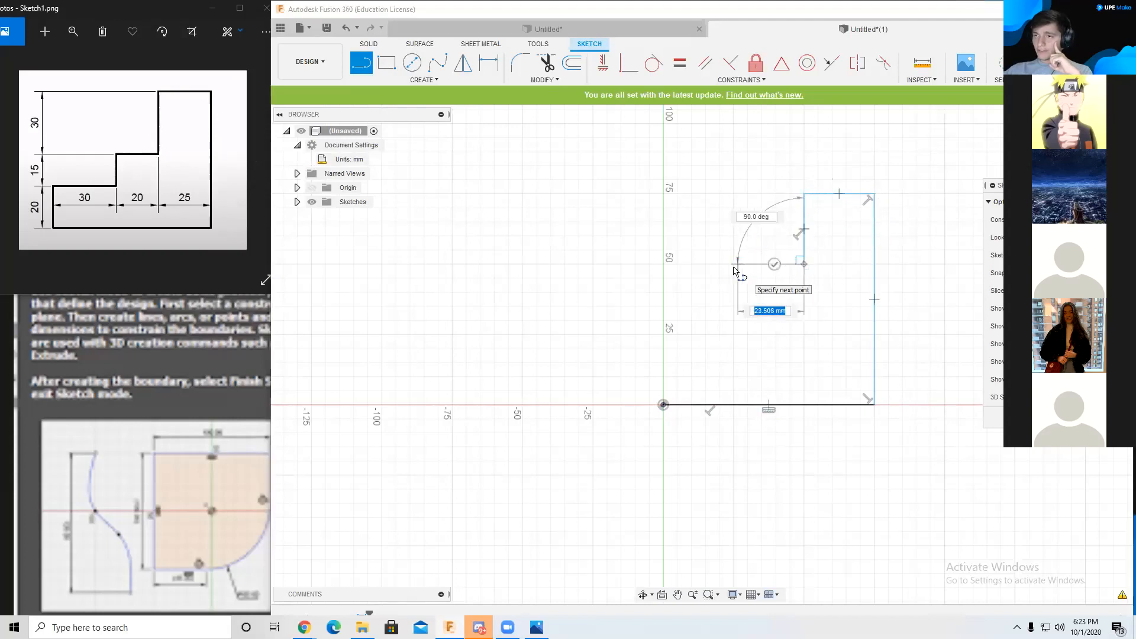
click(733, 265)
click(733, 335)
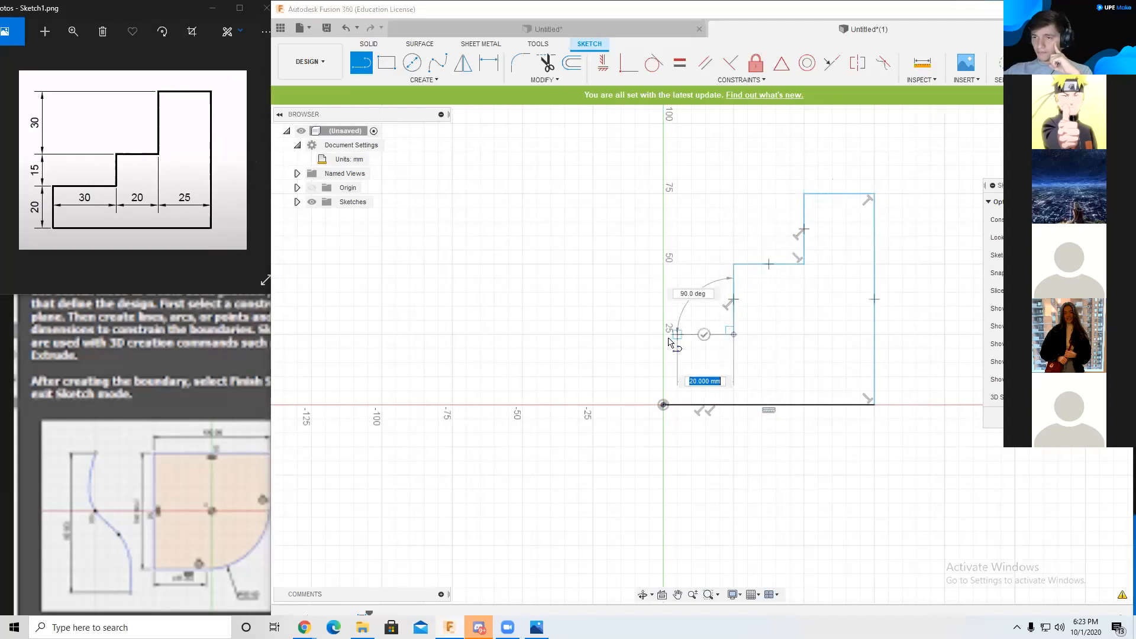
click(664, 335)
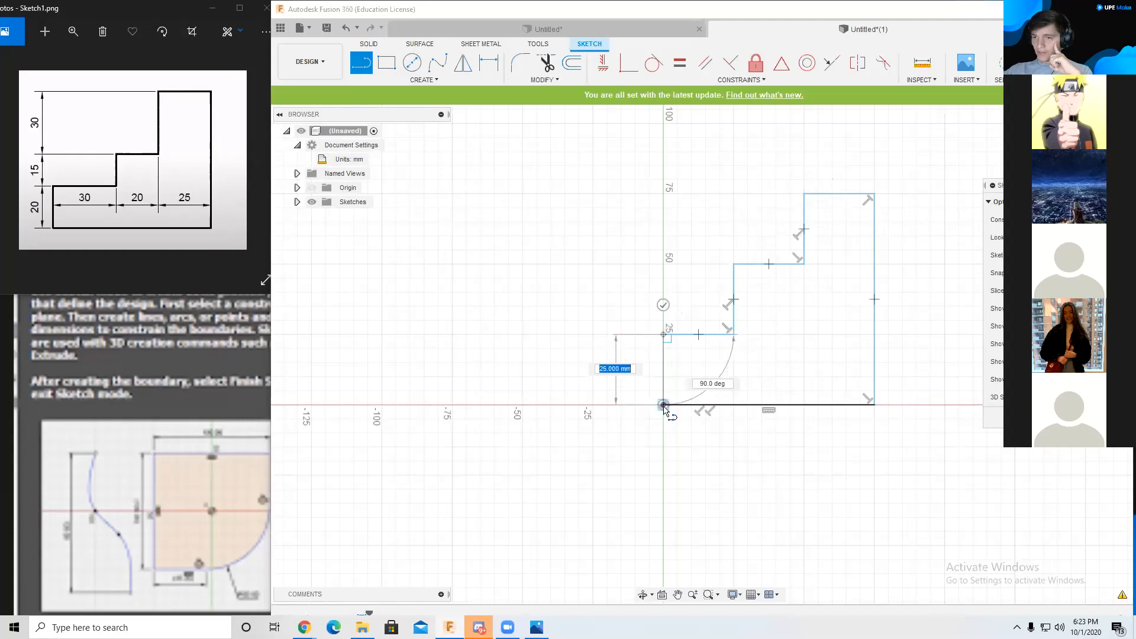
click(664, 405)
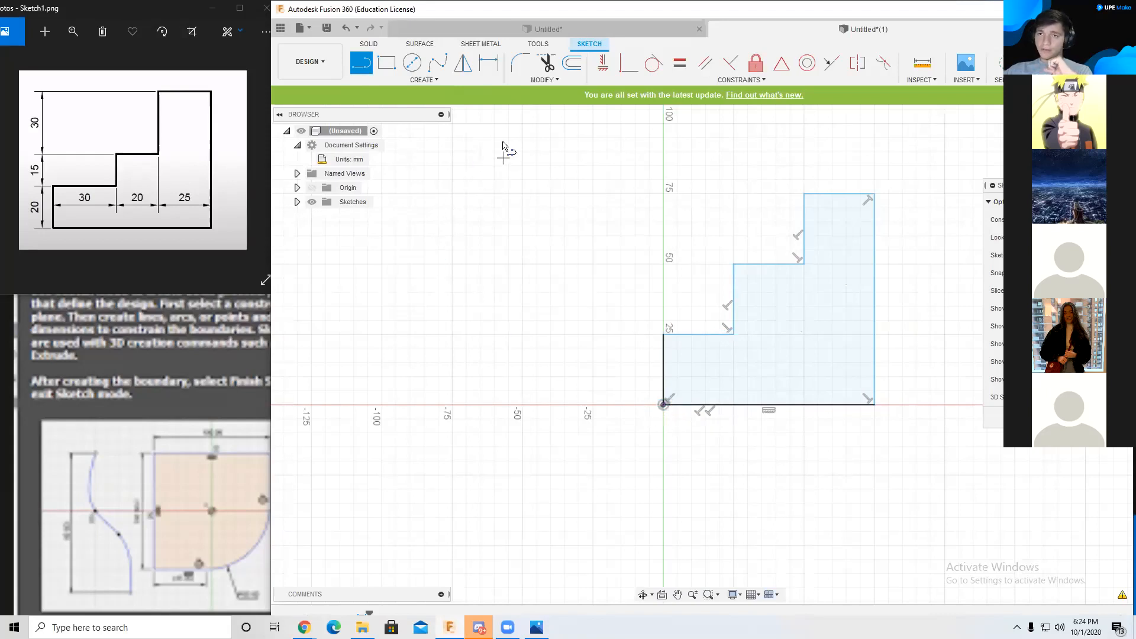
Step: Dimension the profile's base line at 75 mm, placing the dimension below it
click(453, 79)
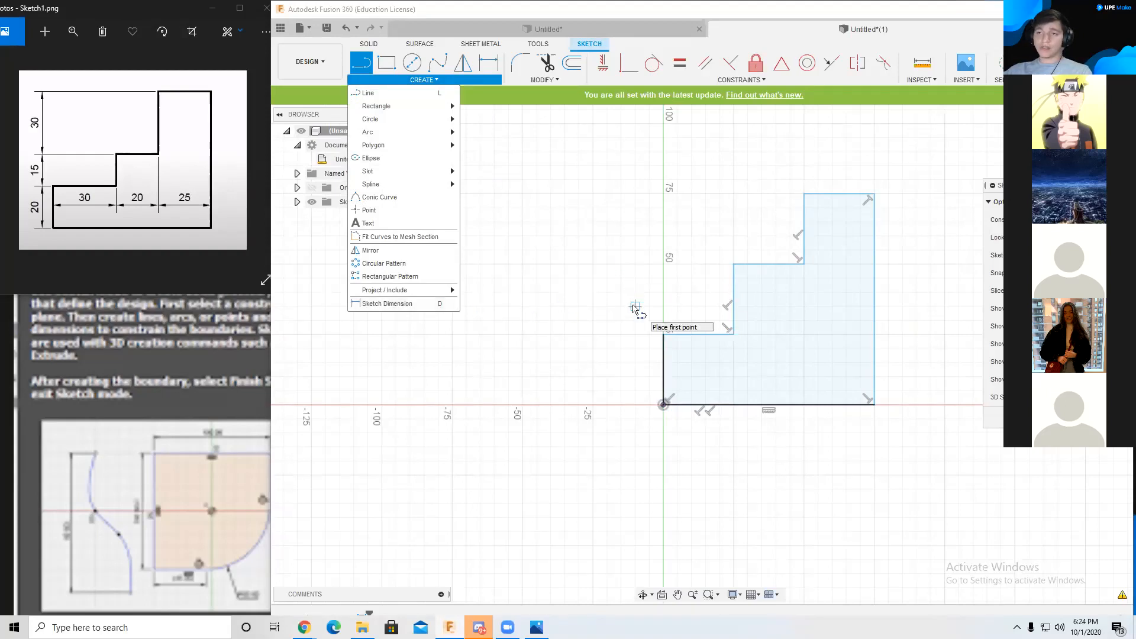
click(603, 219)
key(d)
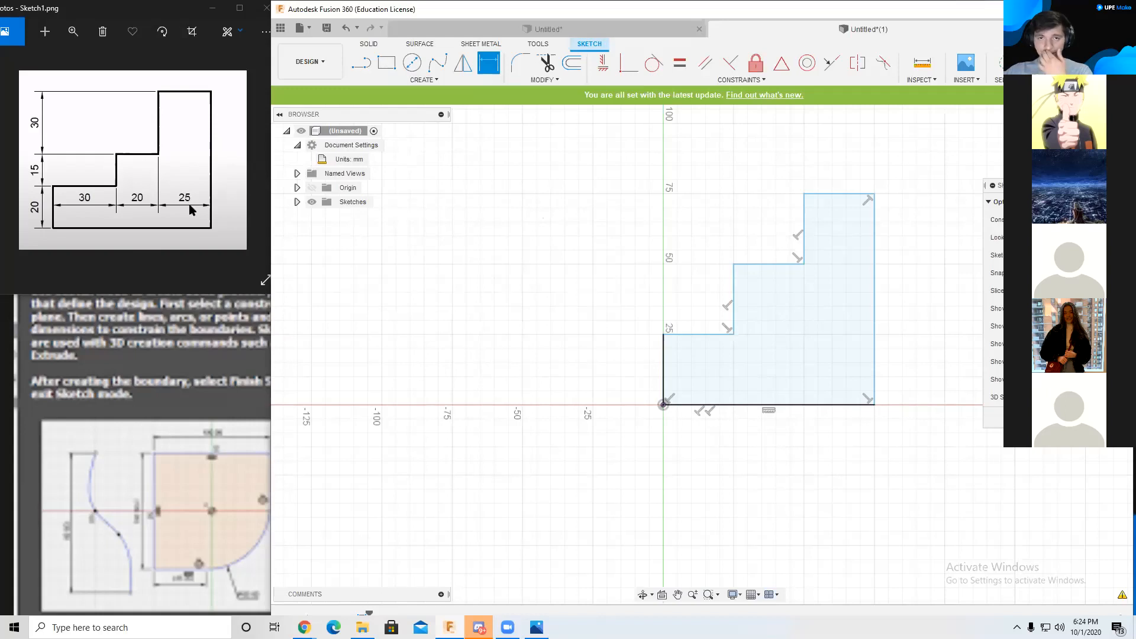
click(771, 405)
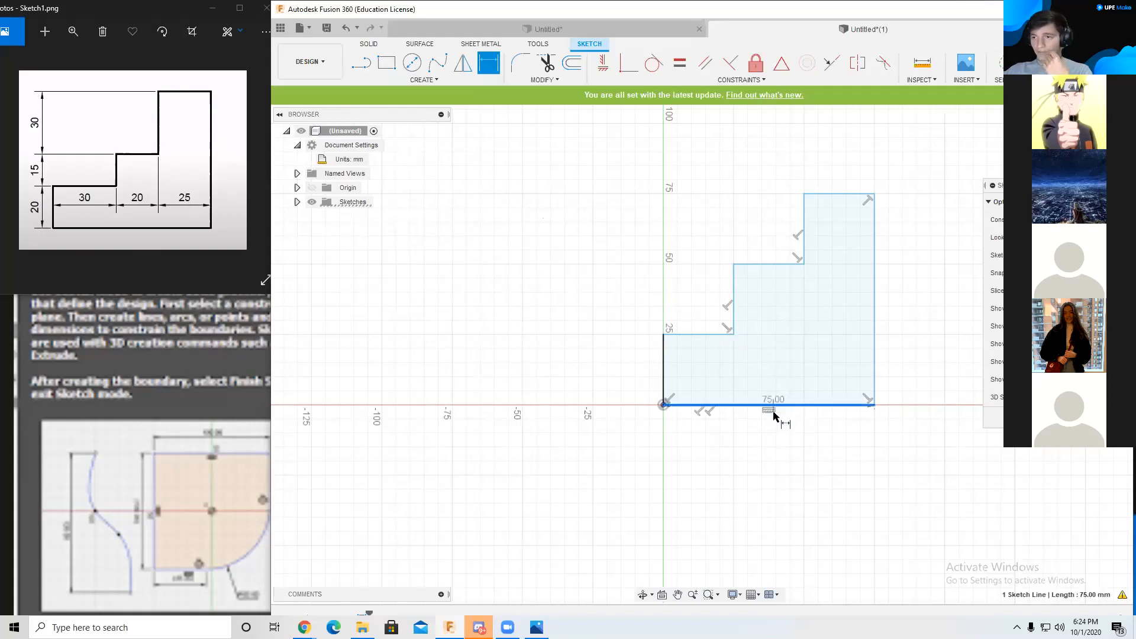
click(776, 460)
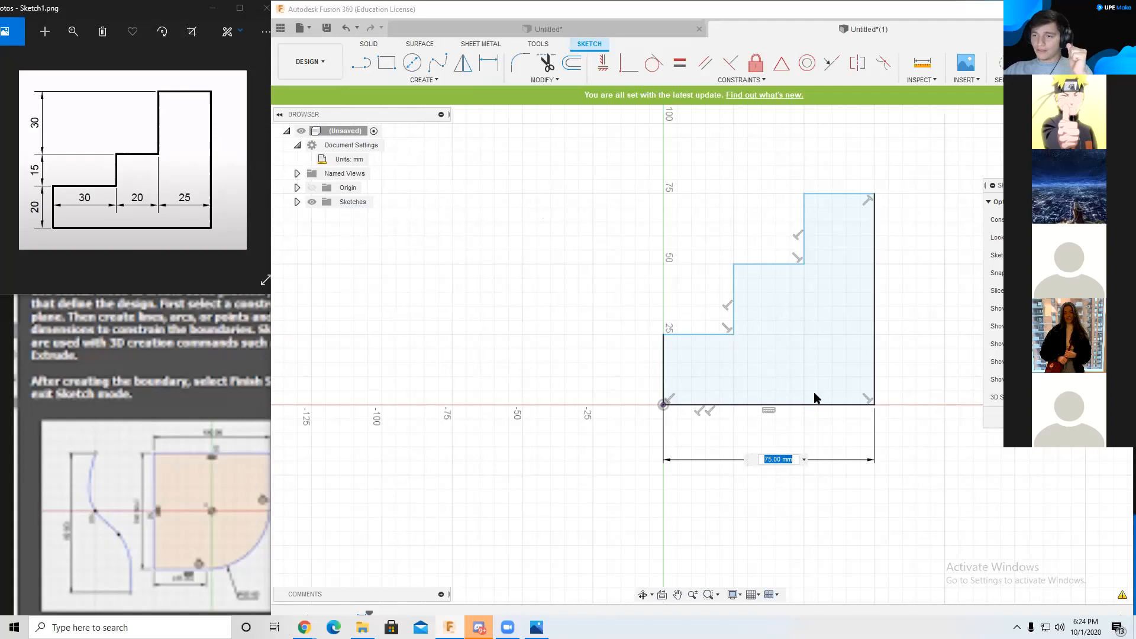
key(Return)
Step: Dimension the profile's tallest vertical edge and set the overall height to 65 mm
click(875, 349)
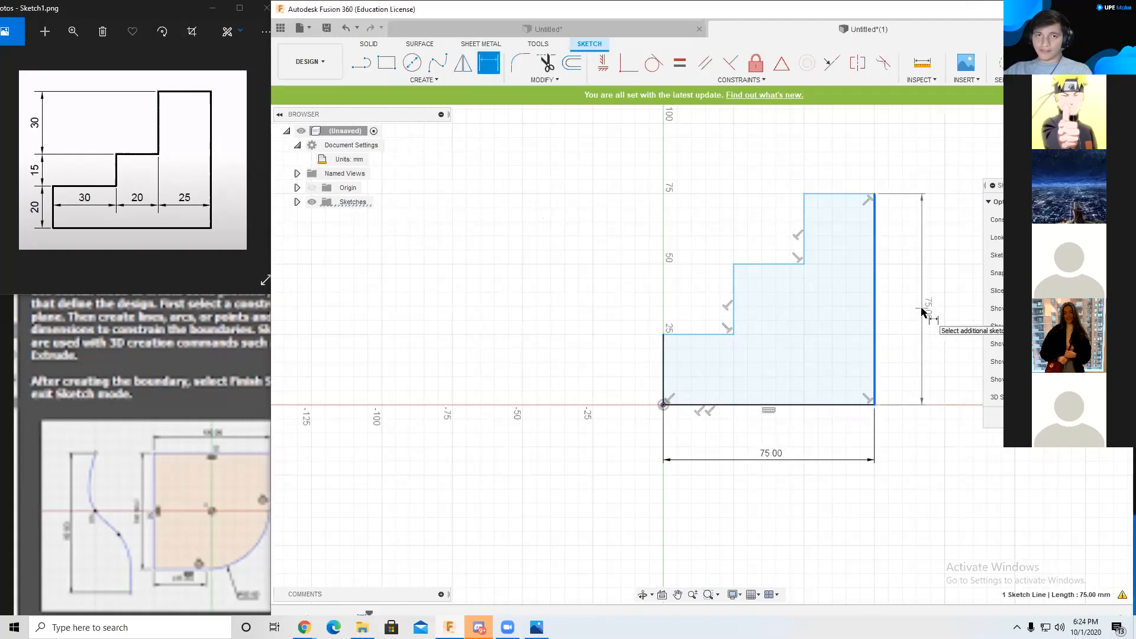
click(922, 312)
text(65)
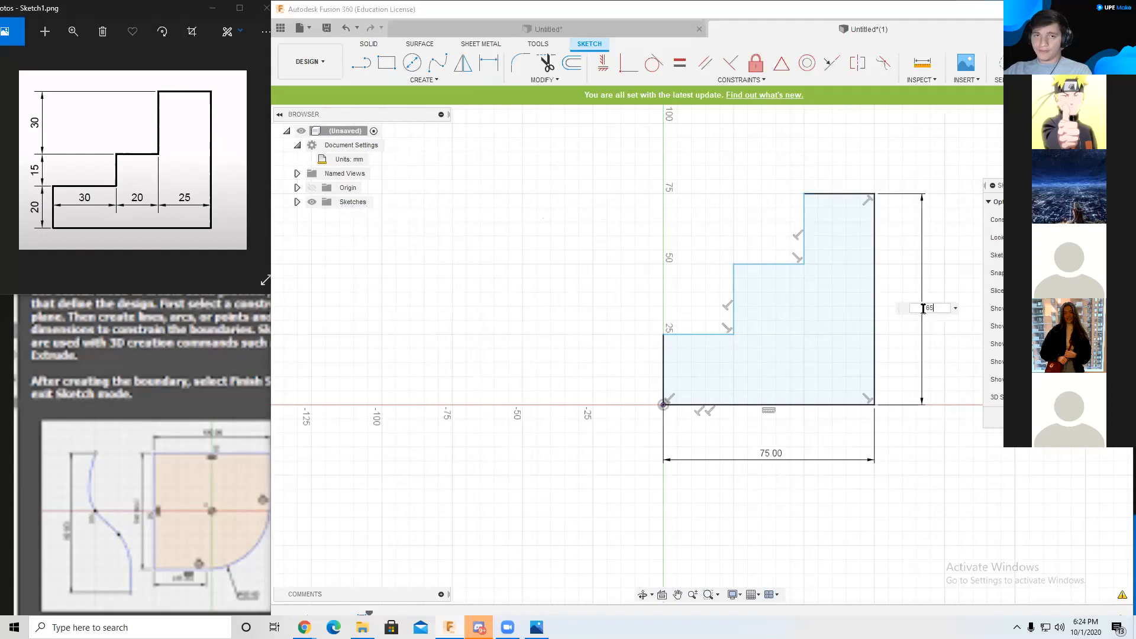
key(Return)
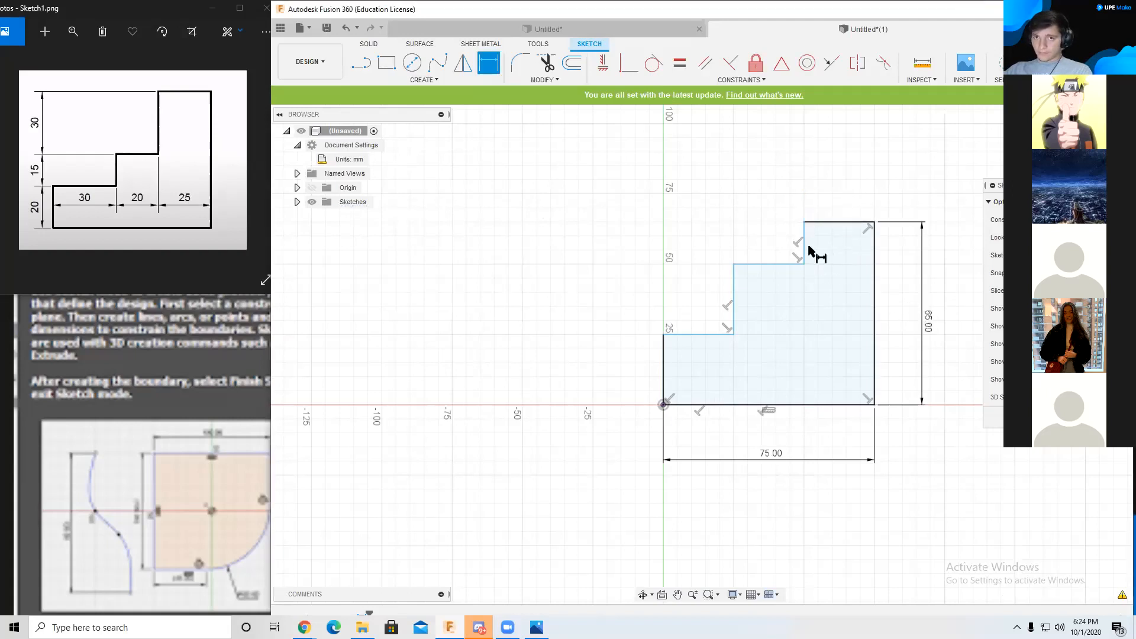
Step: Dimension the top step's horizontal edge at 25 mm and set the middle step's horizontal edge to 20 mm
click(837, 222)
click(838, 161)
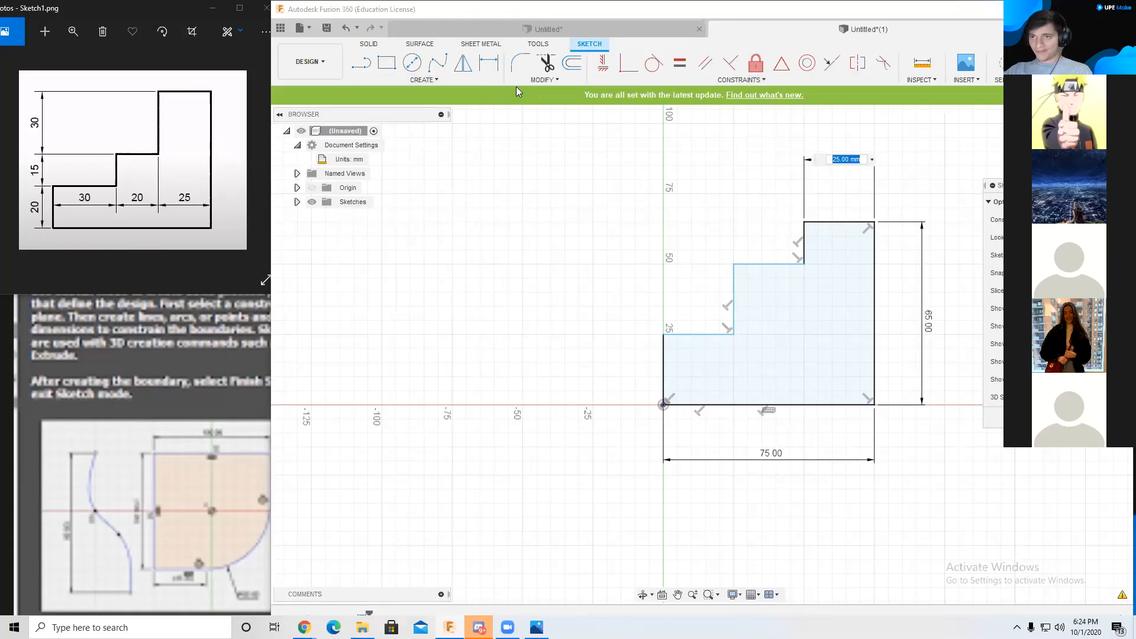
key(Return)
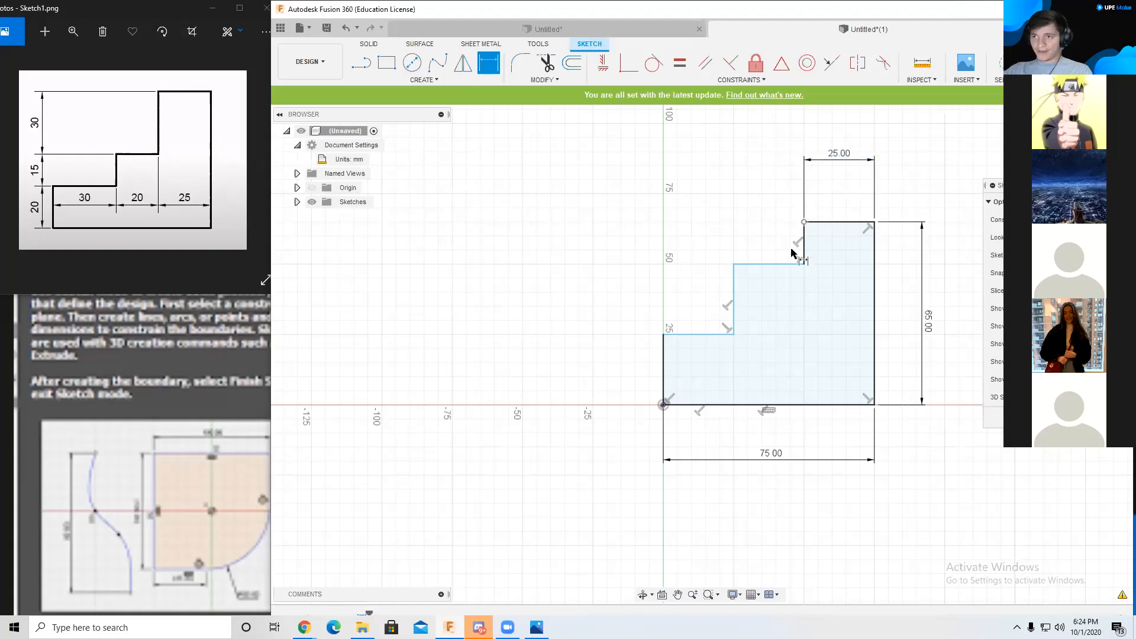
click(772, 264)
click(760, 224)
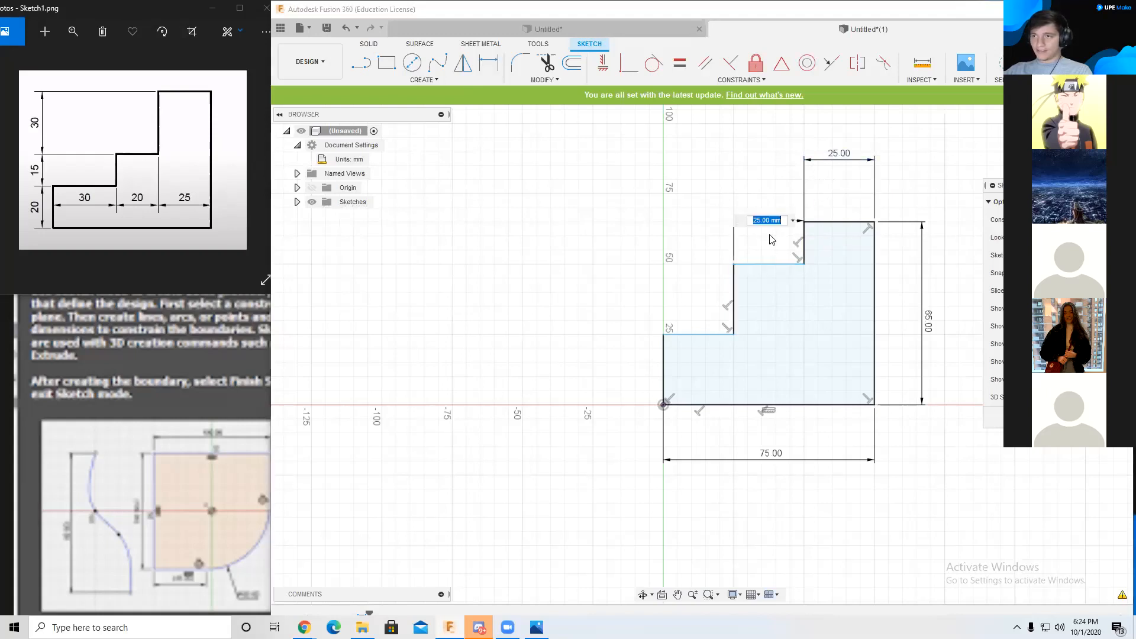
text(20)
key(Return)
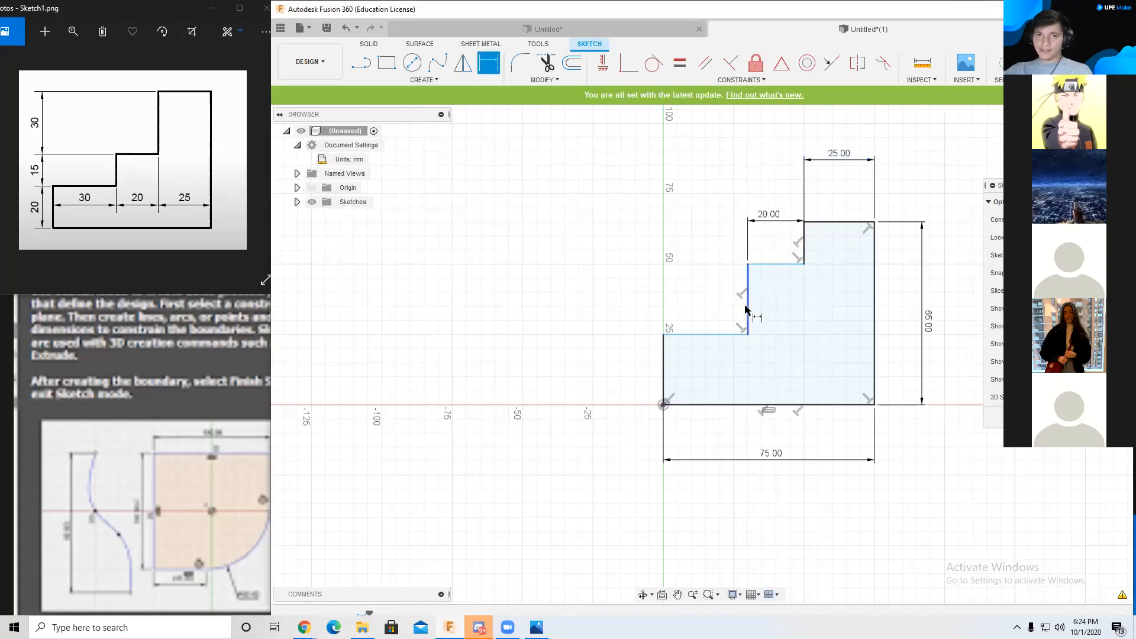
Step: Add a driven dimension to the horizontal edge of the lowest step
click(710, 334)
click(702, 313)
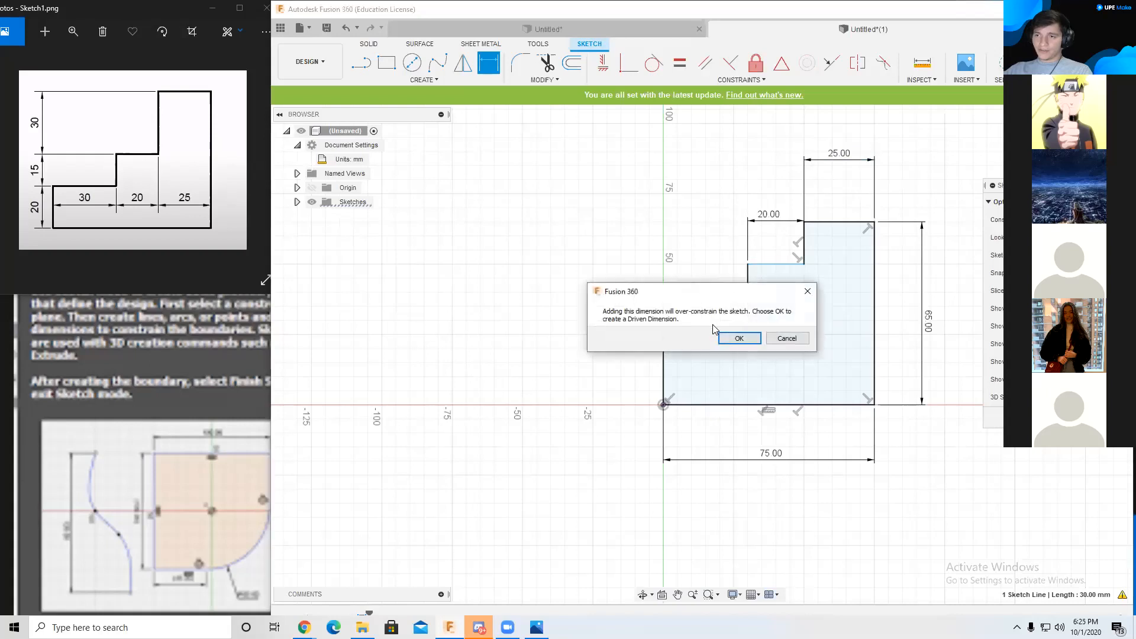
click(734, 336)
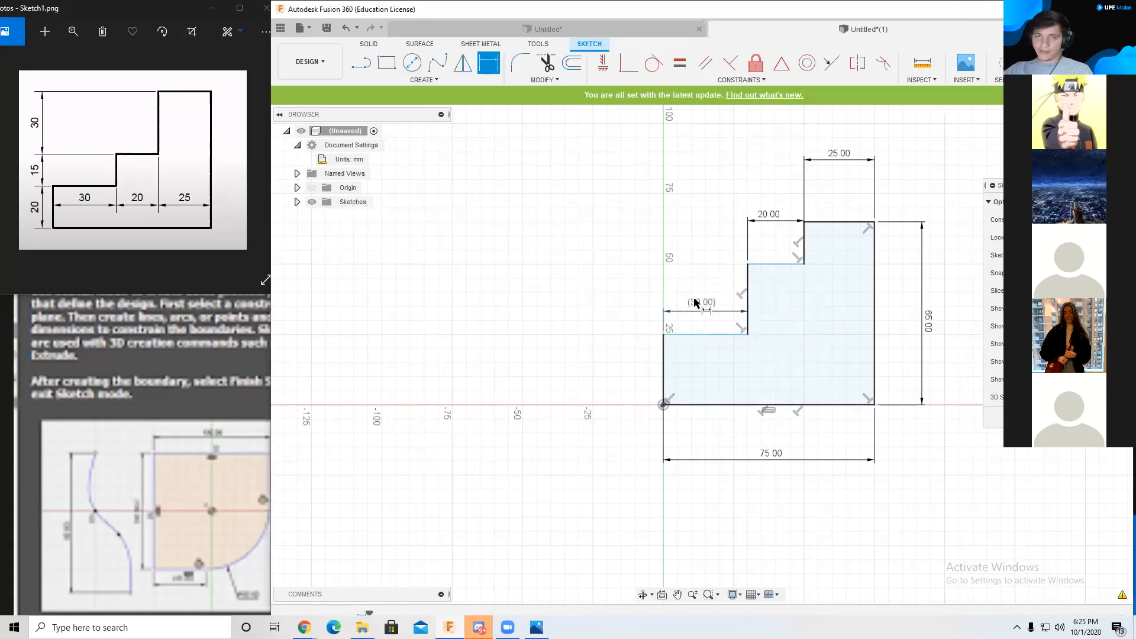
Step: Dimension the vertical edge between the top and middle steps and set it to 30 mm
click(804, 252)
click(687, 254)
text(3)
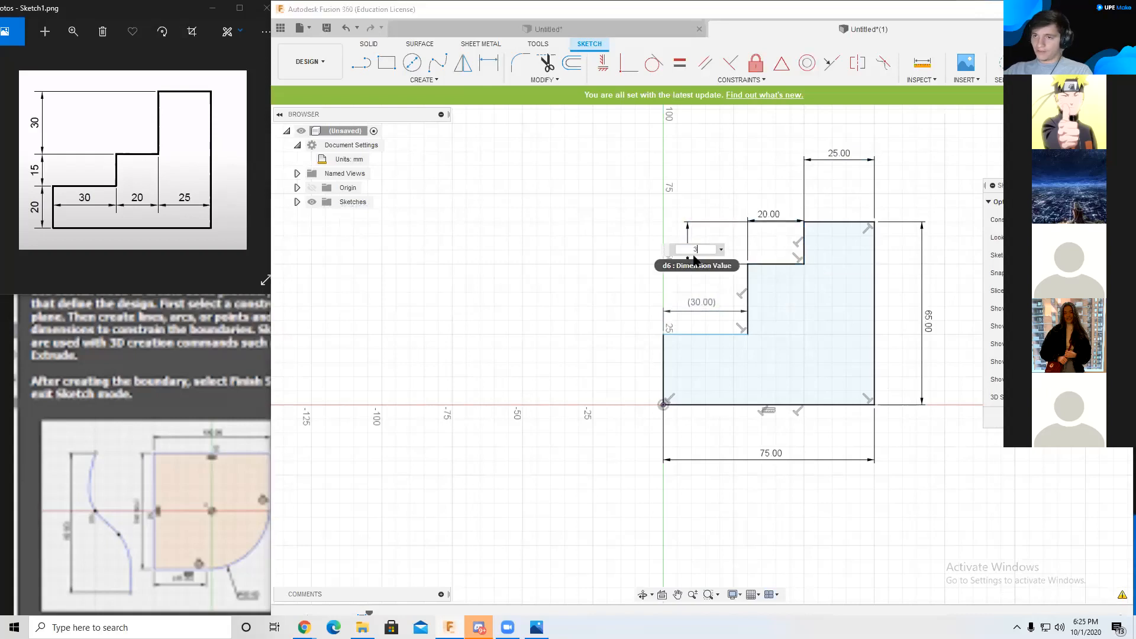
text(0)
key(Return)
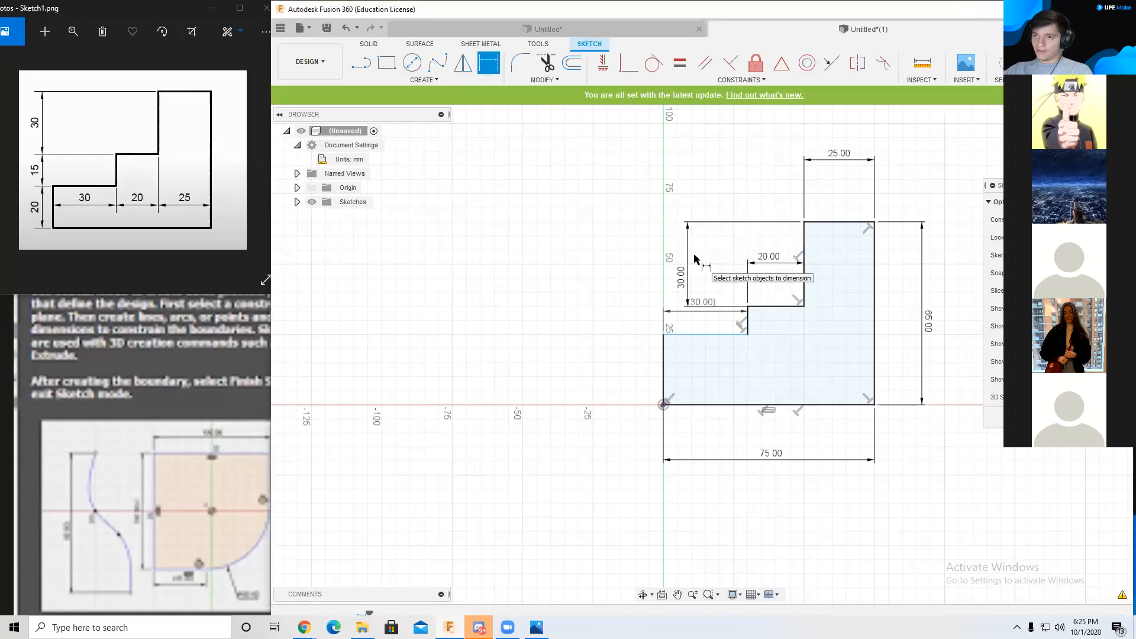
Step: Dimension the vertical edge between the middle and lowest steps and set it to 15 mm
click(746, 322)
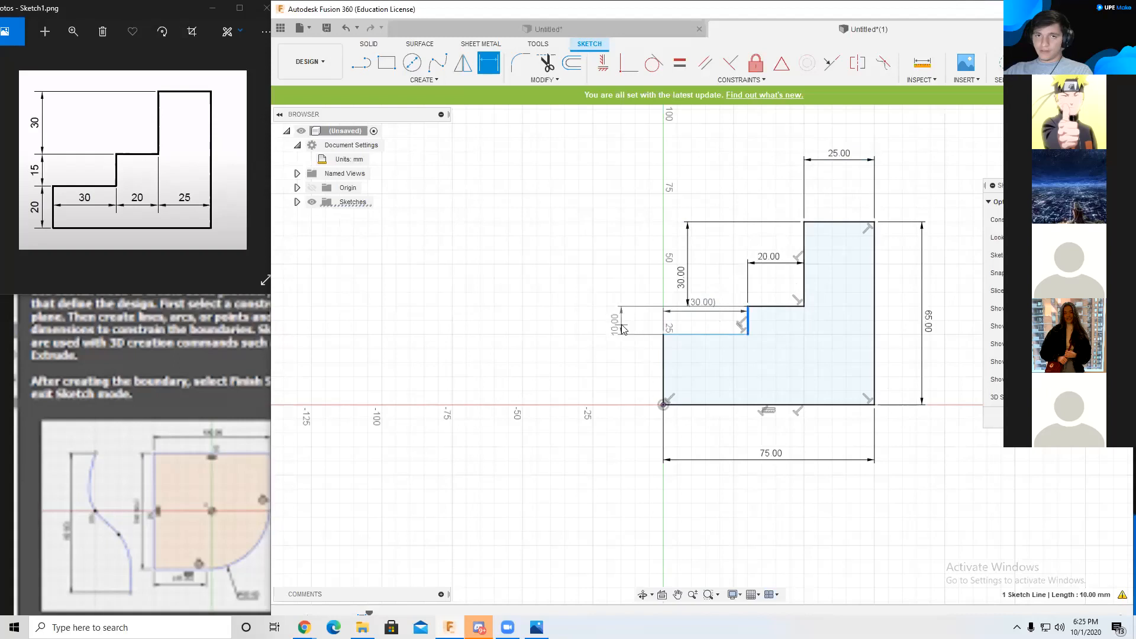
click(590, 320)
text(15)
key(Return)
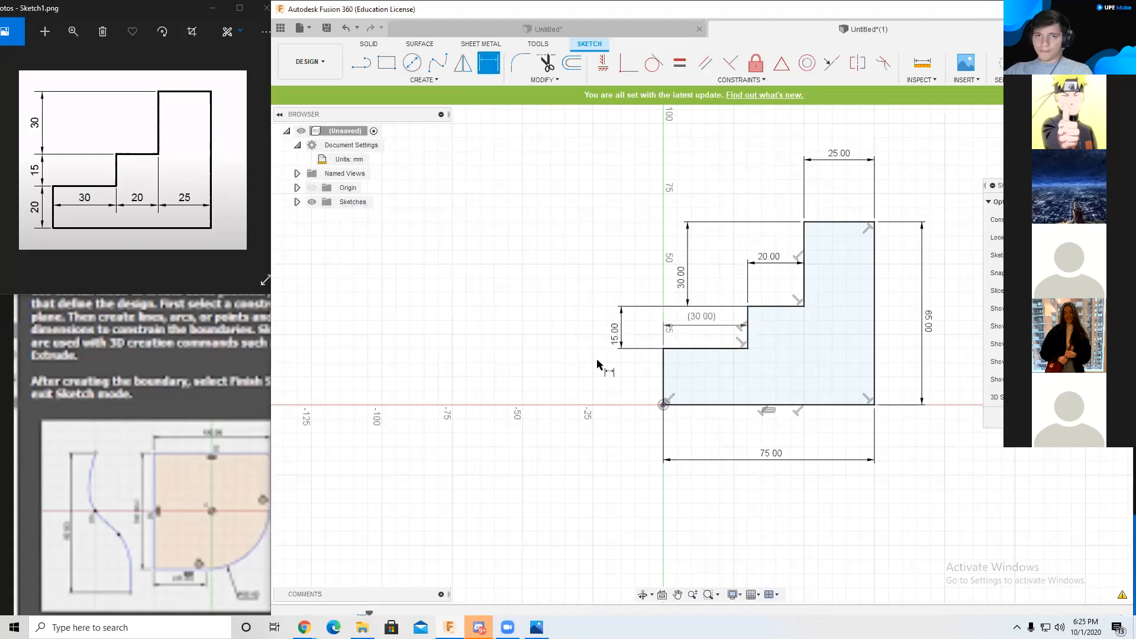
Step: Add a driven dimension to the lowest step's outer vertical edge and finish the sketch
click(663, 379)
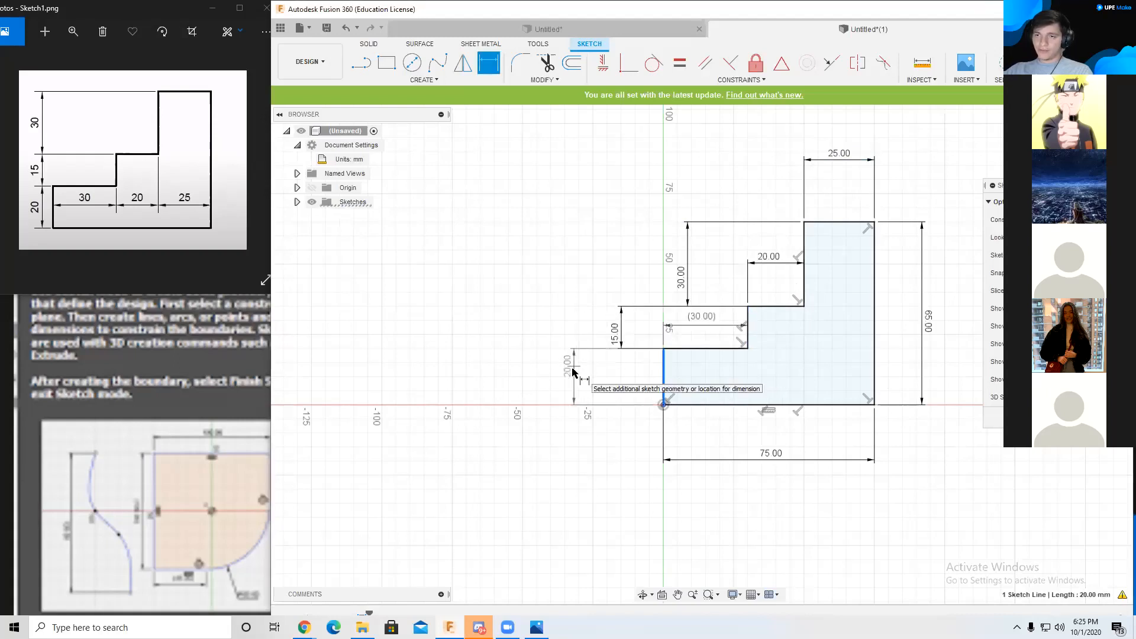
click(571, 379)
click(738, 337)
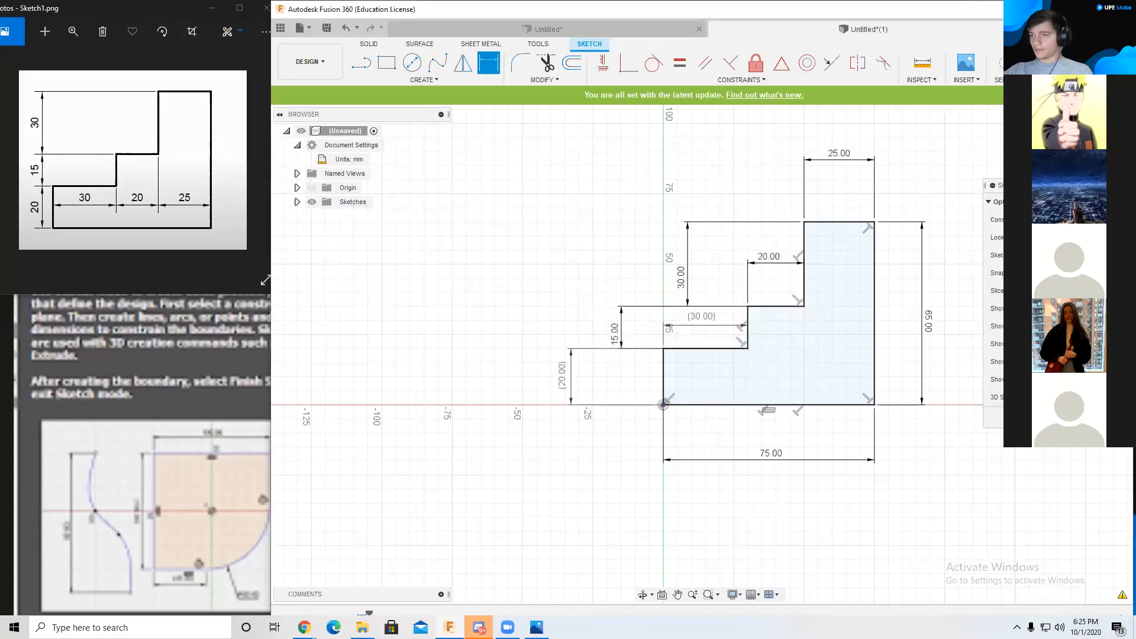
click(1035, 417)
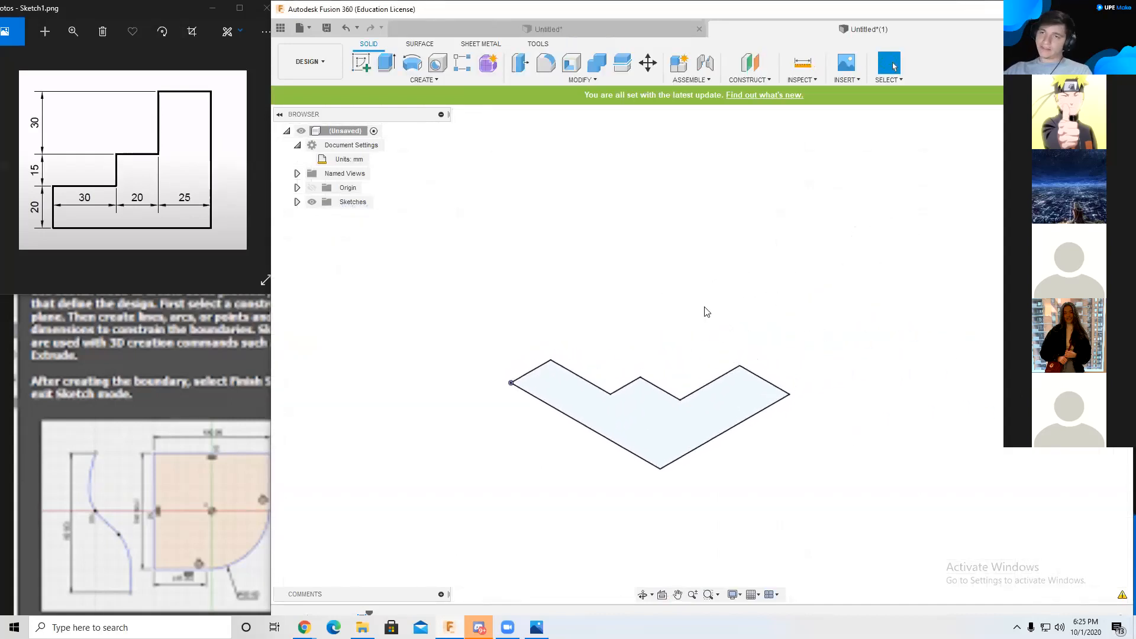
Step: Try extruding the stepped profile upward by 50 mm and undo the extrusion
click(424, 80)
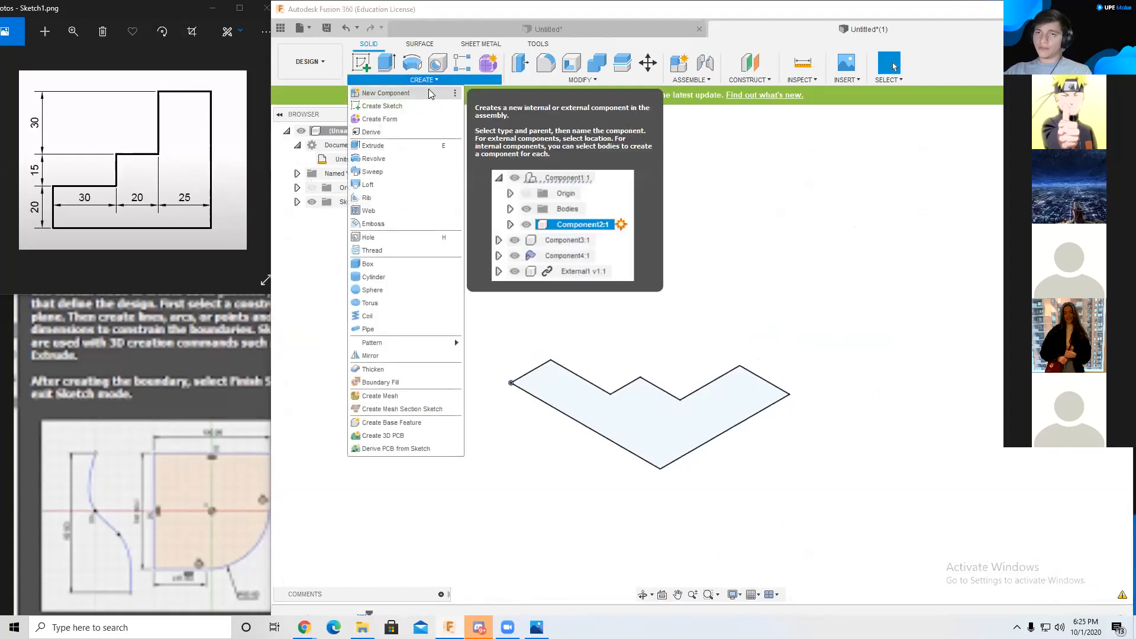
click(395, 147)
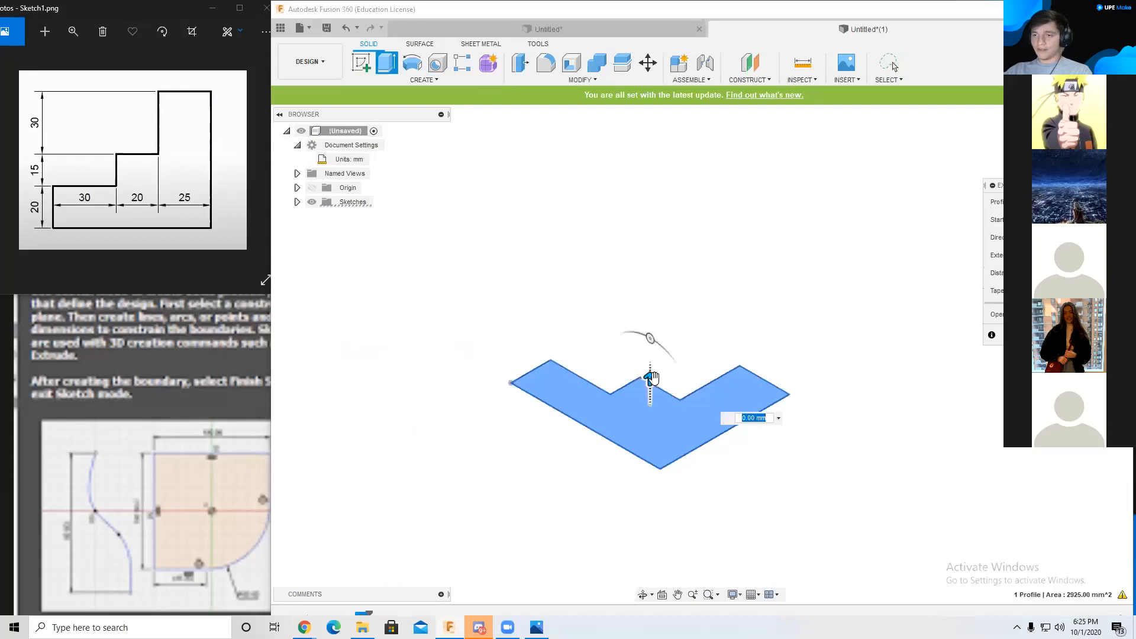
drag(649, 365, 650, 333)
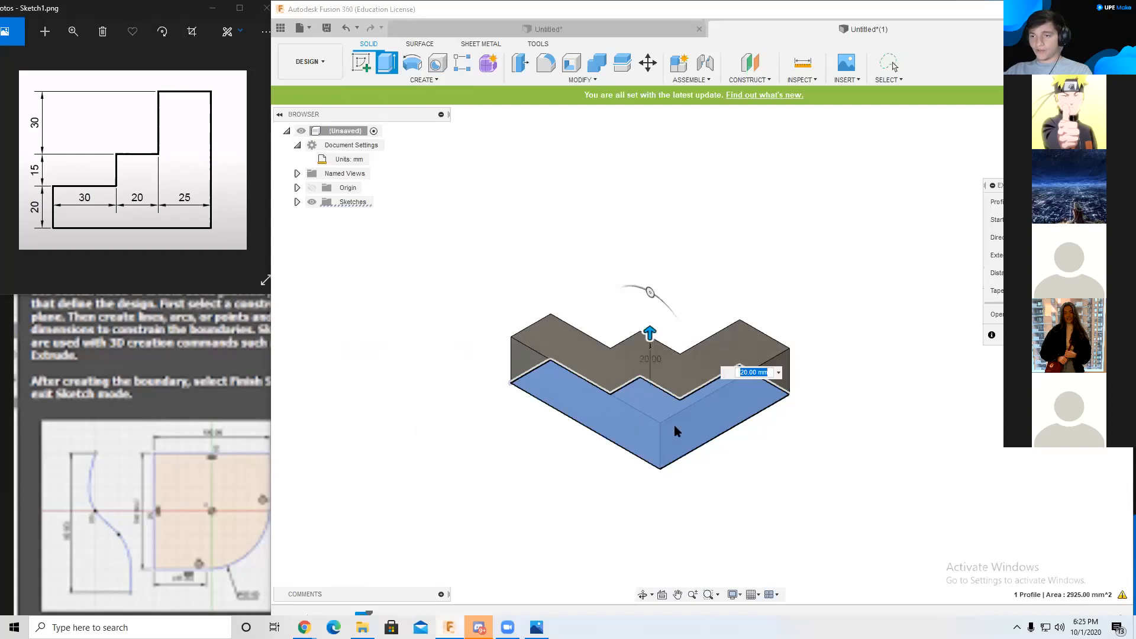
drag(650, 332, 650, 345)
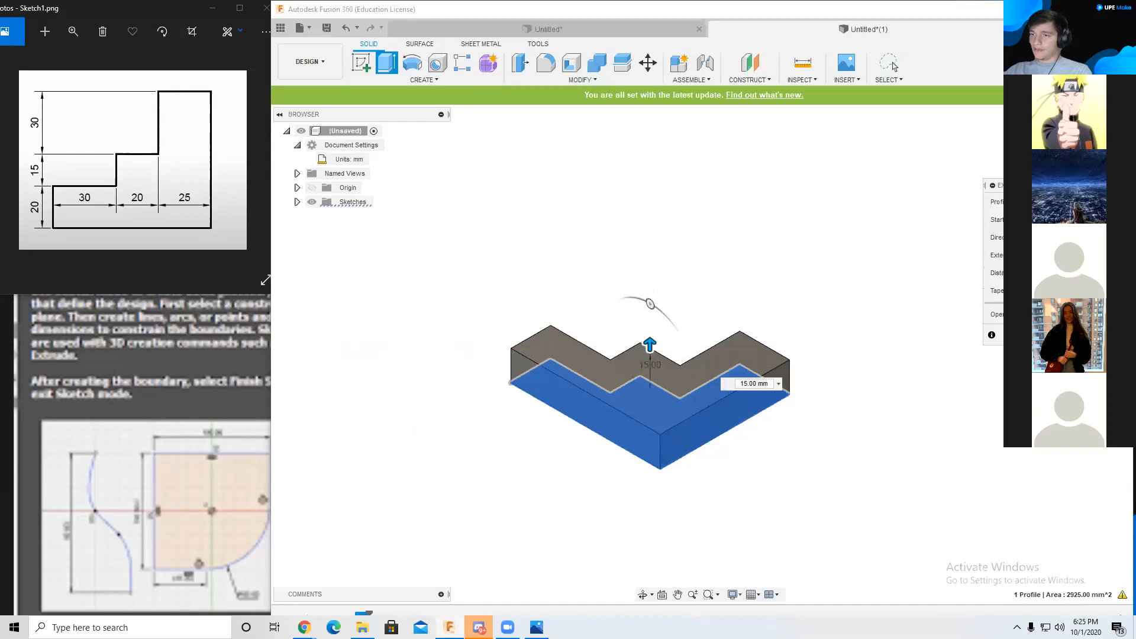
drag(649, 344, 650, 298)
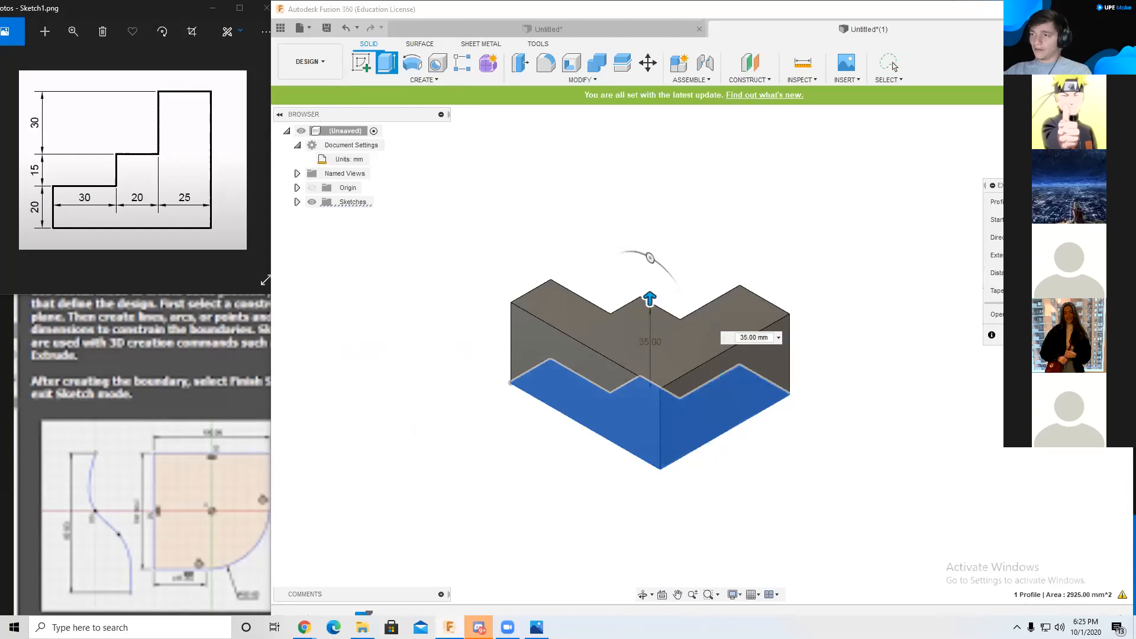
text(500)
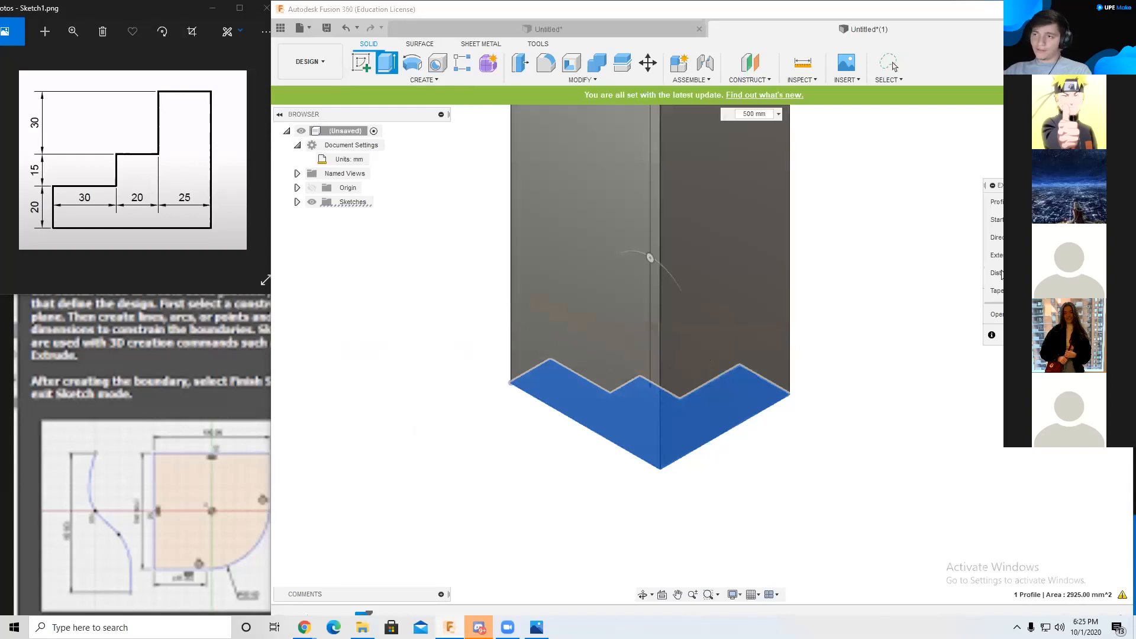
key(BackSpace)
key(Return)
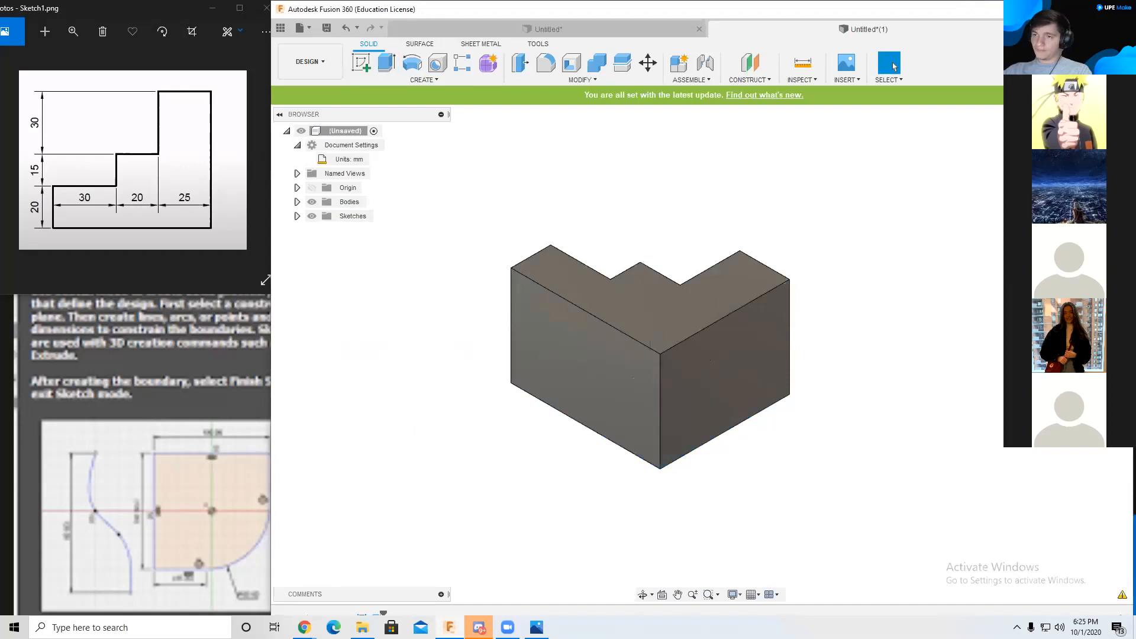
key(ctrl+z)
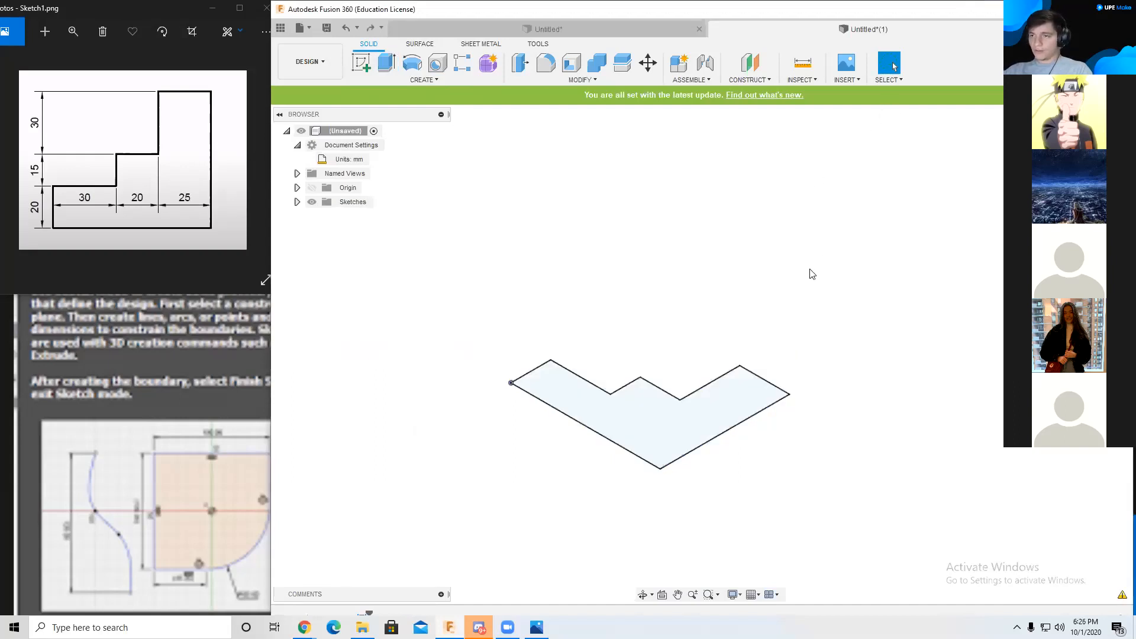
Step: Extrude the stepped profile upward by 40 mm into a solid body
key(e)
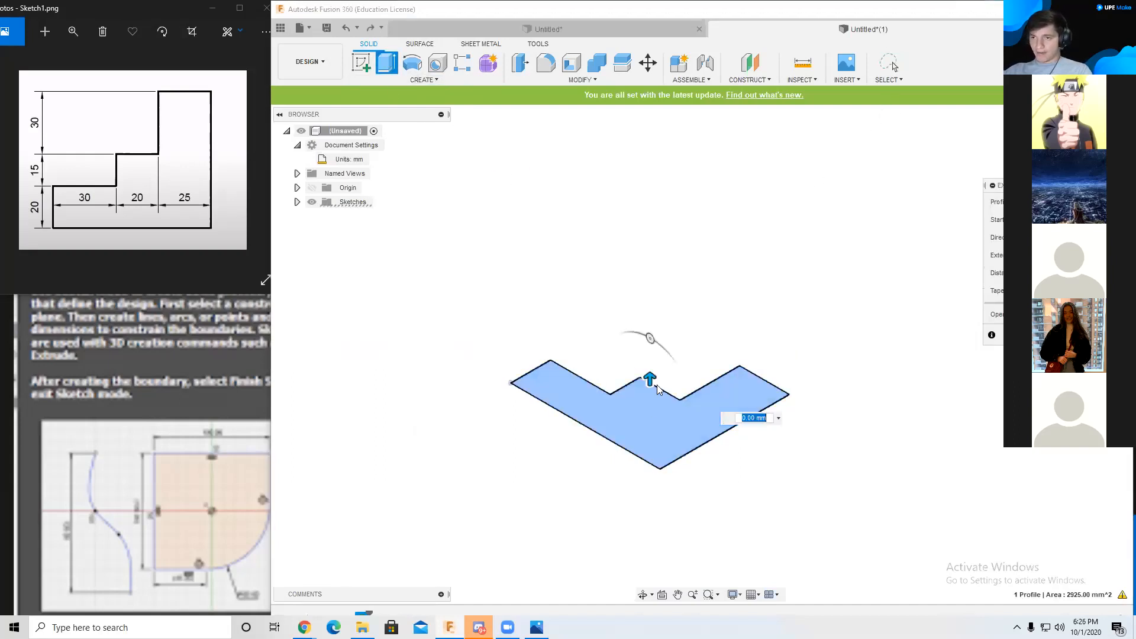
drag(648, 353, 648, 262)
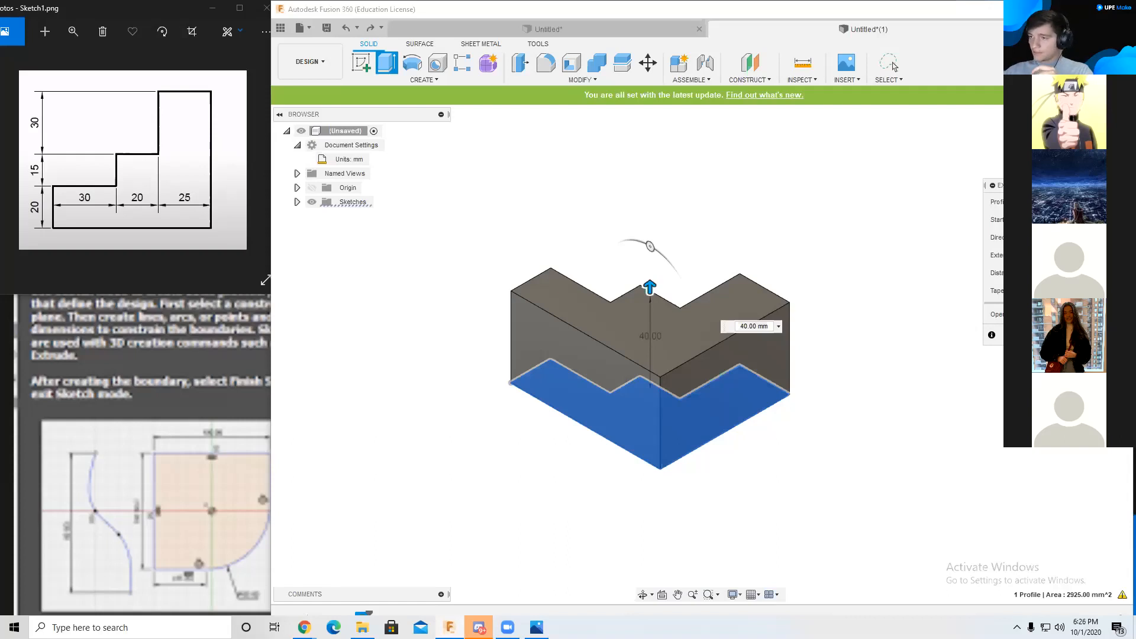
key(Return)
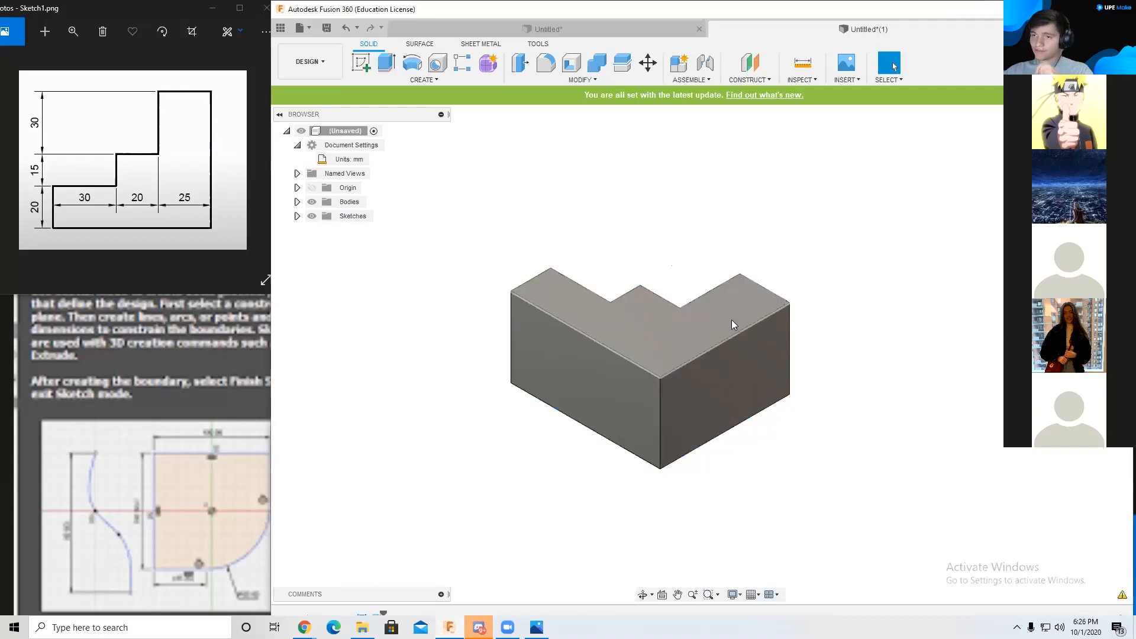
Step: Start a sketch on the body's 75 mm long flat side face and draw a center-diameter circle inside it, nearer the lowest step's end
shift+middle_drag(670, 338, 588, 424)
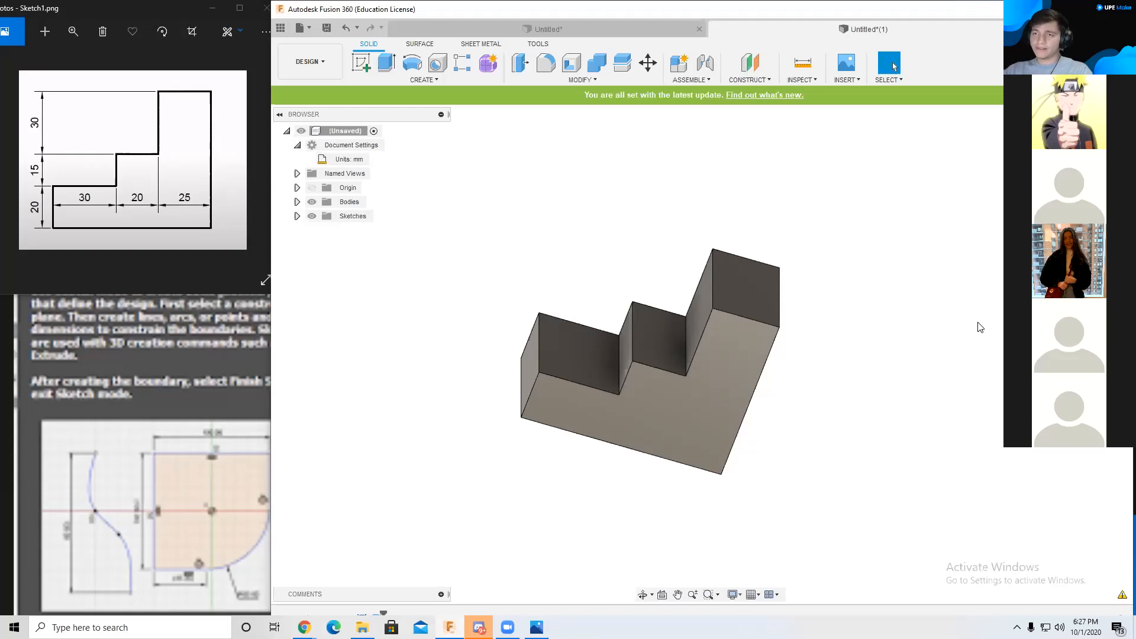
right_drag(945, 350, 866, 338)
click(863, 336)
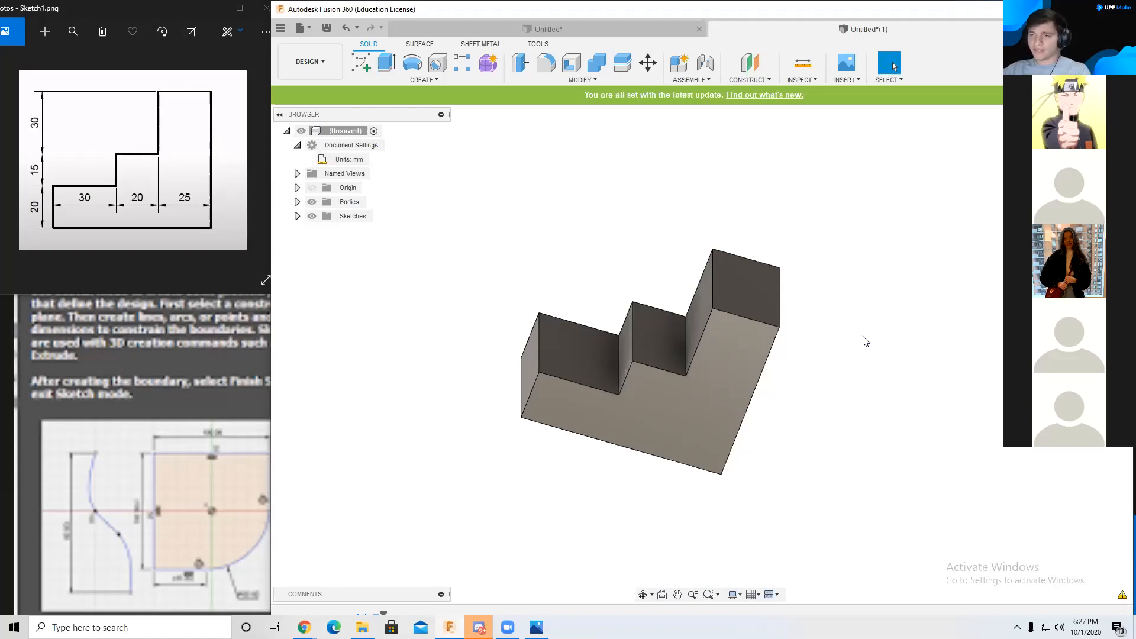
mouse_move(702, 354)
shift+middle_down()
mouse_move(710, 346)
mouse_move(713, 473)
mouse_move(731, 450)
mouse_move(722, 313)
shift+middle_up()
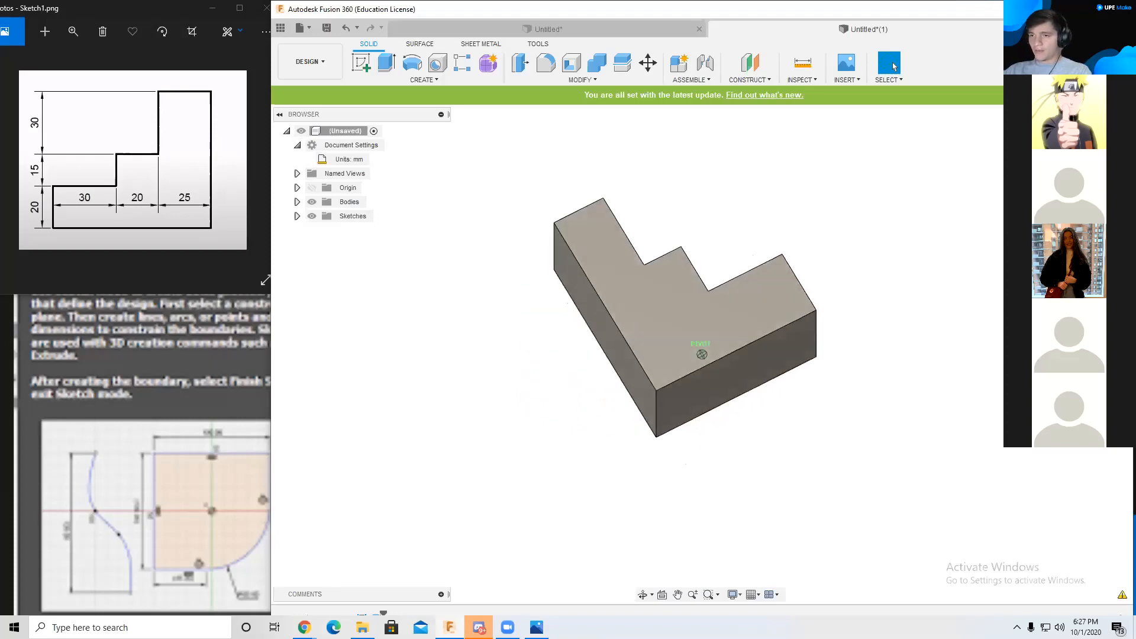
click(361, 61)
mouse_move(474, 231)
shift+middle_down()
mouse_move(731, 377)
mouse_move(623, 357)
mouse_move(667, 355)
shift+middle_up()
click(668, 355)
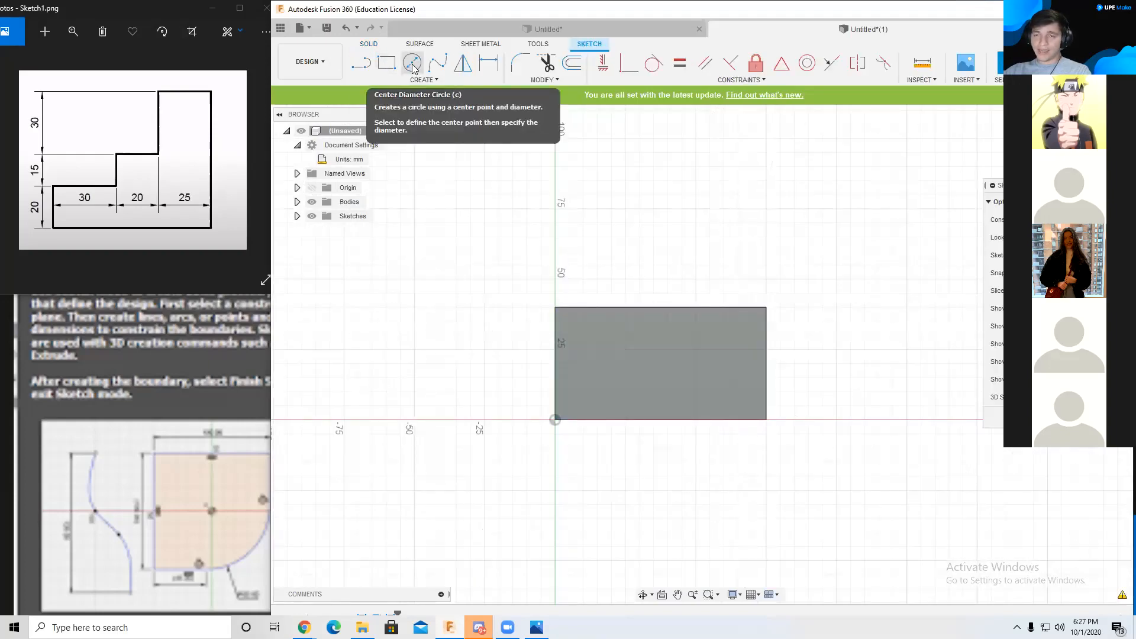
click(413, 64)
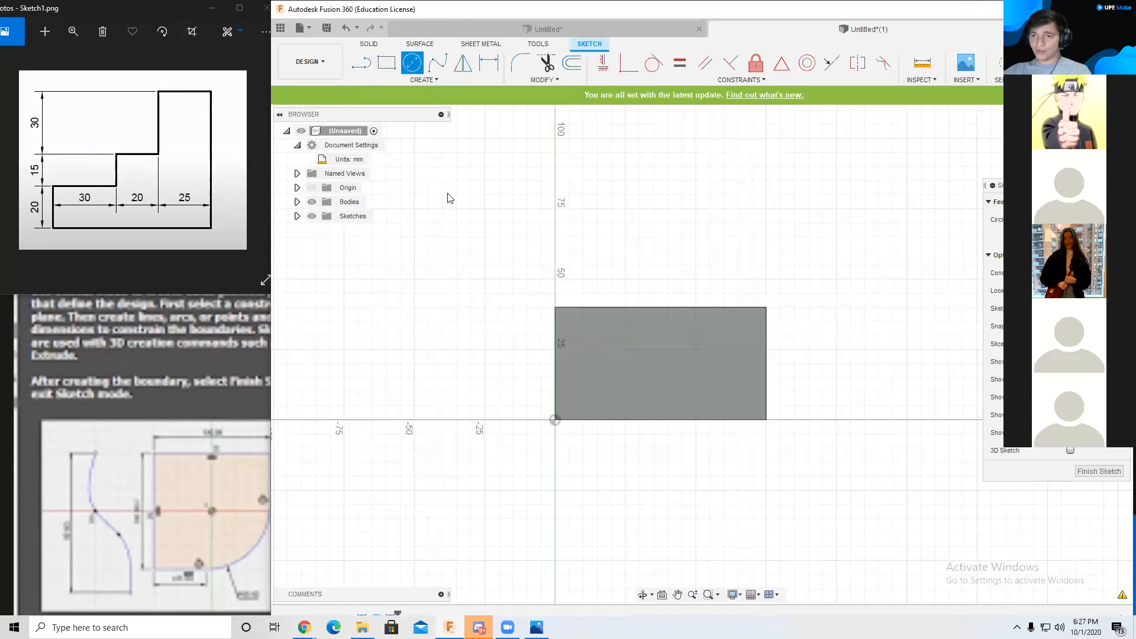
click(625, 349)
click(655, 358)
Step: Extrude the circle 15 mm outward from the side face as a separate body
key(e)
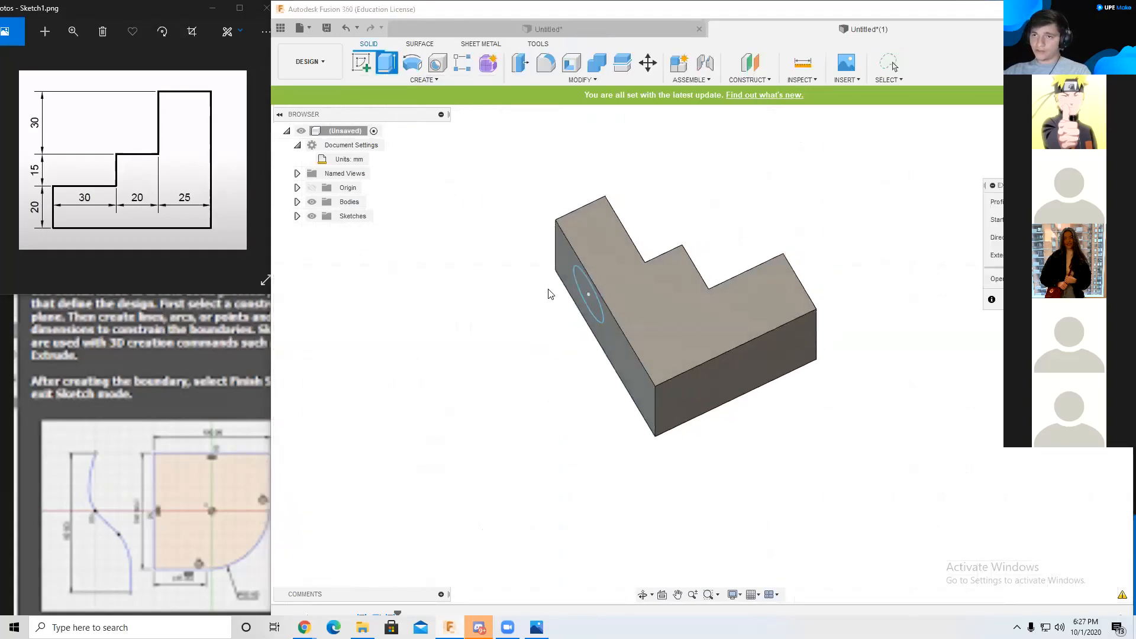
shift+middle_drag(689, 302, 773, 247)
click(684, 314)
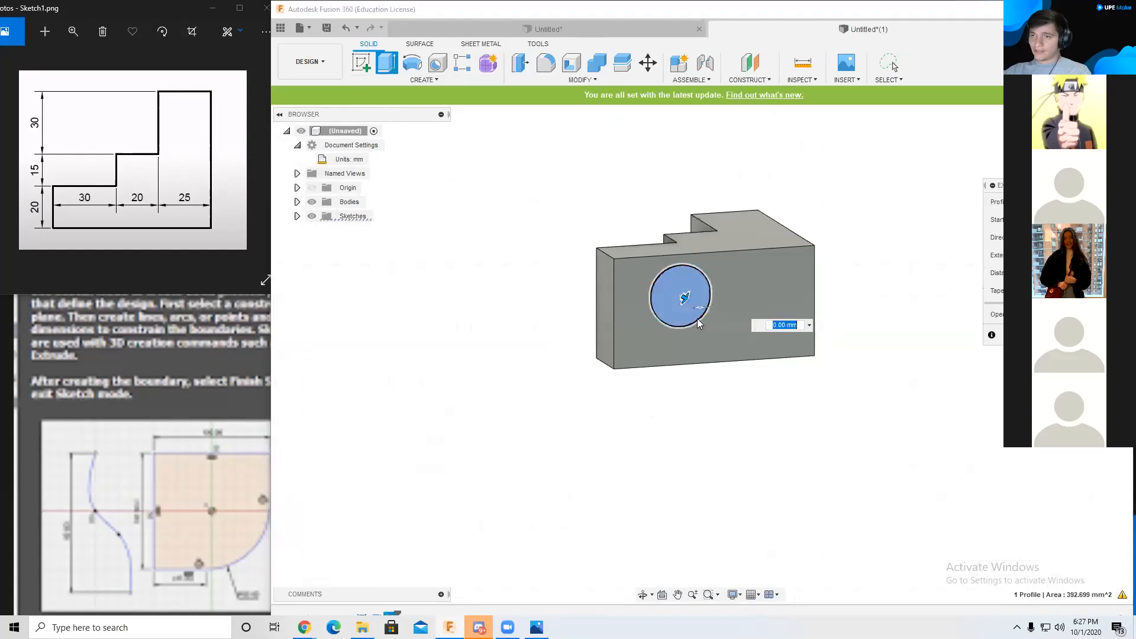
shift+middle_drag(697, 318, 681, 361)
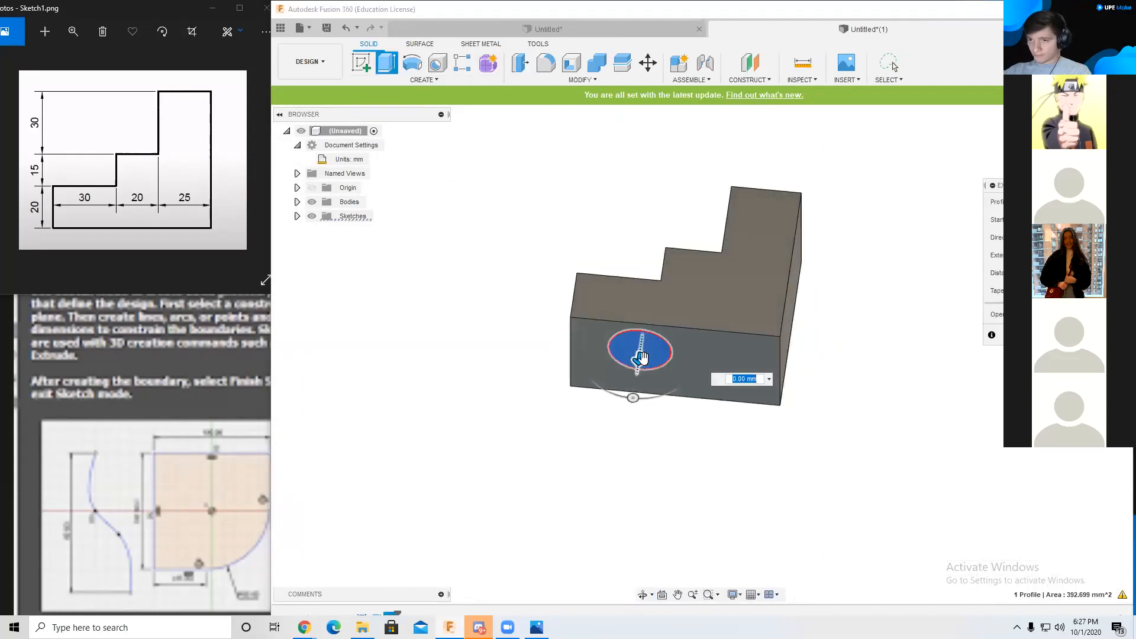
drag(640, 359, 634, 391)
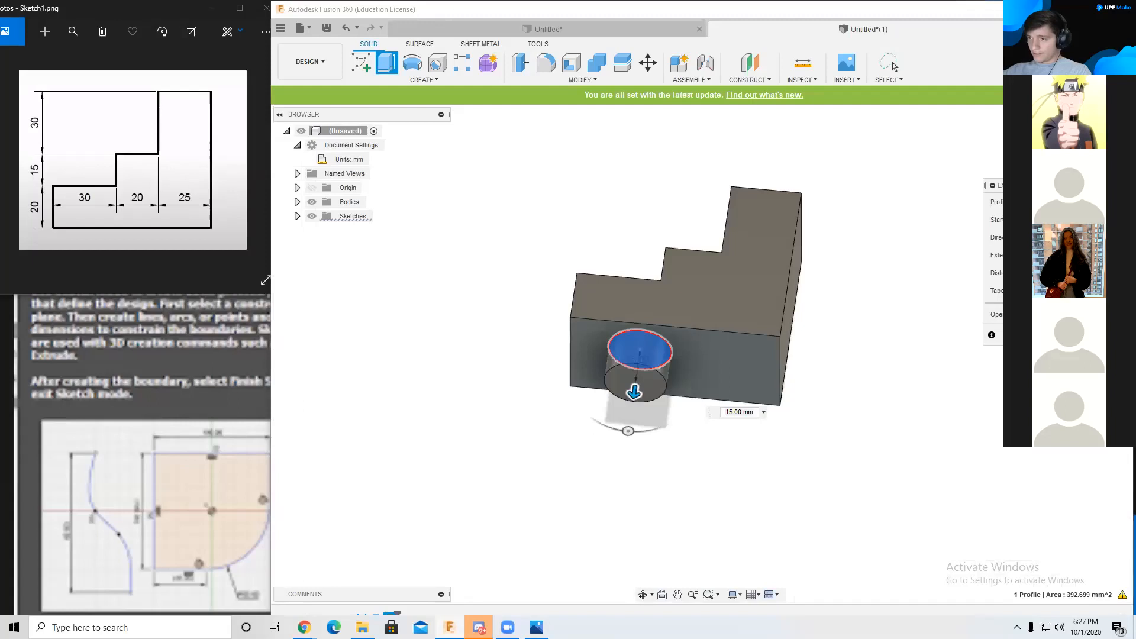
click(893, 66)
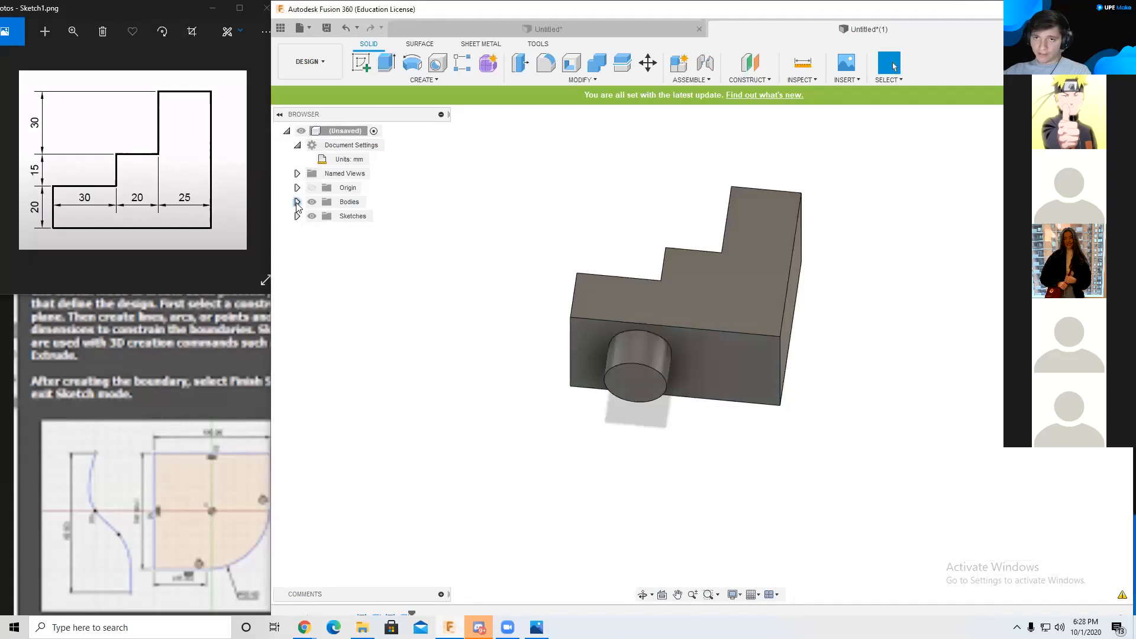
Step: Select the separate cylinder body in the list of bodies and delete it
click(297, 202)
click(355, 216)
shift+click(359, 230)
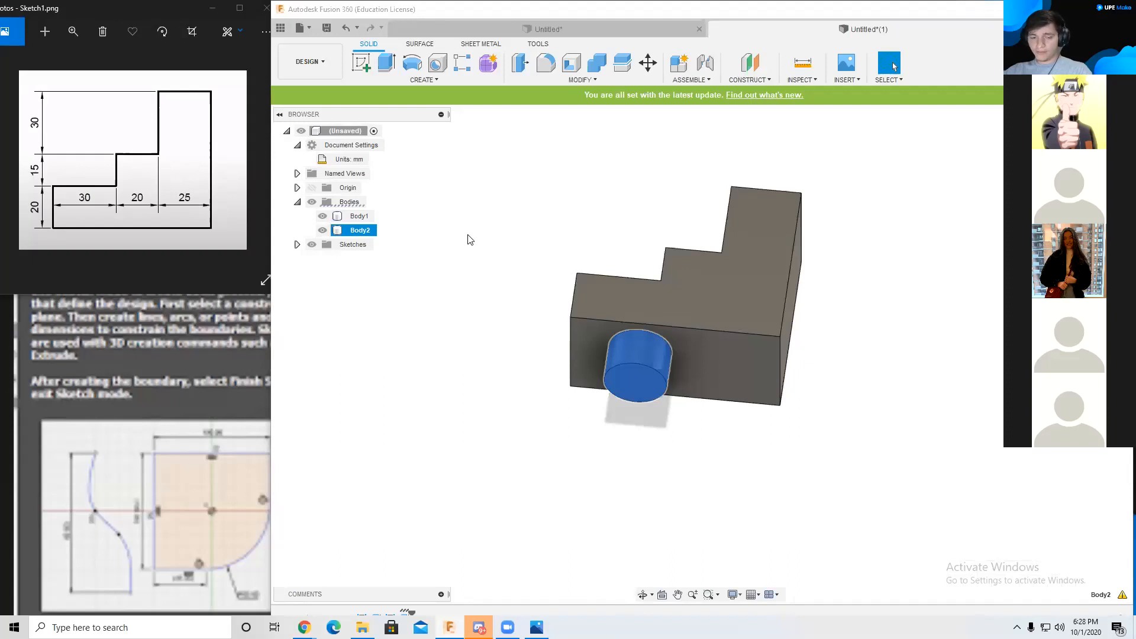
key(Delete)
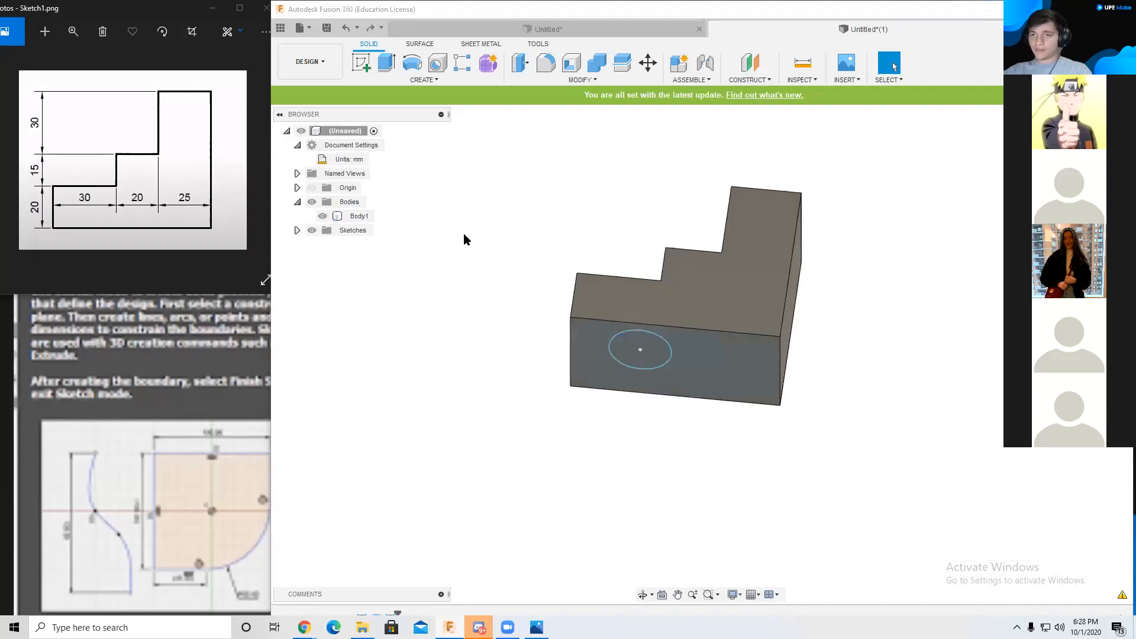
Step: Extrude the circle outward from the side face, joining the cylinder to the stepped body
click(386, 62)
click(622, 340)
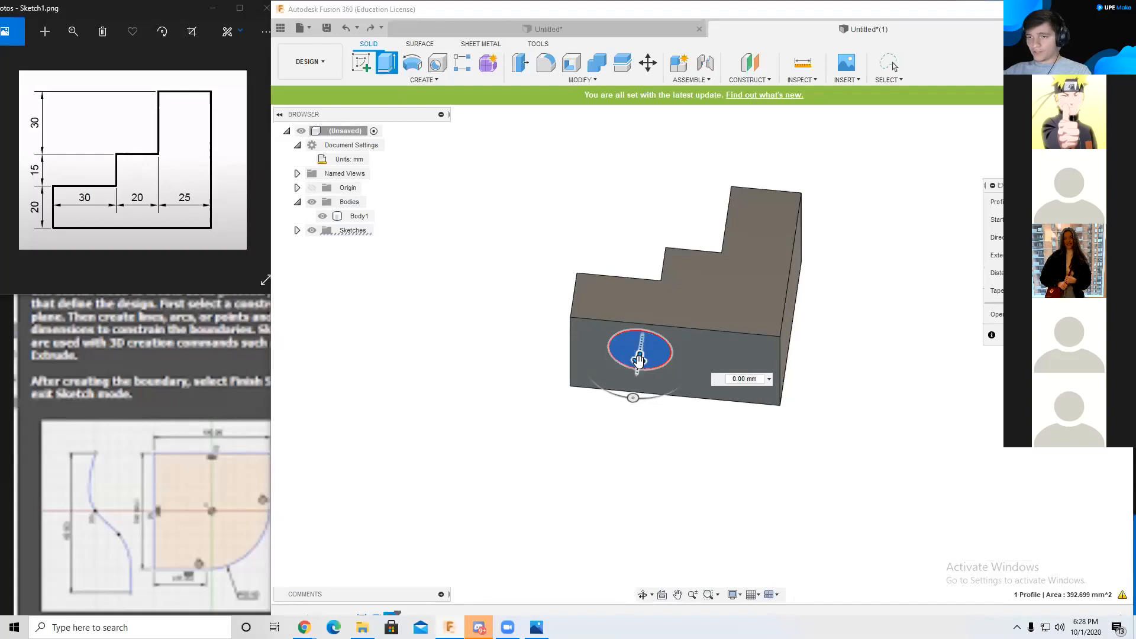
drag(639, 358, 627, 436)
key(Return)
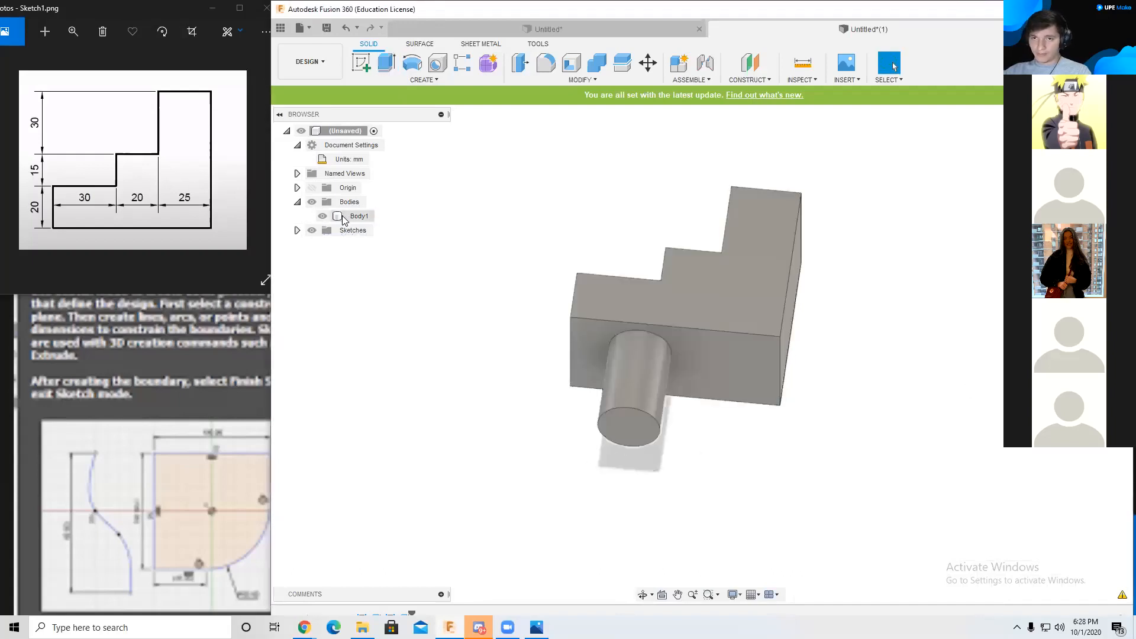
Step: Hide and show the joined body to check what belongs to it, and undo the cylinder extrusion
click(324, 217)
click(323, 217)
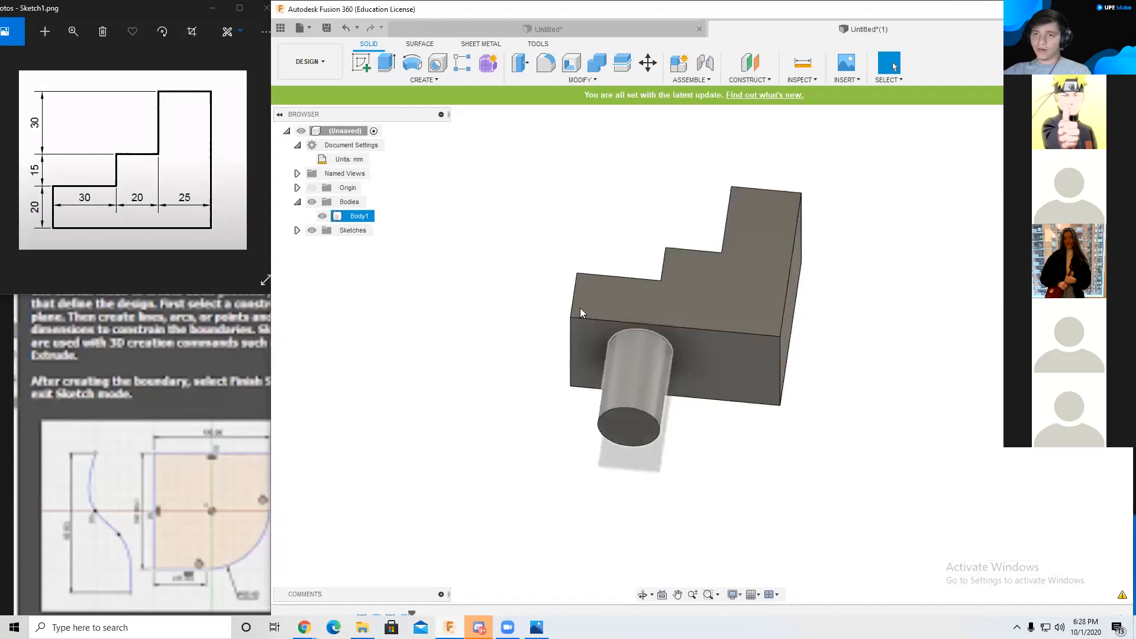
click(322, 216)
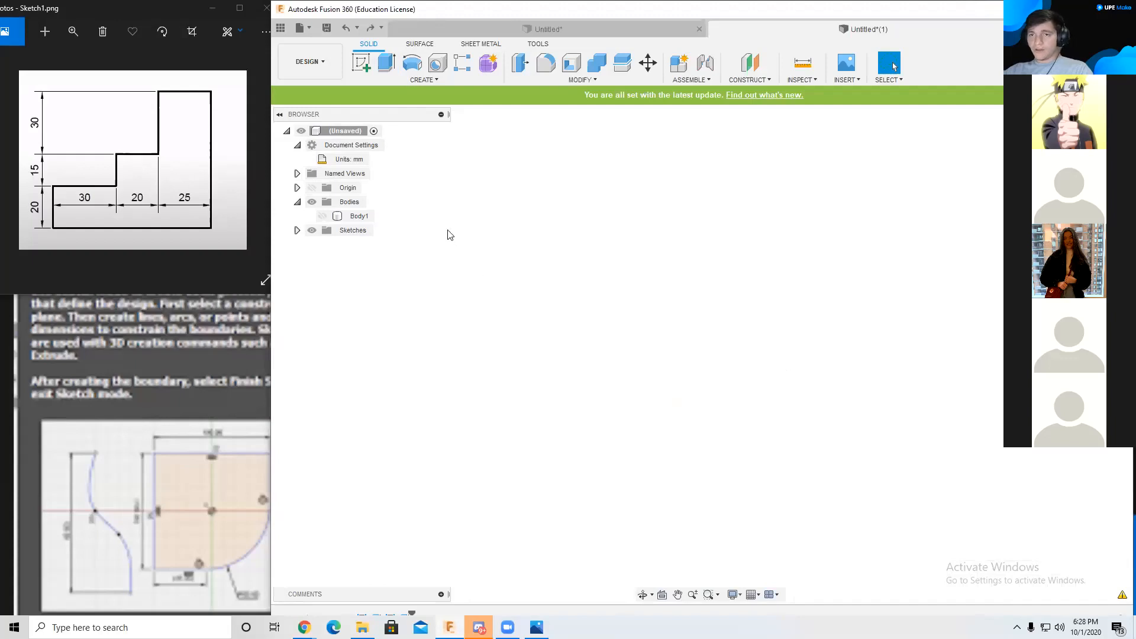
click(323, 216)
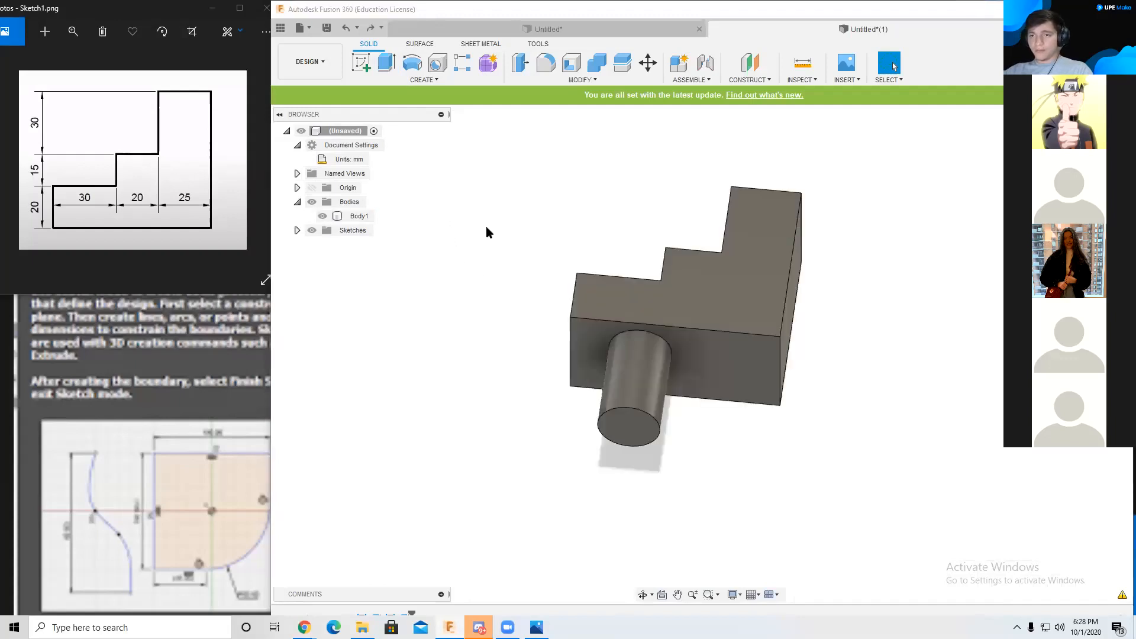
key(ctrl+z)
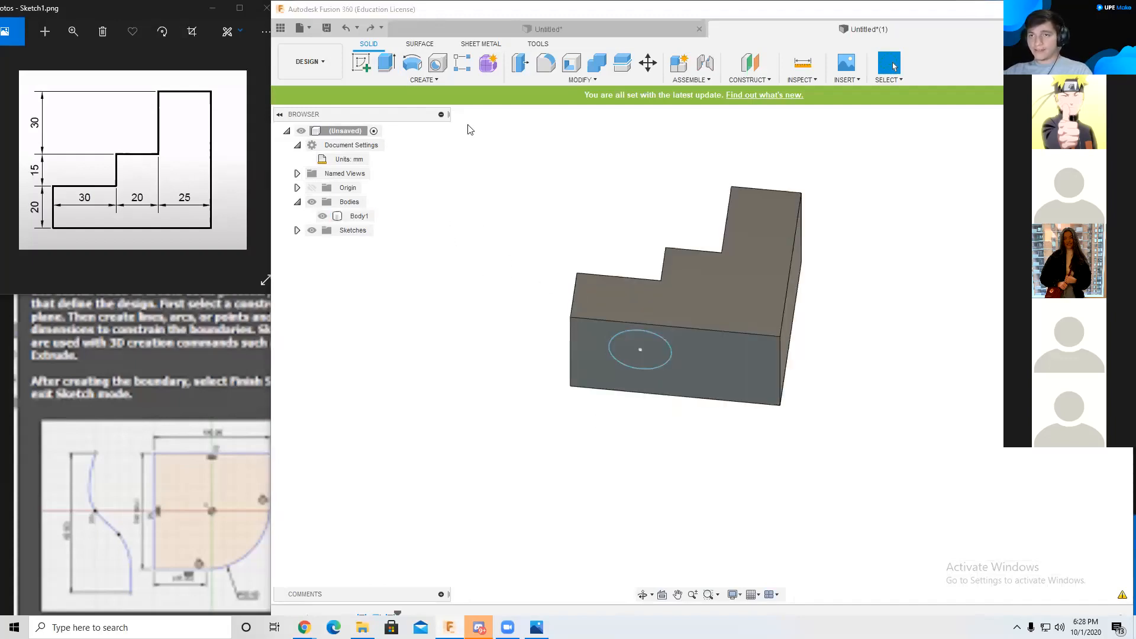
Step: Extrude the circle 30 mm outward from the side face as a new component
click(382, 64)
click(638, 353)
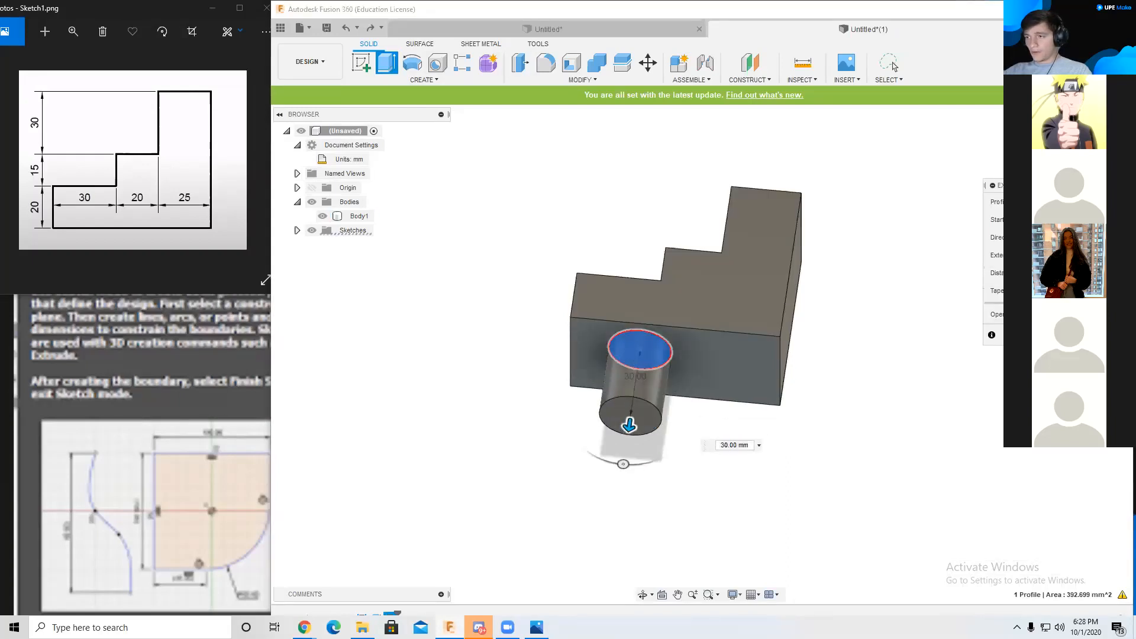
key(Return)
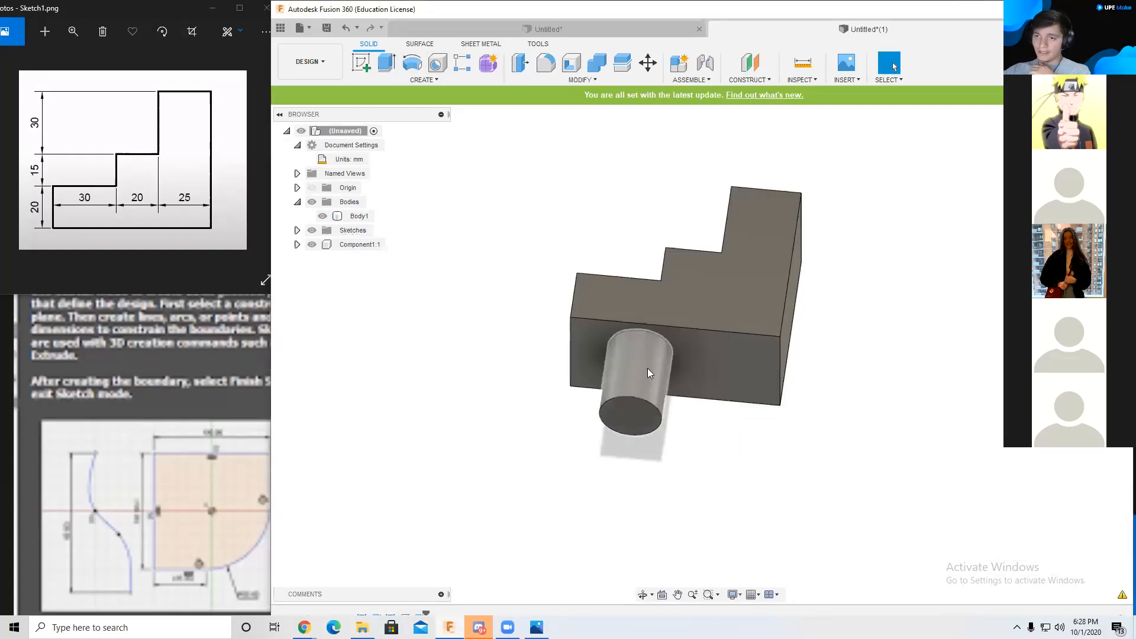
Step: Move the cylinder component away from the stepped body and inspect the two separate parts from several angles
click(796, 307)
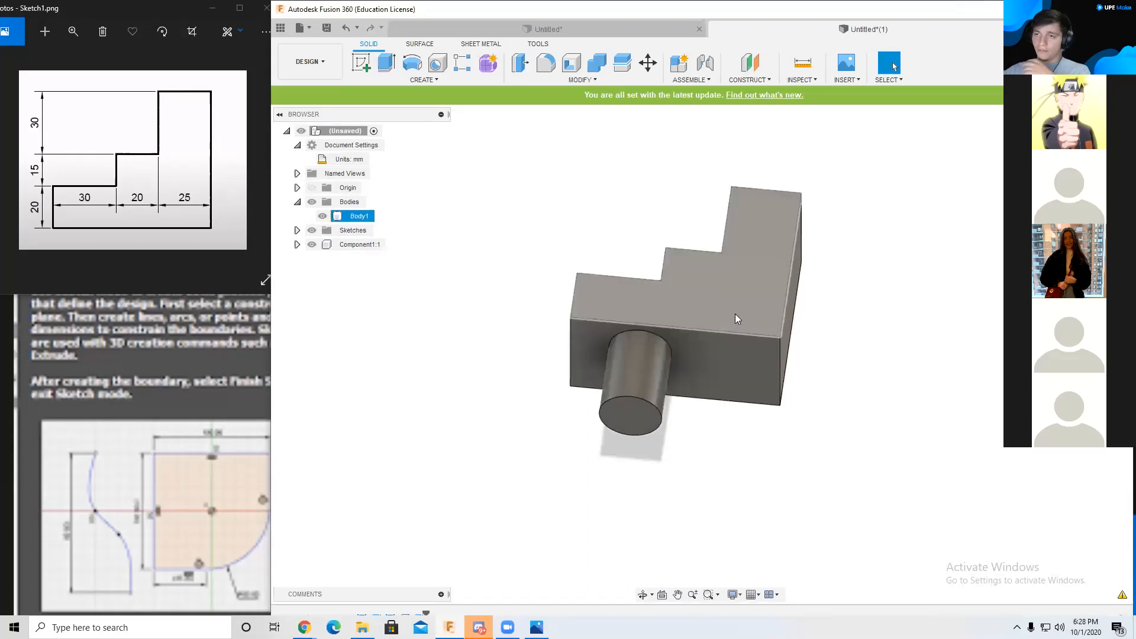
drag(634, 362, 624, 494)
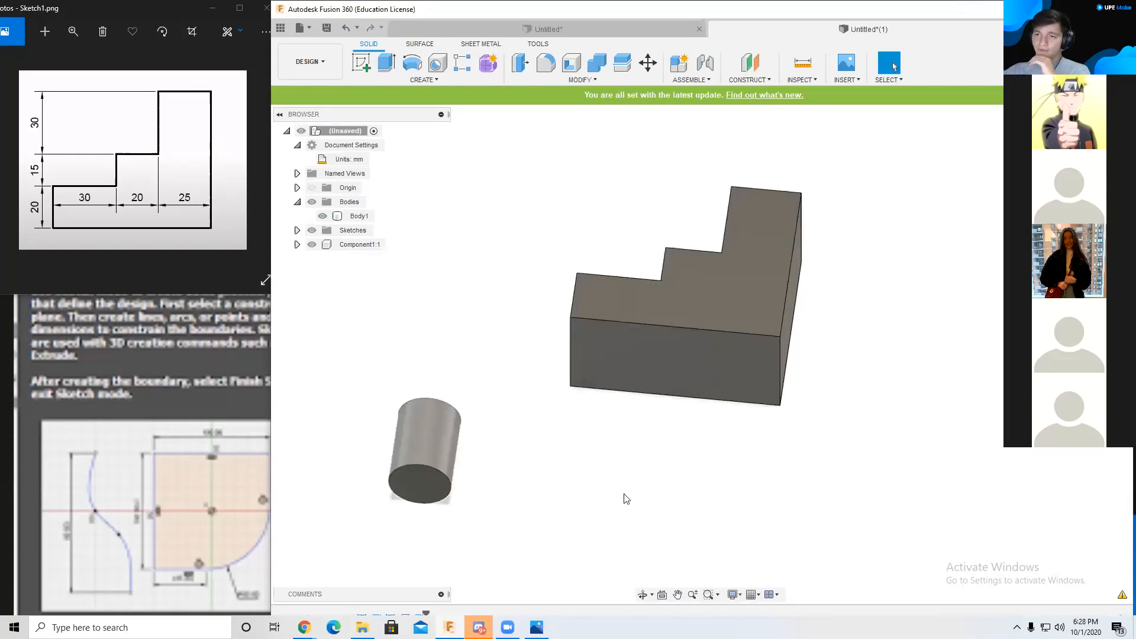
click(717, 353)
shift+middle_drag(704, 374, 601, 308)
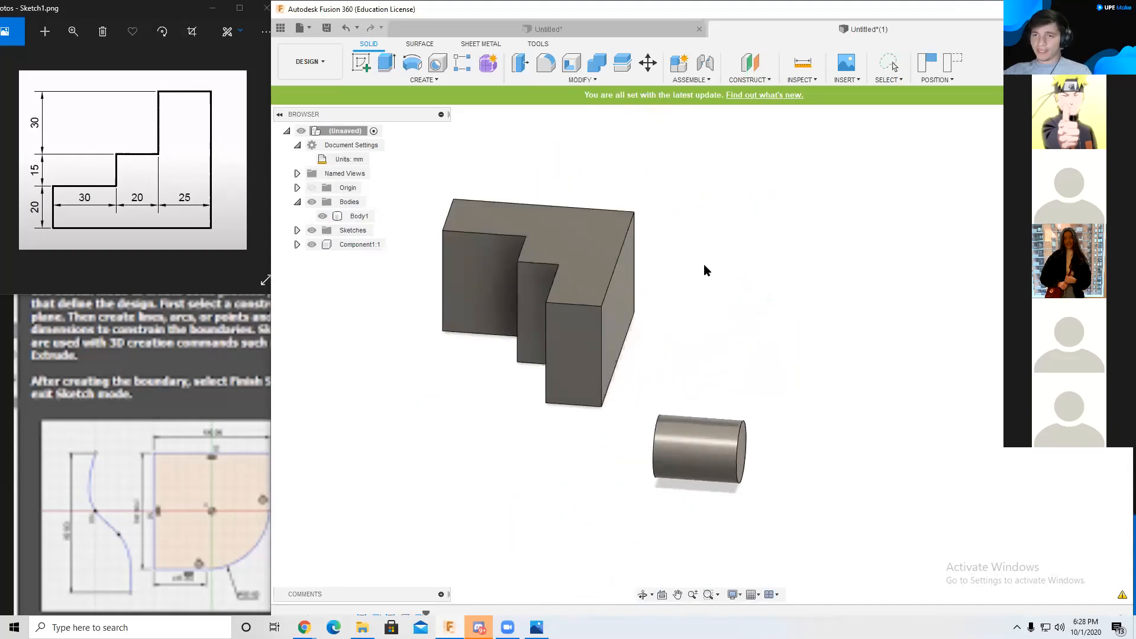
click(580, 228)
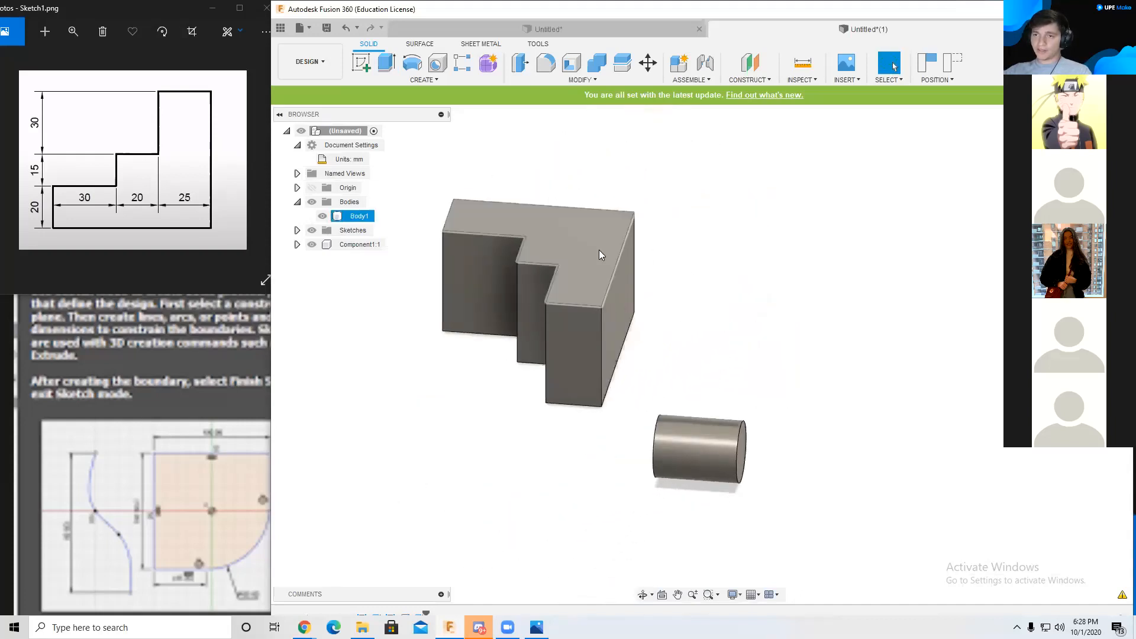
shift+middle_drag(559, 265, 558, 268)
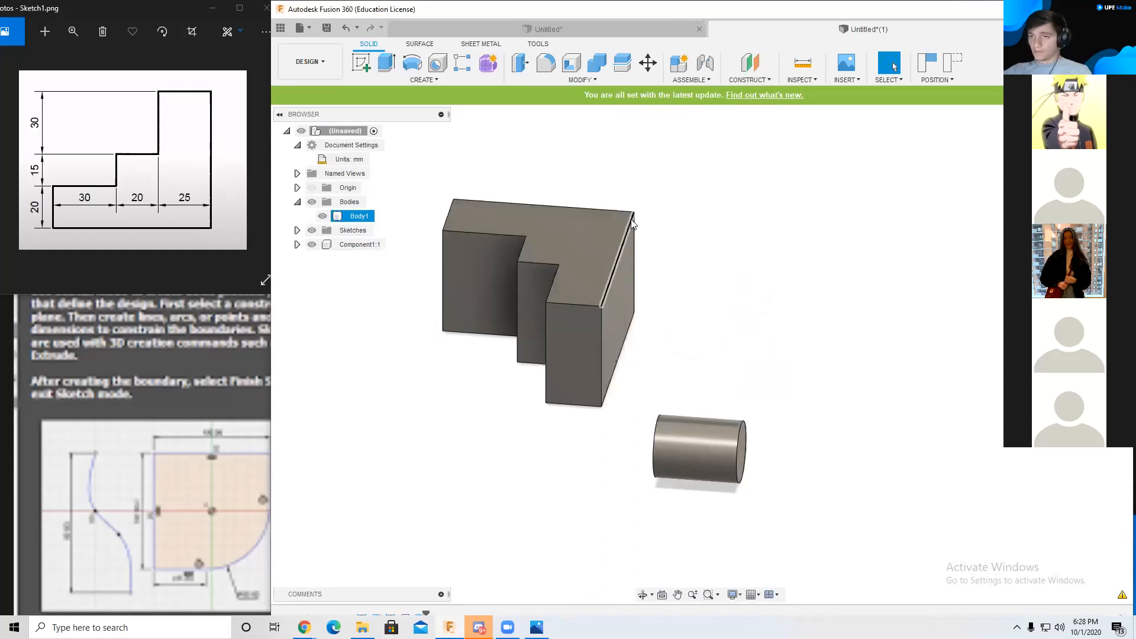
click(626, 244)
shift+middle_drag(775, 257, 741, 352)
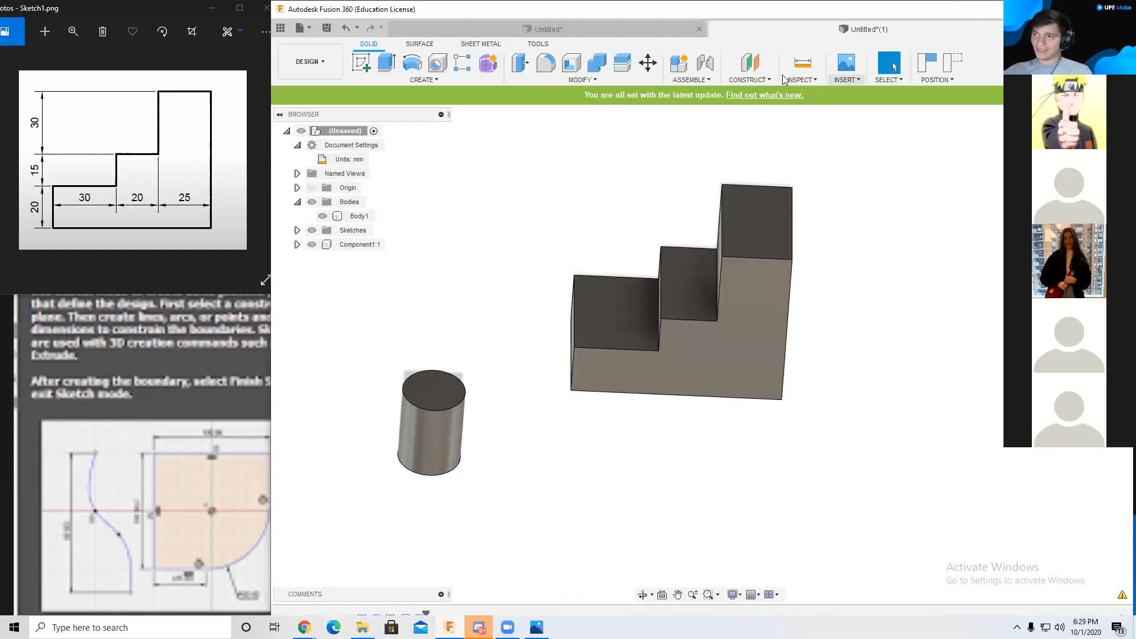
Step: Create a new design and start a sketch on the horizontal origin plane
key(ctrl+n)
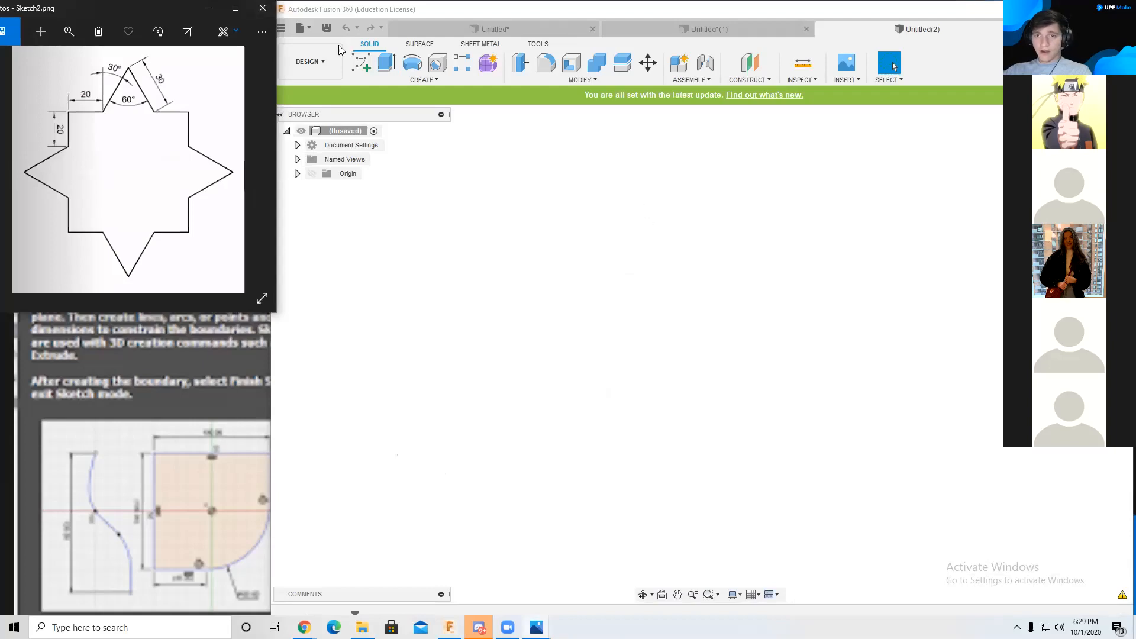
click(361, 63)
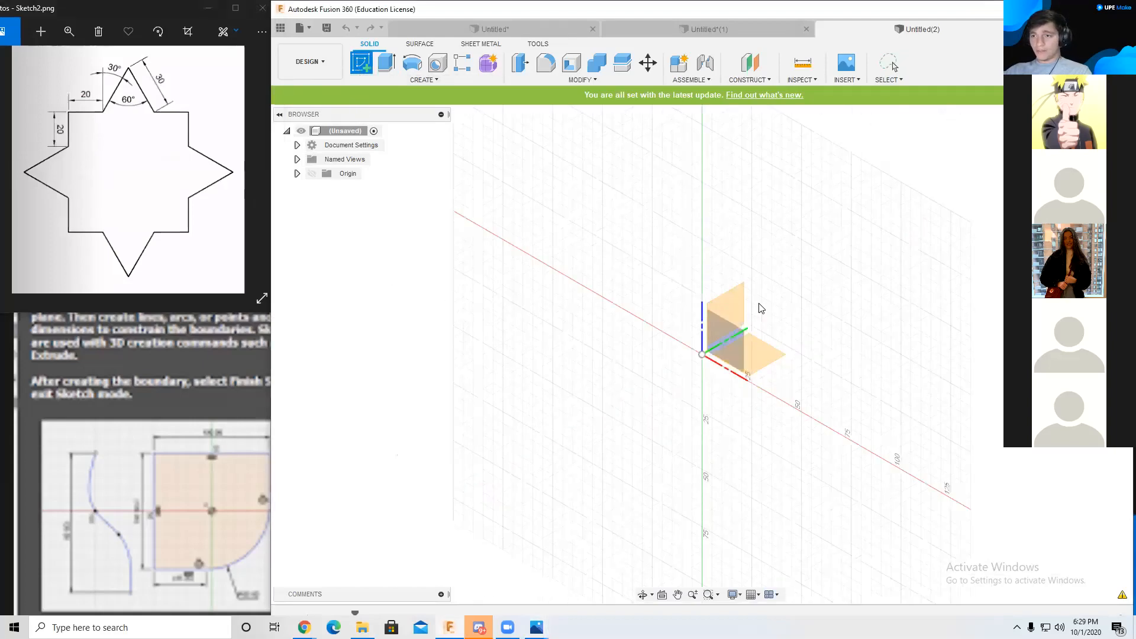
click(760, 354)
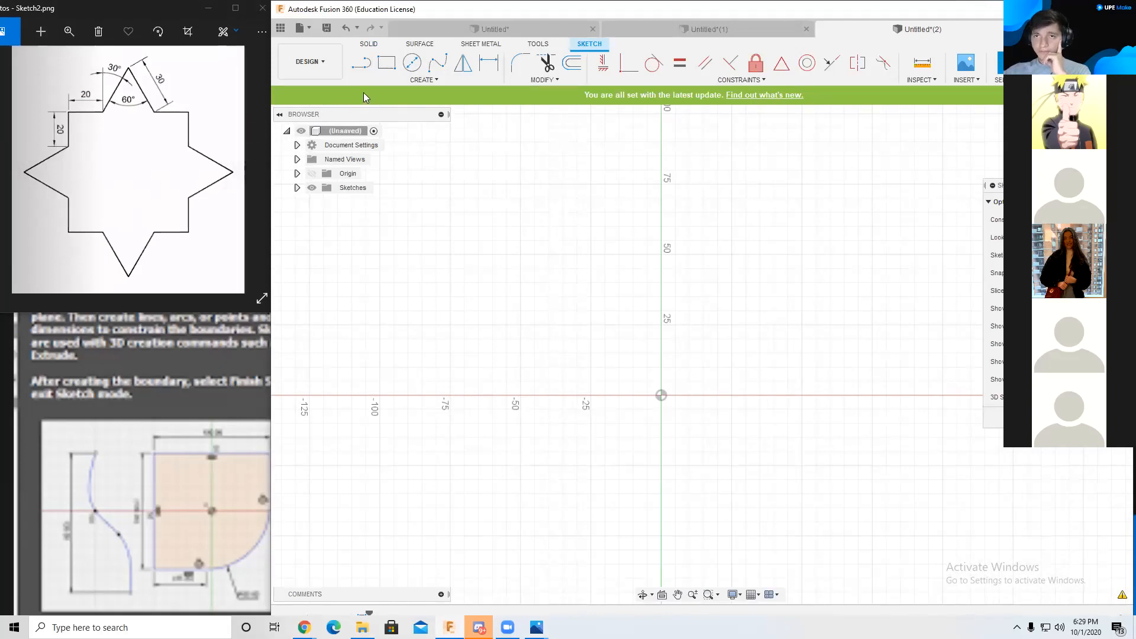
Step: Sketch the star's upper-left quarter from the X axis as connected lines: slanted about 25 mm, vertical, horizontal about 20 mm, and slanted about 25.5 mm
click(361, 63)
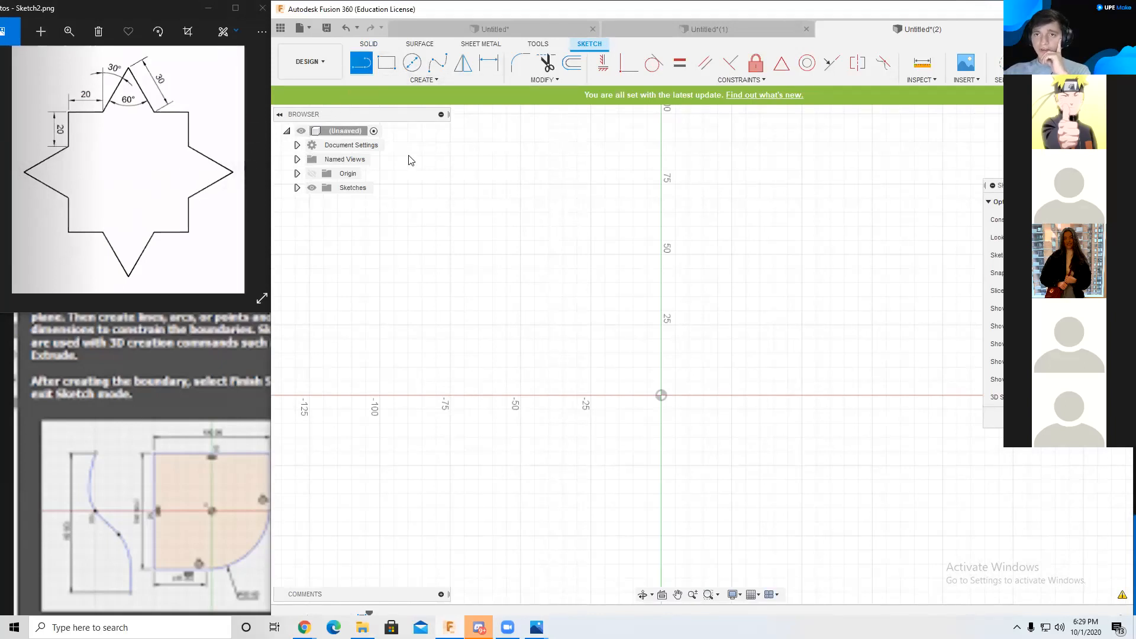
click(465, 395)
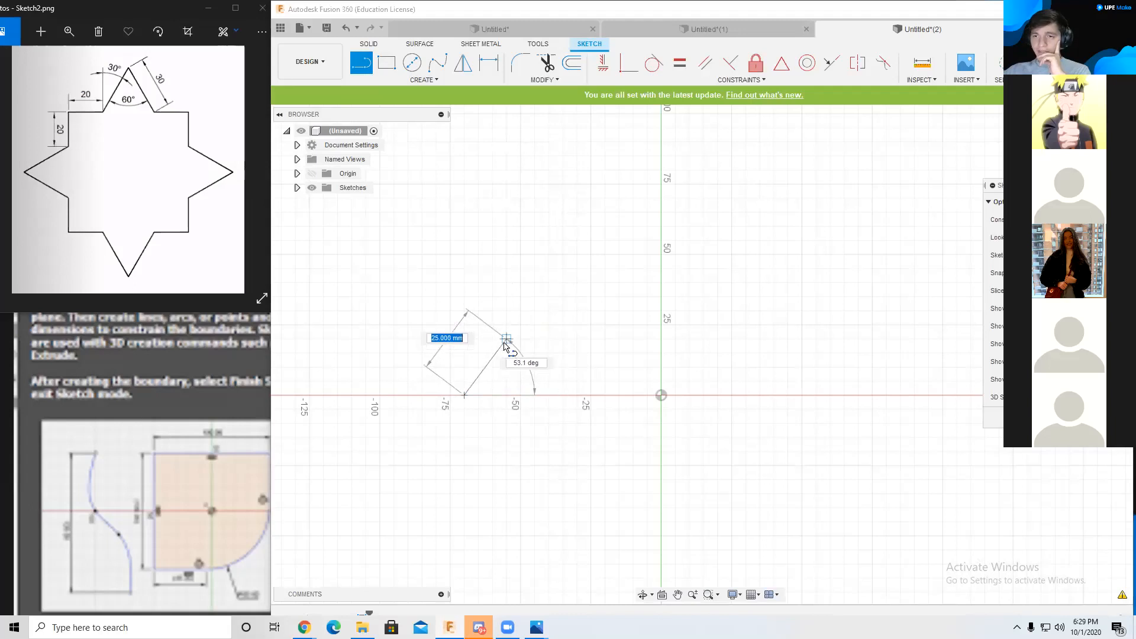
click(507, 340)
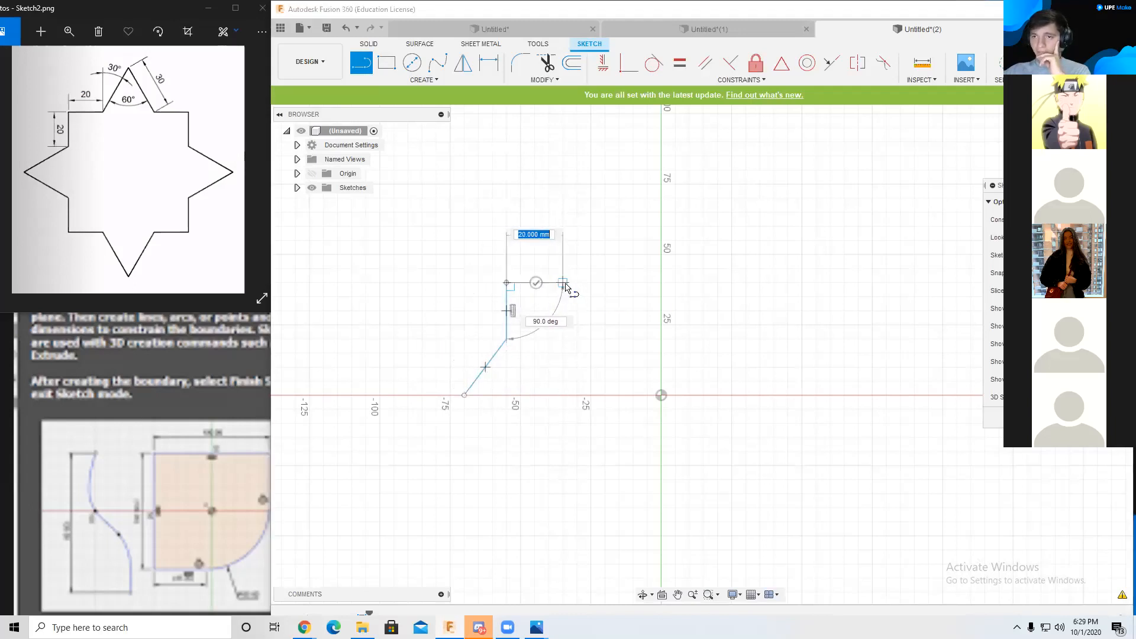
click(563, 282)
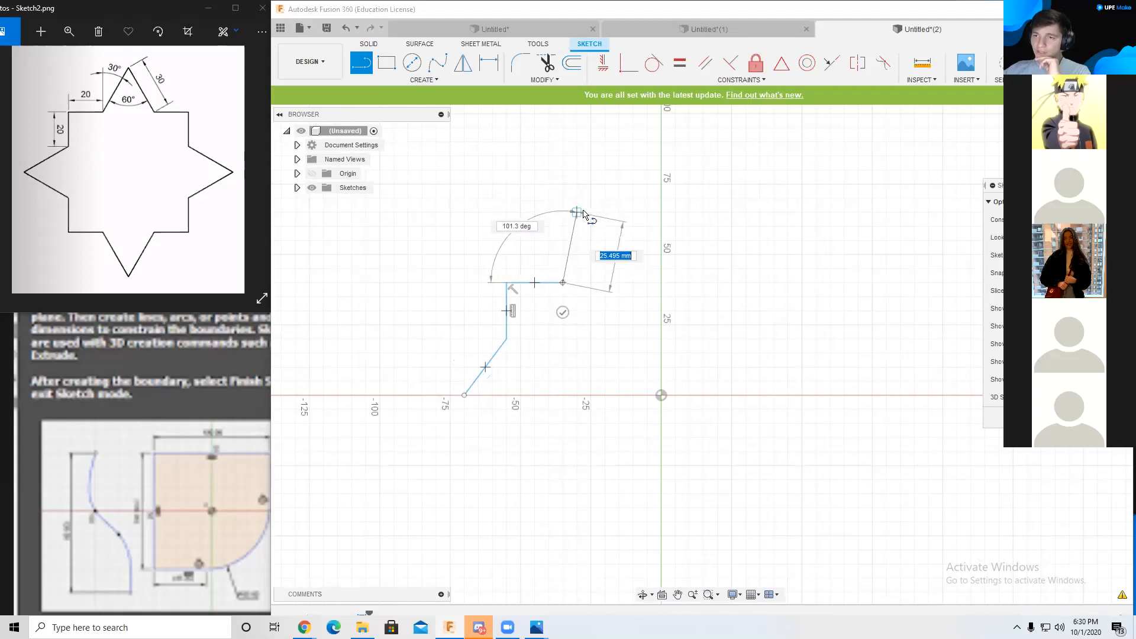
click(581, 216)
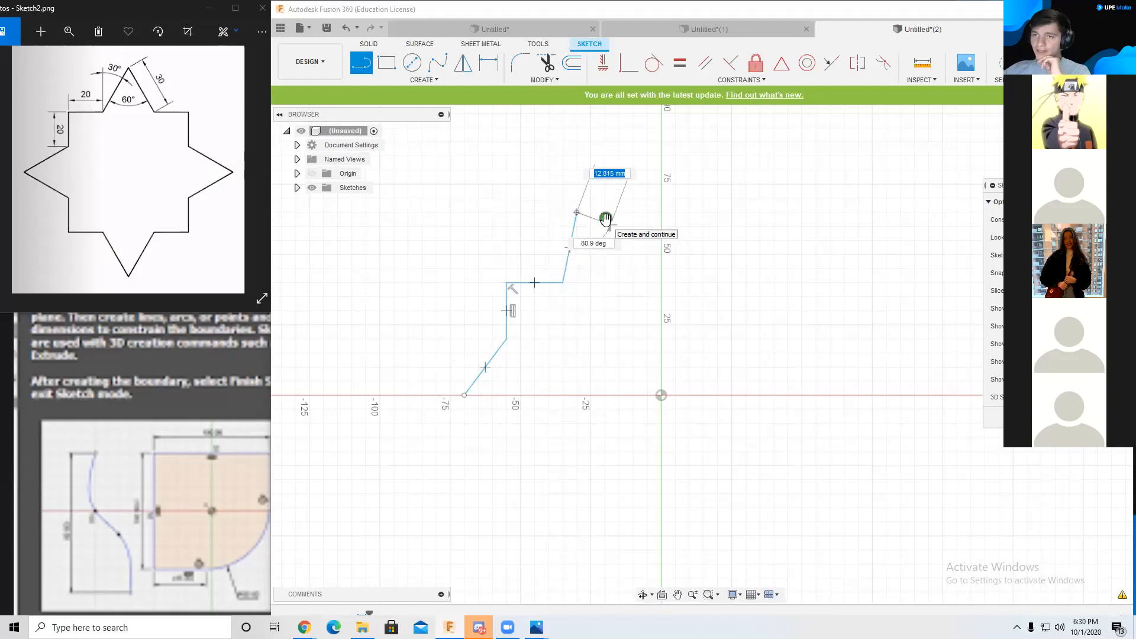
click(605, 219)
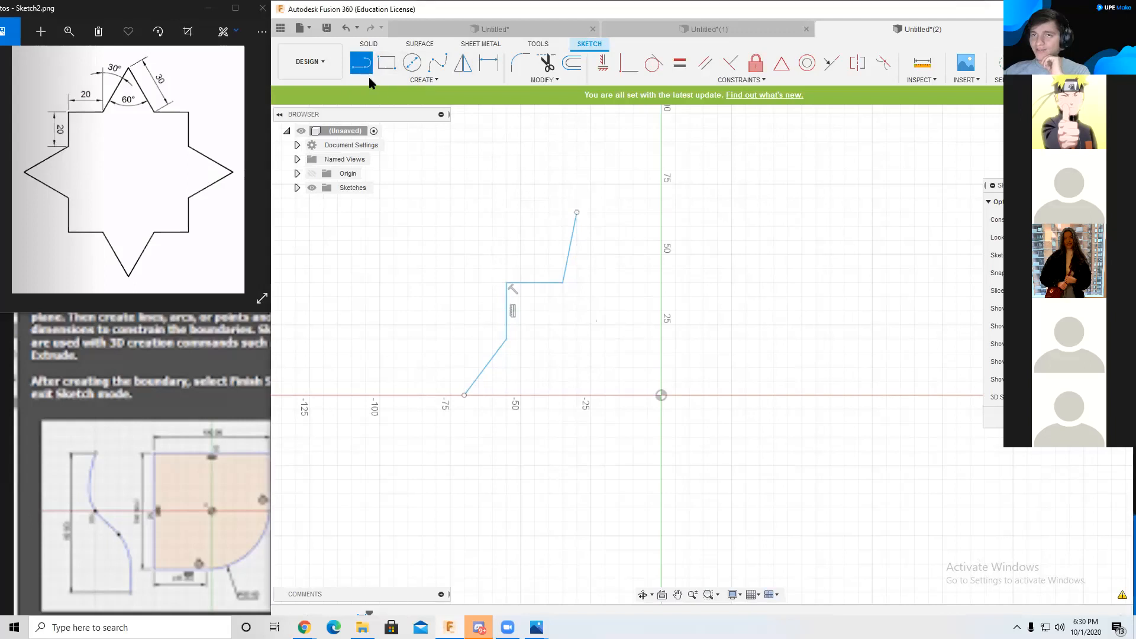
Step: Draw a horizontal construction line along the X axis, spanning both sides of the origin
click(422, 395)
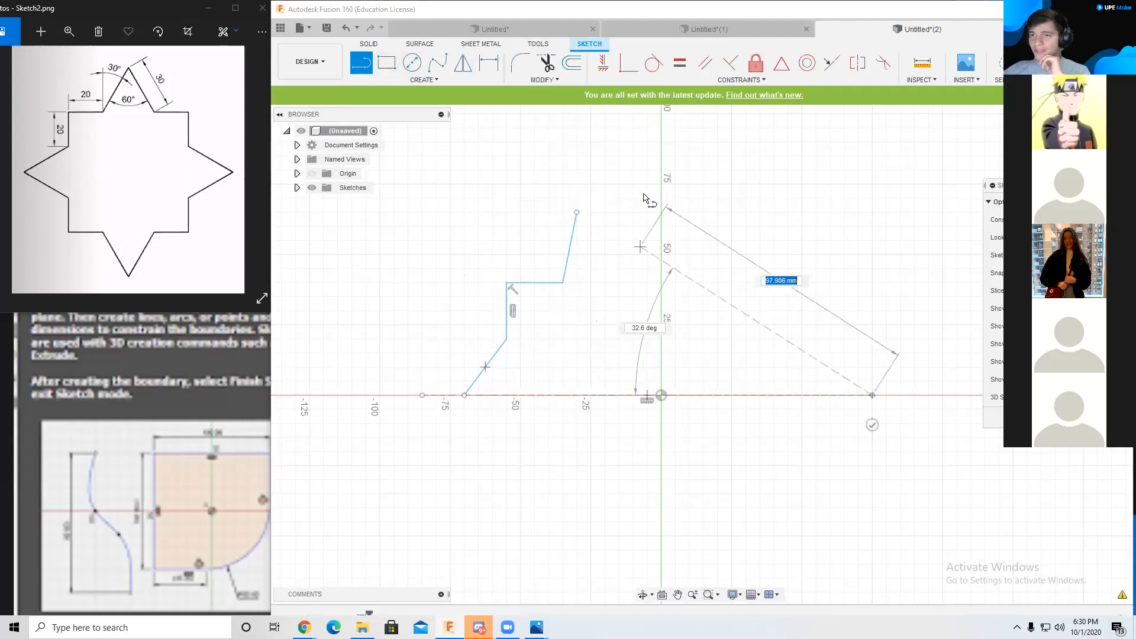
click(872, 395)
click(872, 431)
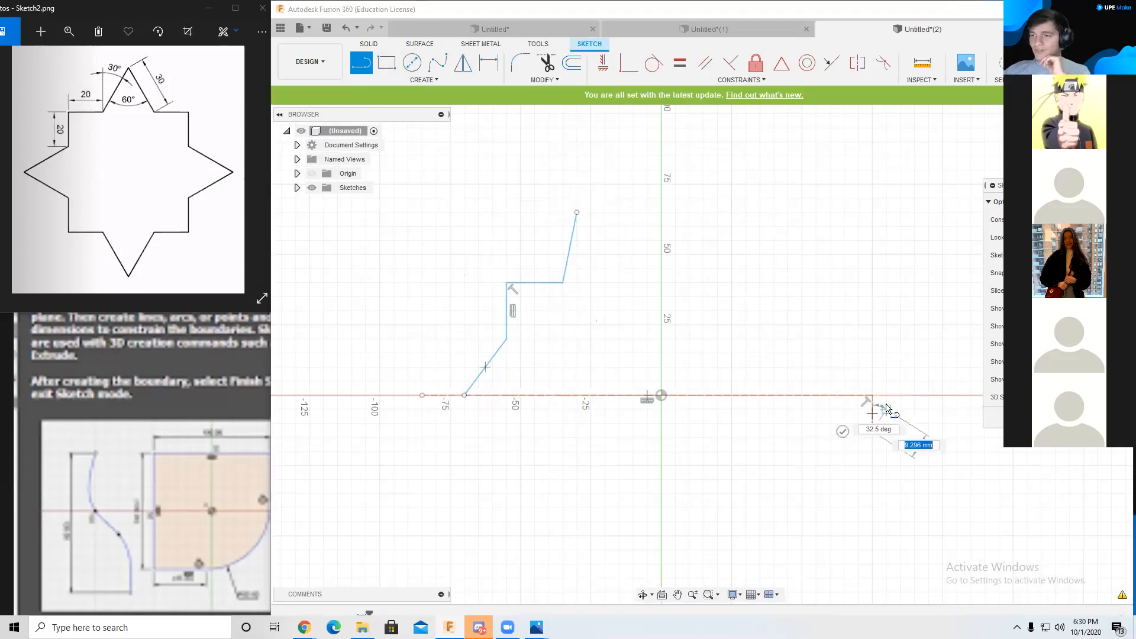
key(Escape)
key(ctrl+z)
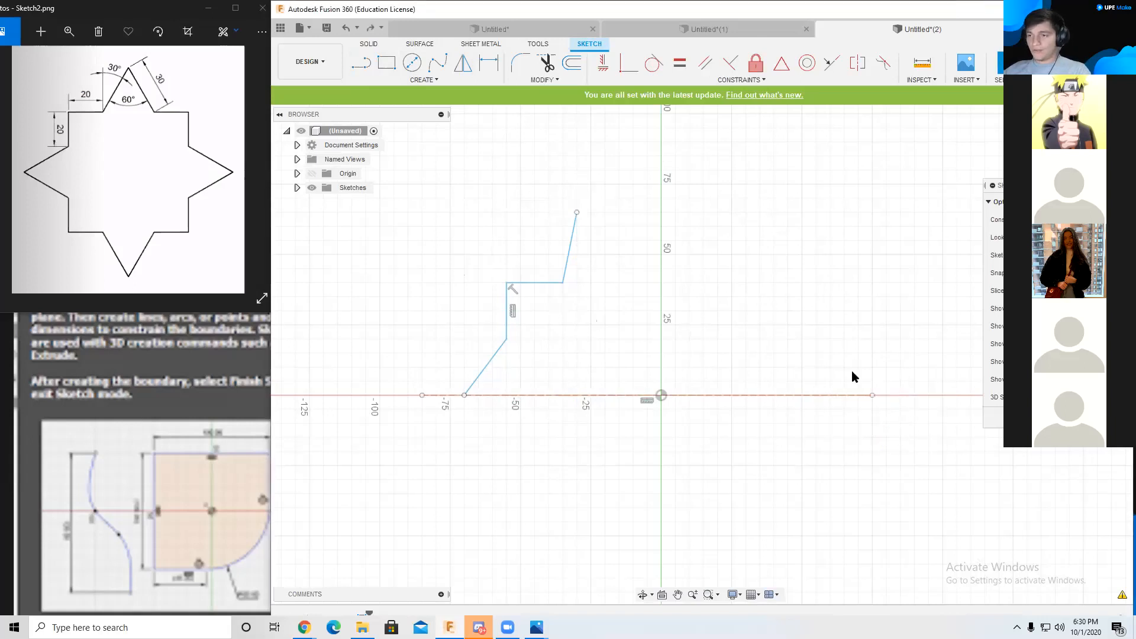
Step: Draw a vertical construction line along the Y axis, extending above and below the origin
click(361, 62)
click(661, 156)
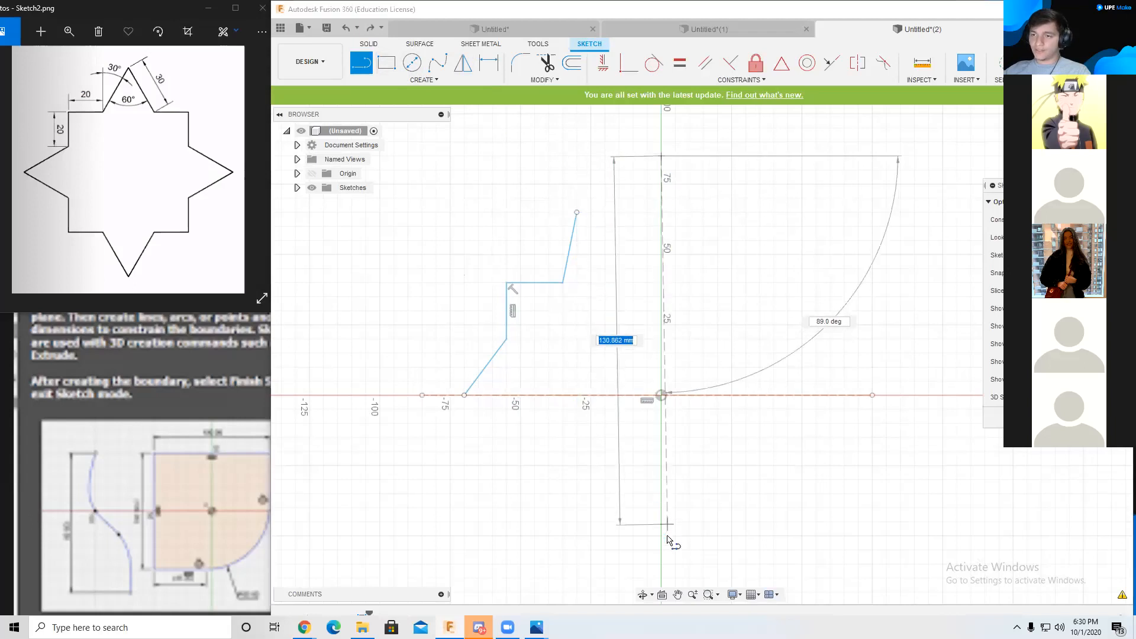
click(661, 564)
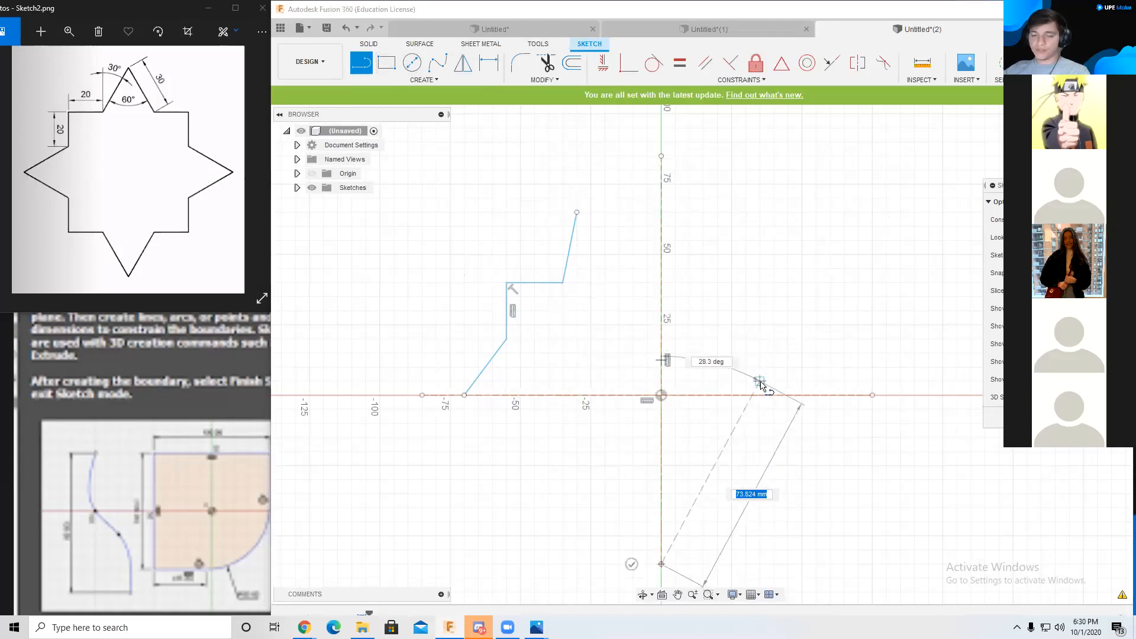
key(Escape)
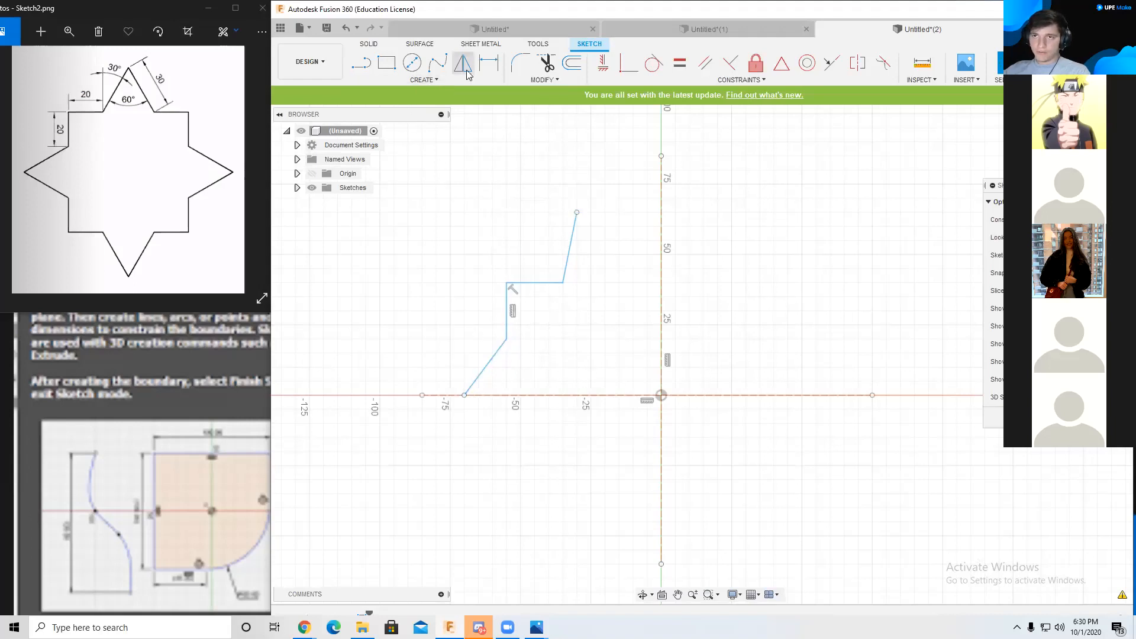
Step: Dimension the angle between the lower slanted line and the horizontal construction line as 30 degrees
click(485, 65)
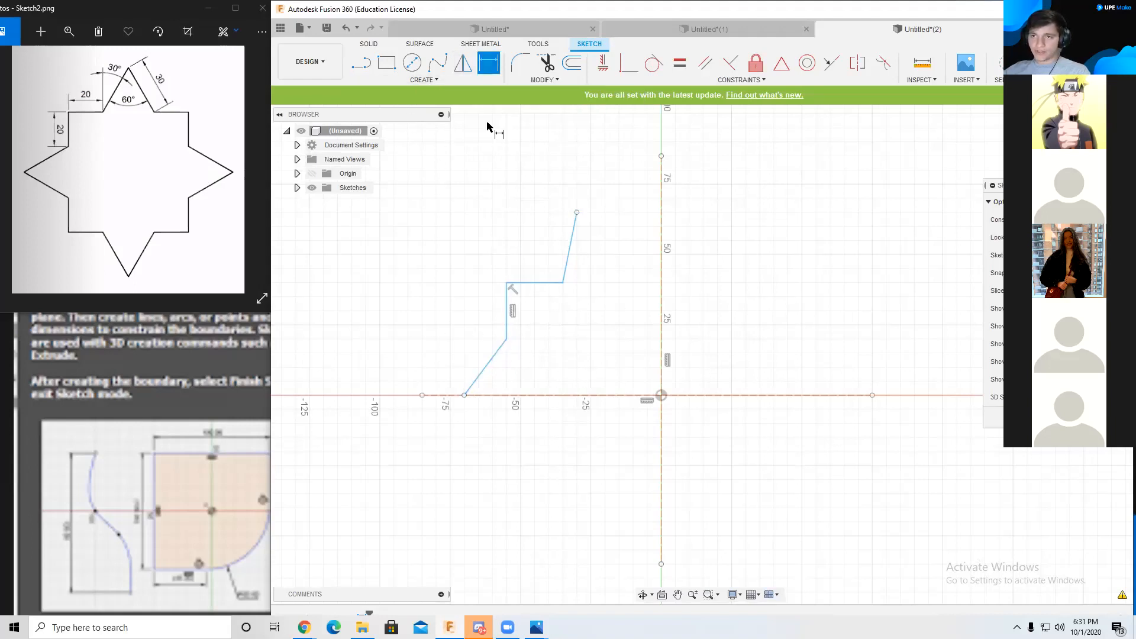
click(483, 377)
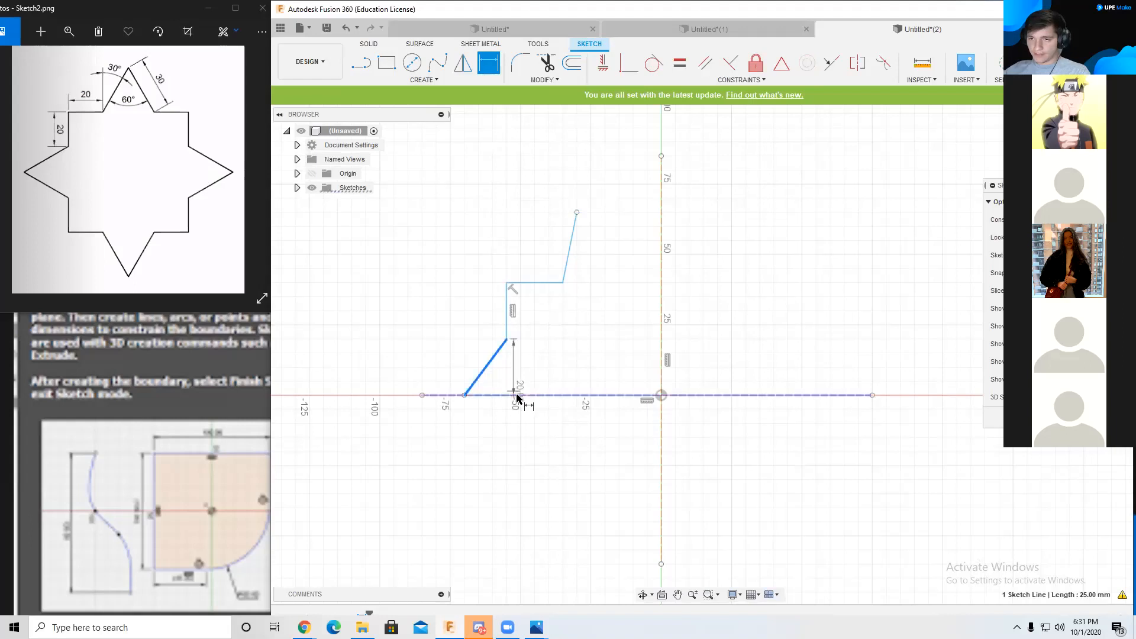
click(516, 395)
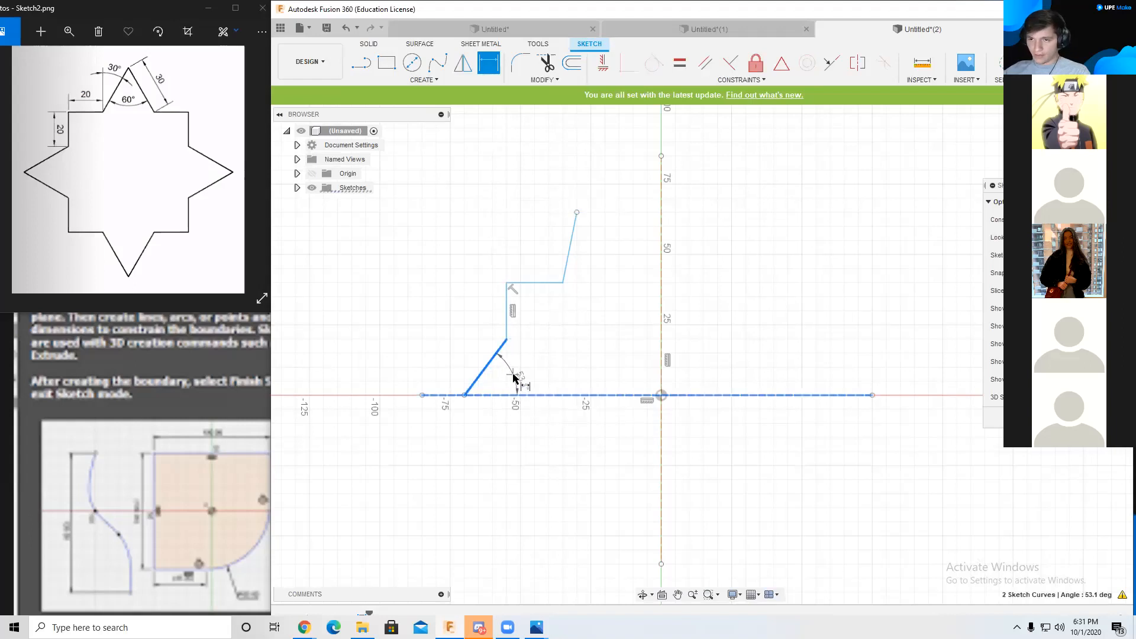
click(546, 371)
text(30)
key(Return)
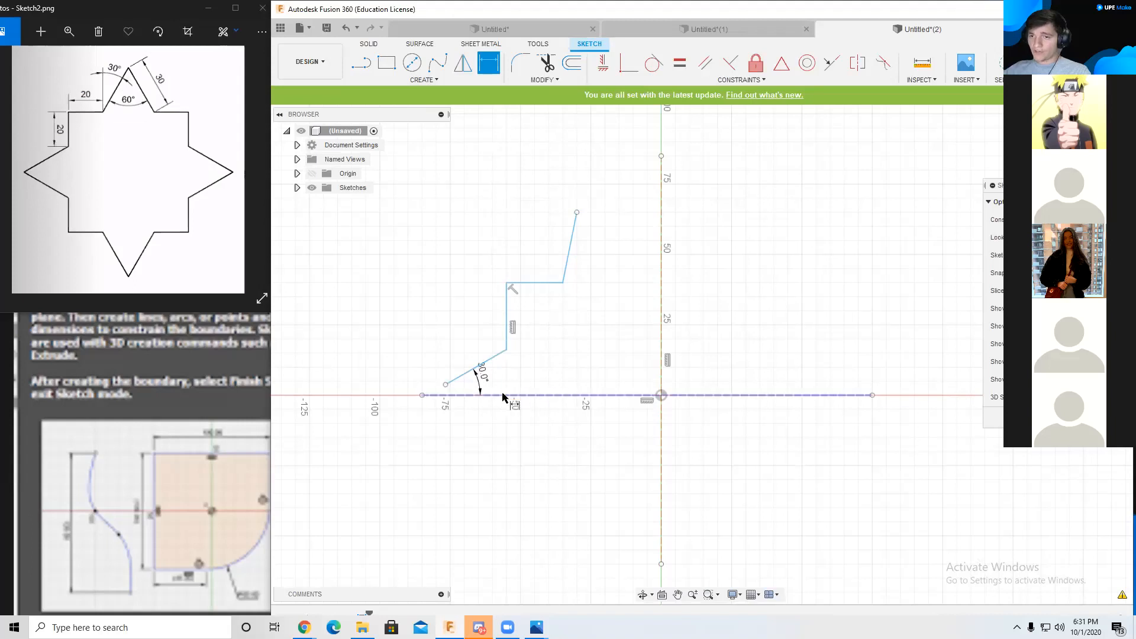
Step: Apply a Coincident constraint between the lower slanted line's free endpoint and the horizontal construction line
click(659, 82)
click(663, 84)
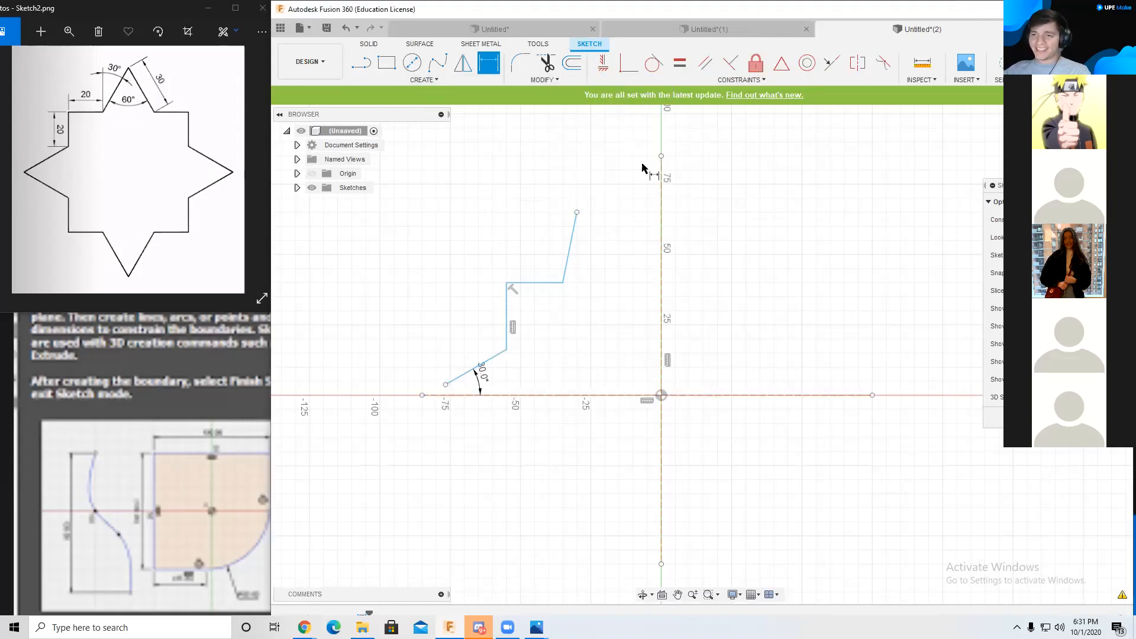
click(728, 82)
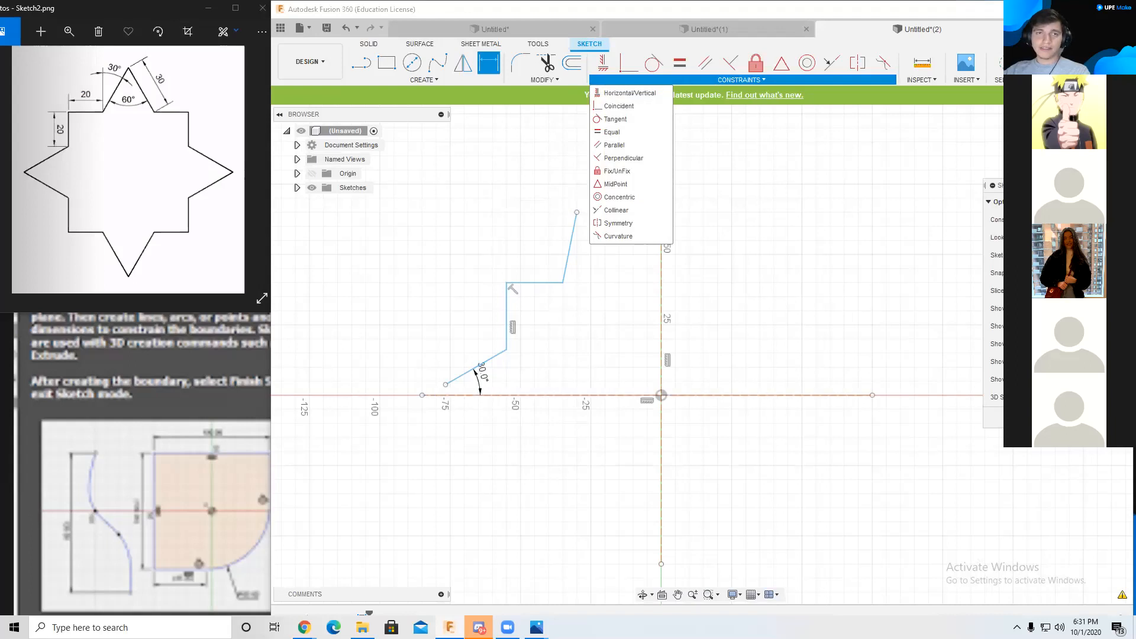
click(622, 106)
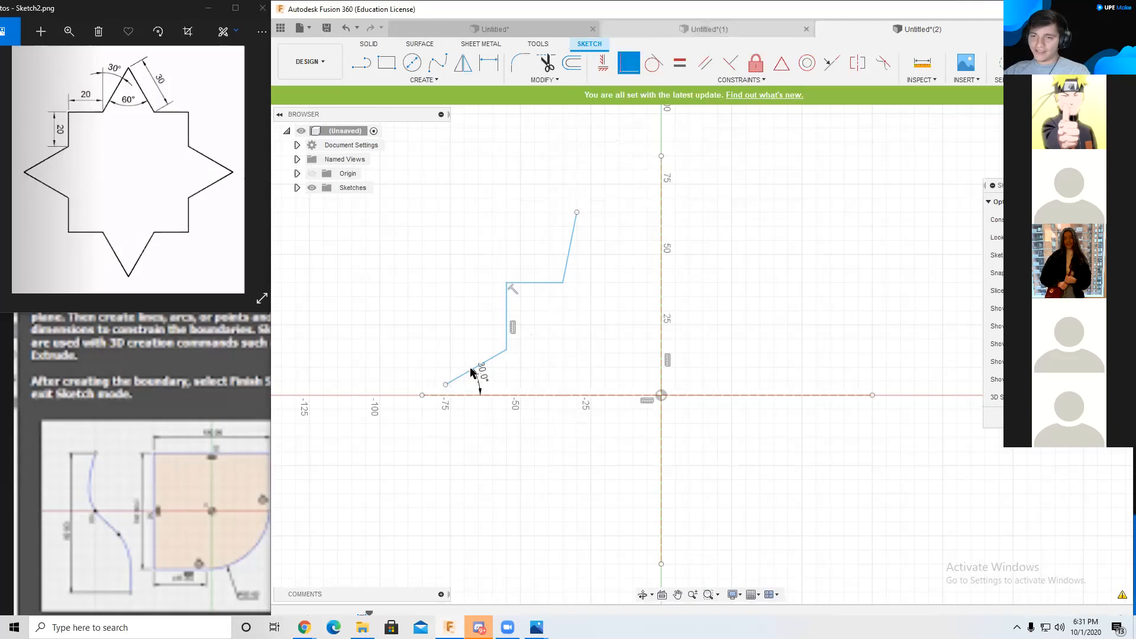
click(446, 385)
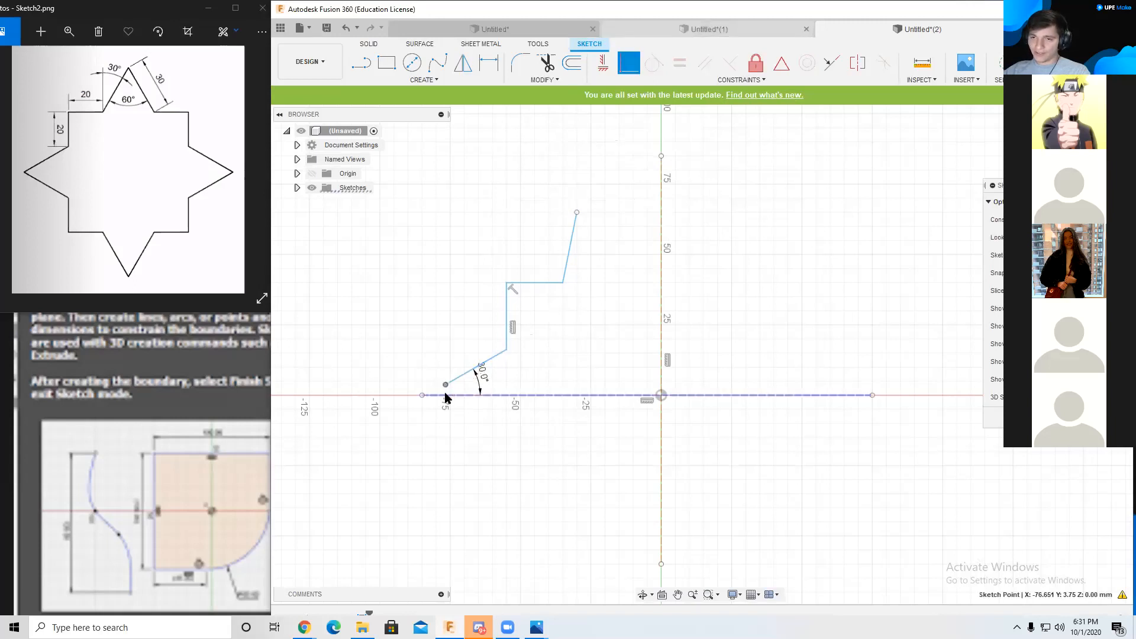
click(460, 395)
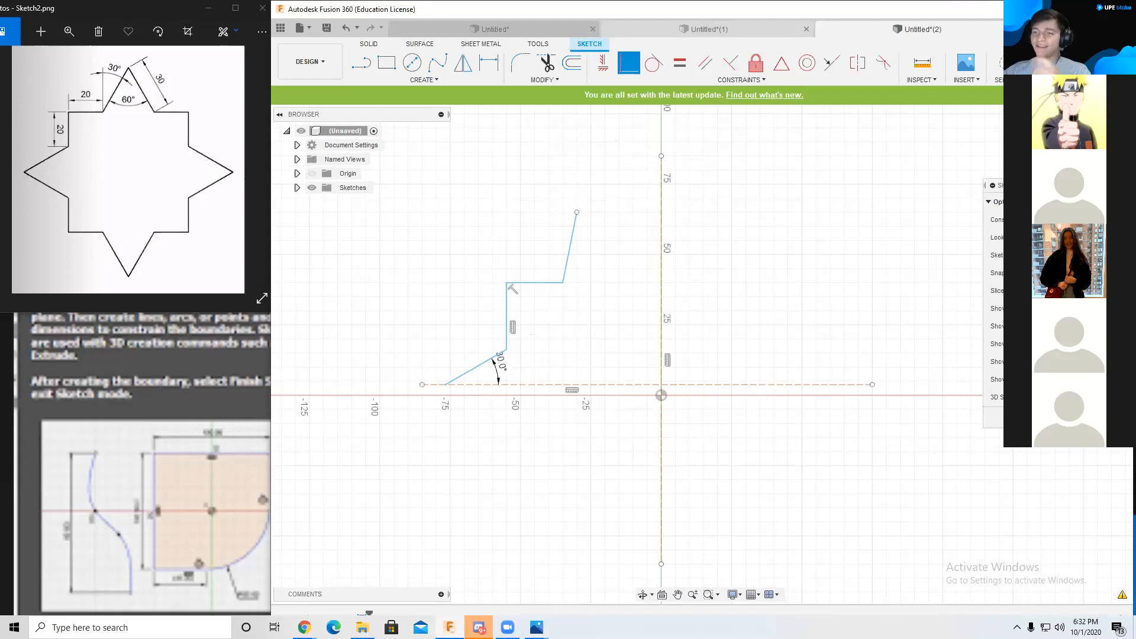
Step: Undo the constraint, angle dimension, construction lines and profile segments back to the first slanted line
key(Escape)
key(ctrl+z)
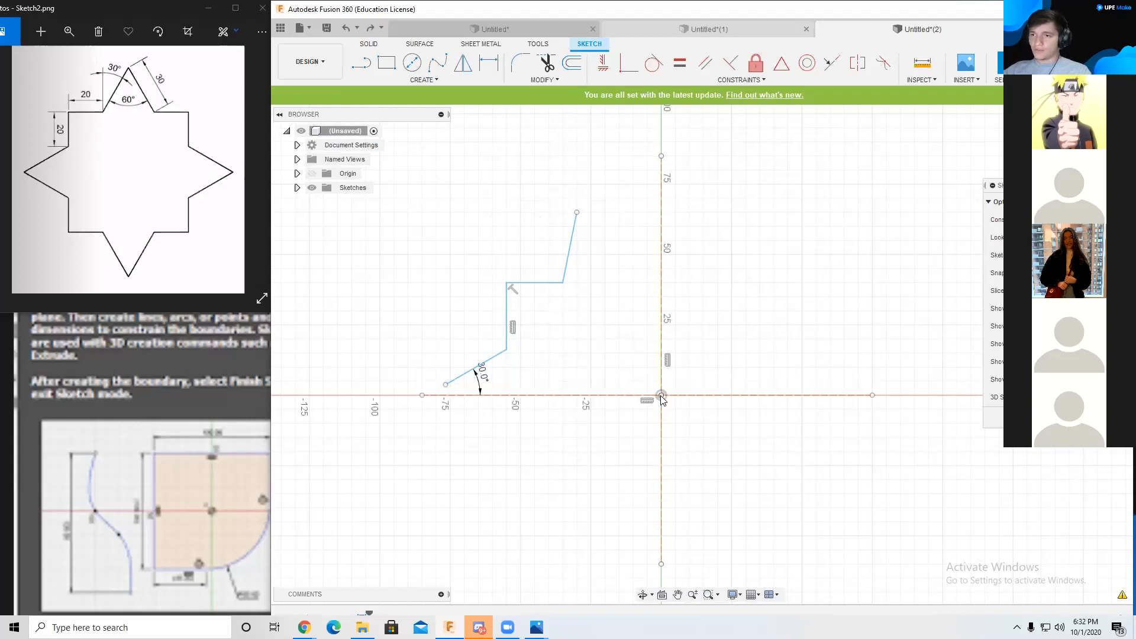
key(ctrl+z)
key(ctrl+z)
key(ctrl+z)
key(ctrl+z)
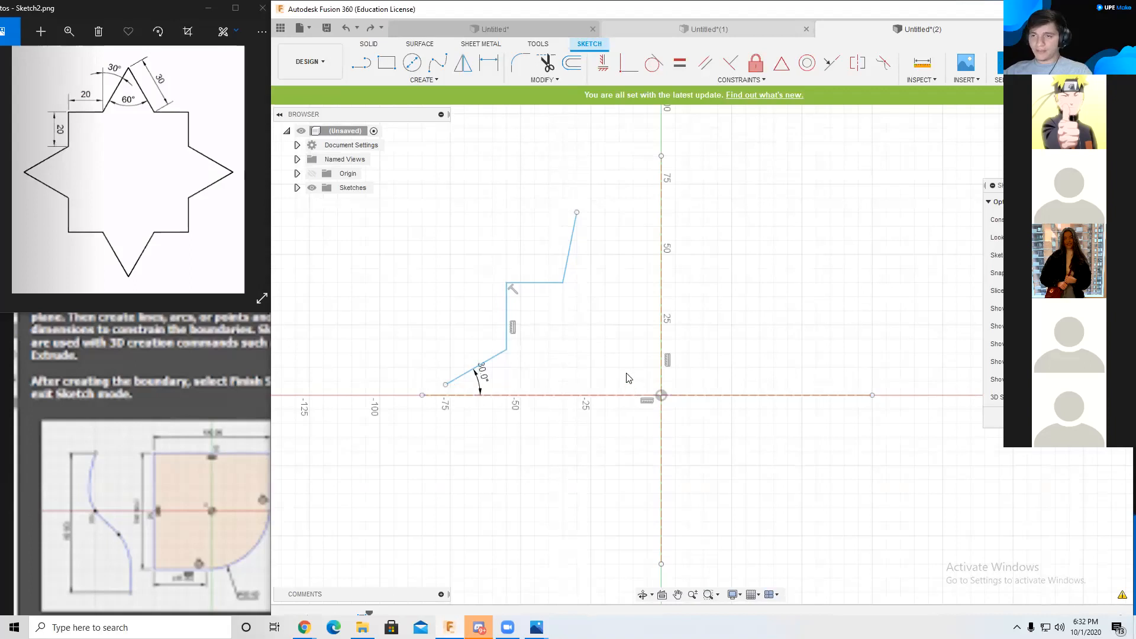
key(ctrl+z)
key(ctrl+z)
key(ctrl+z)
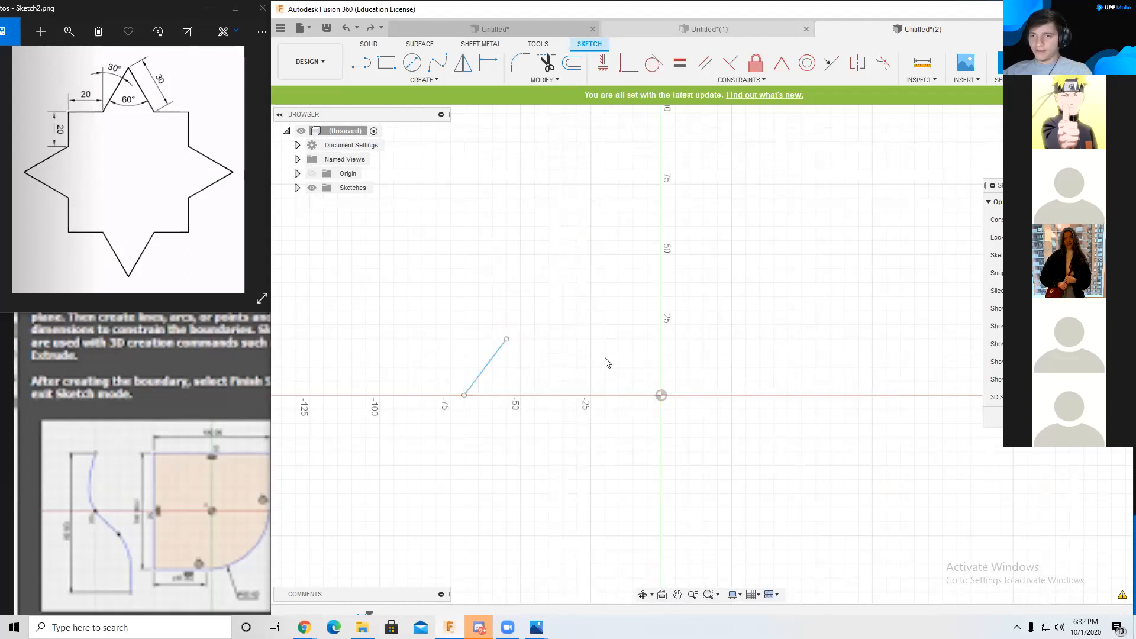
click(361, 62)
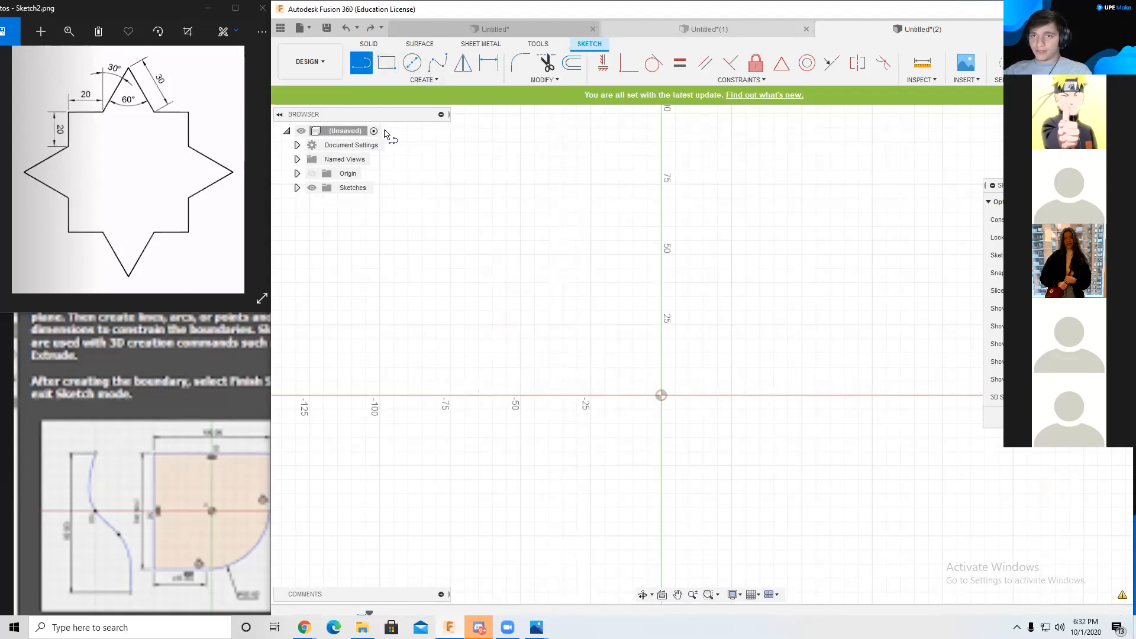
click(479, 394)
click(521, 340)
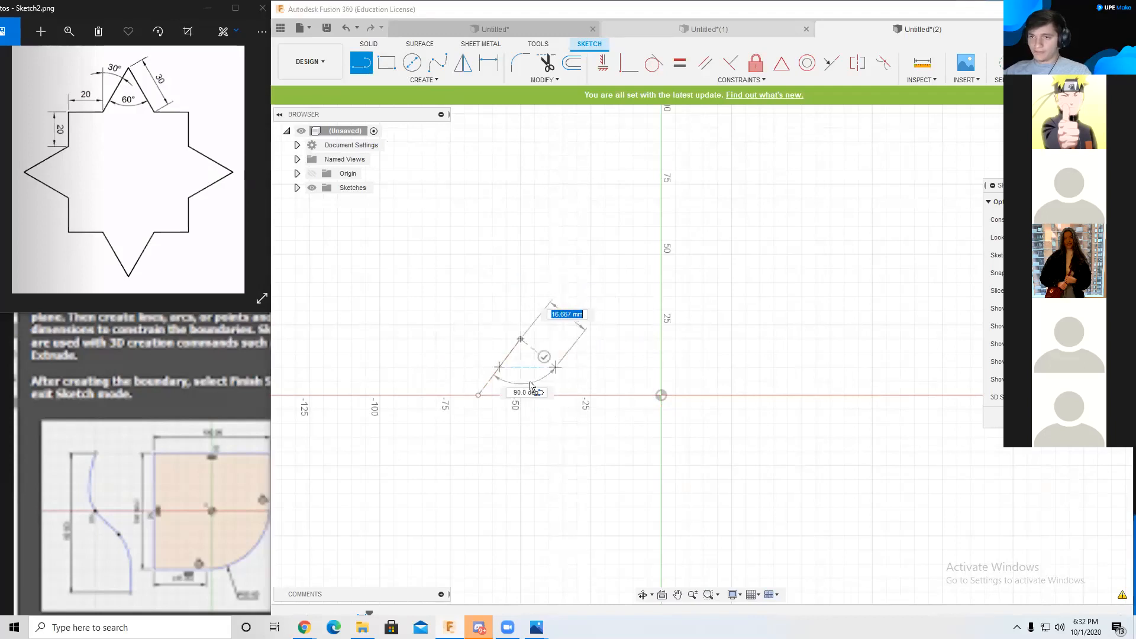
key(Escape)
key(ctrl+z)
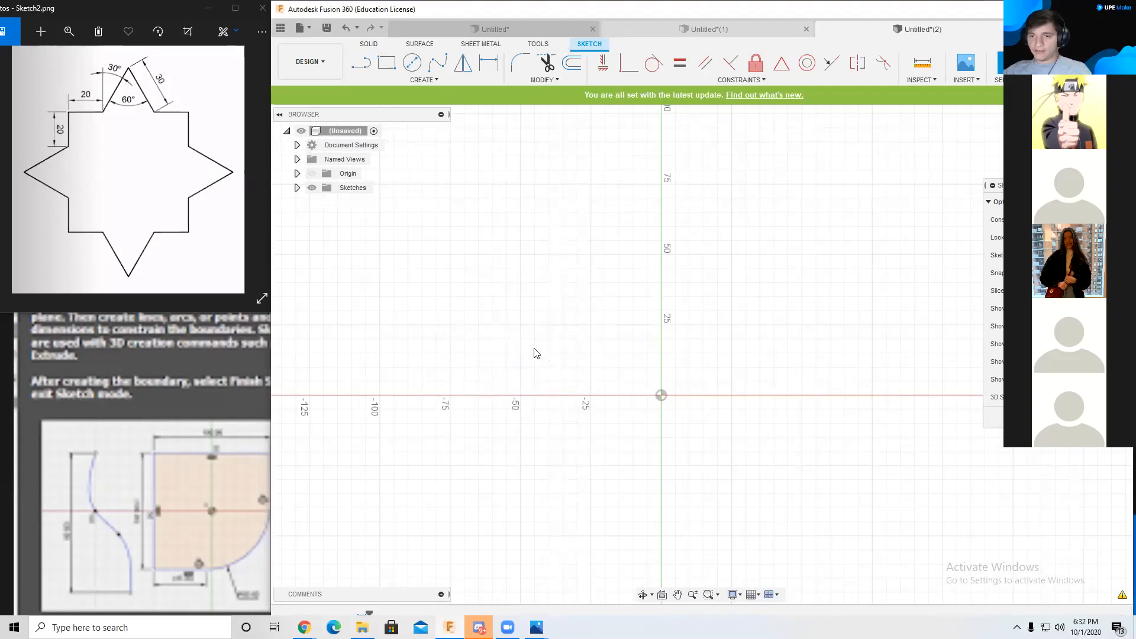
Step: Draw four connected profile lines starting on the X axis left of the origin: slanted up, vertical, horizontal to the right, and slanted up again
click(361, 62)
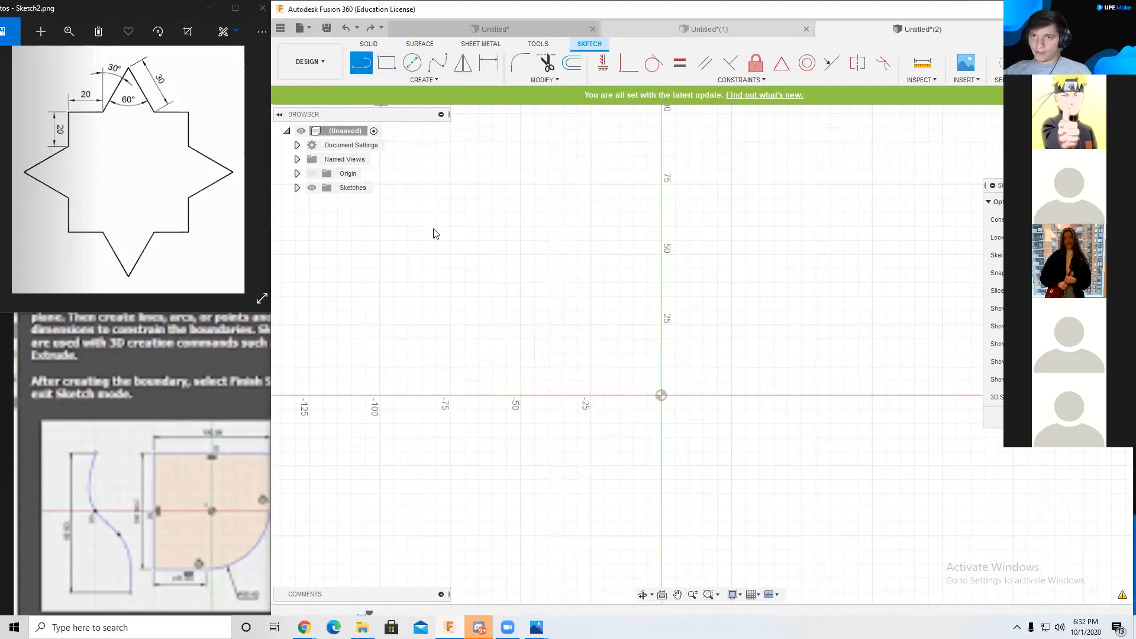
click(478, 395)
click(520, 339)
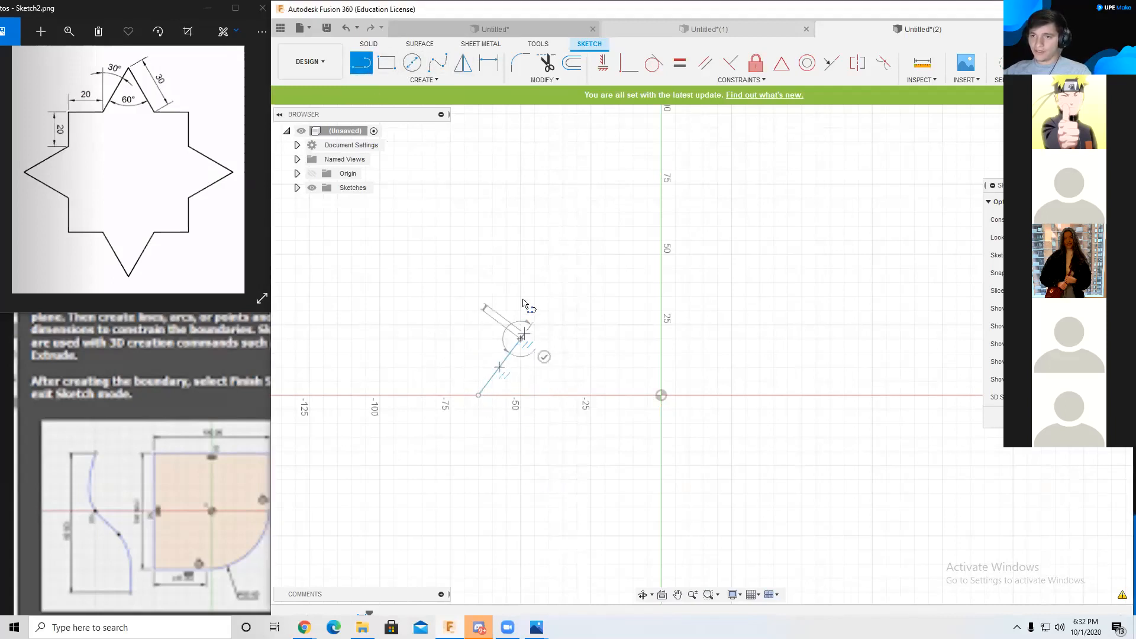
click(521, 297)
click(577, 297)
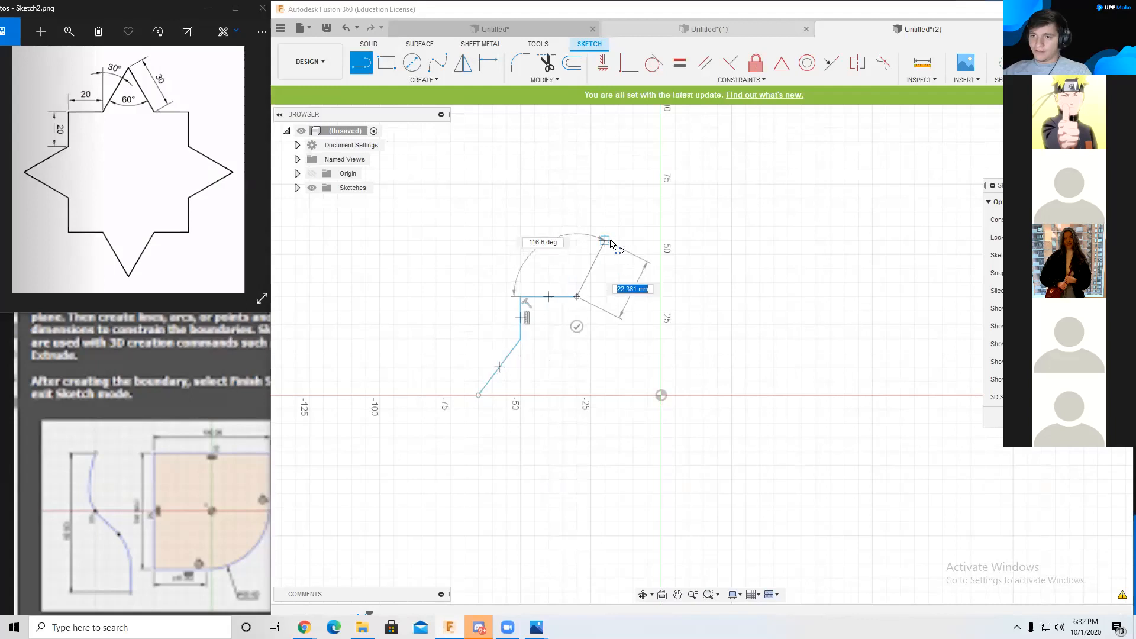
click(605, 226)
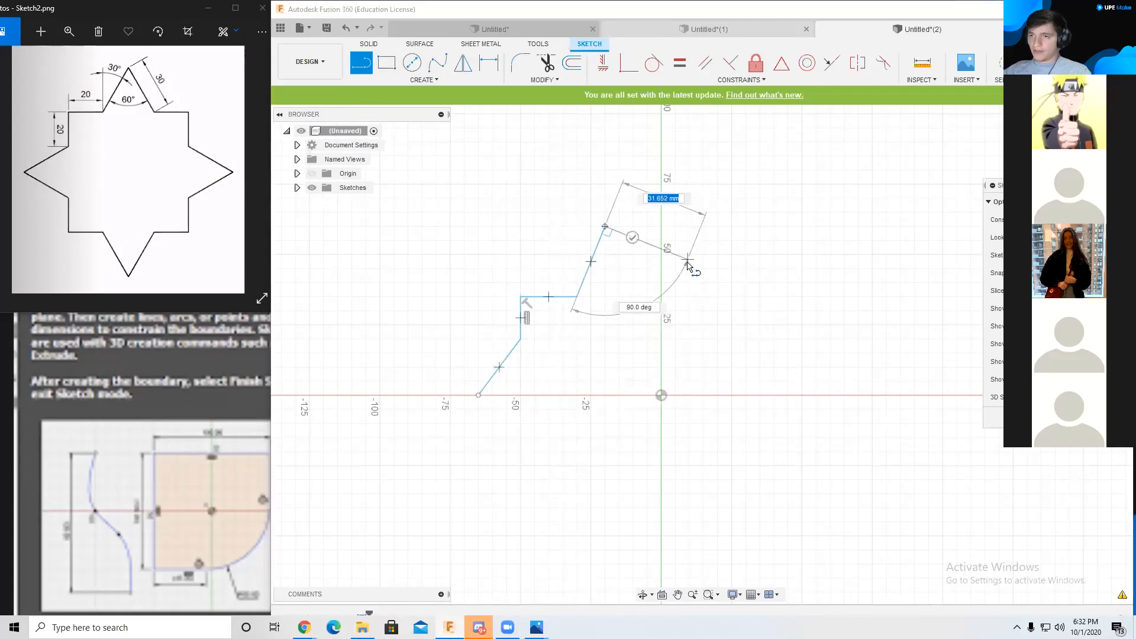
key(Escape)
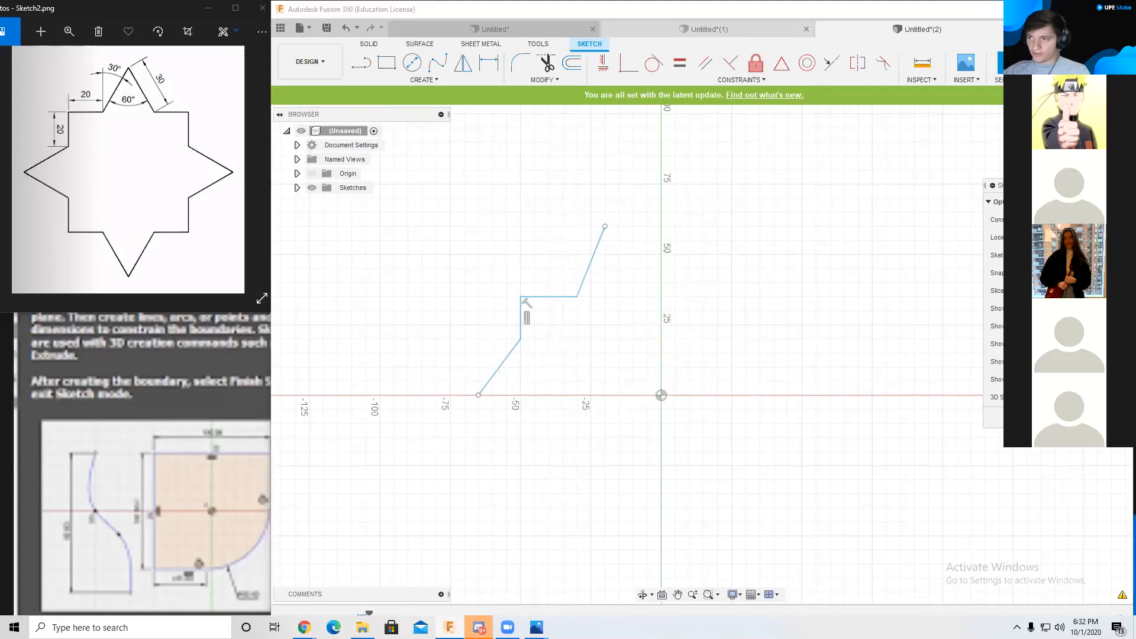
Step: Draw a horizontal construction line about 170 mm long and a vertical one about 135 mm long along the axes, crossing at the origin
click(368, 69)
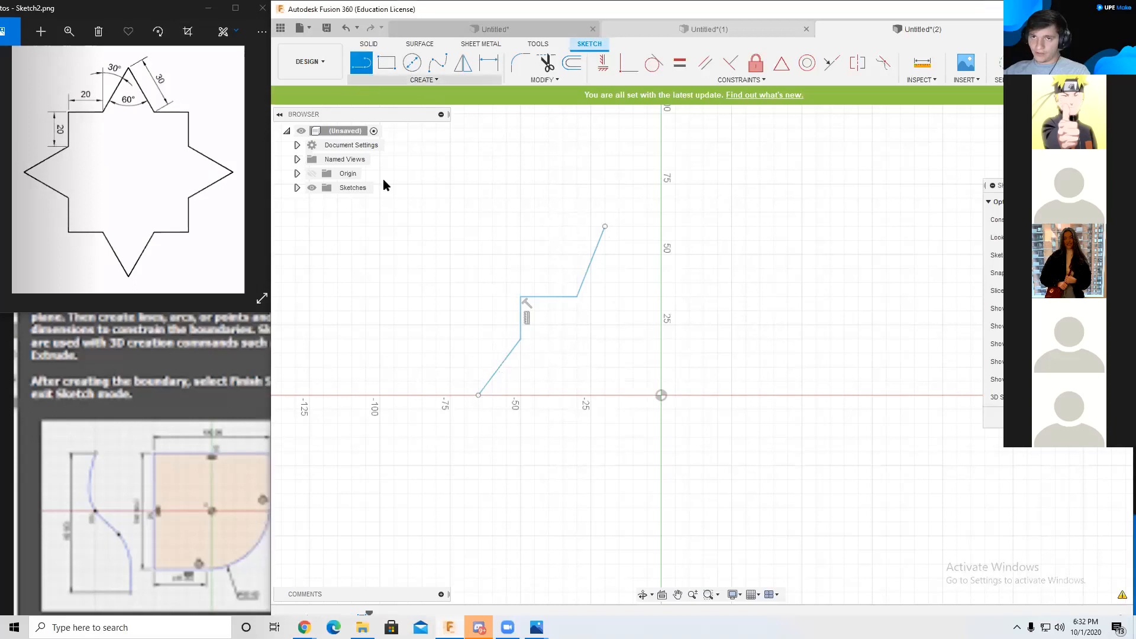
click(436, 395)
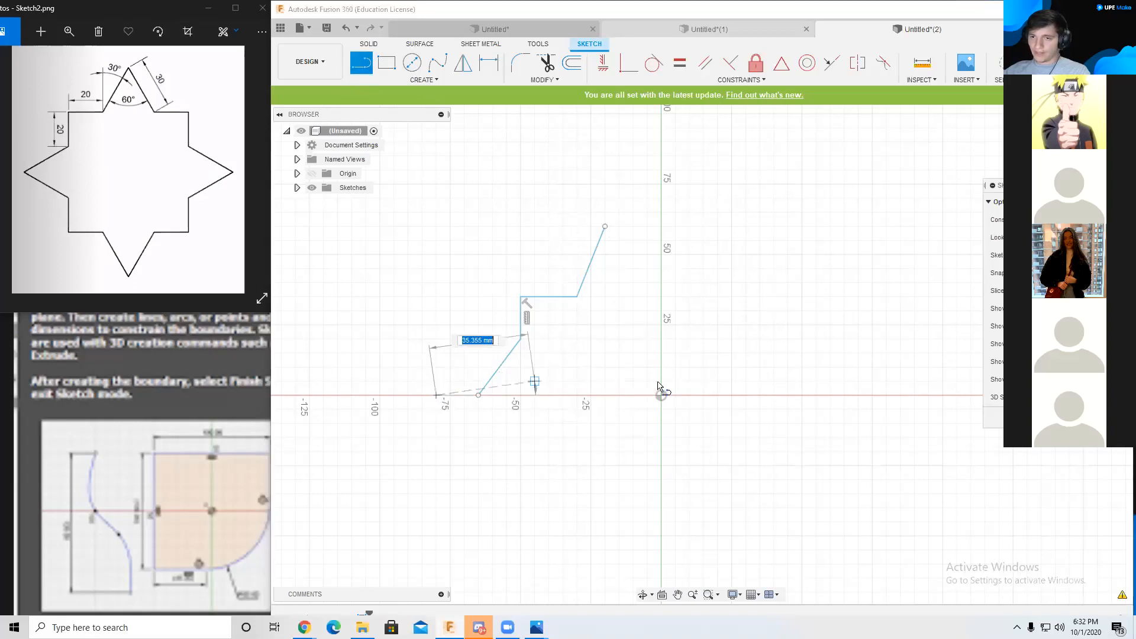
click(915, 394)
click(914, 425)
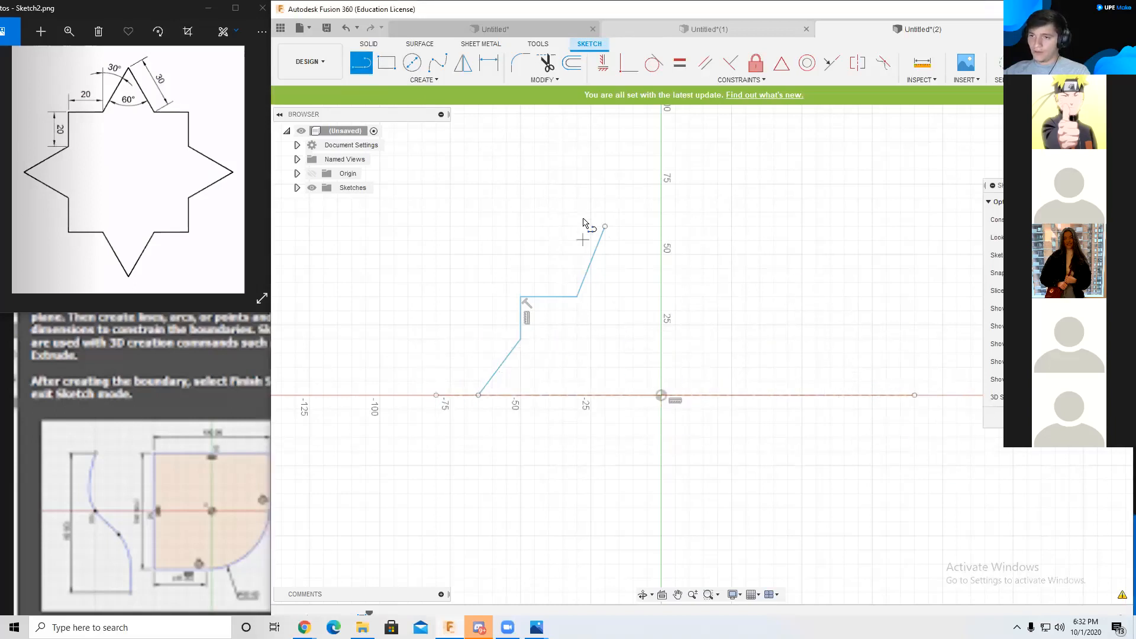
click(661, 185)
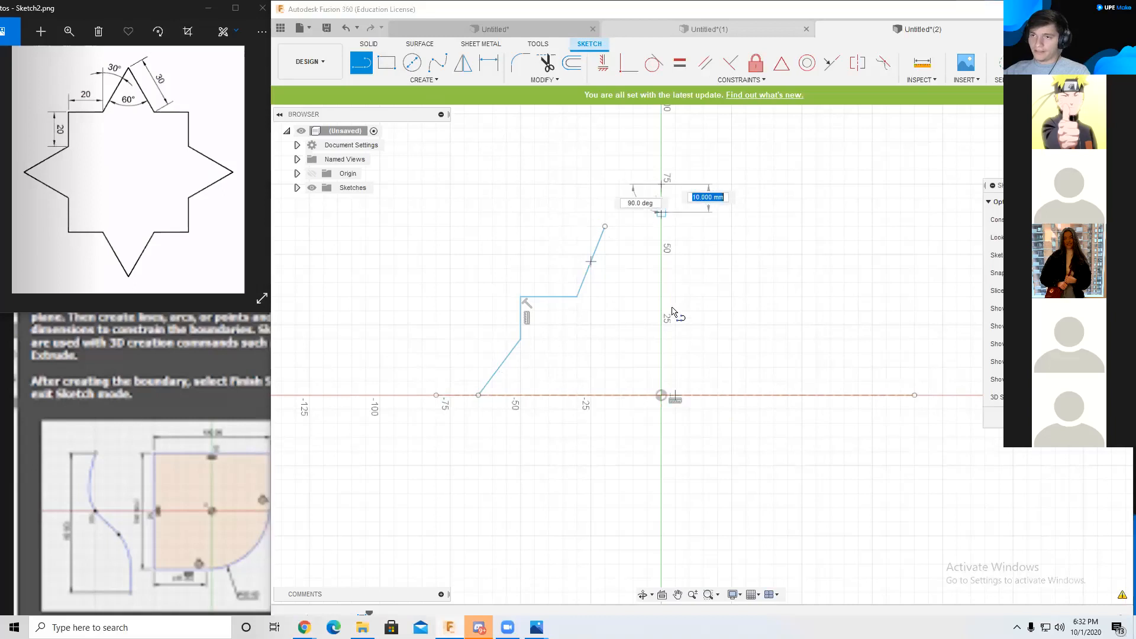
click(661, 565)
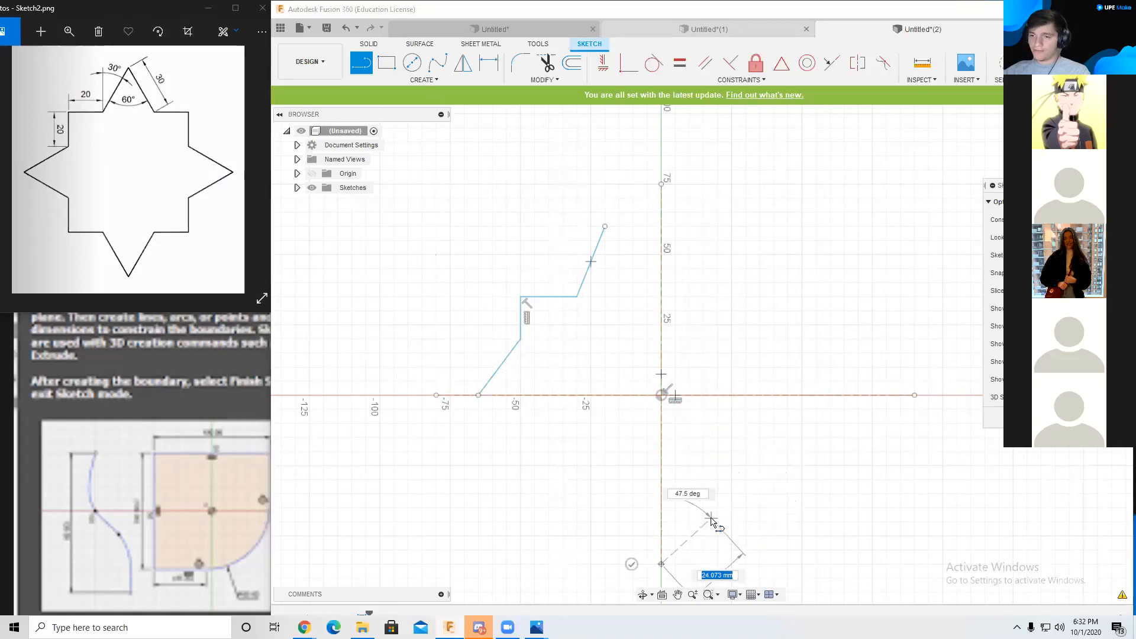
click(632, 564)
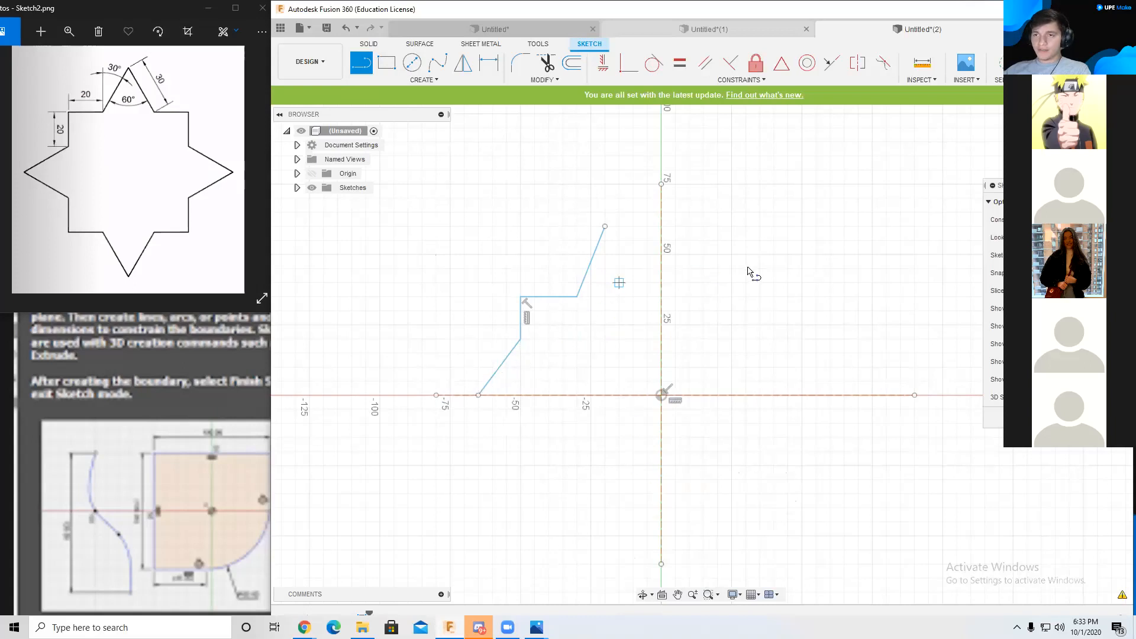
Step: Dimension the angle between the lower slanted line and the horizontal construction line as 30 degrees
click(489, 63)
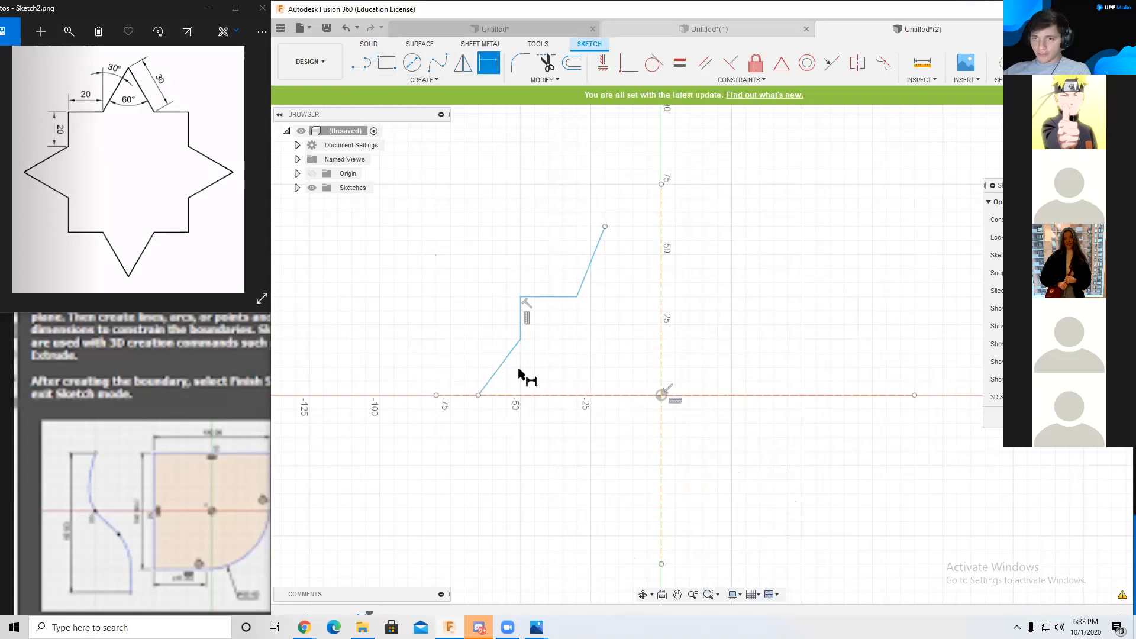
click(500, 373)
click(524, 395)
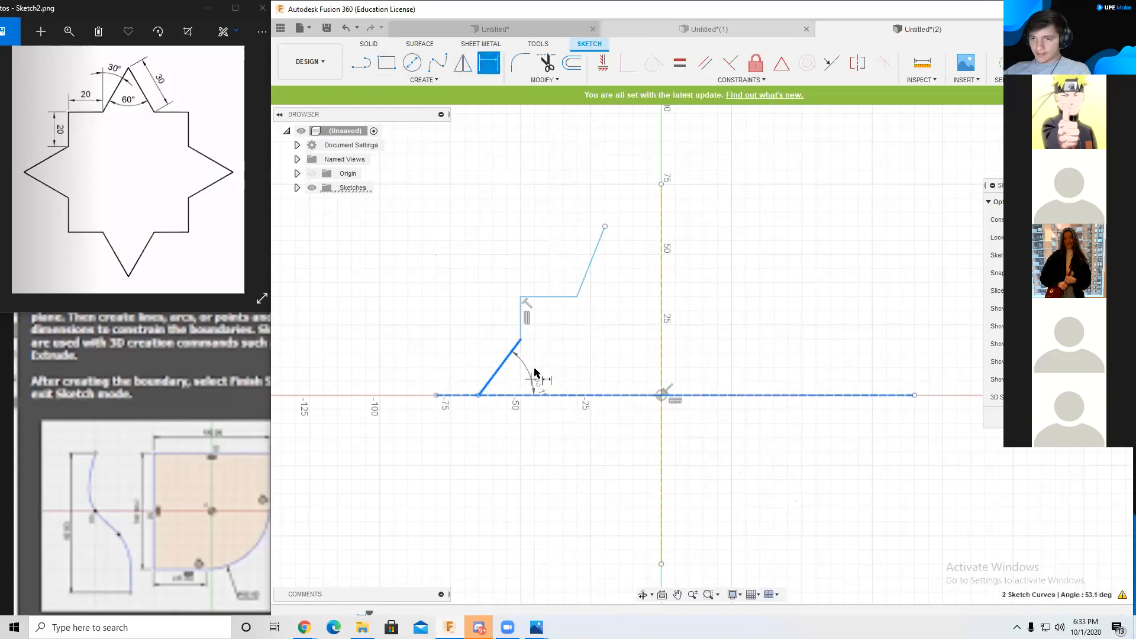
click(517, 374)
text(30)
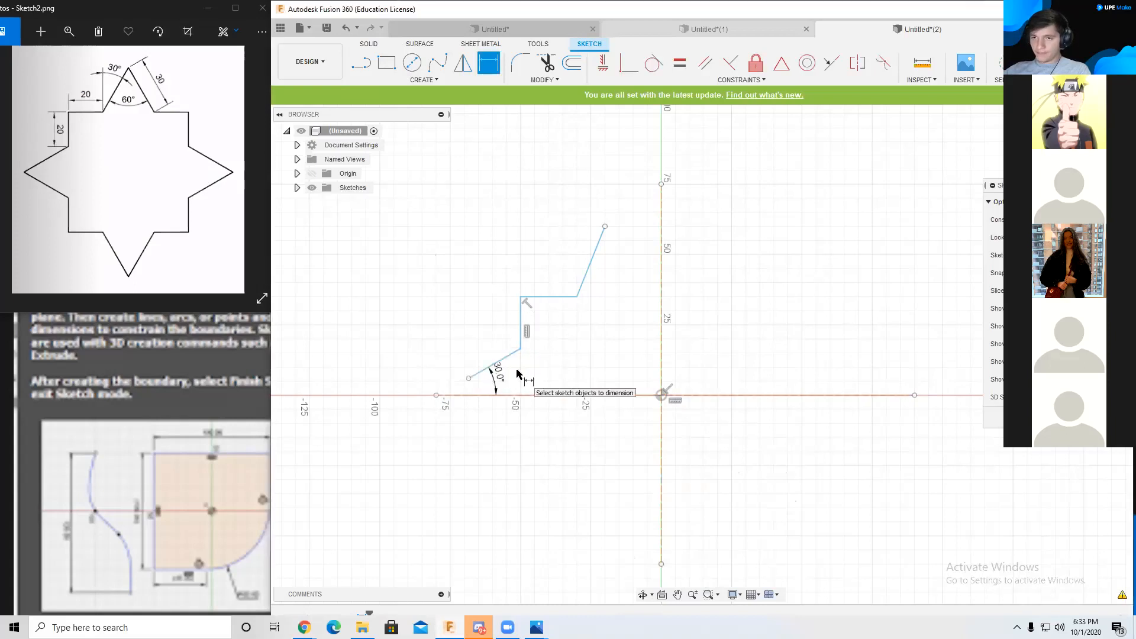
key(Return)
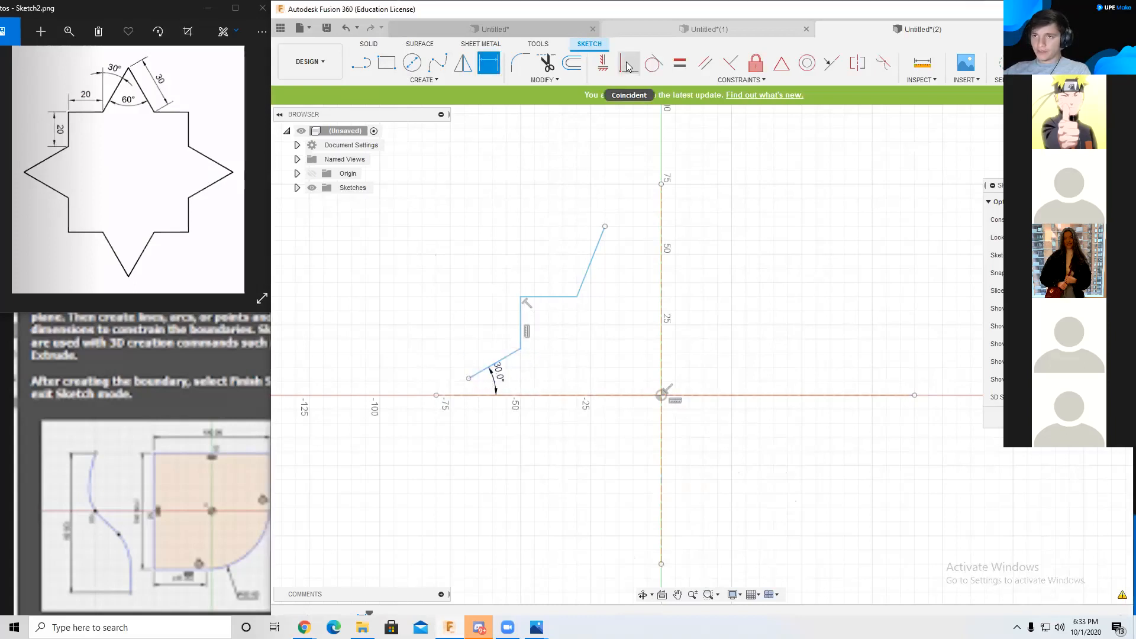
Step: Make the lower slanted line's free endpoint coincident with the horizontal construction line
click(628, 63)
click(468, 378)
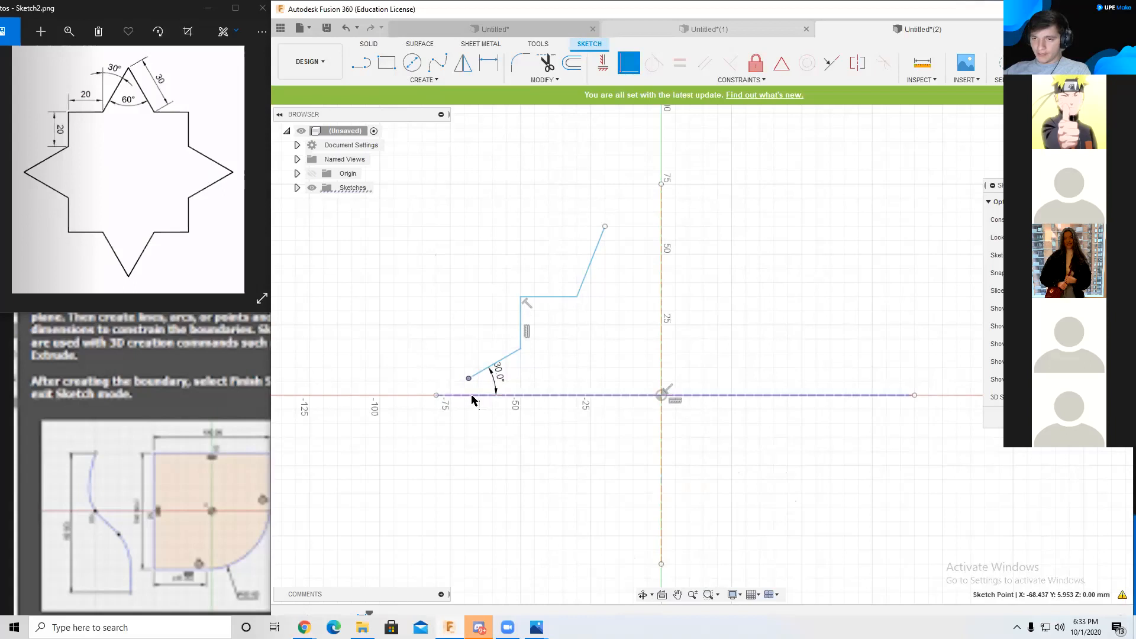
click(473, 396)
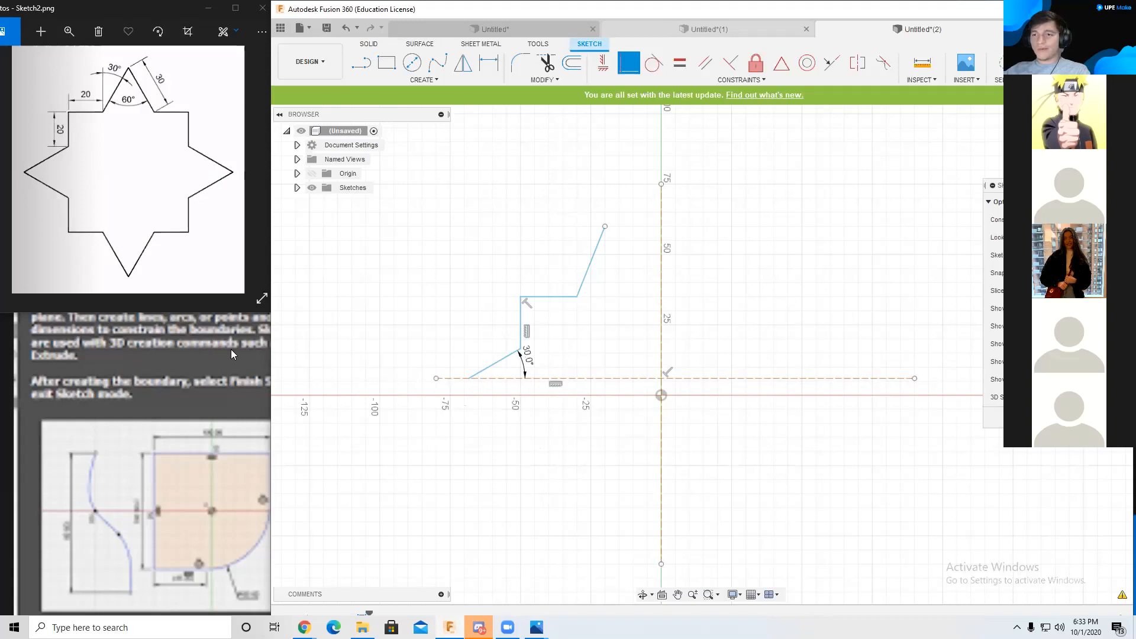
Step: Apply a Coincident constraint between the horizontal construction line and the sketch origin
click(713, 83)
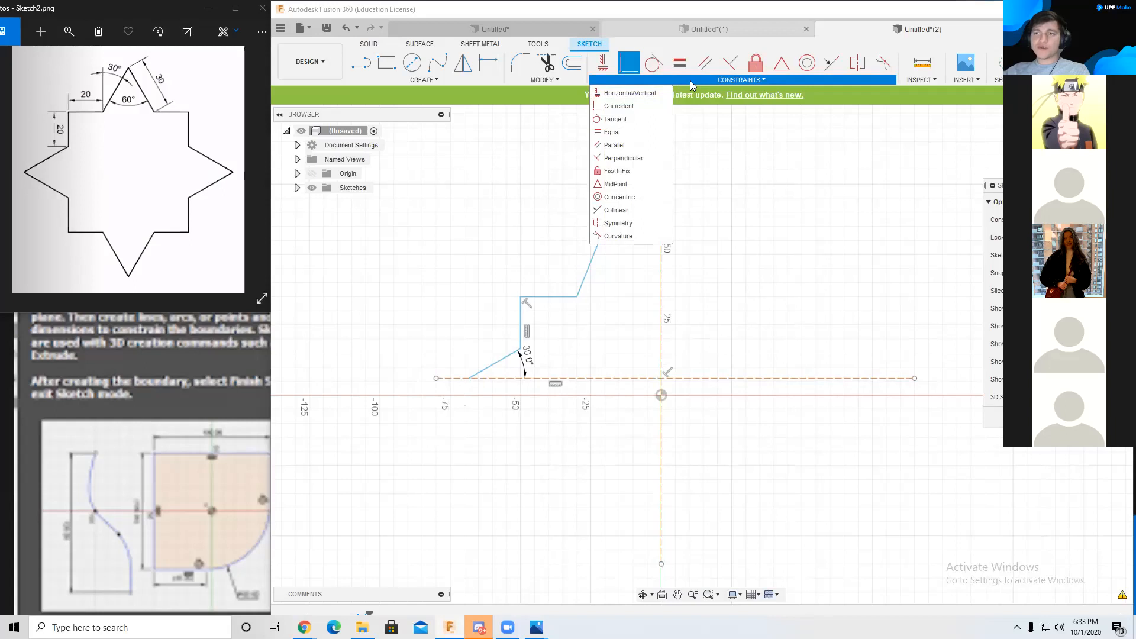
click(629, 109)
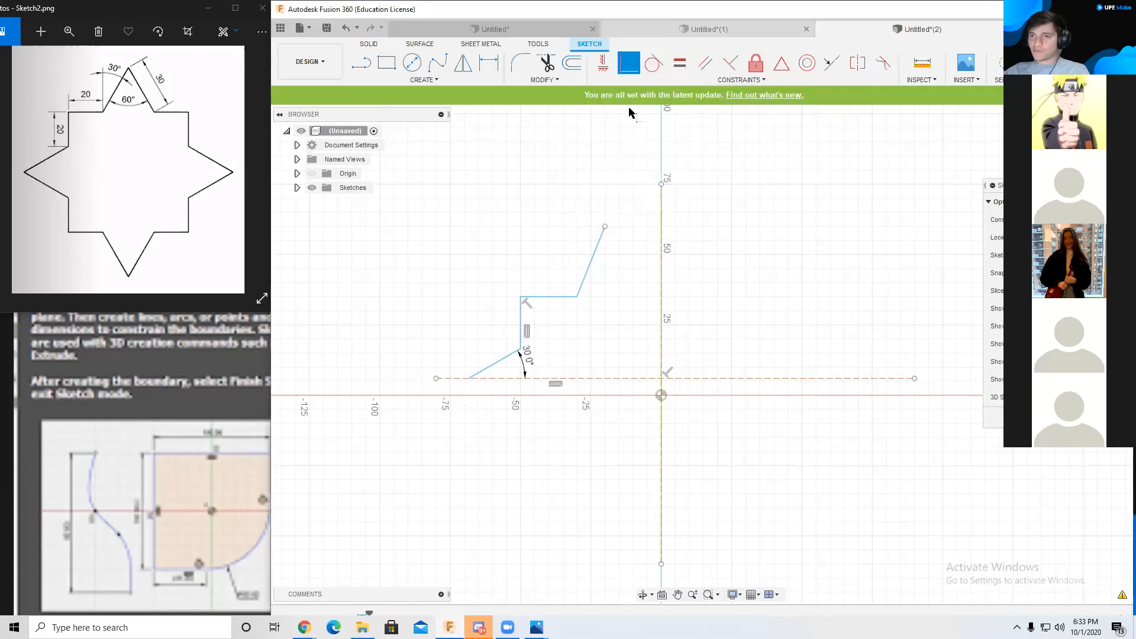
click(602, 379)
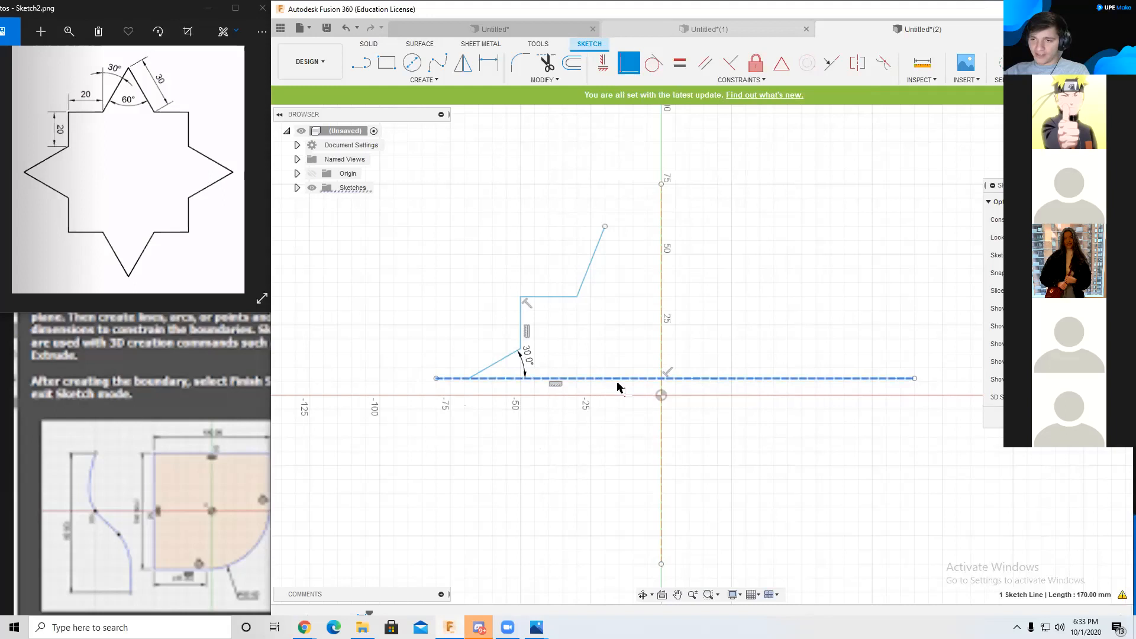
click(661, 395)
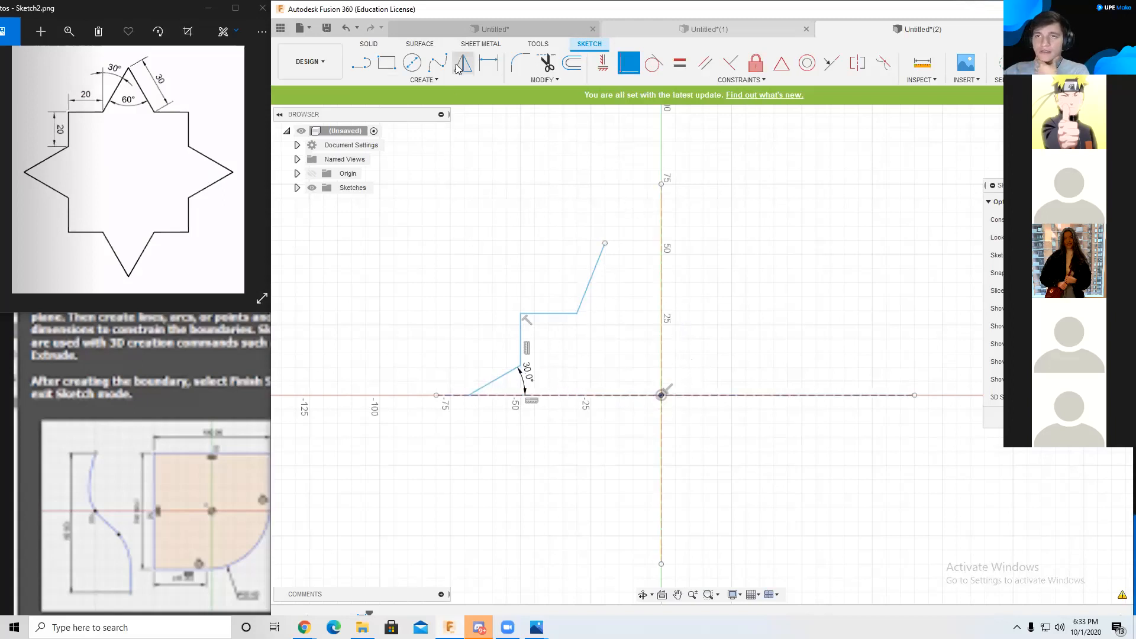
Step: Dimension the vertical profile segment as 20 mm, with the dimension placed to its left
click(487, 64)
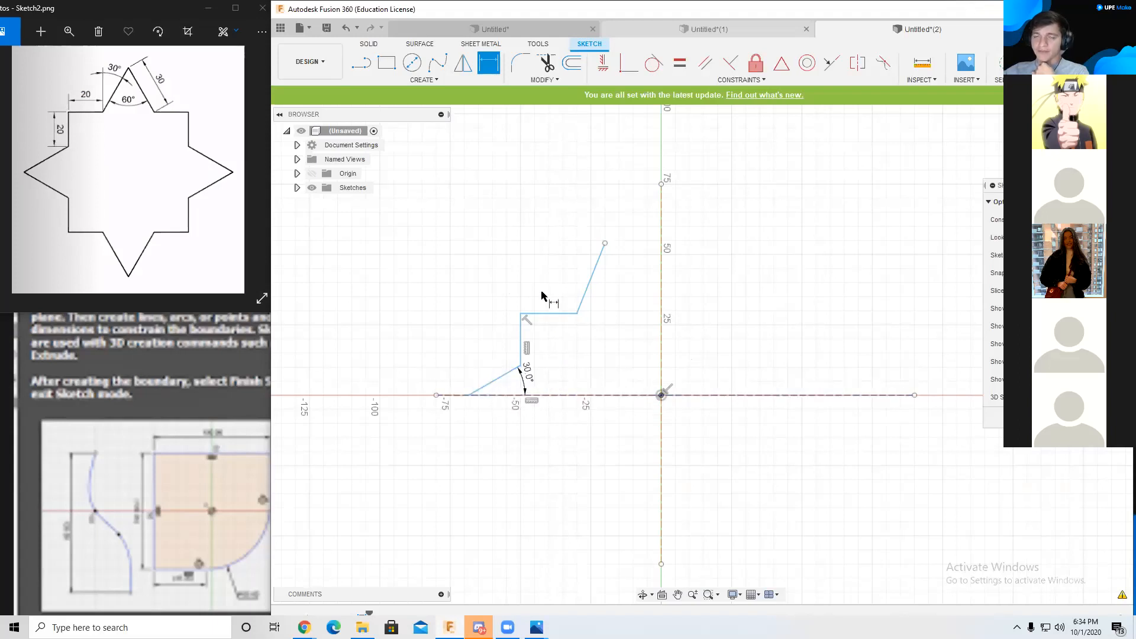
click(523, 339)
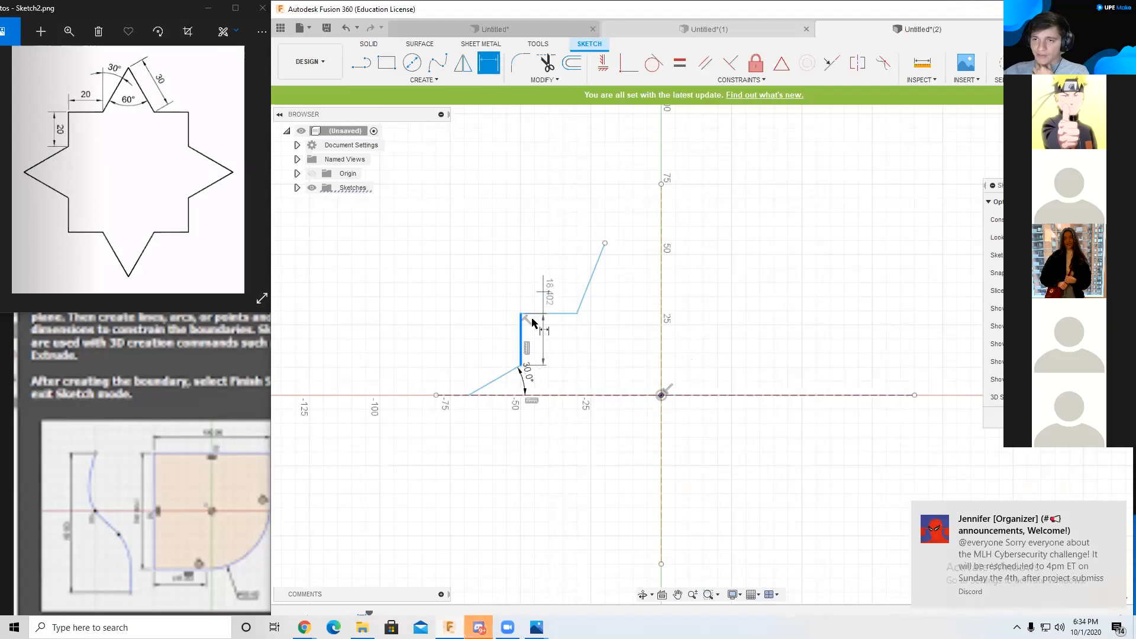
click(479, 344)
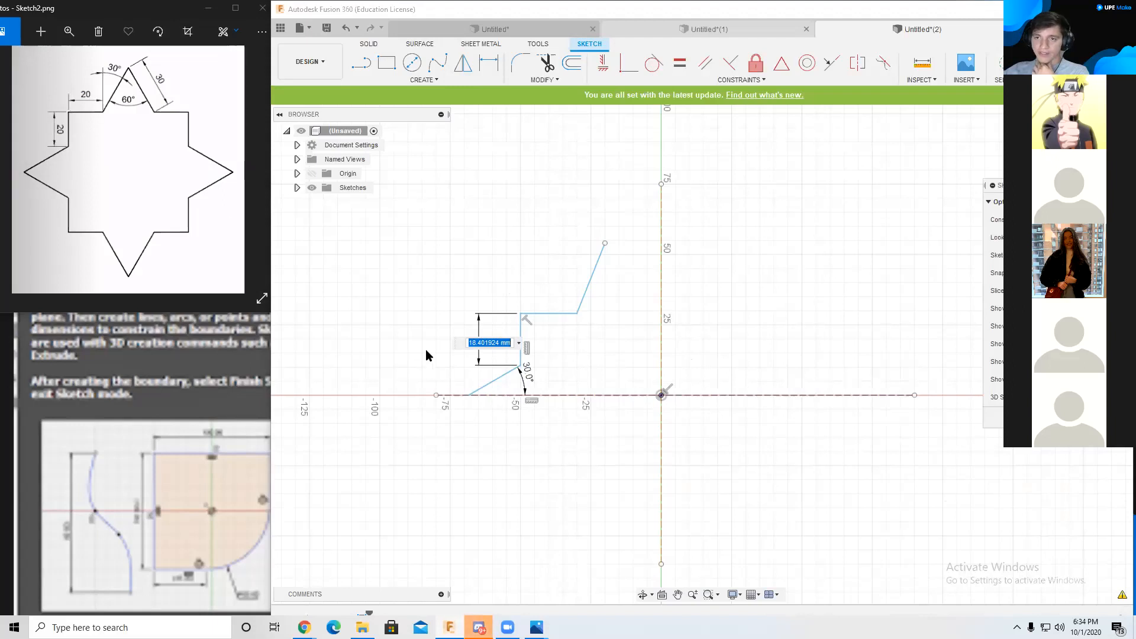
text(20)
key(Return)
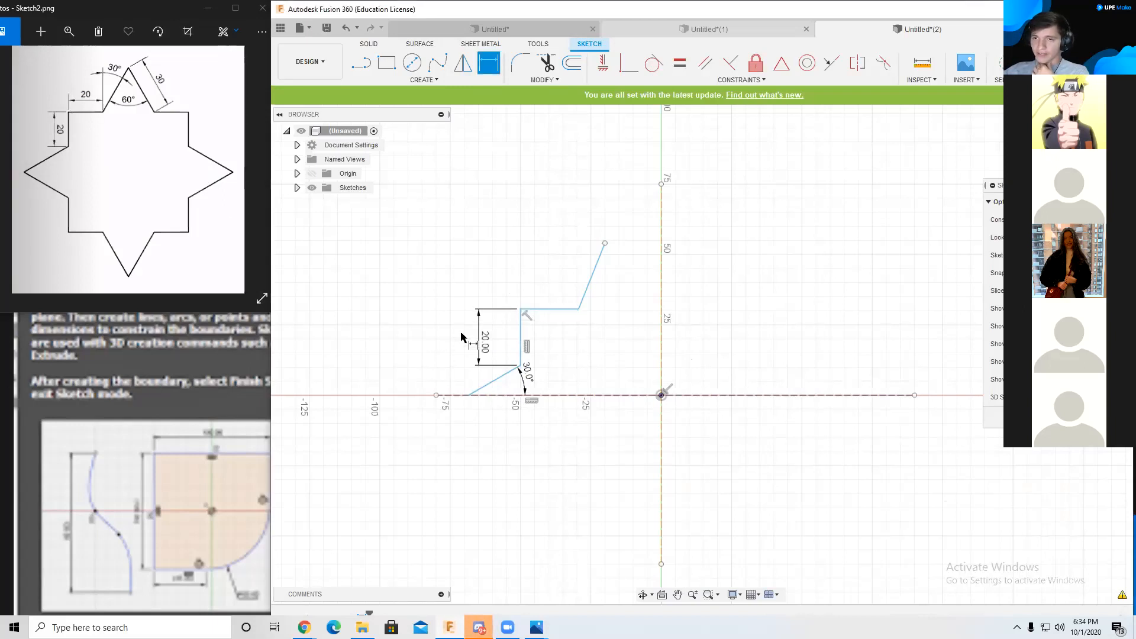
Step: Dimension the horizontal profile segment as 20 mm, with the dimension placed above it
click(544, 309)
click(536, 290)
text(20)
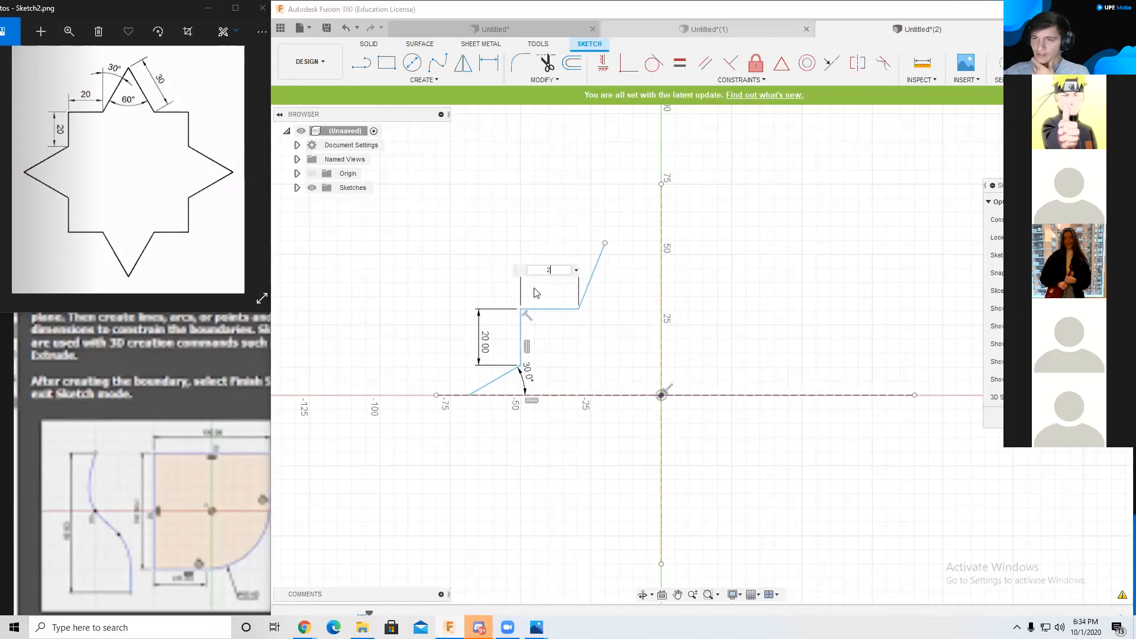
key(Return)
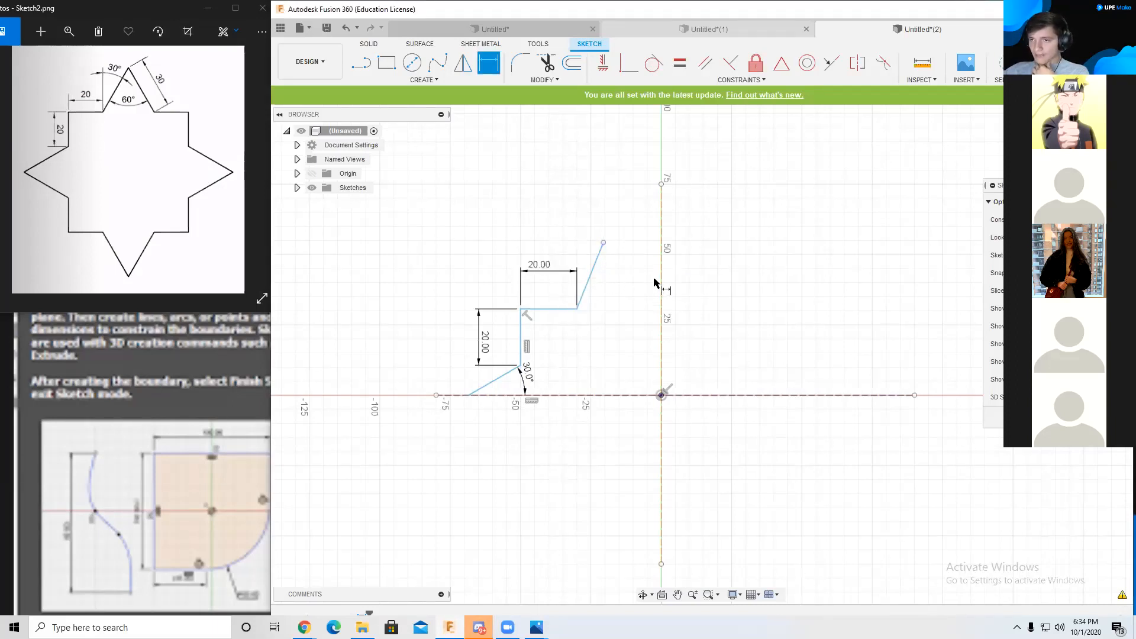
Step: Make the upper slanted line's free endpoint coincident with the vertical construction line, and that construction line coincident with the origin
click(629, 63)
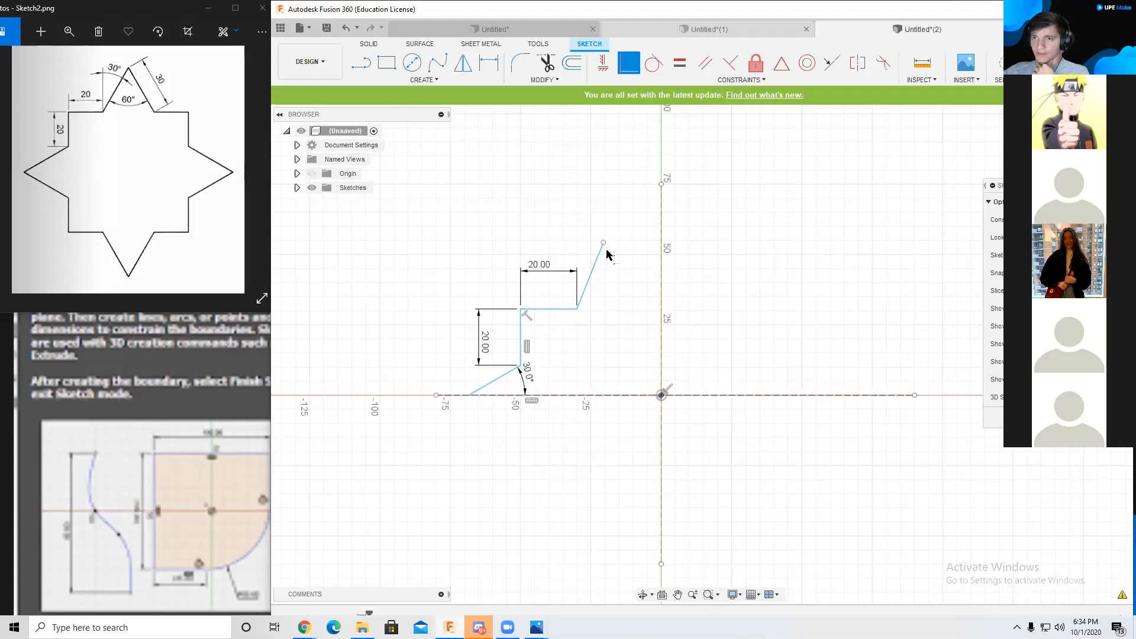
click(603, 244)
click(661, 250)
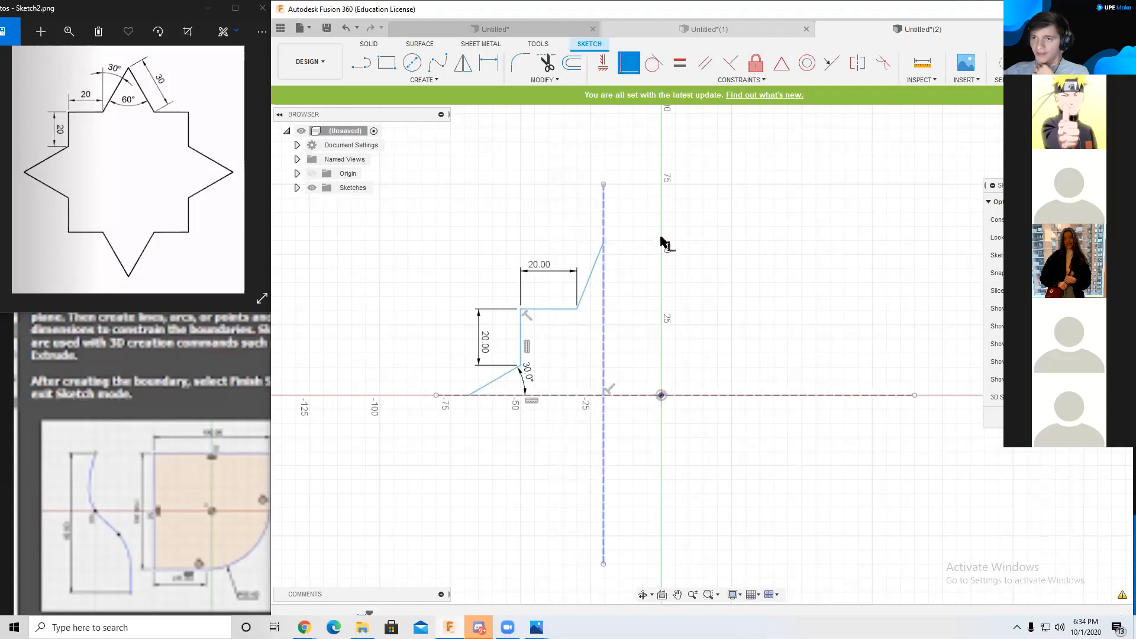
click(604, 221)
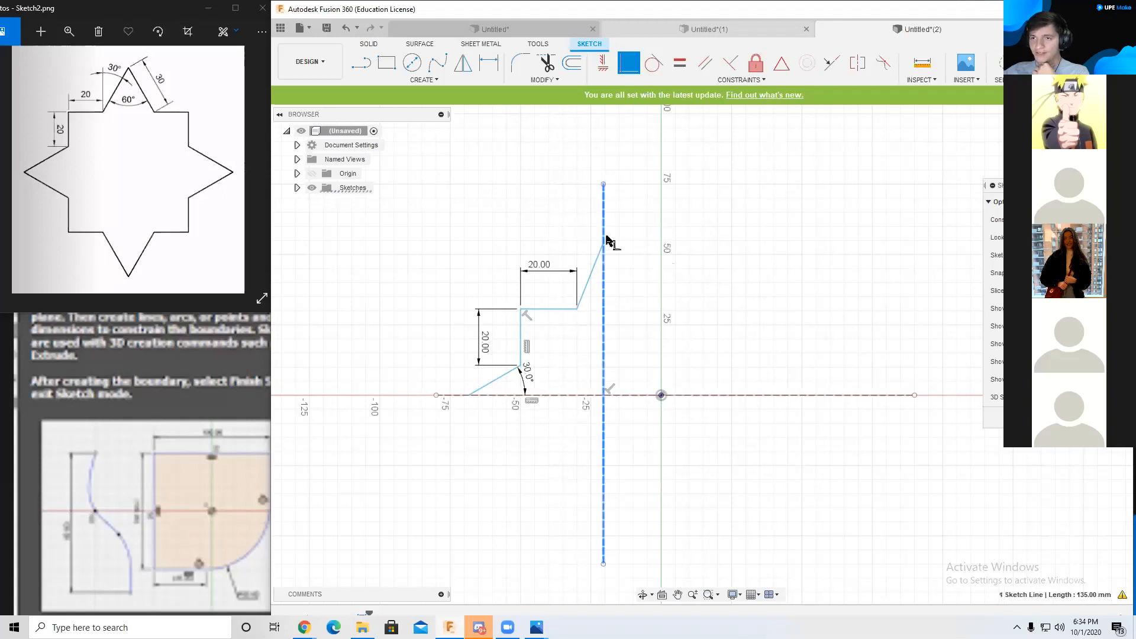
click(662, 396)
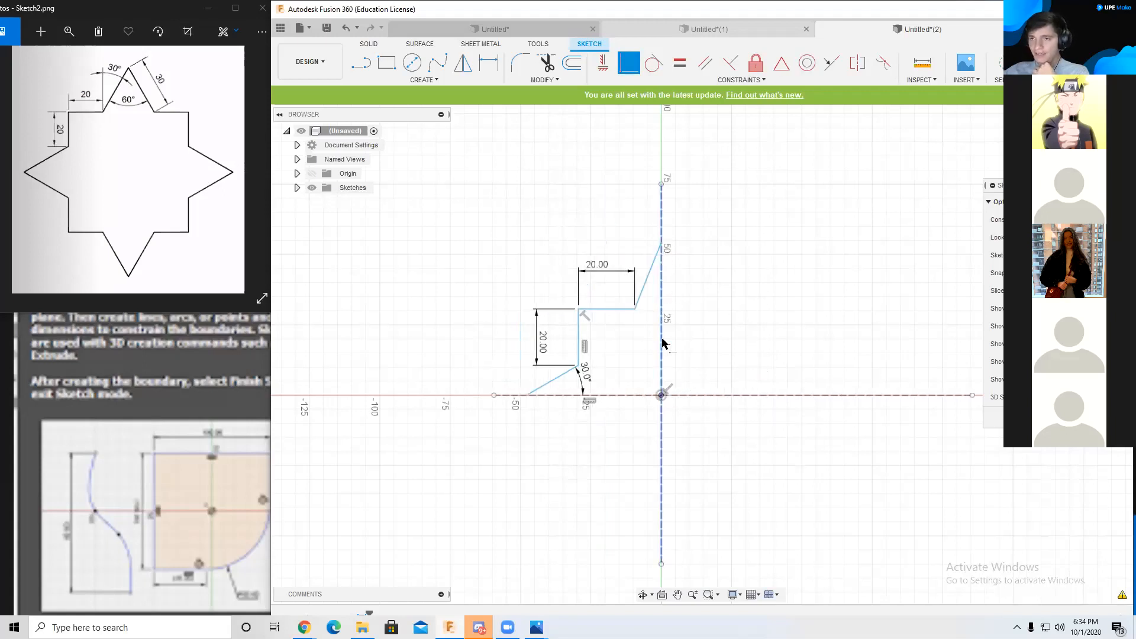
Step: Dimension the angle between the upper slanted line and the vertical construction line as 30 degrees, placed below the slanted line
click(488, 63)
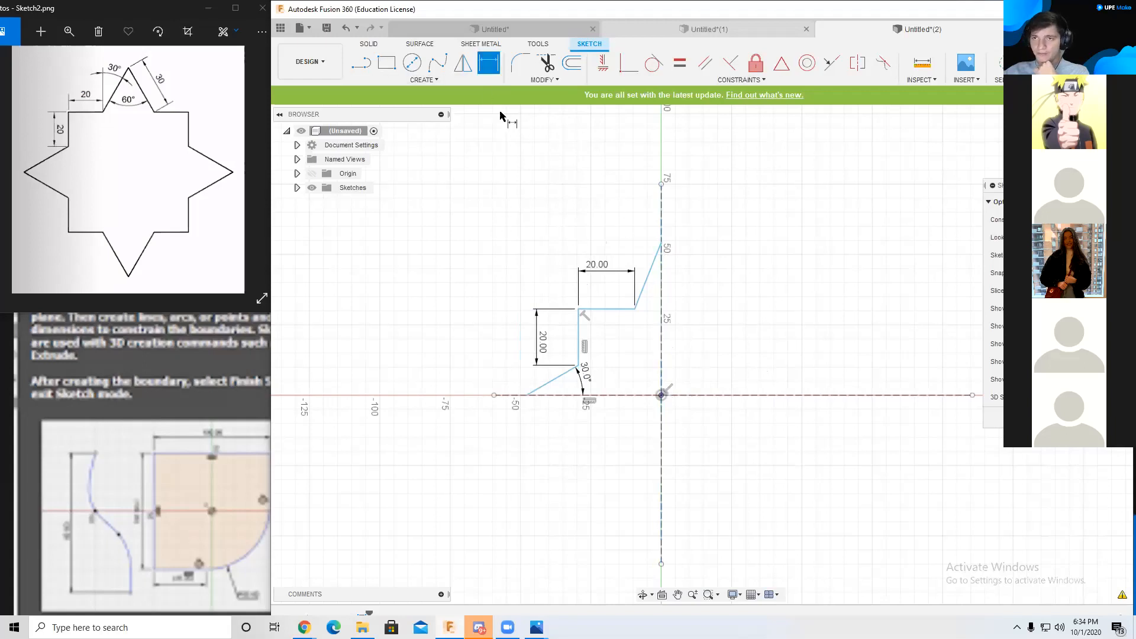
click(644, 289)
click(661, 295)
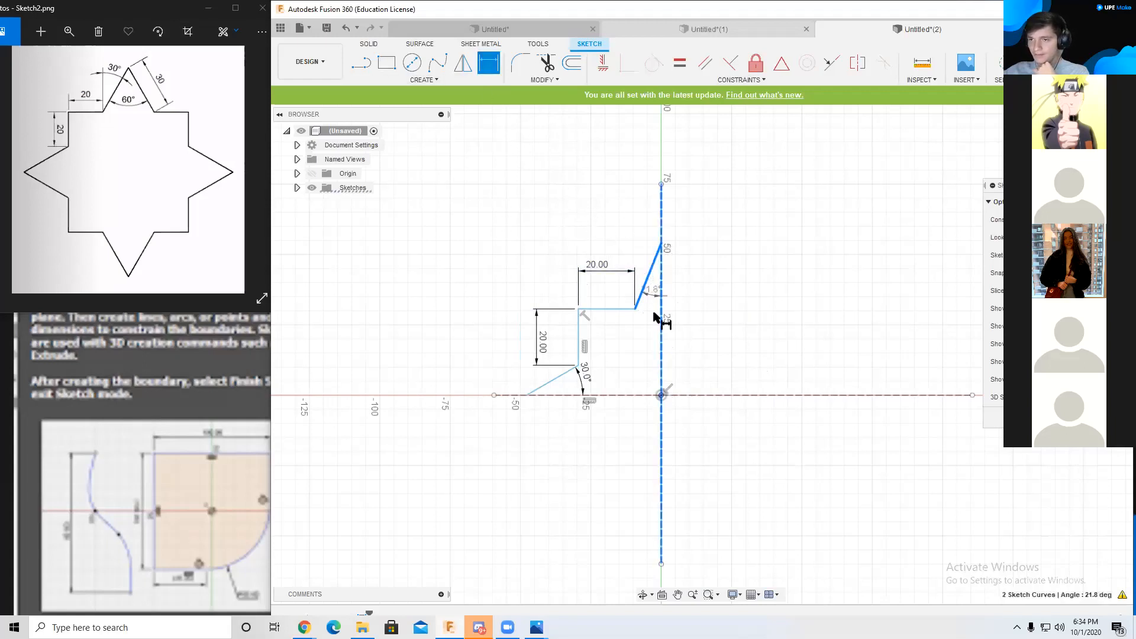
click(645, 345)
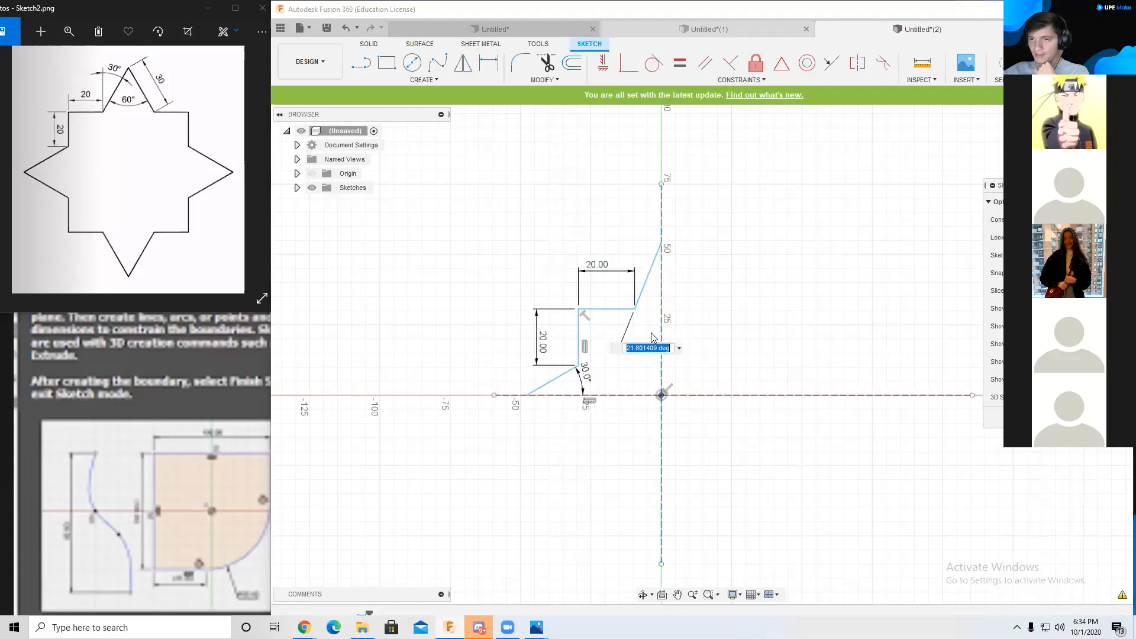
text(30)
key(Return)
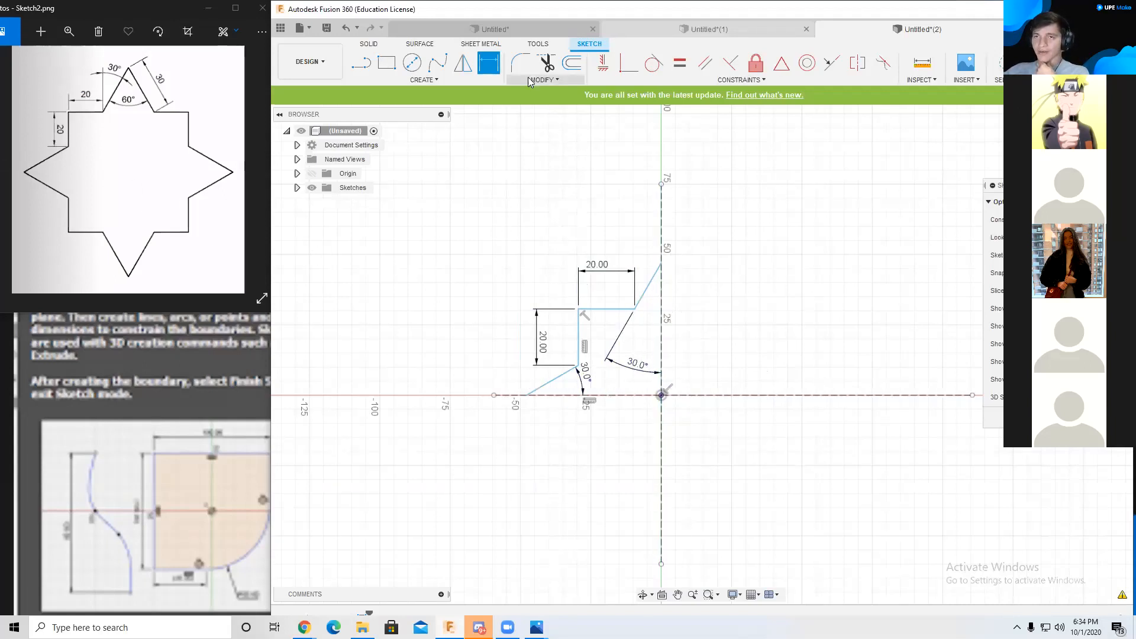
Step: Mirror the four profile lines of the quarter star about the vertical construction line
click(447, 81)
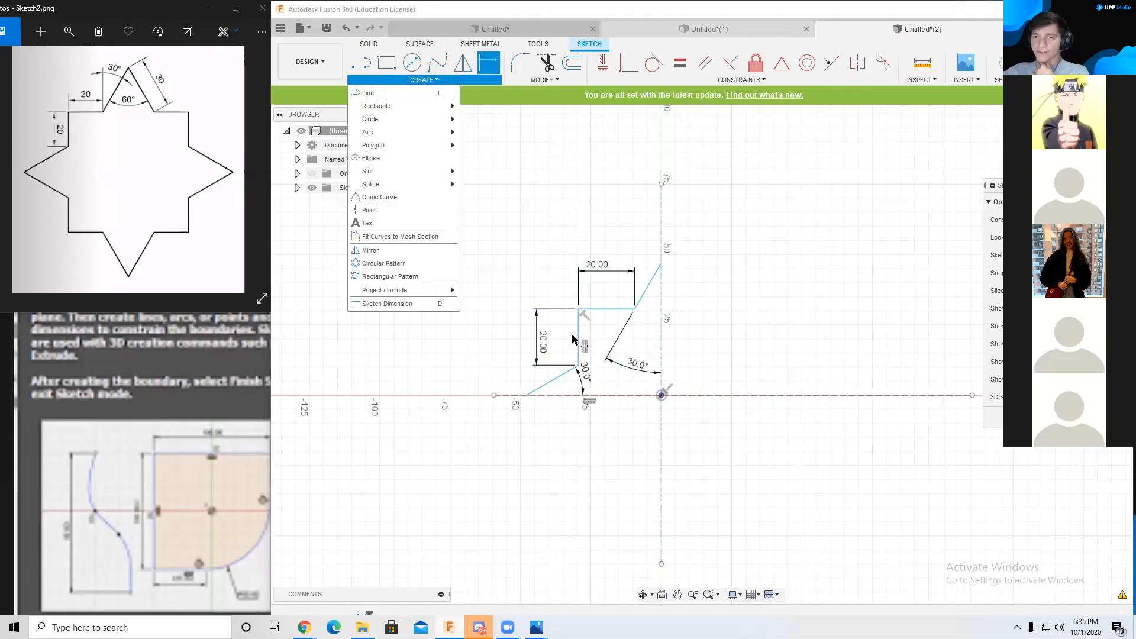
click(397, 259)
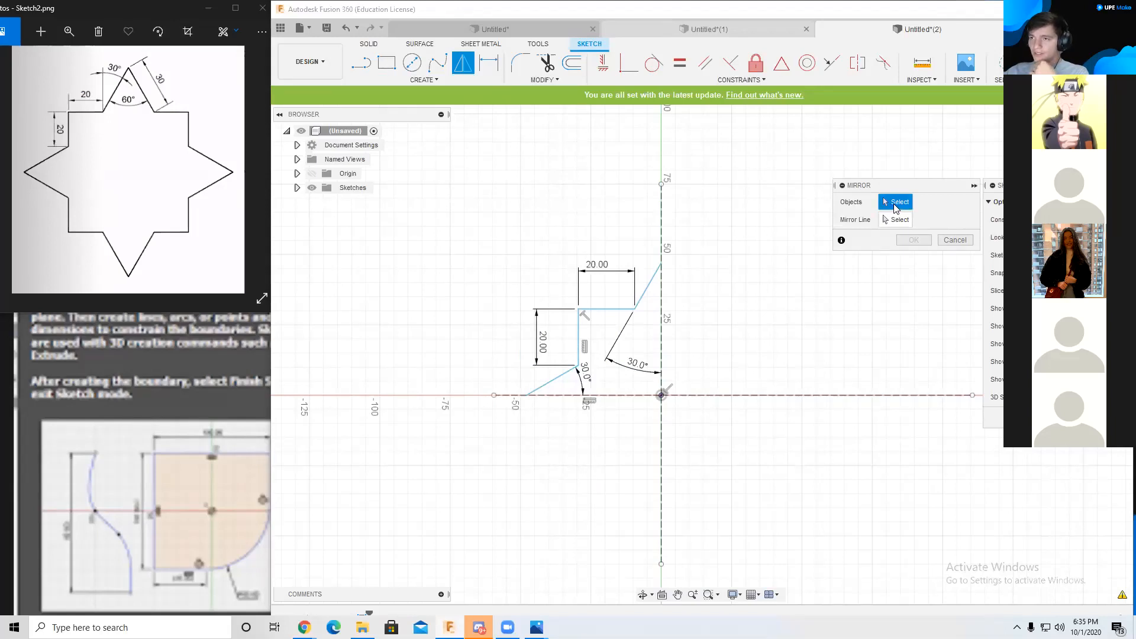
click(556, 379)
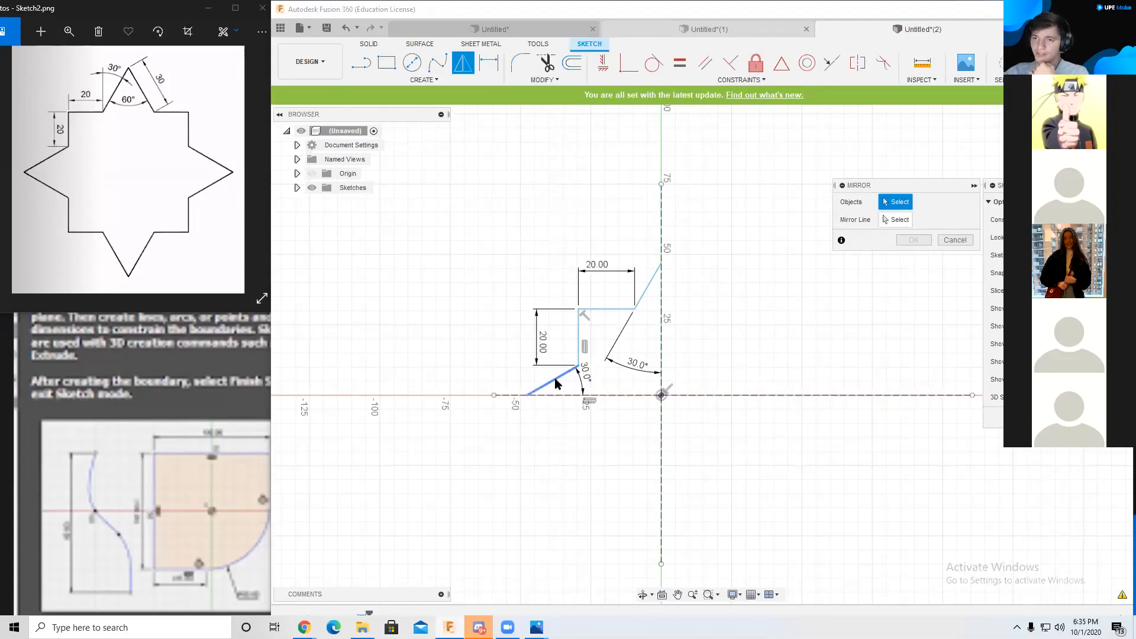
click(578, 340)
click(609, 308)
click(647, 290)
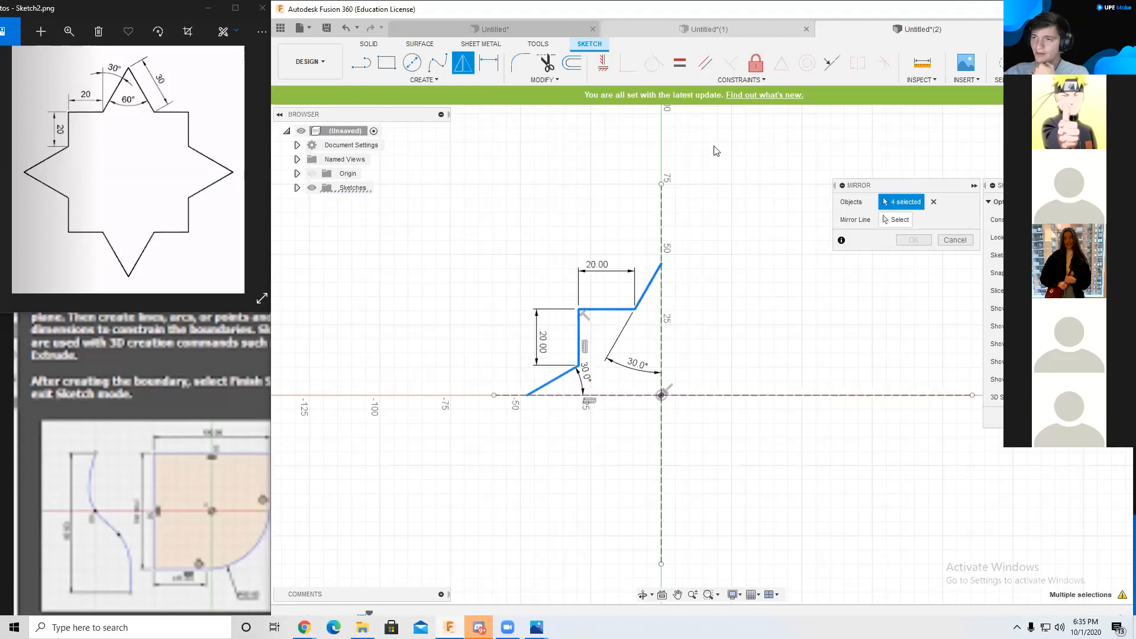
click(898, 220)
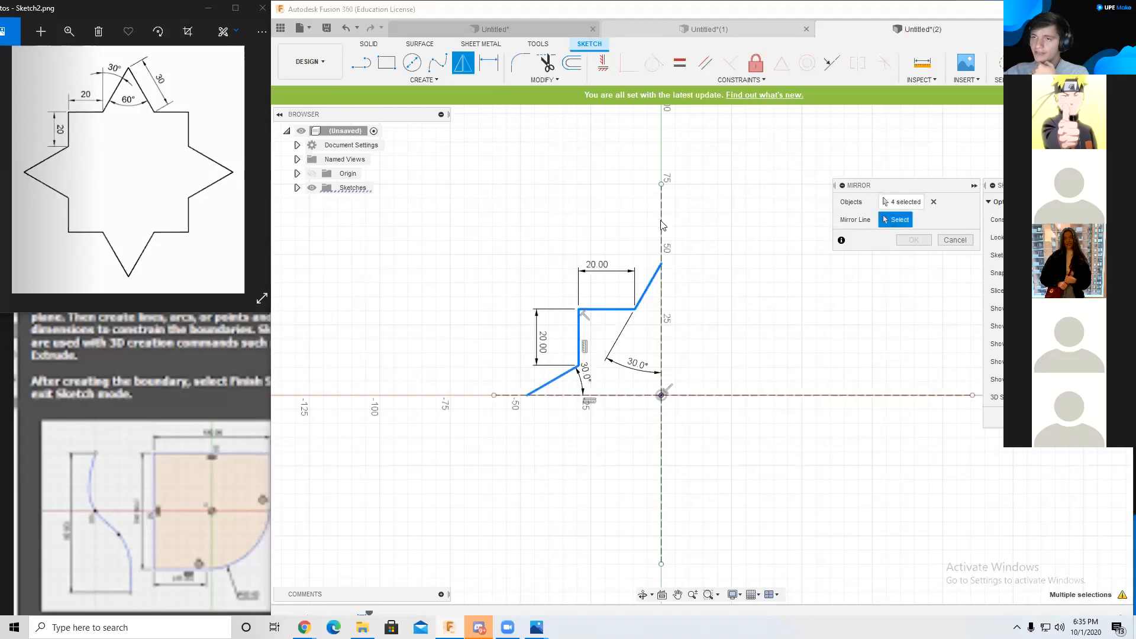
click(662, 225)
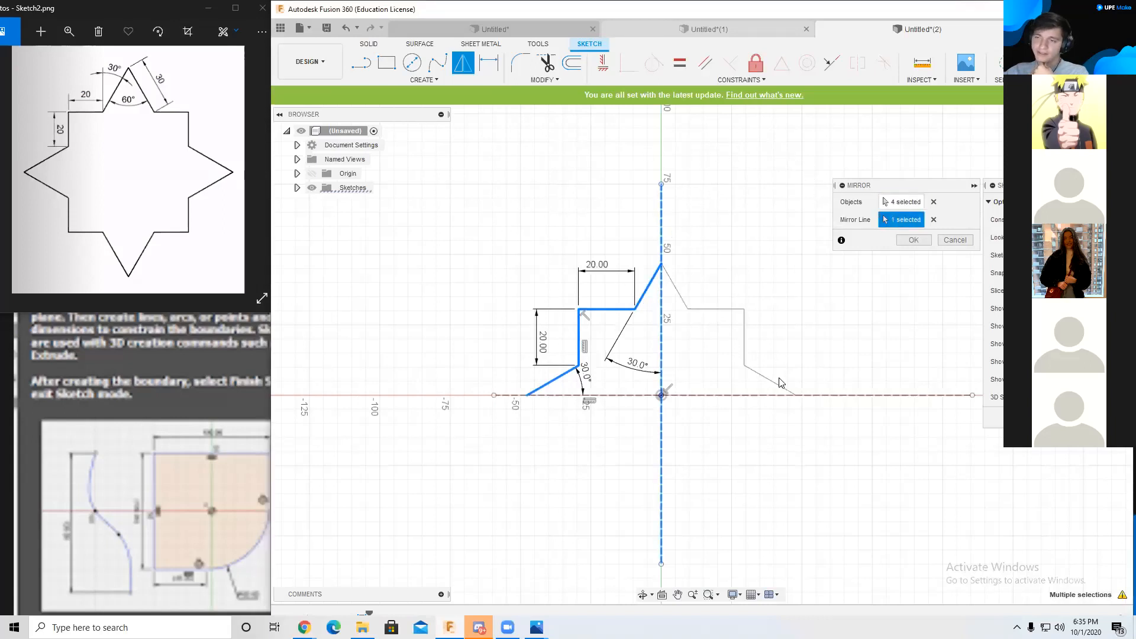
click(914, 240)
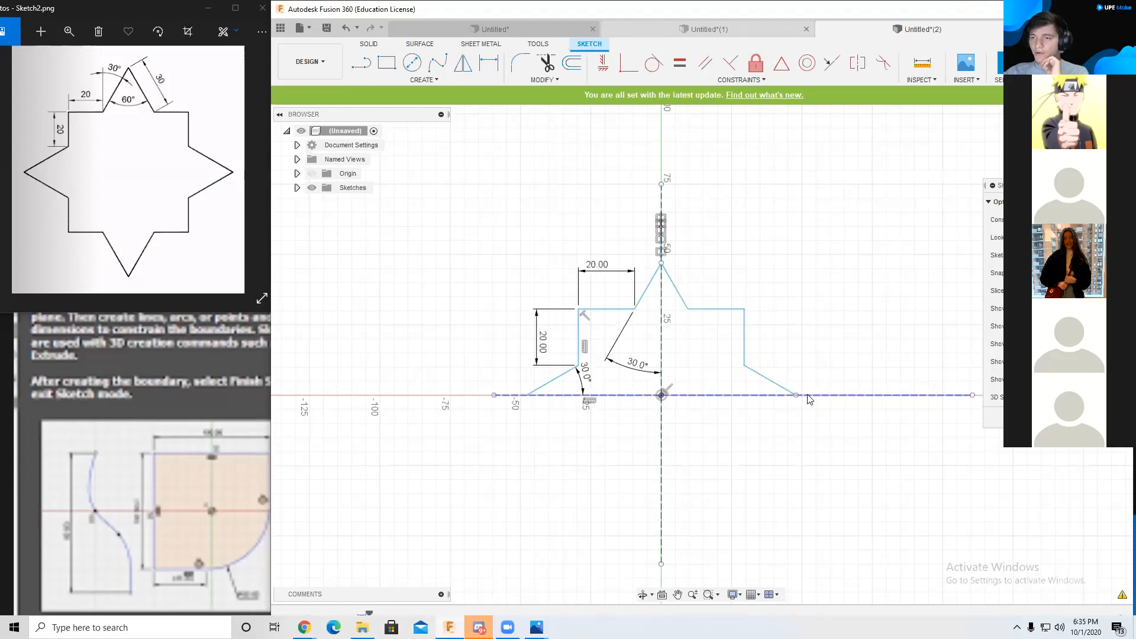
Step: Mirror the upper half of the star outline, without the construction lines, about the horizontal construction line
click(424, 79)
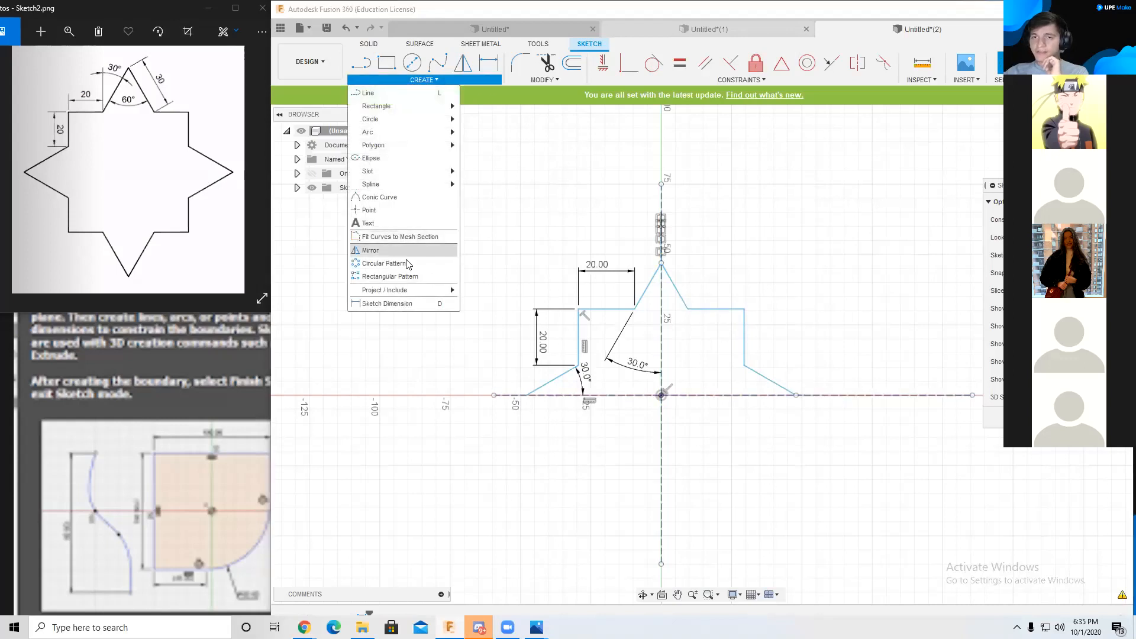
click(380, 251)
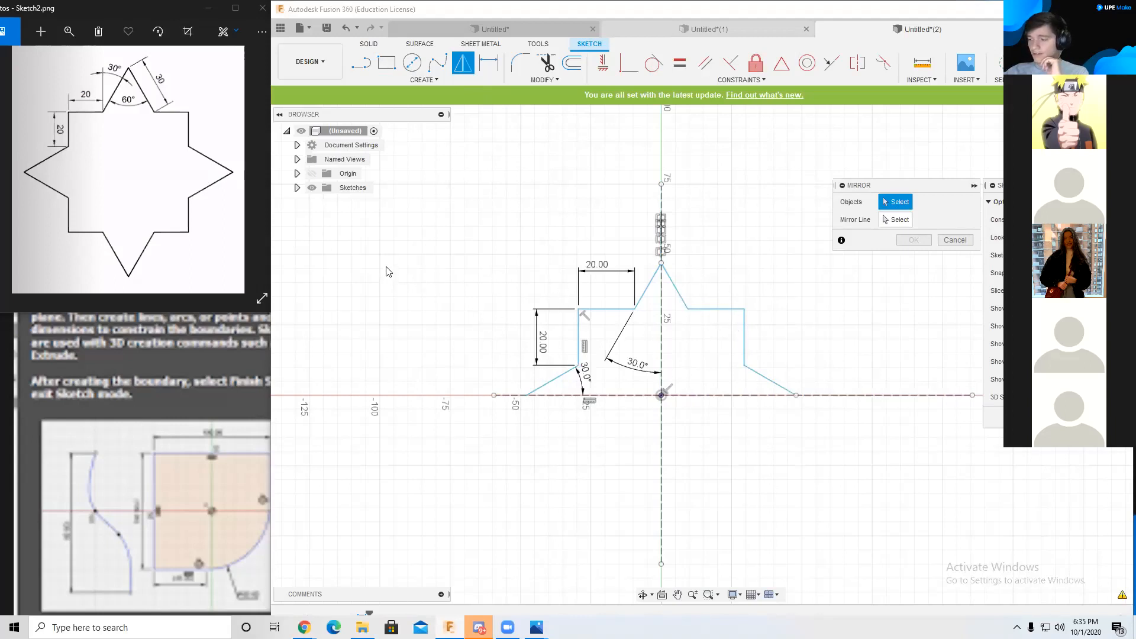
mouse_move(459, 240)
mouse_down()
mouse_move(529, 308)
mouse_move(578, 220)
mouse_up()
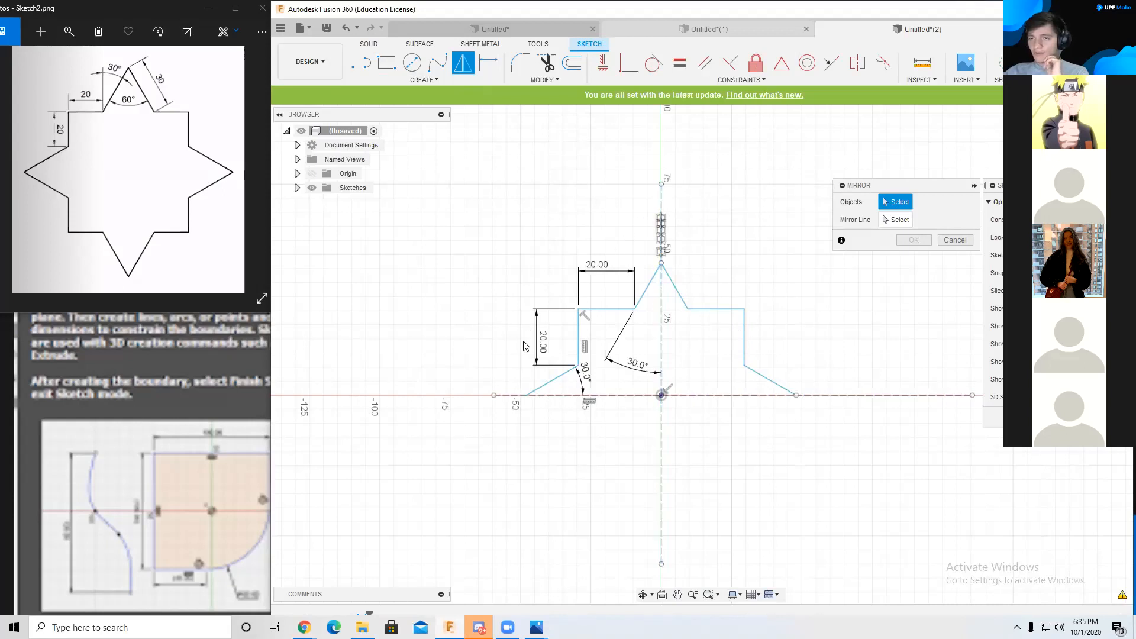
mouse_move(522, 372)
mouse_down()
mouse_move(675, 375)
mouse_move(781, 319)
mouse_move(591, 266)
mouse_up()
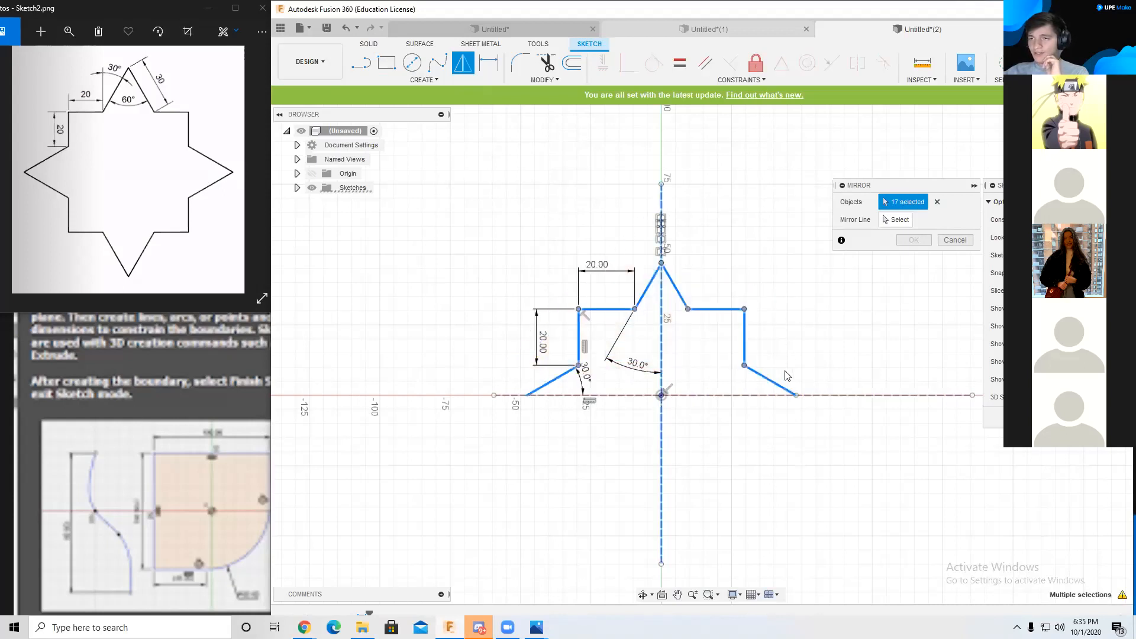
click(661, 207)
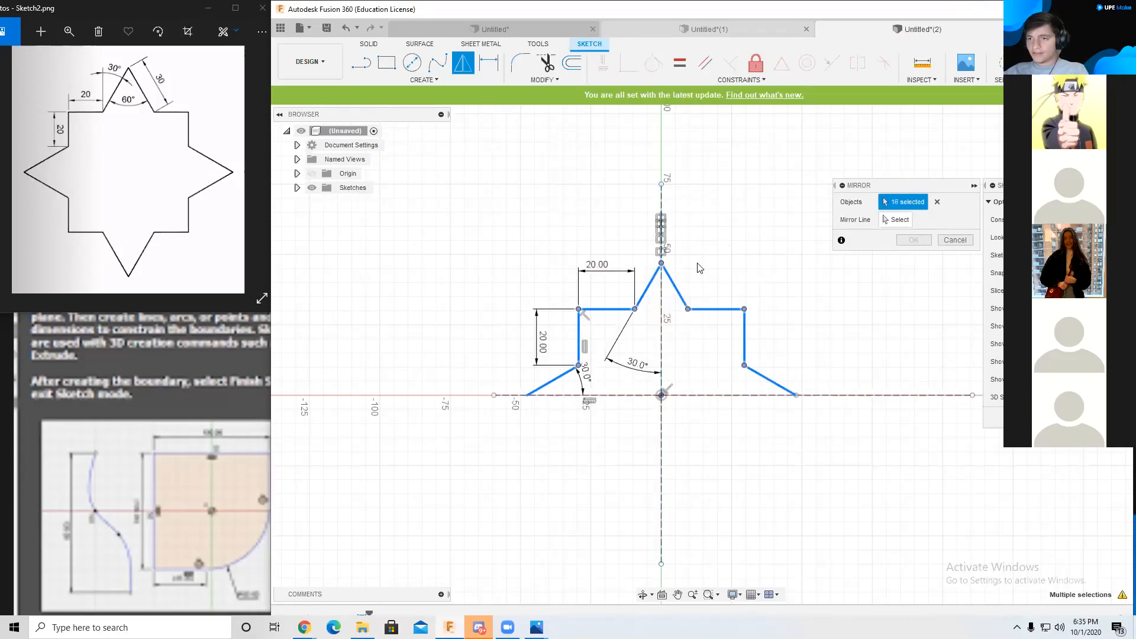
click(898, 220)
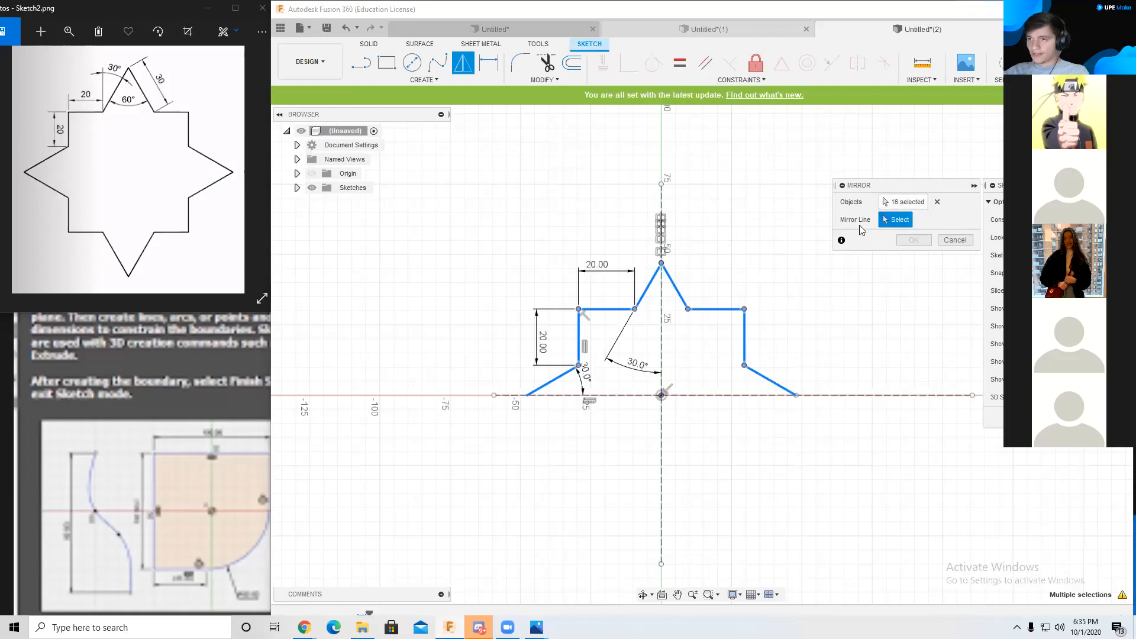
click(851, 395)
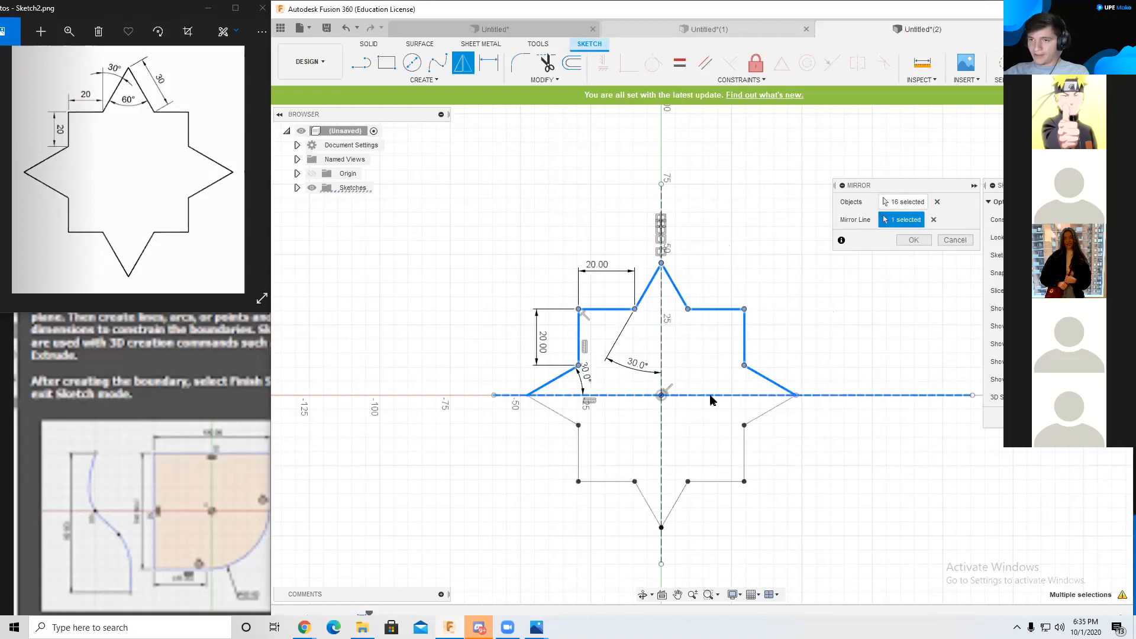
click(913, 240)
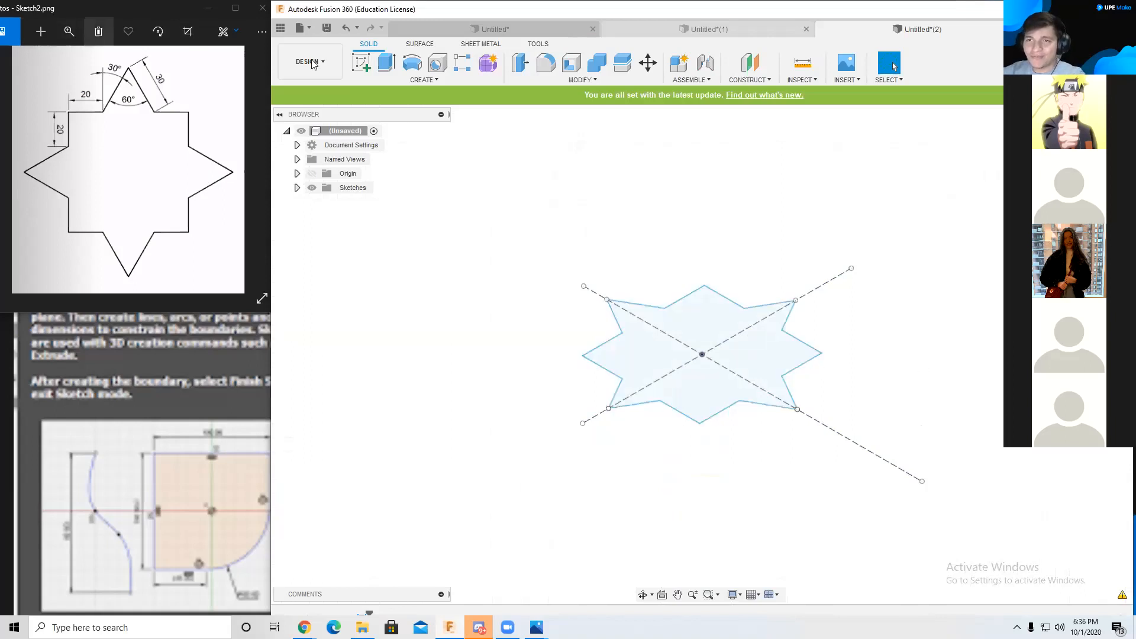
Step: Extrude the closed star profile upward by 20 mm as a solid body
click(387, 63)
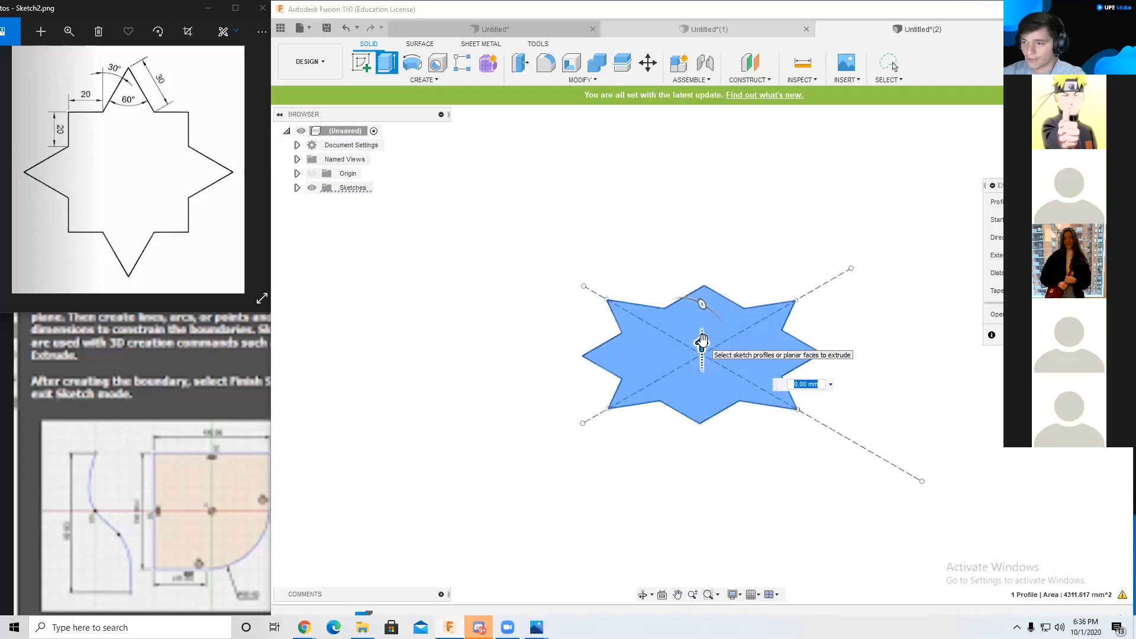
drag(702, 341, 702, 274)
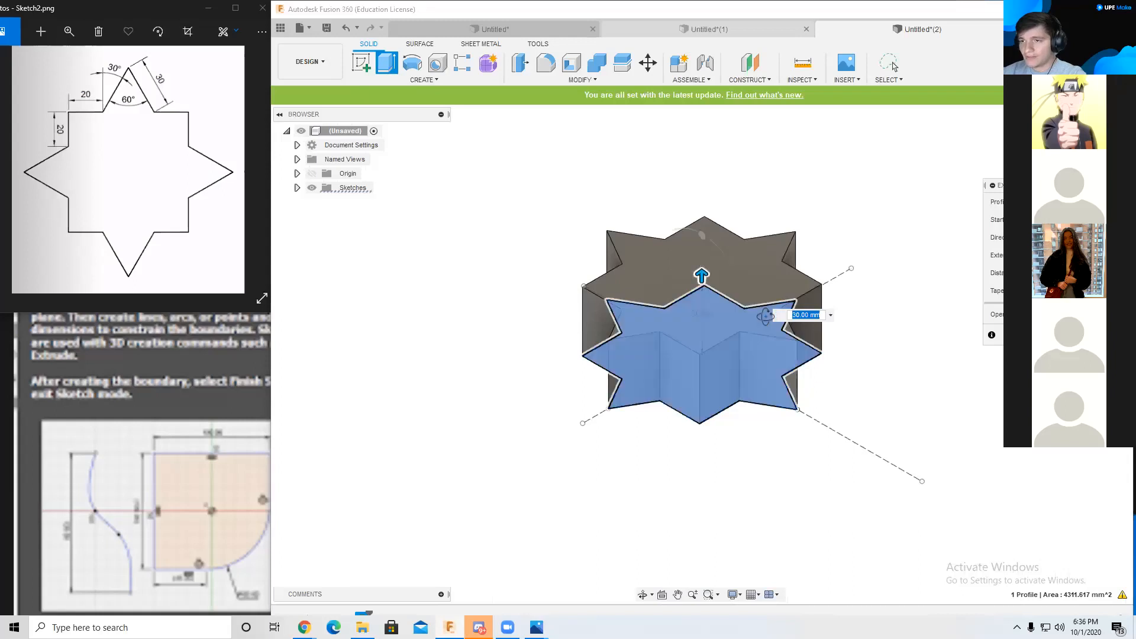
shift+middle_drag(766, 316, 918, 287)
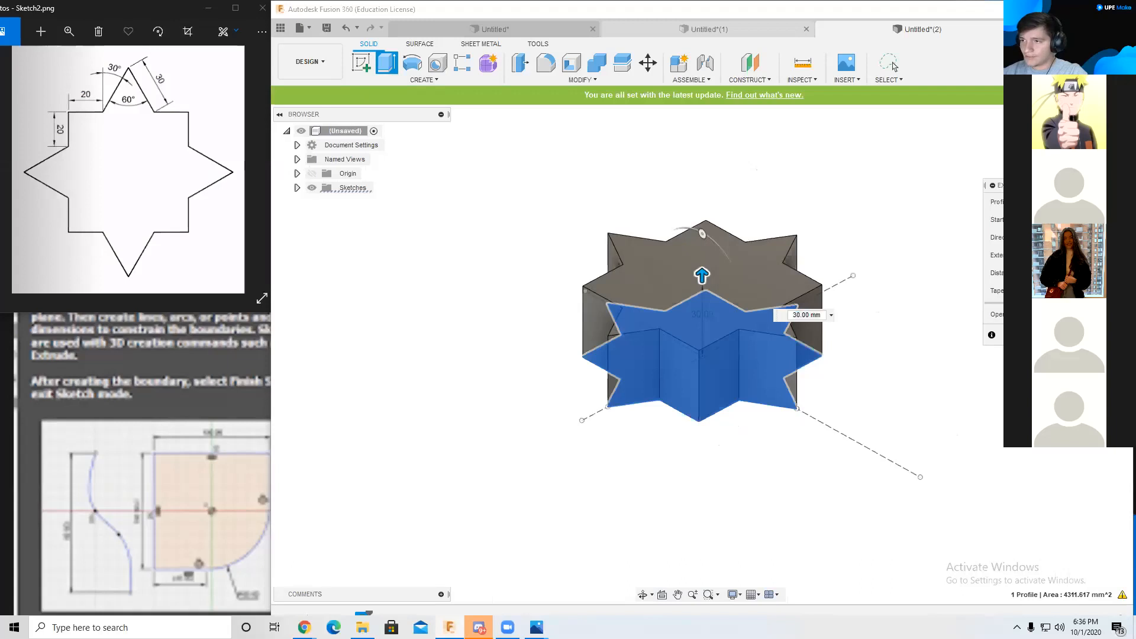
text(20)
key(Return)
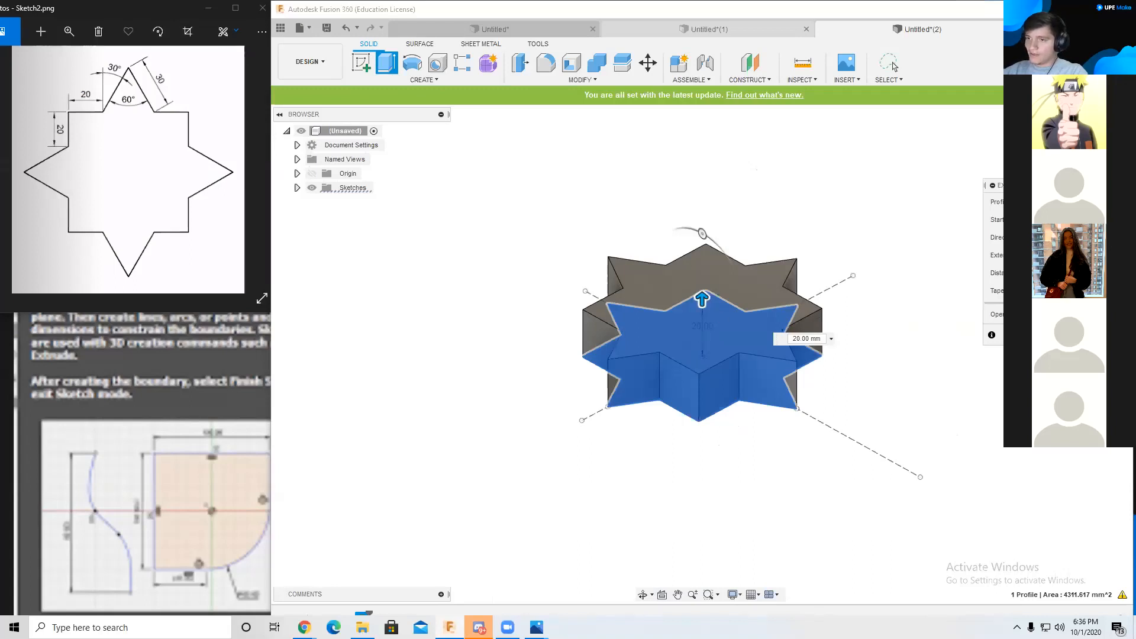
key(Return)
Step: Fillet all edges of the star's top face with a 7.5 mm radius
click(553, 64)
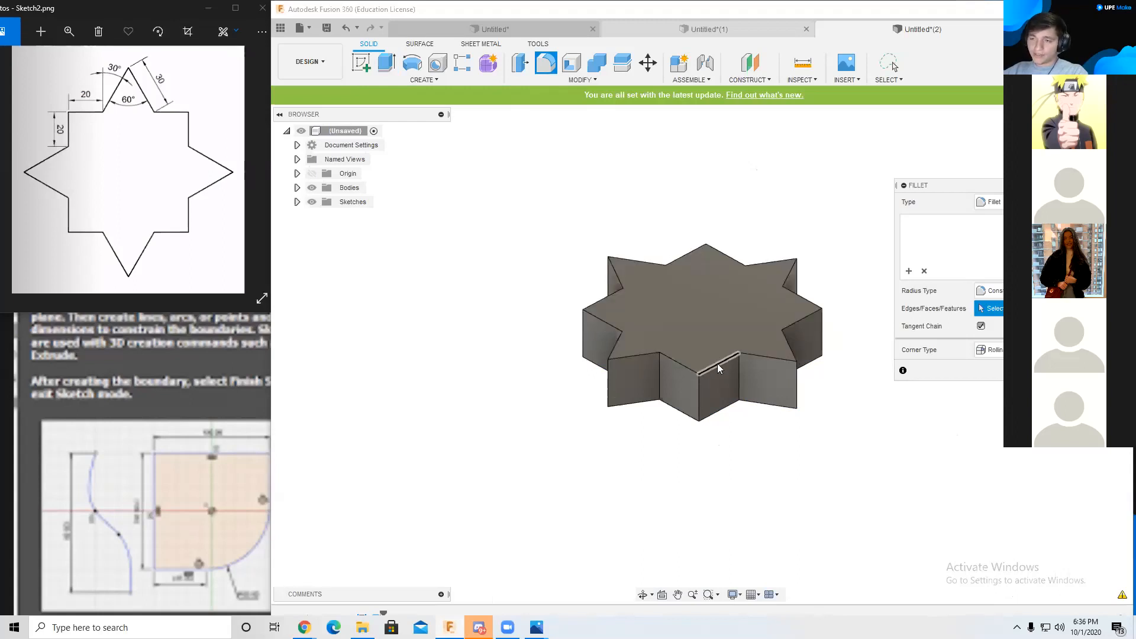
click(702, 306)
drag(611, 266, 613, 279)
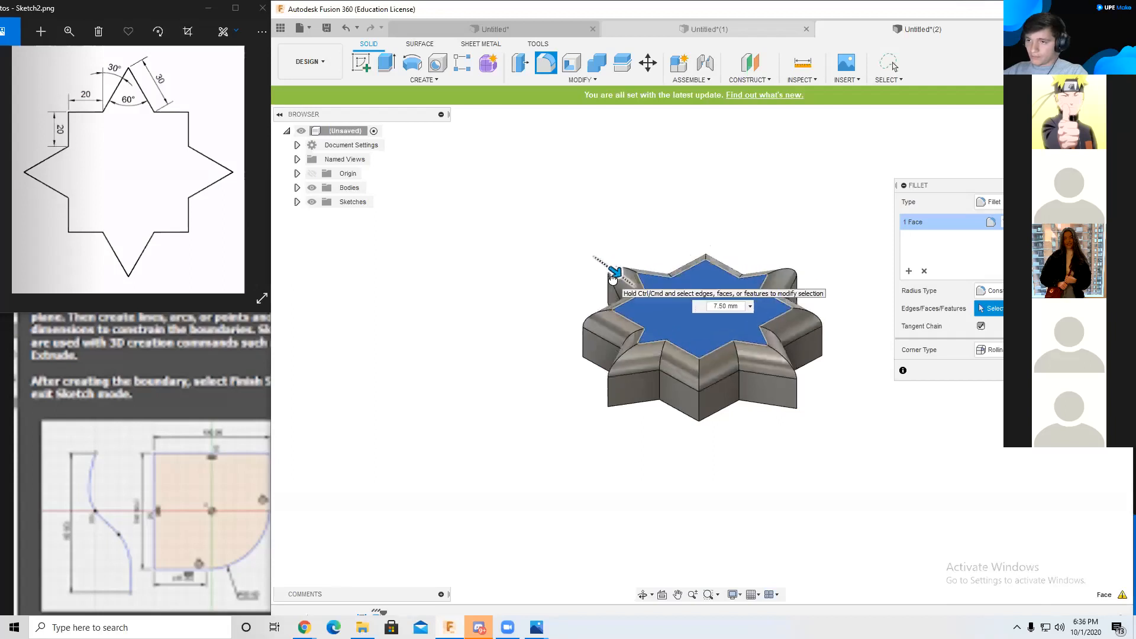
click(719, 307)
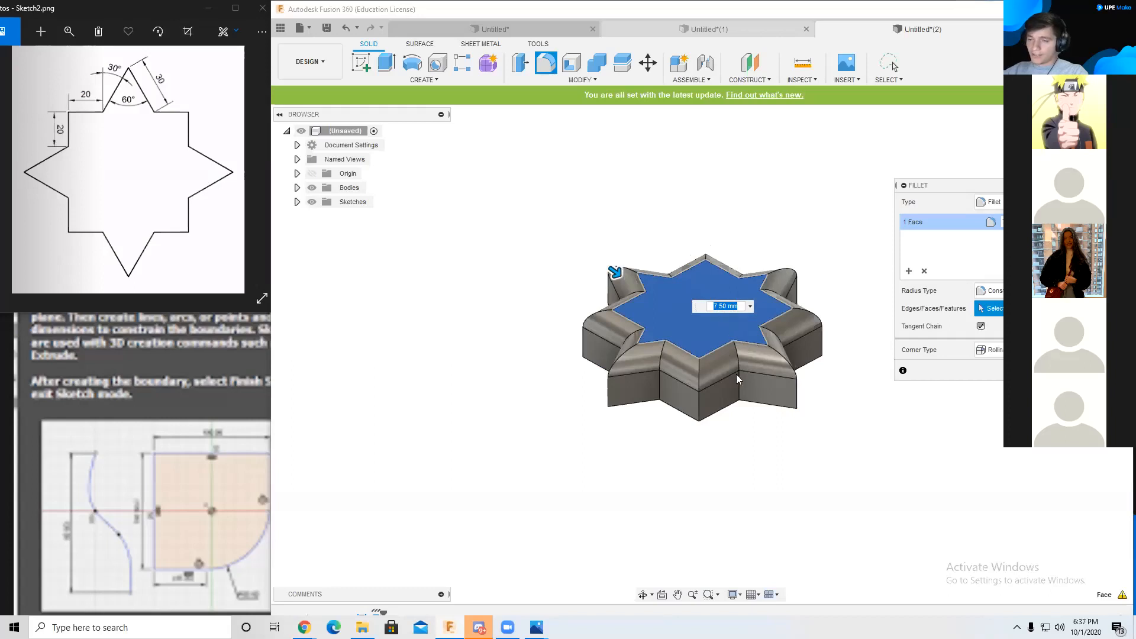
key(Return)
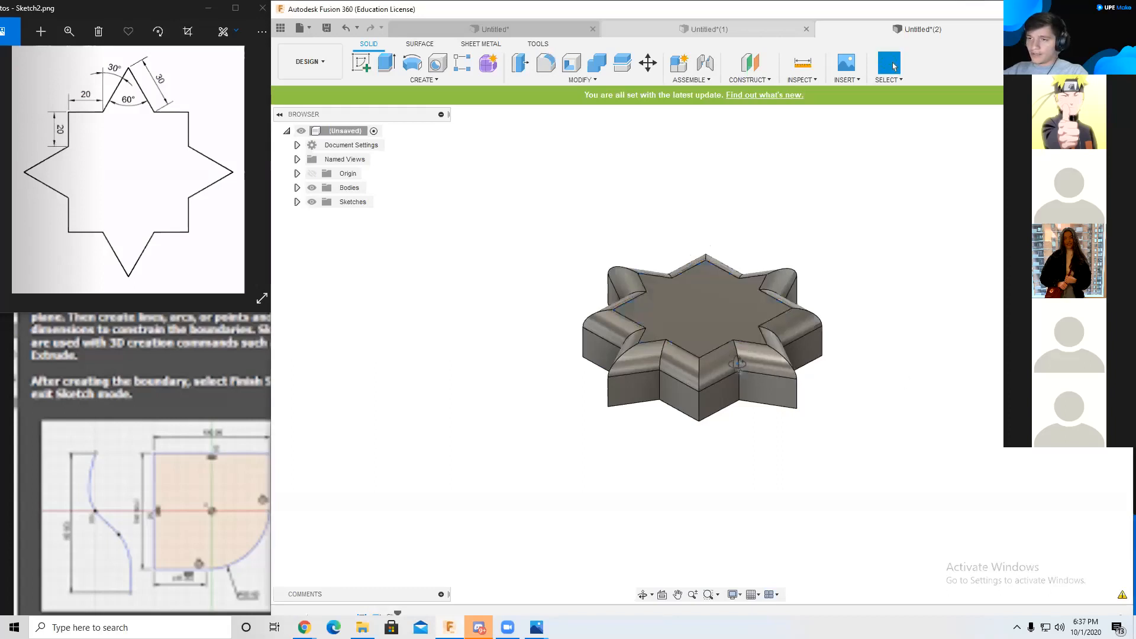
Step: Fillet all edges of the star's flat underside face with a 7.5 mm radius
shift+middle_drag(738, 364, 749, 253)
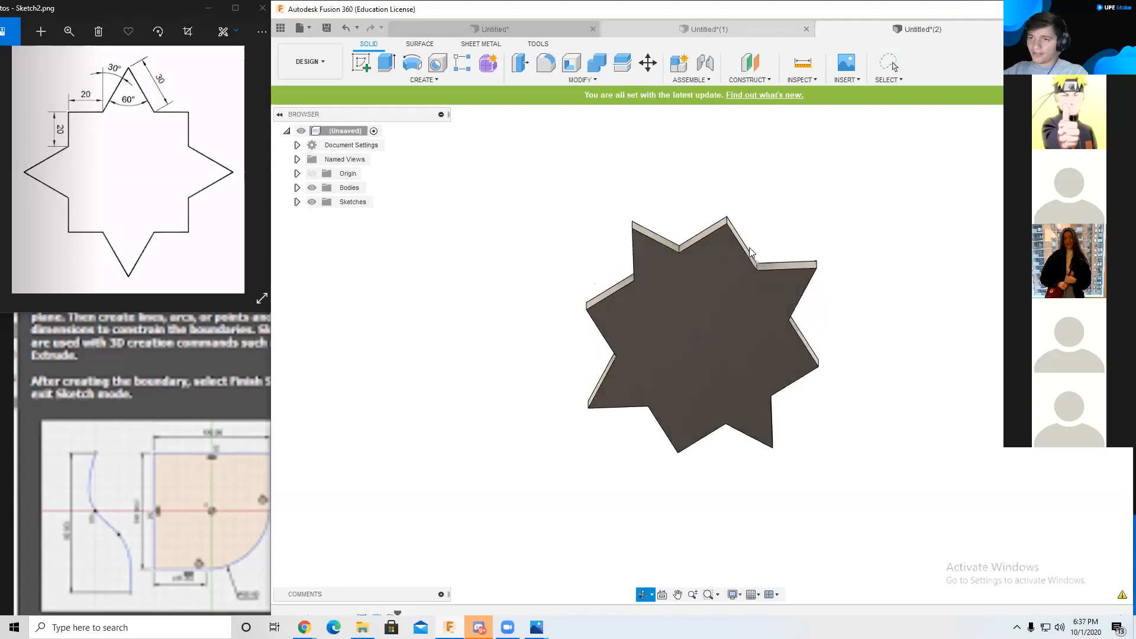
click(545, 62)
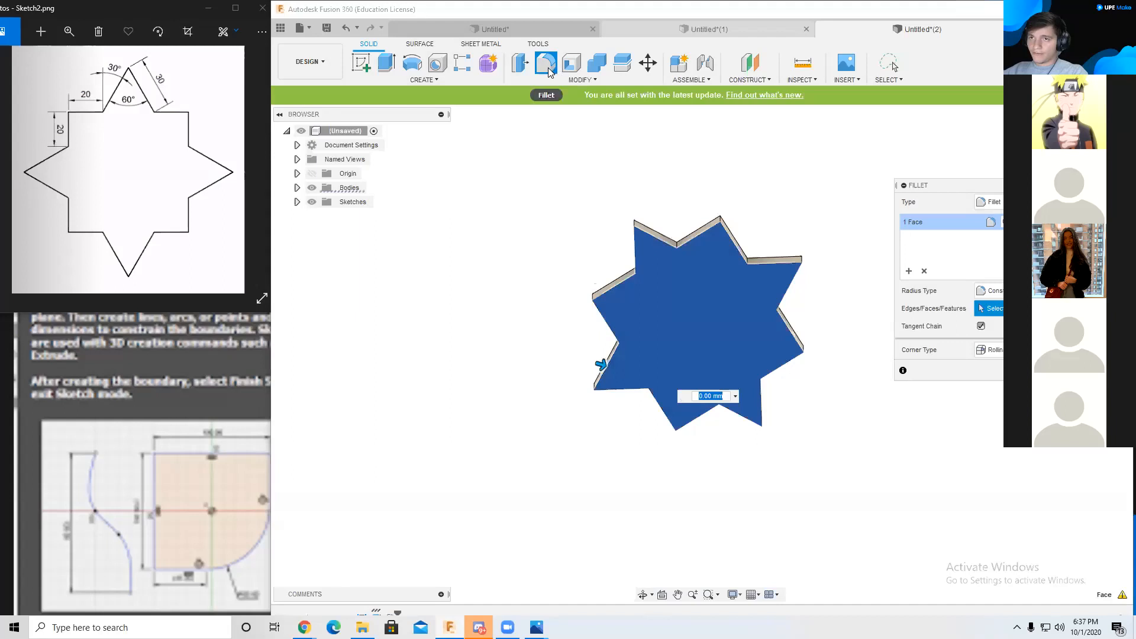
text(7.5)
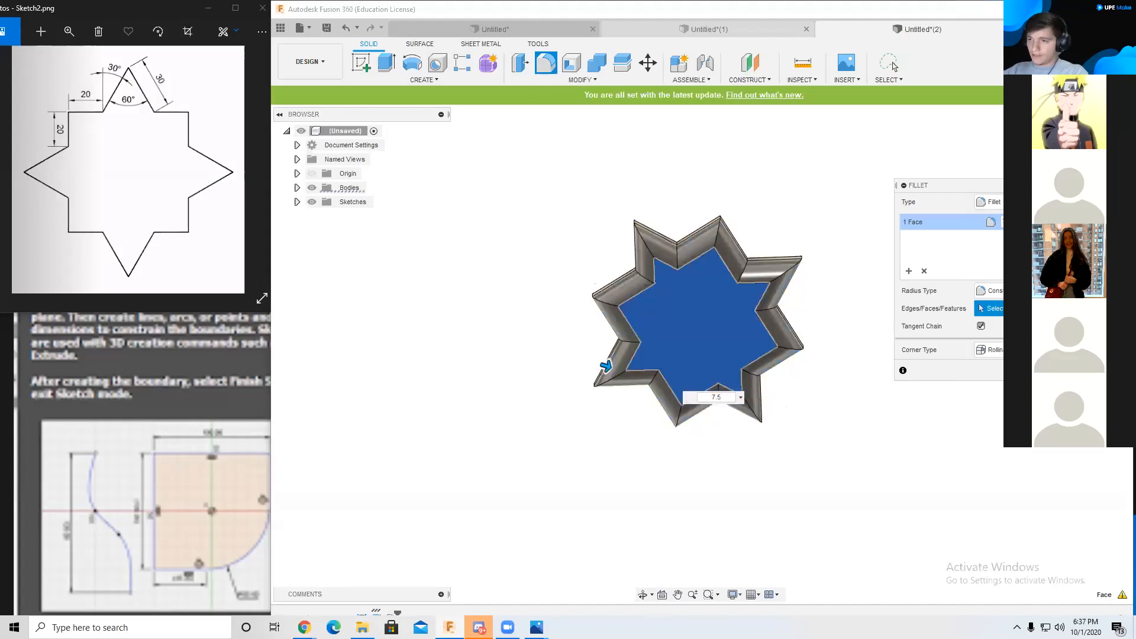
key(Return)
Step: Start a hole on the star's flat face and snap its centre to the middle point of the star
shift+middle_drag(862, 317, 837, 391)
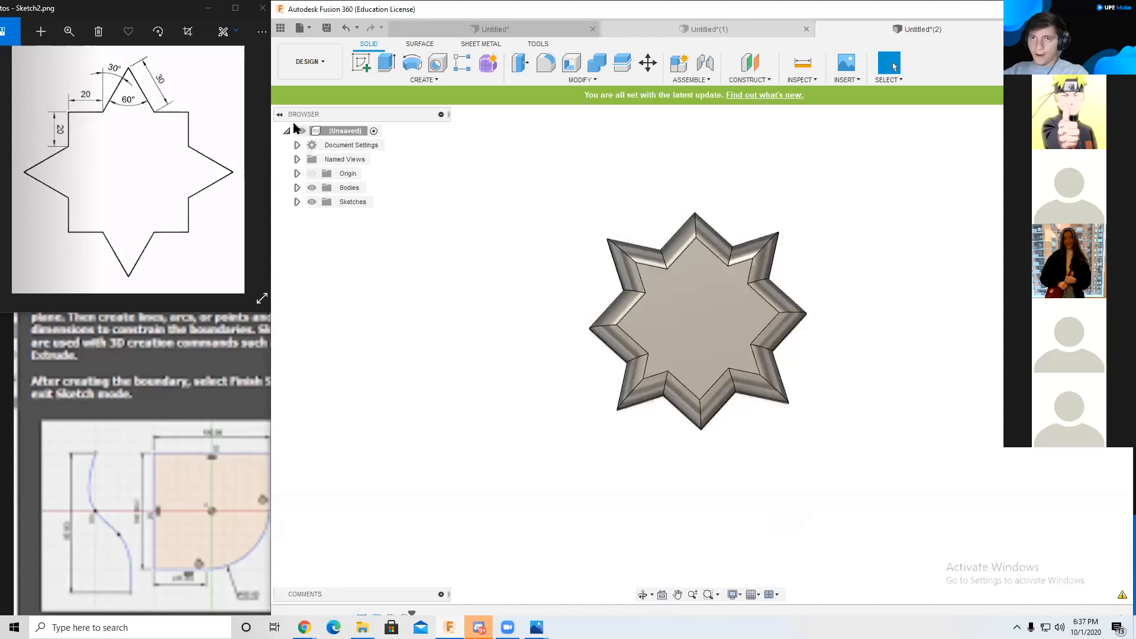
click(443, 79)
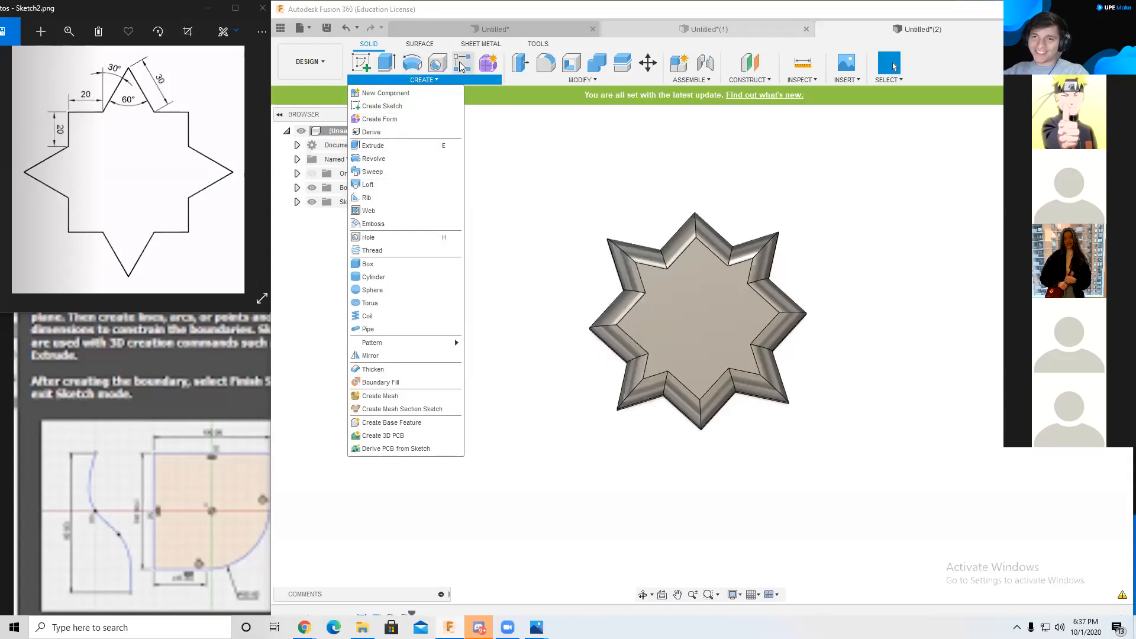
click(441, 67)
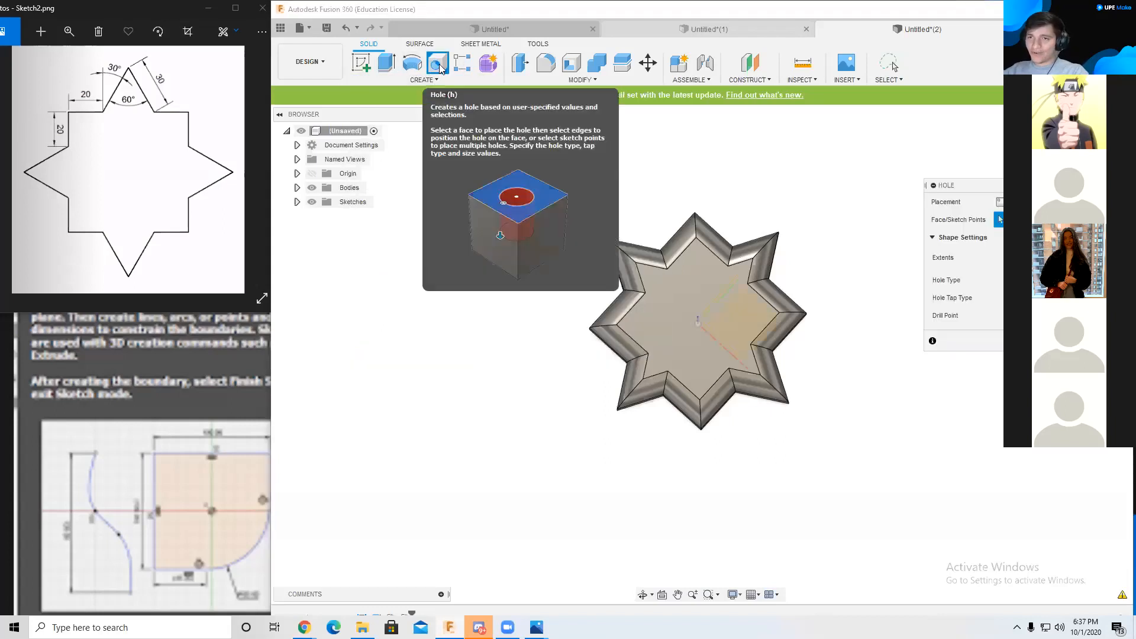
click(696, 326)
mouse_move(744, 311)
shift+middle_down()
mouse_move(747, 343)
mouse_move(742, 298)
shift+middle_up()
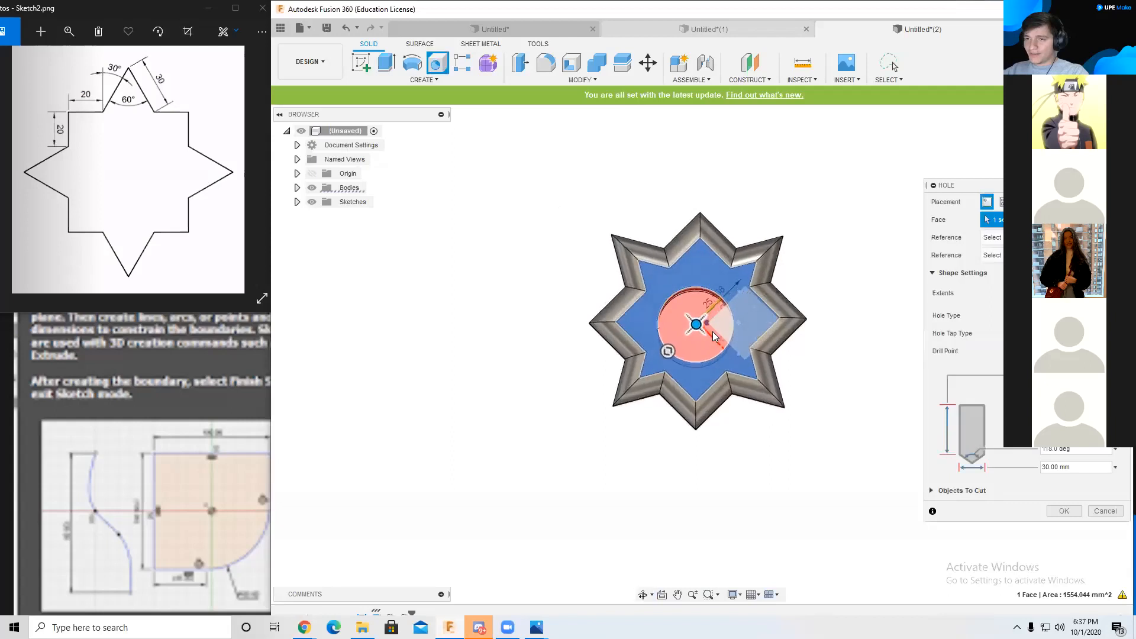
mouse_move(696, 325)
mouse_down()
mouse_move(708, 316)
mouse_move(686, 326)
mouse_move(718, 309)
mouse_move(699, 317)
mouse_up()
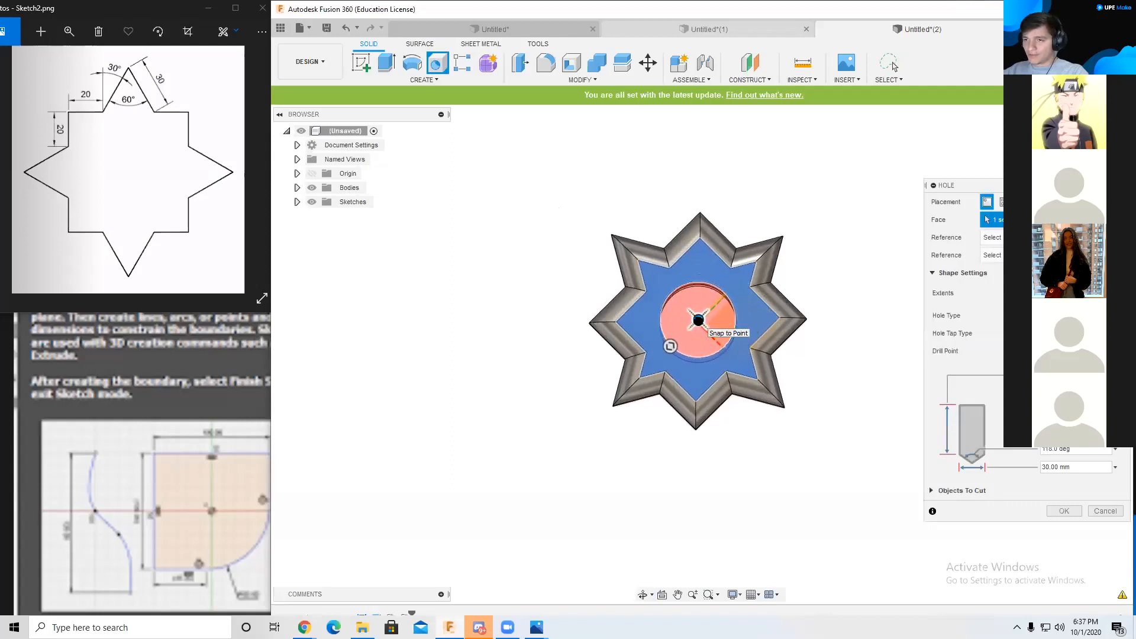
shift+middle_drag(725, 276, 704, 338)
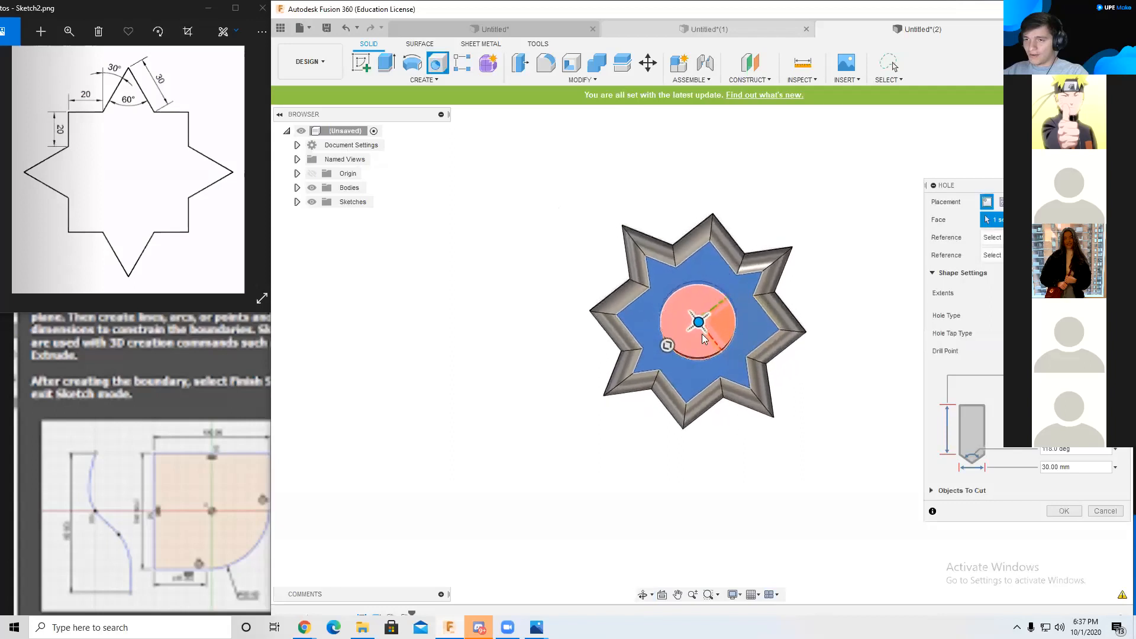
Step: Set the central hole's diameter to 40 mm and cut it through the star
drag(667, 347, 651, 367)
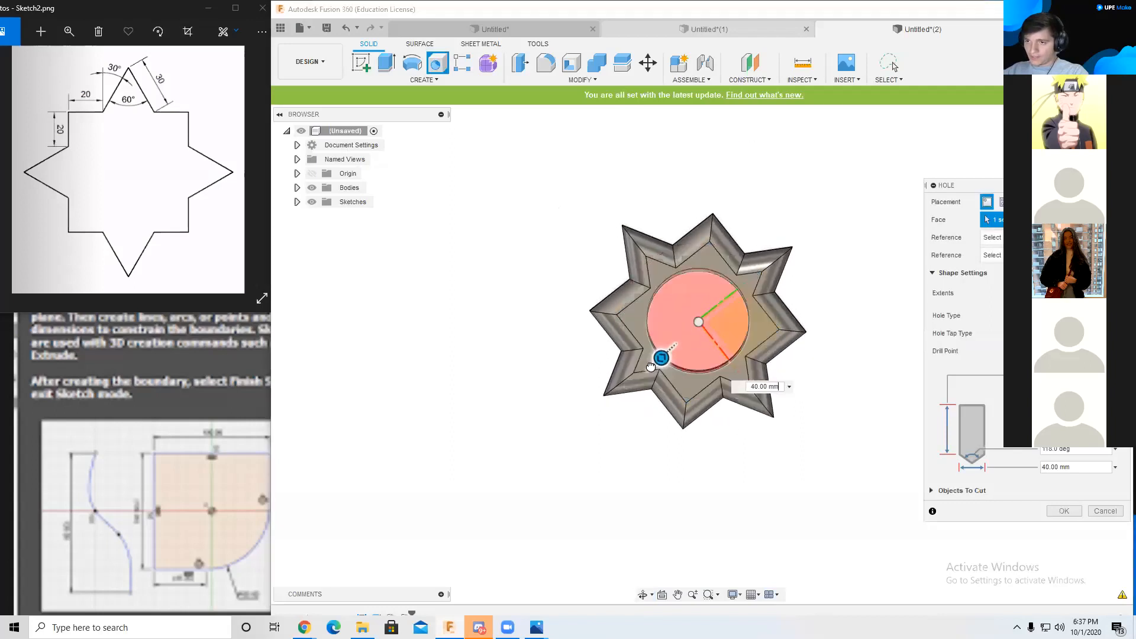
shift+middle_drag(678, 371, 704, 363)
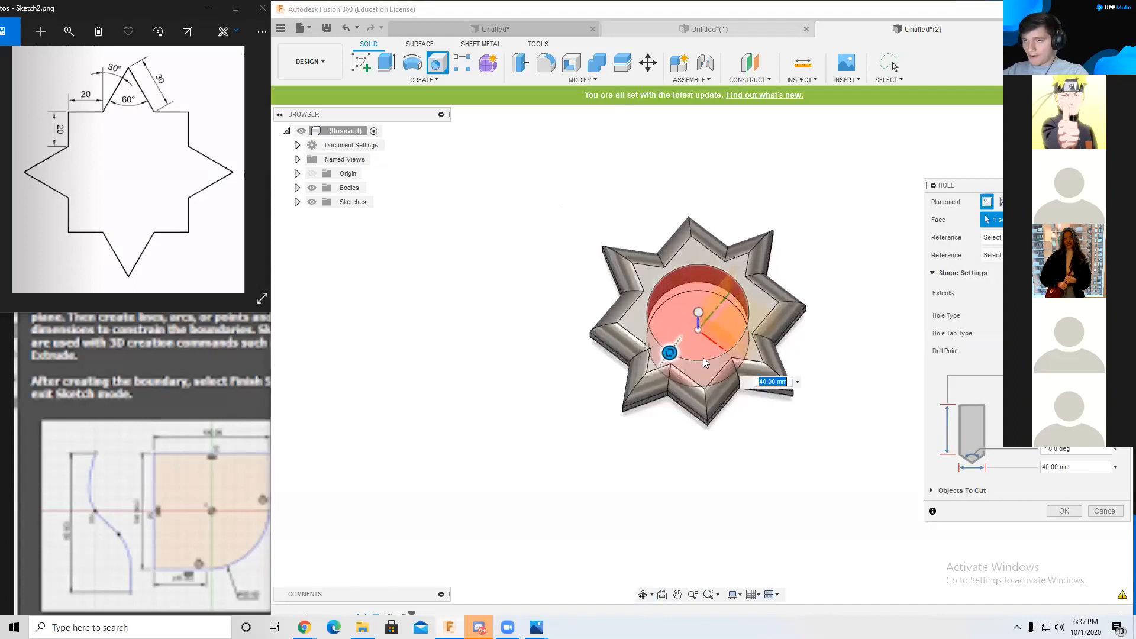
drag(669, 355, 655, 373)
shift+middle_drag(664, 361, 775, 373)
drag(697, 392, 715, 363)
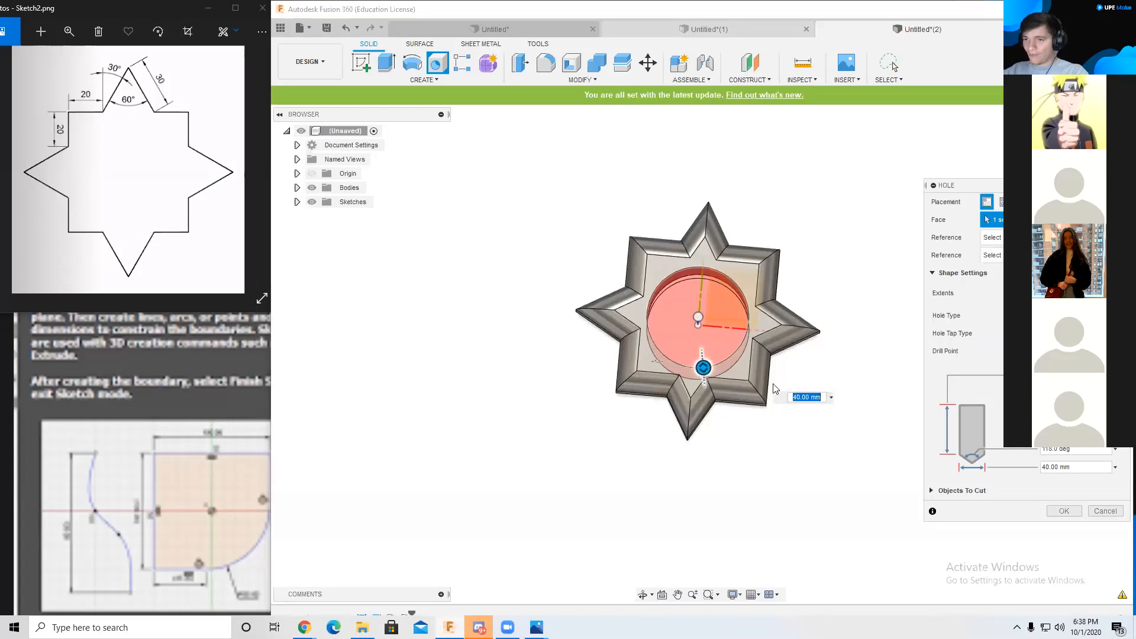
click(1059, 513)
shift+middle_drag(946, 399, 868, 350)
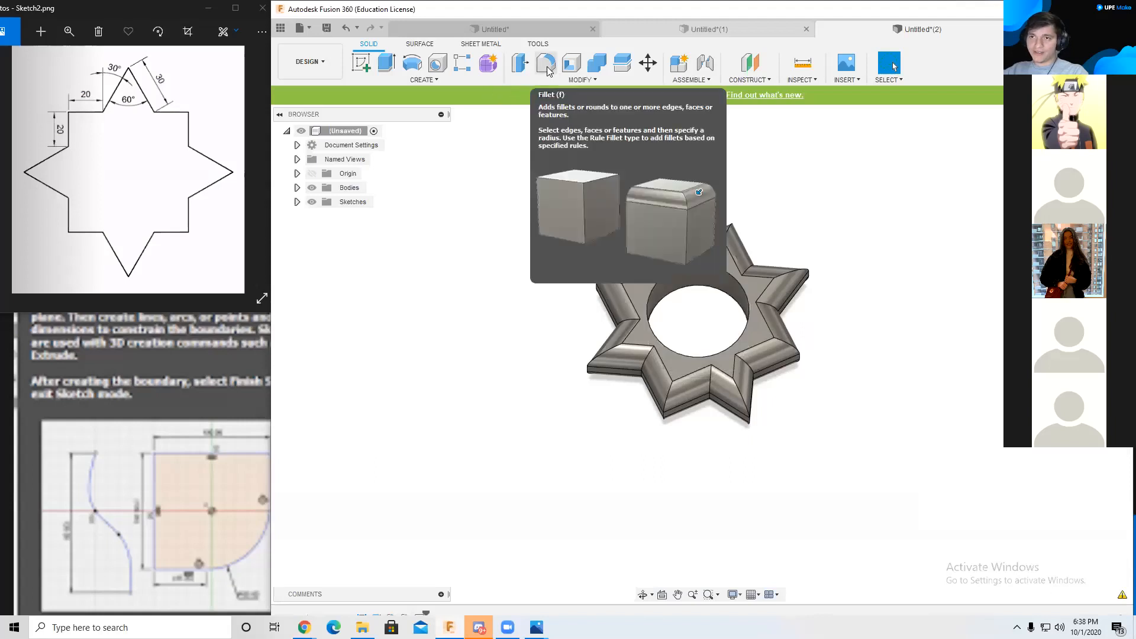
Step: Chamfer both circular edges of the central hole by 10 mm
click(564, 80)
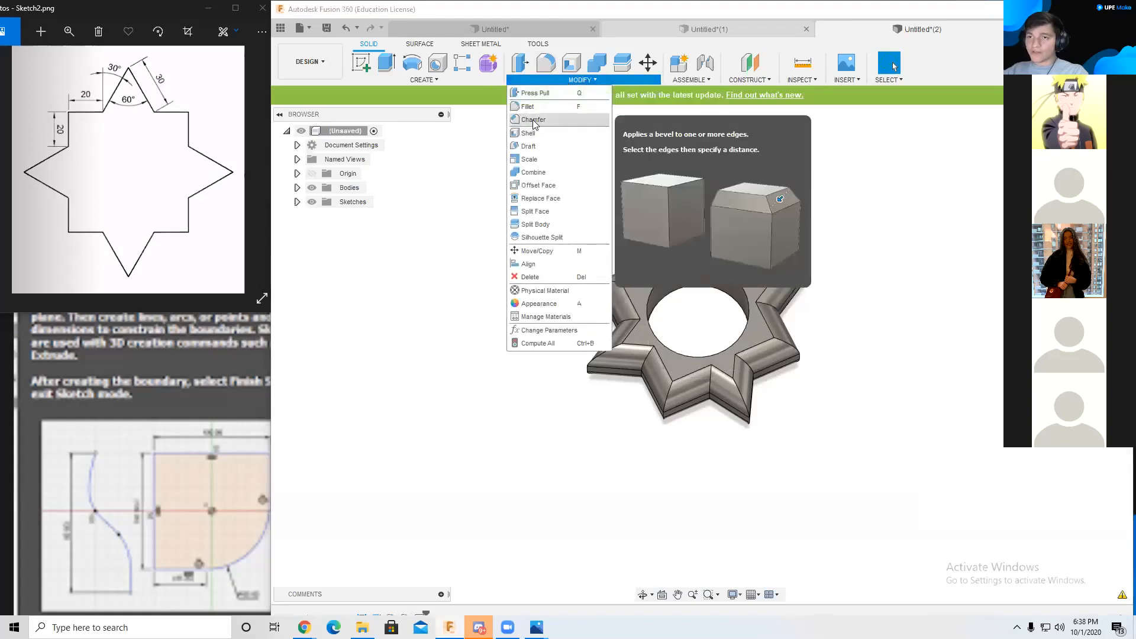
click(550, 120)
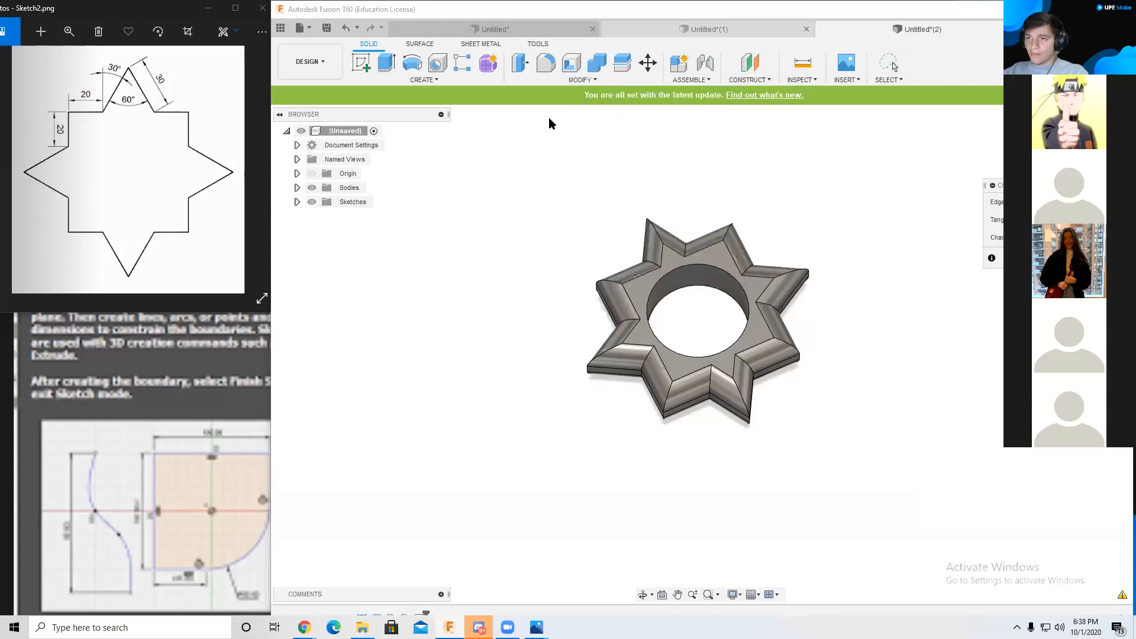
click(702, 266)
click(704, 287)
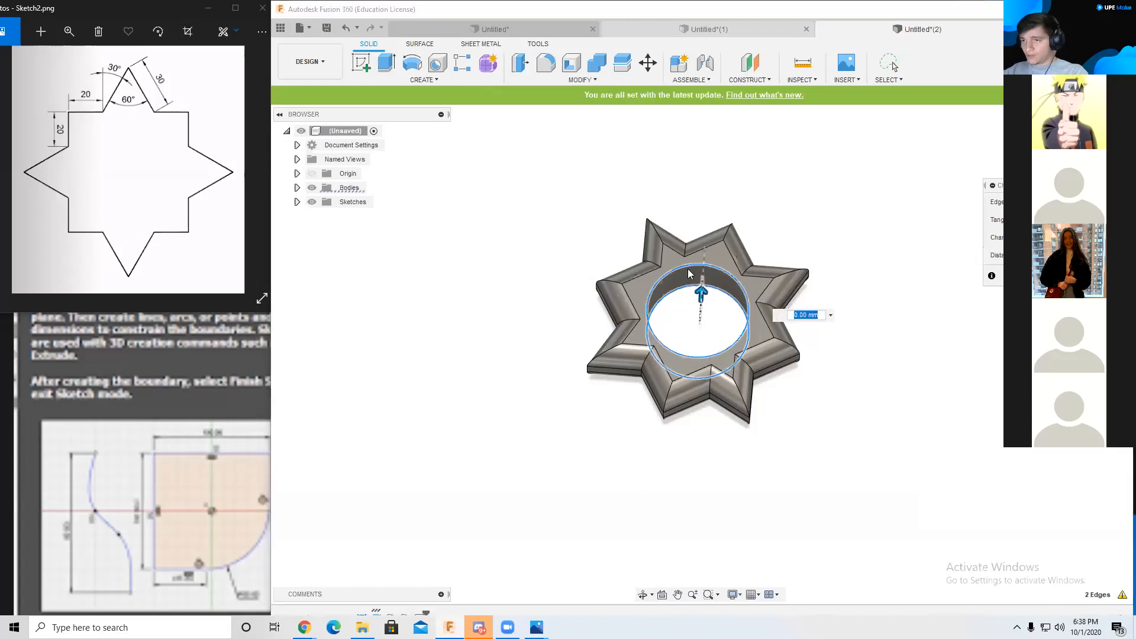
click(593, 80)
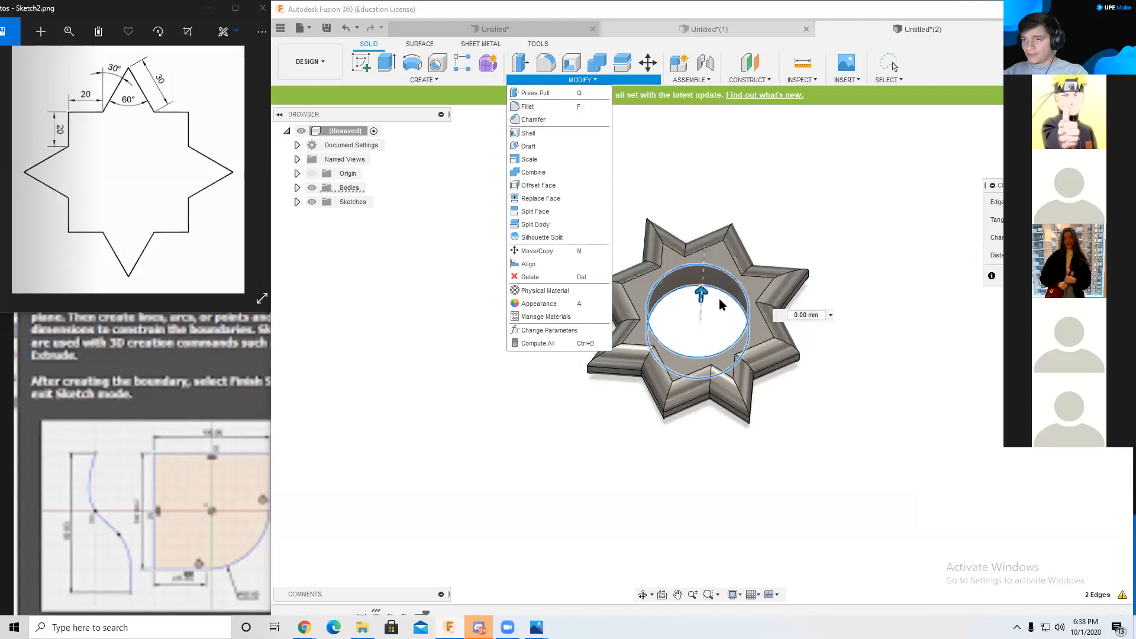
click(701, 293)
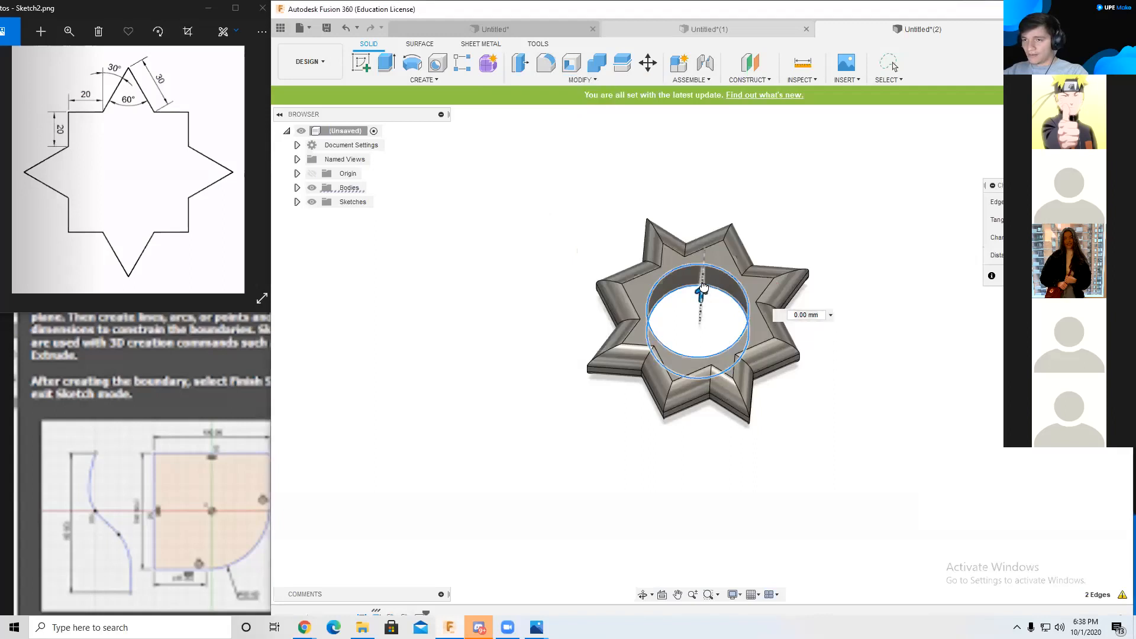
drag(702, 281, 702, 273)
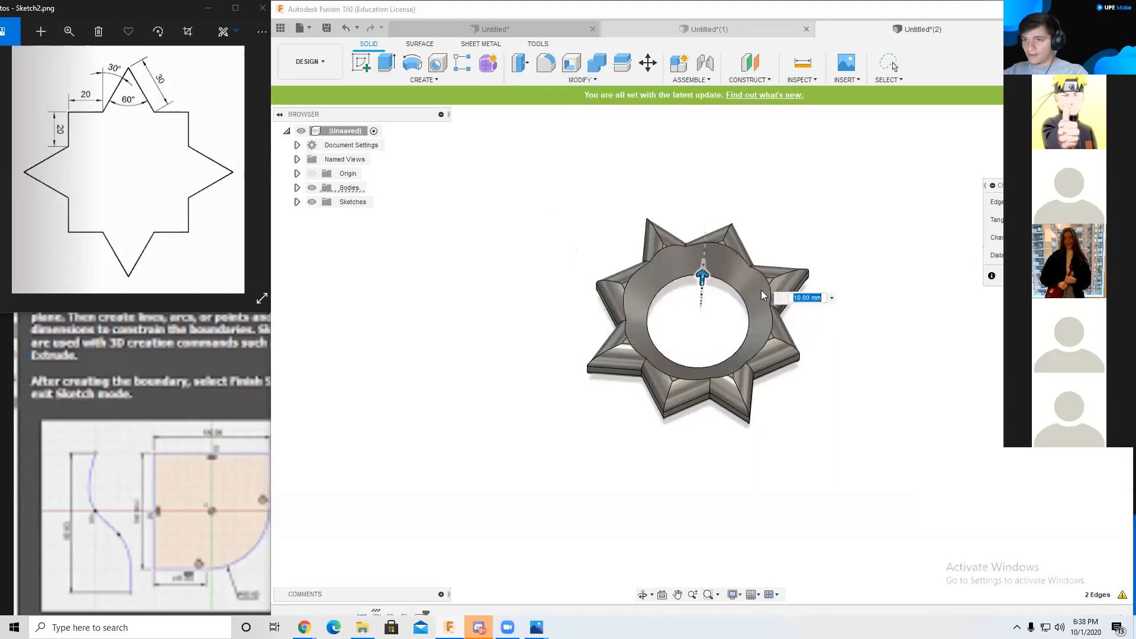
shift+middle_drag(814, 237, 897, 215)
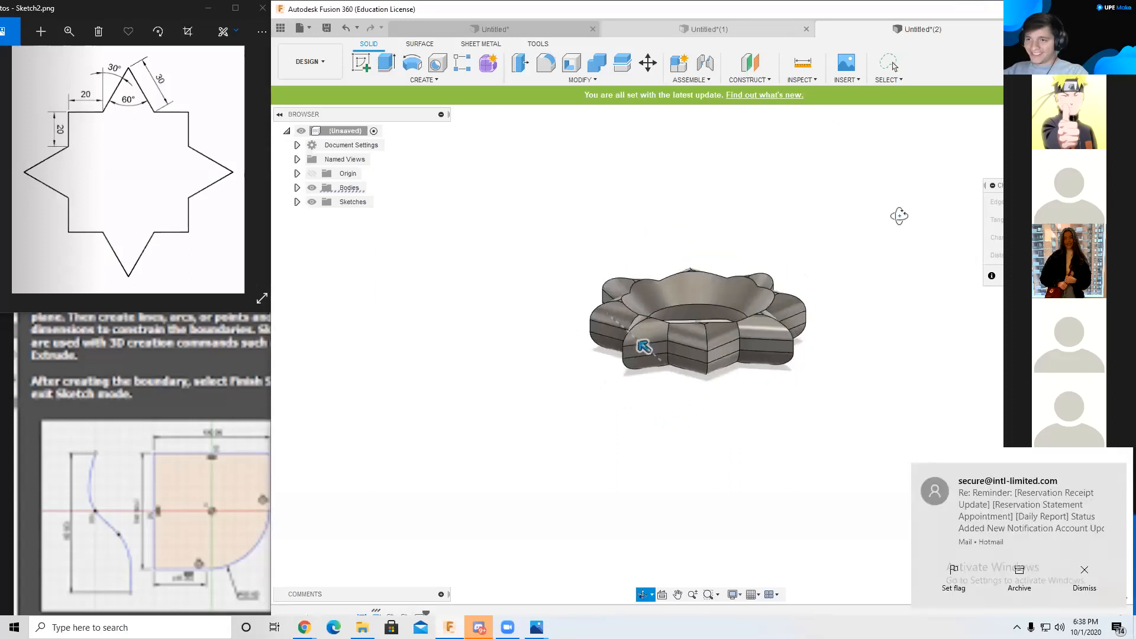
middle_drag(785, 259, 721, 349)
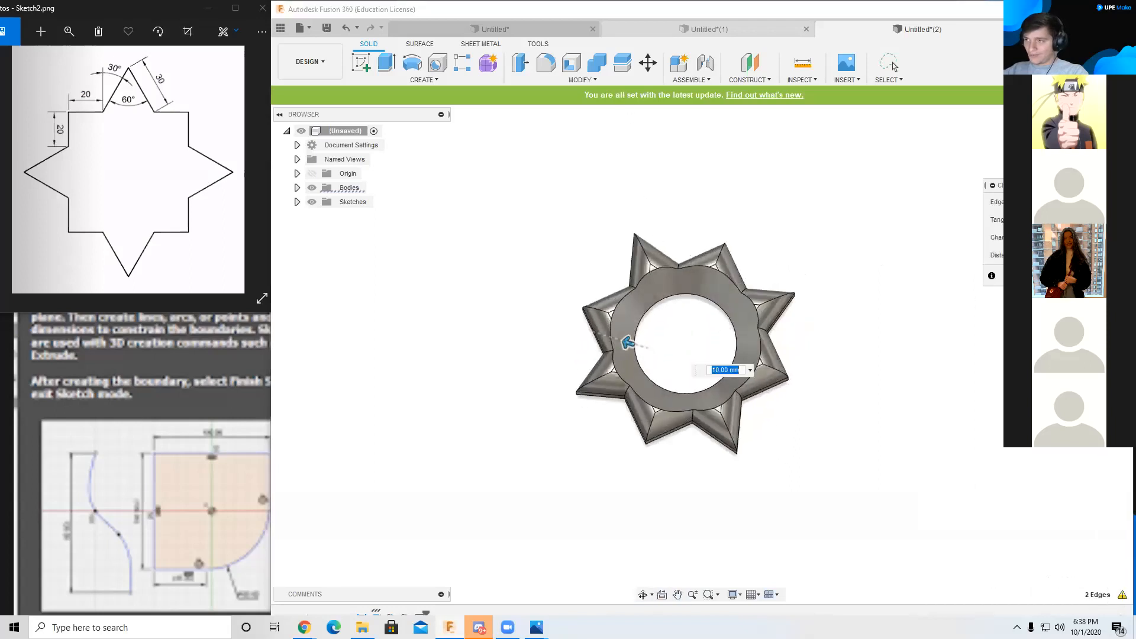
click(892, 64)
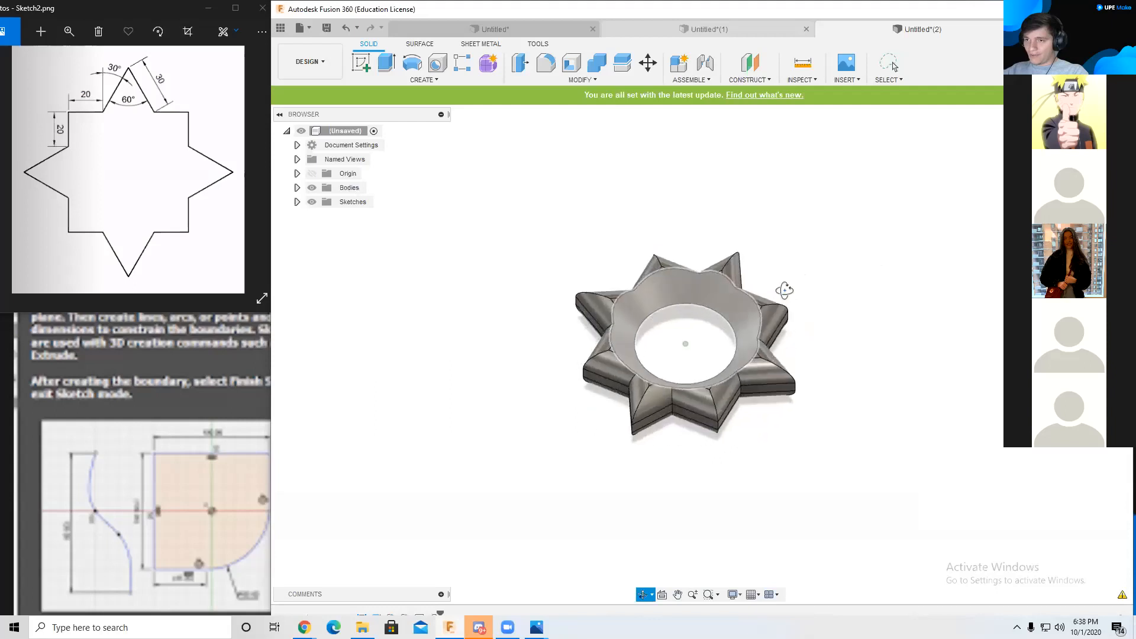
Step: Fillet the inner circular edge where the hole's chamfers meet with a 10 mm radius
shift+middle_drag(730, 330, 708, 256)
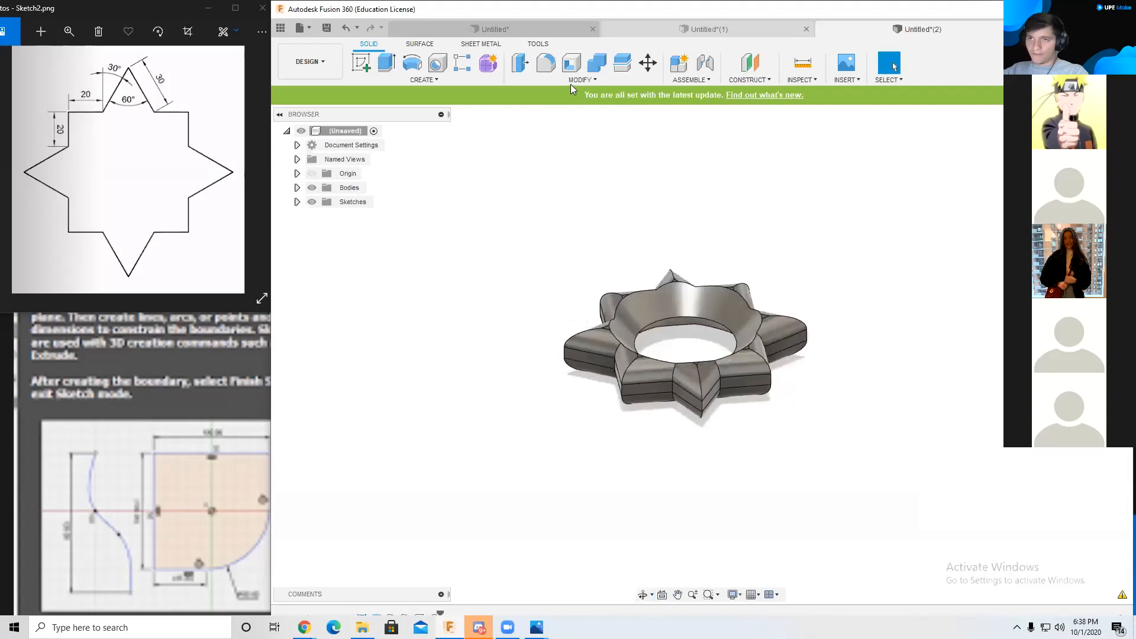
click(554, 69)
click(704, 321)
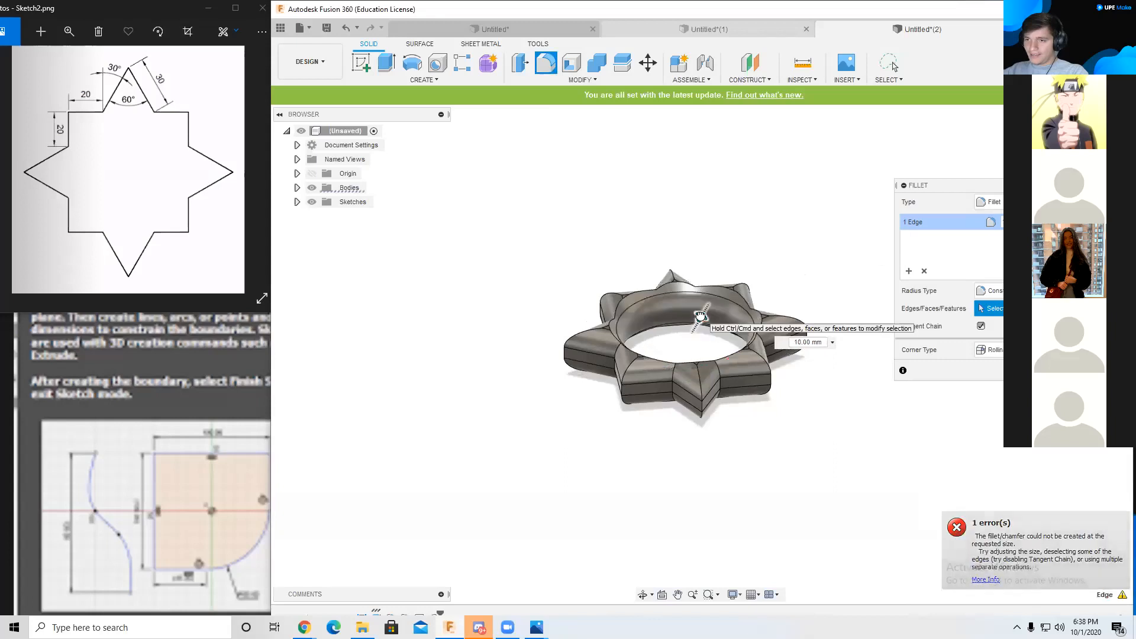
shift+middle_drag(707, 324, 807, 333)
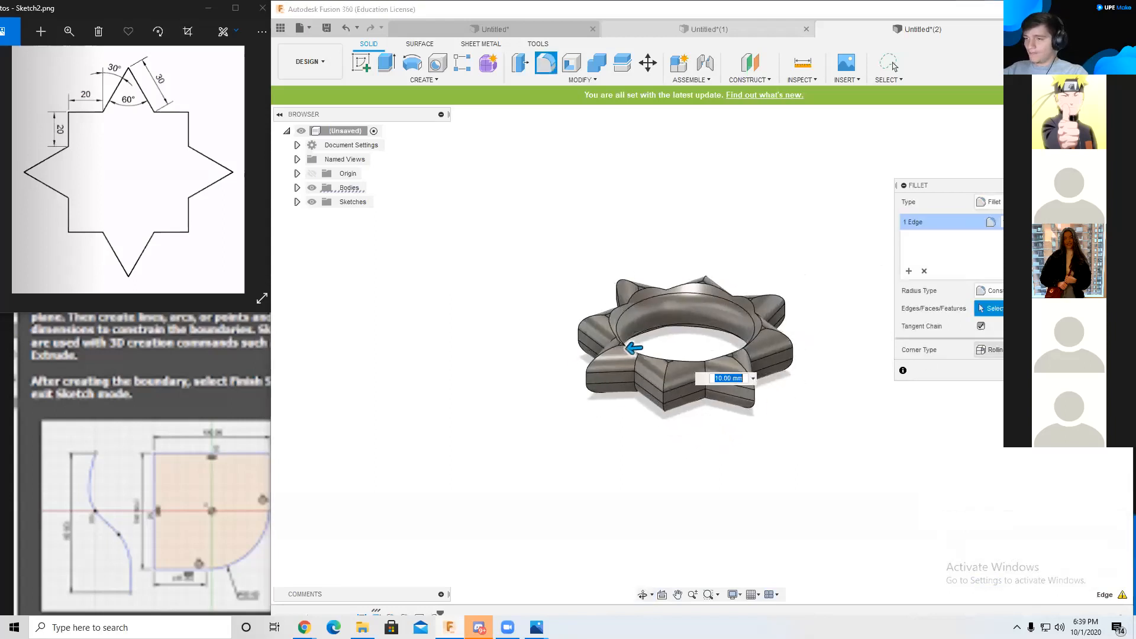
key(Return)
shift+middle_drag(710, 346, 703, 376)
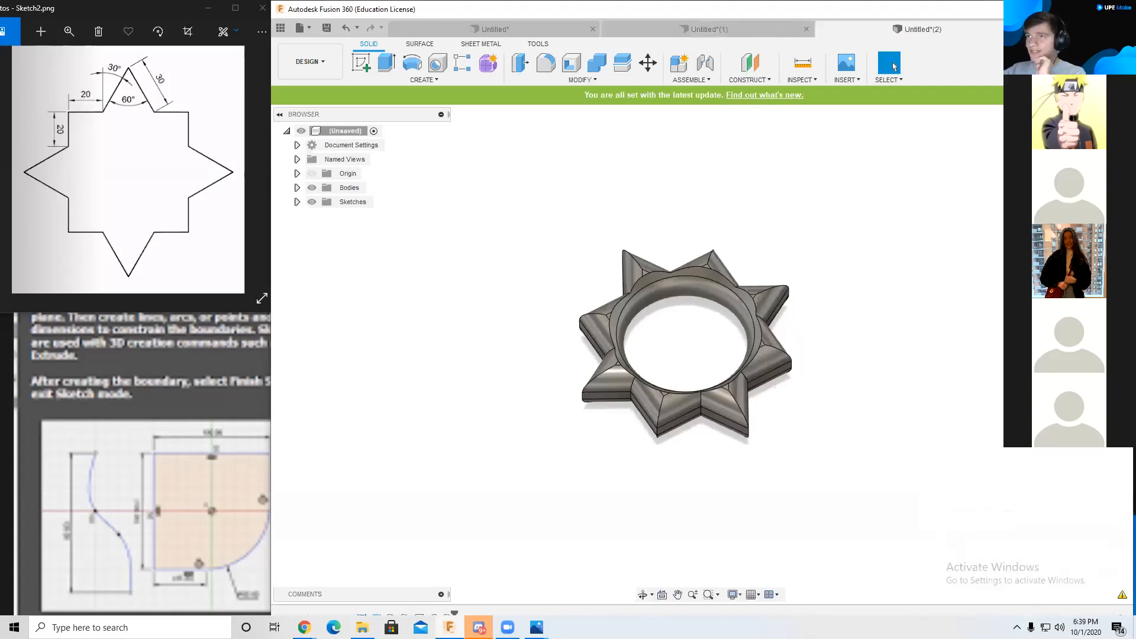
Step: Create a new empty design and show the next reference image, Sketch3.png
key(ctrl+n)
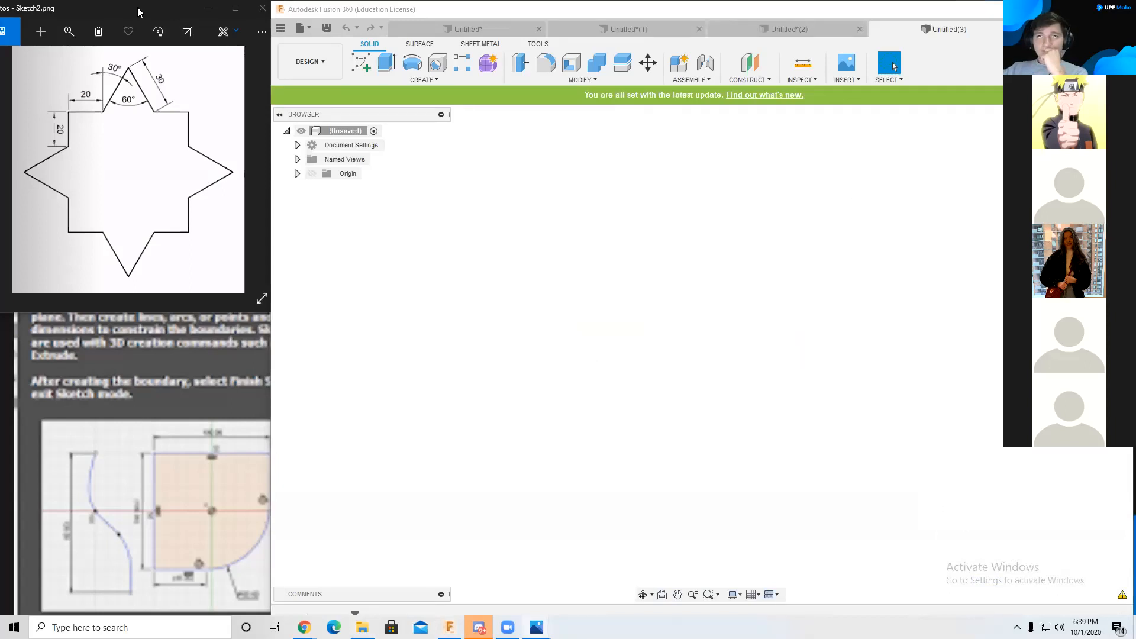
key(Right)
Step: Return to the star design and undo the inner fillet, the chamfer and the central hole
click(814, 27)
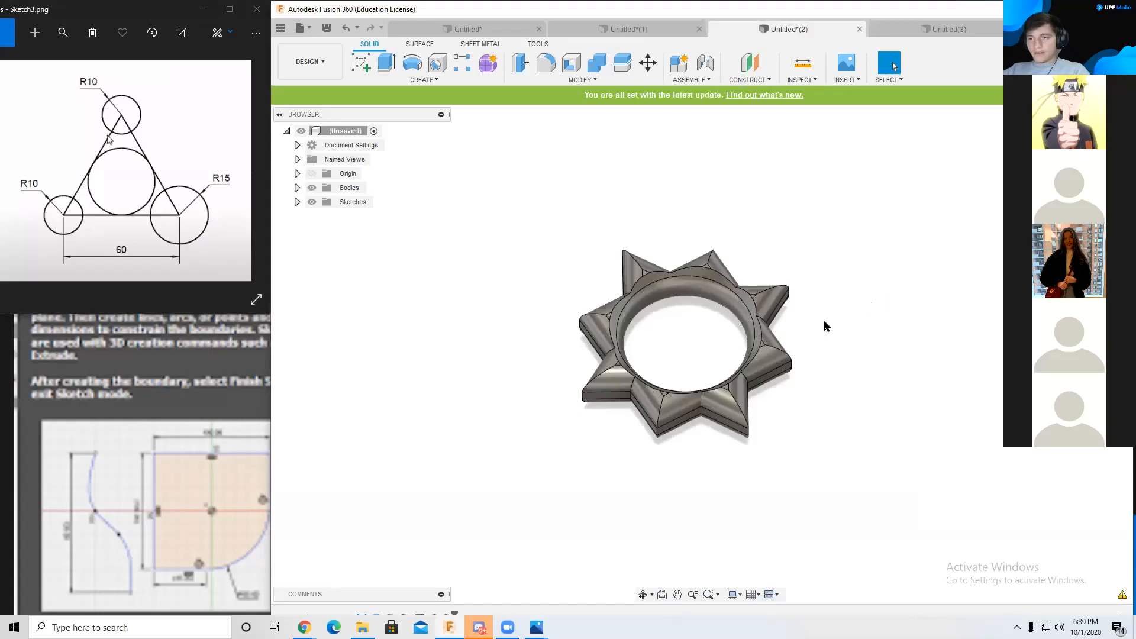
key(ctrl+z)
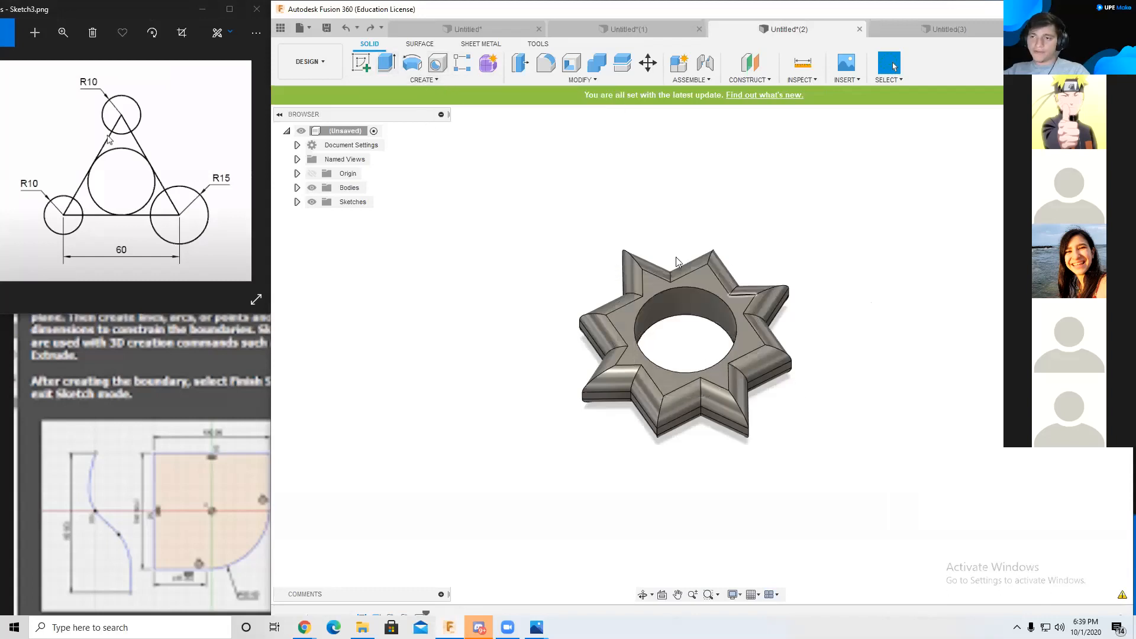
key(ctrl+z)
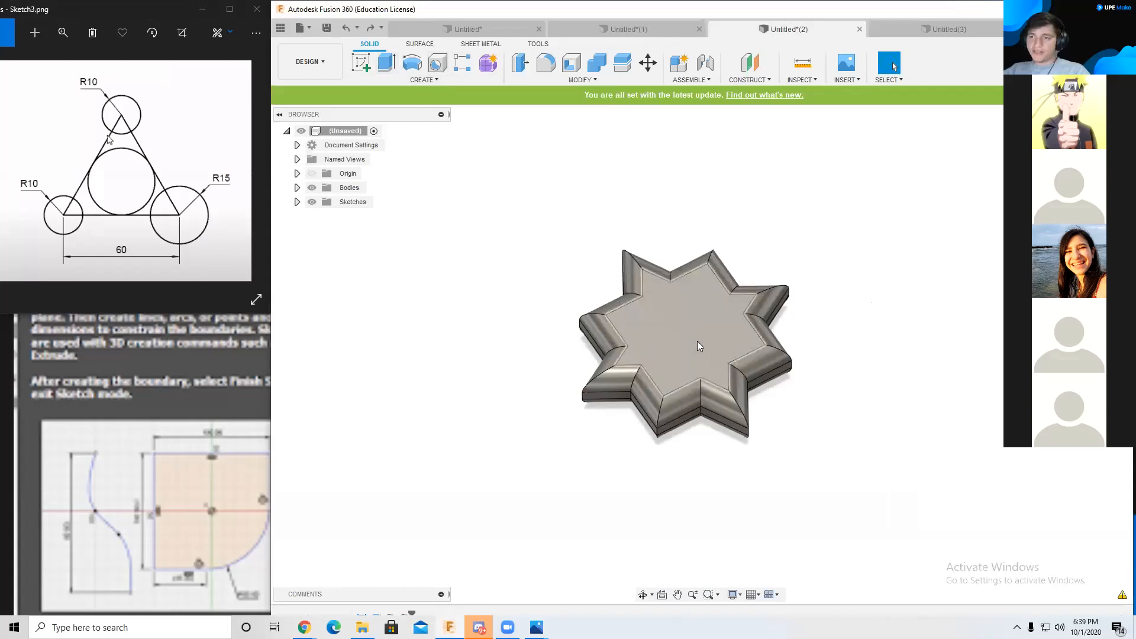
shift+middle_drag(839, 350, 889, 325)
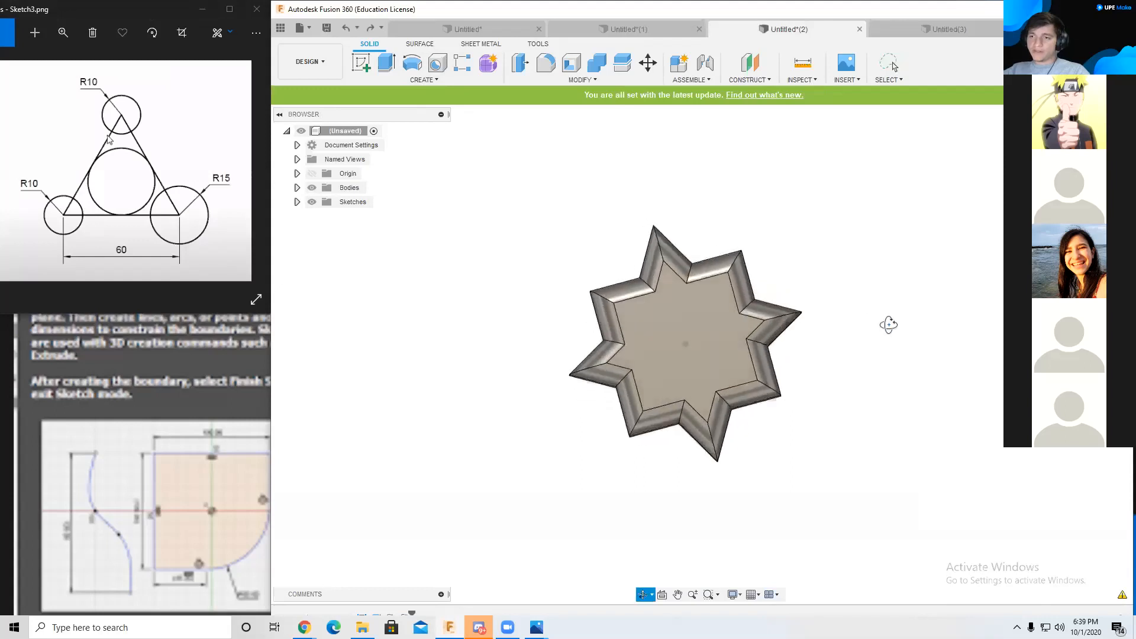
Step: Sketch a closed triangle of three lines on the star's flat face, inside its outline, and finish the sketch
click(362, 64)
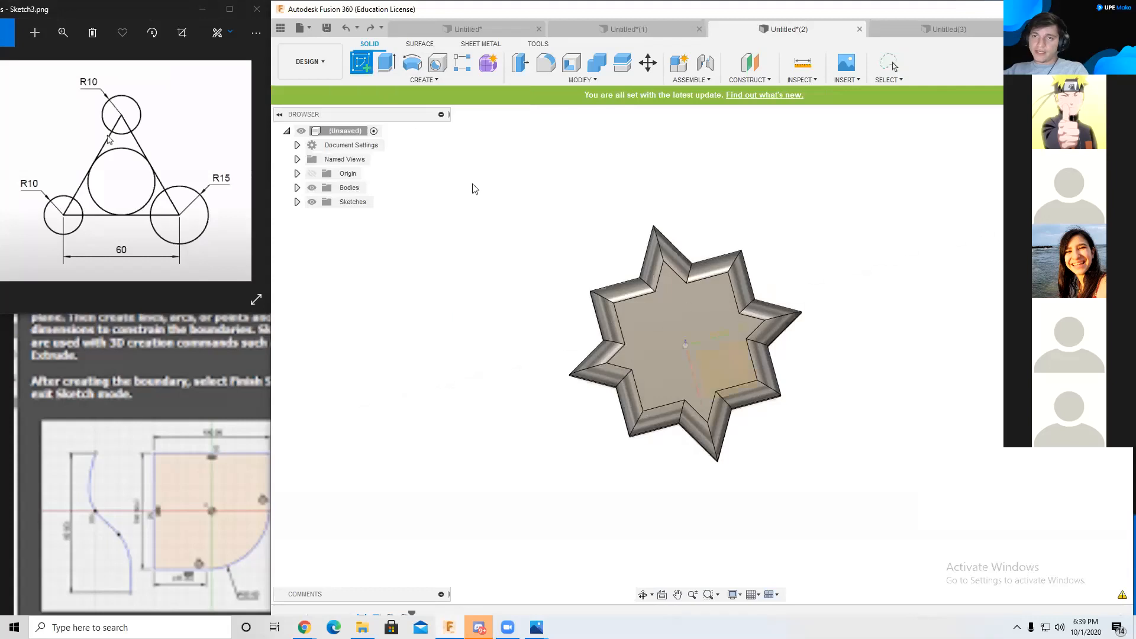
click(679, 324)
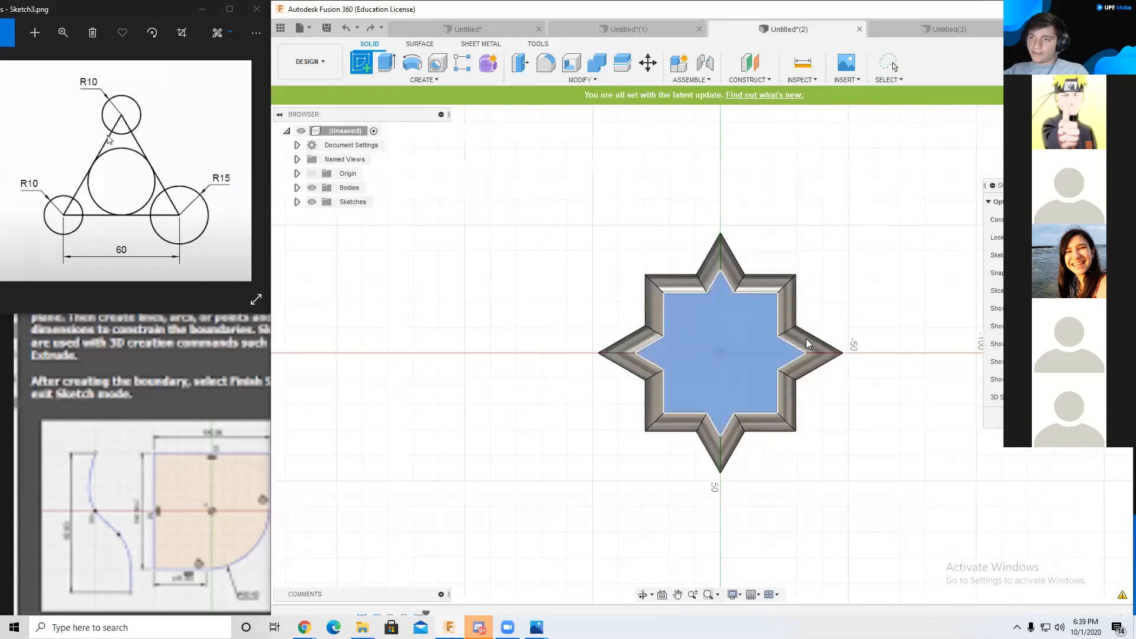
click(428, 79)
mouse_move(416, 132)
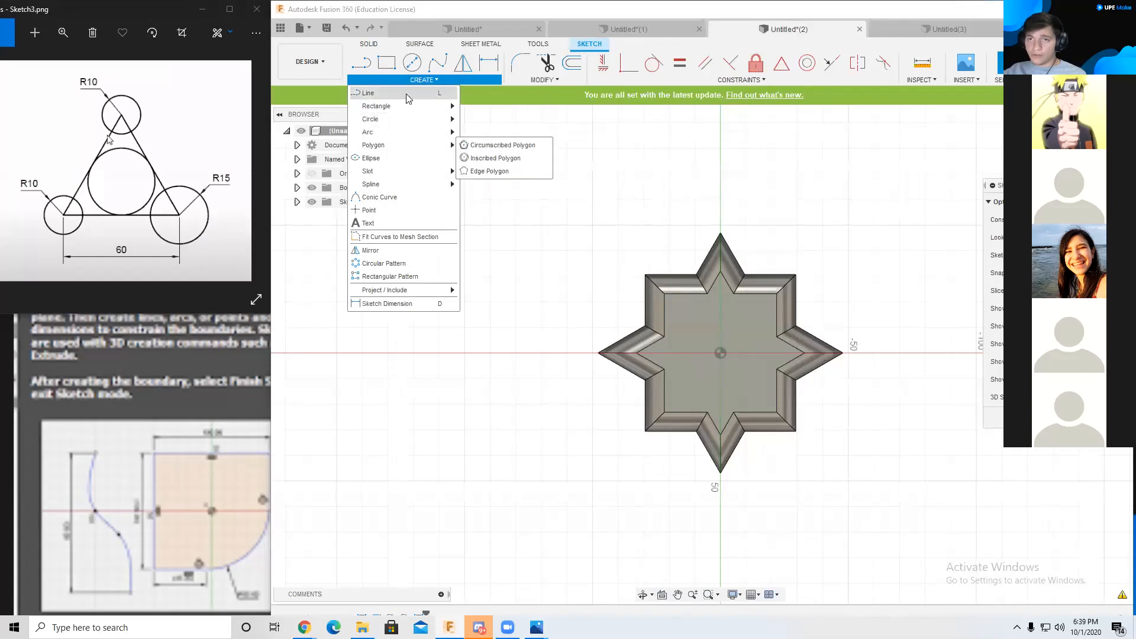
click(390, 96)
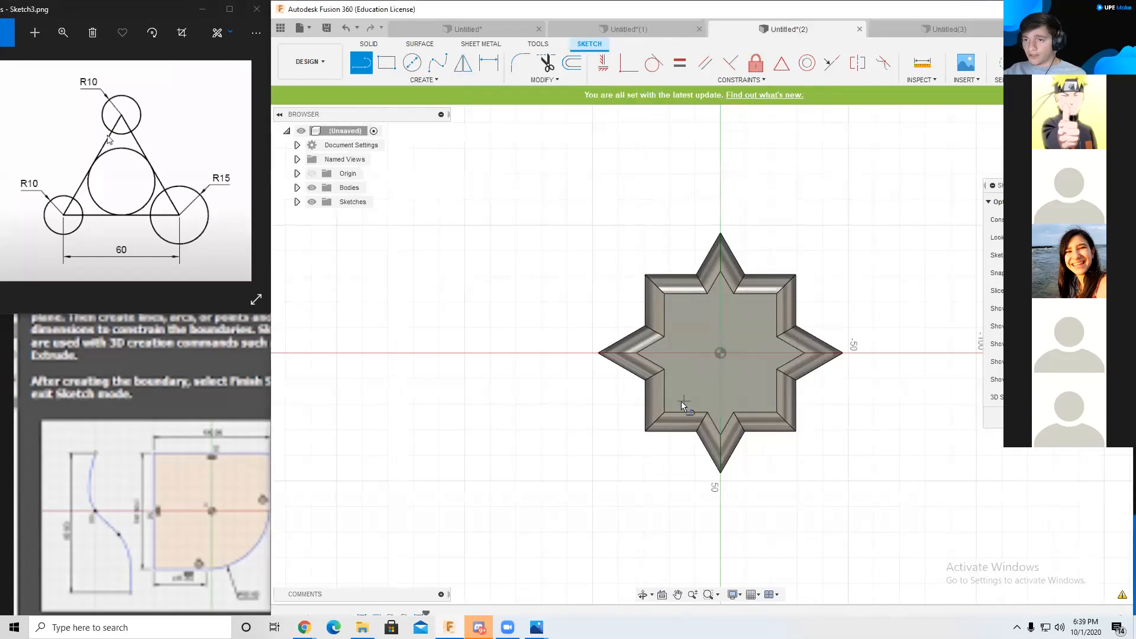
click(665, 402)
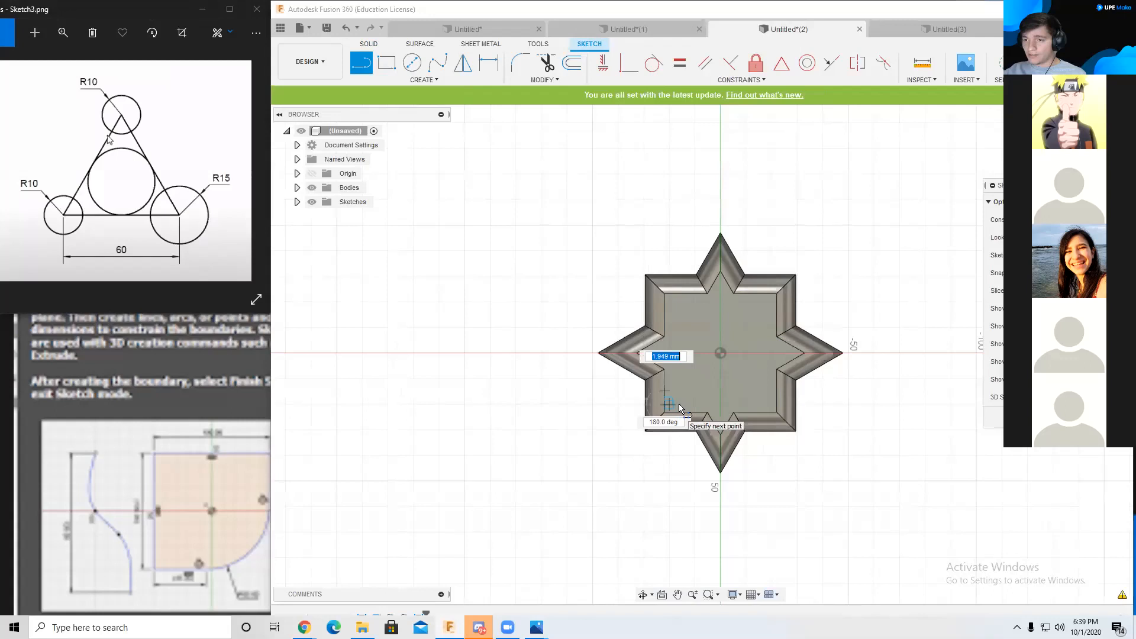
click(771, 405)
click(718, 299)
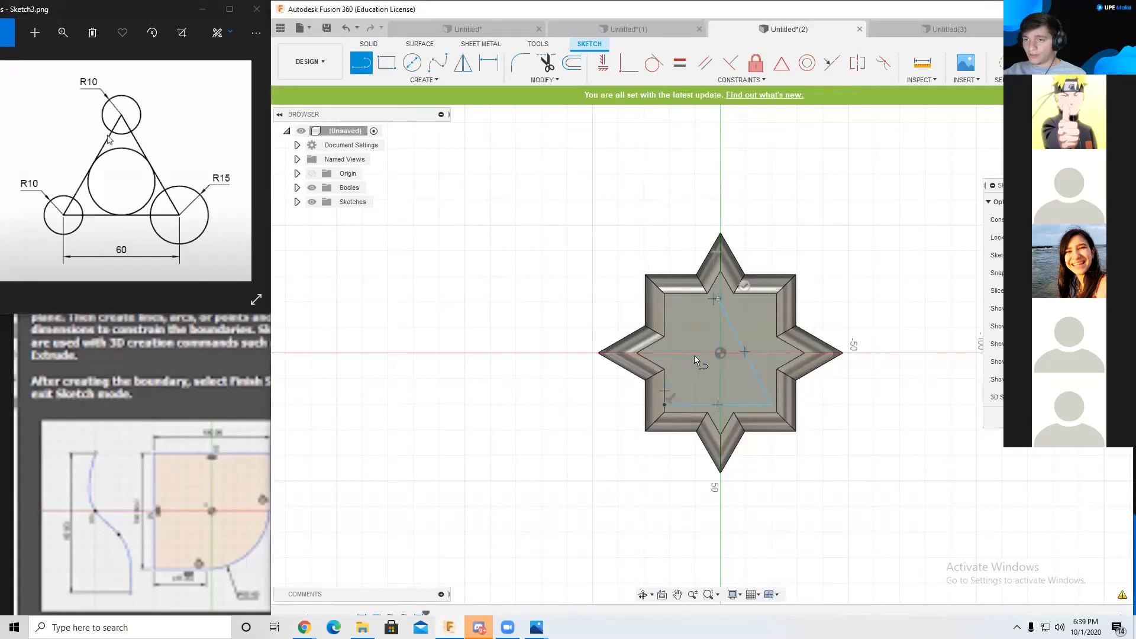
click(664, 406)
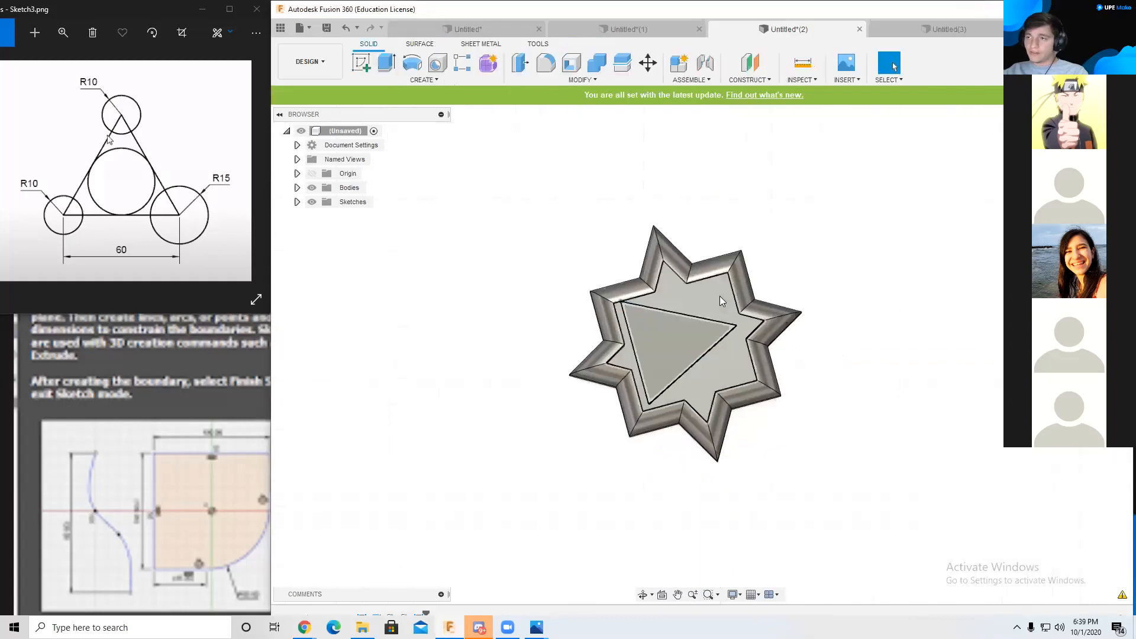
click(395, 63)
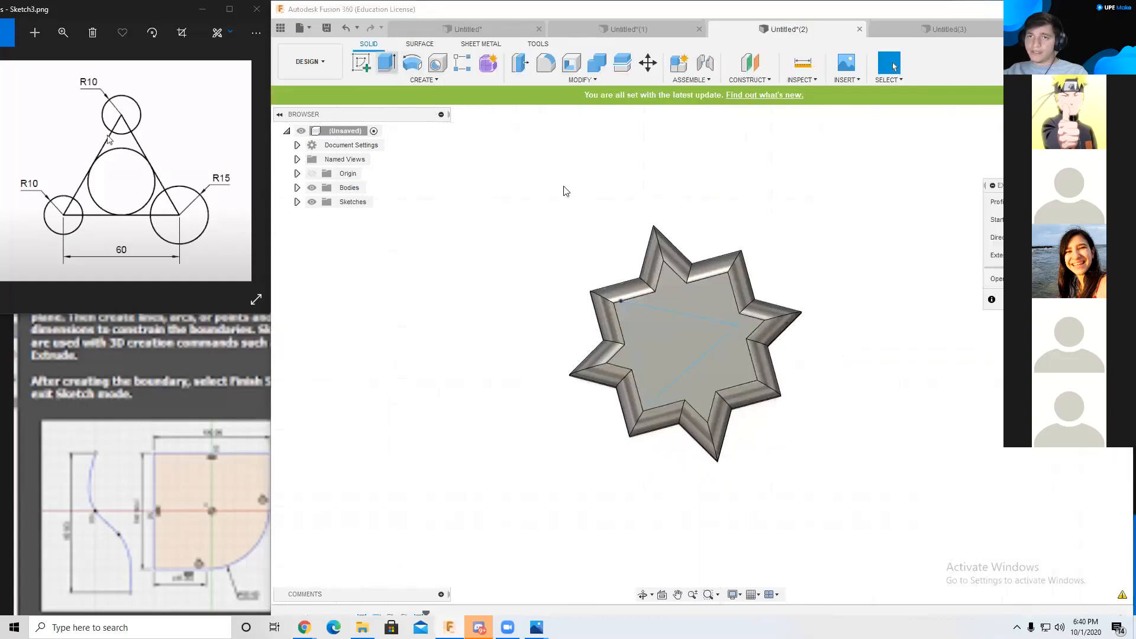
click(684, 347)
shift+middle_drag(826, 317, 885, 241)
shift+middle_drag(774, 295, 777, 345)
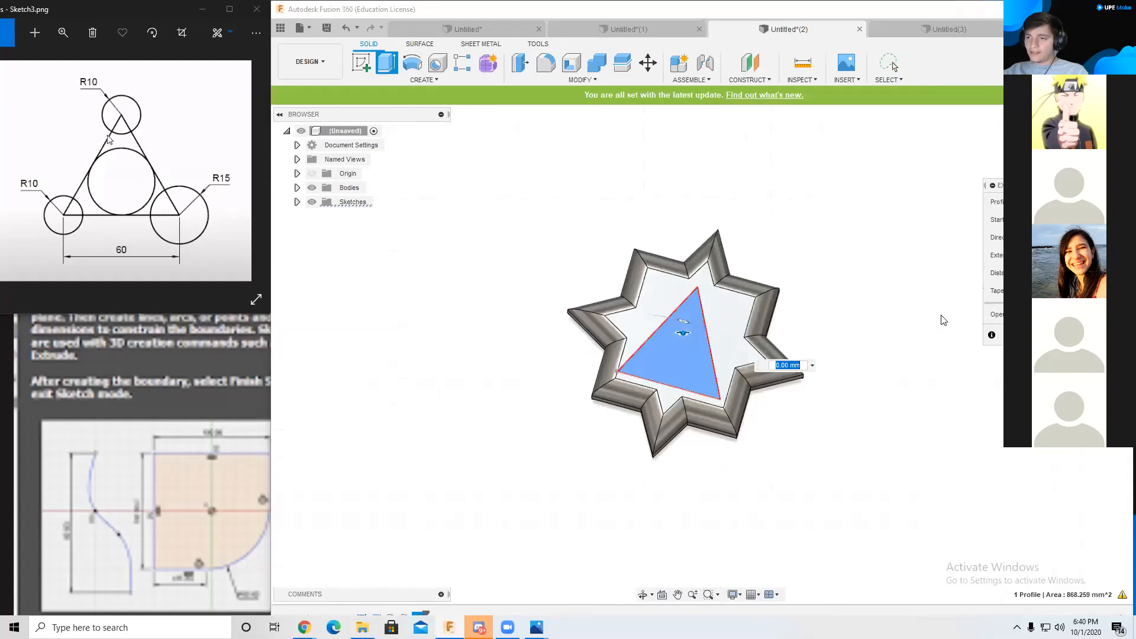
key(Escape)
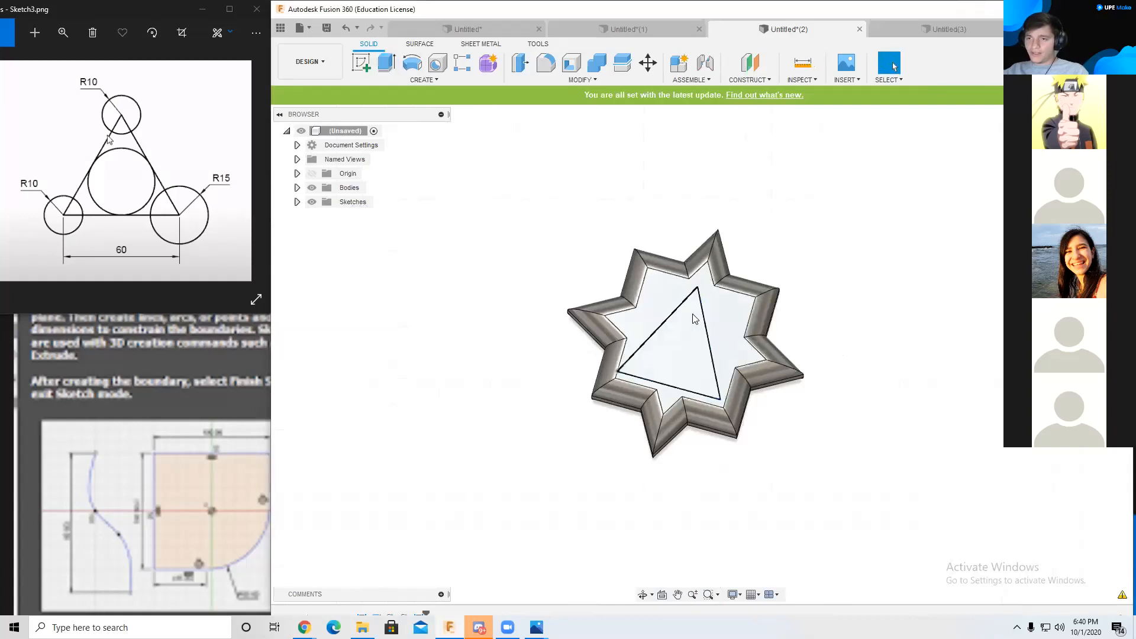
Step: Reopen the triangle sketch for editing, finish it without changes, and undo the sketch on the star's face
double_click(694, 314)
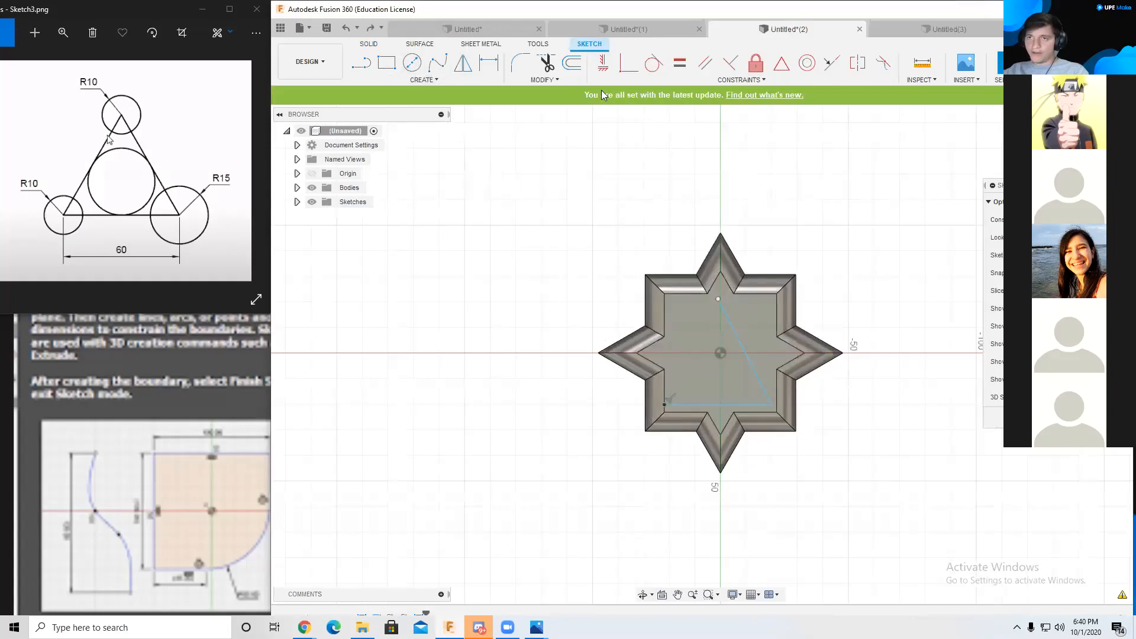
click(1046, 62)
double_click(700, 291)
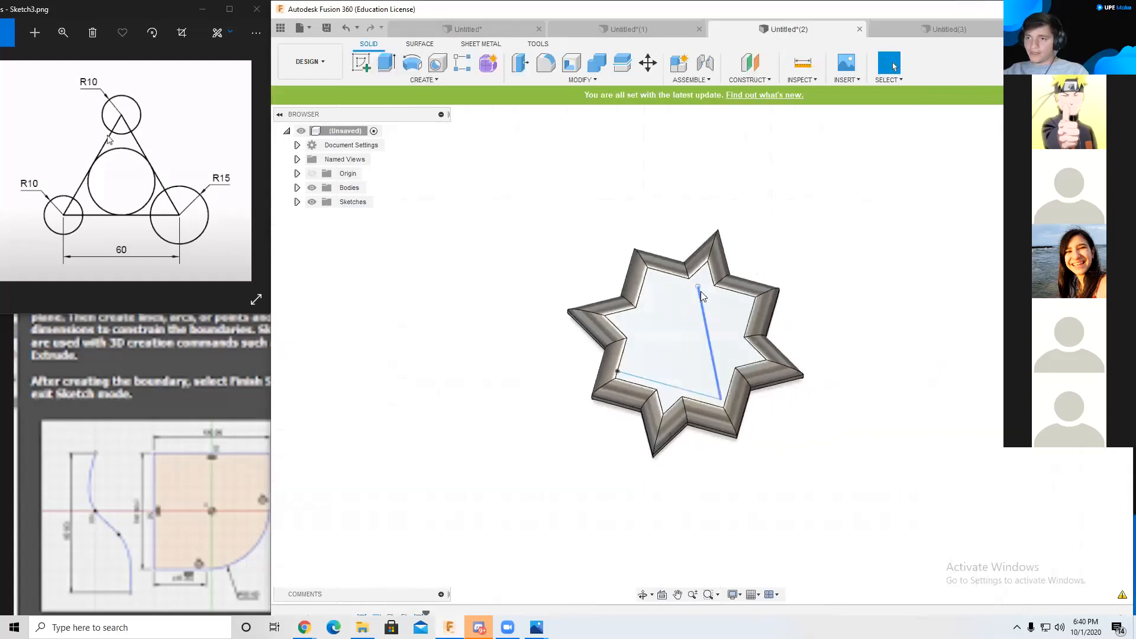
key(ctrl+z)
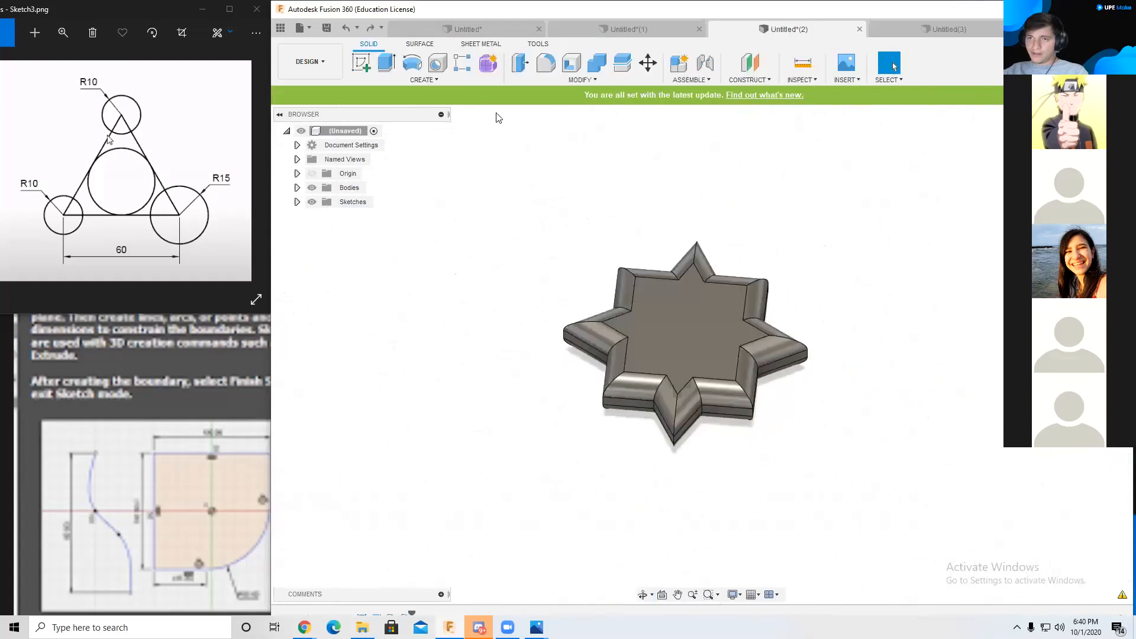
Step: Extrude the star's flat inner face 30 mm into the body as a through cut, leaving only the filleted rim
click(396, 64)
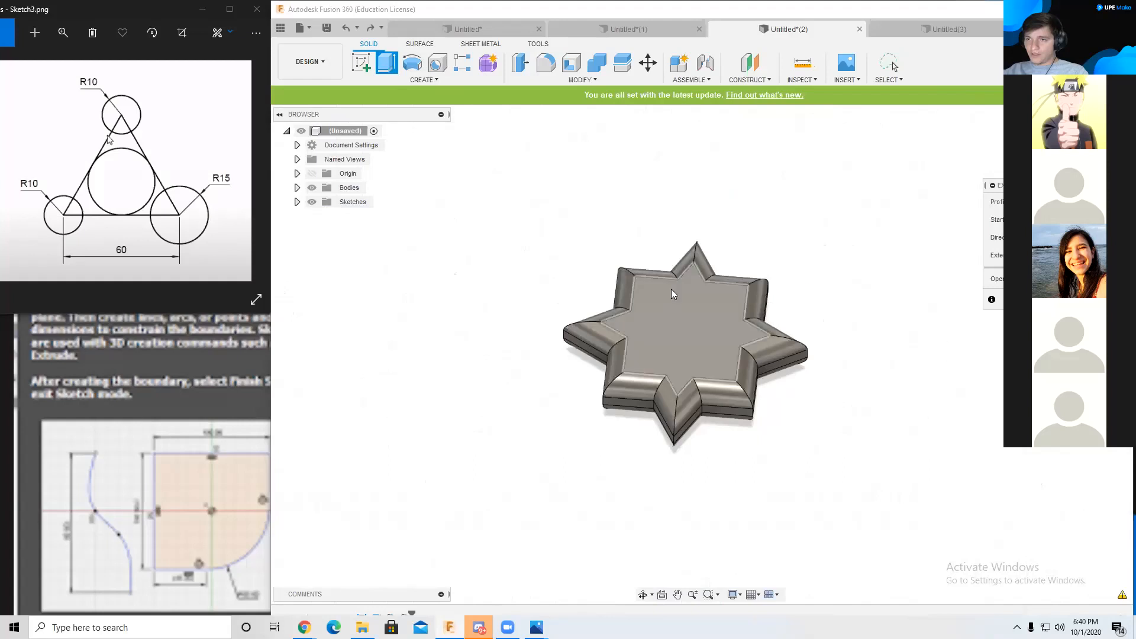
click(671, 289)
drag(670, 282, 668, 323)
shift+middle_drag(832, 313, 852, 345)
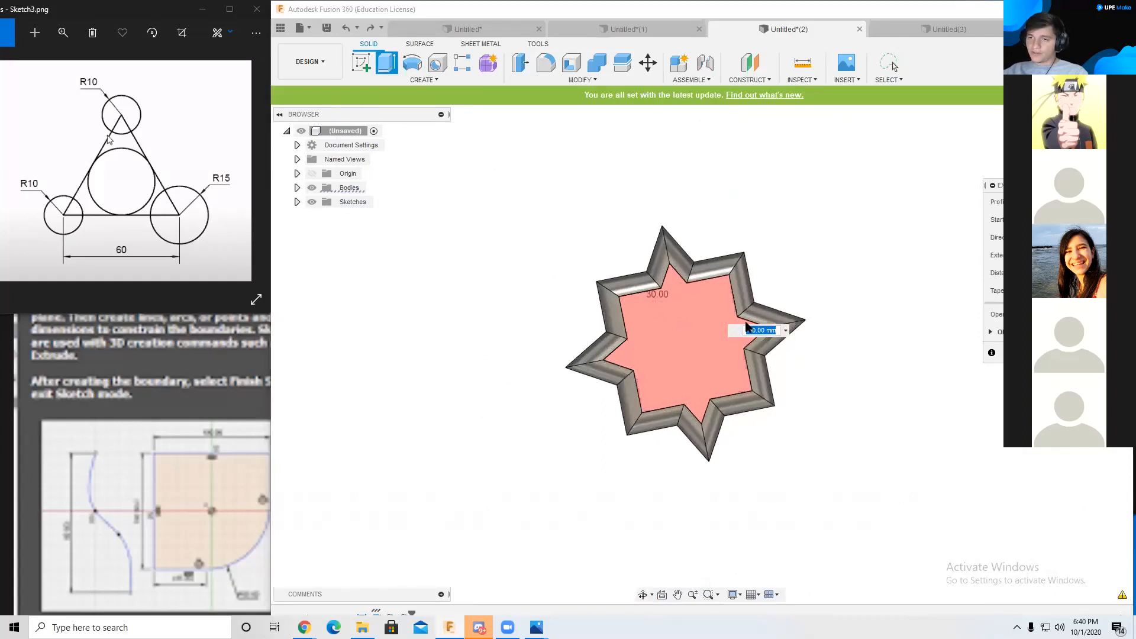
mouse_move(748, 325)
shift+middle_down()
mouse_move(827, 246)
mouse_move(850, 188)
mouse_move(755, 284)
mouse_move(734, 325)
mouse_move(744, 325)
shift+middle_up()
key(Return)
shift+middle_drag(831, 312, 870, 177)
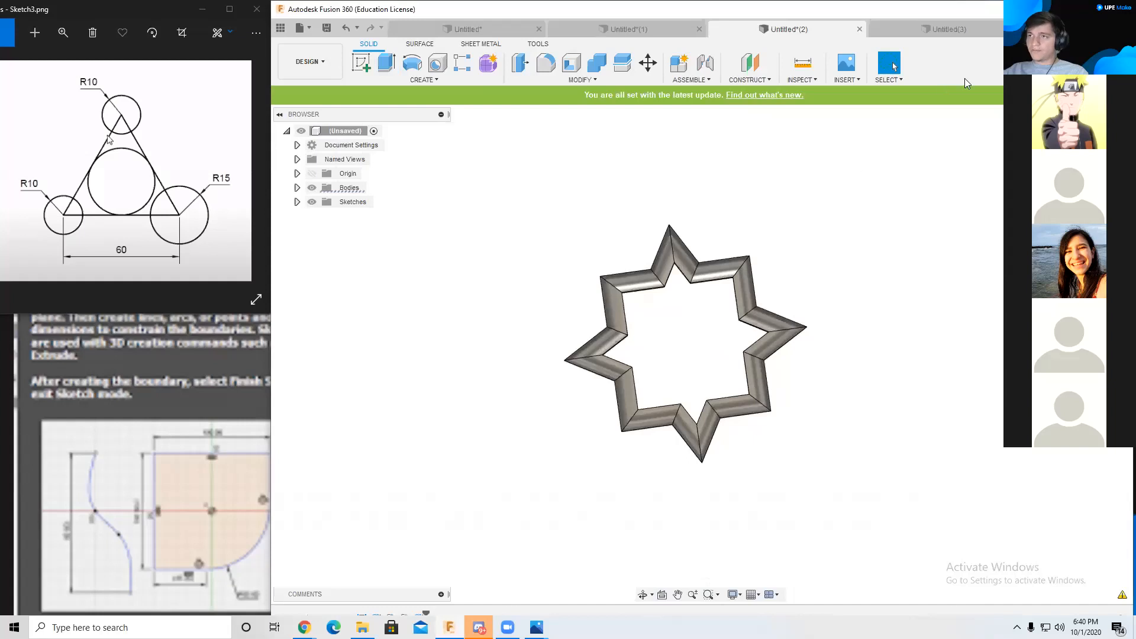
Step: Switch to the empty design Untitled(3) and start a sketch on the horizontal origin plane
click(933, 31)
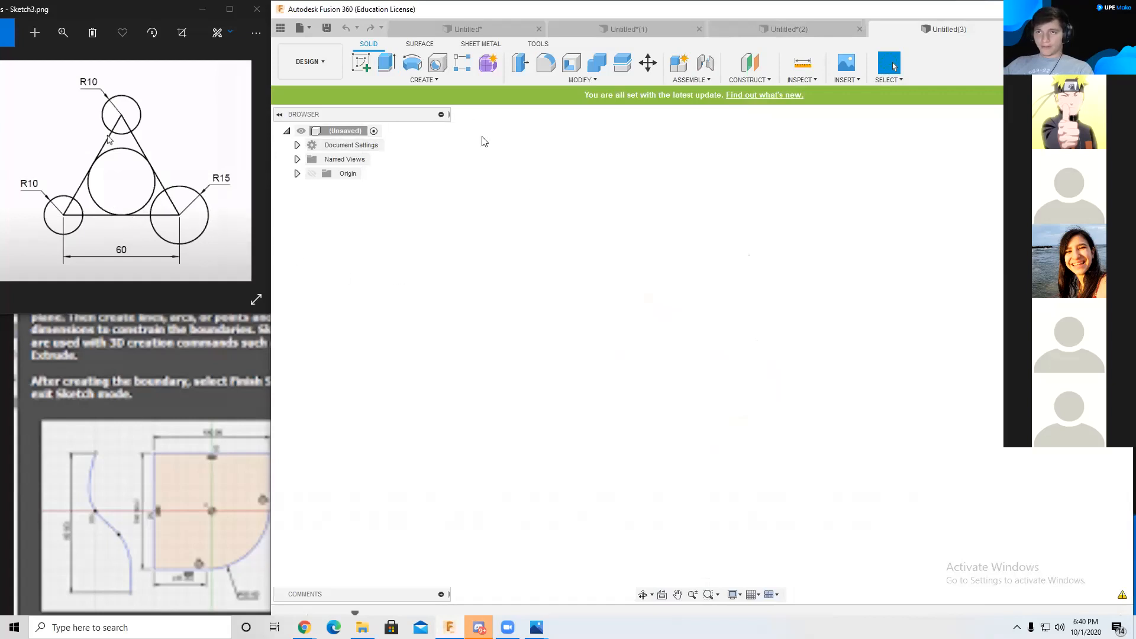
click(365, 63)
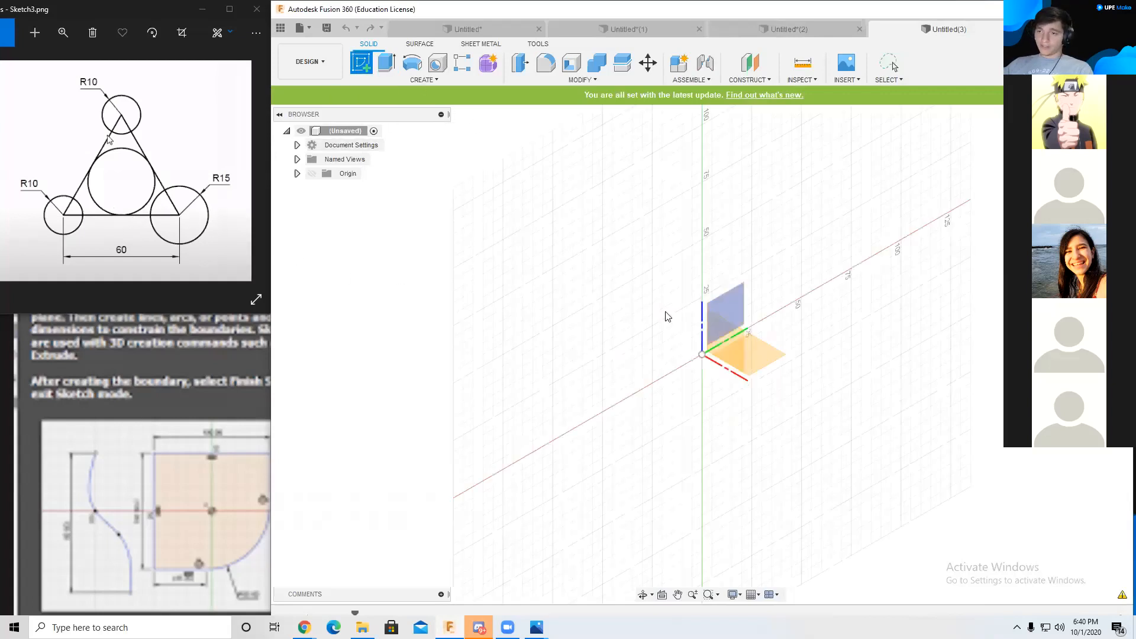
click(761, 352)
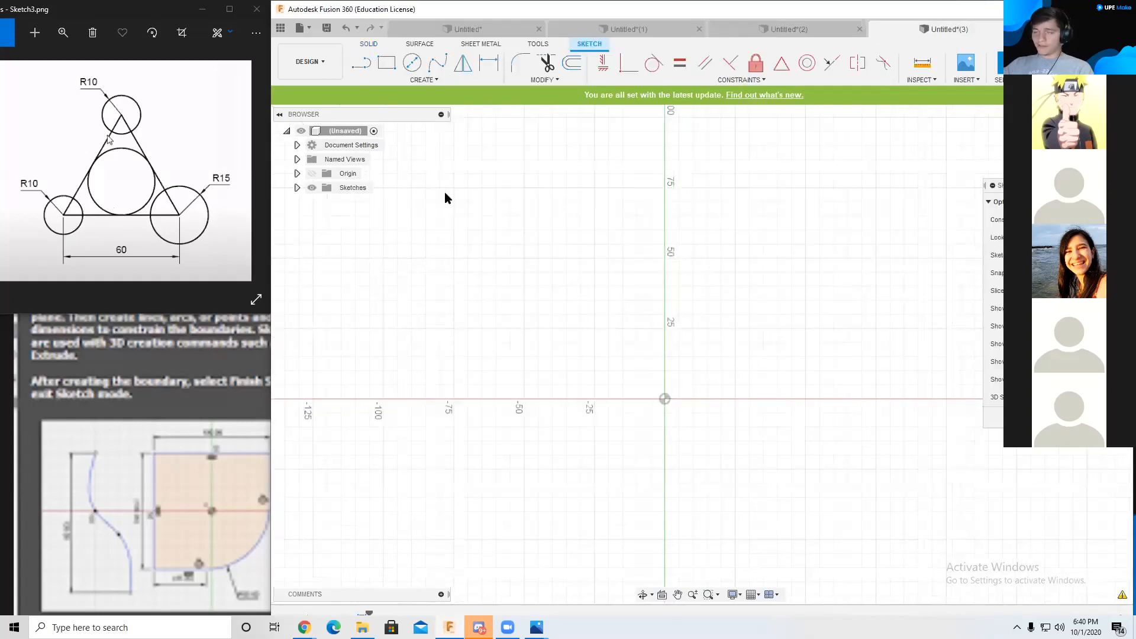
Step: Sketch a closed triangle from the origin with a horizontal base about 45 mm long and its apex above the base's midpoint
click(363, 64)
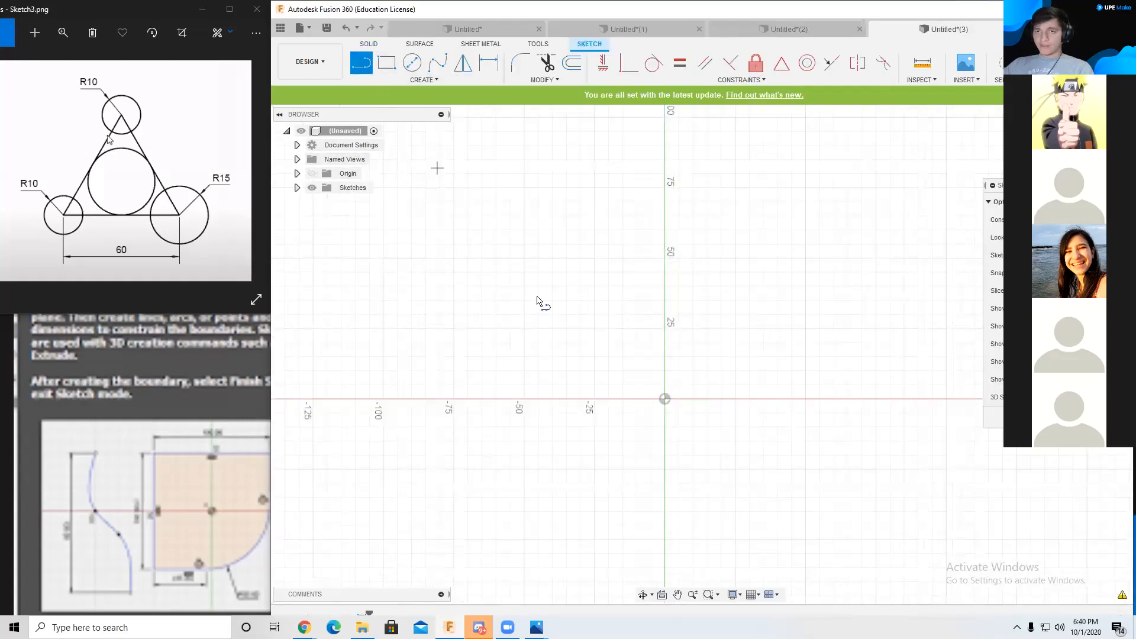
click(664, 399)
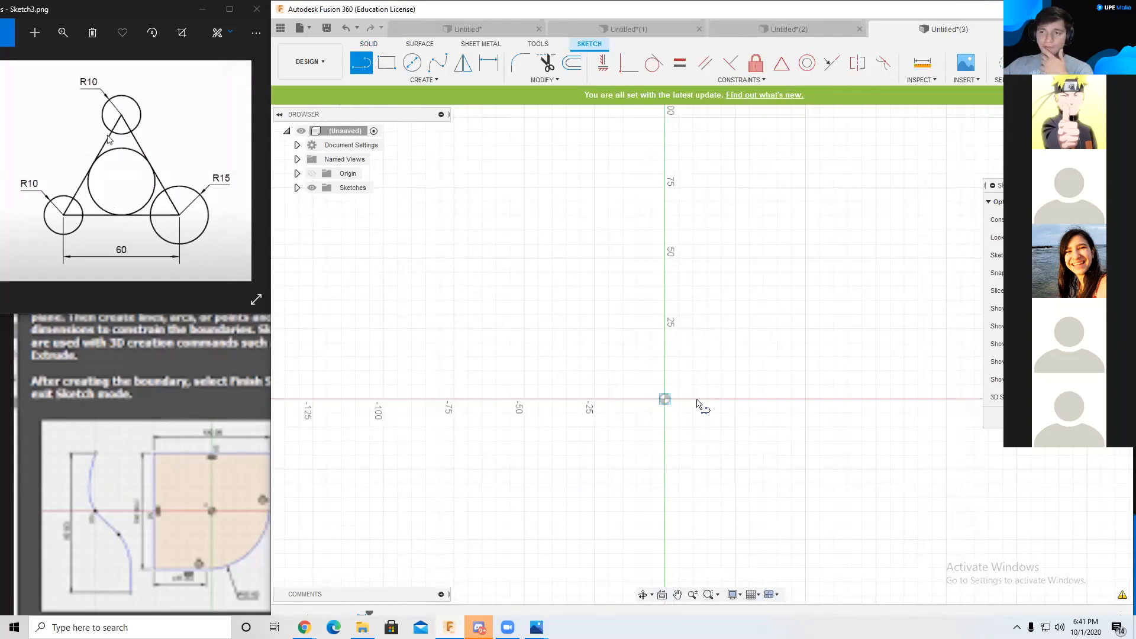
click(791, 399)
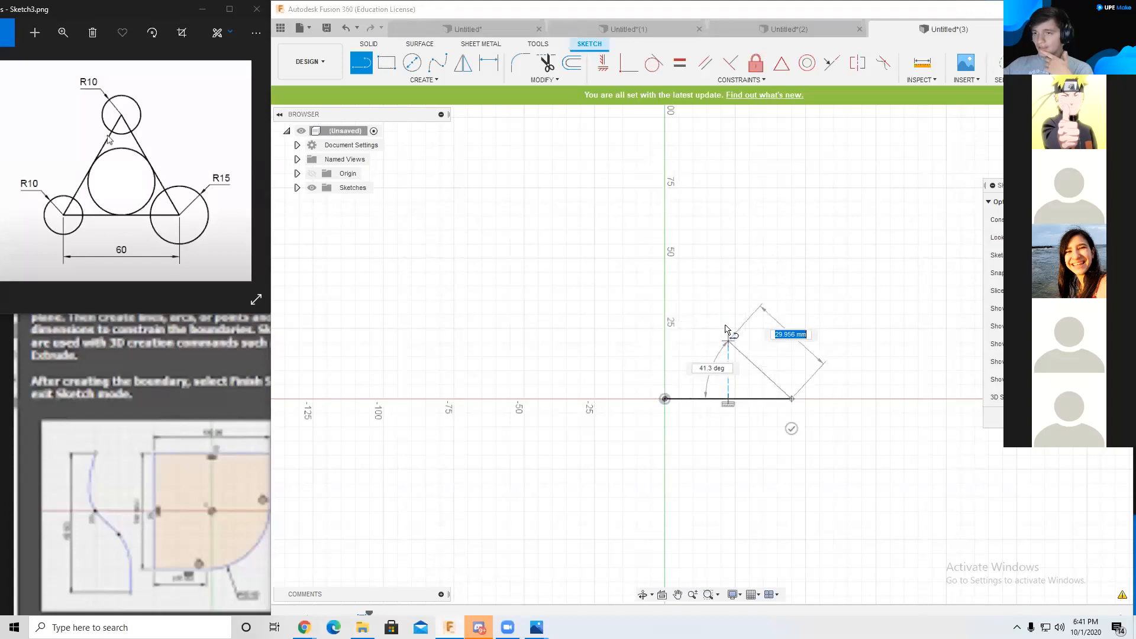
click(729, 278)
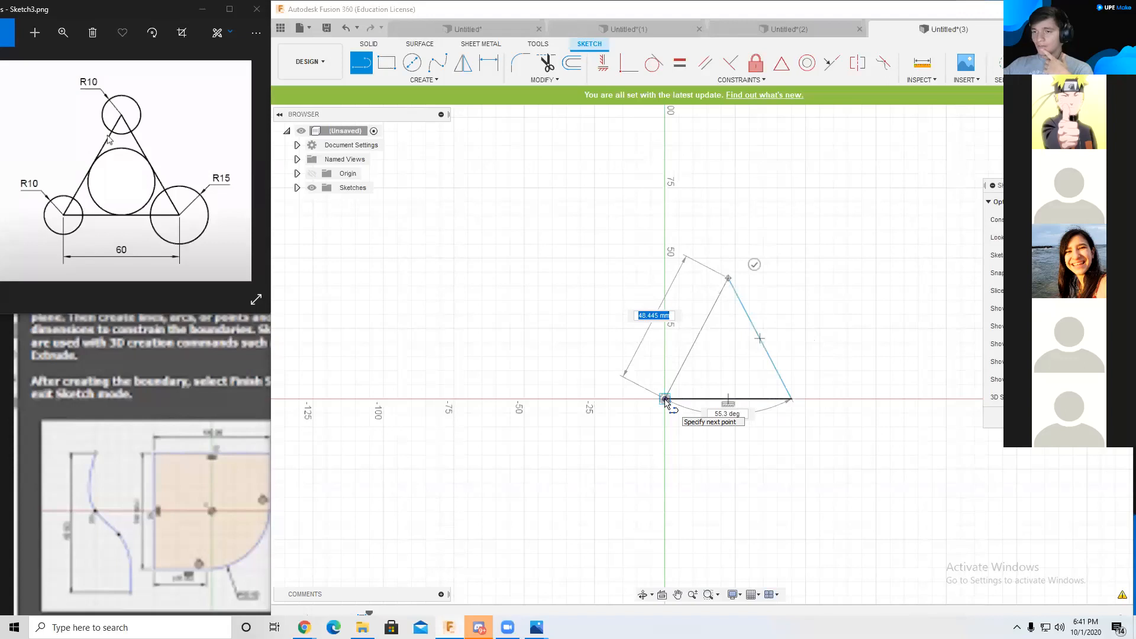
click(665, 399)
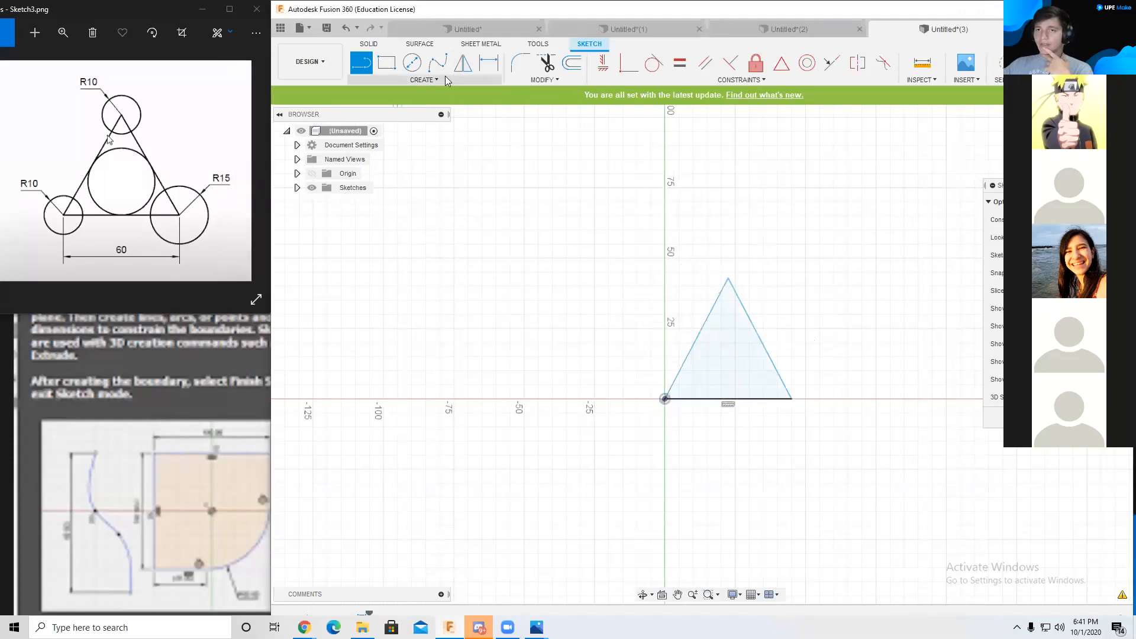
Step: Dimension the angle between the triangle's base and its left side at the origin as 60 degrees
click(489, 63)
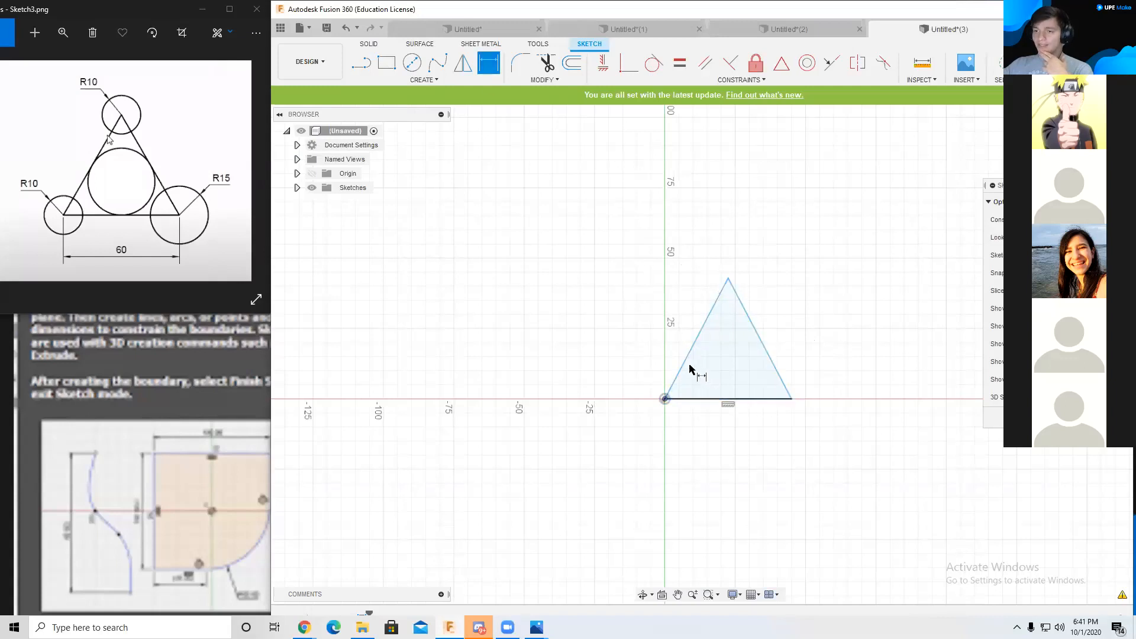
click(678, 380)
click(685, 398)
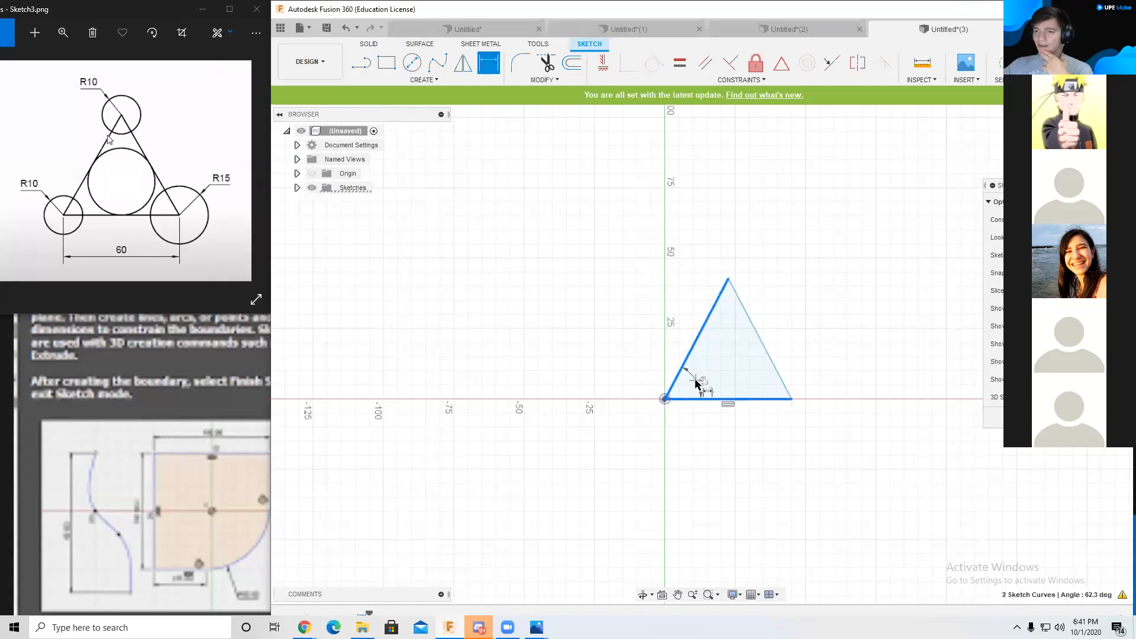
click(703, 380)
text(60)
key(Return)
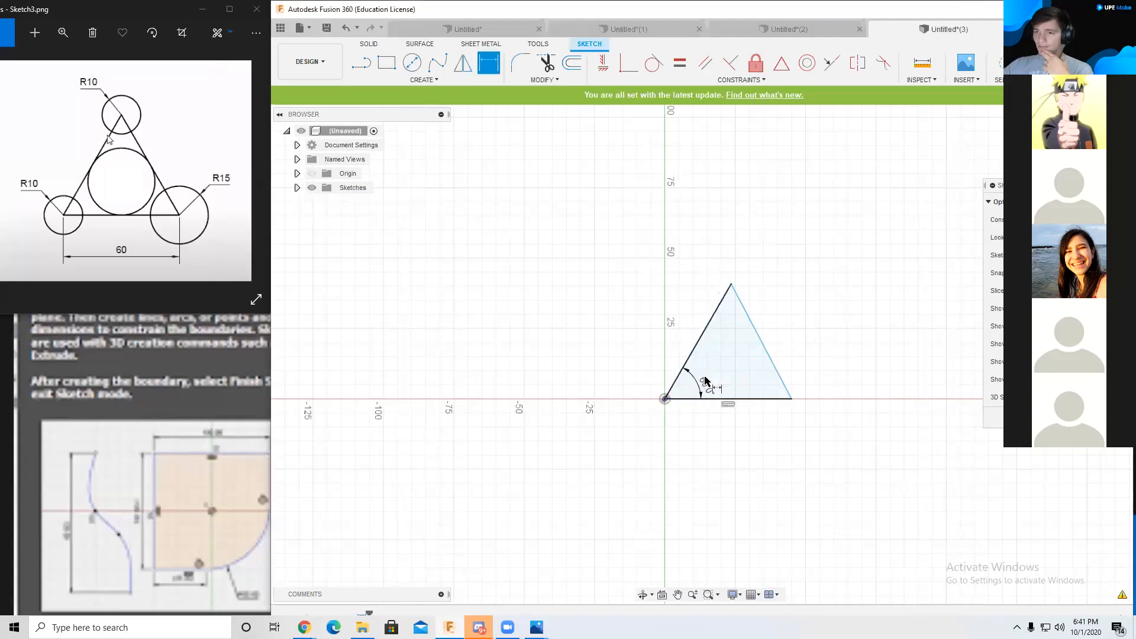
Step: Dimension the angle between the triangle's base and its right side as 60 degrees
click(772, 379)
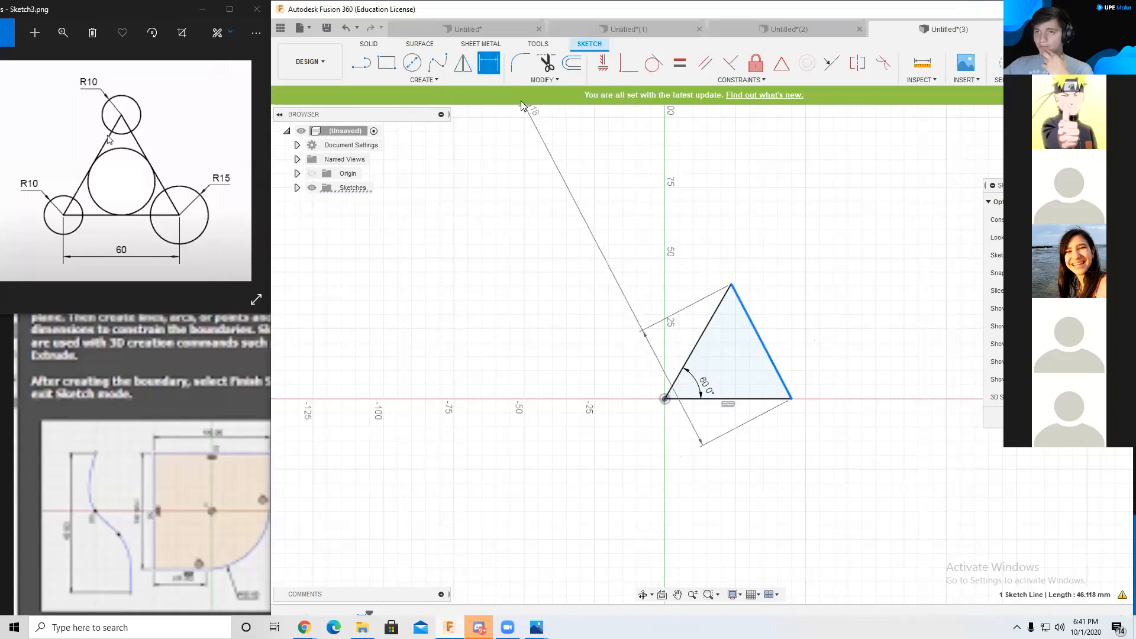
click(748, 400)
click(748, 380)
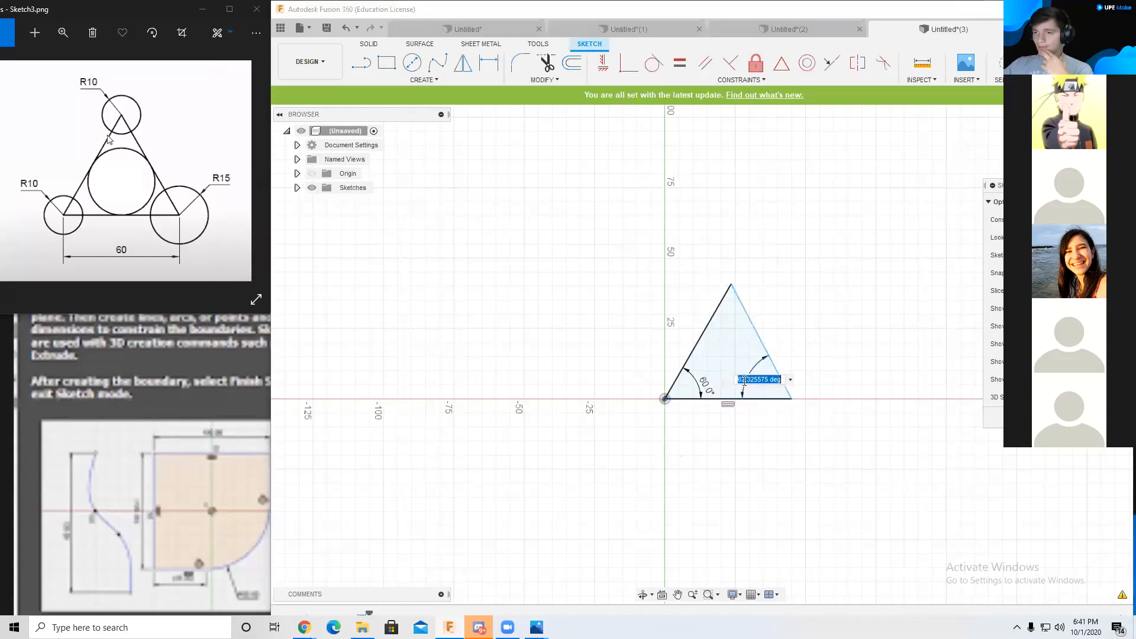
text(60)
key(Return)
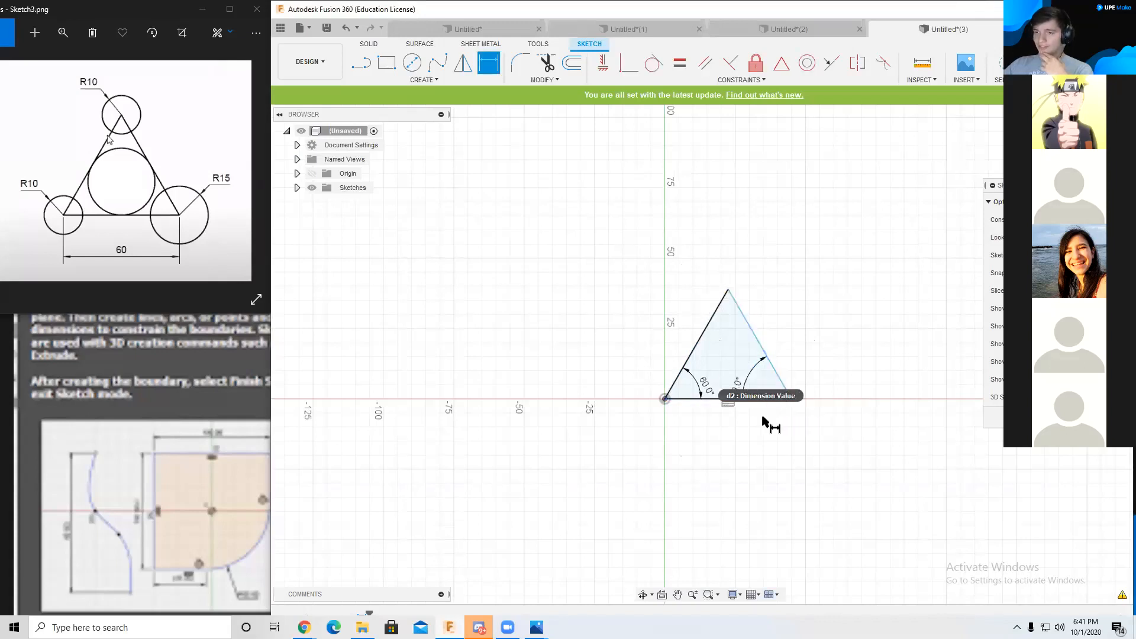
Step: Dimension the triangle's base below the line and set its length to 60 mm
click(708, 399)
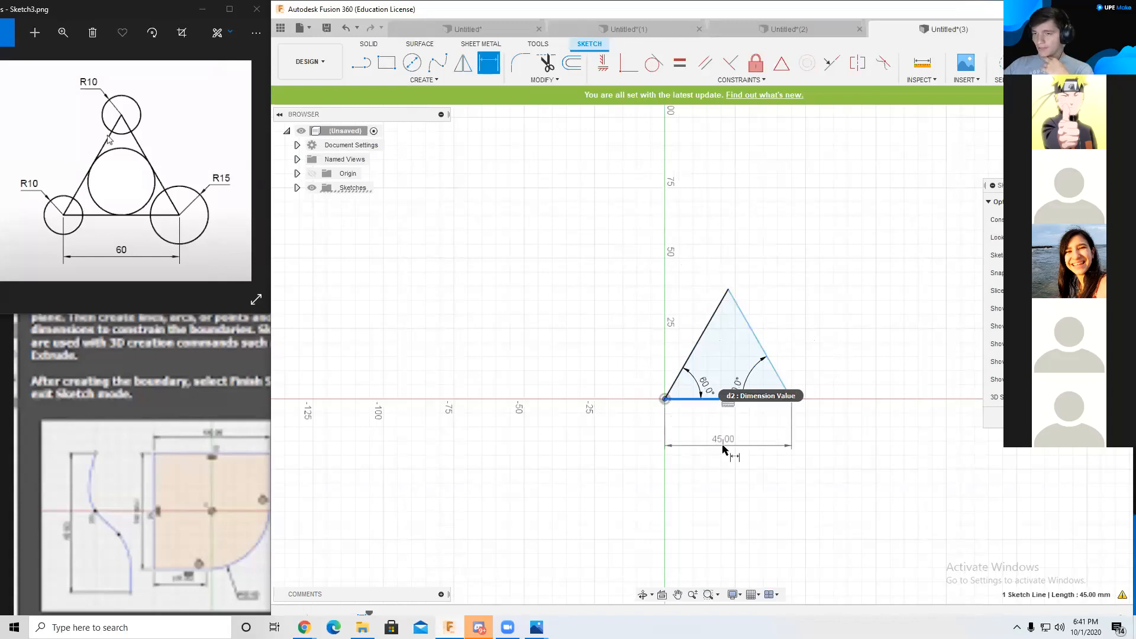
click(728, 454)
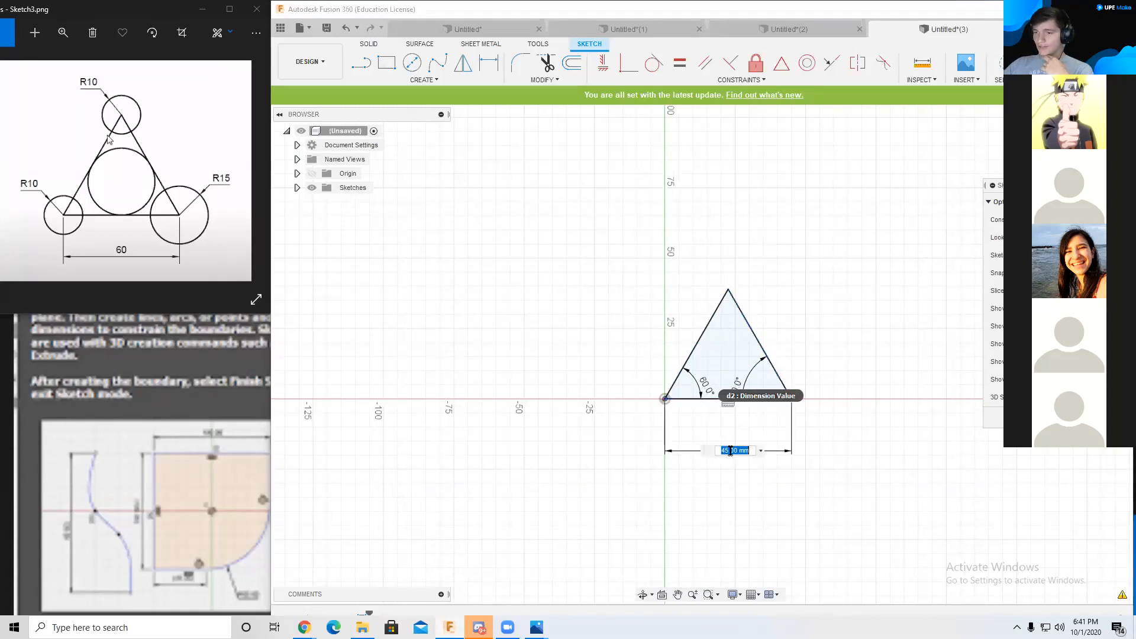
text(60)
key(Return)
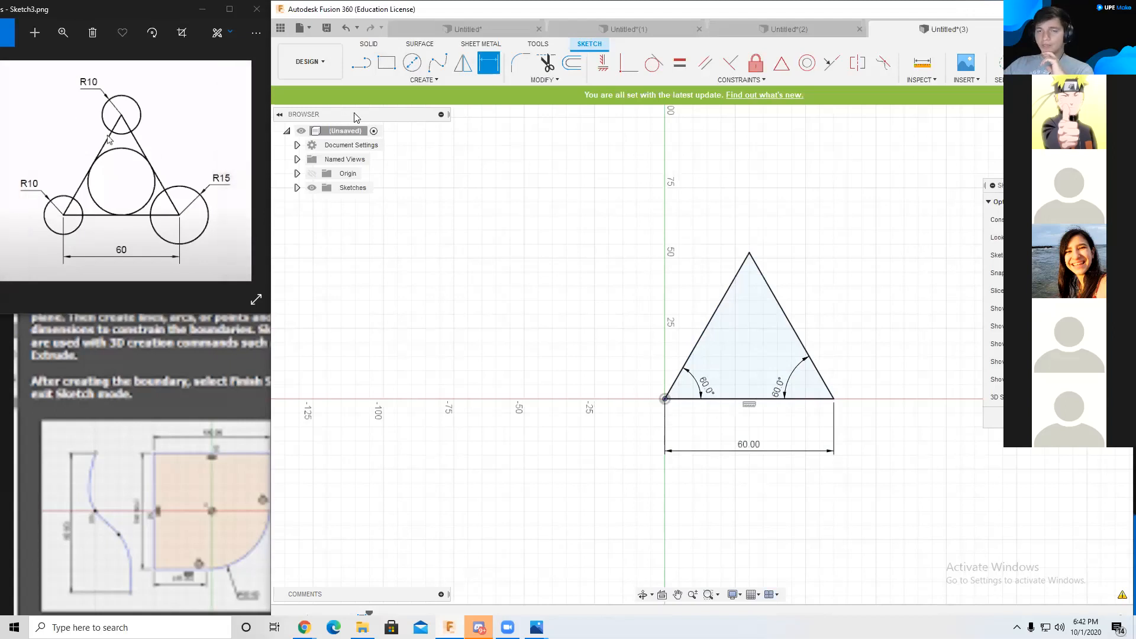
Step: Draw a 20 mm diameter circle centred on the triangle's corner at the origin
click(413, 62)
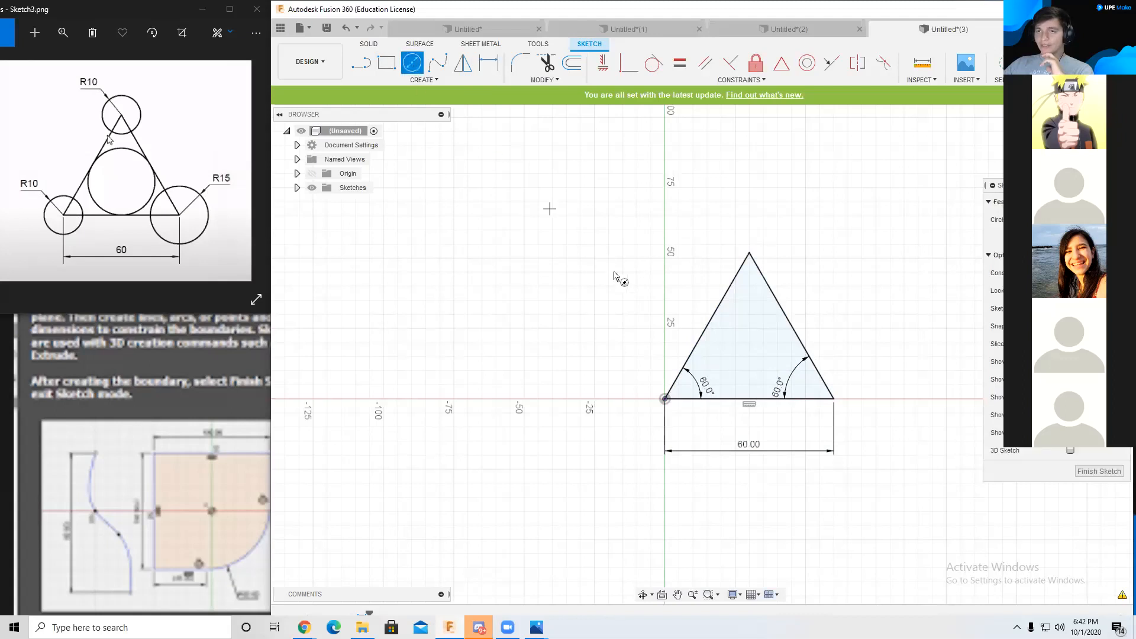
click(665, 399)
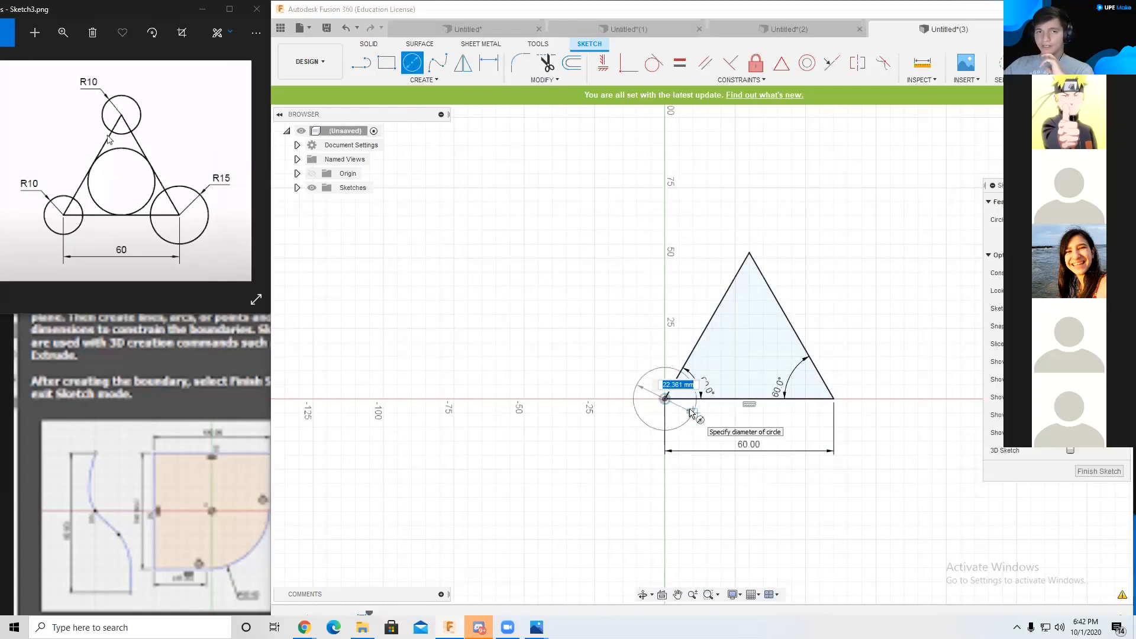
text(2)
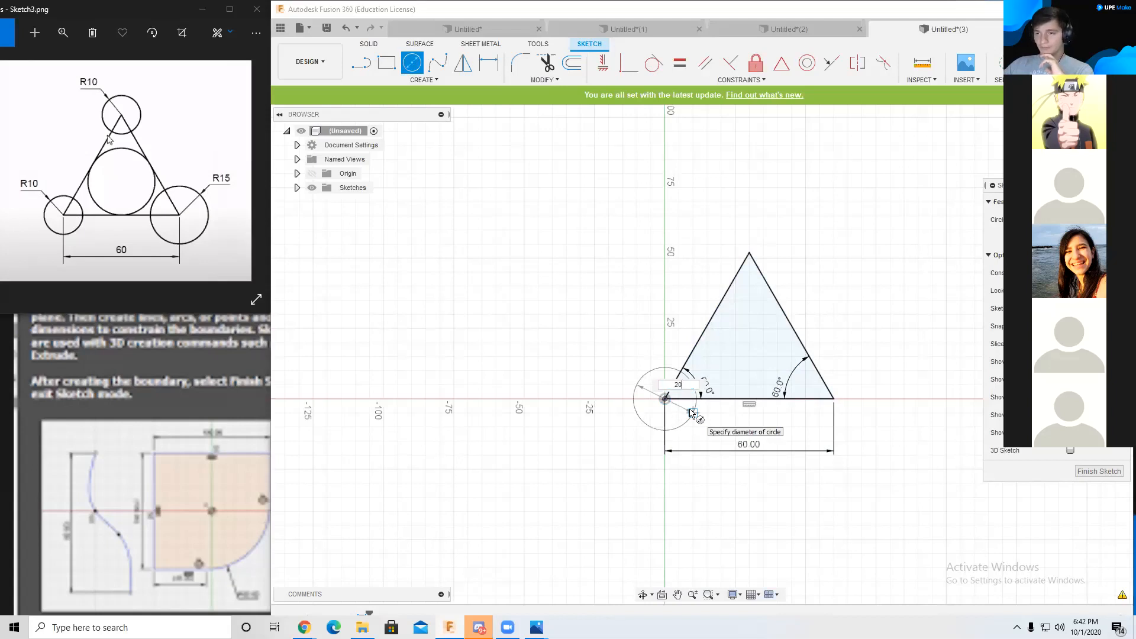
text(0)
key(Return)
key(Escape)
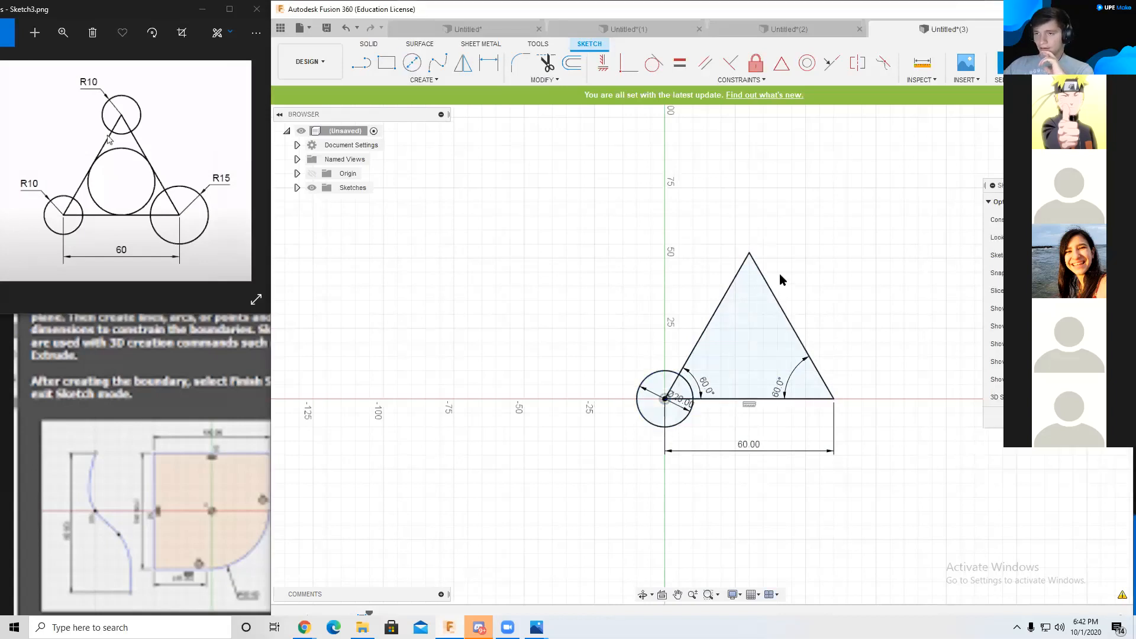
Step: Draw a circle centred on the triangle's apex and dimension its diameter as 20 mm
click(410, 67)
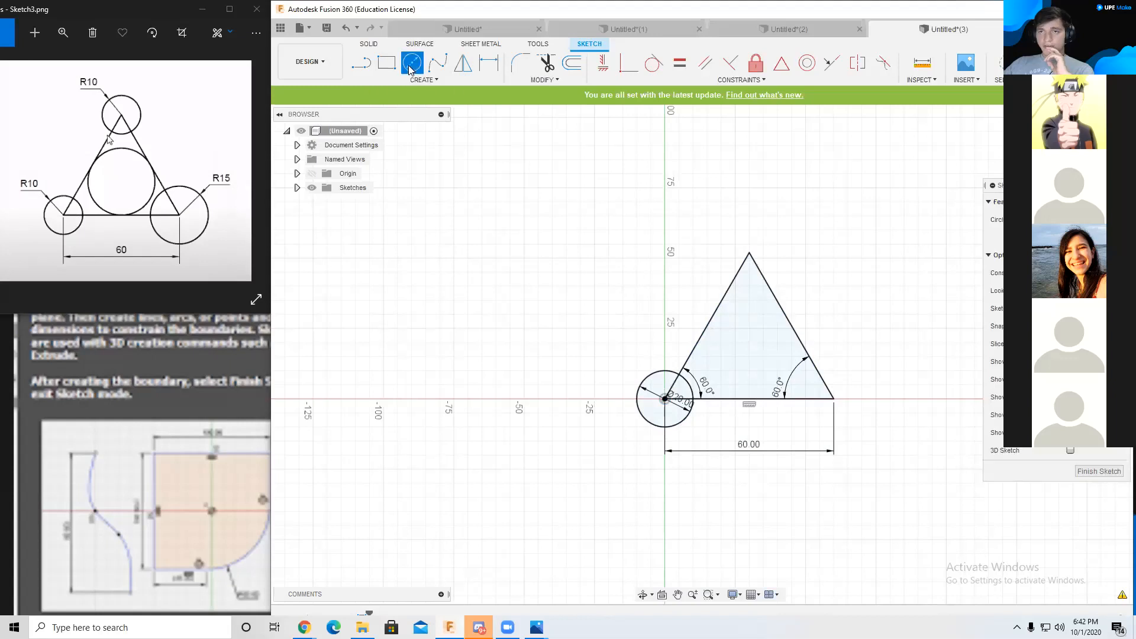
click(749, 254)
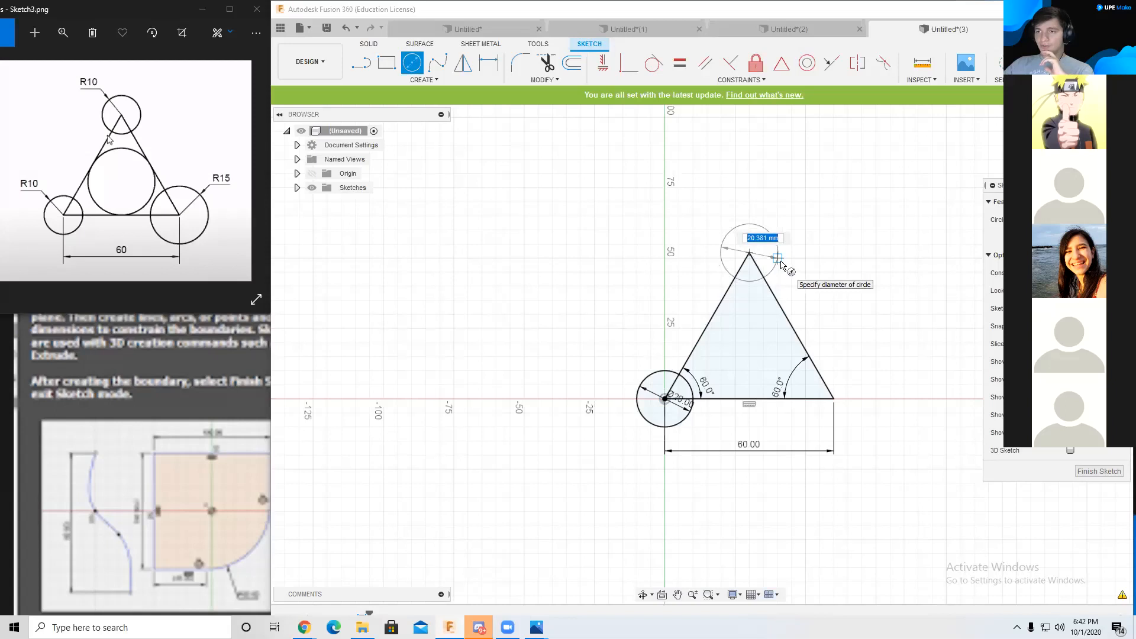
click(797, 261)
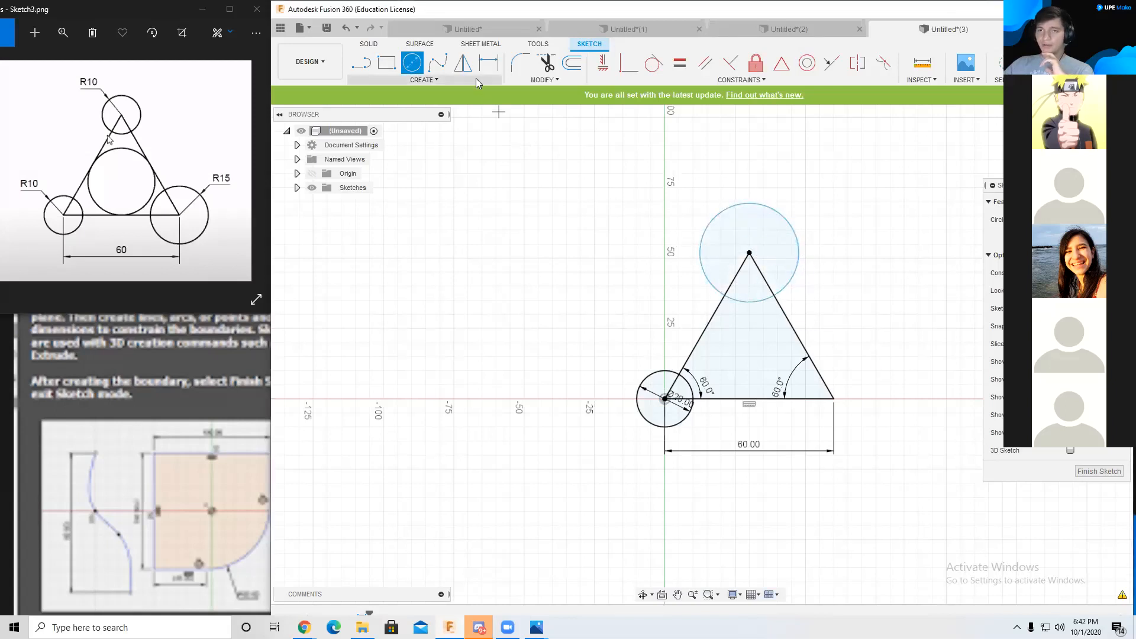
click(490, 64)
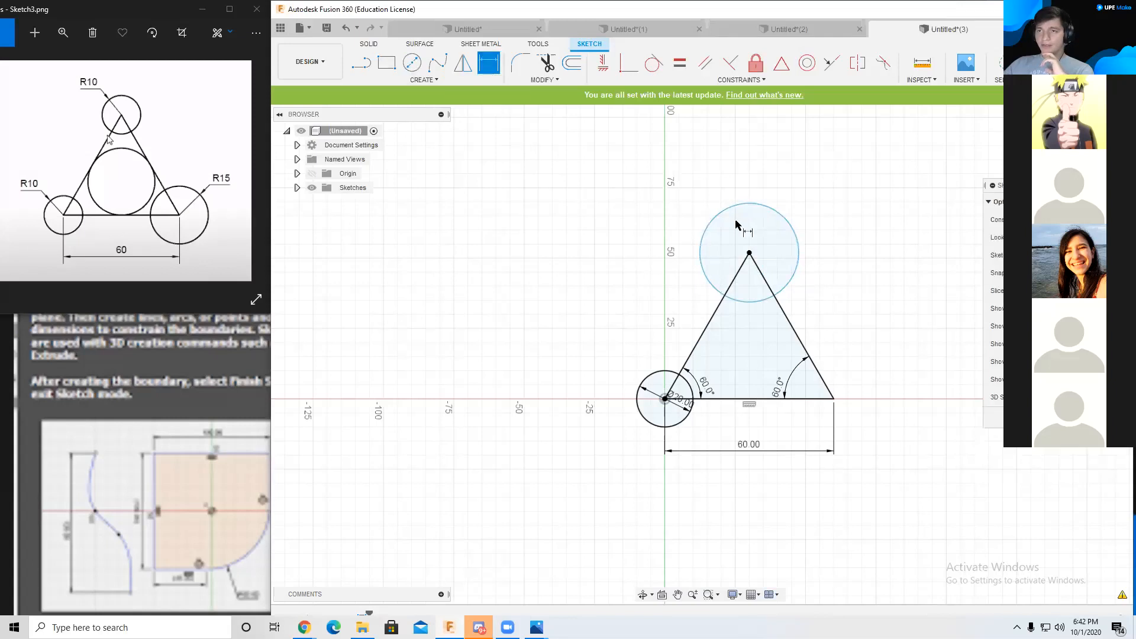
click(792, 223)
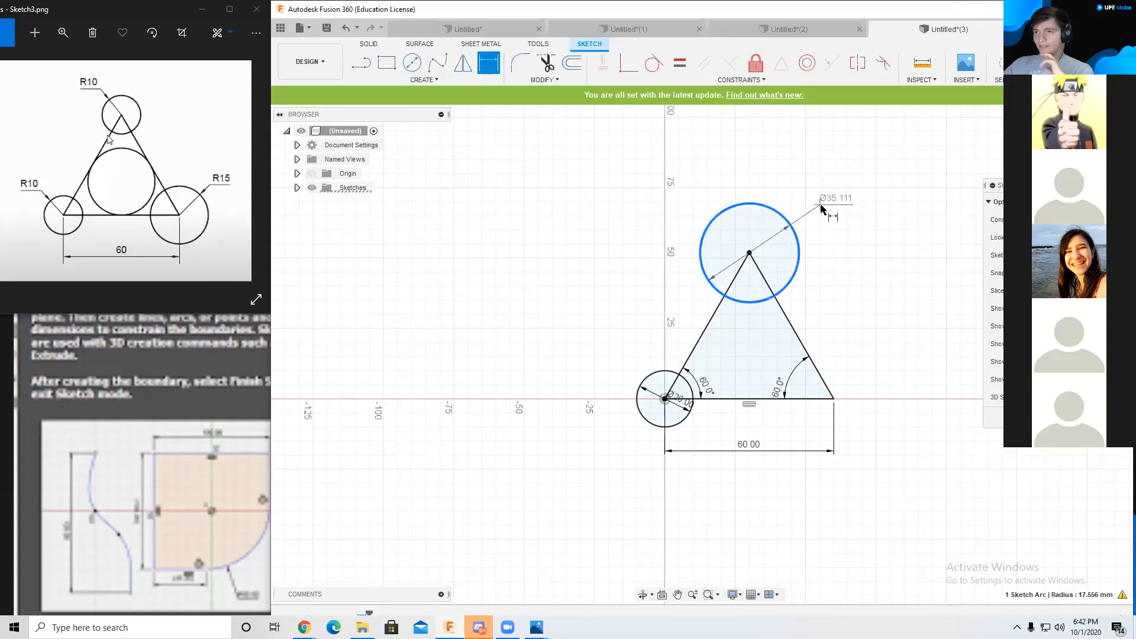
click(825, 207)
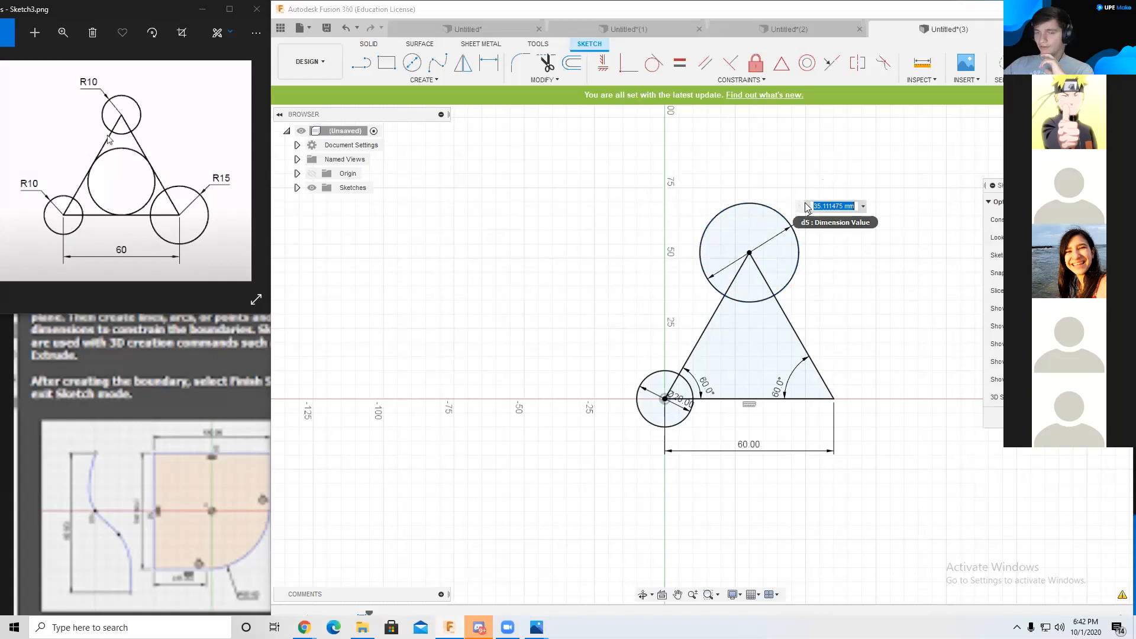
text(20)
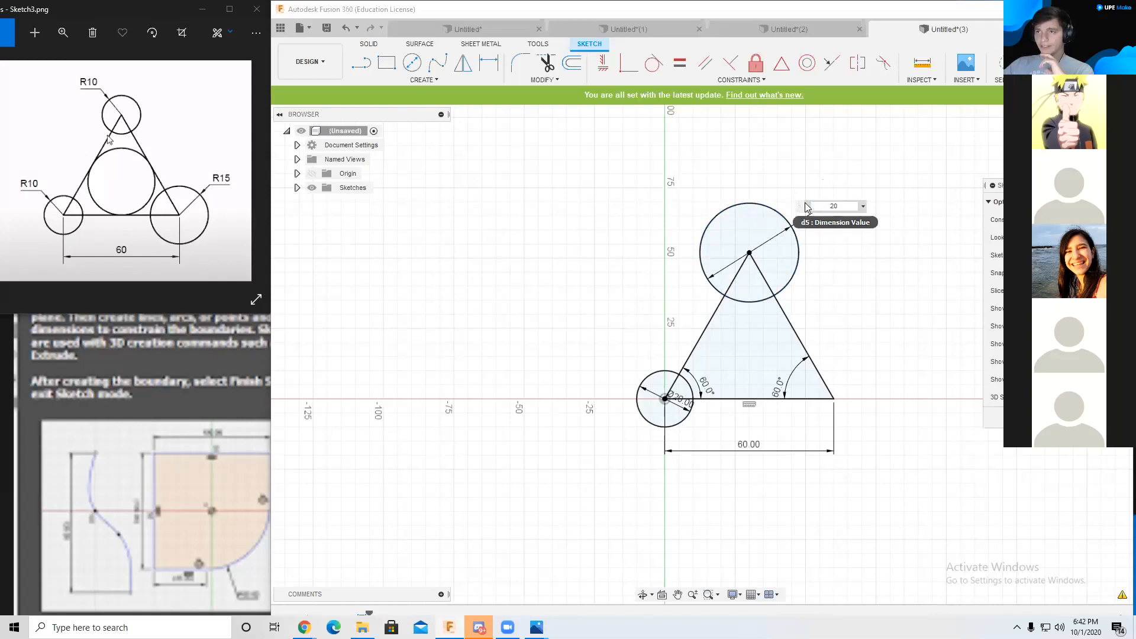
key(Return)
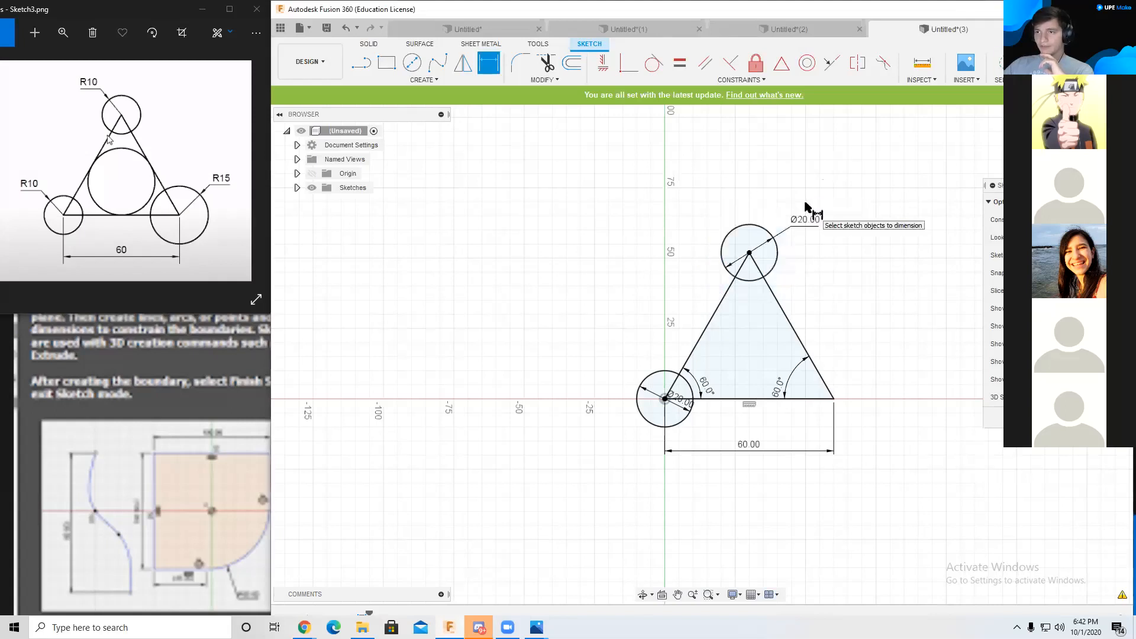
Step: Draw a 30 mm diameter circle centred on the triangle's right base corner
click(417, 67)
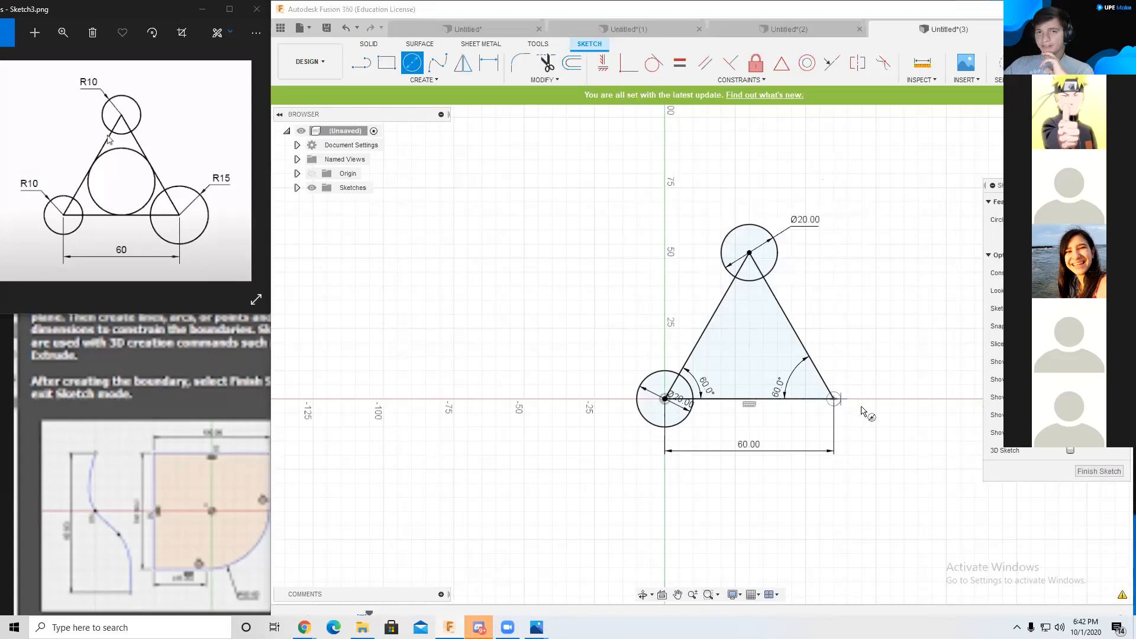
click(833, 399)
text(30)
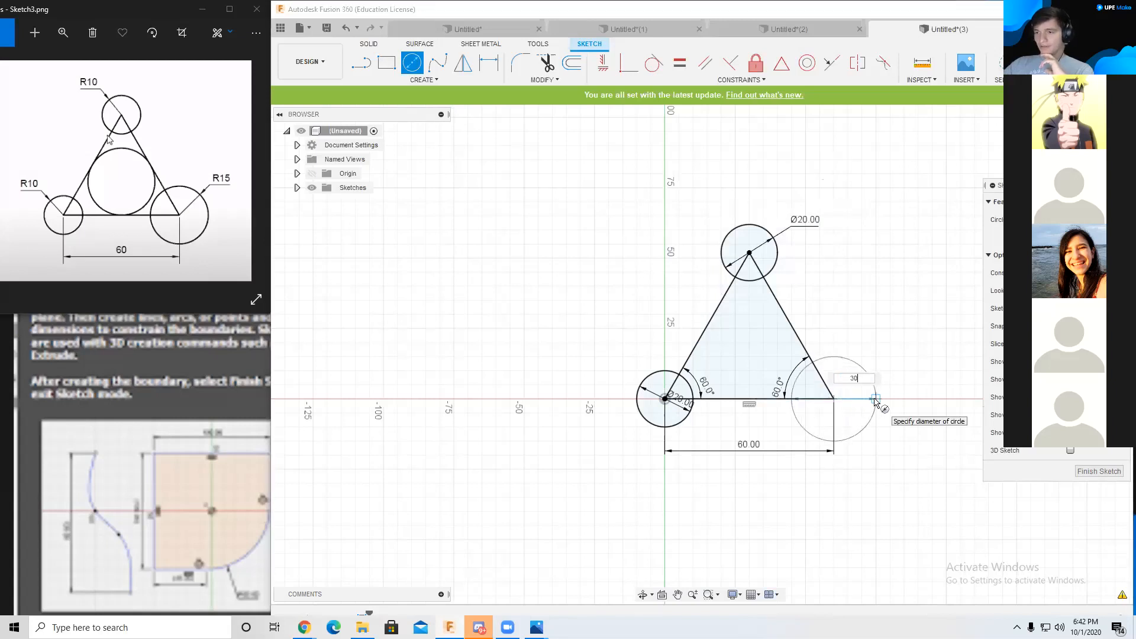
Step: Complete the 30 mm diameter circle at the triangle's lower-right corner and inscribe a 3-tangent circle touching all three triangle sides
key(Return)
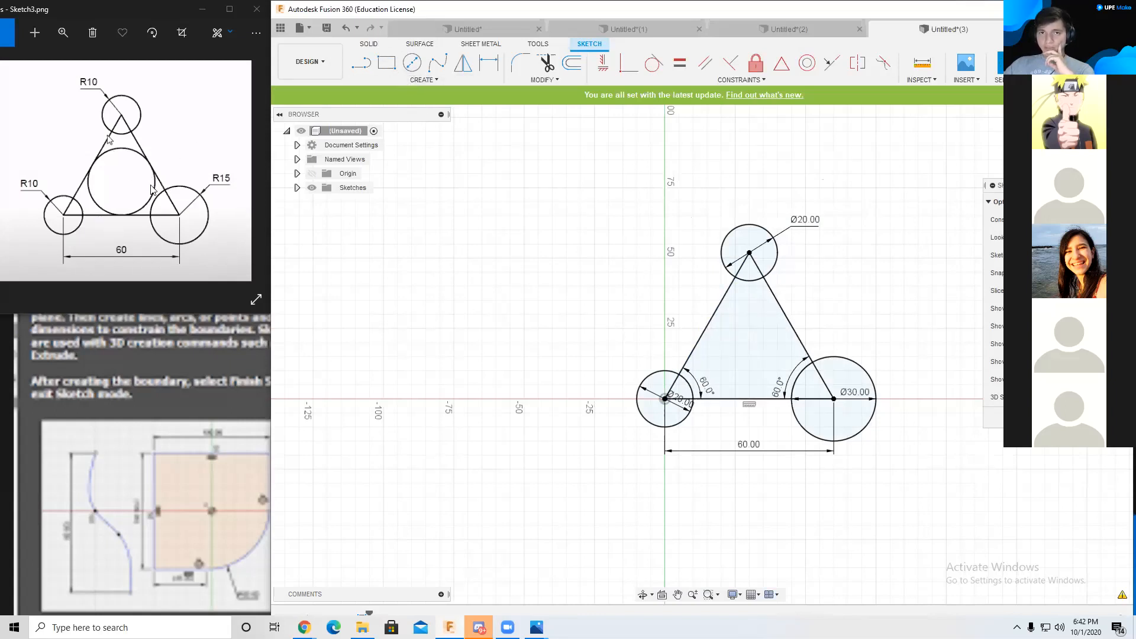
click(421, 80)
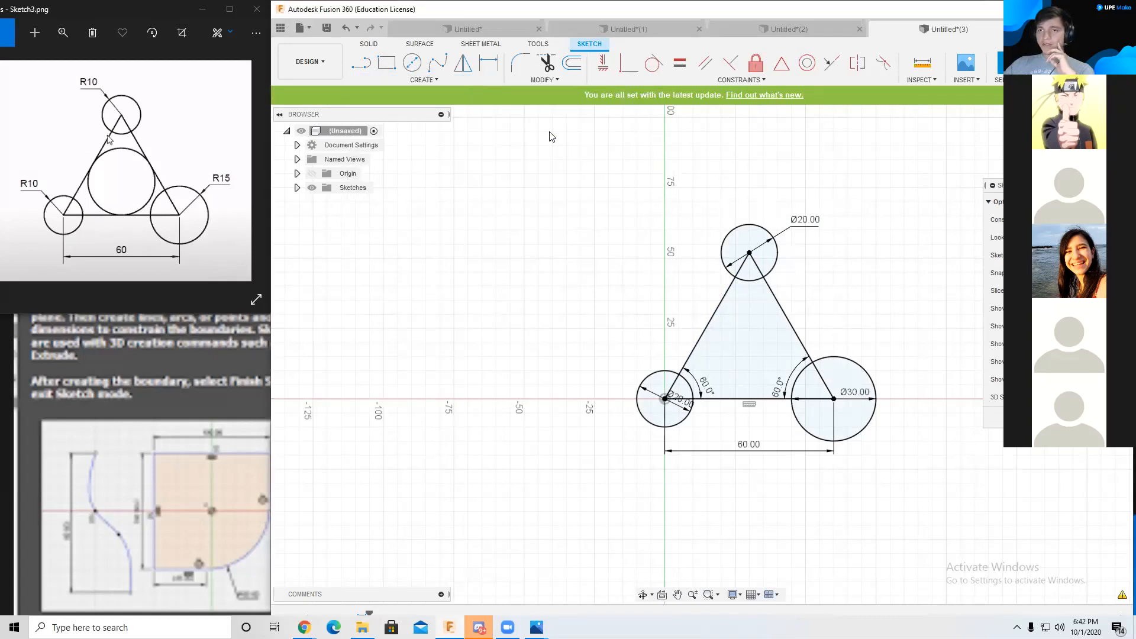
click(459, 81)
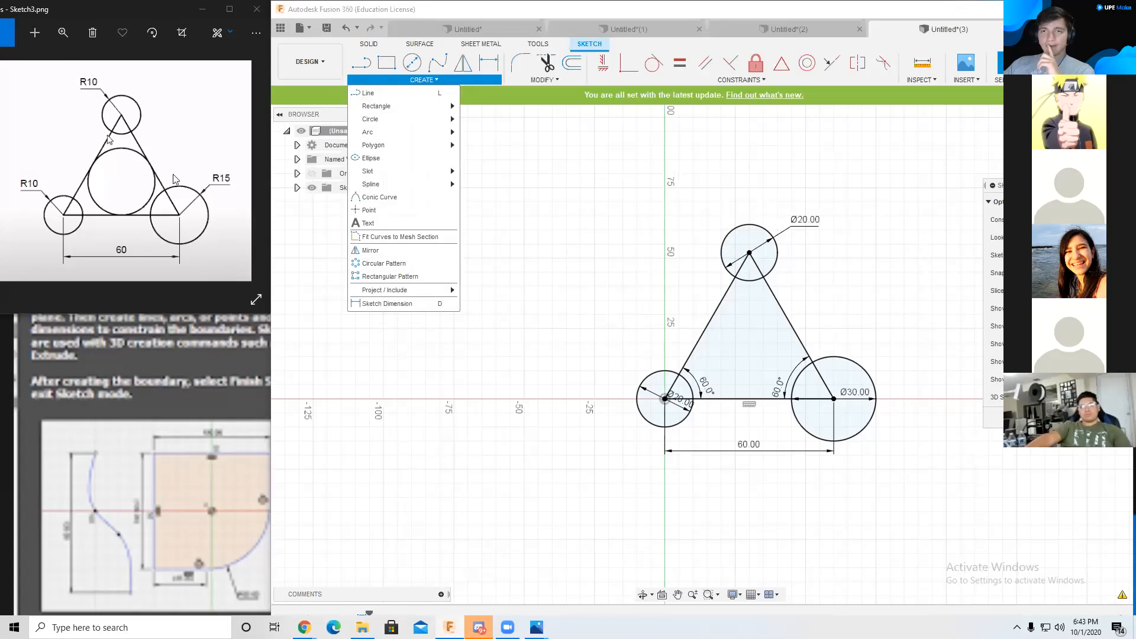
mouse_move(390, 123)
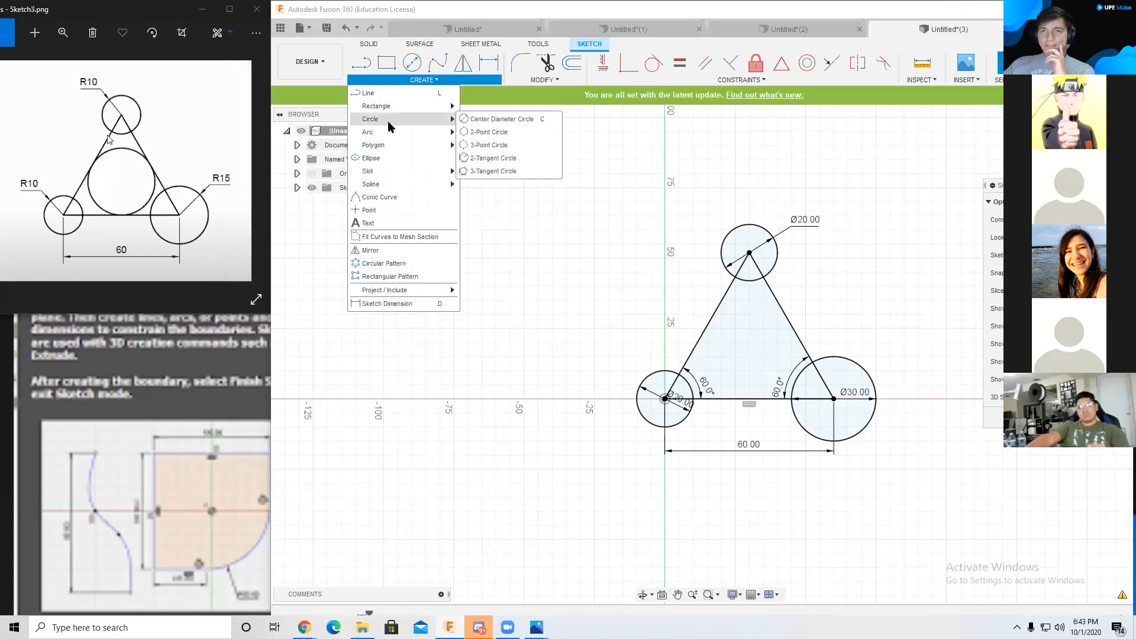
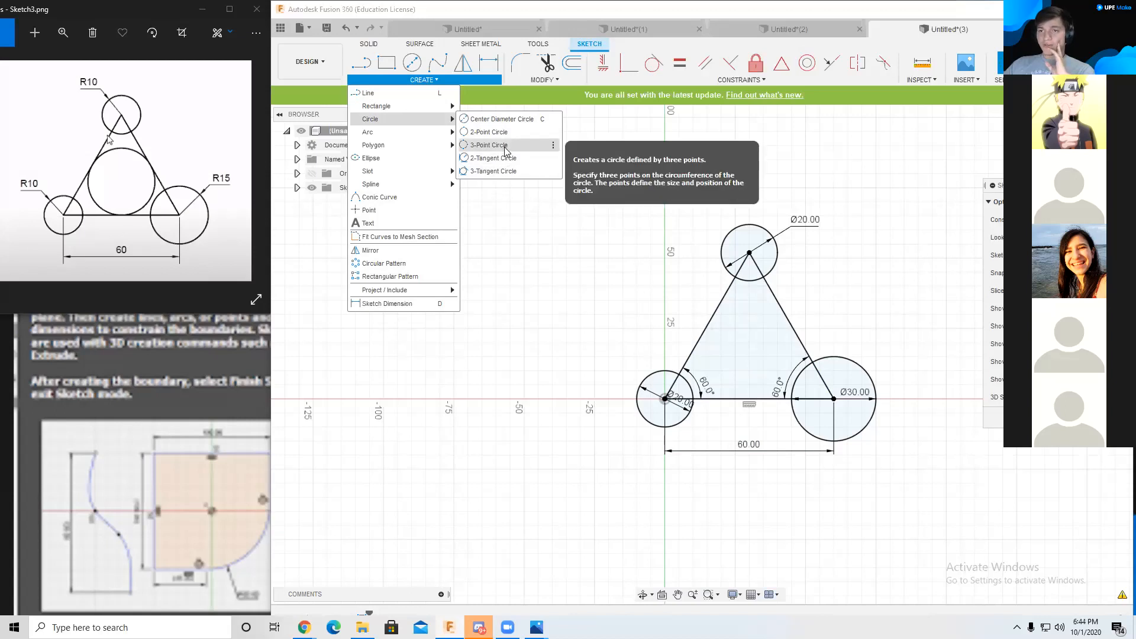
click(499, 172)
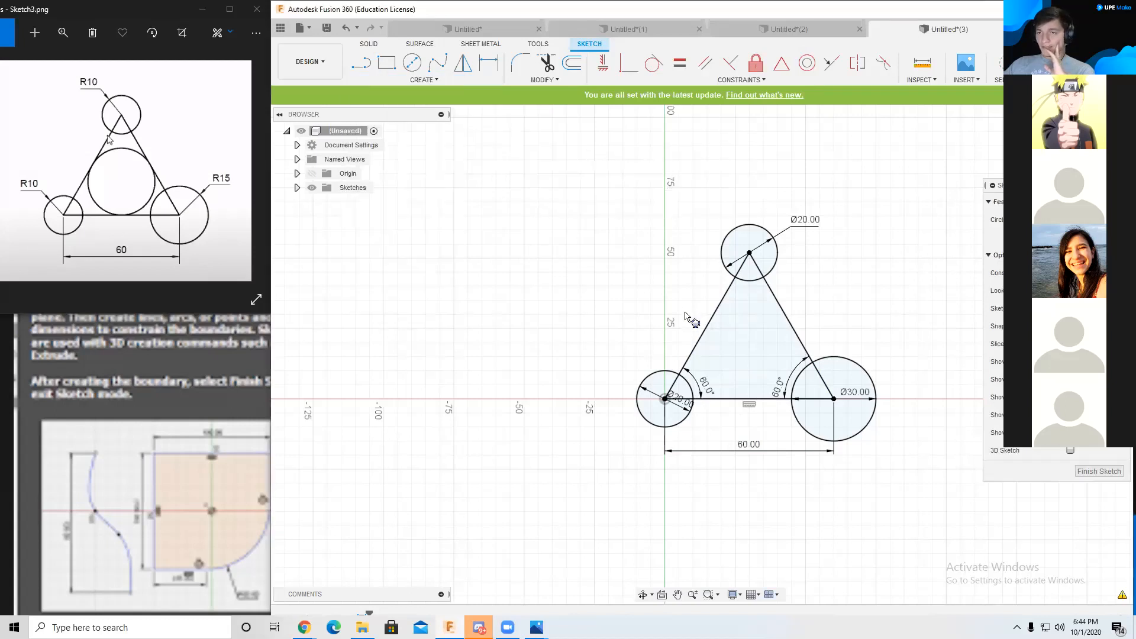
click(707, 325)
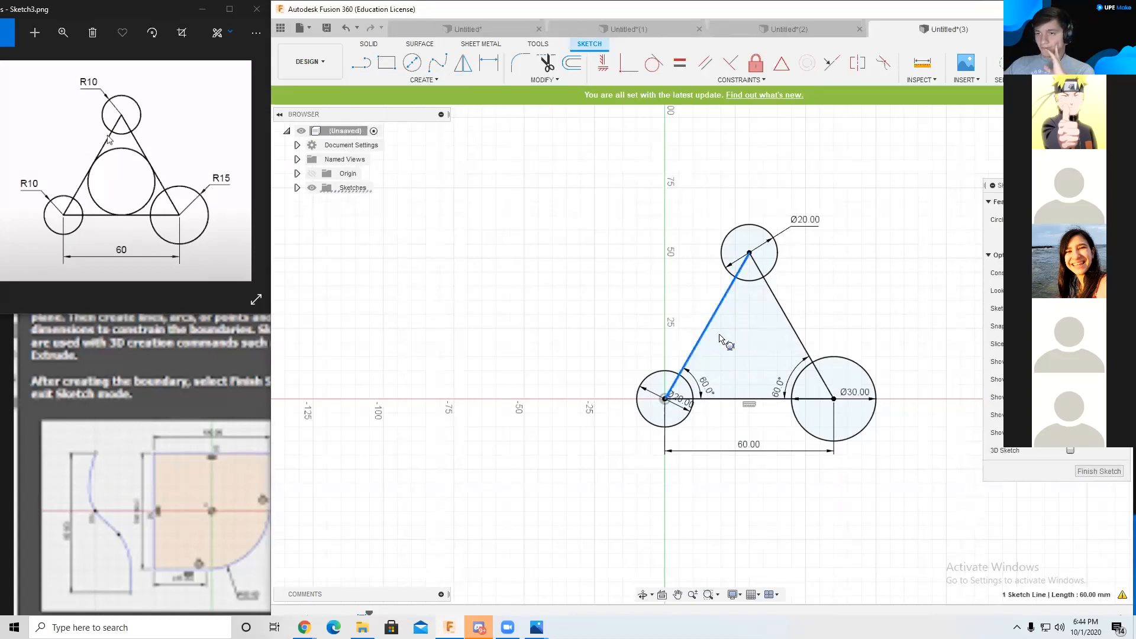
click(759, 399)
click(798, 339)
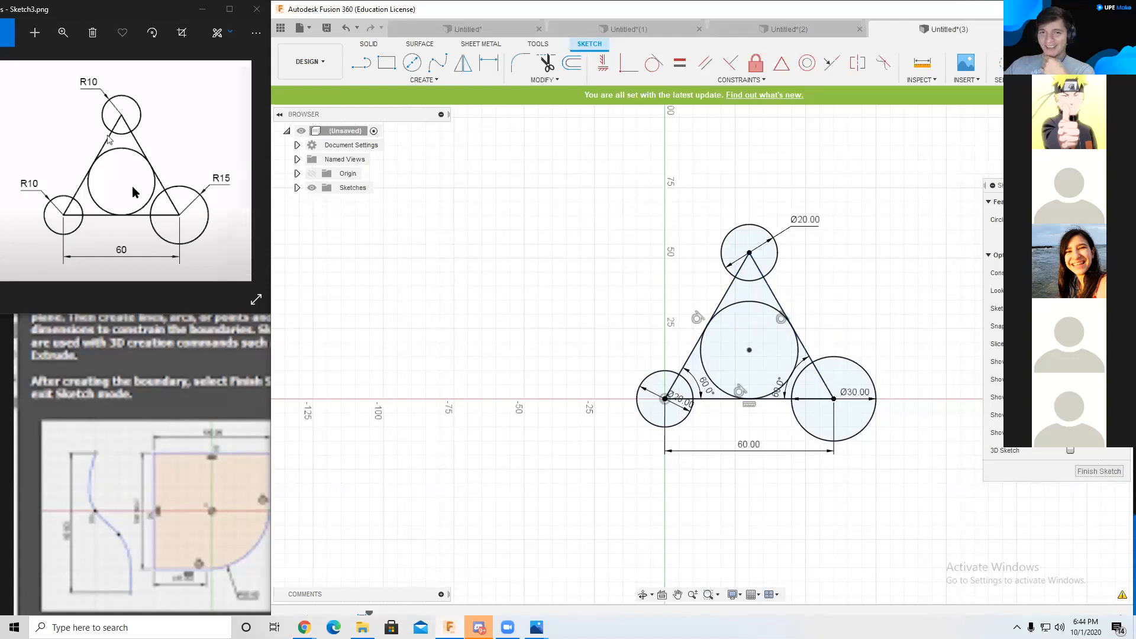
click(1087, 472)
middle_drag(852, 277, 773, 269)
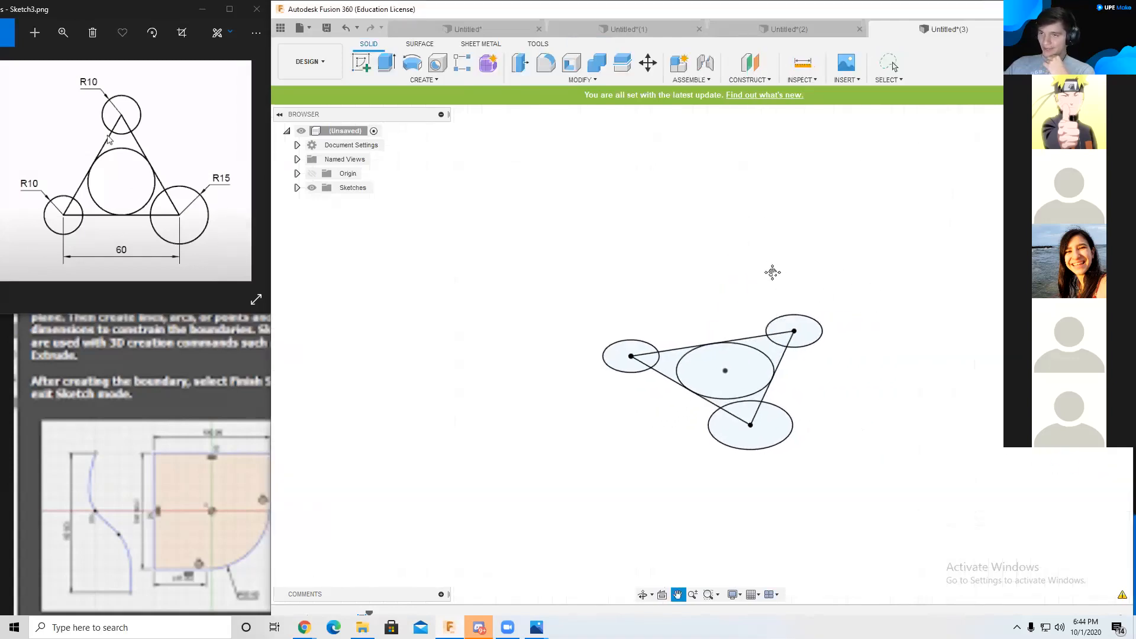
key(ctrl+z)
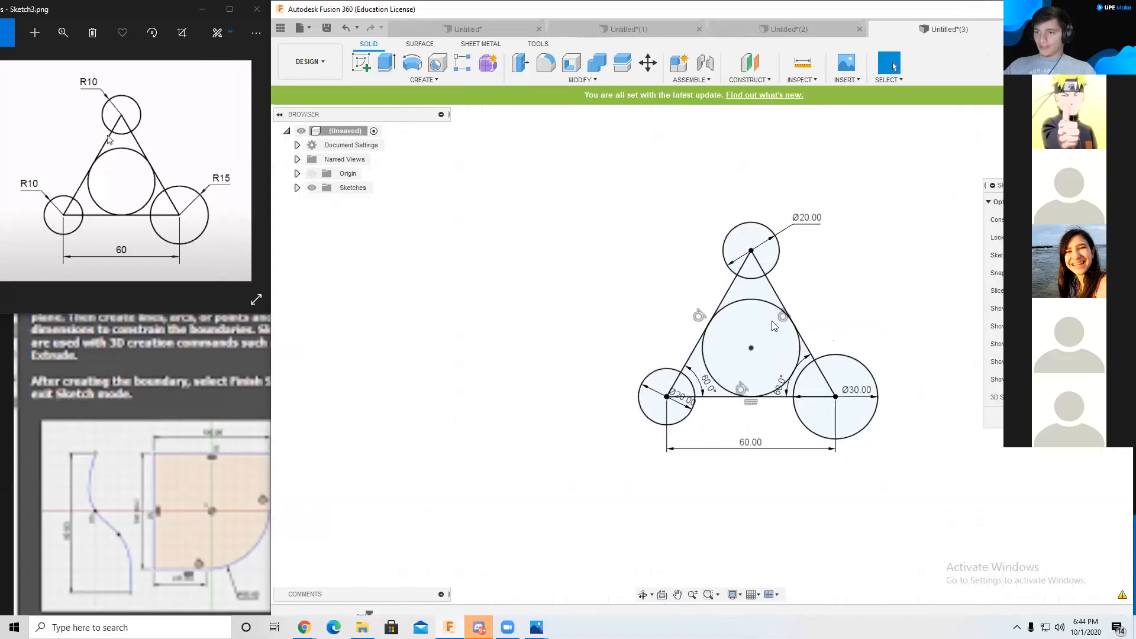
Step: Trim the triangle line ends and overlapping circle arcs at all three corners, leaving one continuous outline around the inscribed circle
middle_drag(779, 300, 646, 334)
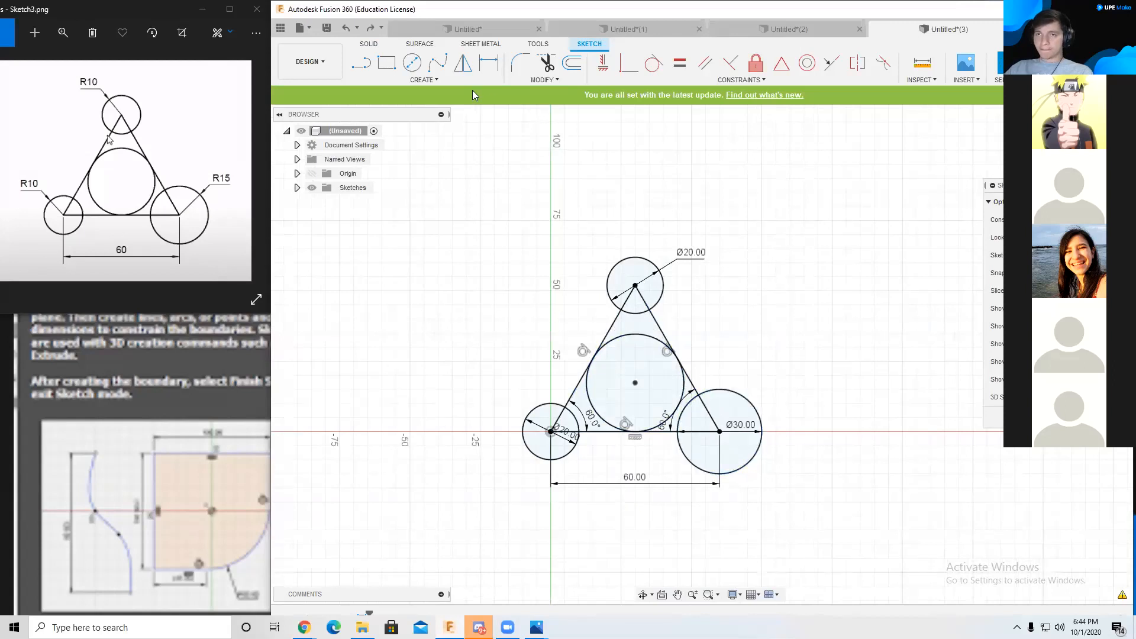
click(547, 65)
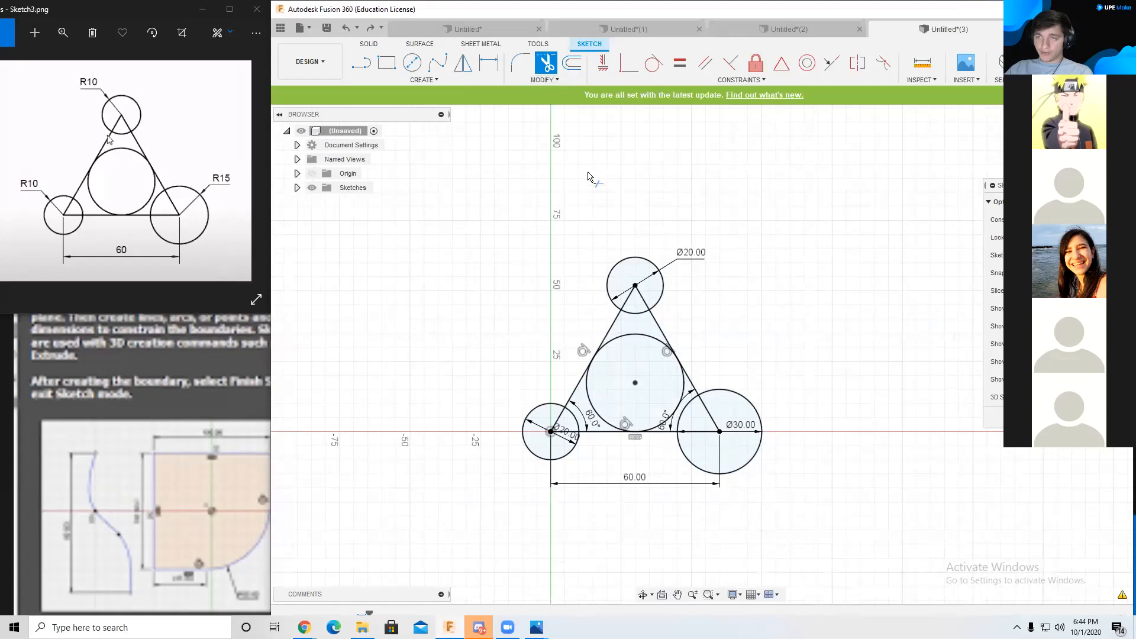
click(636, 314)
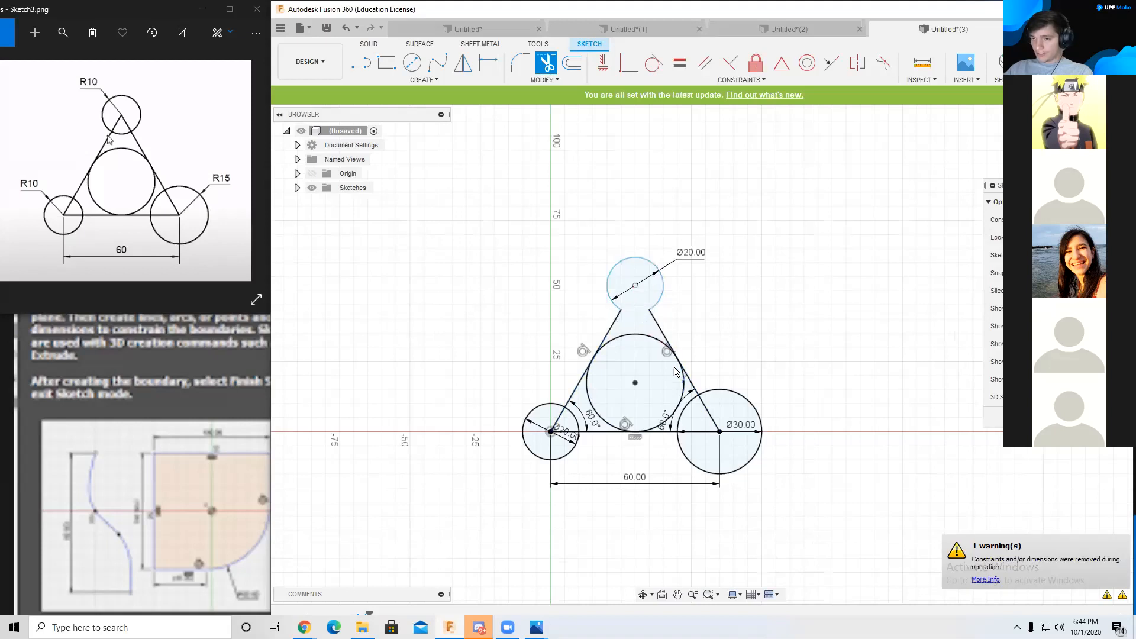
click(691, 407)
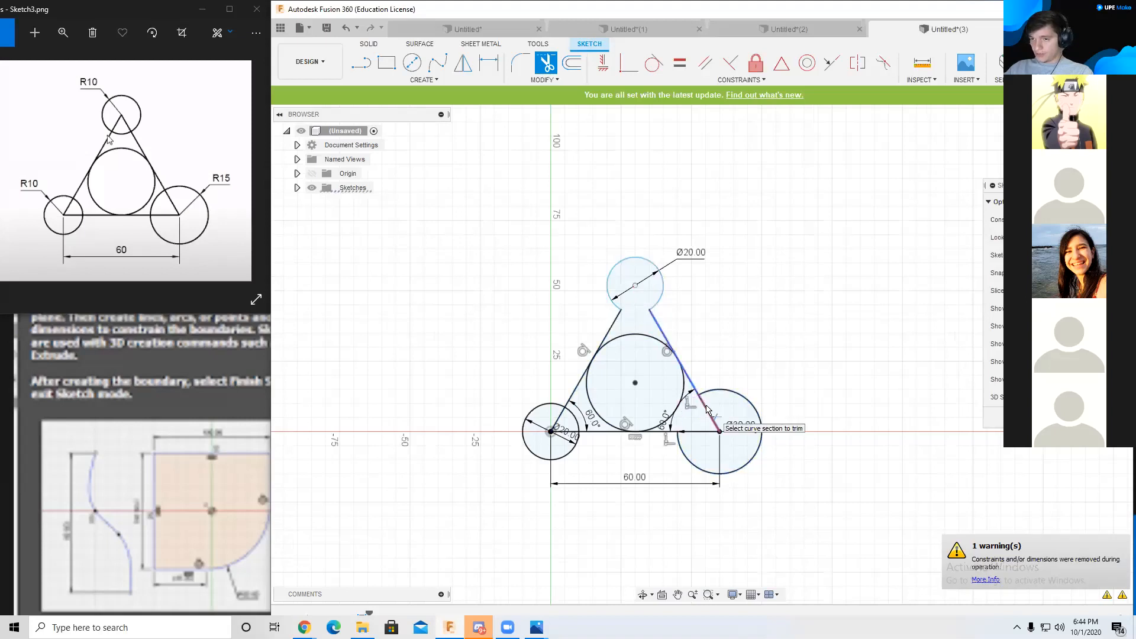
click(704, 433)
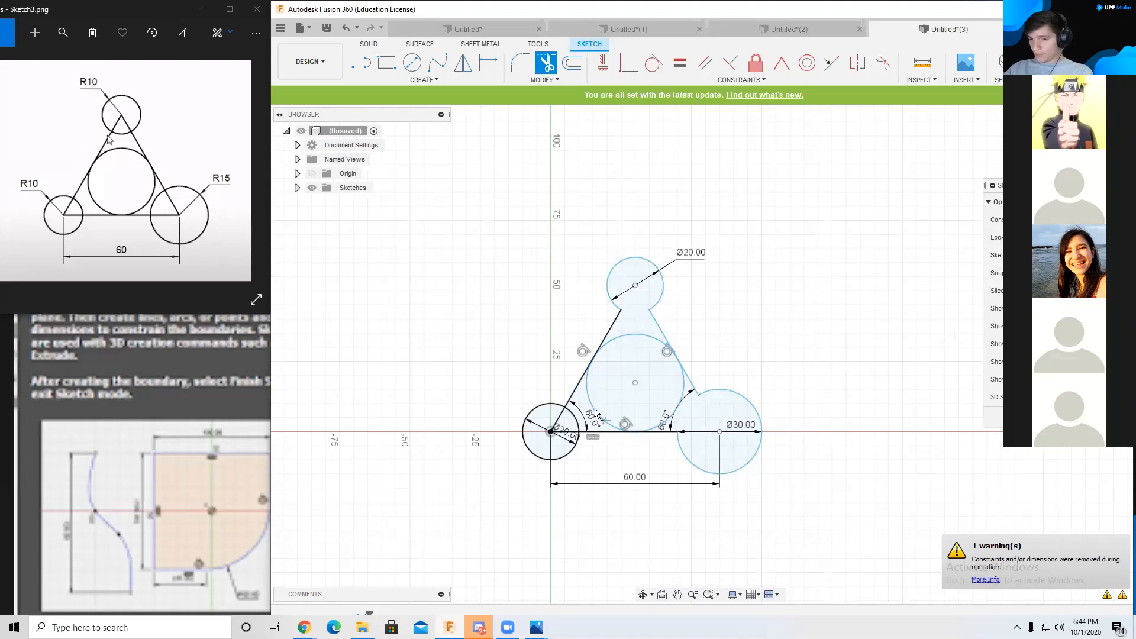
click(568, 433)
click(564, 421)
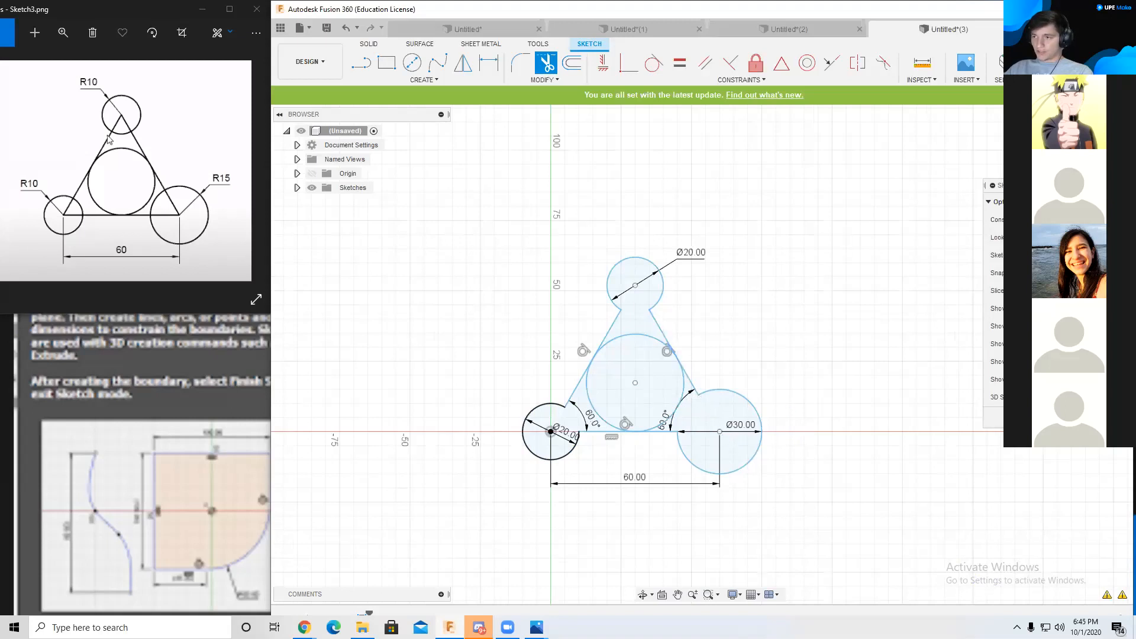
Step: Finish the sketch and extrude the three profiles around the inscribed circle upward by 15 mm, leaving the central circle open
click(1056, 417)
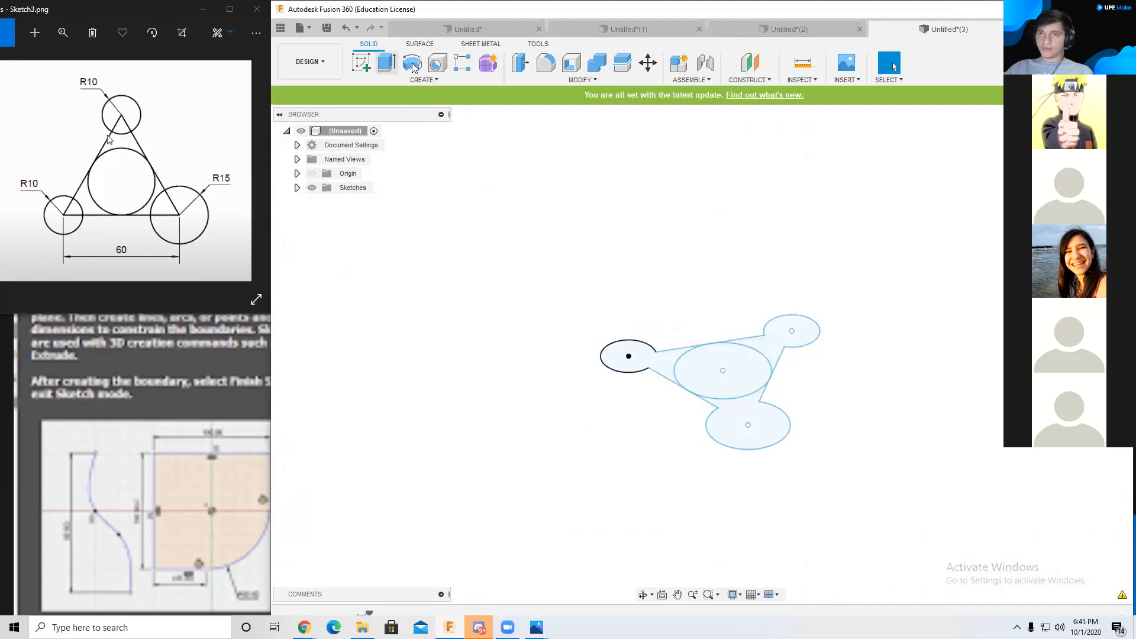
click(385, 64)
click(673, 359)
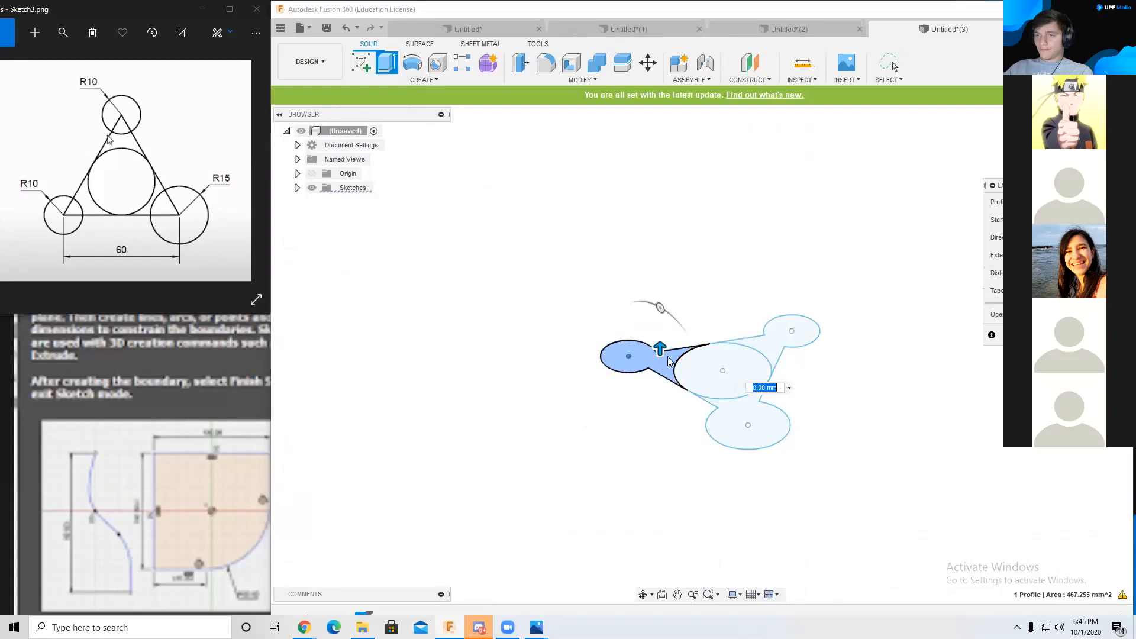
click(737, 412)
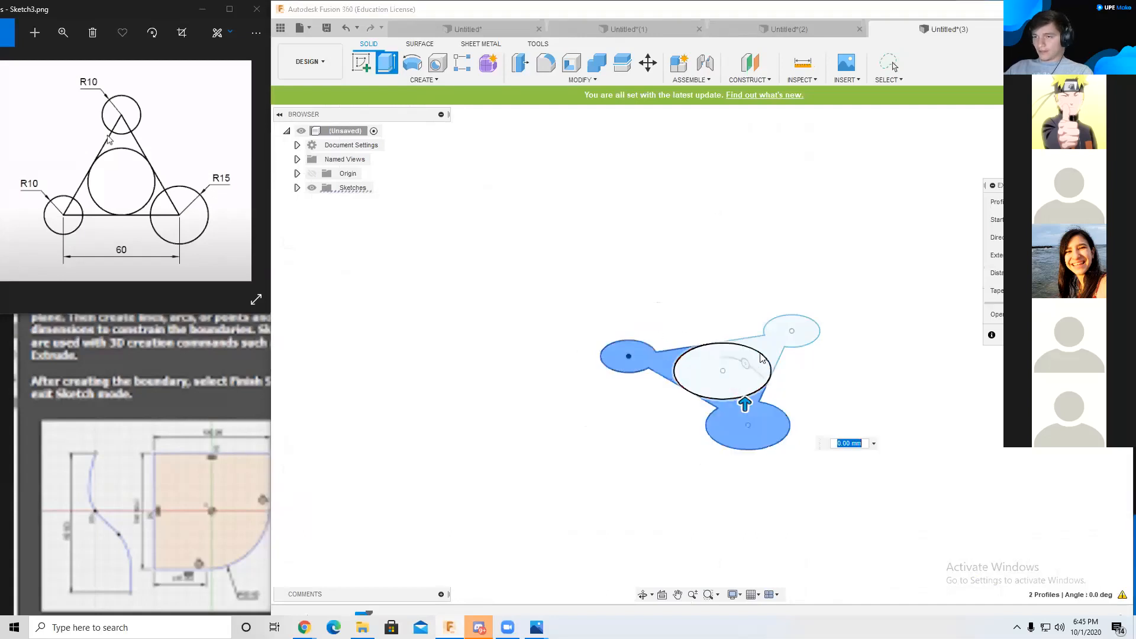
click(767, 347)
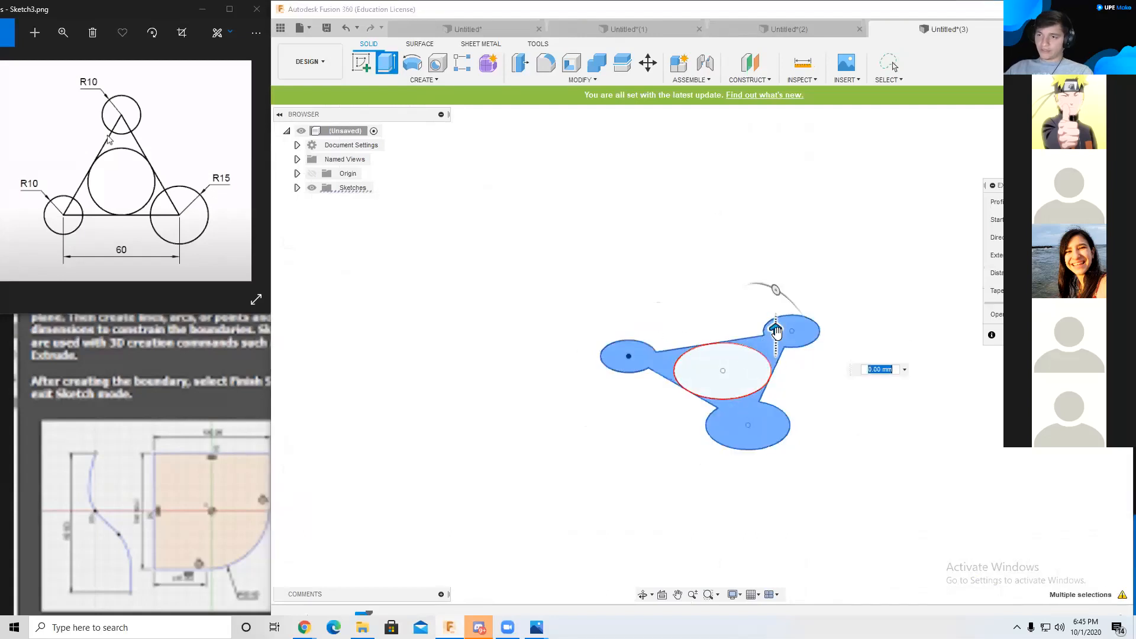
drag(776, 330, 778, 297)
shift+middle_drag(866, 303, 924, 307)
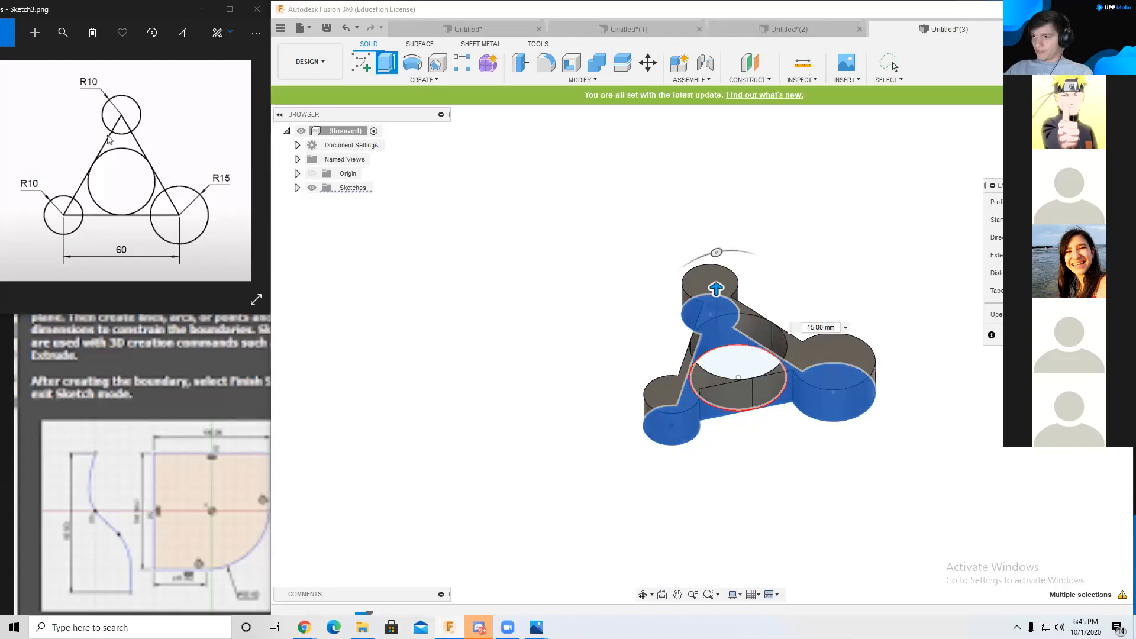
key(Return)
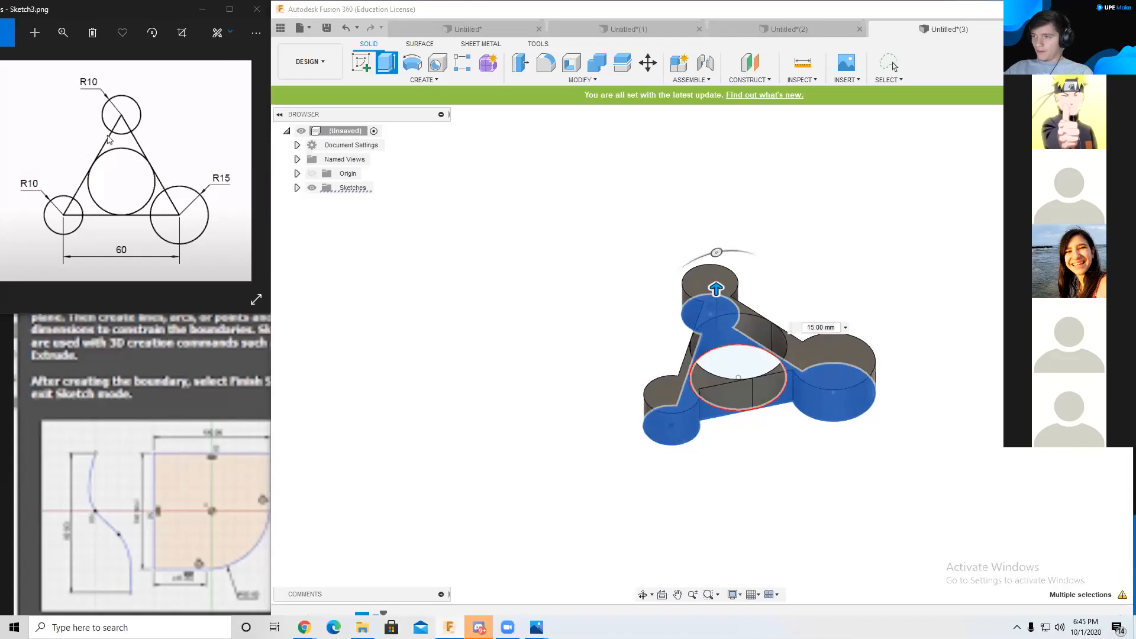
Step: Open the McMaster-Carr component catalog for insertion and browse its Fastening & Joining and Pipe, Tubing, Hose & Fittings categories
mouse_move(788, 286)
shift+middle_down()
mouse_move(865, 263)
mouse_move(849, 216)
mouse_move(820, 304)
mouse_move(821, 348)
mouse_move(845, 309)
mouse_move(816, 272)
mouse_move(752, 261)
mouse_move(809, 337)
mouse_move(900, 299)
mouse_move(890, 345)
mouse_move(907, 357)
mouse_move(793, 336)
mouse_move(727, 367)
mouse_move(743, 381)
mouse_move(656, 403)
mouse_move(646, 439)
mouse_move(734, 369)
mouse_move(654, 400)
mouse_move(675, 392)
shift+middle_up()
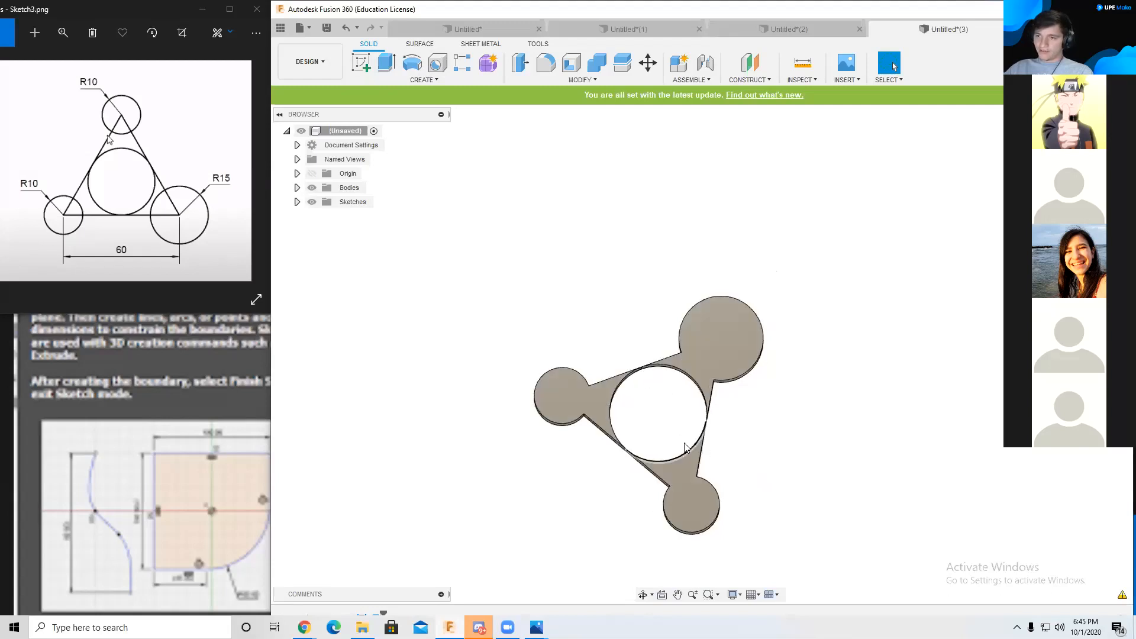
shift+middle_drag(739, 345, 781, 297)
click(809, 80)
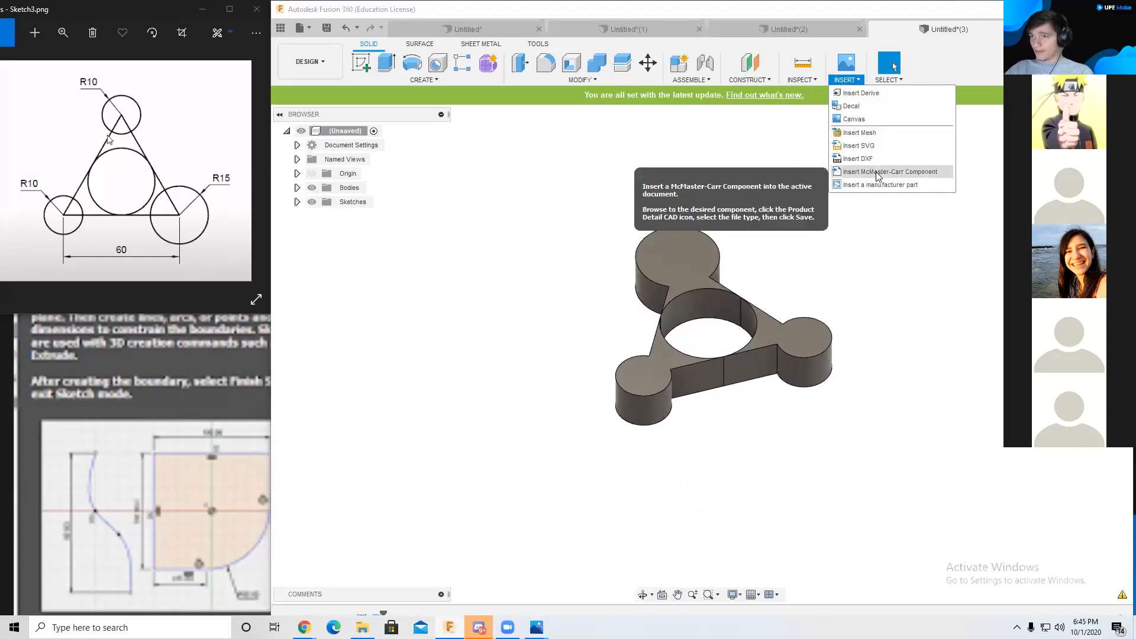
click(877, 172)
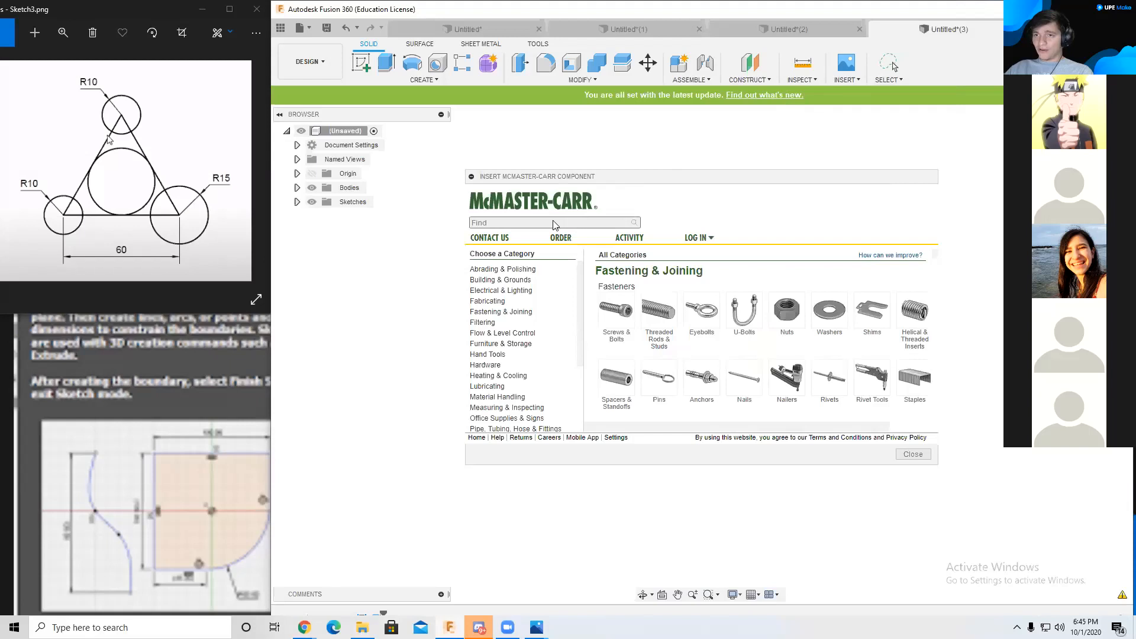
scroll(755, 304, down, 3)
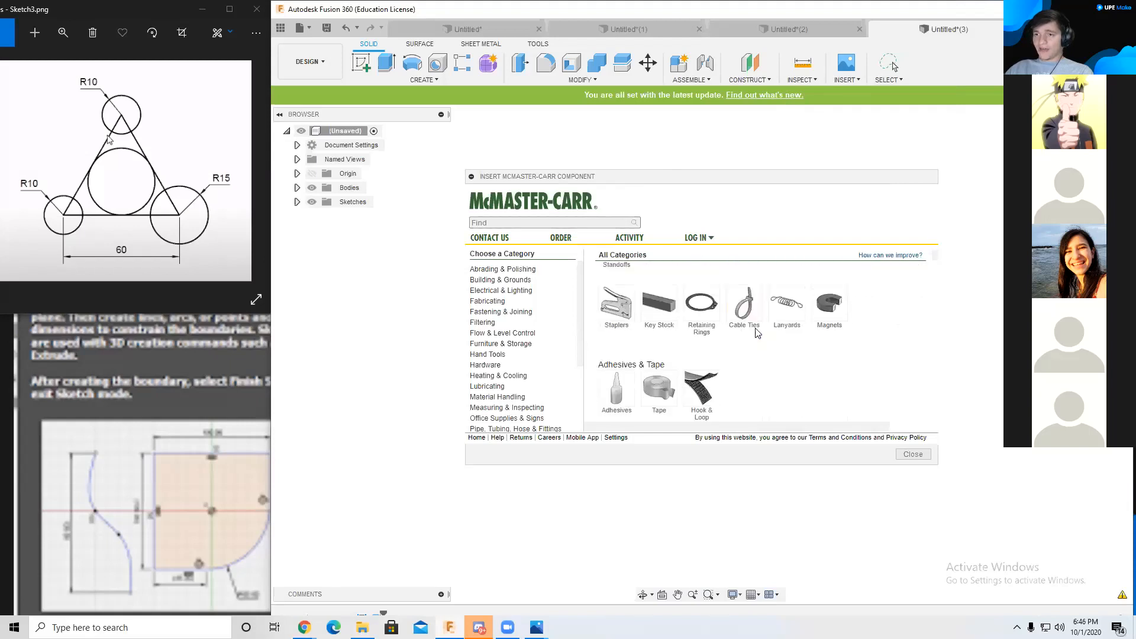
scroll(755, 334, up, 3)
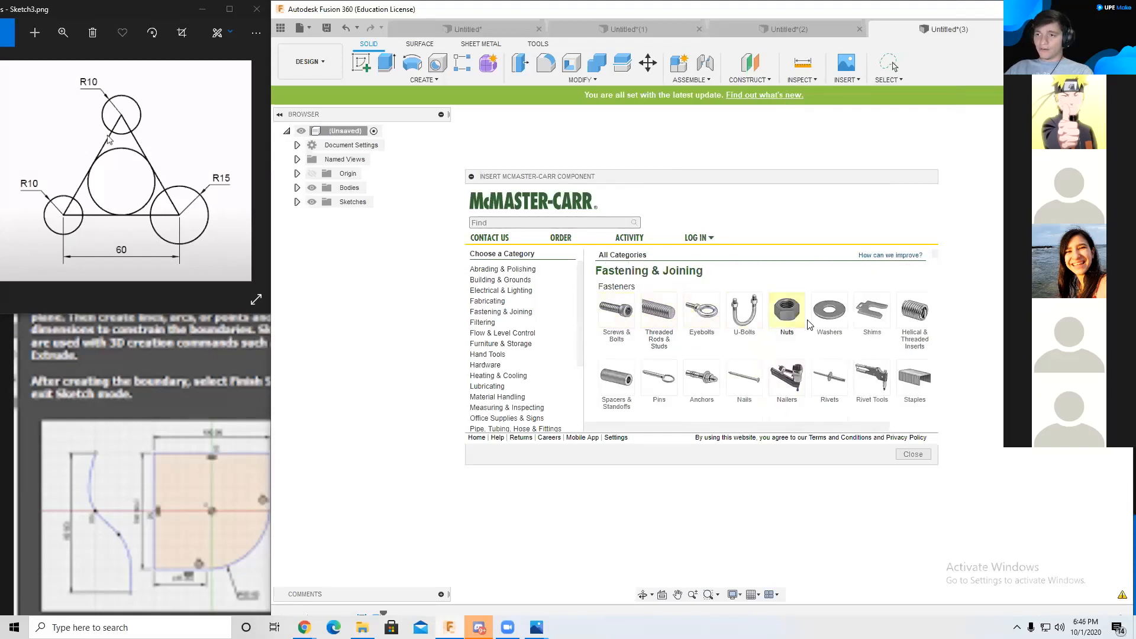
scroll(710, 331, down, 2)
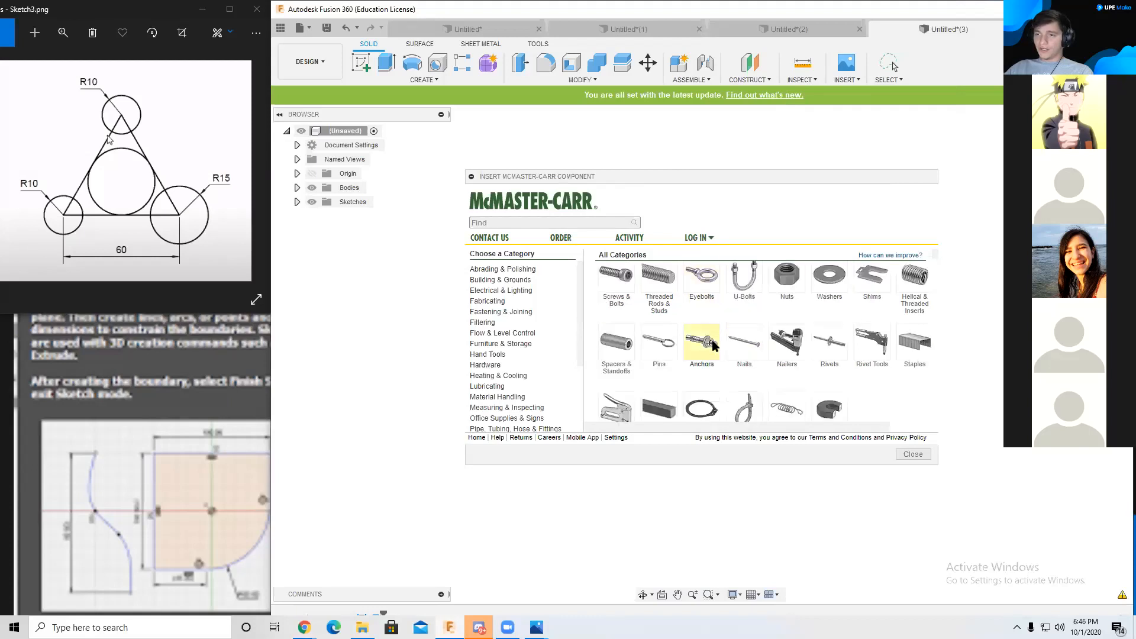
scroll(715, 347, down, 3)
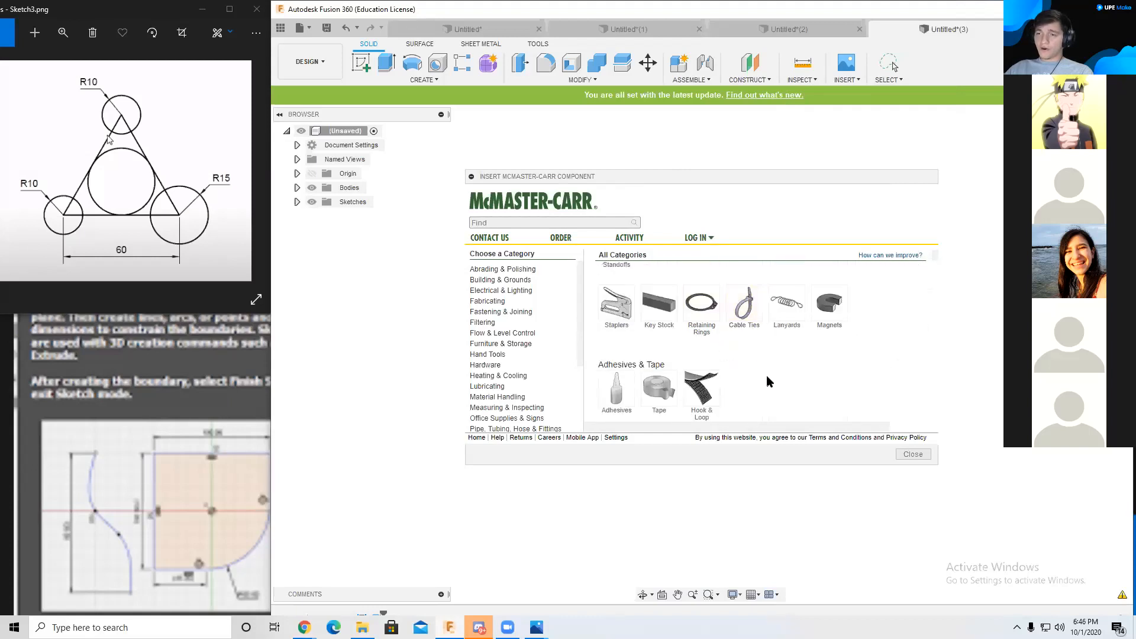
scroll(770, 385, down, 1)
scroll(771, 385, down, 5)
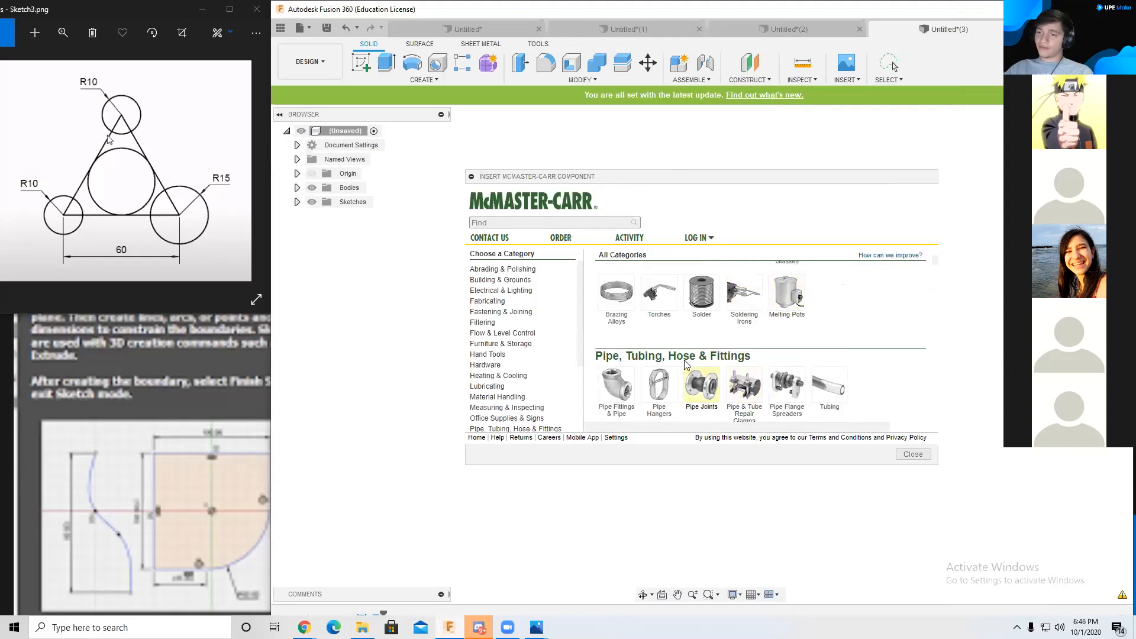
scroll(747, 350, up, 4)
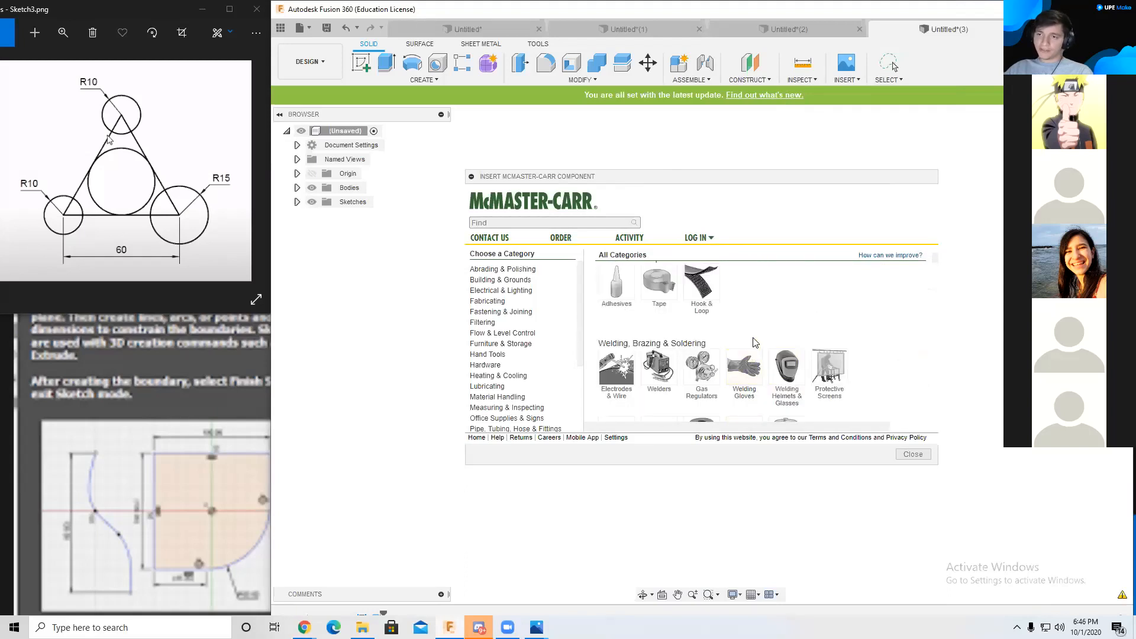
scroll(755, 342, up, 4)
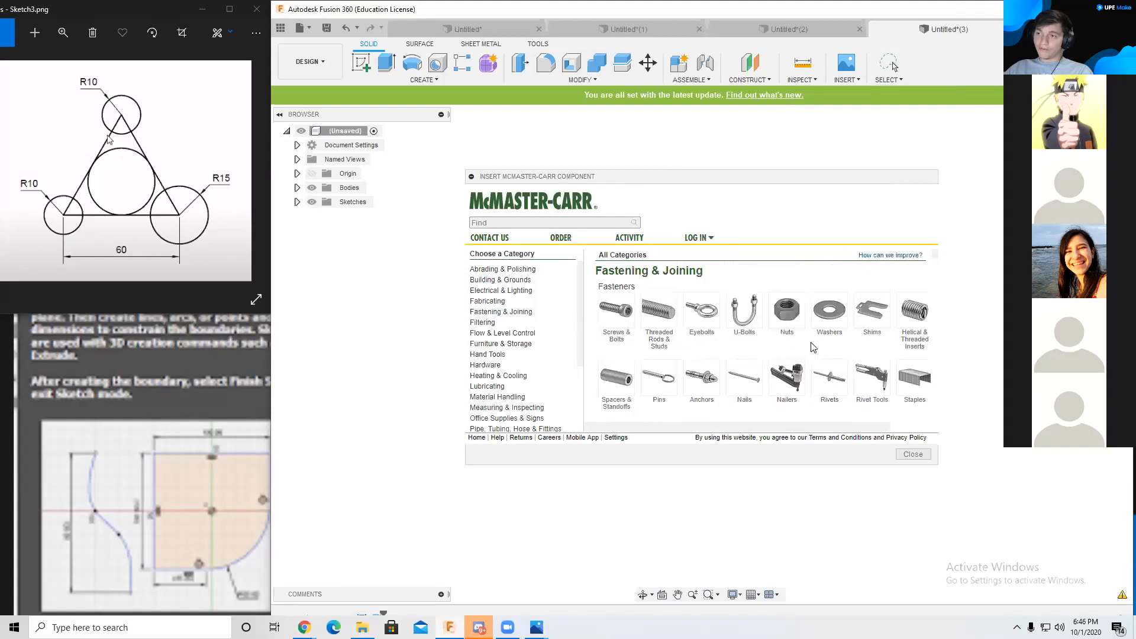
Step: Search the McMaster-Carr catalog for "bearing"
click(565, 223)
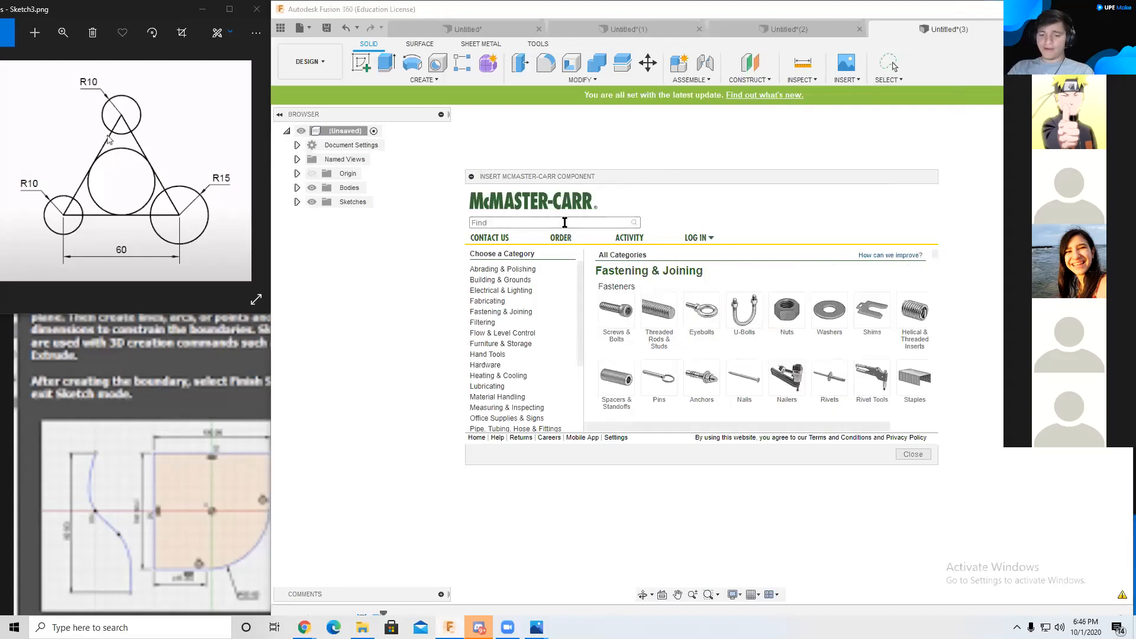
text(bearing)
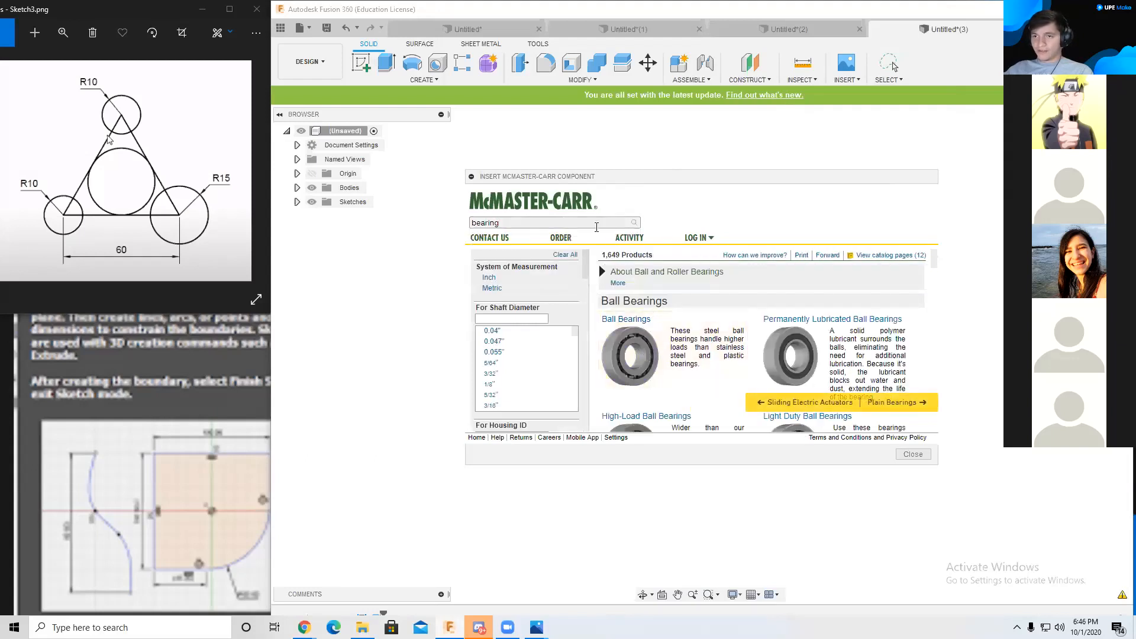
Step: Reopen the McMaster-Carr component catalog, search it for "bearing" and view the Ball Bearings category
click(803, 63)
click(806, 80)
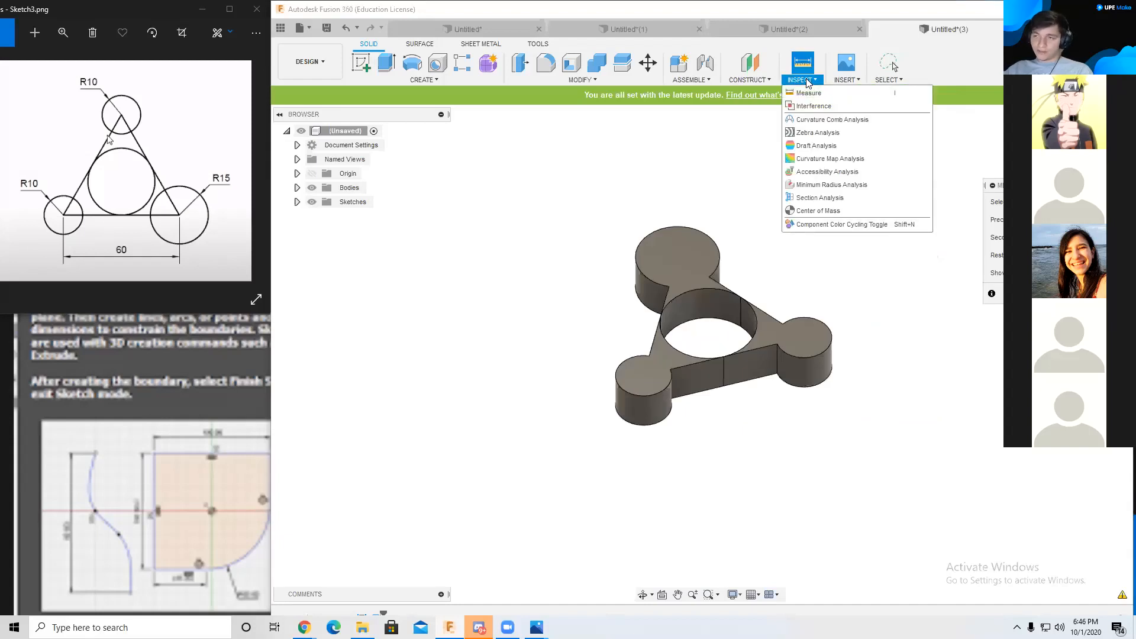
click(847, 80)
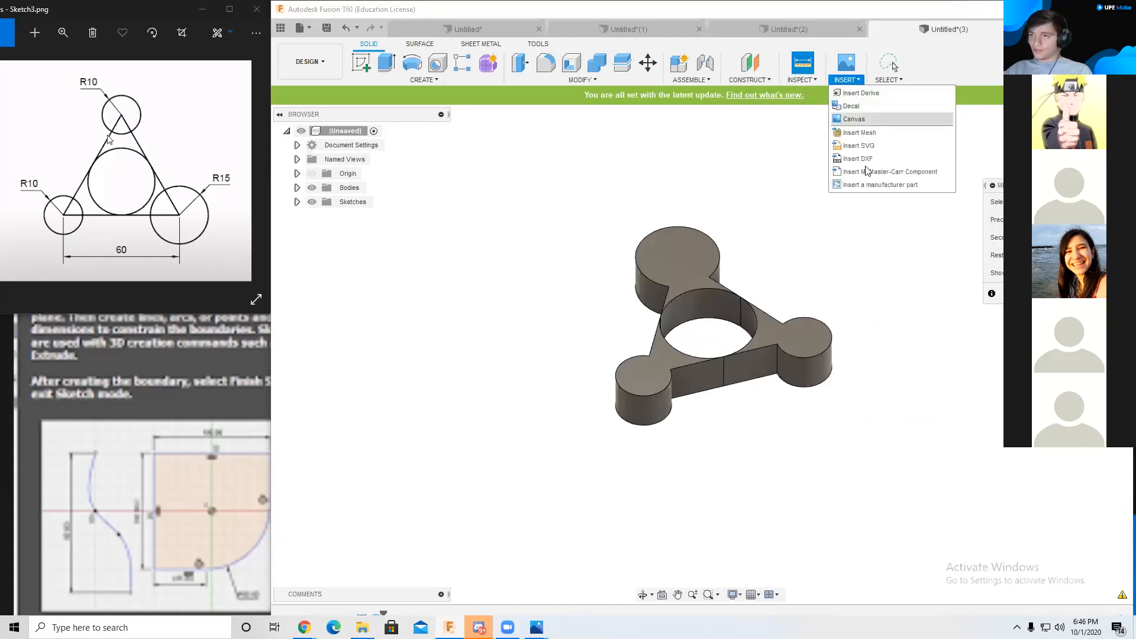
click(884, 172)
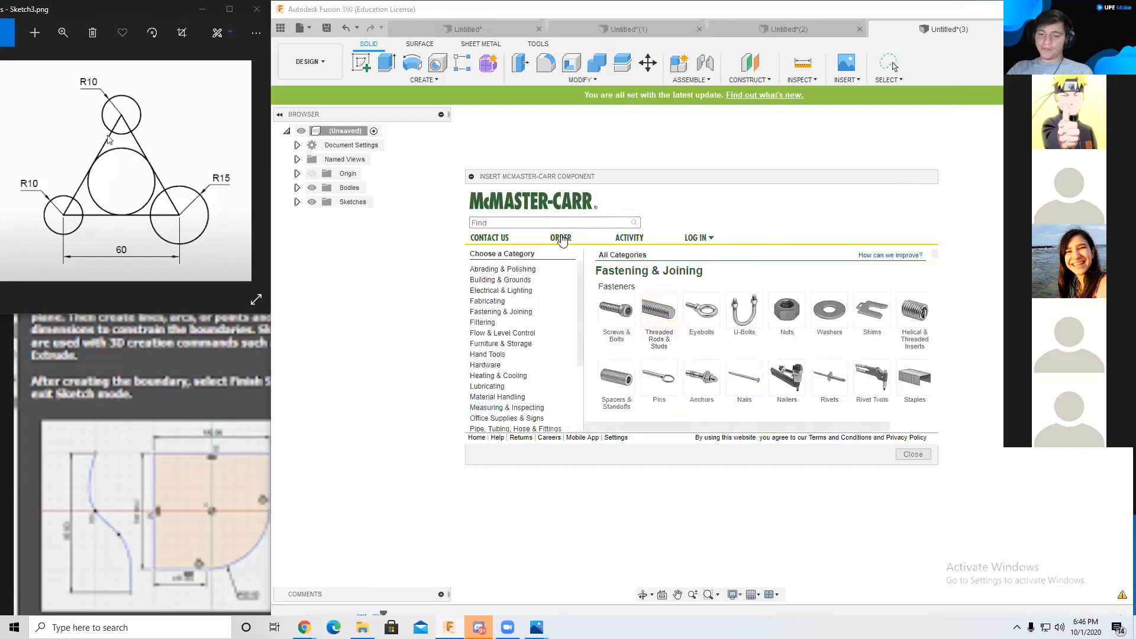
text(bearing)
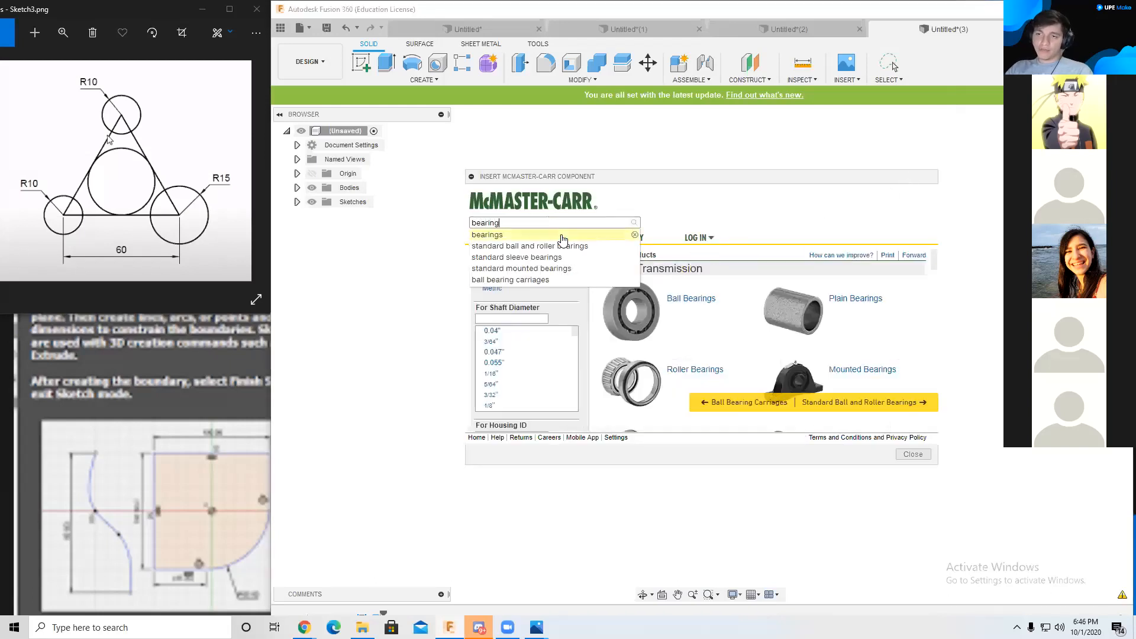
click(691, 301)
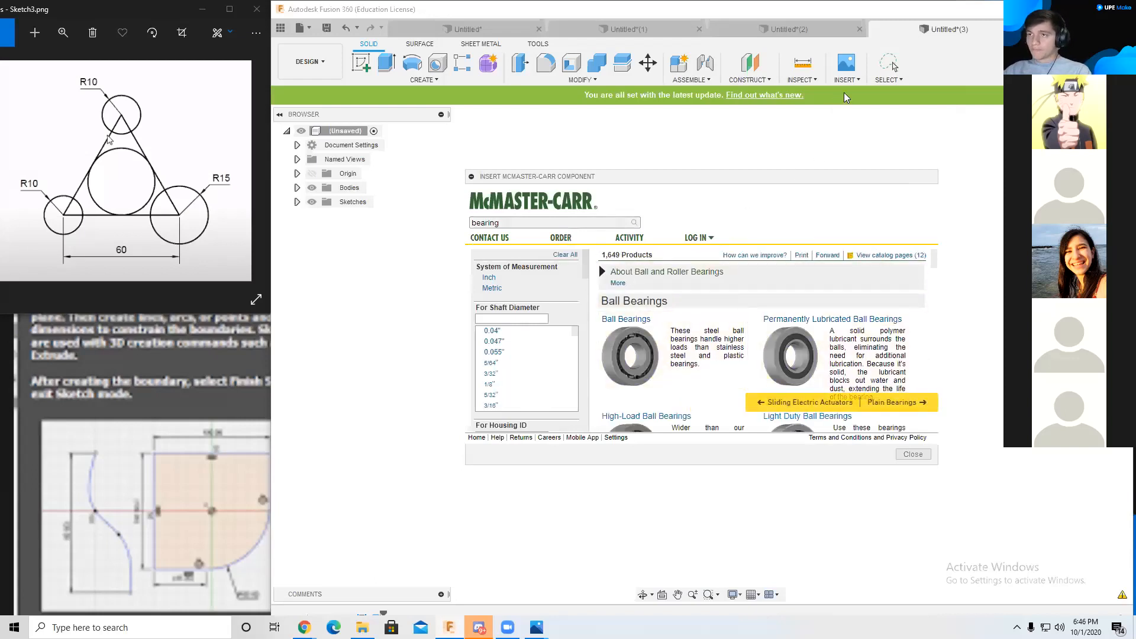
Step: Reload the McMaster-Carr catalog's start page and look over the fasteners under Fastening & Joining
click(856, 82)
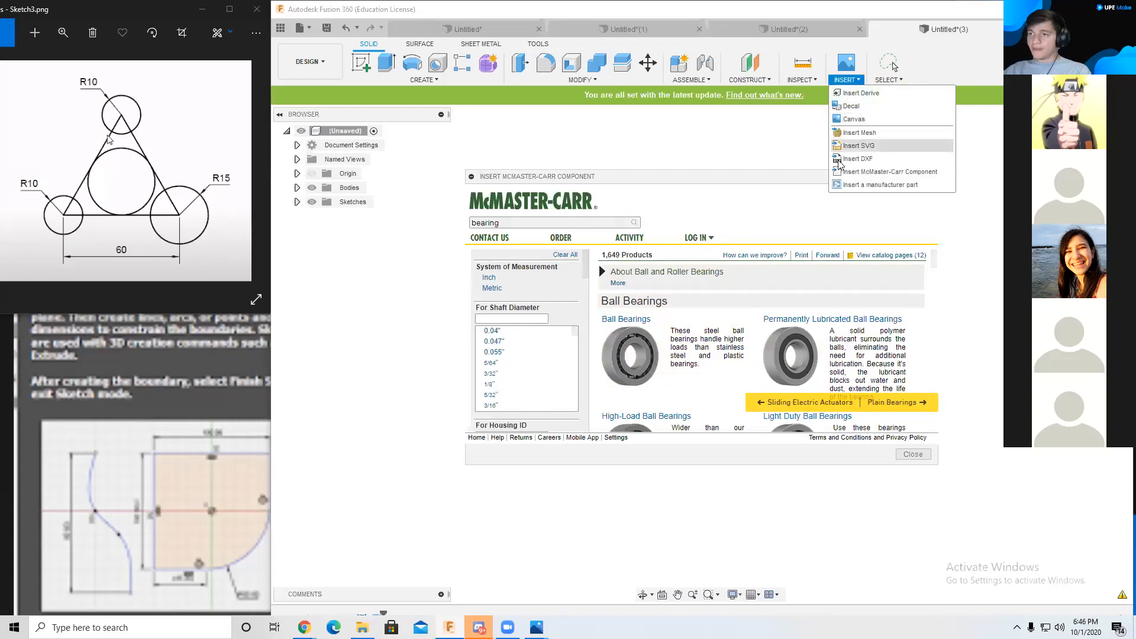
click(909, 171)
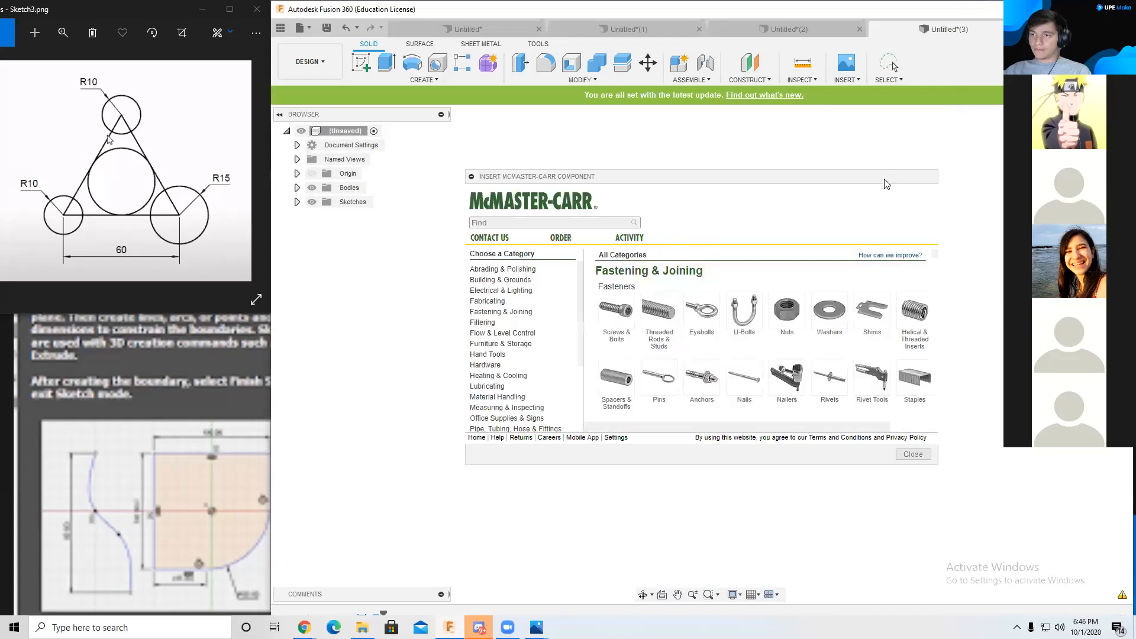
scroll(751, 320, down, 2)
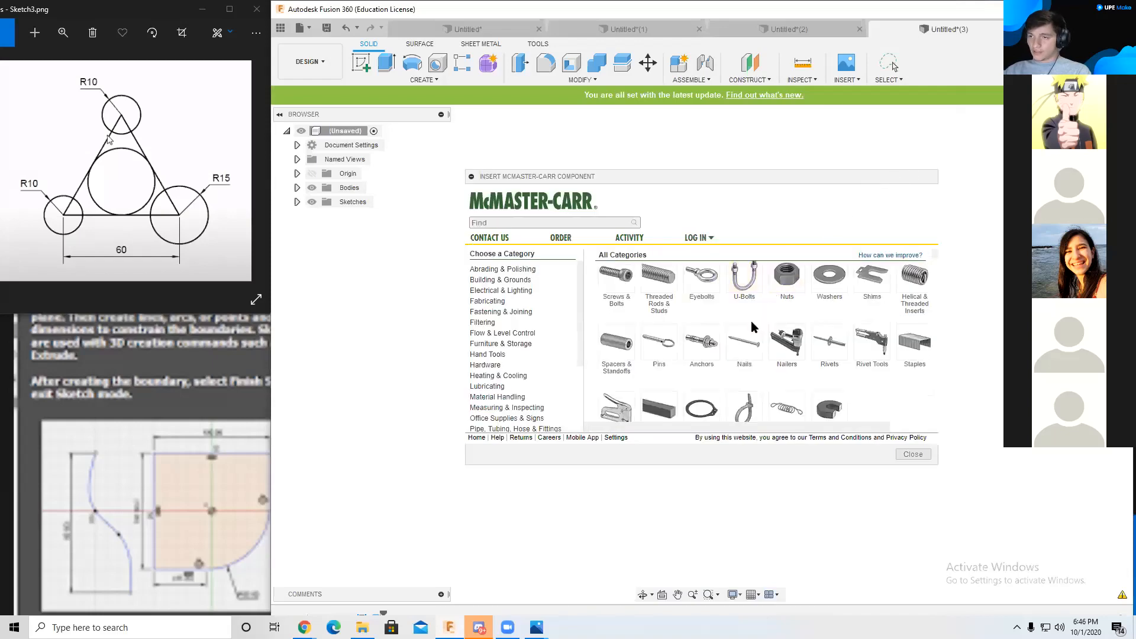
scroll(889, 309, up, 2)
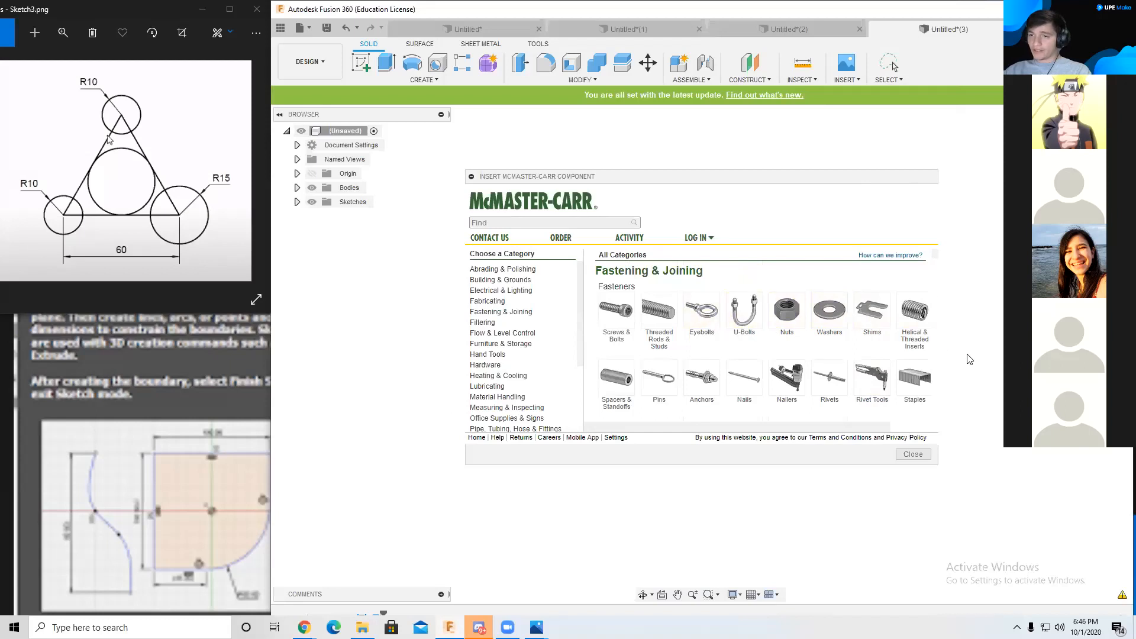
scroll(796, 353, down, 1)
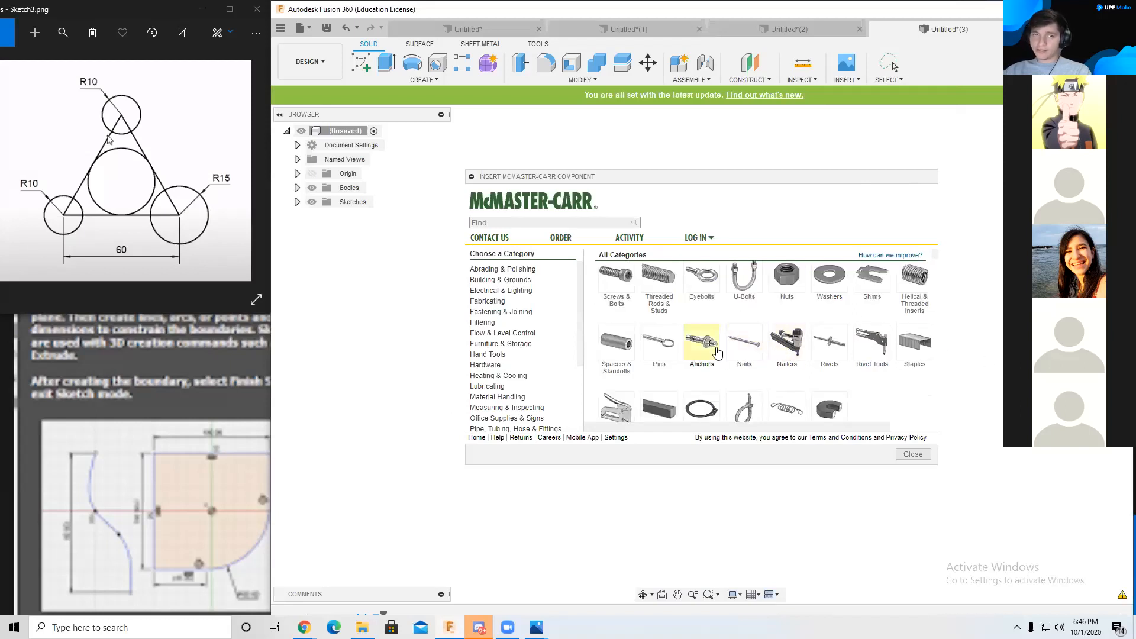
scroll(701, 366, up, 1)
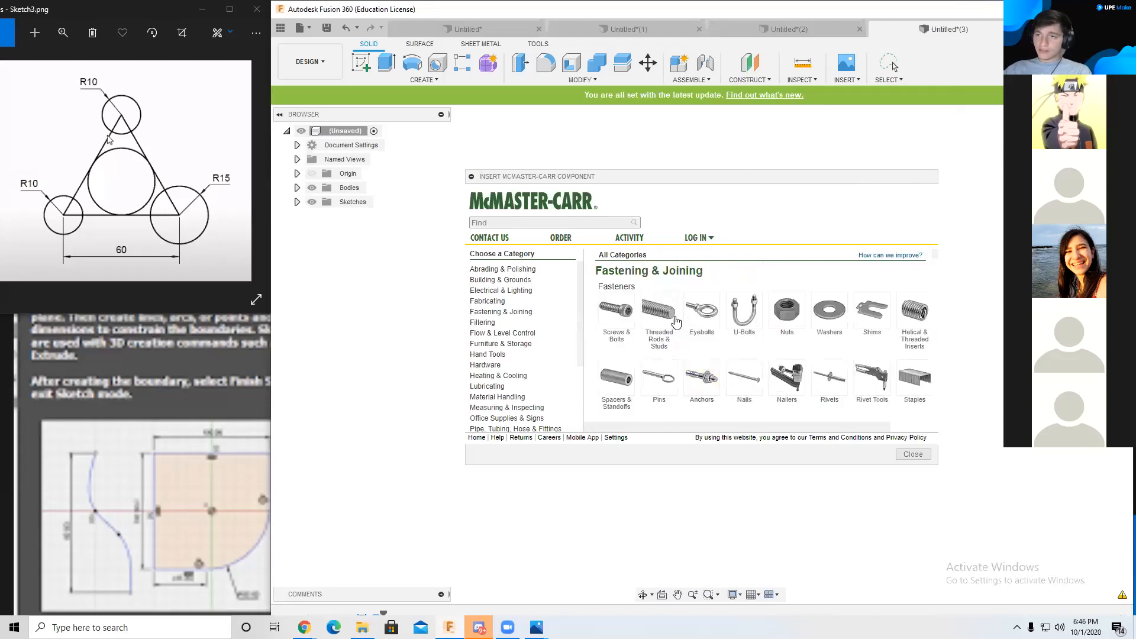
Step: Search the McMaster-Carr catalog for "bearings" and open the standard Ball Bearings product list
click(623, 225)
text(bearings)
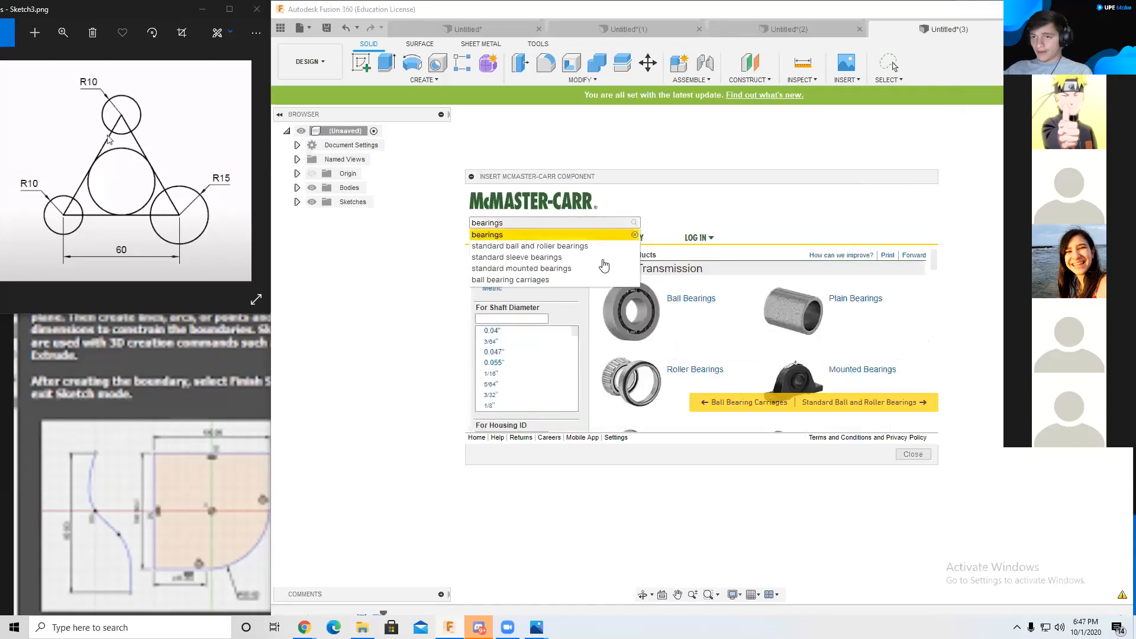
click(494, 234)
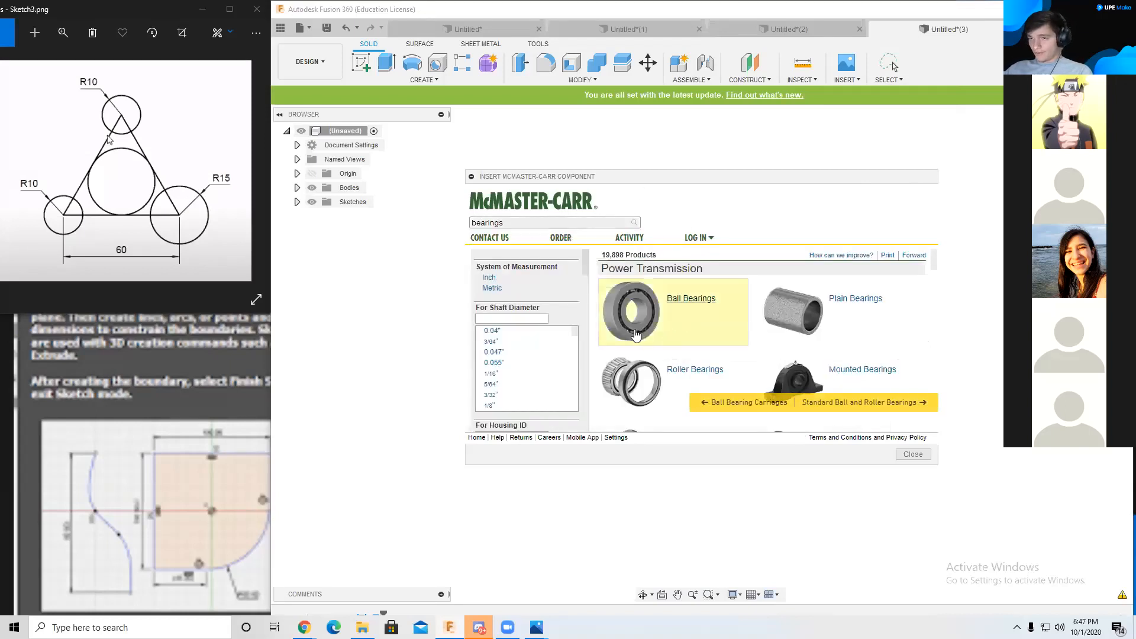
click(630, 329)
click(631, 321)
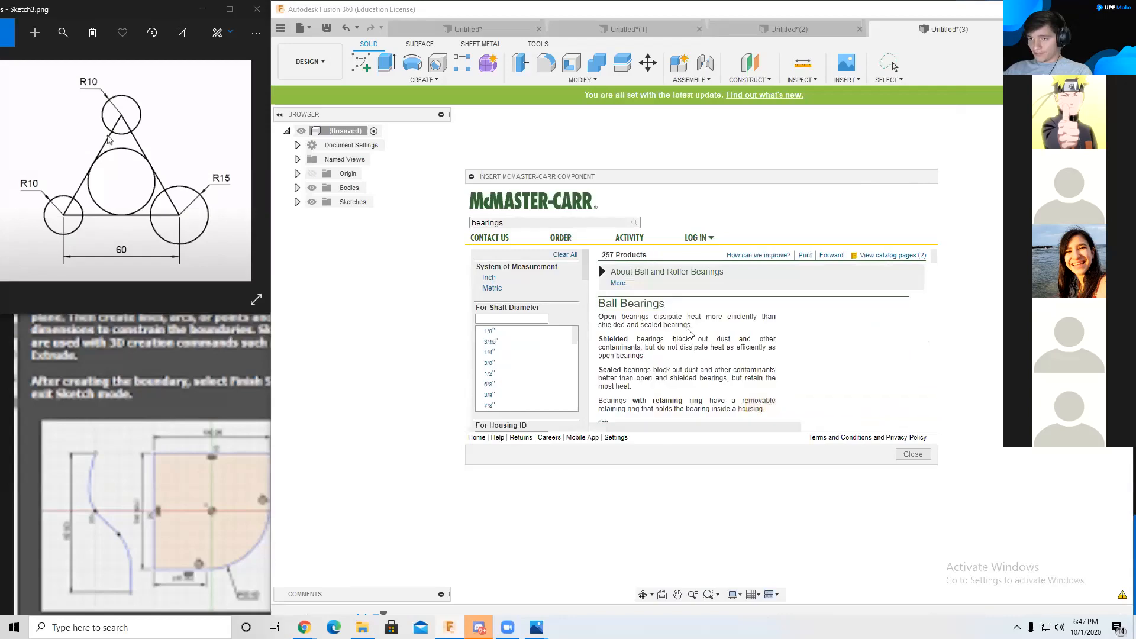
Step: Filter the ball bearings to the Open type and examine the table of available sizes
scroll(756, 335, down, 3)
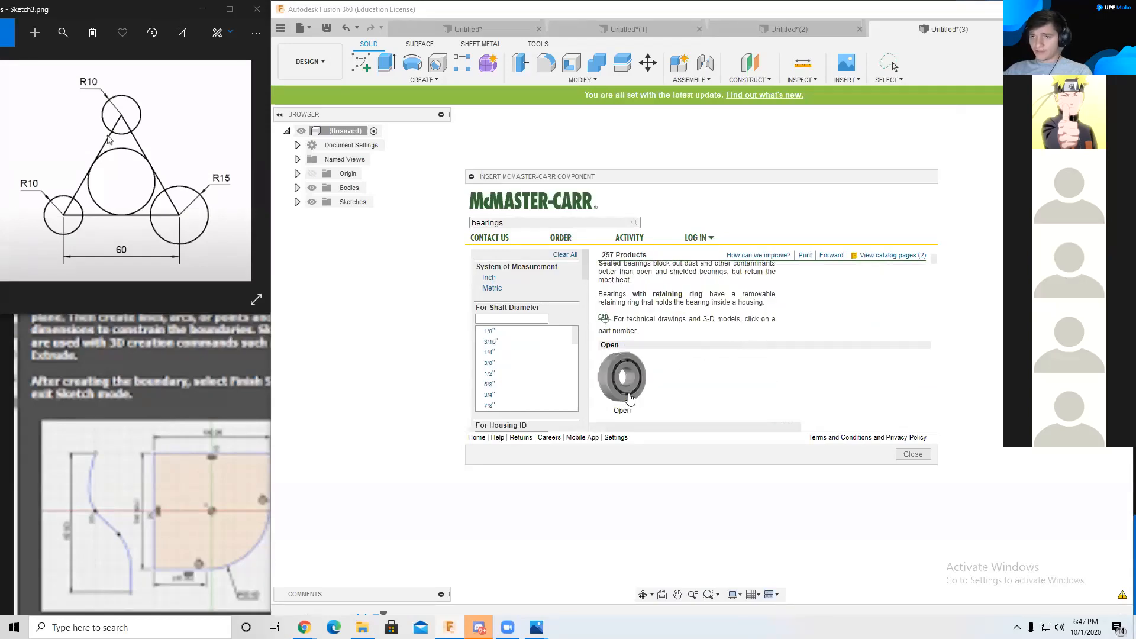
scroll(651, 339, down, 2)
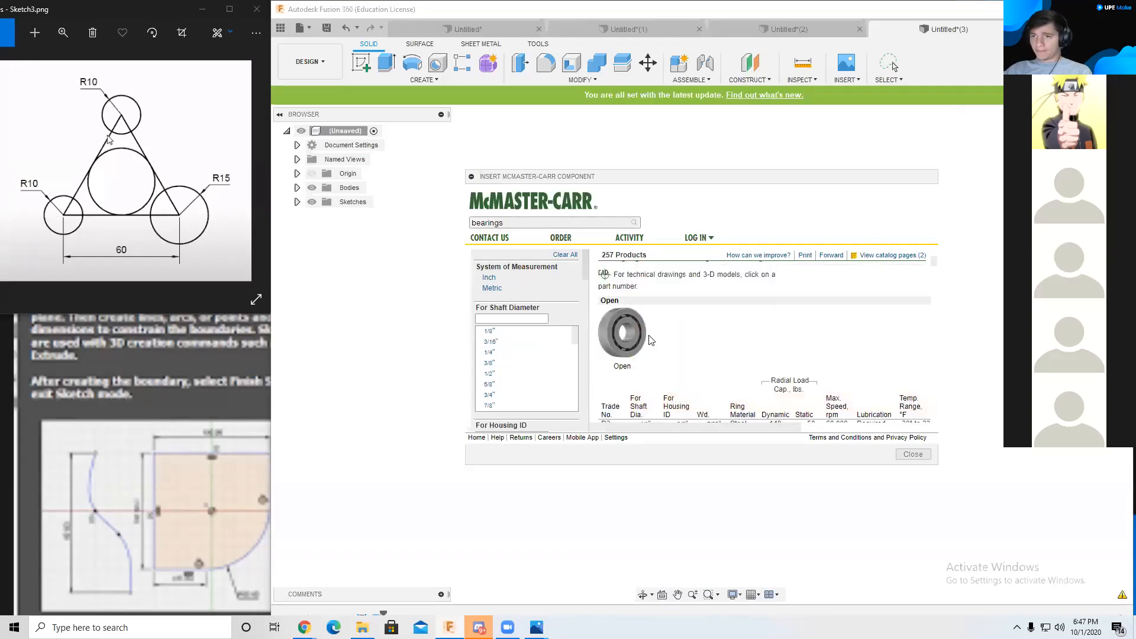
scroll(618, 370, down, 2)
scroll(644, 339, up, 2)
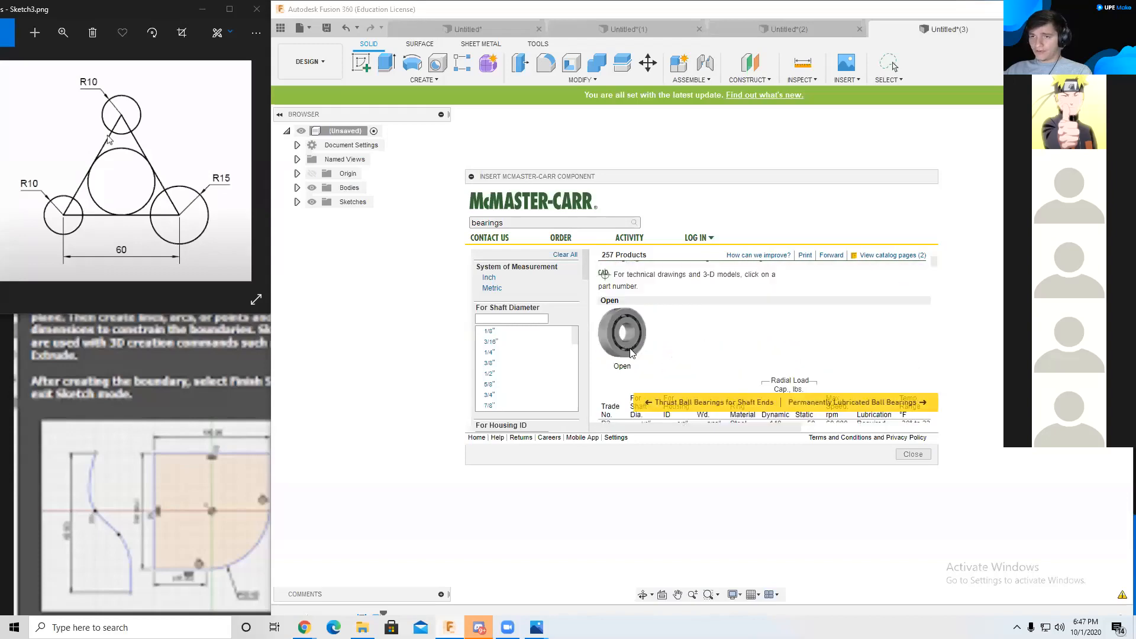
click(630, 350)
scroll(676, 324, down, 1)
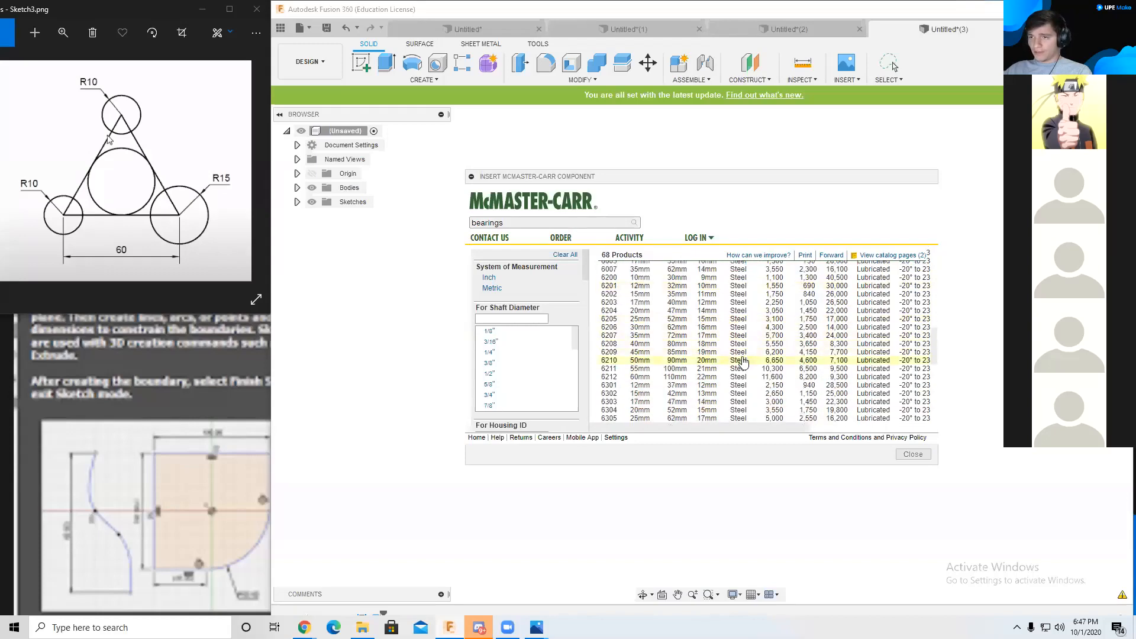
scroll(723, 366, up, 5)
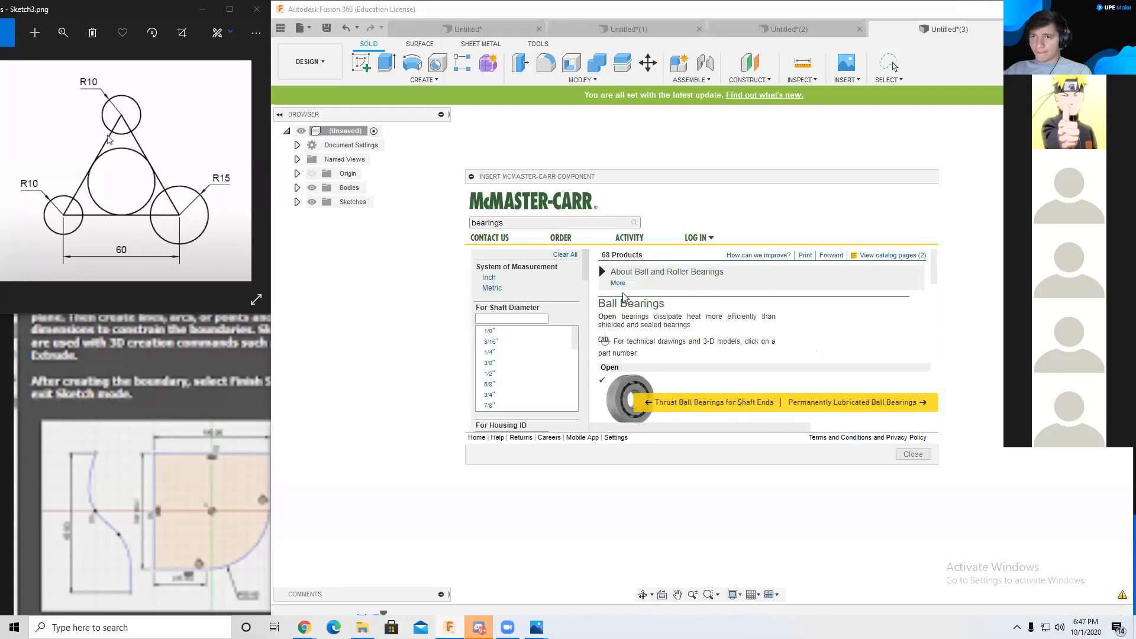
Step: Expand and look over the "About Ball and Roller Bearings" information, and collapse the catalog dialog
click(618, 284)
scroll(700, 334, down, 5)
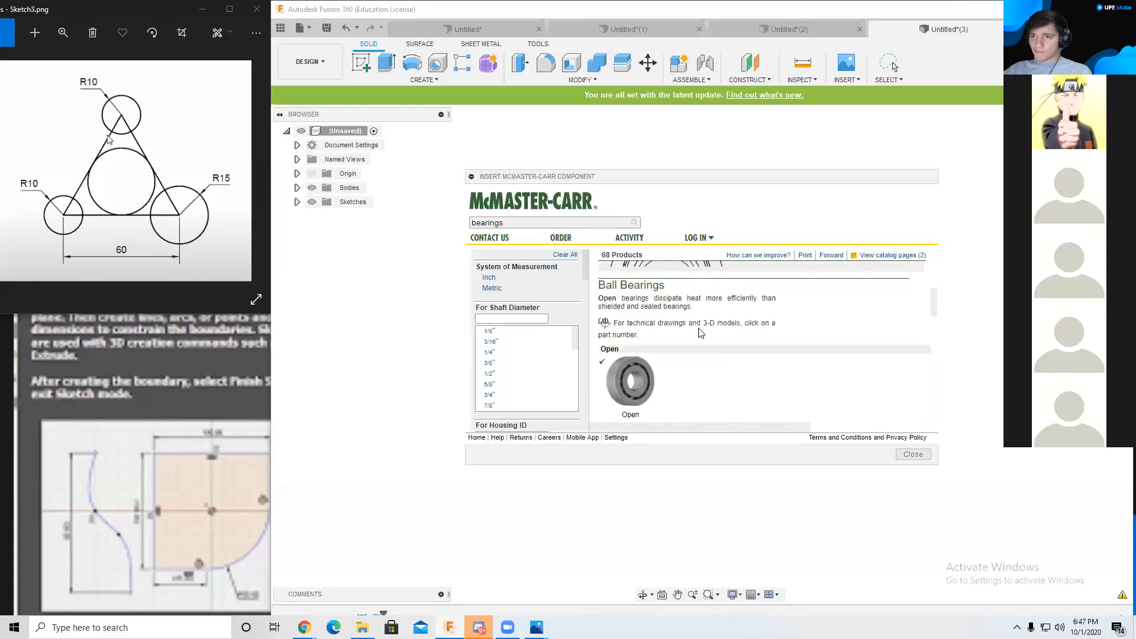
scroll(685, 353, up, 5)
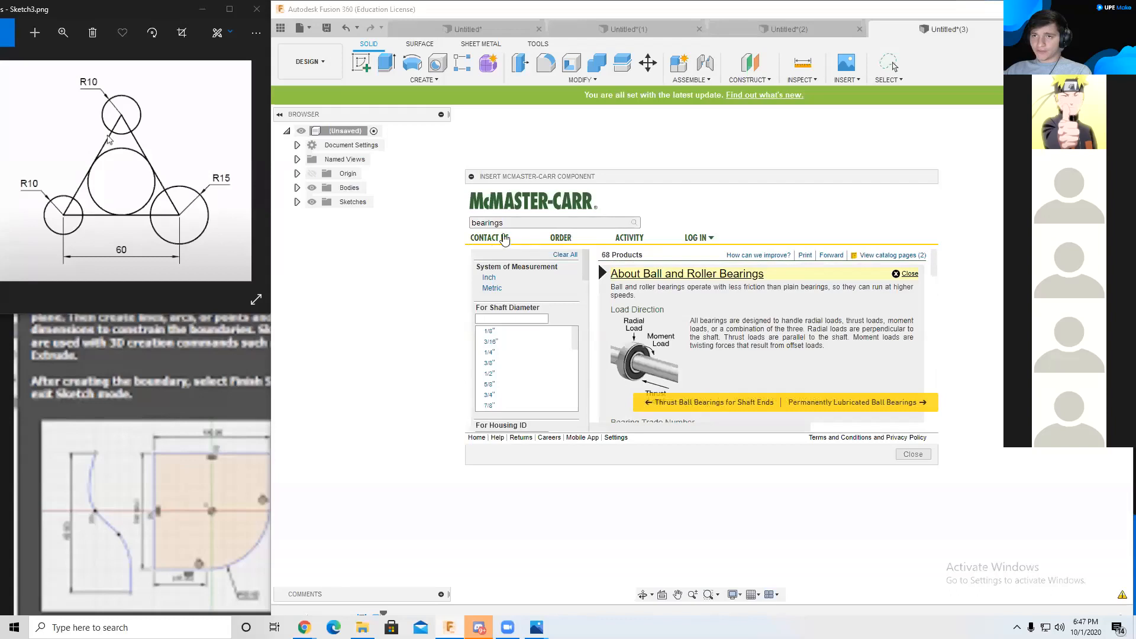
click(528, 223)
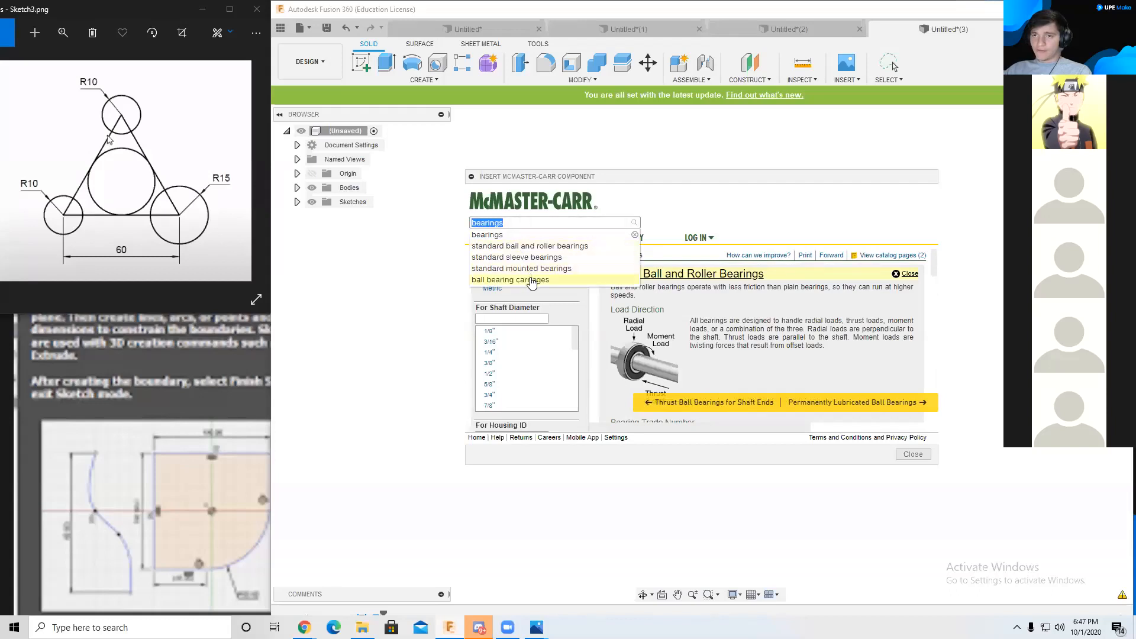
click(580, 211)
click(472, 176)
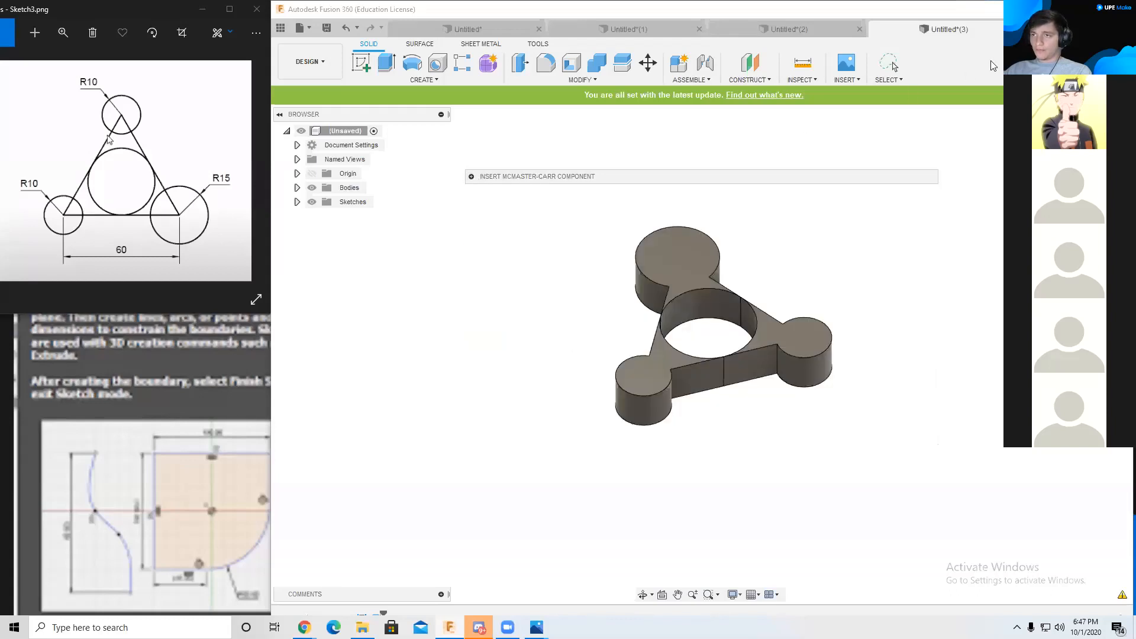
Step: Reopen the McMaster-Carr catalog and browse through Screws & Bolts and Socket Head Screws to Alloy Steel Socket Head Screws
click(846, 80)
click(873, 178)
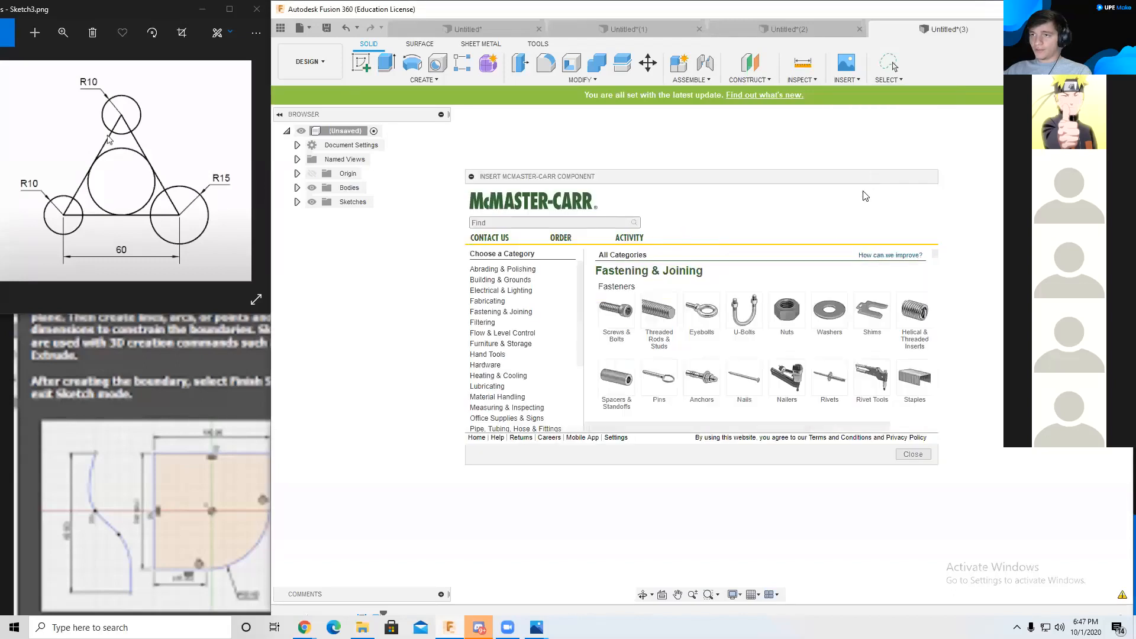
click(615, 322)
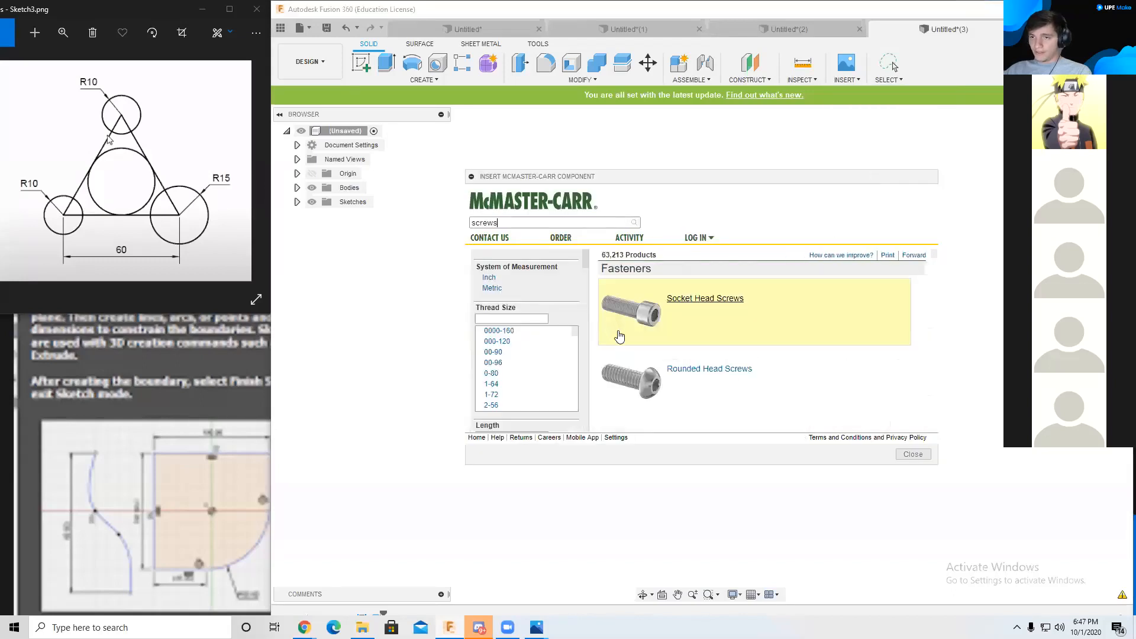
click(704, 303)
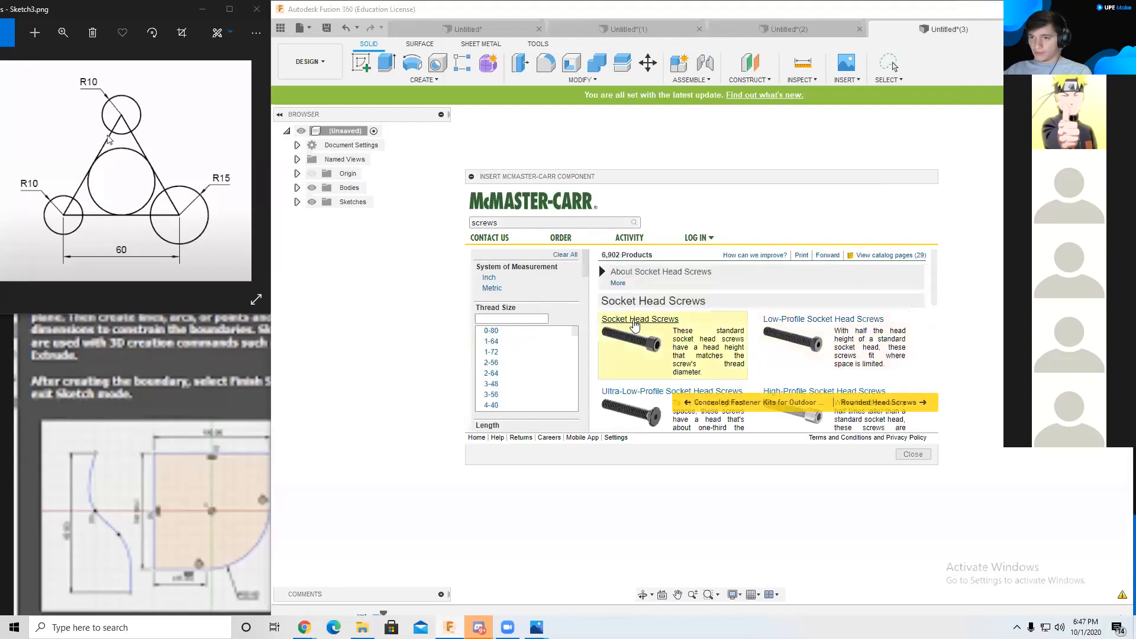
click(636, 333)
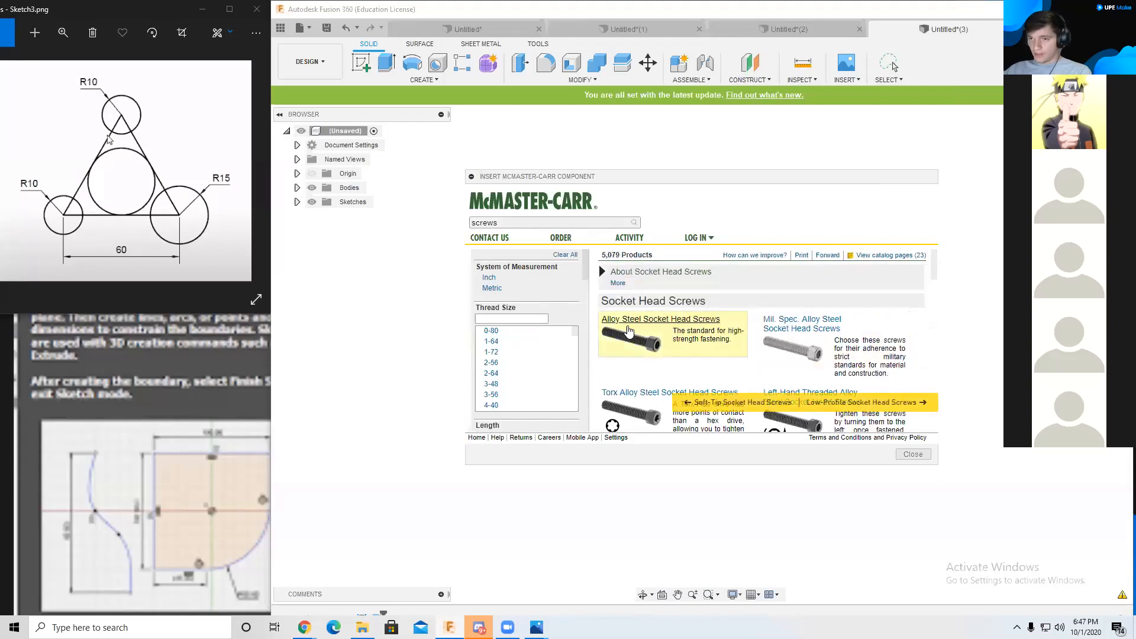
click(675, 320)
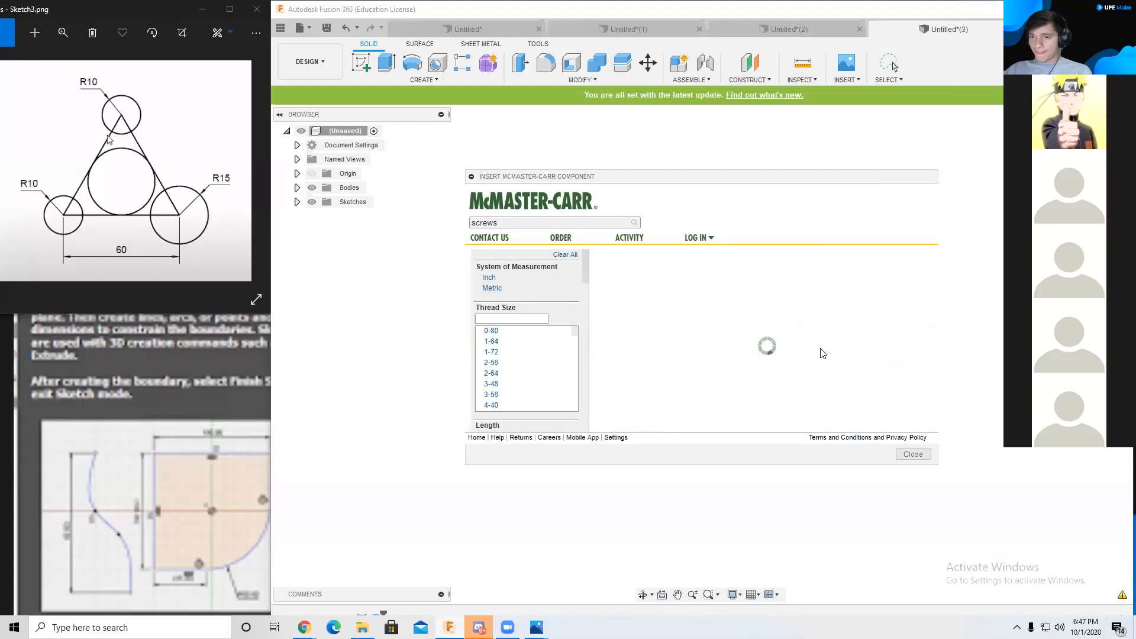
Step: Open the product details of the black-oxide alloy steel socket head screw, 0-80 thread, 1/16" long, and look over its specifications
scroll(775, 357, down, 5)
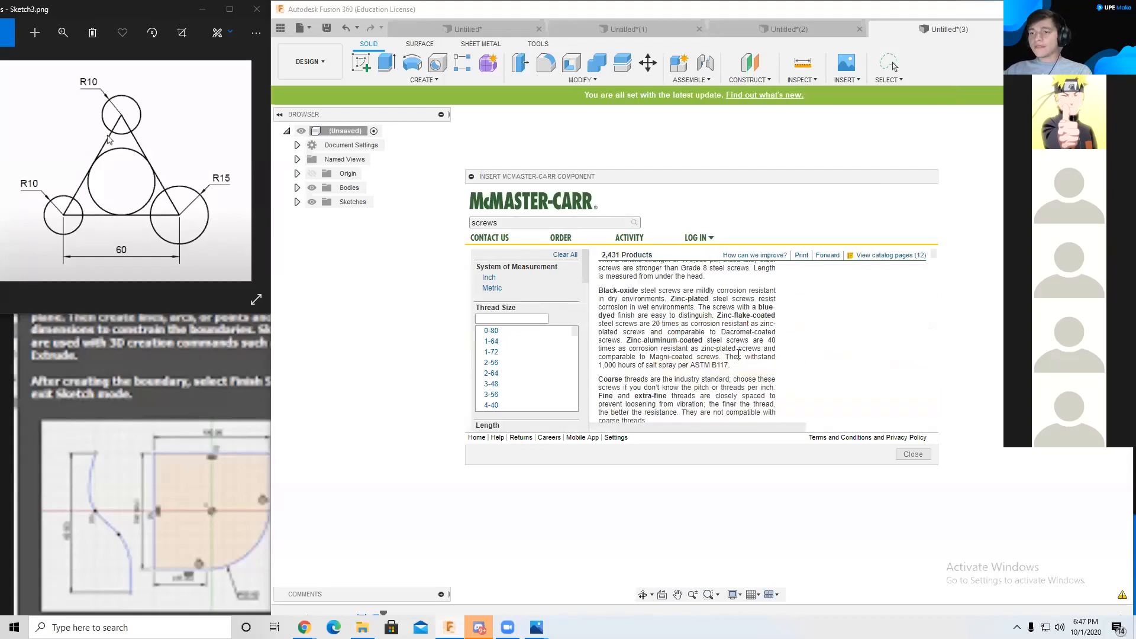
scroll(770, 367, down, 10)
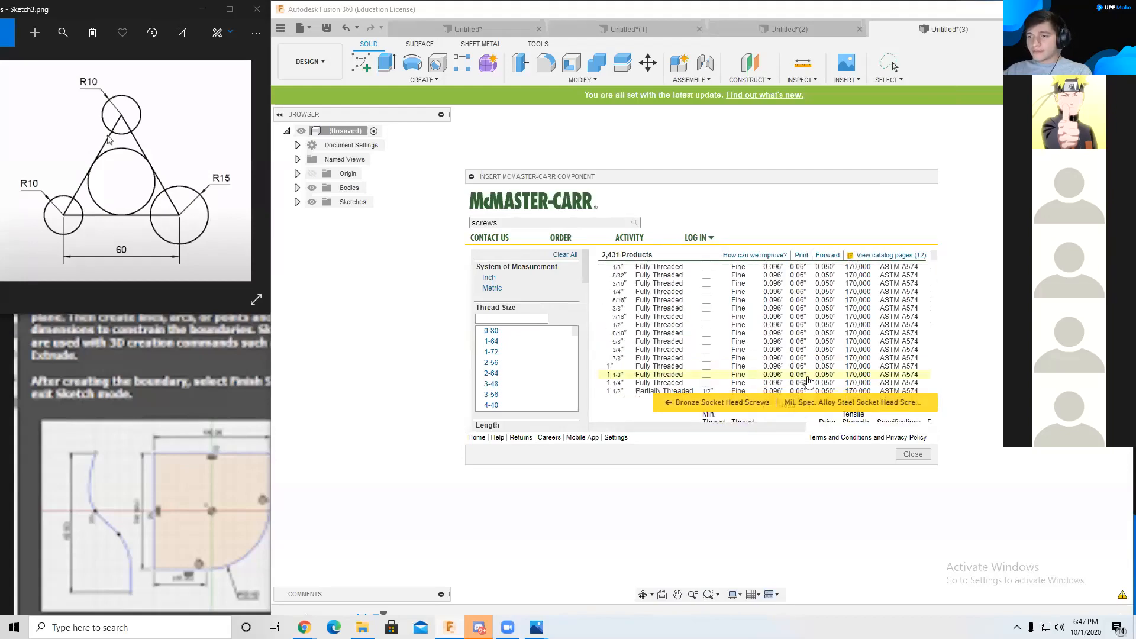
scroll(811, 355, up, 3)
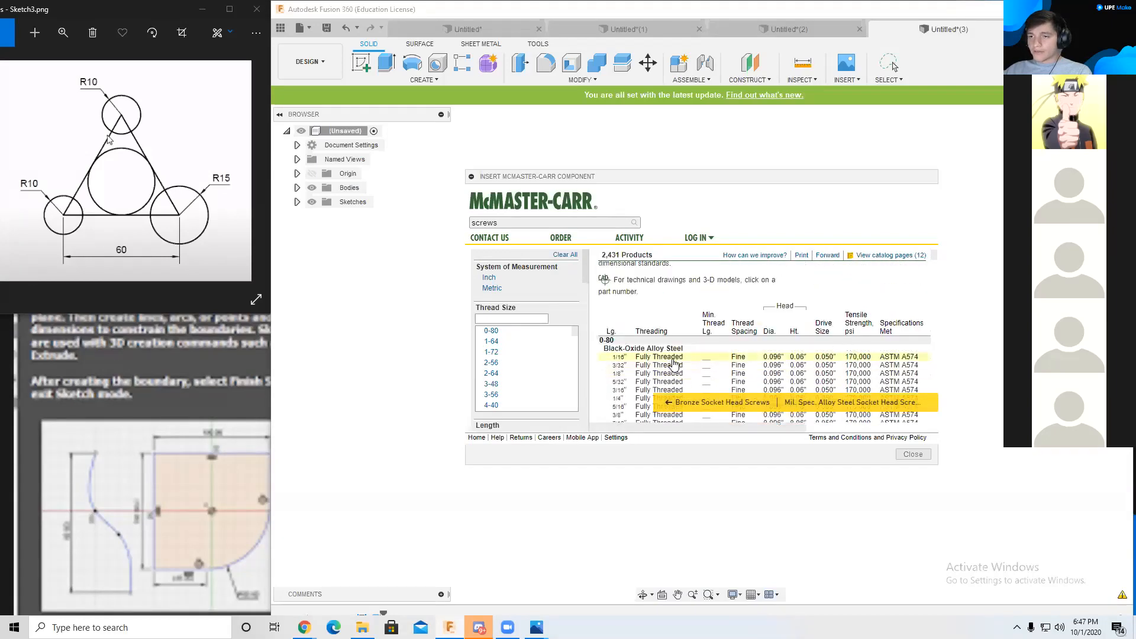
click(861, 358)
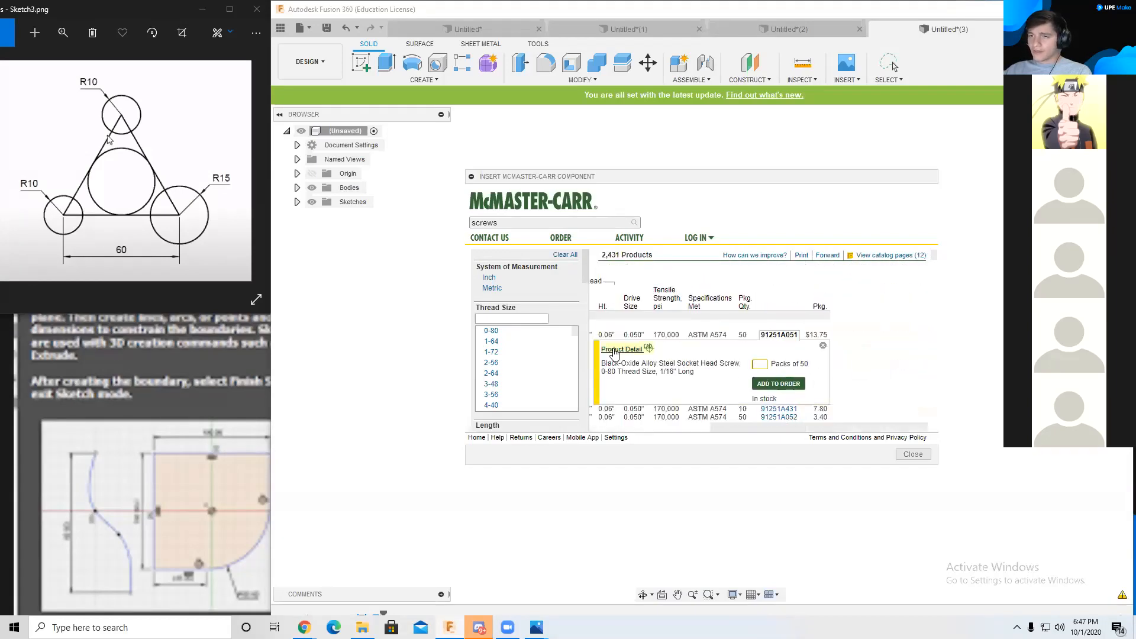
click(616, 351)
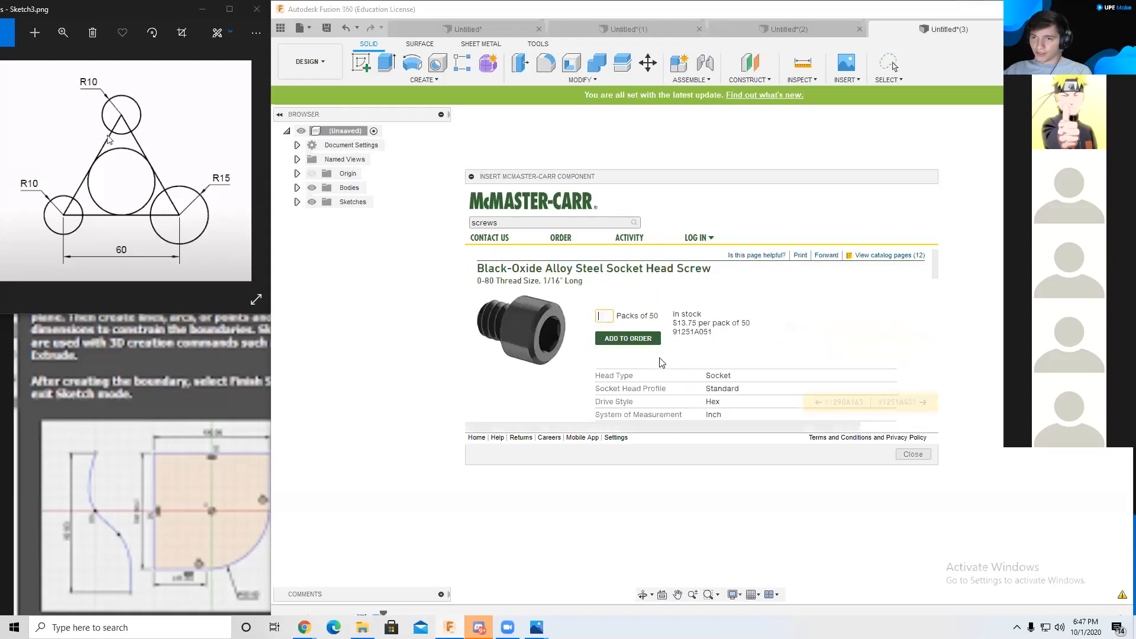
scroll(757, 348, down, 1)
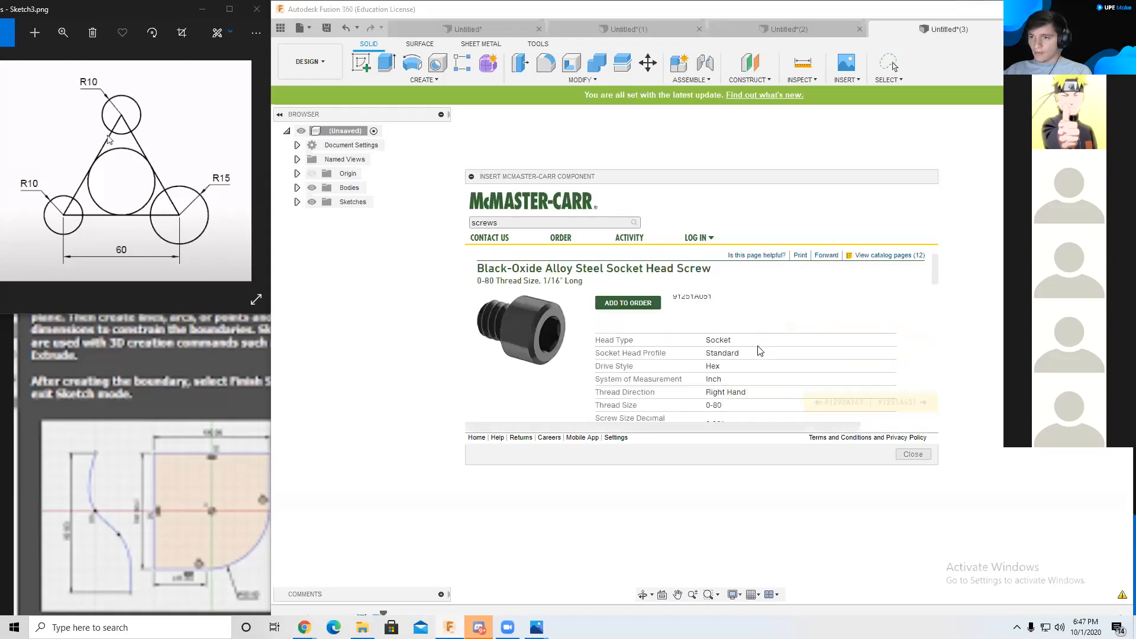
scroll(725, 349, up, 1)
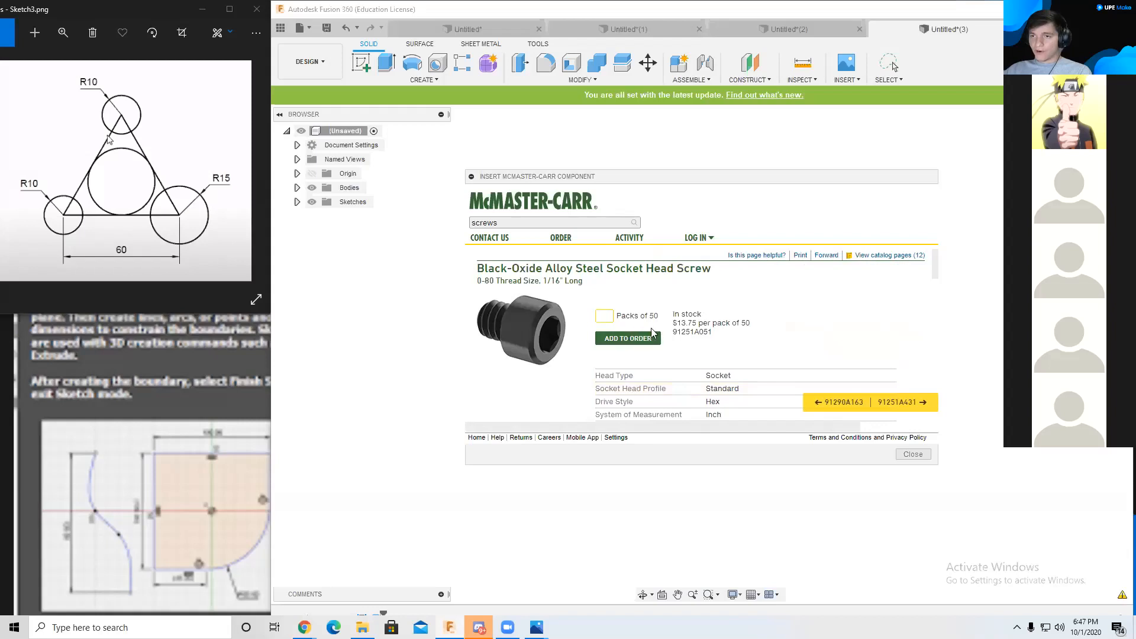
Step: Review the socket head screw's details and drawing, and insert the screw into the design as a 3-D SAT model
scroll(720, 334, down, 10)
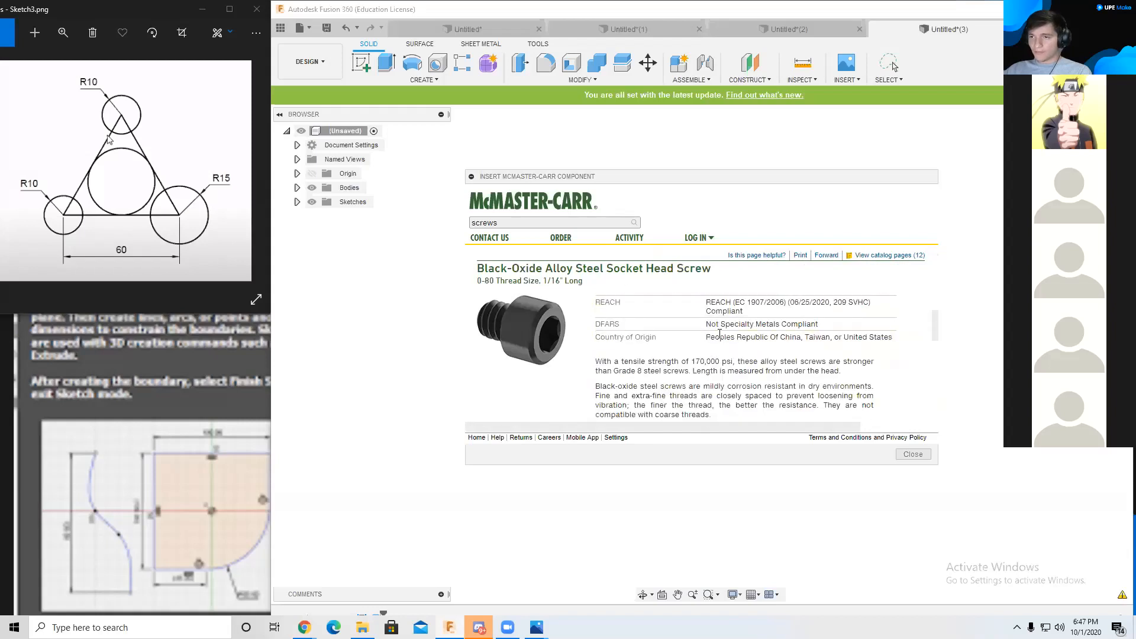
scroll(720, 334, down, 3)
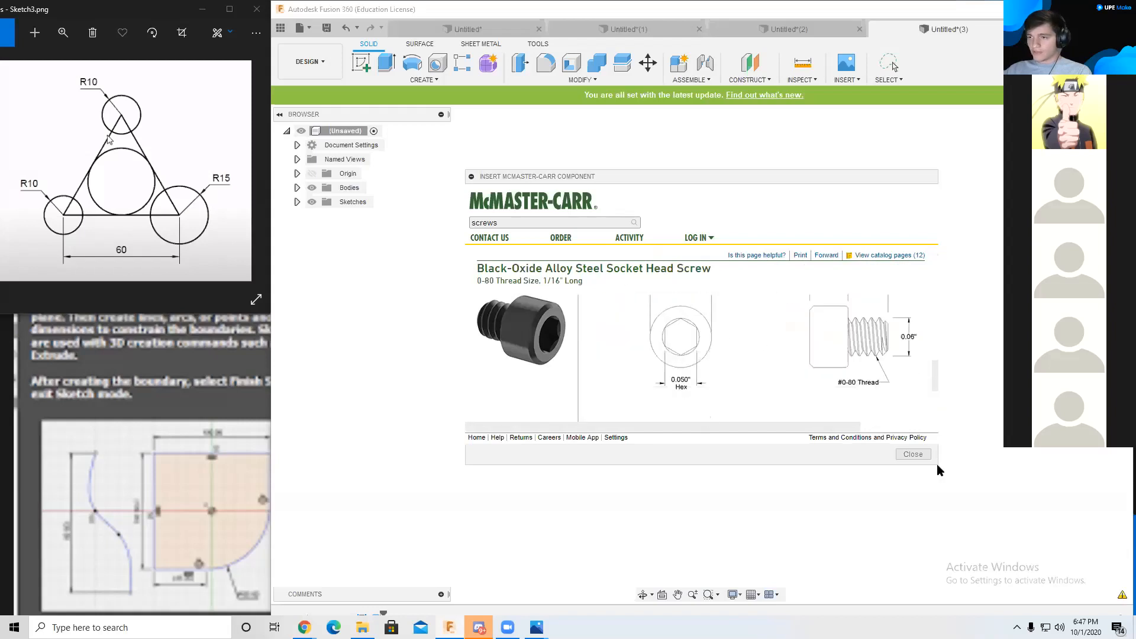
mouse_move(937, 466)
mouse_down()
mouse_move(954, 502)
mouse_move(1080, 628)
mouse_up()
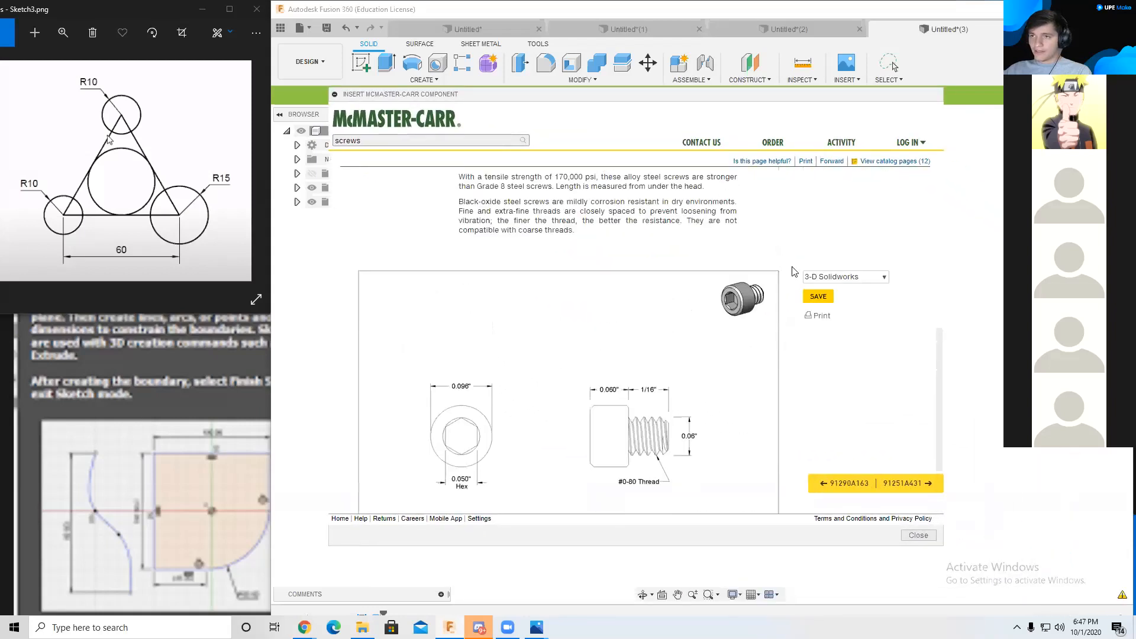
click(857, 279)
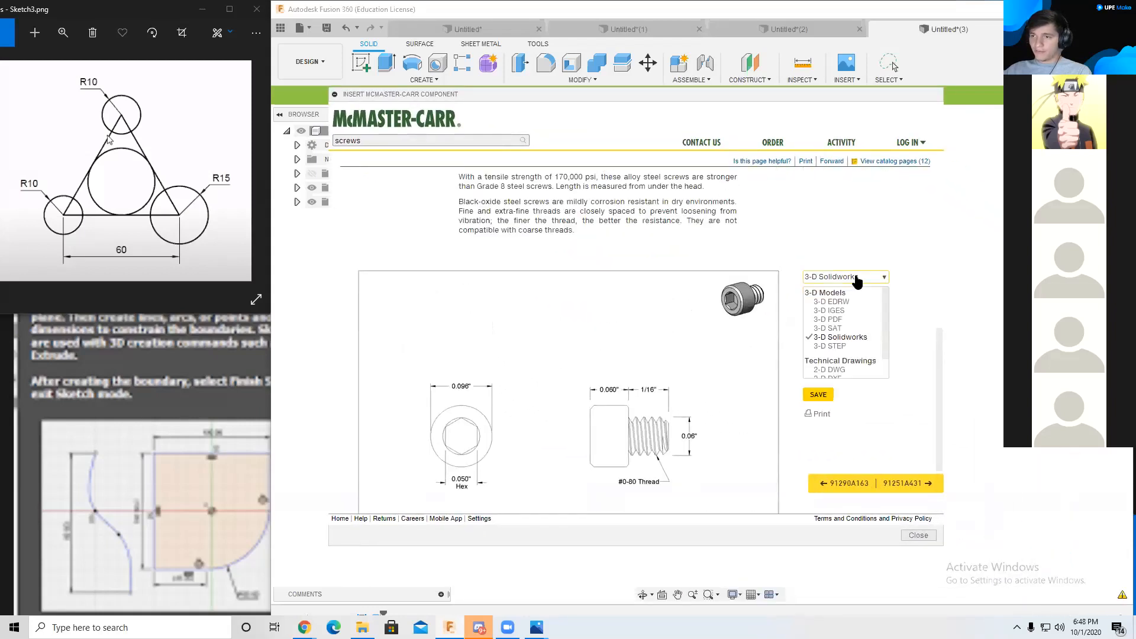
click(830, 329)
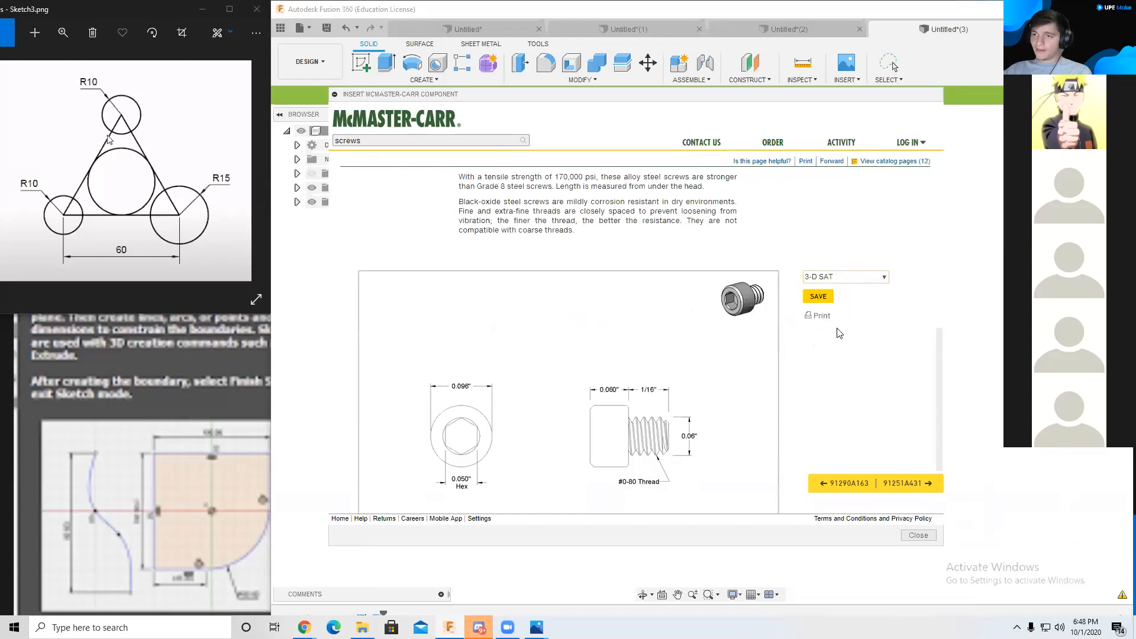
click(817, 297)
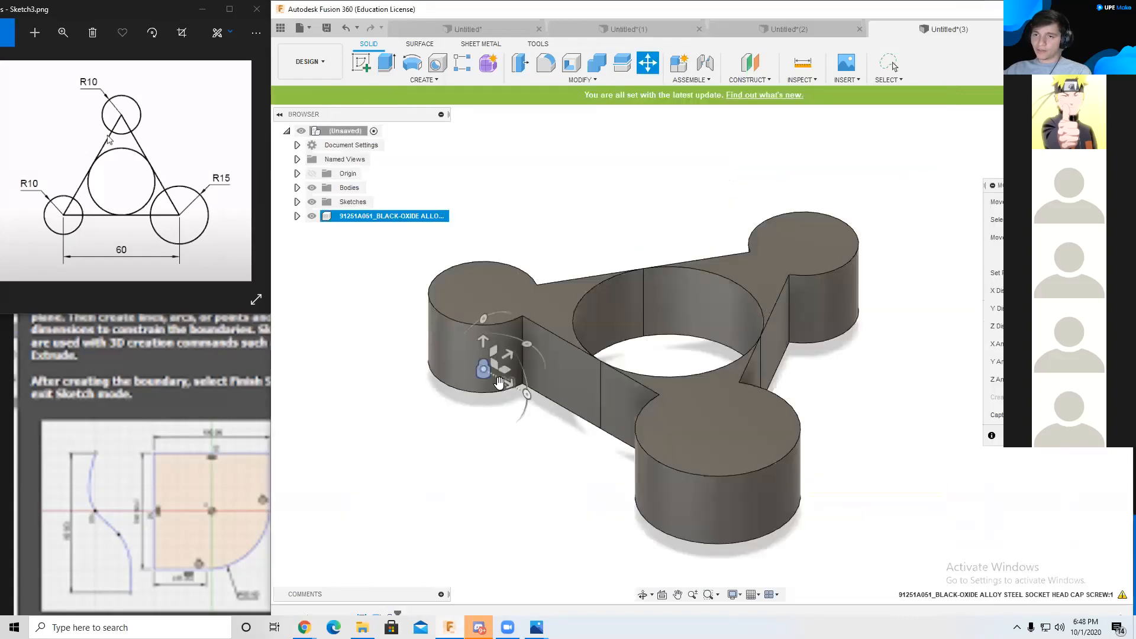
Step: Move the inserted screw clear of the spinner body and scale it up uniformly by a factor of about 6.88
drag(499, 383, 514, 440)
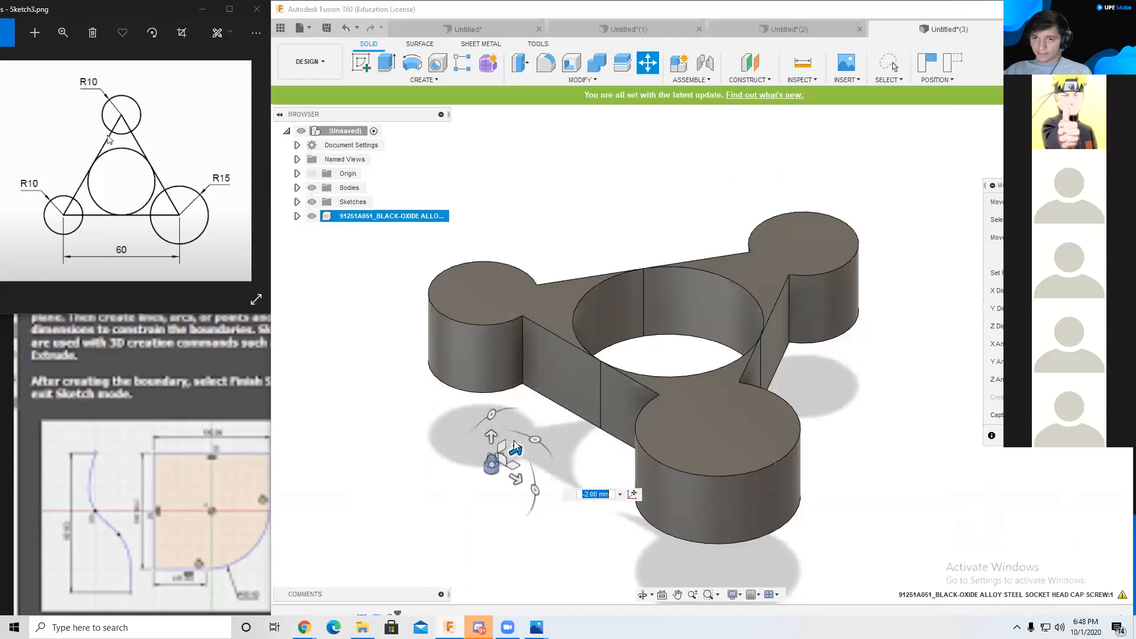
click(544, 82)
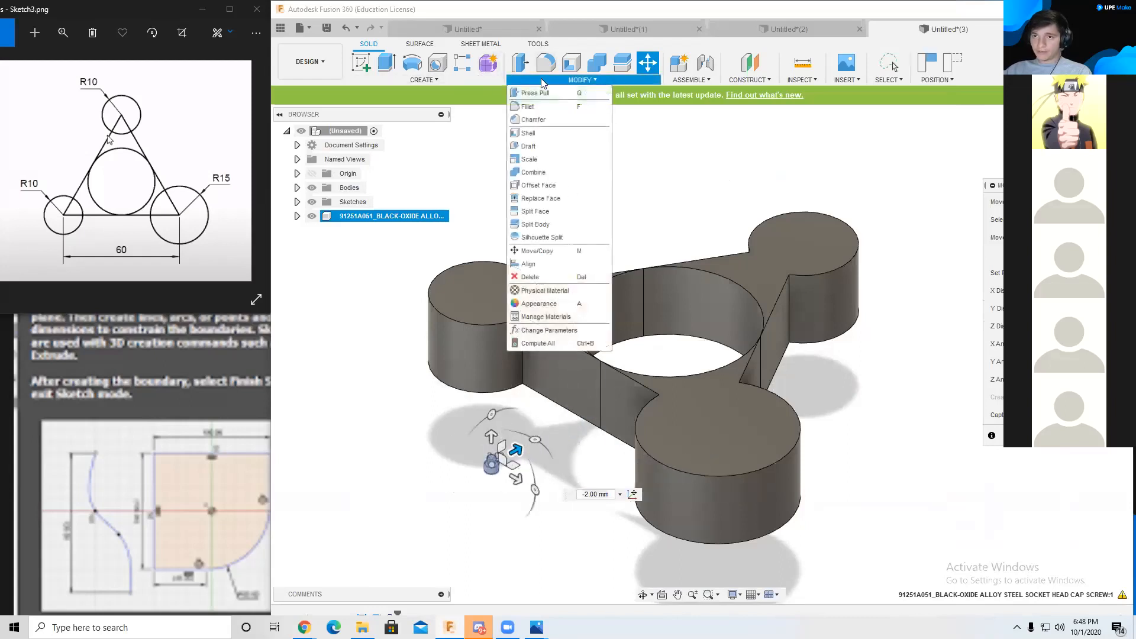
click(530, 159)
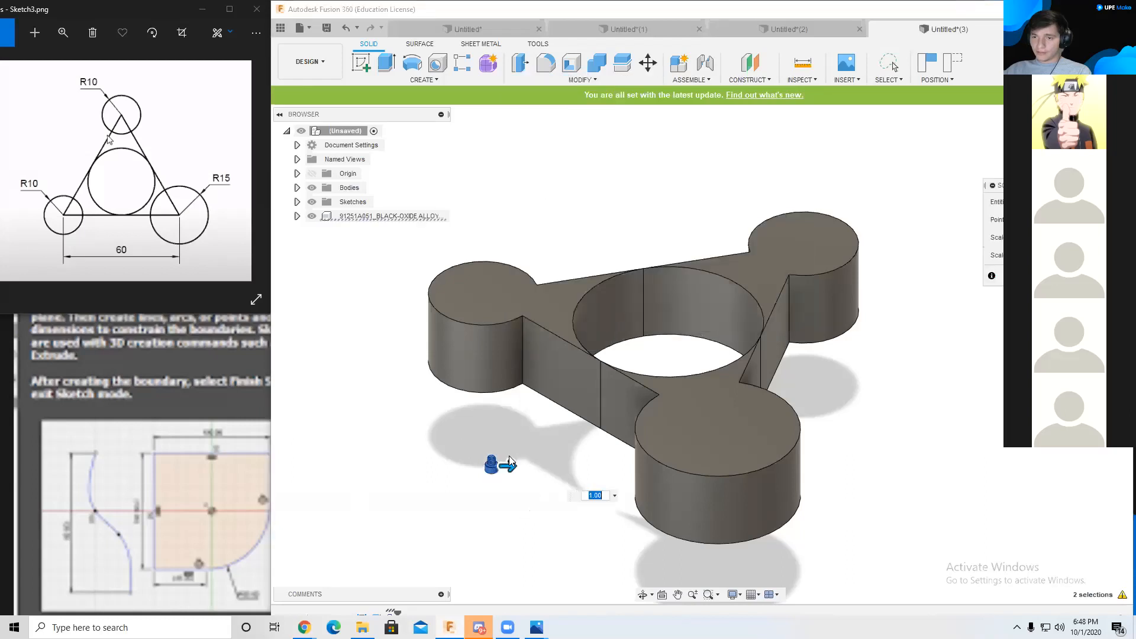
drag(509, 464, 832, 465)
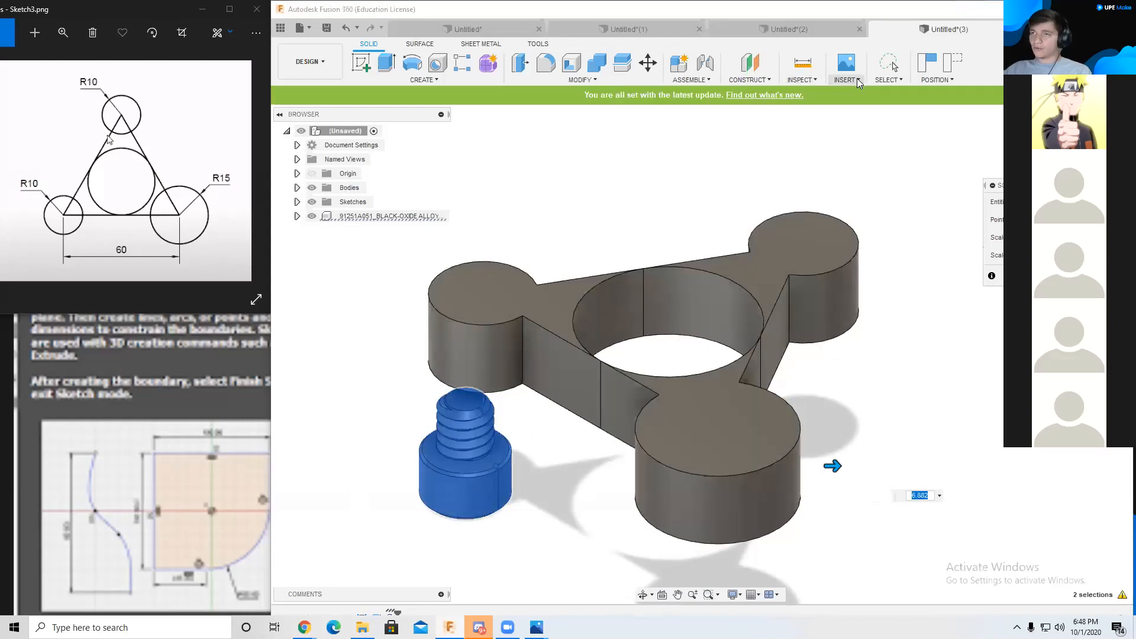
click(857, 78)
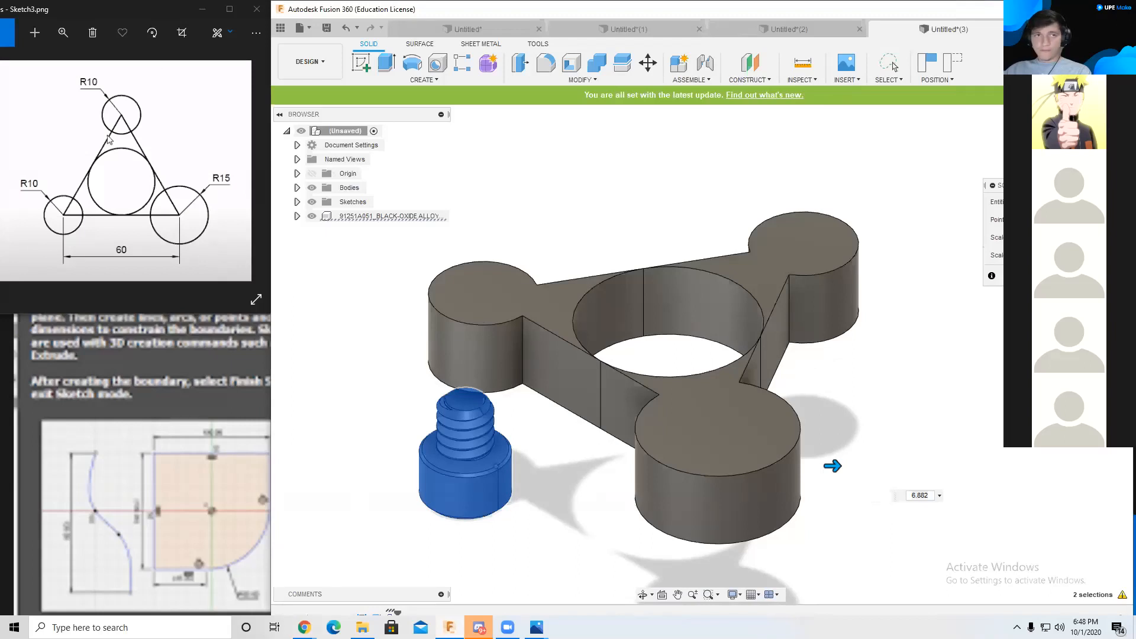
Step: Create a new design with Sketch4.png shown as the reference drawing, and start a sketch on the horizontal origin plane
key(ctrl+n)
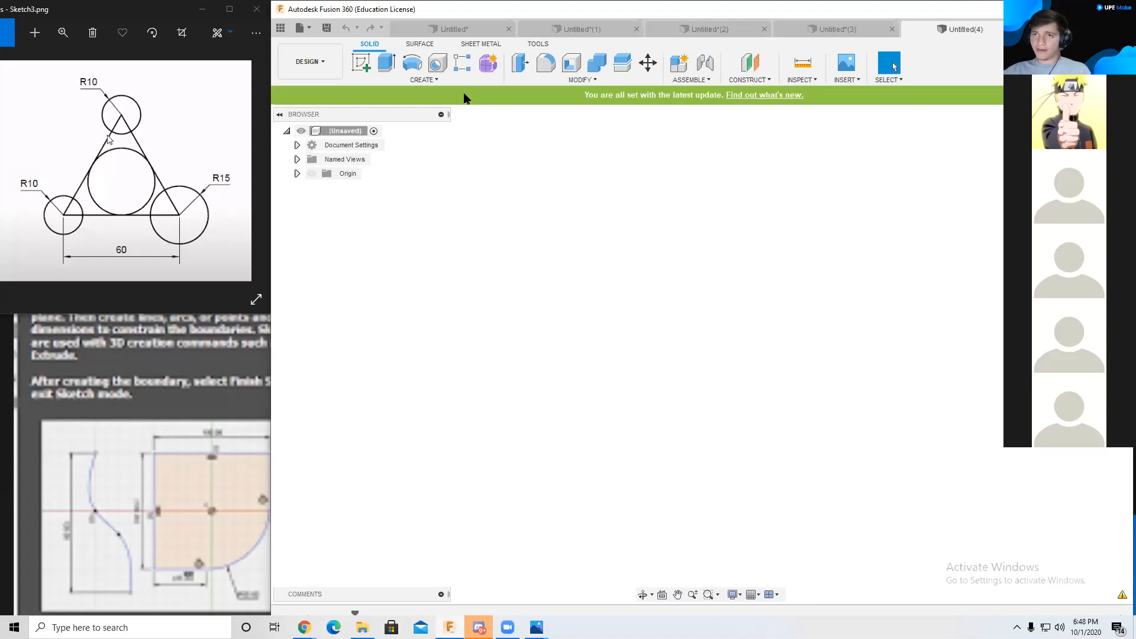
click(429, 81)
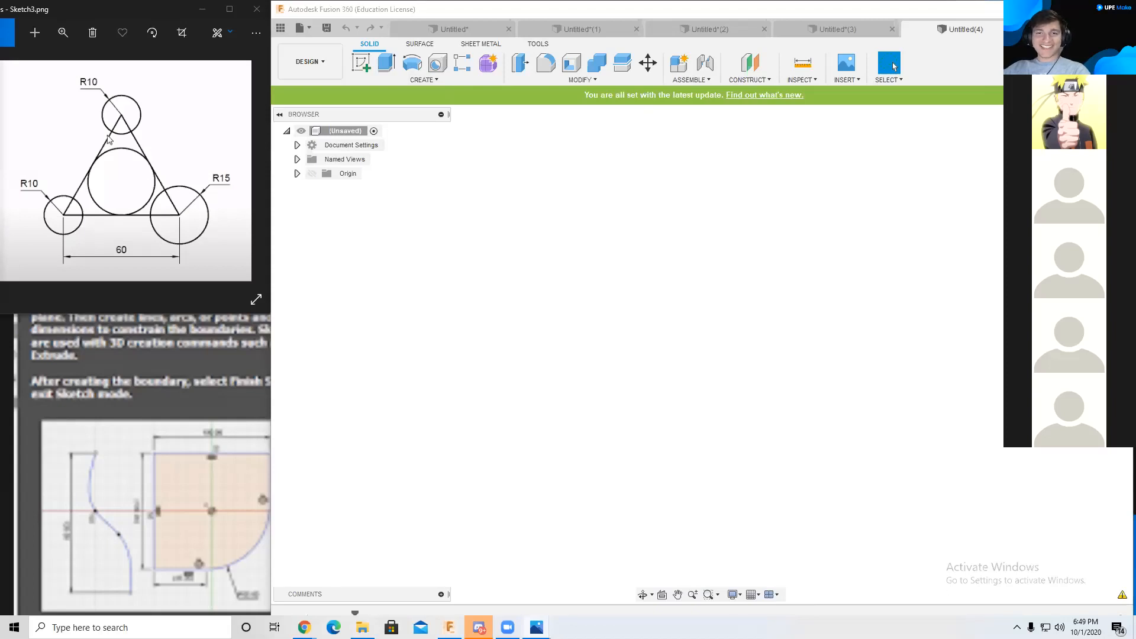
key(Right)
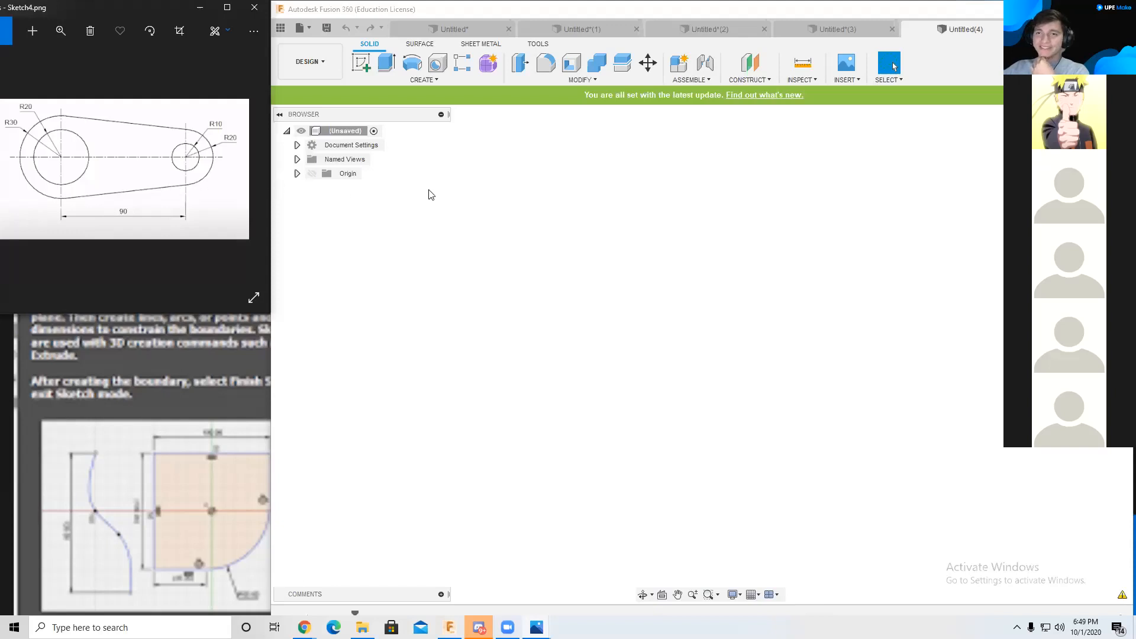
click(368, 65)
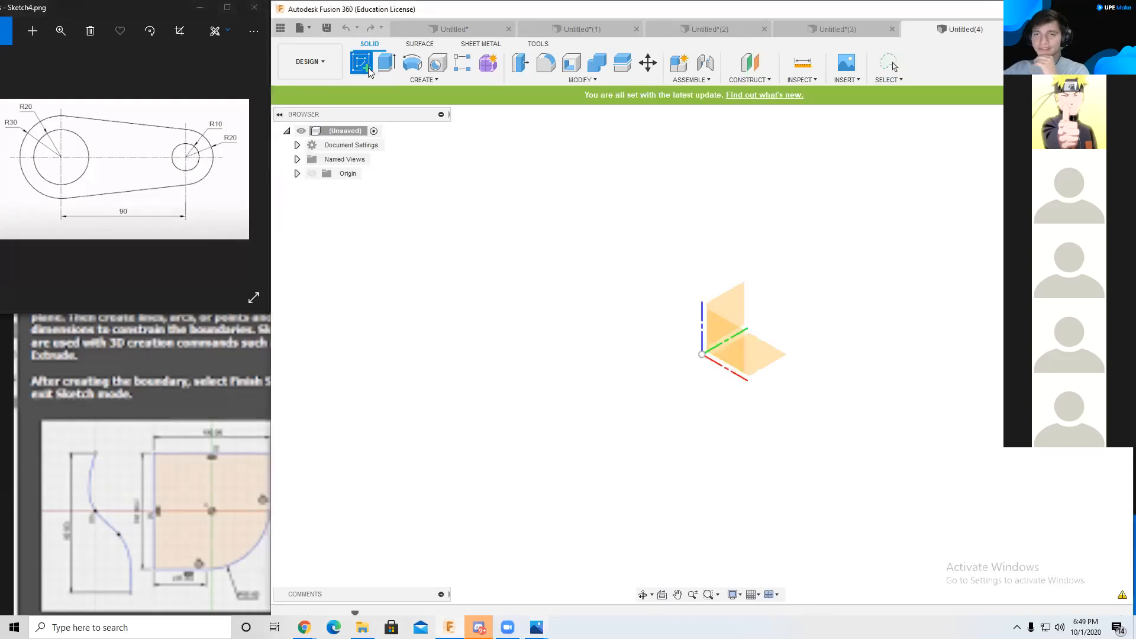
click(773, 365)
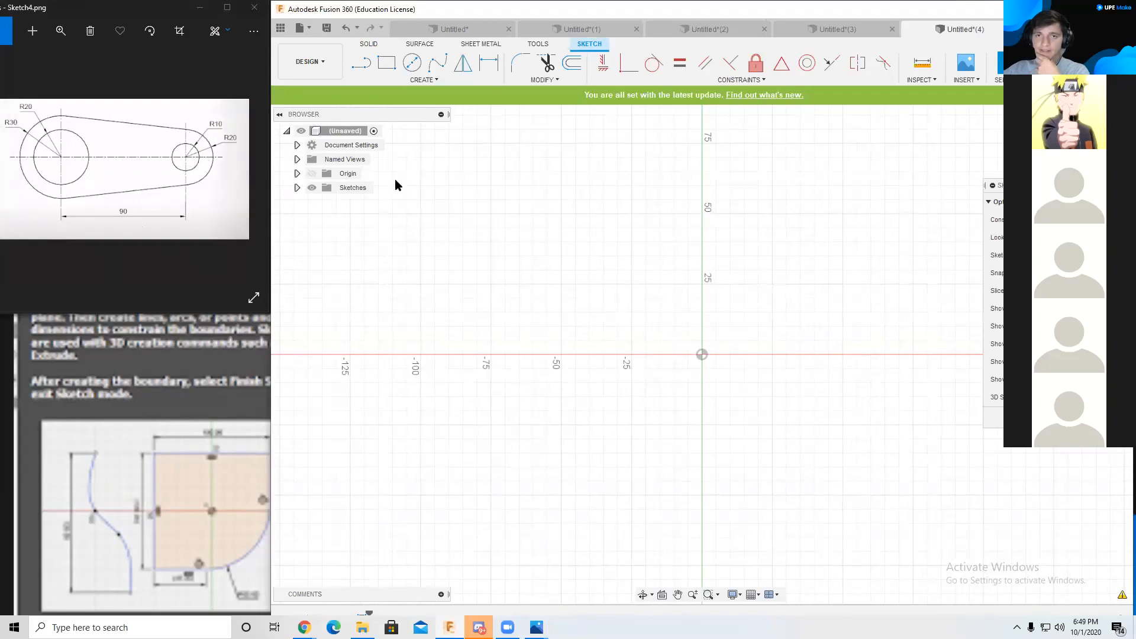
Step: Draw two parallel vertical construction lines about 100 mm apart, one on each side of the origin
click(361, 66)
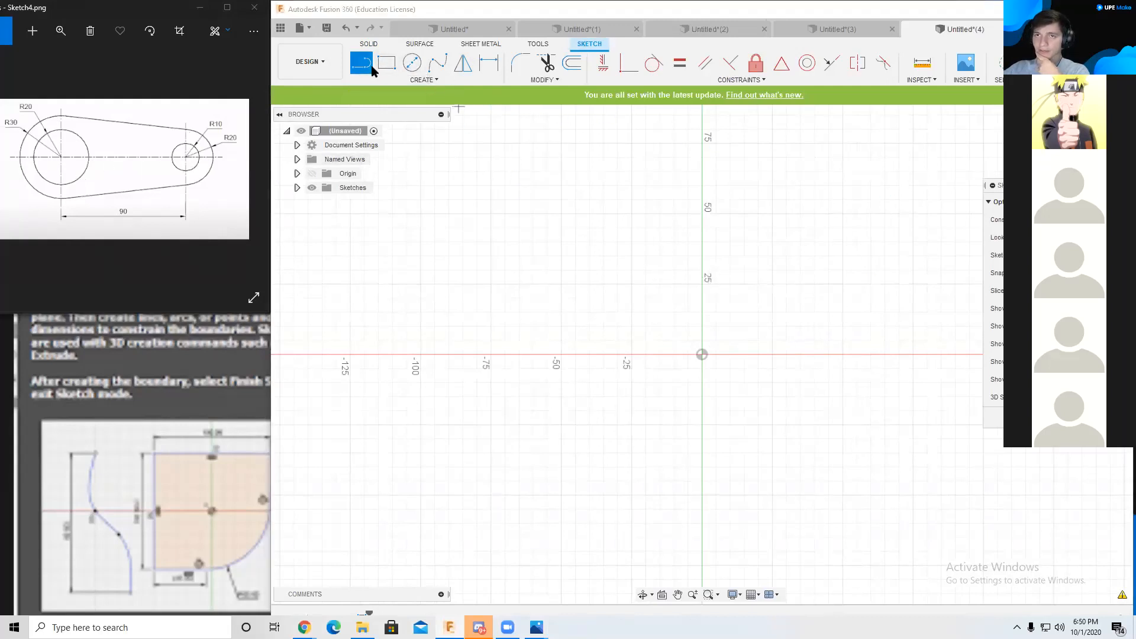
click(562, 242)
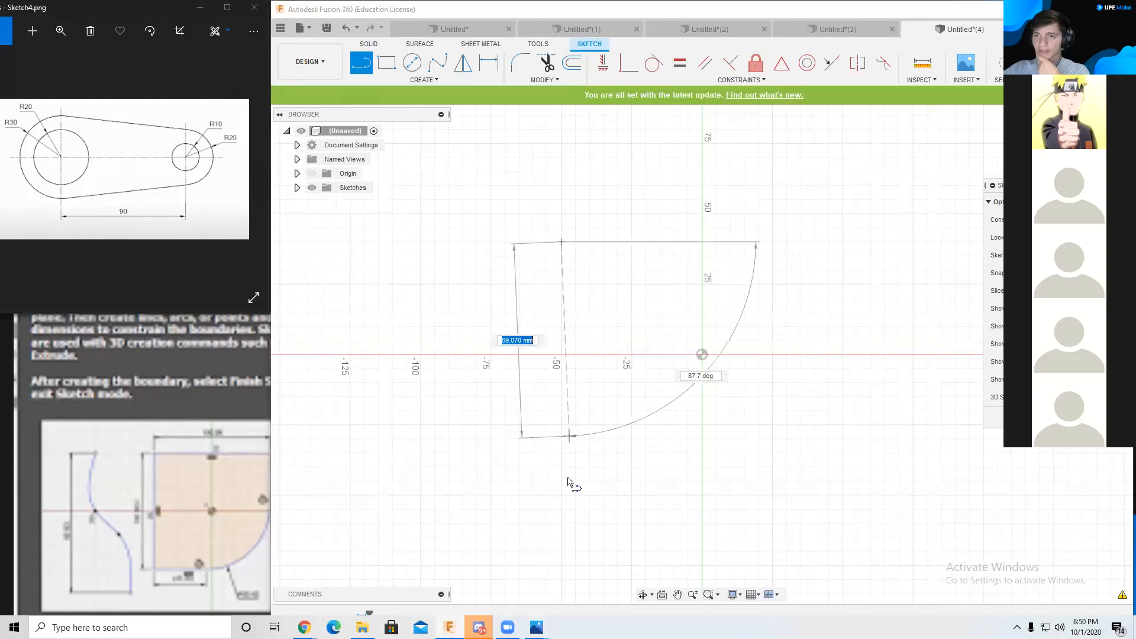
click(562, 496)
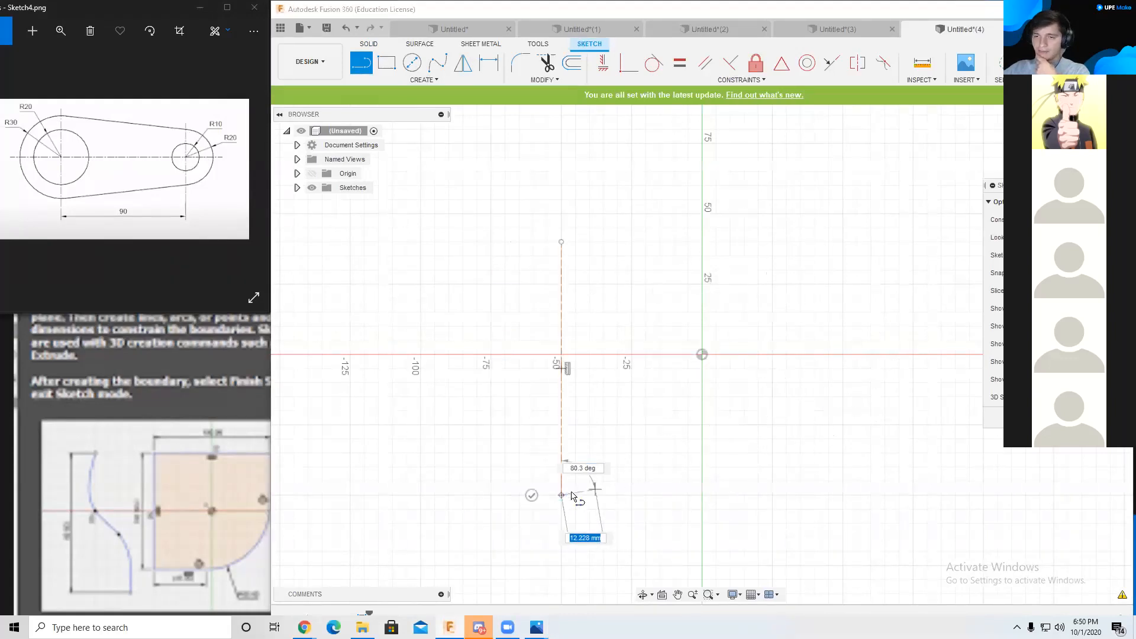
click(533, 495)
click(843, 241)
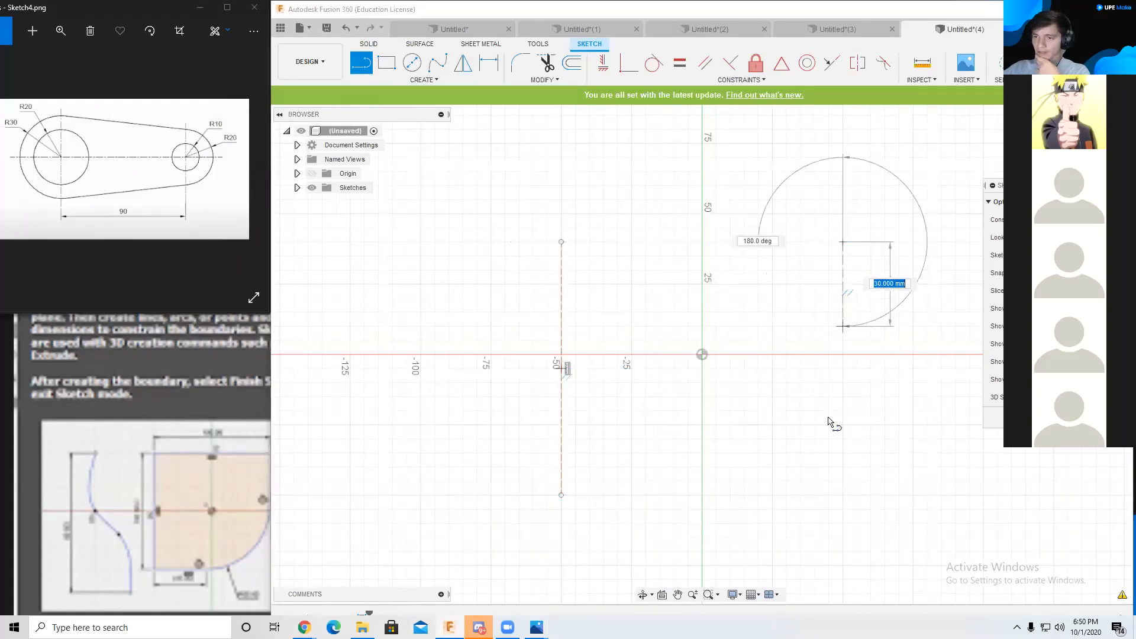
click(843, 495)
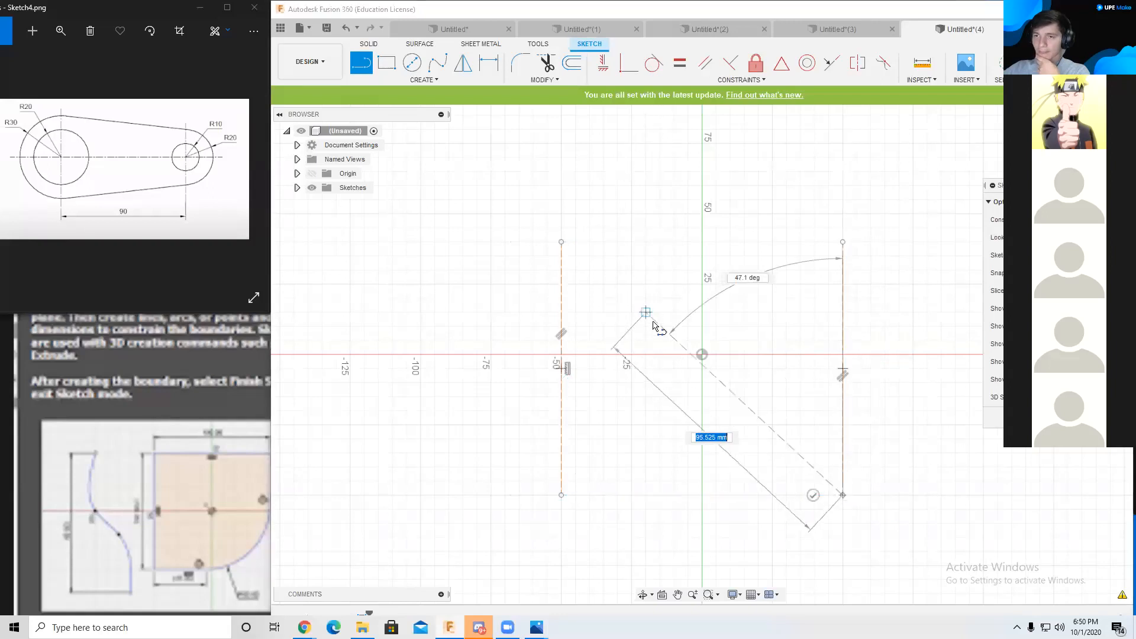
key(Escape)
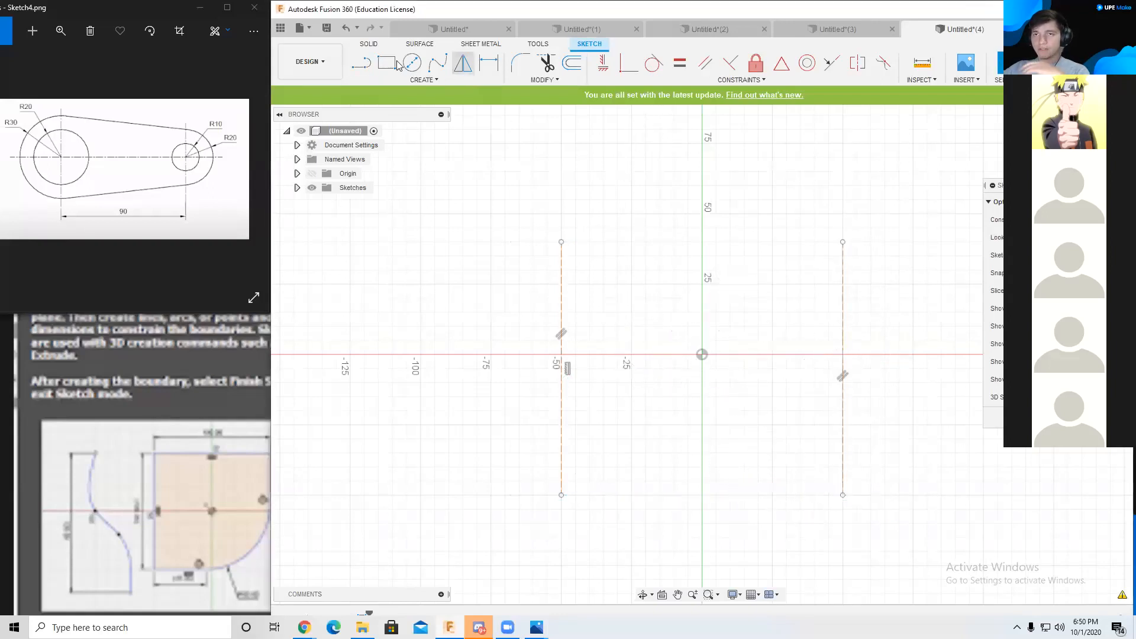
Step: Draw a horizontal construction line through the origin that crosses and extends past both vertical lines
click(368, 69)
click(491, 354)
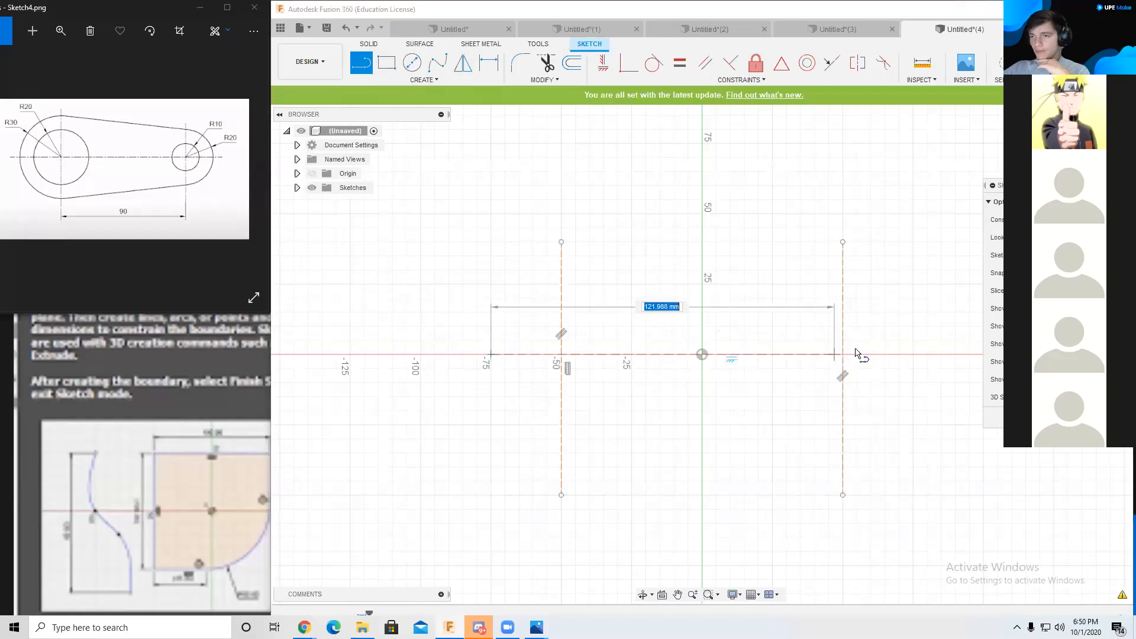
click(913, 354)
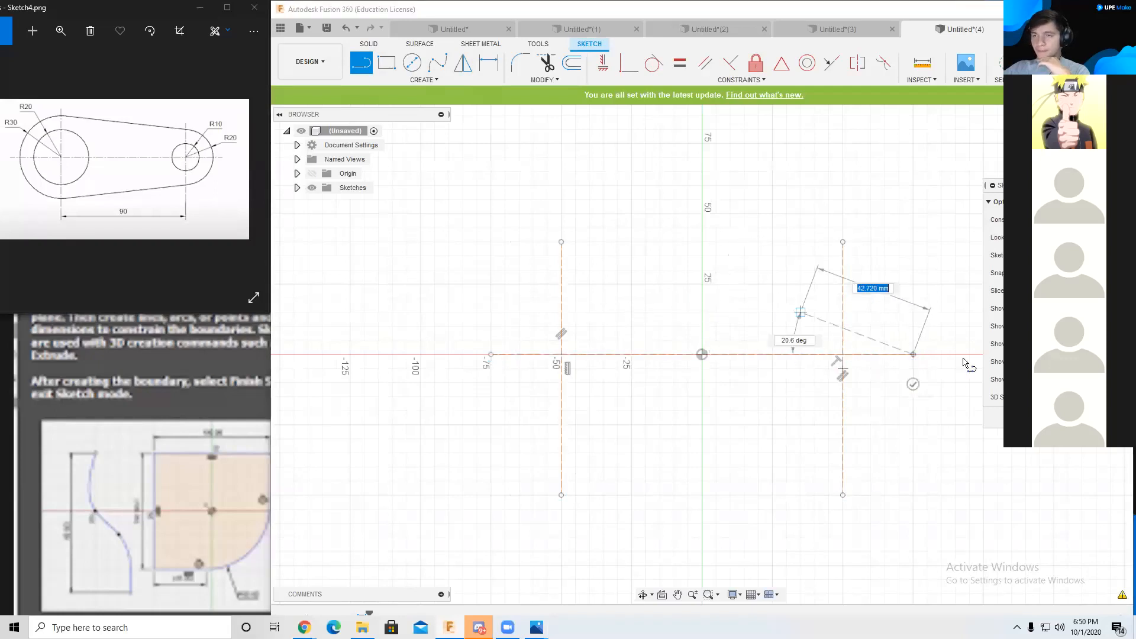
key(Escape)
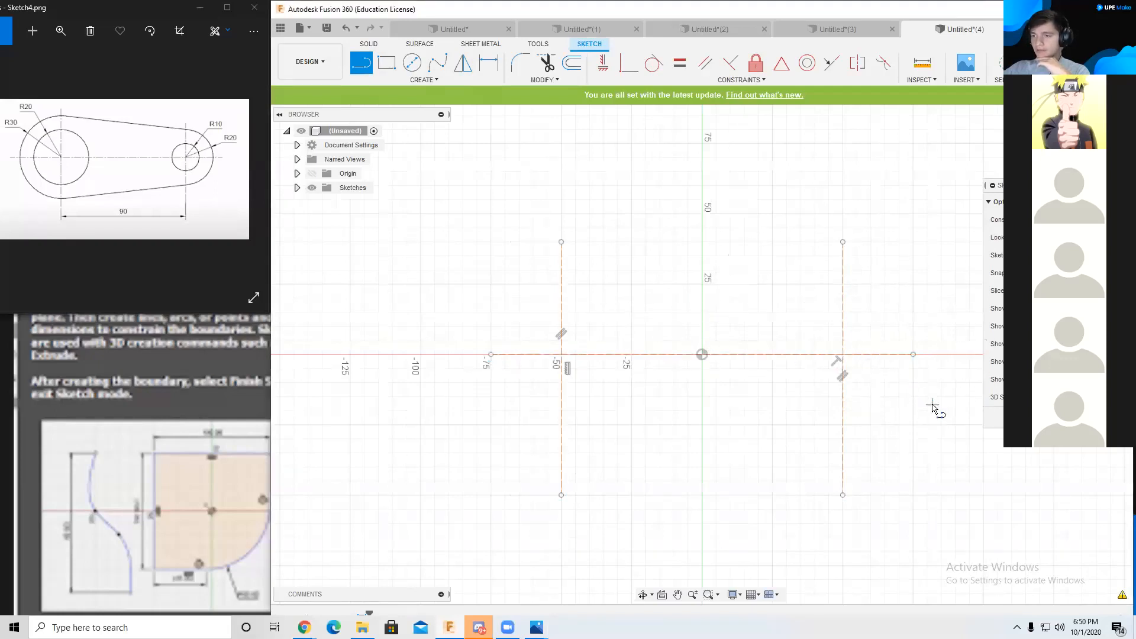
Step: Dimension the distance between the two vertical construction lines and set it to 90 mm
middle_drag(773, 284, 720, 292)
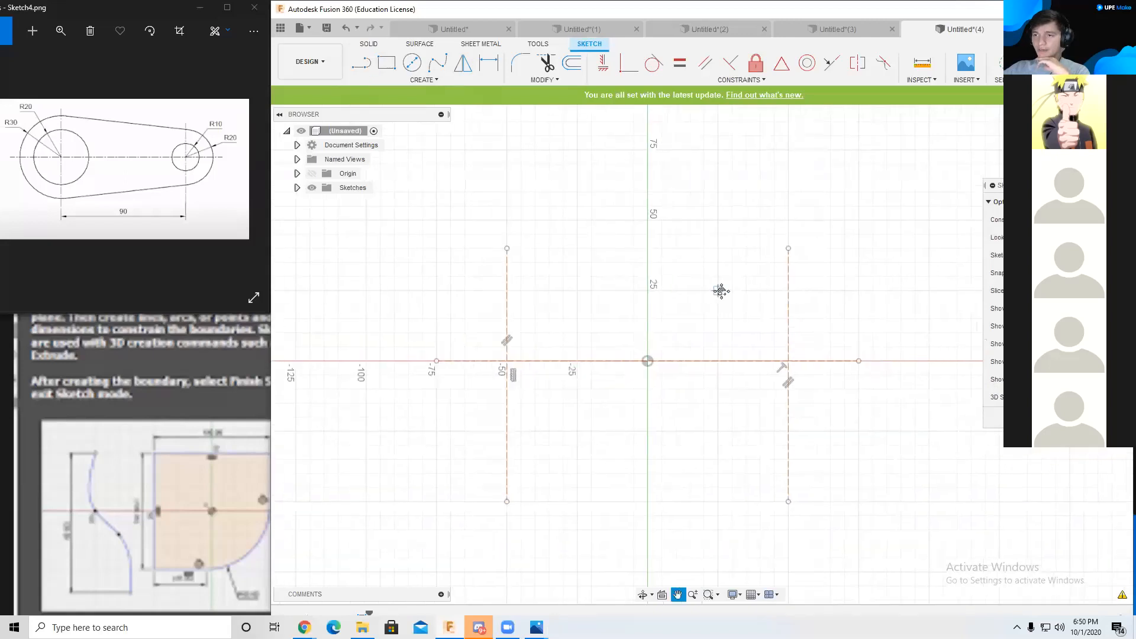
click(488, 63)
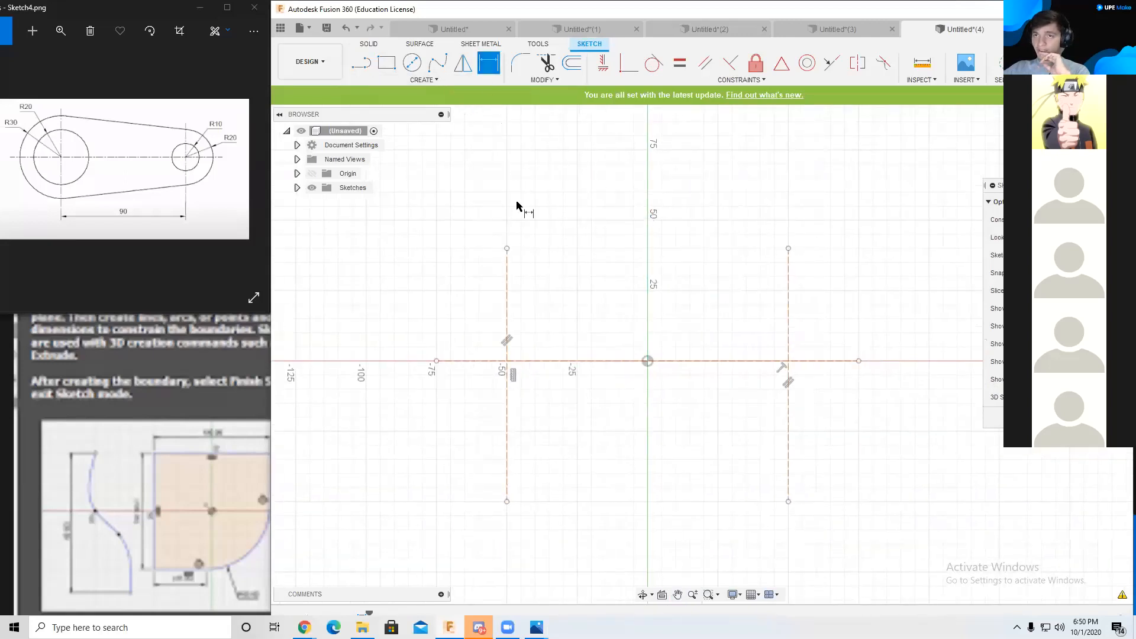
click(507, 308)
click(788, 322)
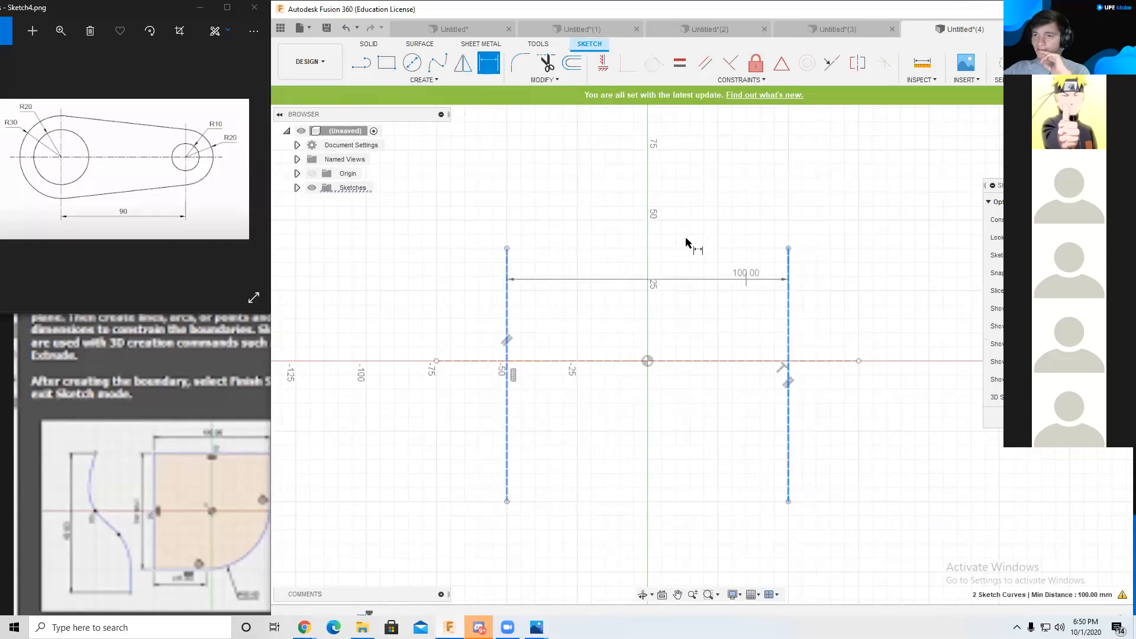
click(655, 210)
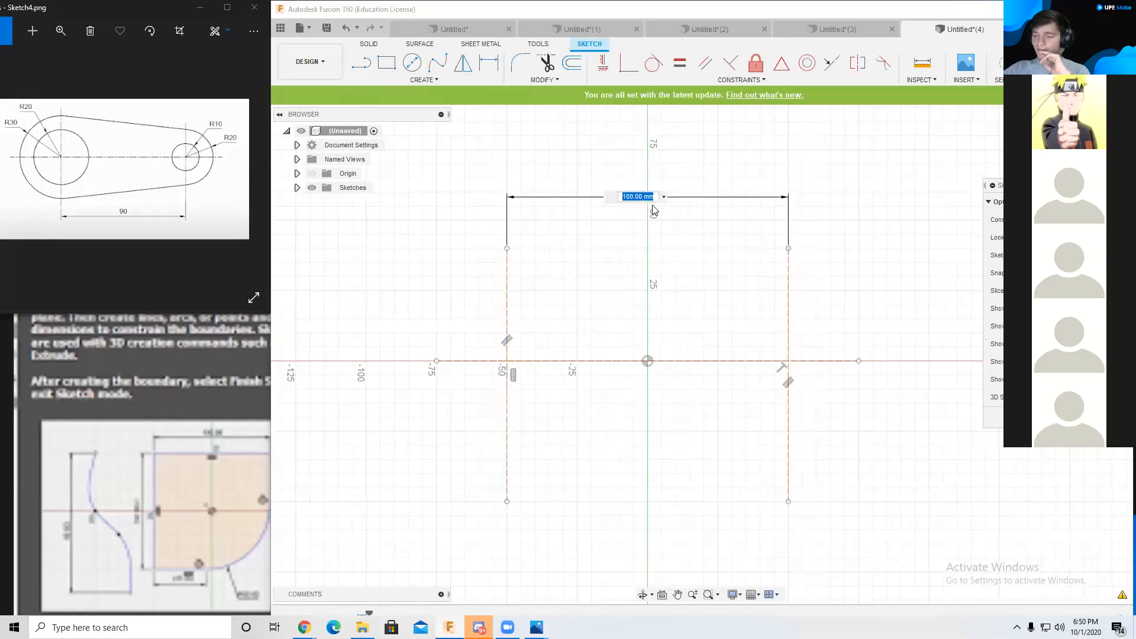
text(90)
key(Return)
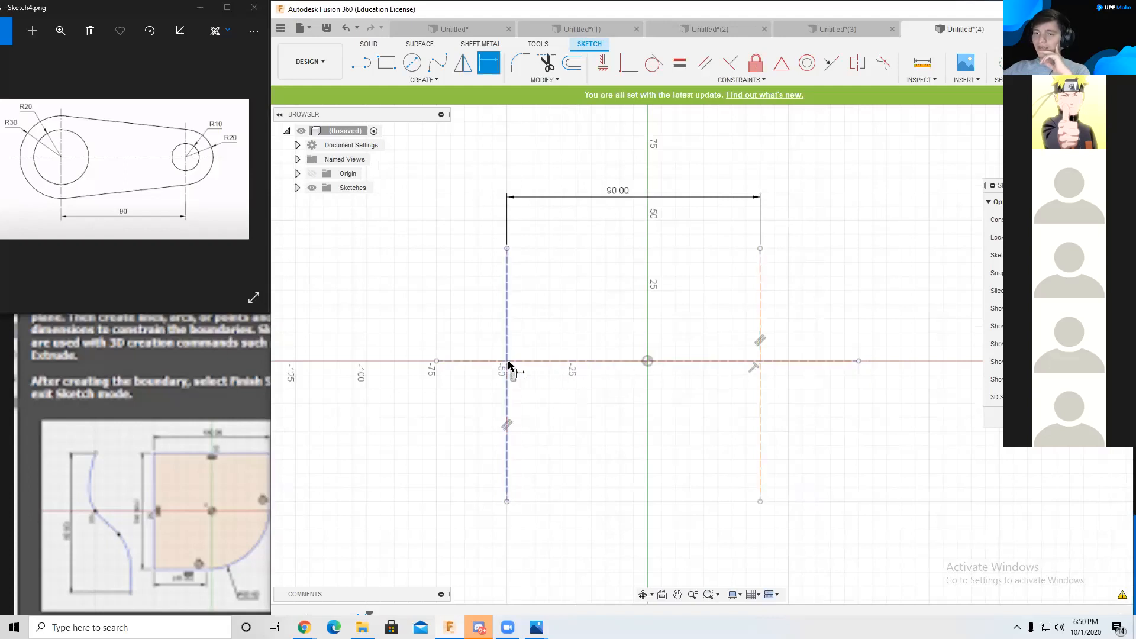
Step: Draw a 60 mm diameter construction circle centred where the left vertical line crosses the horizontal line, and select the circle
click(412, 63)
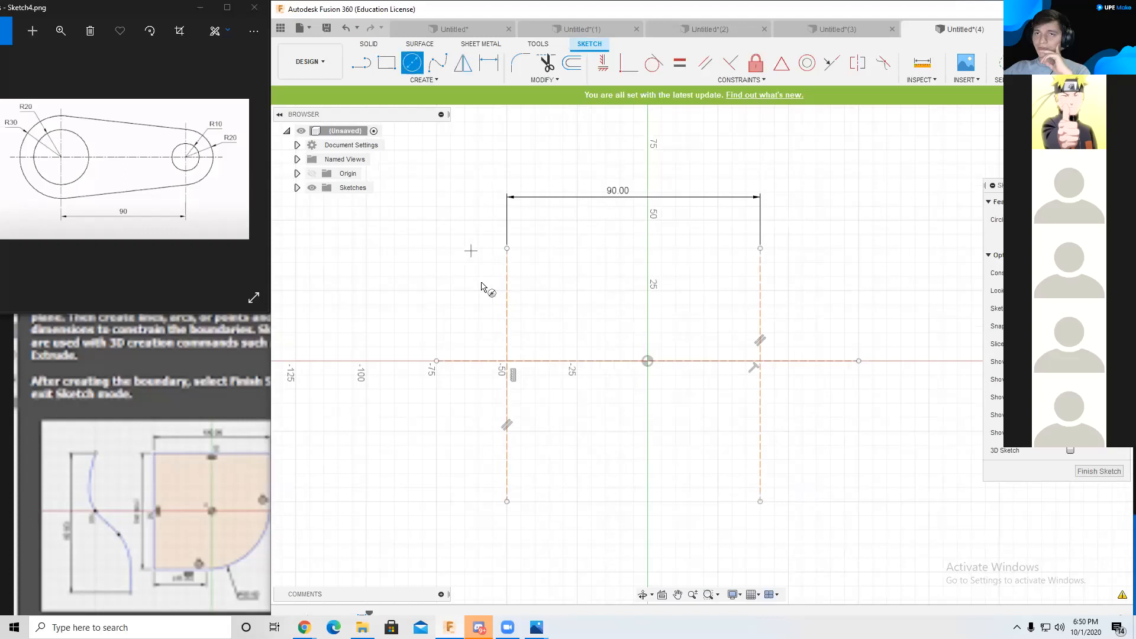
click(507, 361)
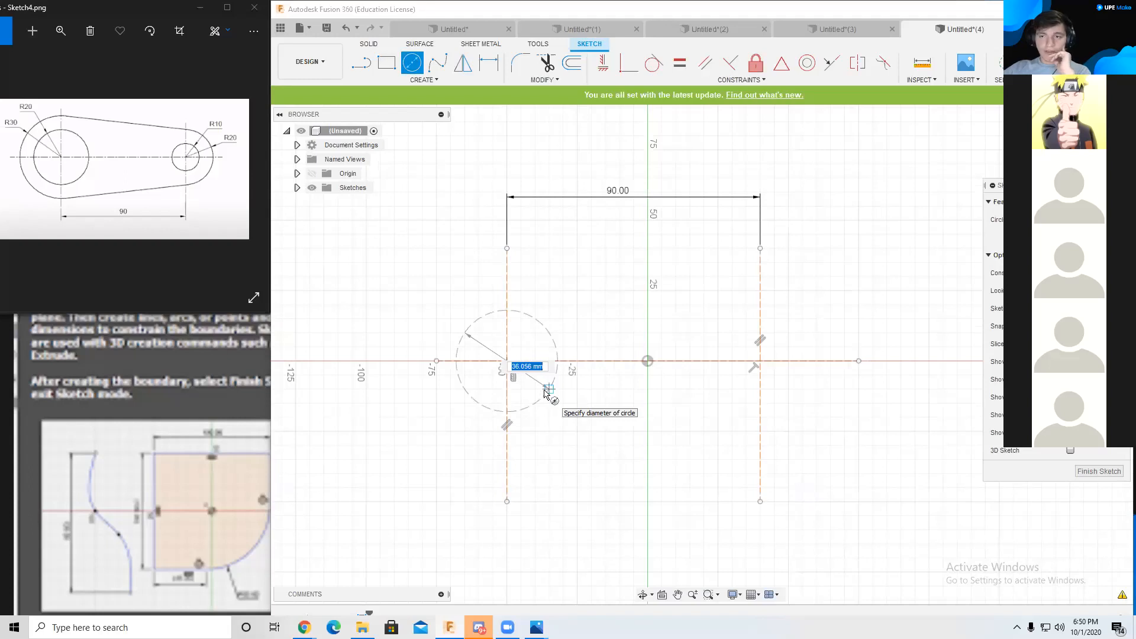
click(508, 361)
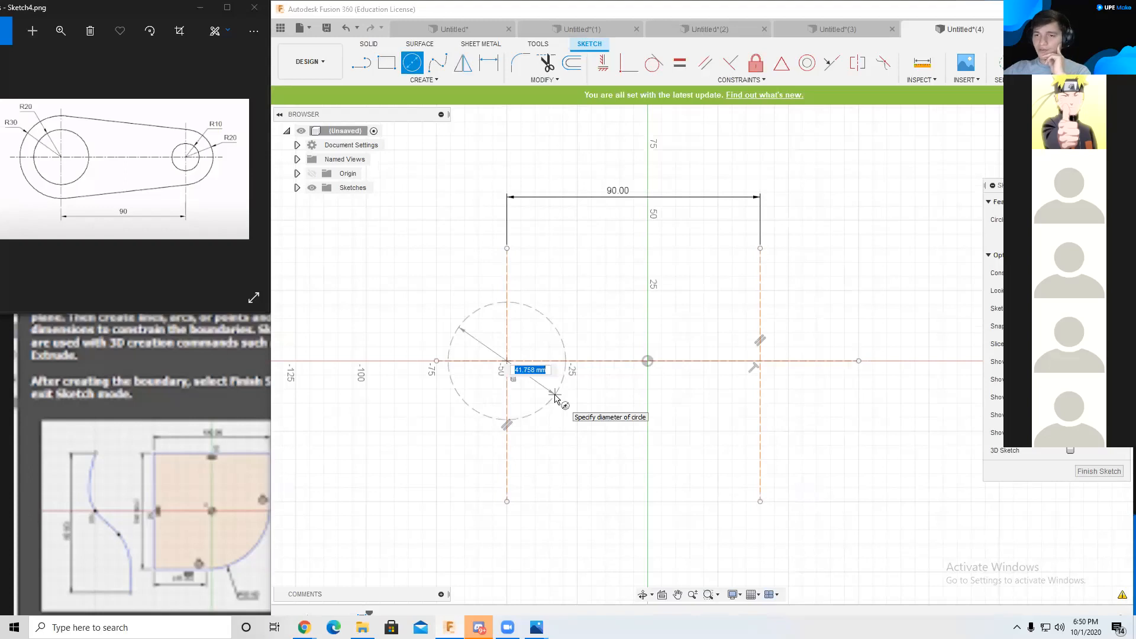
text(60)
key(Return)
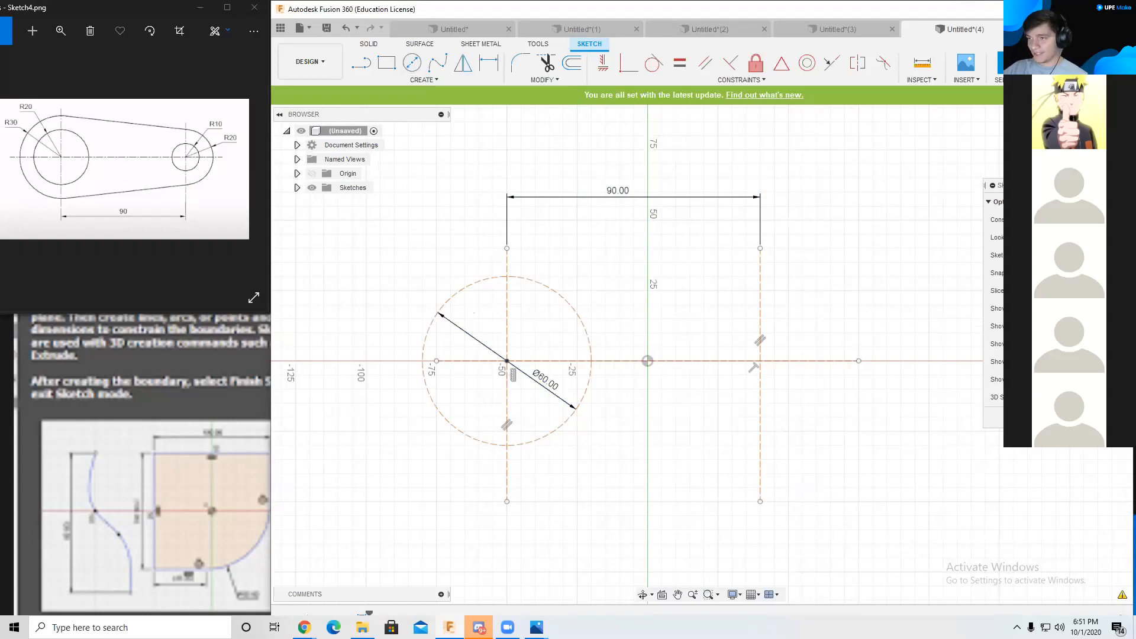
click(553, 293)
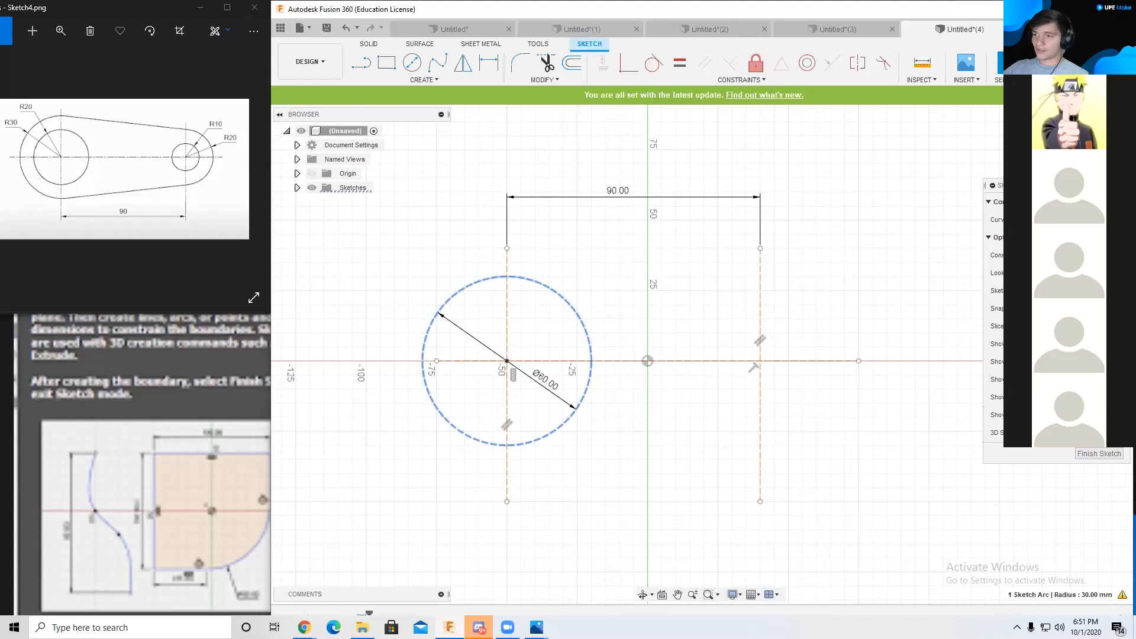
Step: Turn the 60 mm construction circle into a normal circle and draw a concentric 40 mm diameter circle inside it
key(x)
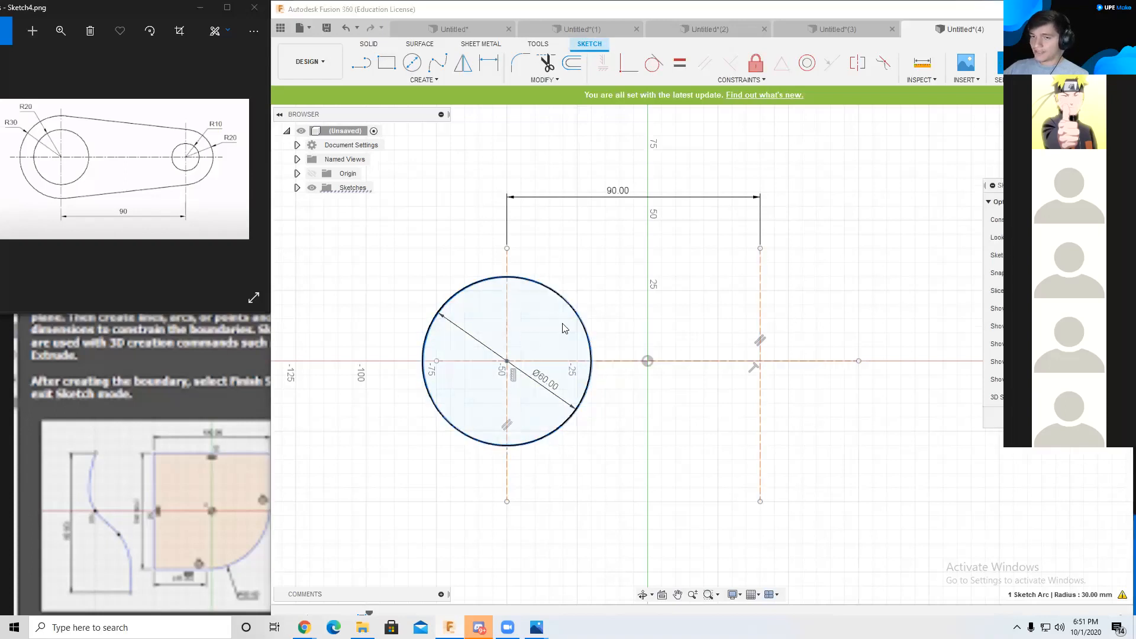
click(879, 256)
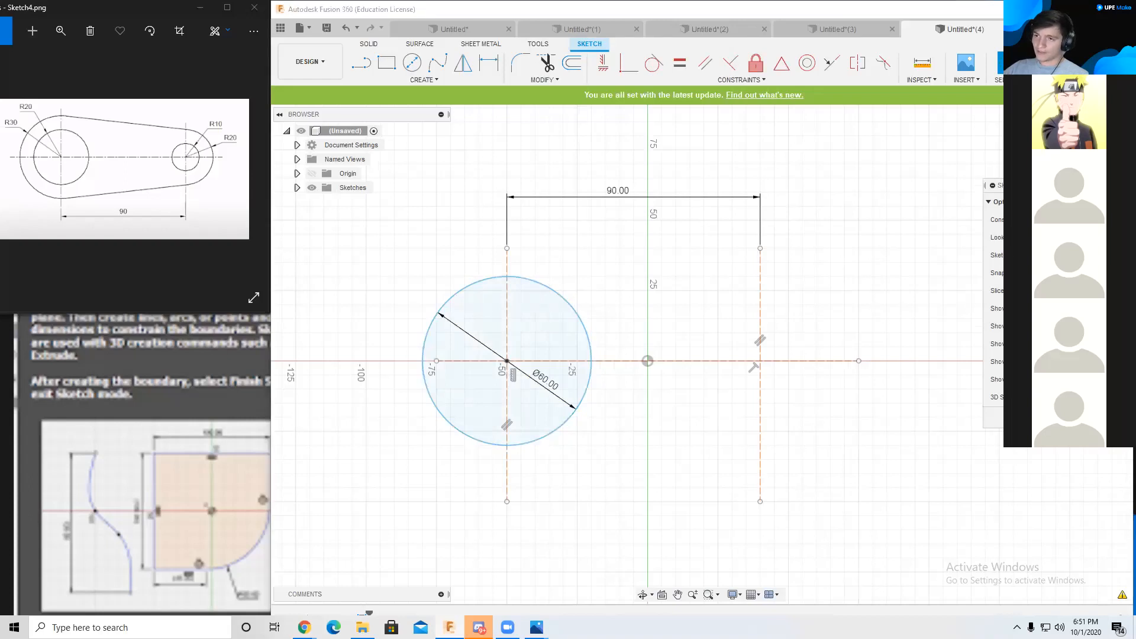
click(413, 62)
click(508, 361)
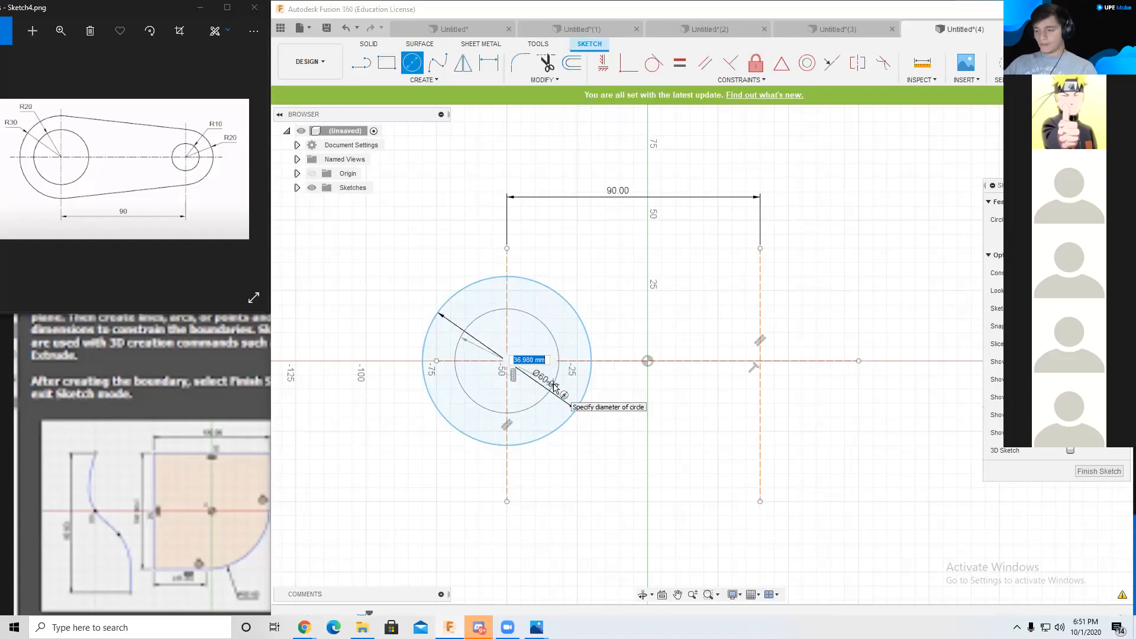
text(40)
key(Return)
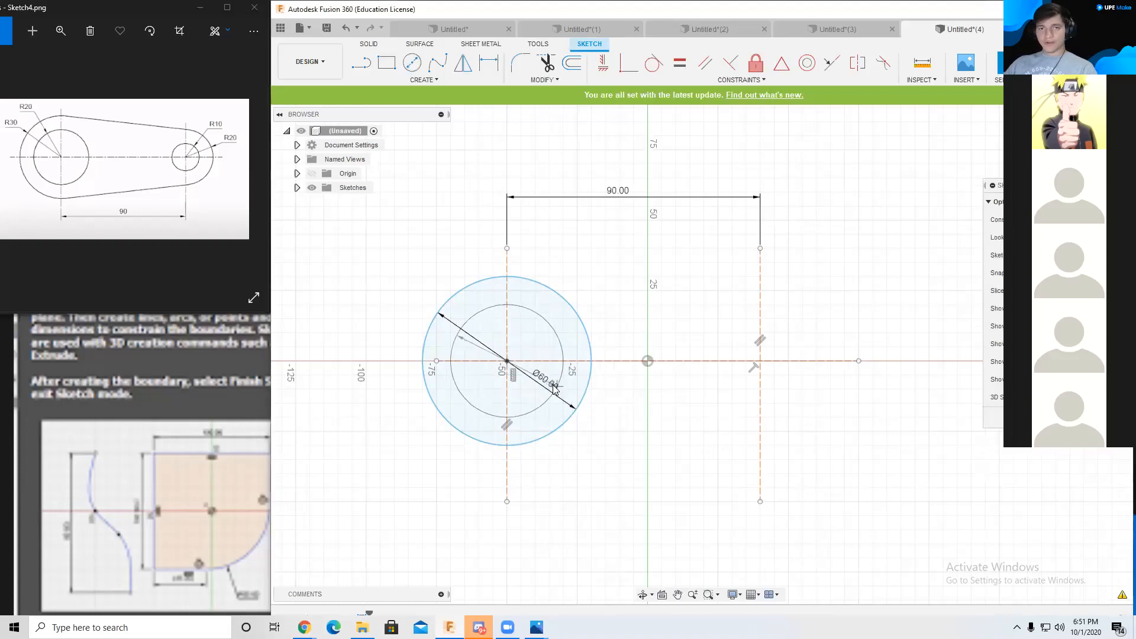
Step: Draw a 40 mm diameter circle centred where the right vertical construction line crosses the horizontal line
click(412, 62)
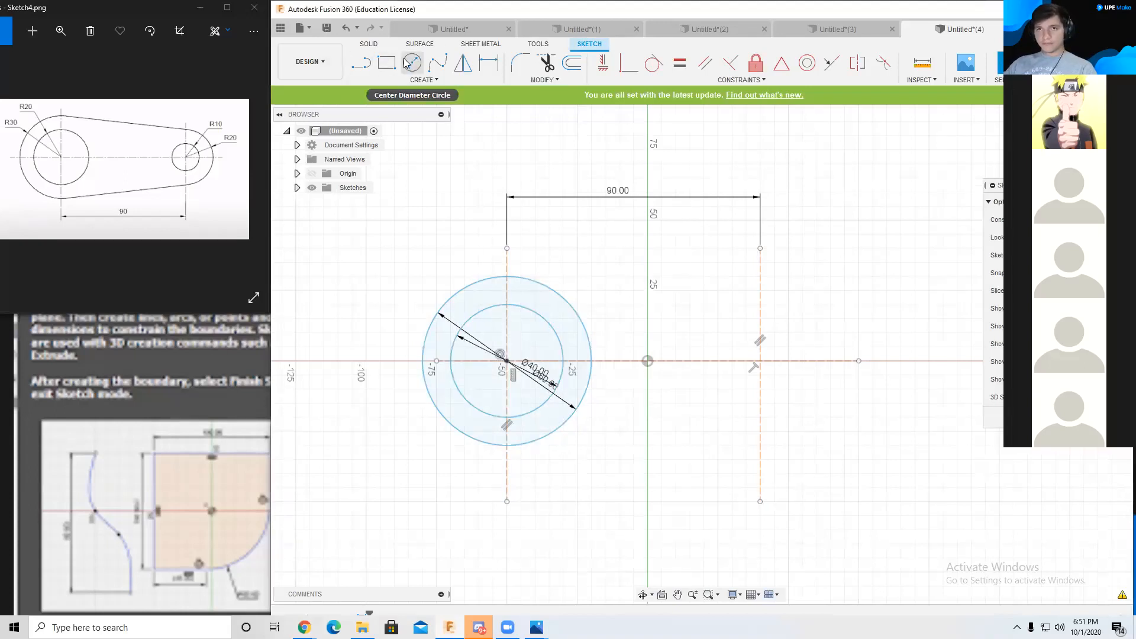
click(760, 361)
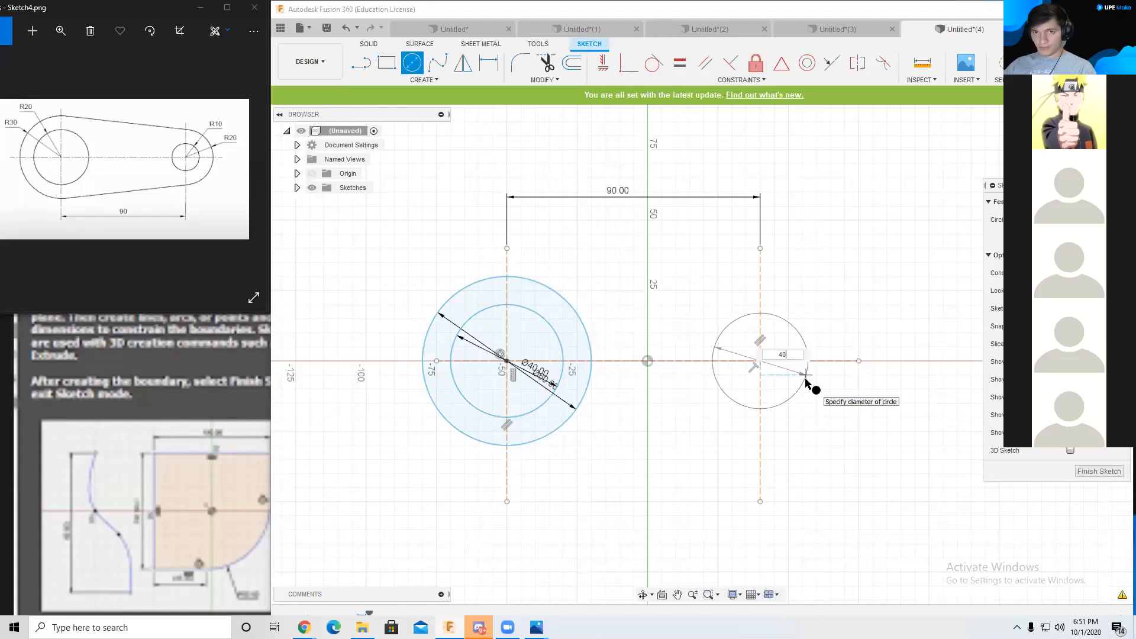
text(40)
key(Return)
key(Escape)
Step: Draw a 20 mm diameter circle concentric with the 40 mm circle on the right construction line
click(413, 63)
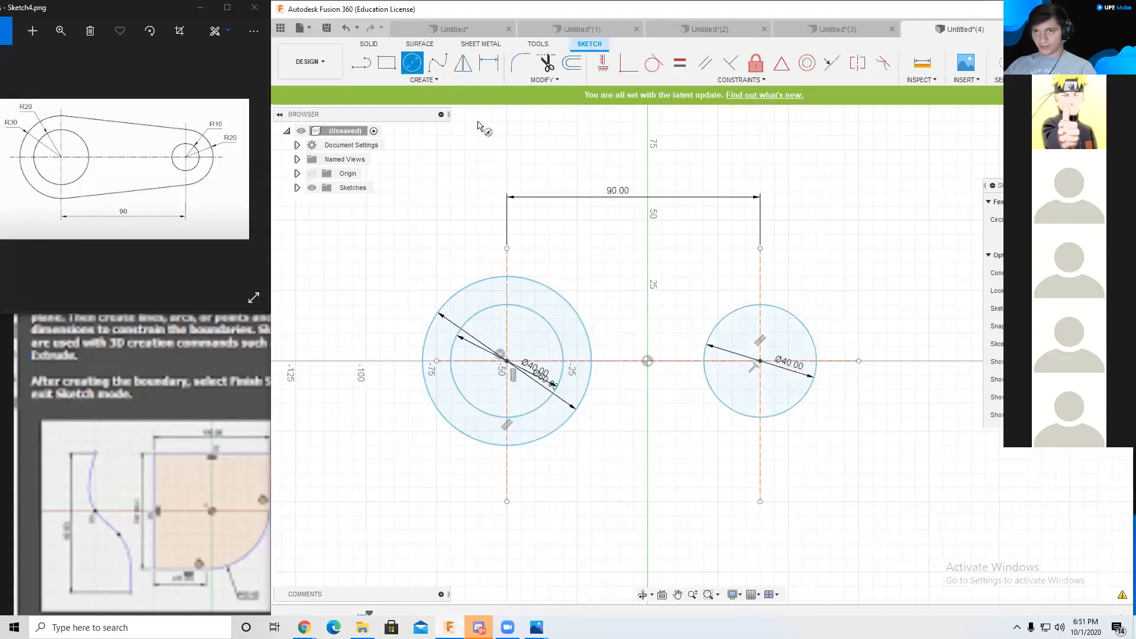
click(760, 361)
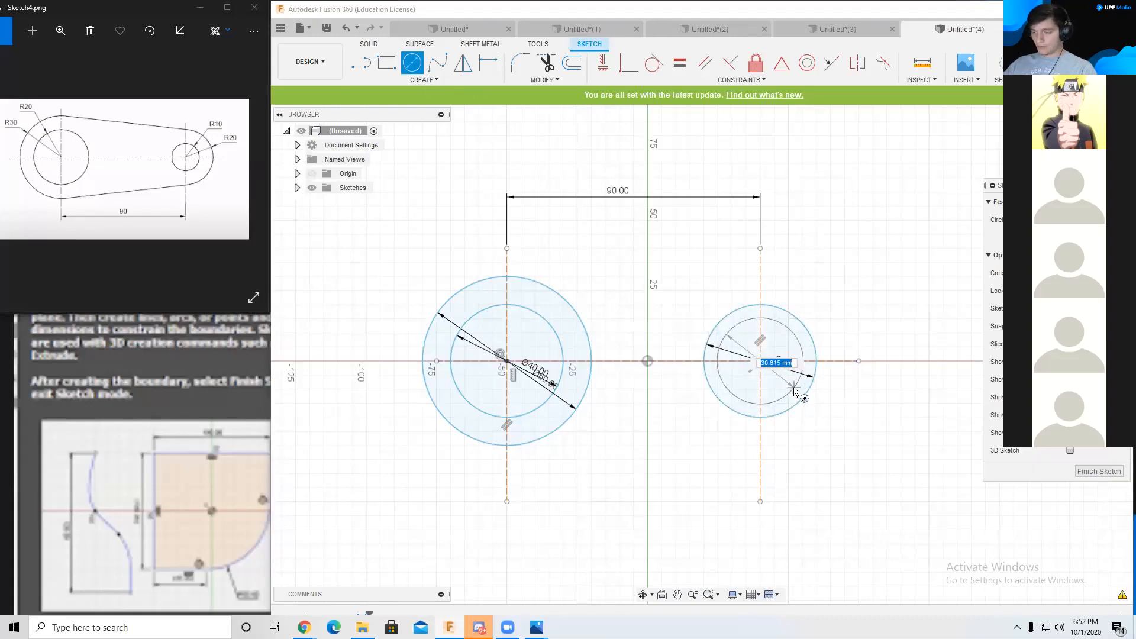
text(20)
key(Return)
key(Escape)
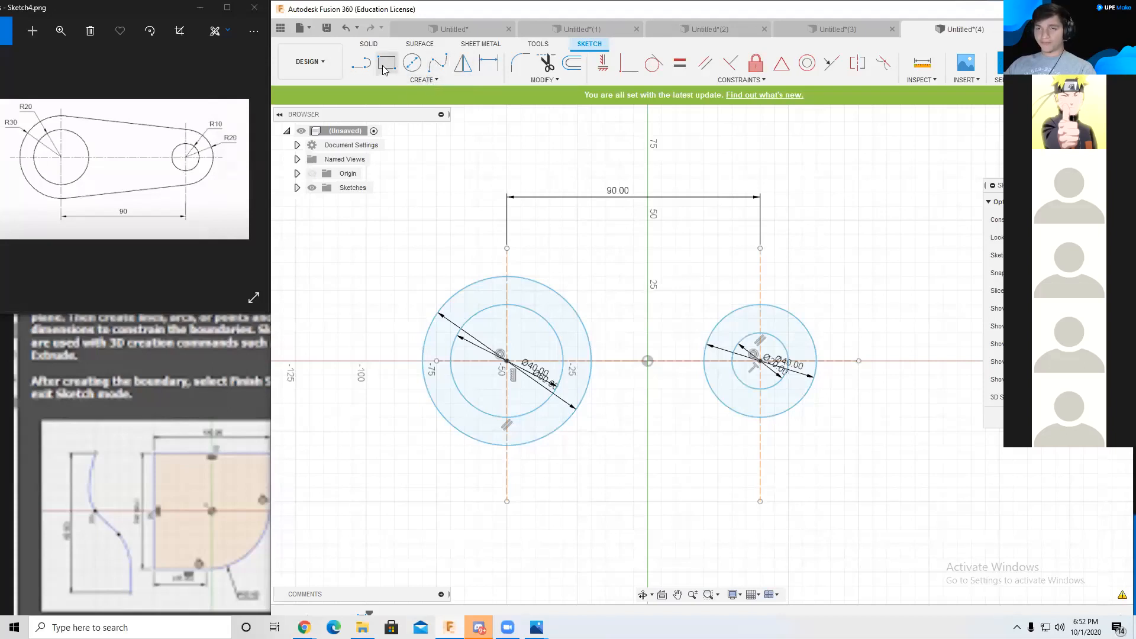
Step: Draw a line about 93 mm long from the top point of the 60 mm circle to the top of the right 40 mm circle
key(l)
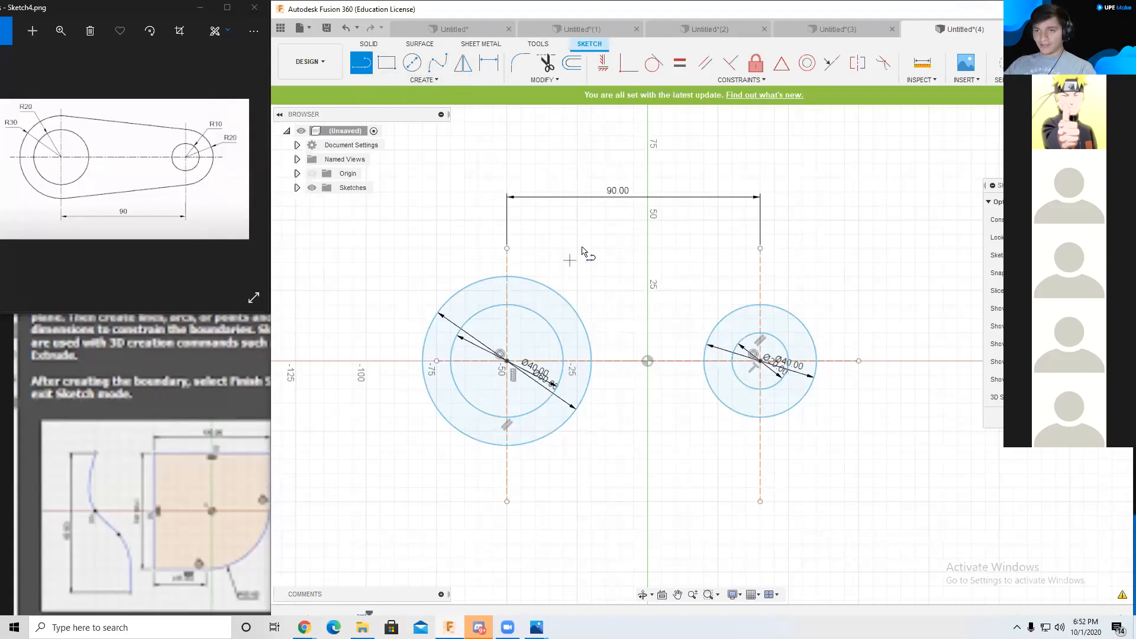
click(506, 276)
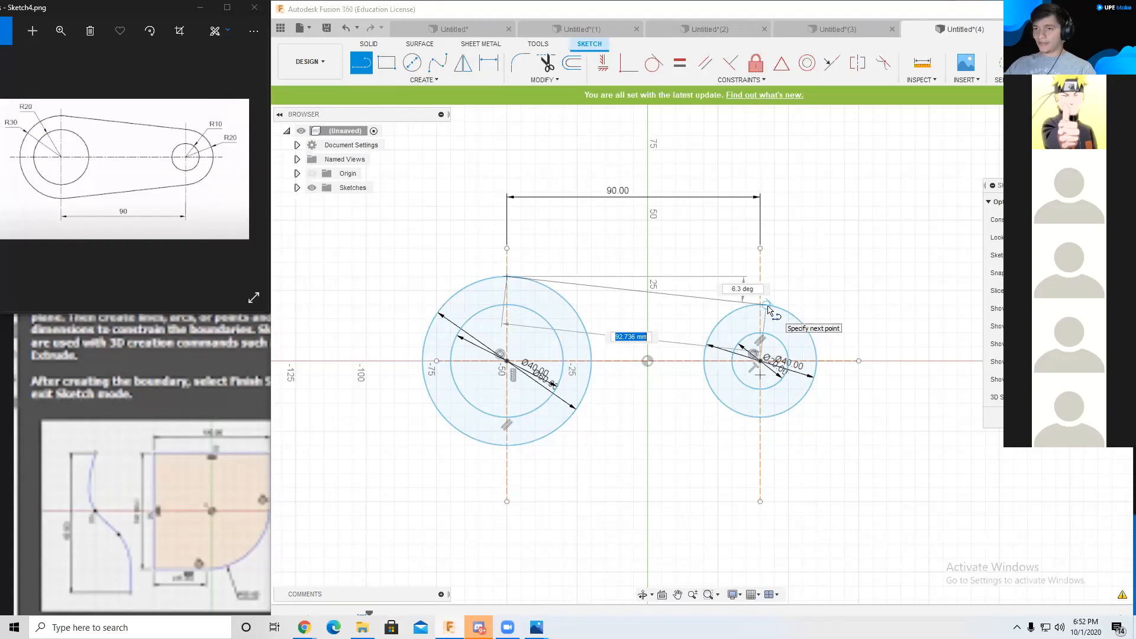
click(768, 308)
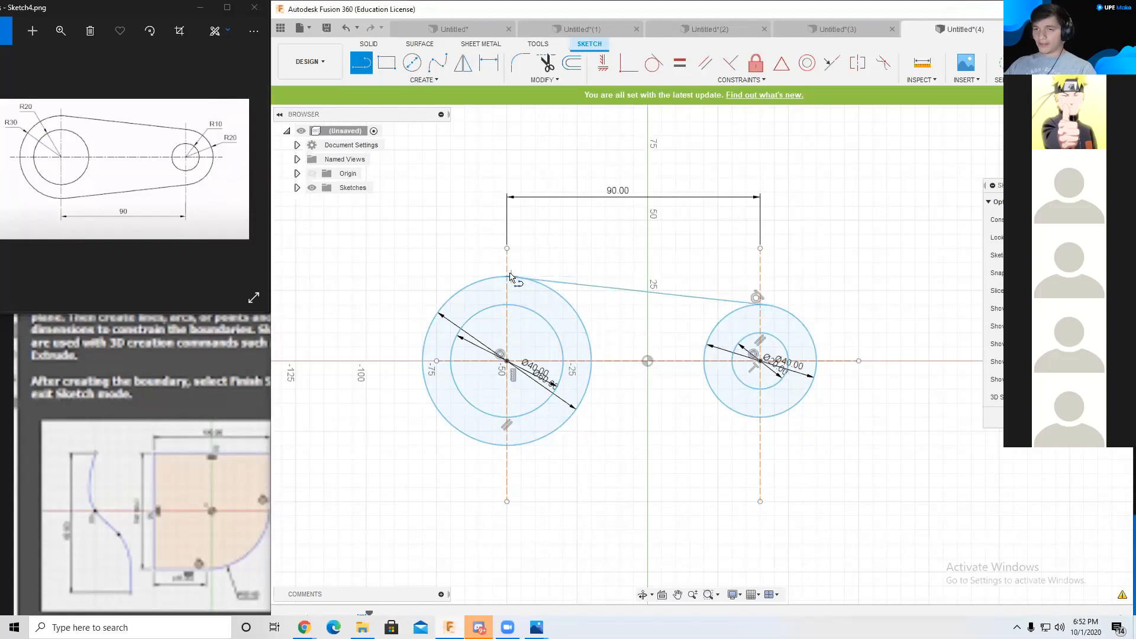
Step: Draw a line about 94 mm long from the bottom of the 60 mm circle to the bottom of the right 40 mm circle
scroll(512, 296, up, 5)
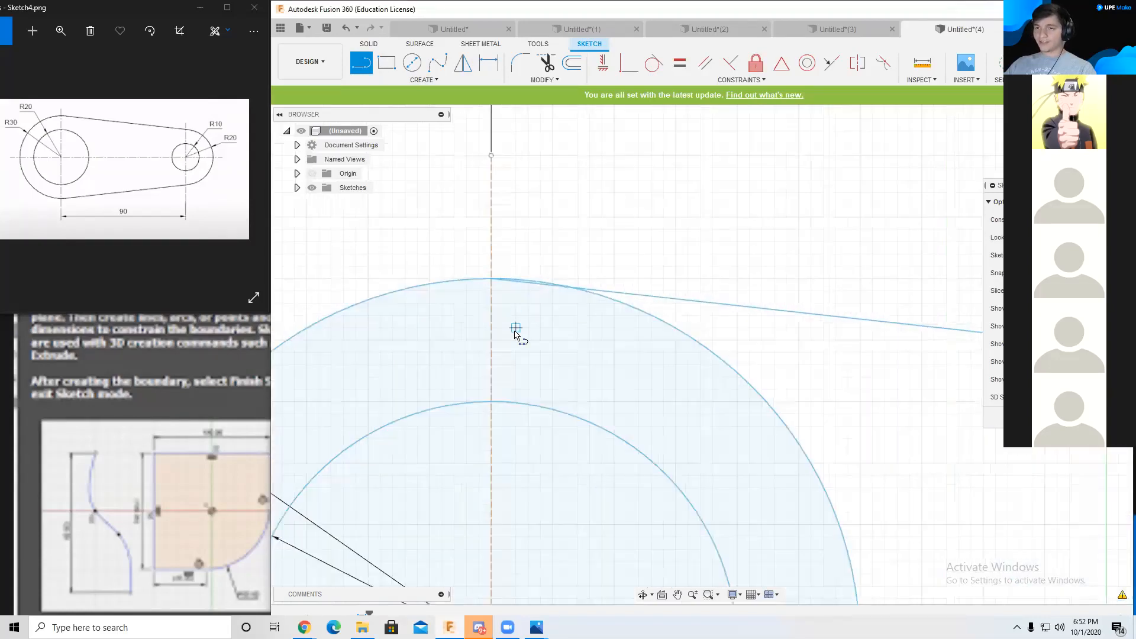
scroll(512, 320, down, 5)
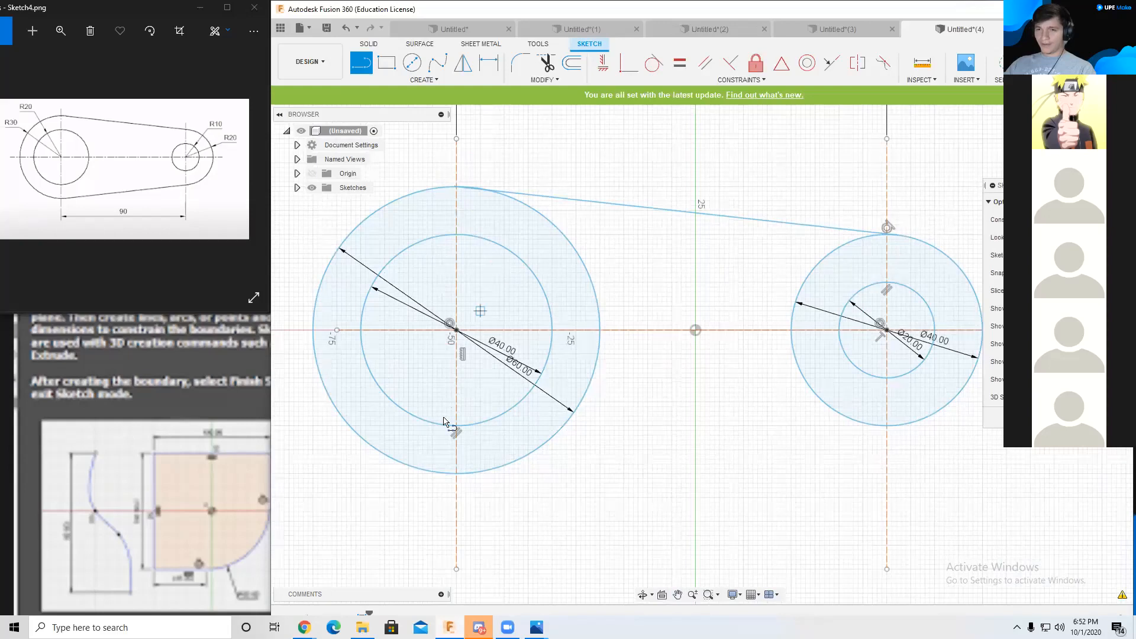
click(449, 474)
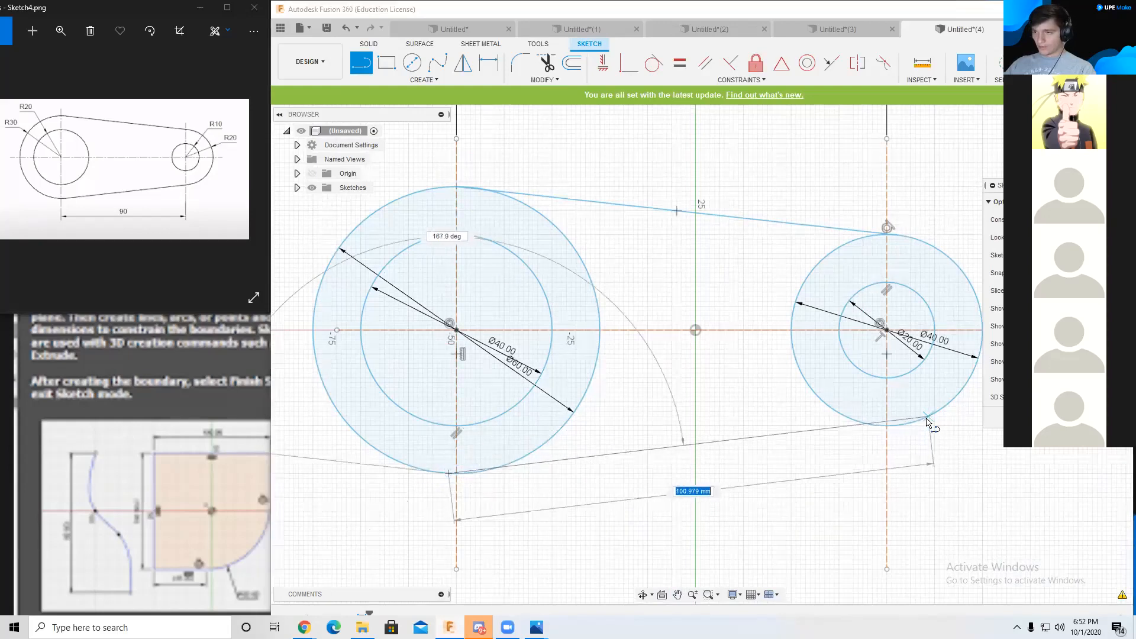
double_click(897, 430)
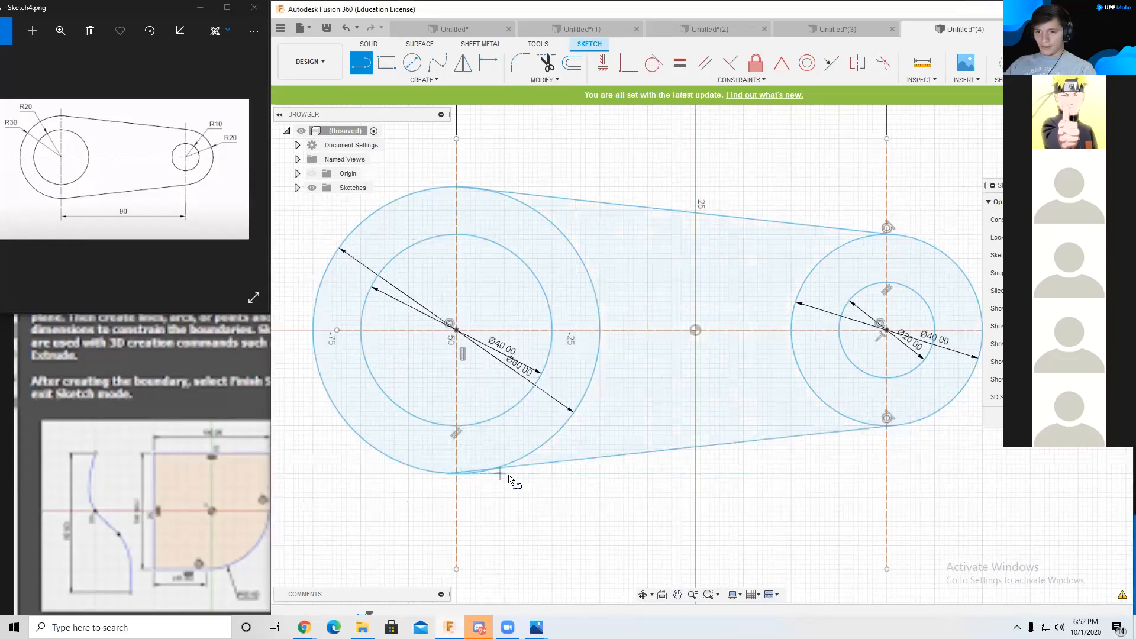
Step: Try to make the upper connecting line tangent to the 60 mm circle
click(653, 62)
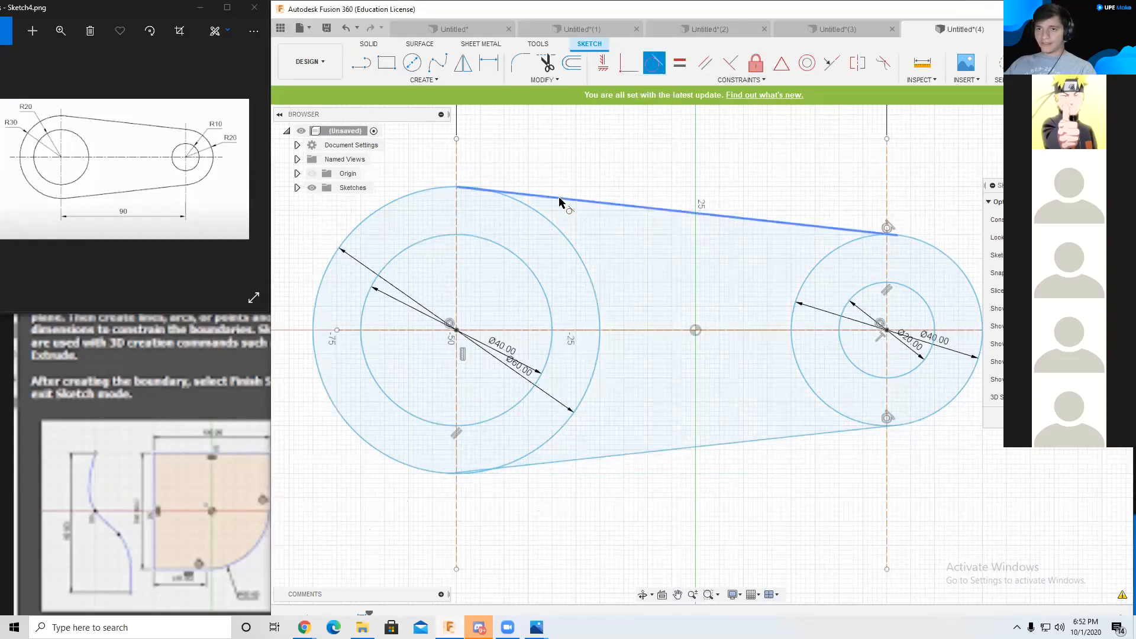
click(502, 193)
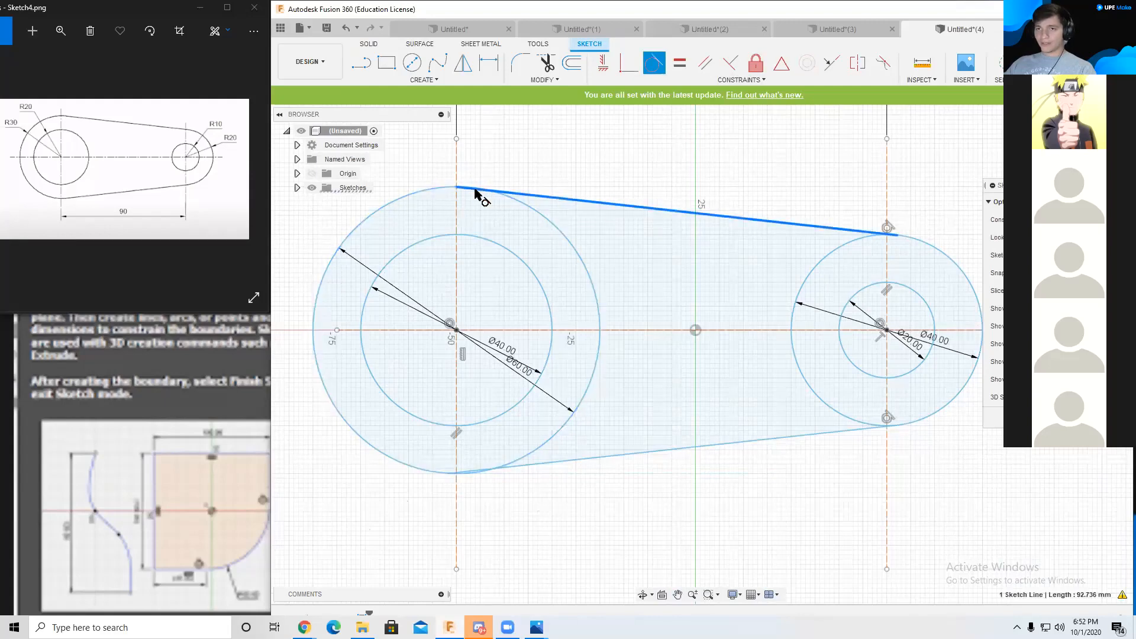
click(423, 196)
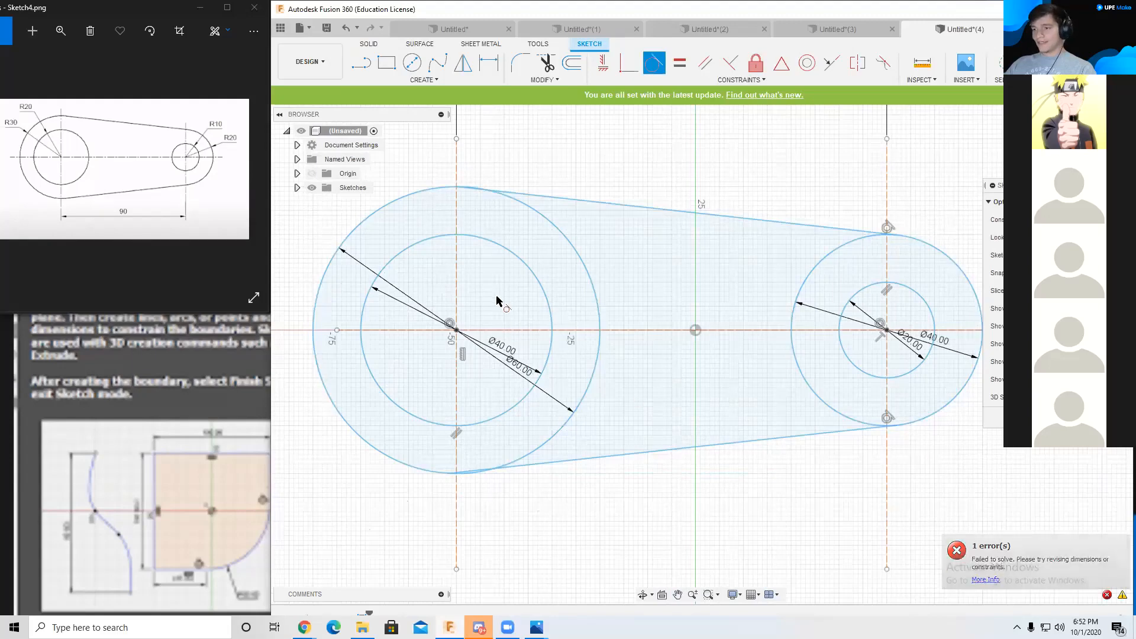
Step: Examine how the upper connecting line meets the 60 mm circle near its top point
scroll(483, 173, up, 5)
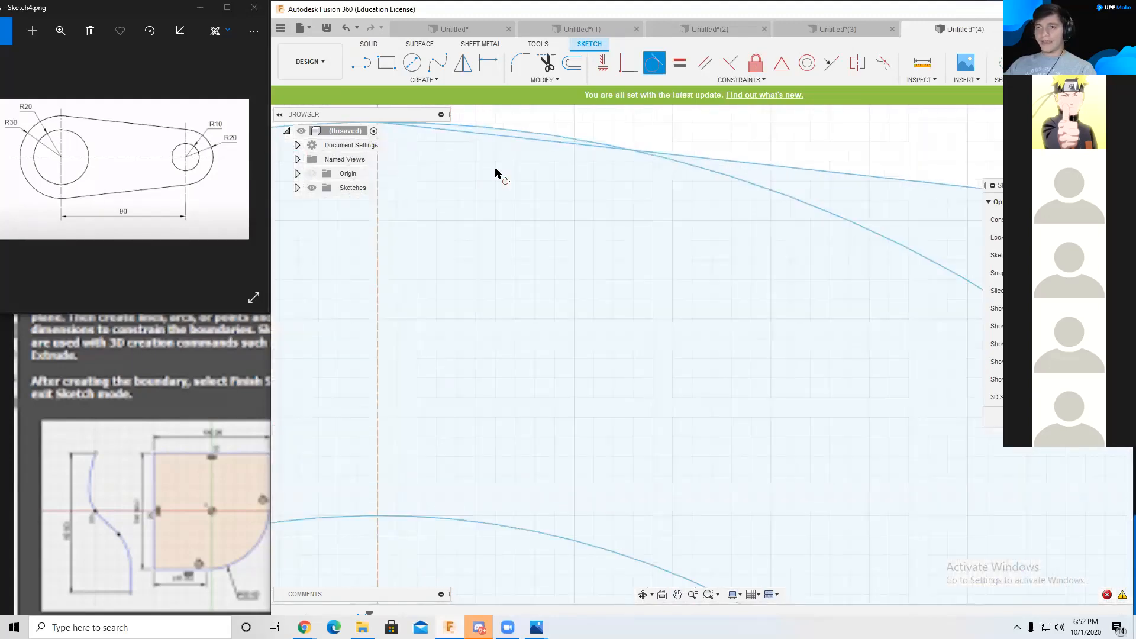
scroll(532, 247, up, 3)
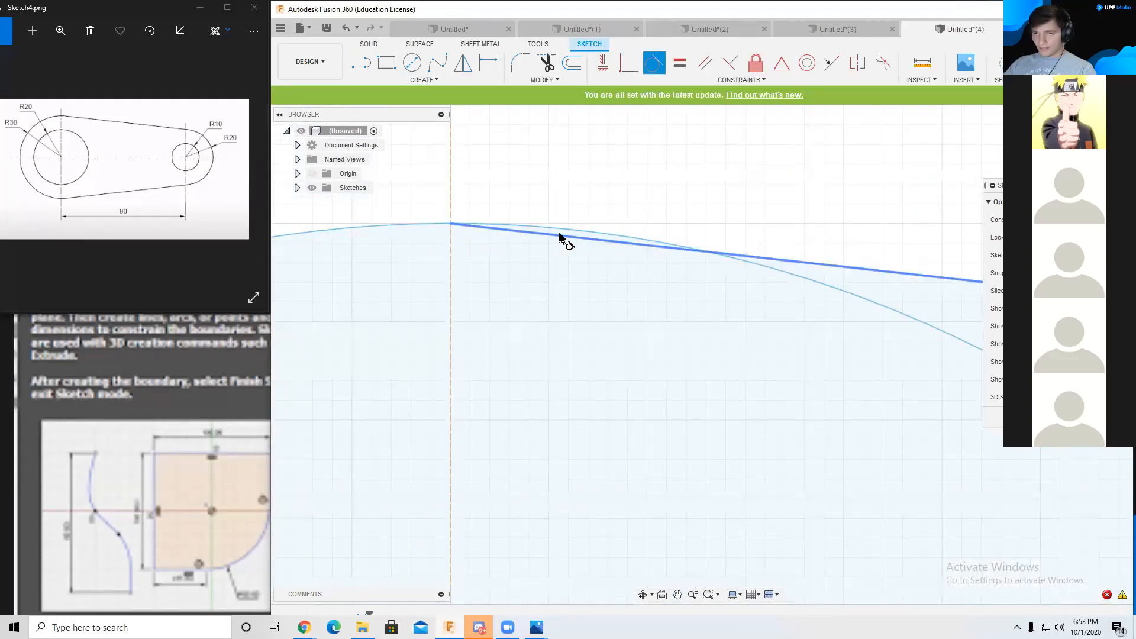
scroll(638, 356, down, 3)
middle_drag(714, 230, 710, 146)
scroll(689, 294, down, 2)
scroll(689, 371, down, 2)
middle_drag(742, 208, 745, 143)
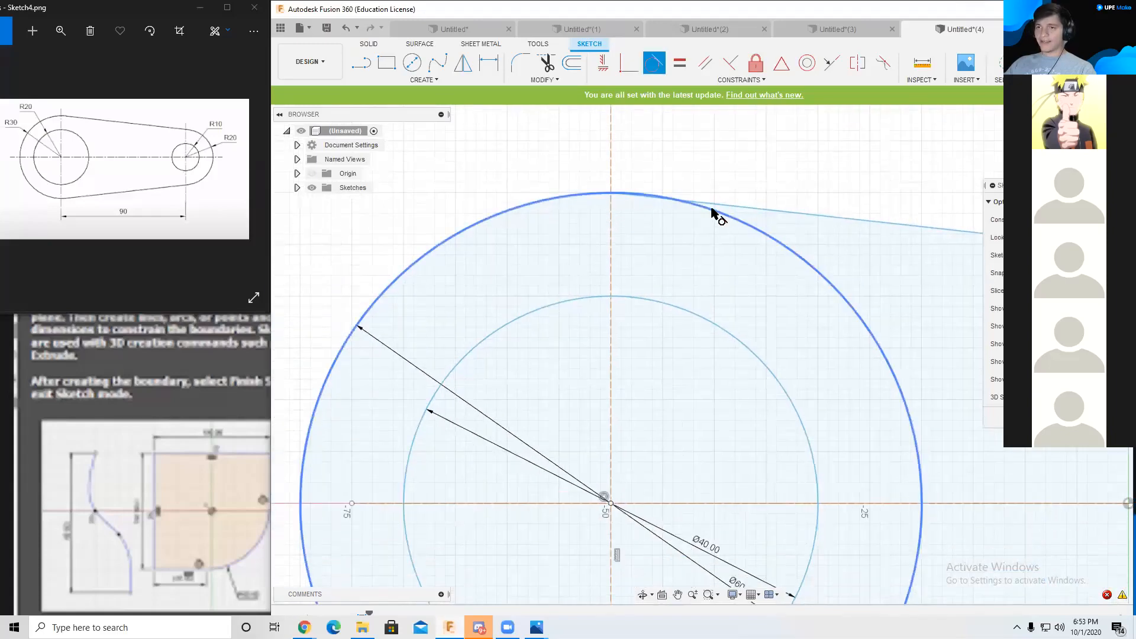
scroll(773, 178, down, 2)
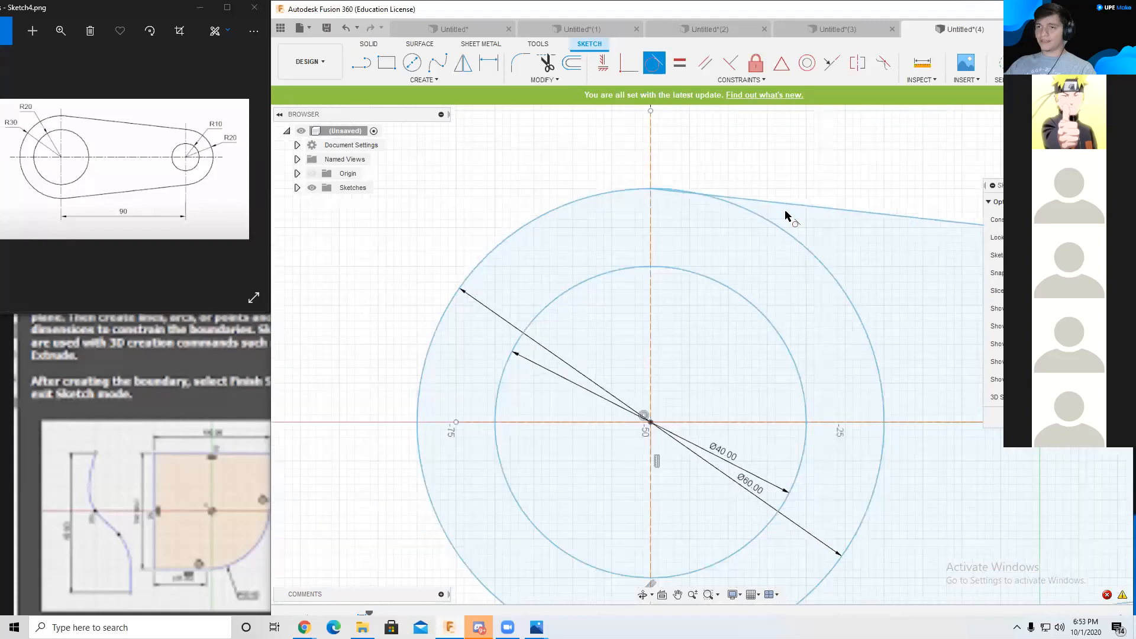
middle_drag(786, 215, 545, 231)
scroll(596, 219, down, 2)
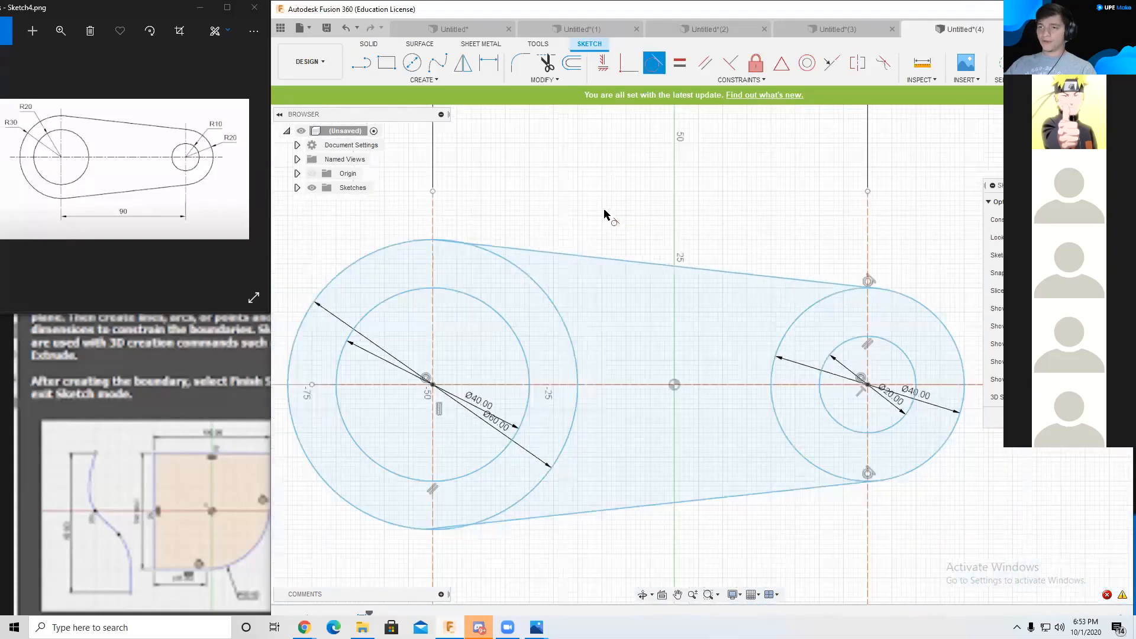
middle_drag(657, 238, 681, 266)
Step: Delete the upper connecting line between the two outer circles
click(696, 282)
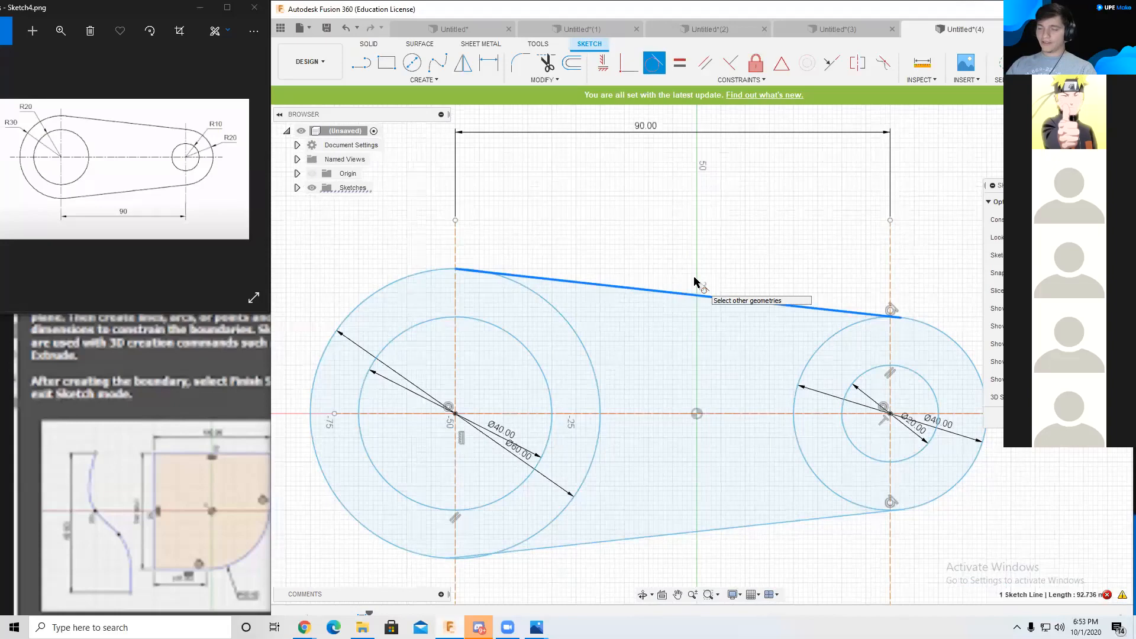
key(Escape)
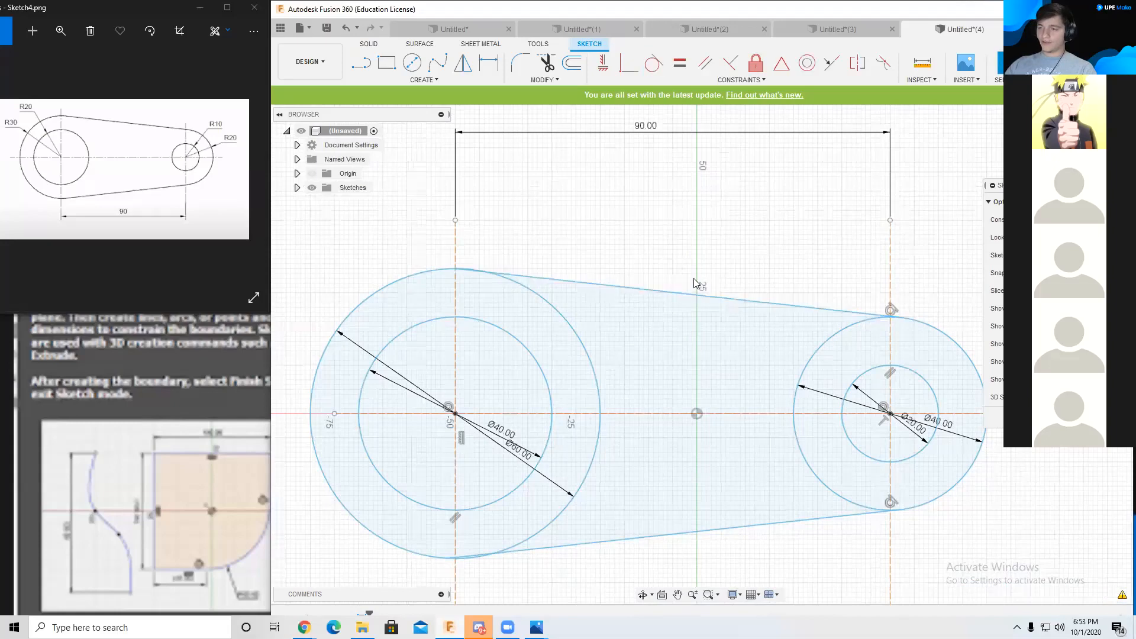
click(662, 293)
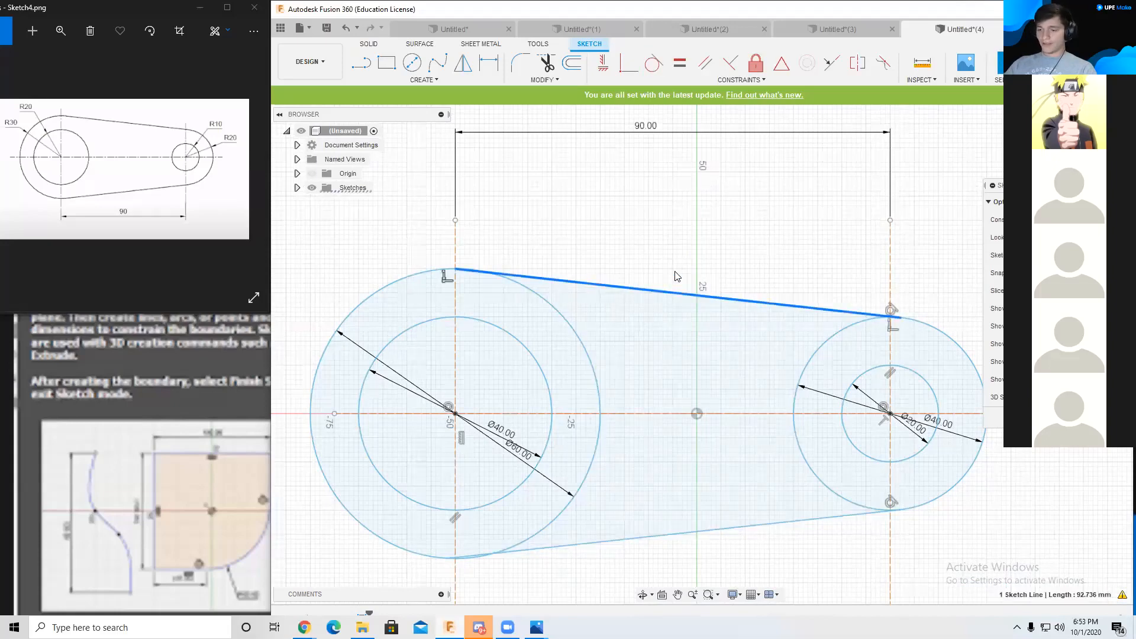
key(Delete)
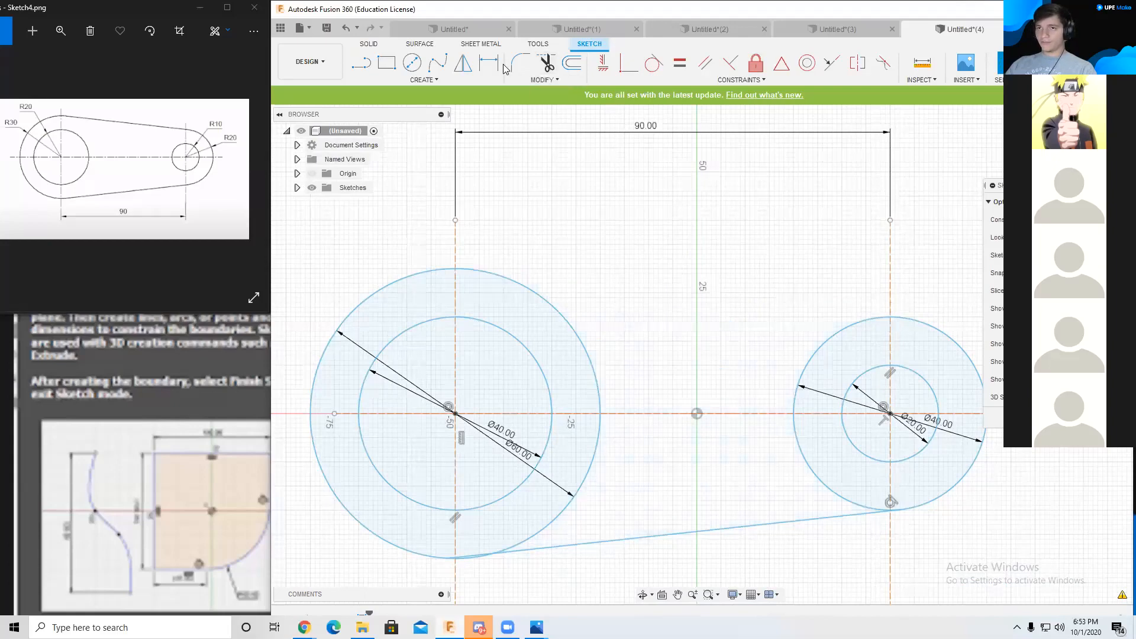
Step: Draw a new upper line from just left of the 60 mm circle's top point to the top of the right 40 mm circle
click(361, 63)
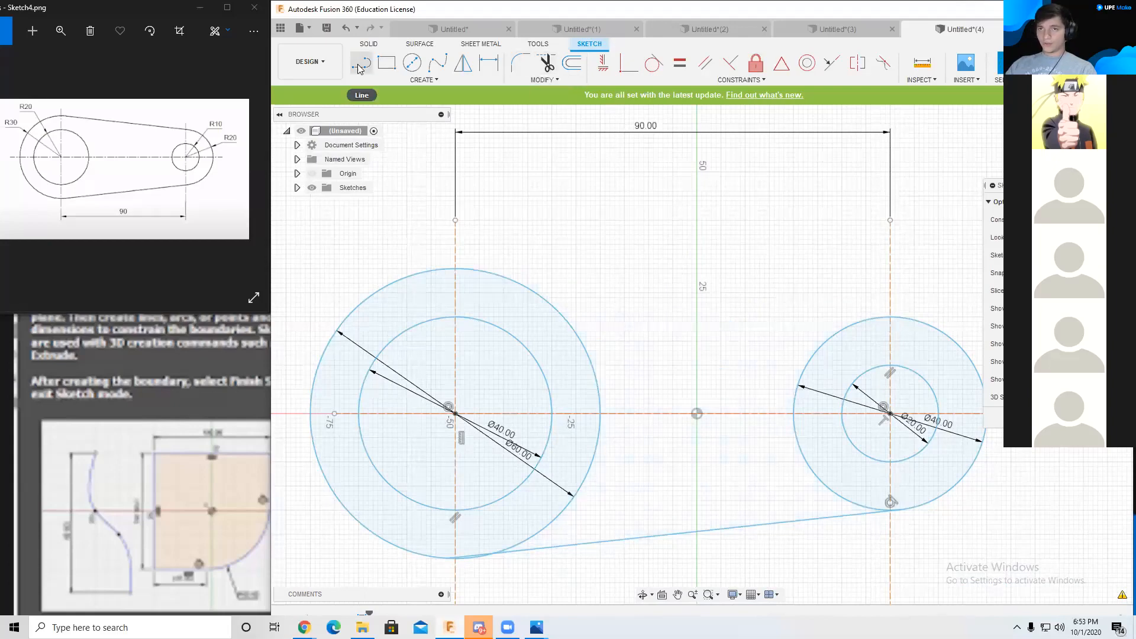
click(449, 270)
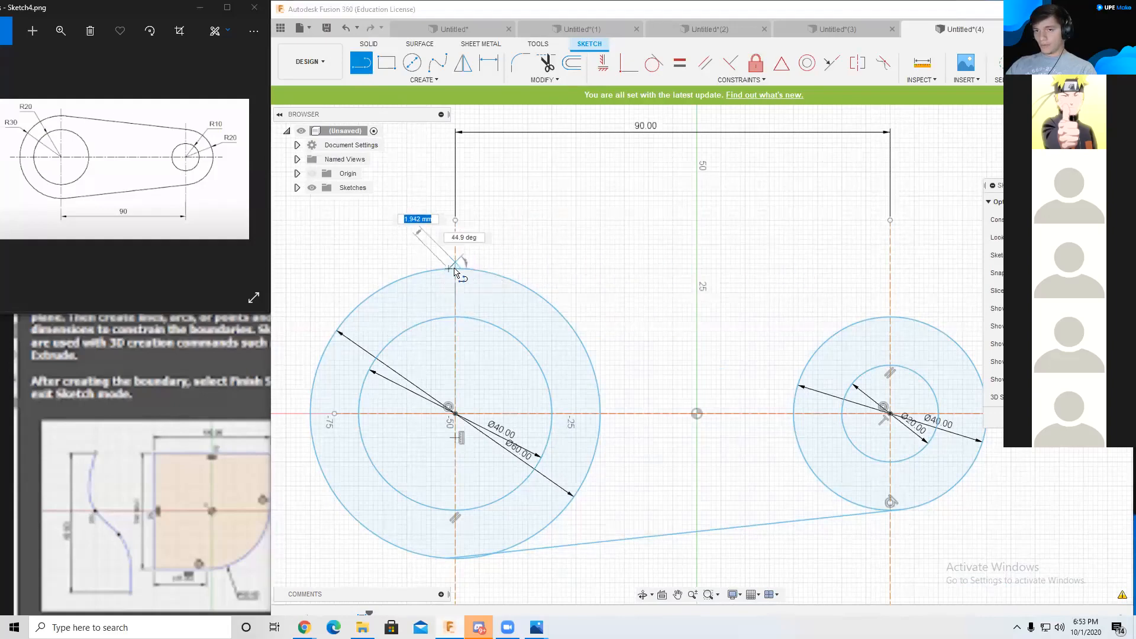
double_click(890, 317)
Step: Apply a tangent constraint between the new upper line and the 60 mm circle
click(654, 62)
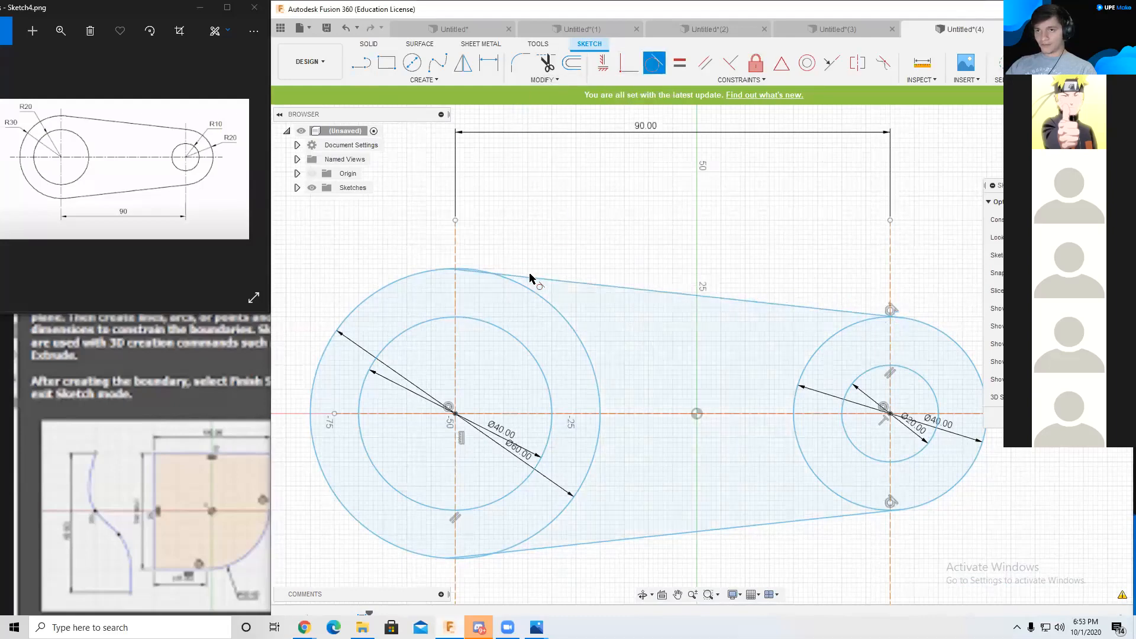
click(530, 277)
click(415, 275)
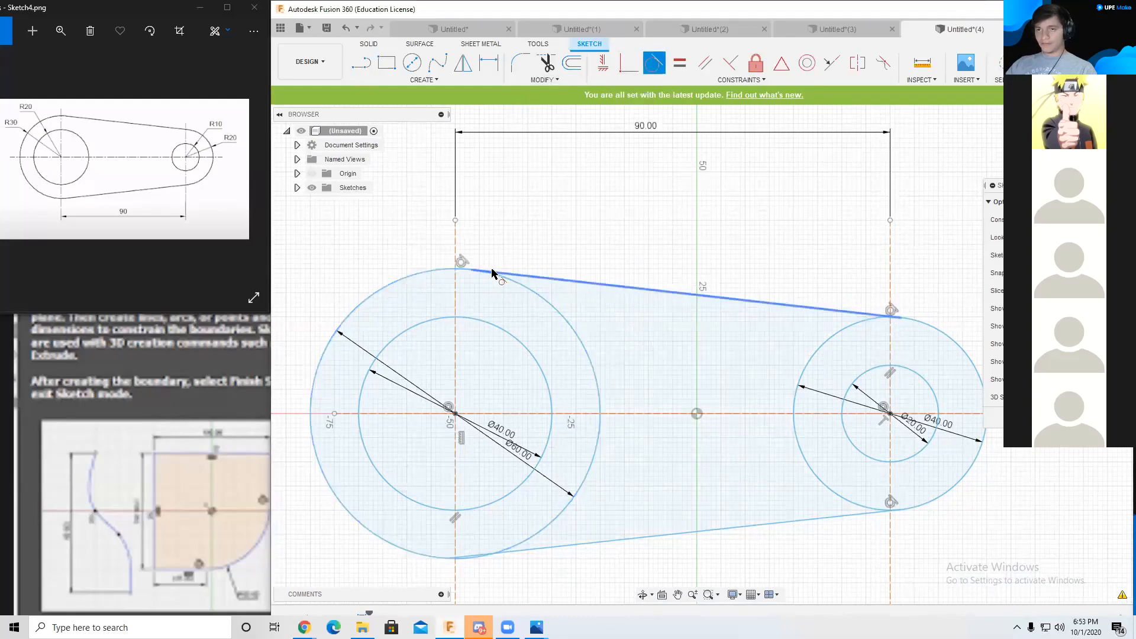
Step: Apply a tangent constraint between the lower connecting line and the 60 mm circle
middle_drag(604, 244, 622, 149)
scroll(622, 149, down, 1)
click(606, 429)
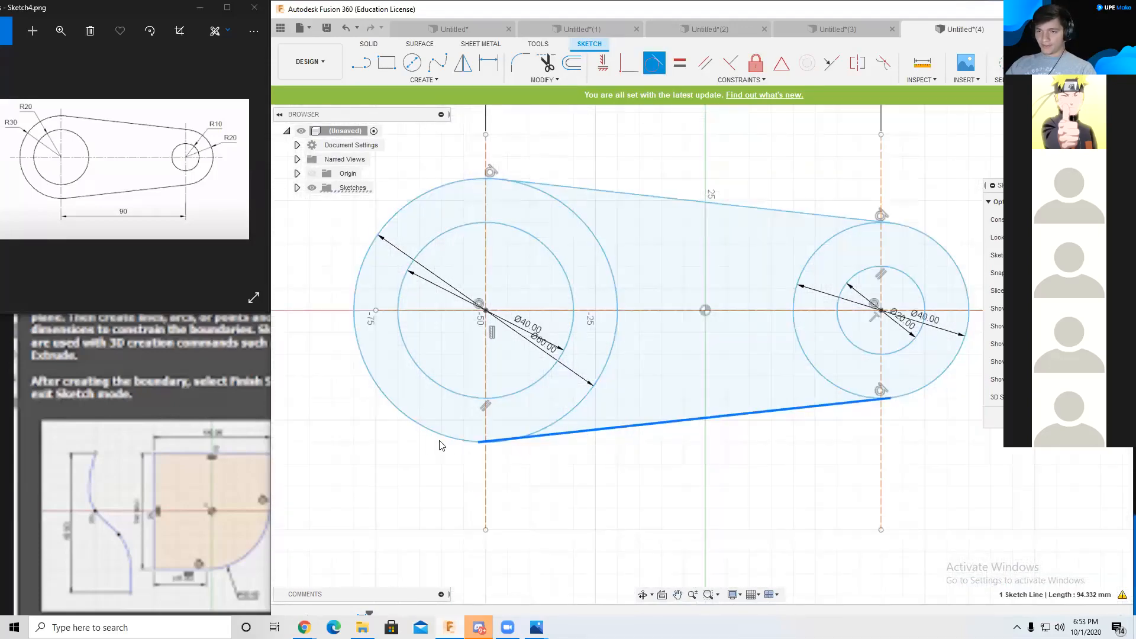
click(450, 438)
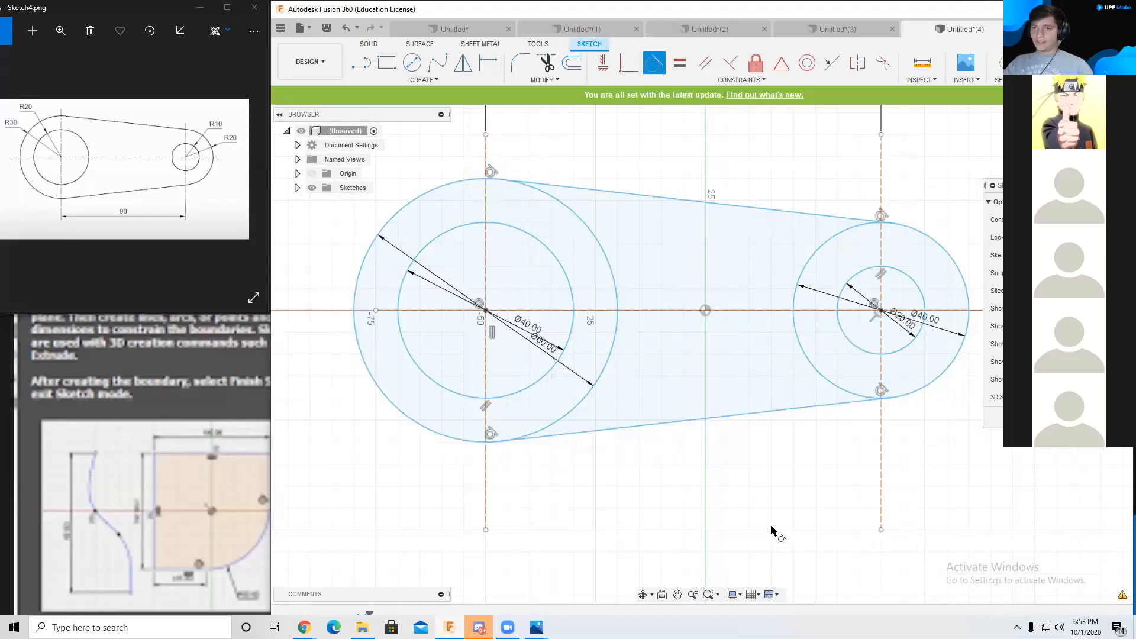
scroll(705, 528, down, 1)
scroll(655, 489, up, 1)
scroll(664, 482, down, 1)
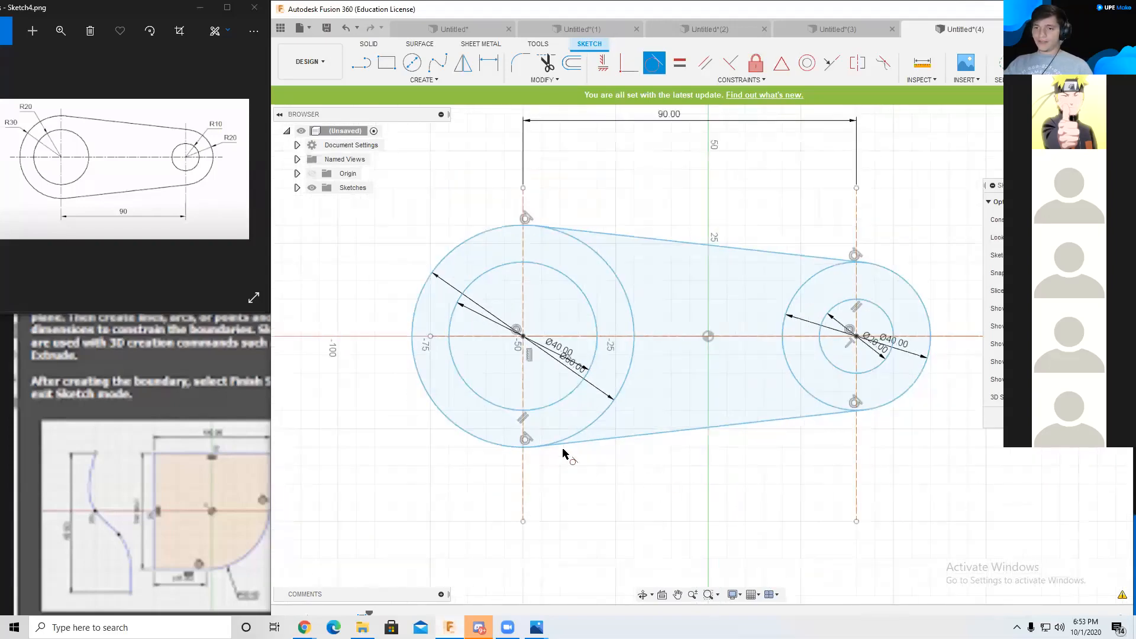
Step: Trim the inner arcs of the 60 mm circle and the right 40 mm circle lying between the two tangent lines
scroll(562, 454, up, 6)
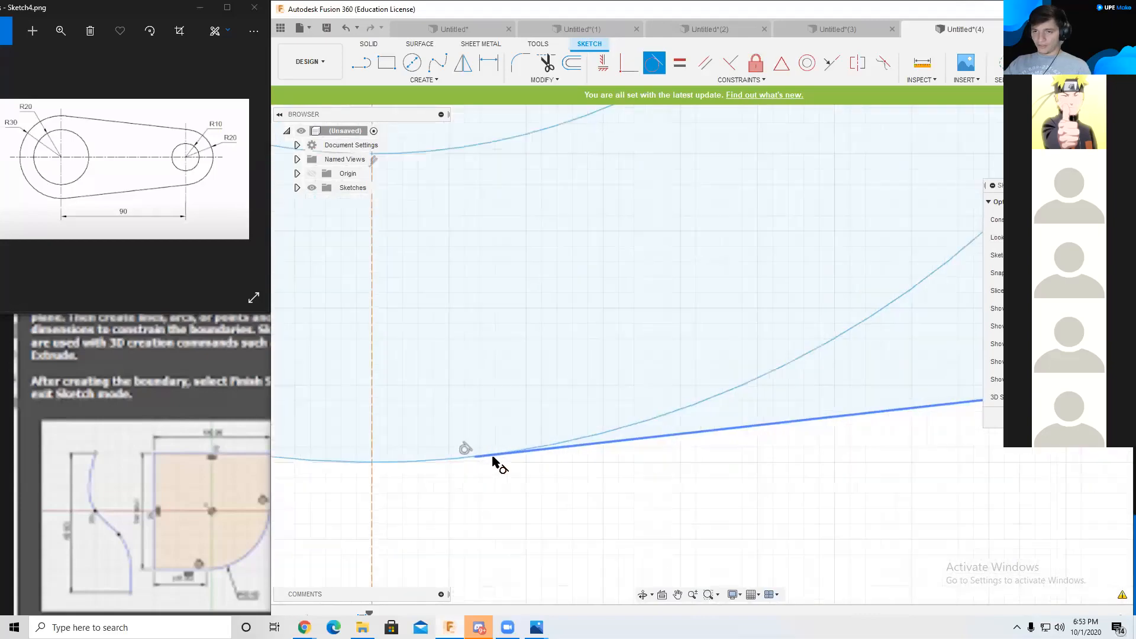
scroll(808, 382, down, 1)
scroll(845, 342, down, 10)
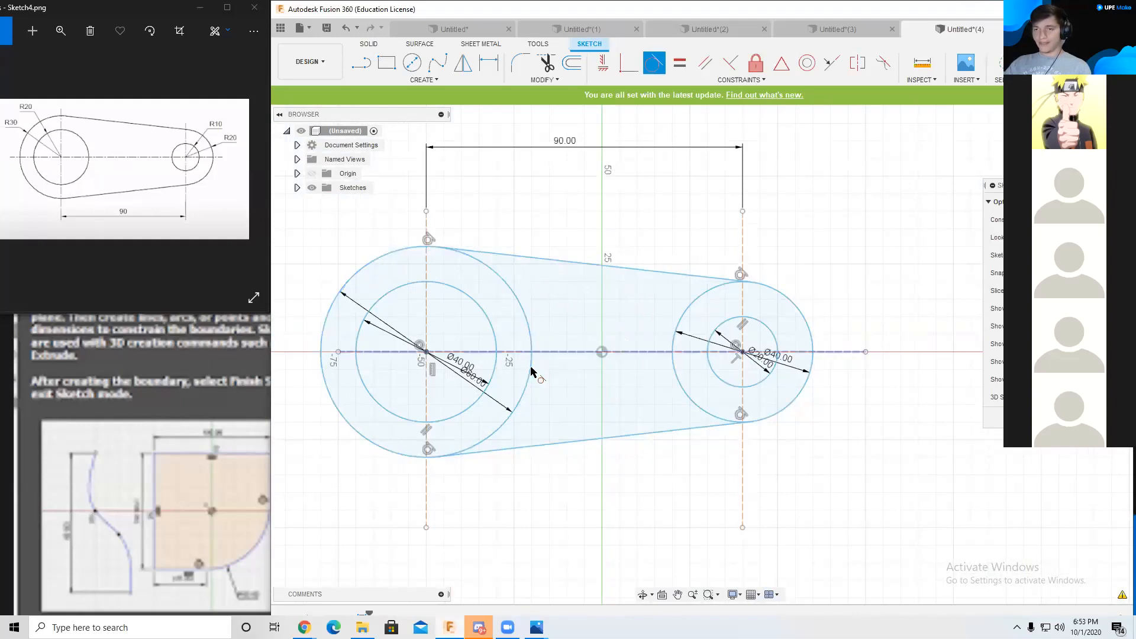
click(548, 68)
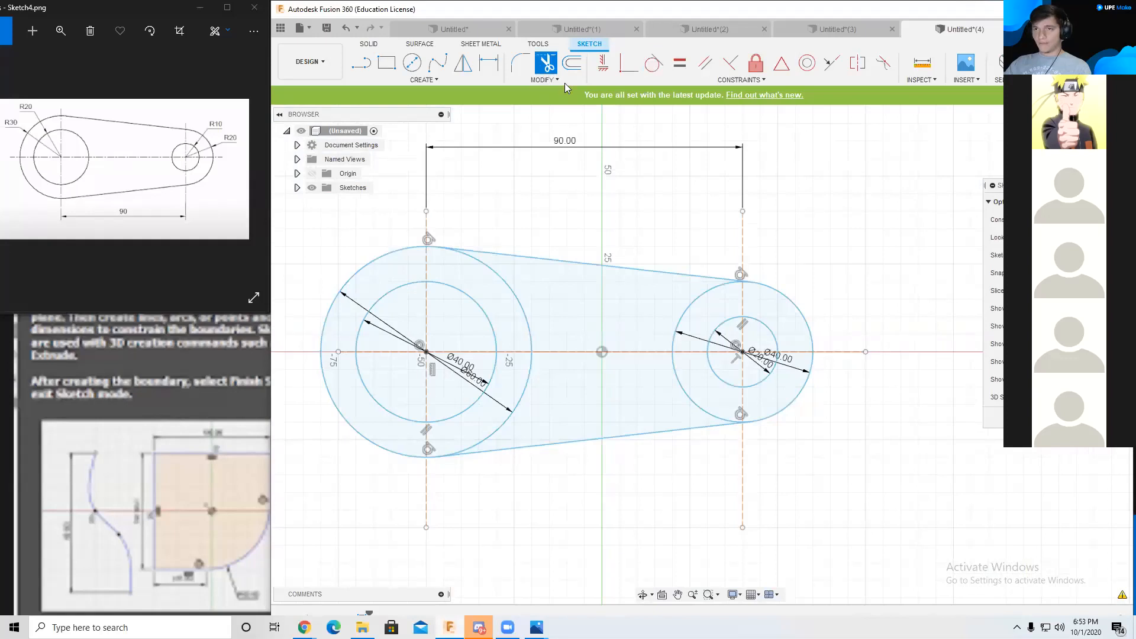
click(524, 302)
click(529, 388)
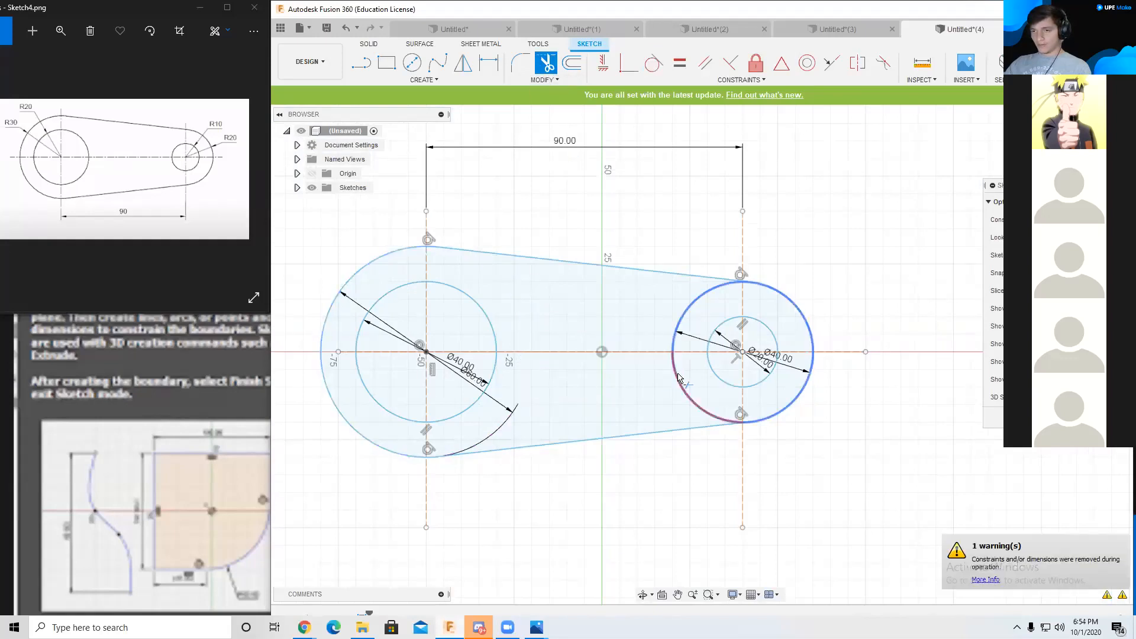
click(678, 373)
Step: Examine up close where the connecting lines meet the two end arcs, checking for leftover segments to trim
scroll(698, 272, up, 2)
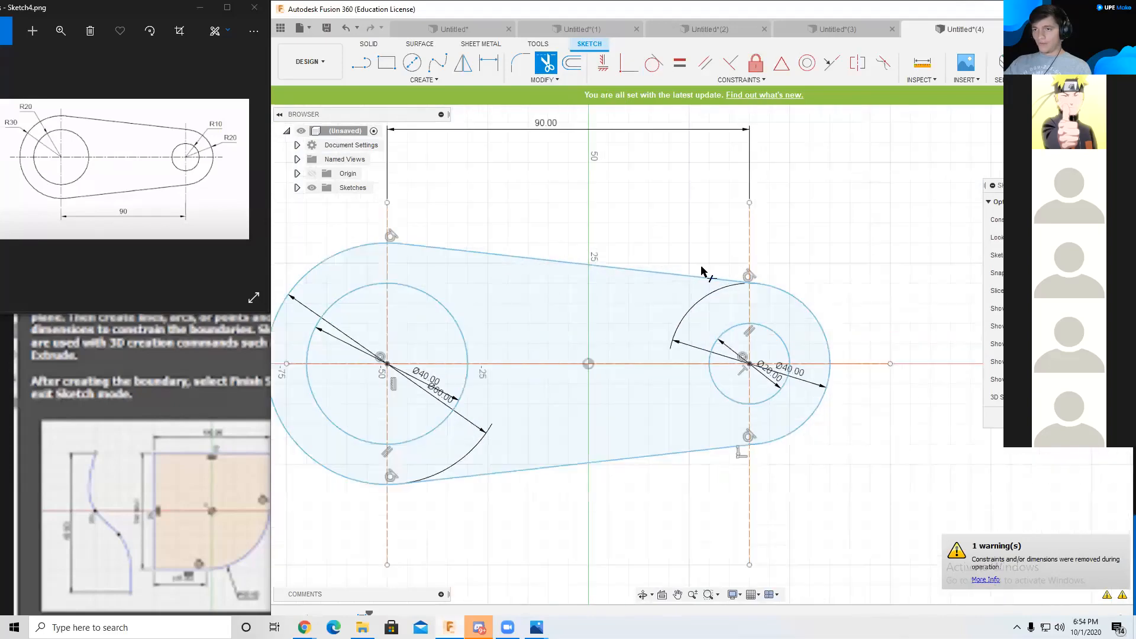
scroll(704, 275, up, 5)
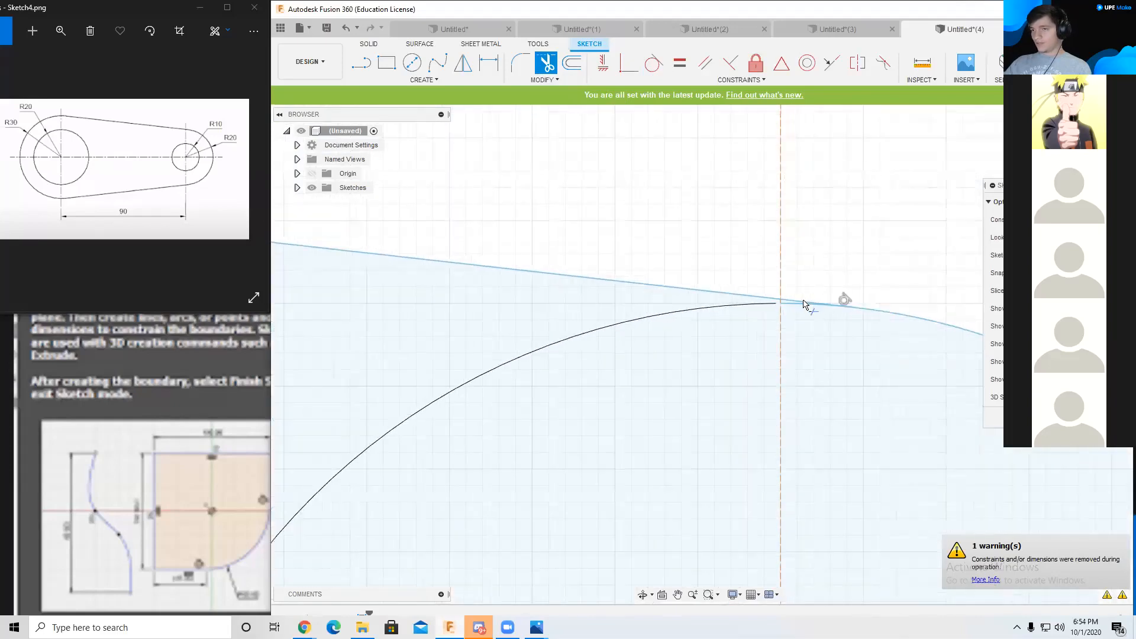
scroll(793, 304, up, 4)
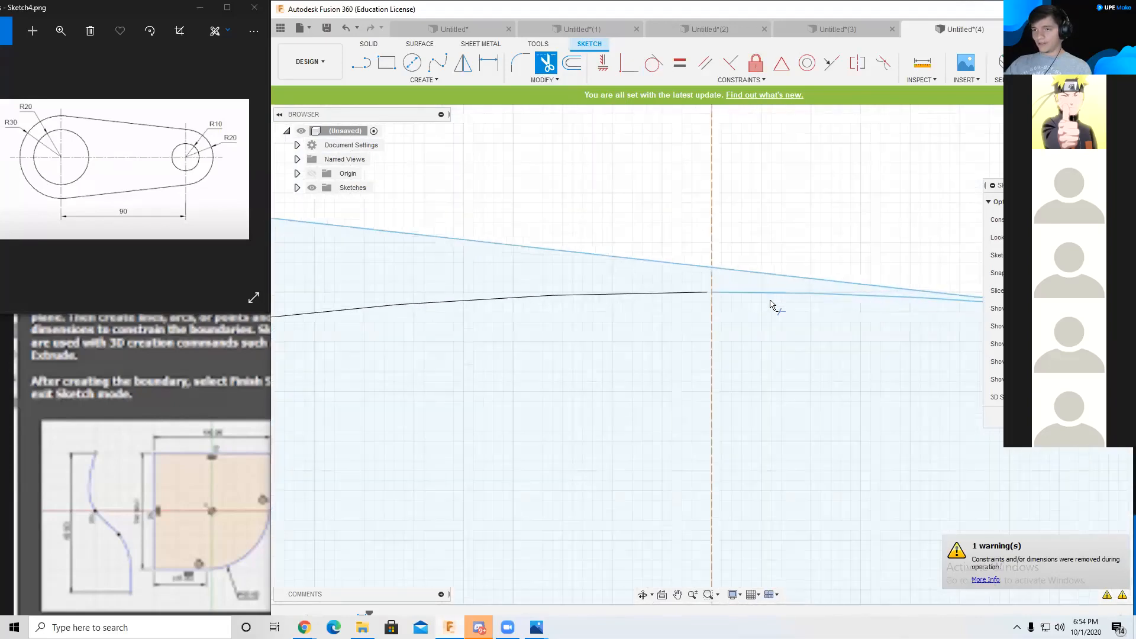
scroll(776, 360, down, 4)
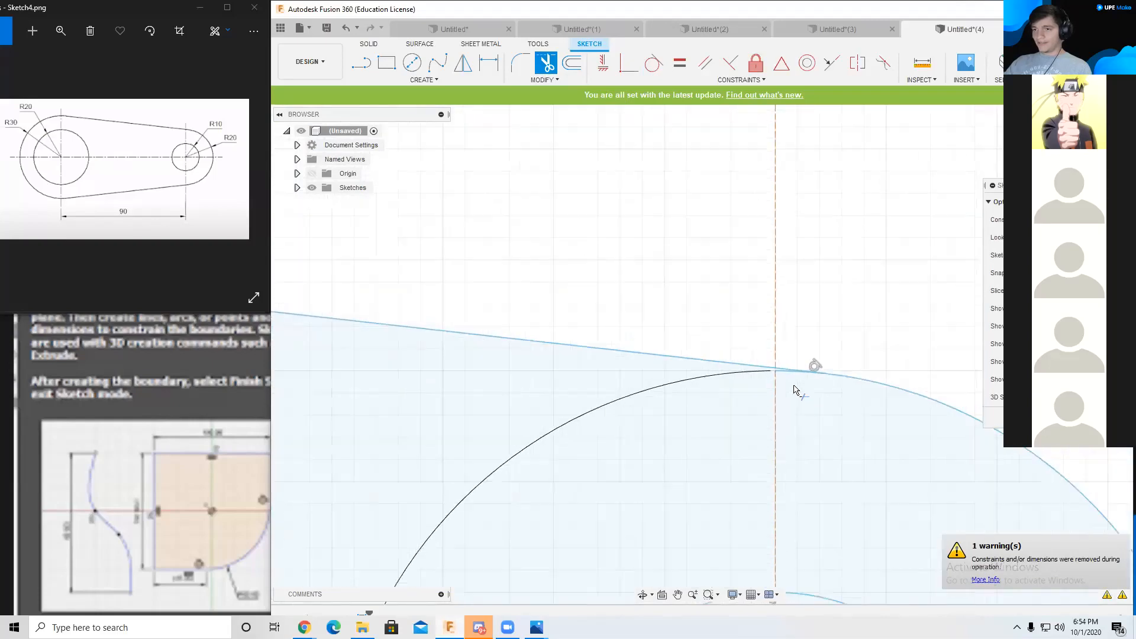
scroll(793, 389, down, 3)
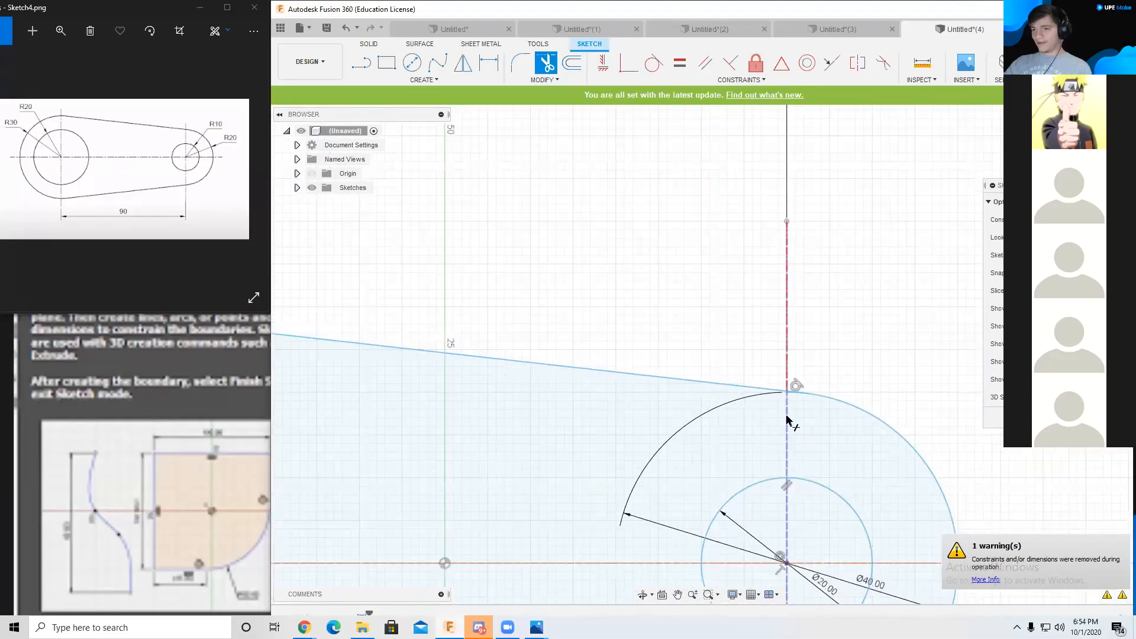
scroll(800, 398, up, 5)
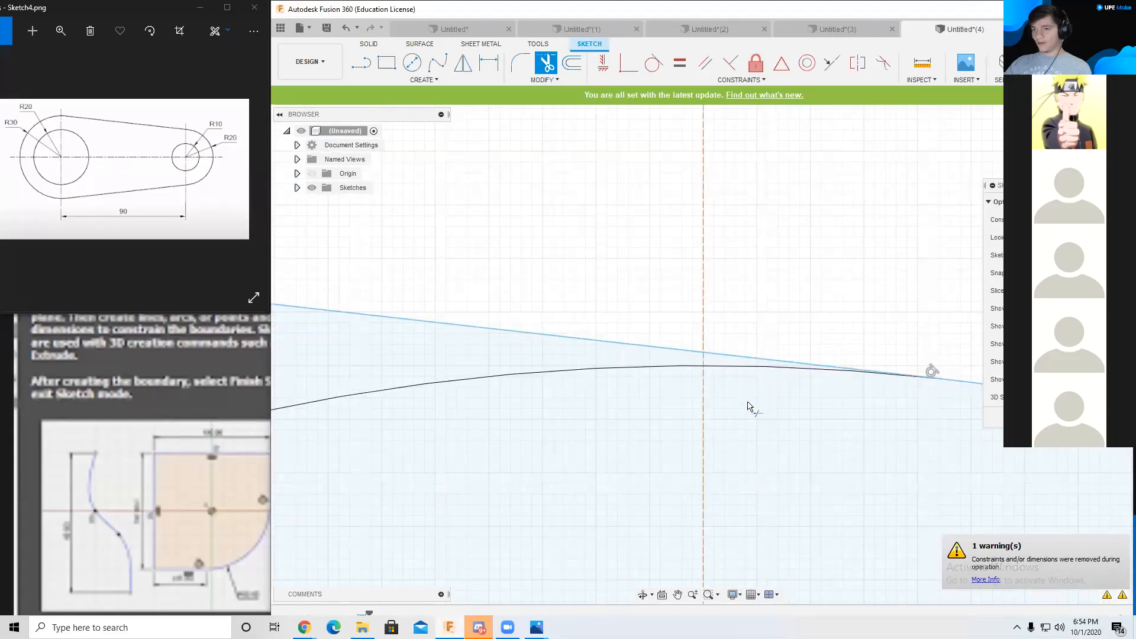
scroll(748, 407, down, 5)
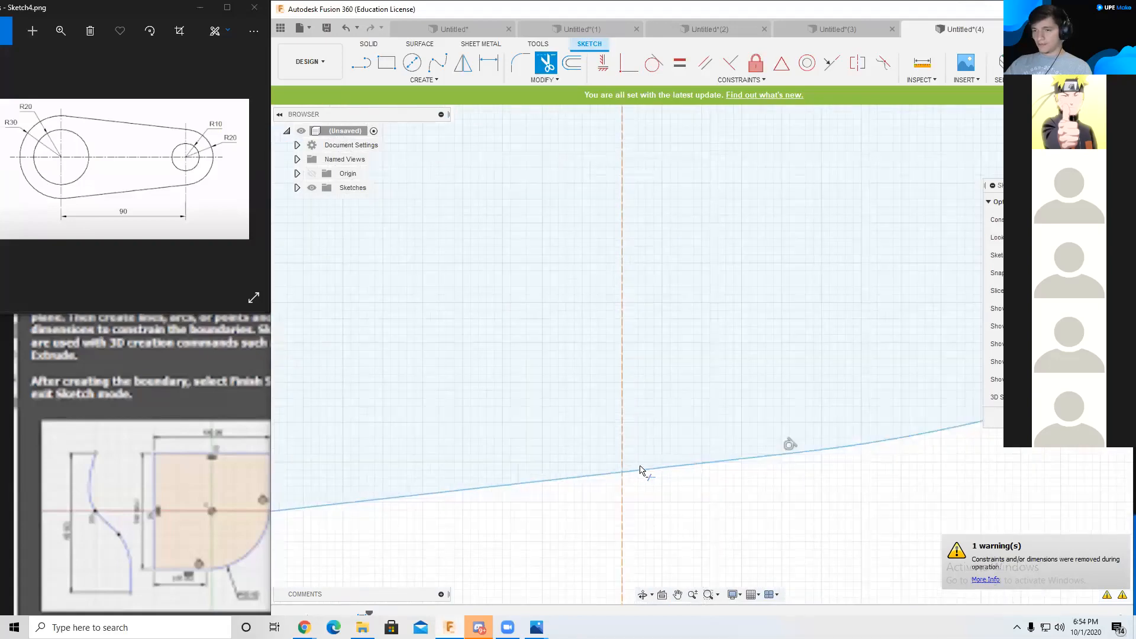
scroll(544, 487, down, 8)
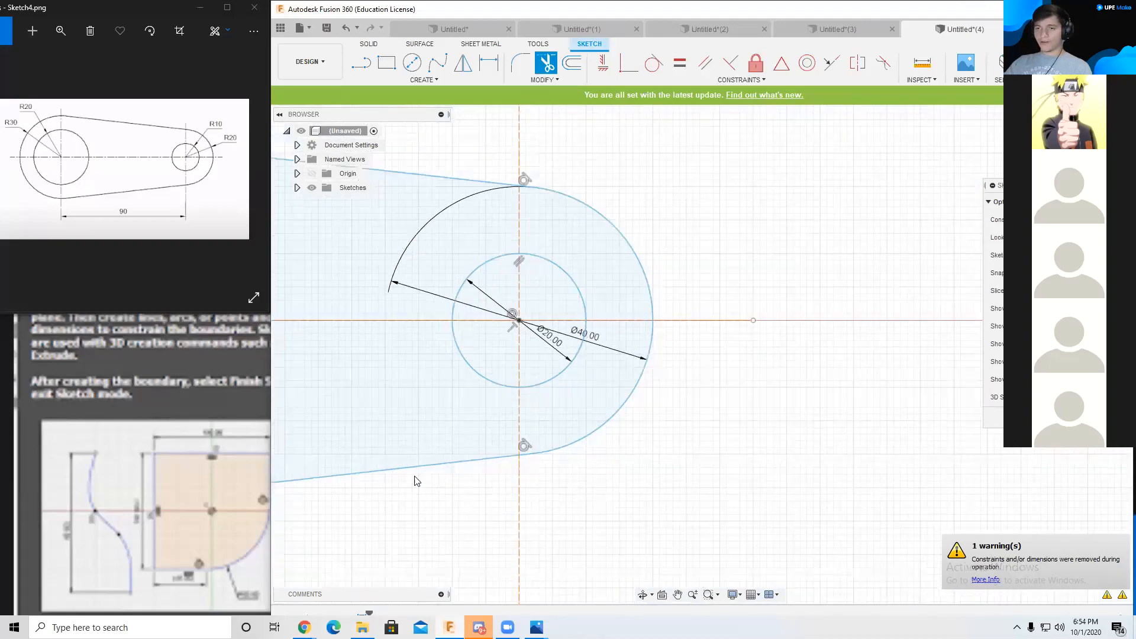
scroll(677, 392, up, 10)
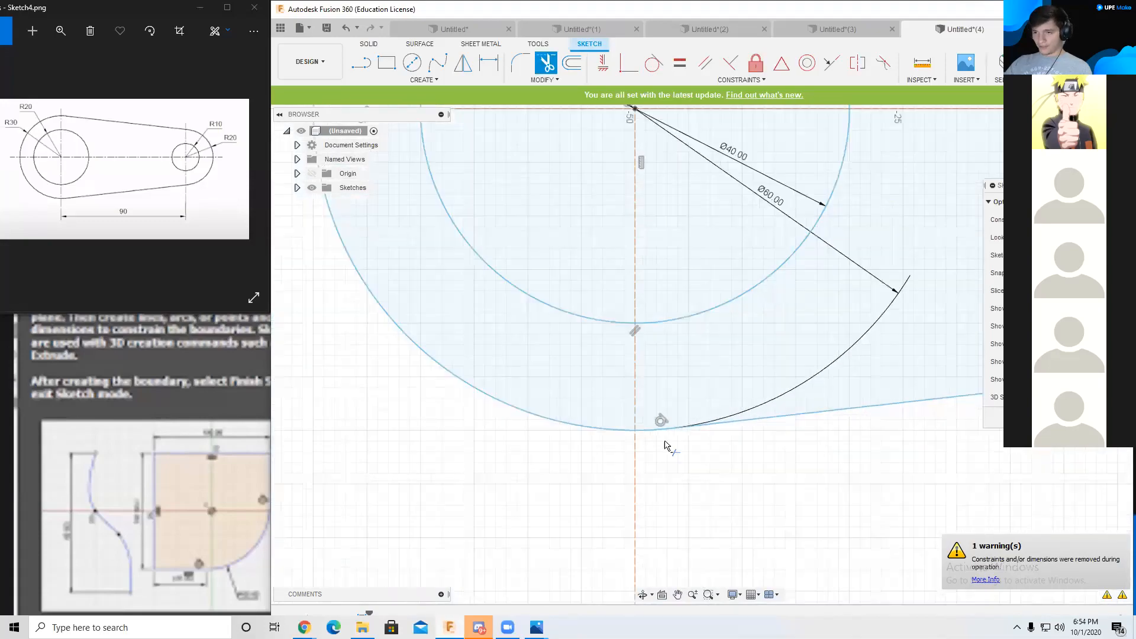
key(t)
scroll(688, 420, up, 5)
scroll(690, 431, down, 5)
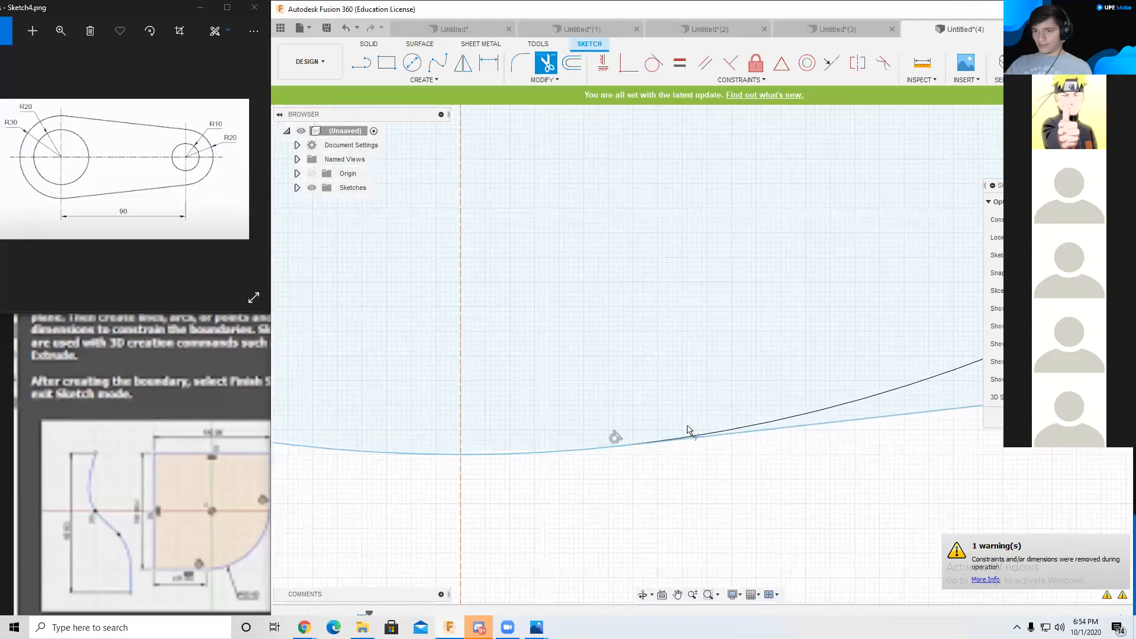
scroll(640, 404, down, 6)
scroll(657, 278, up, 6)
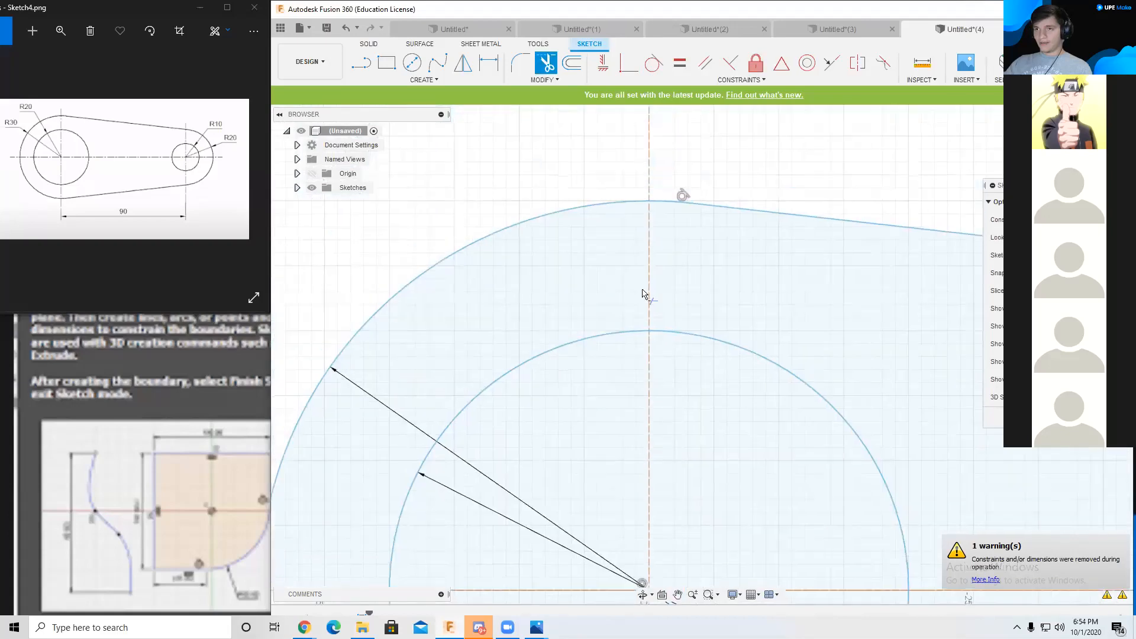
scroll(663, 266, up, 5)
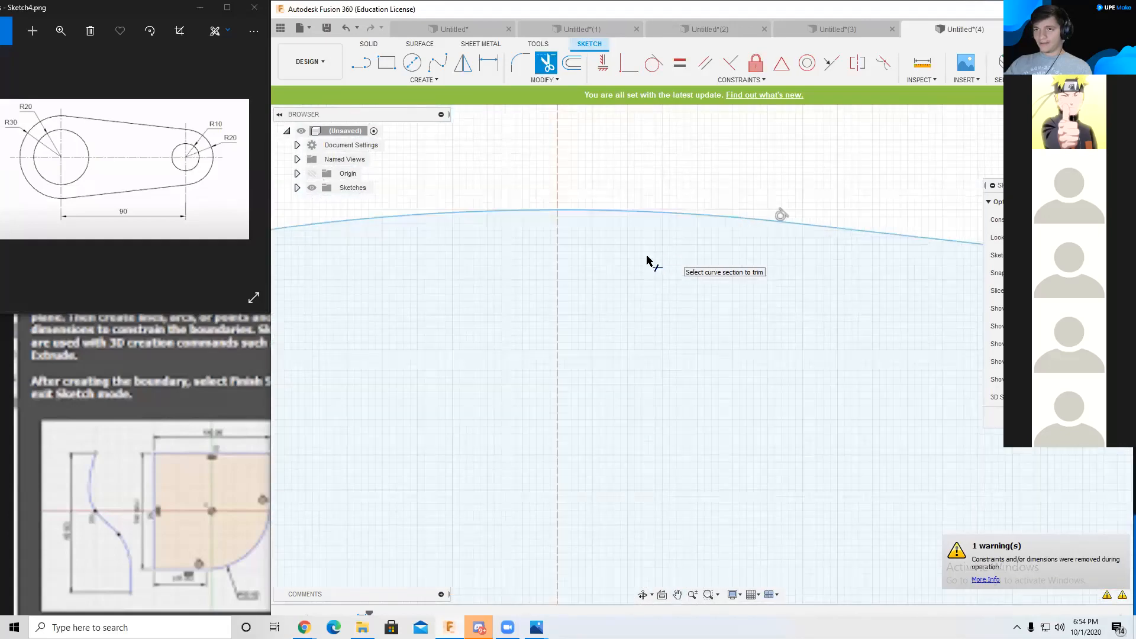
scroll(790, 318, down, 2)
scroll(790, 318, down, 8)
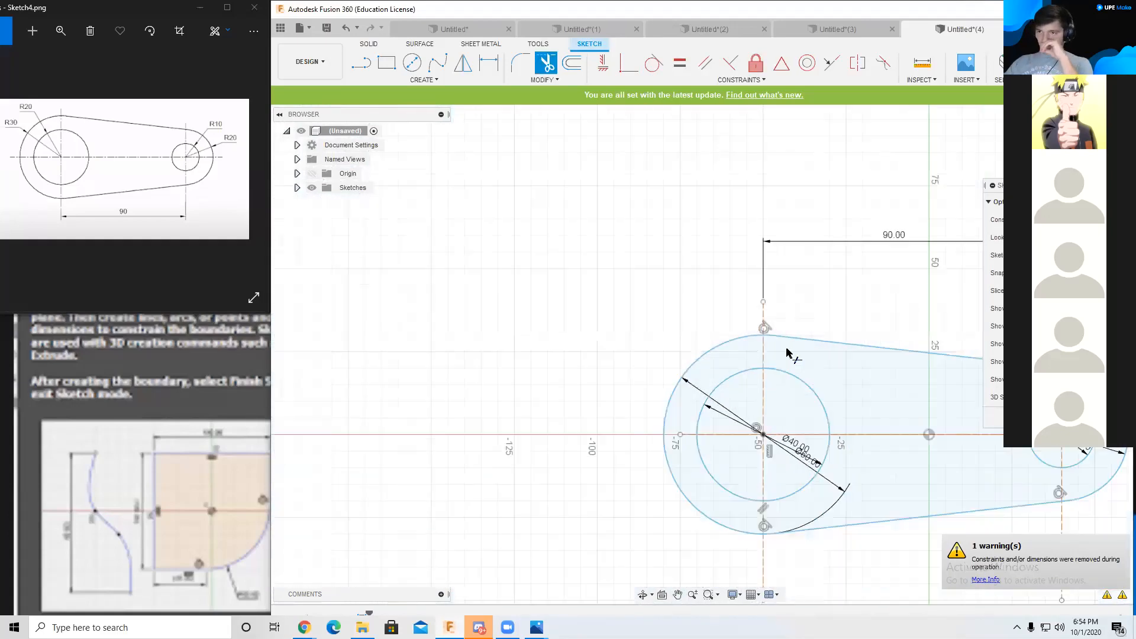
middle_drag(897, 315, 659, 265)
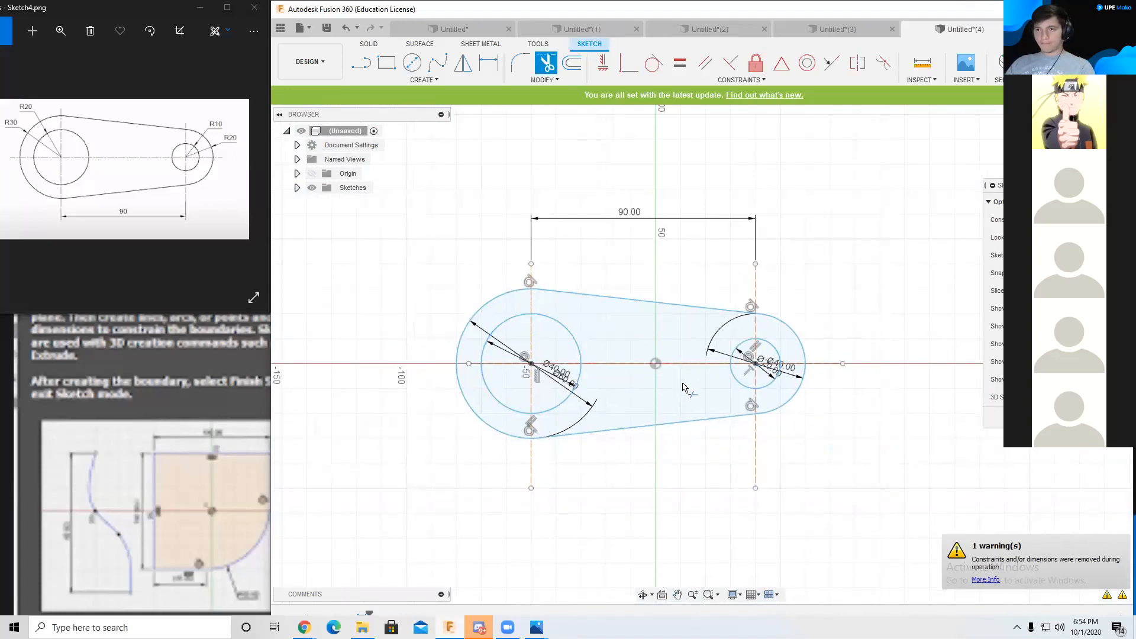
Step: Finish the sketch and extrude the link profile around the two holes by 15 mm
click(1099, 417)
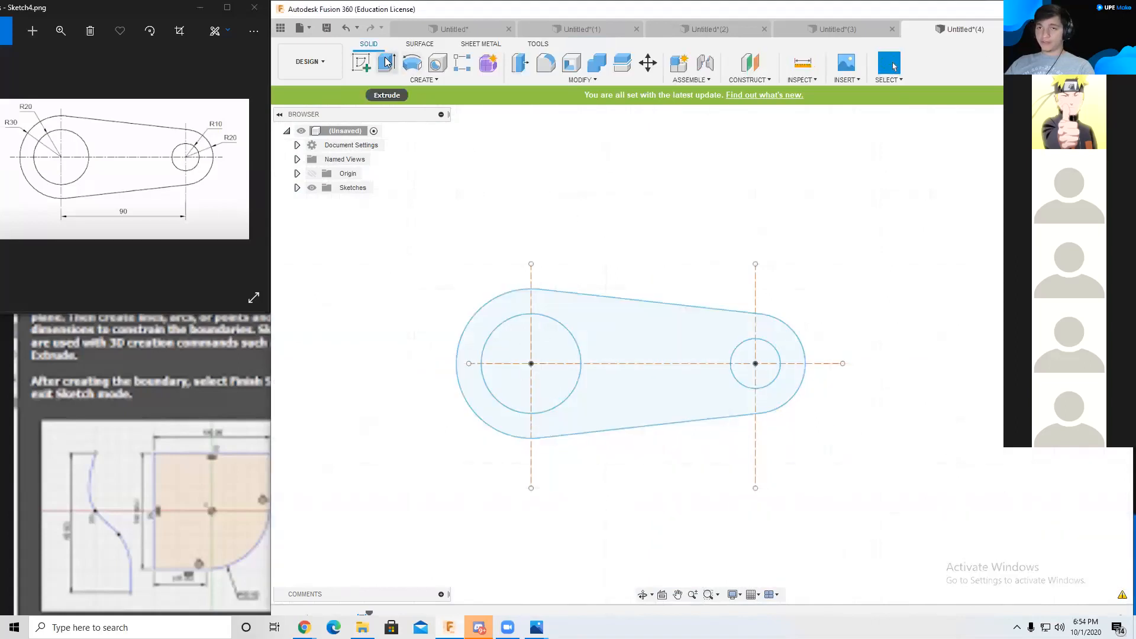
click(387, 63)
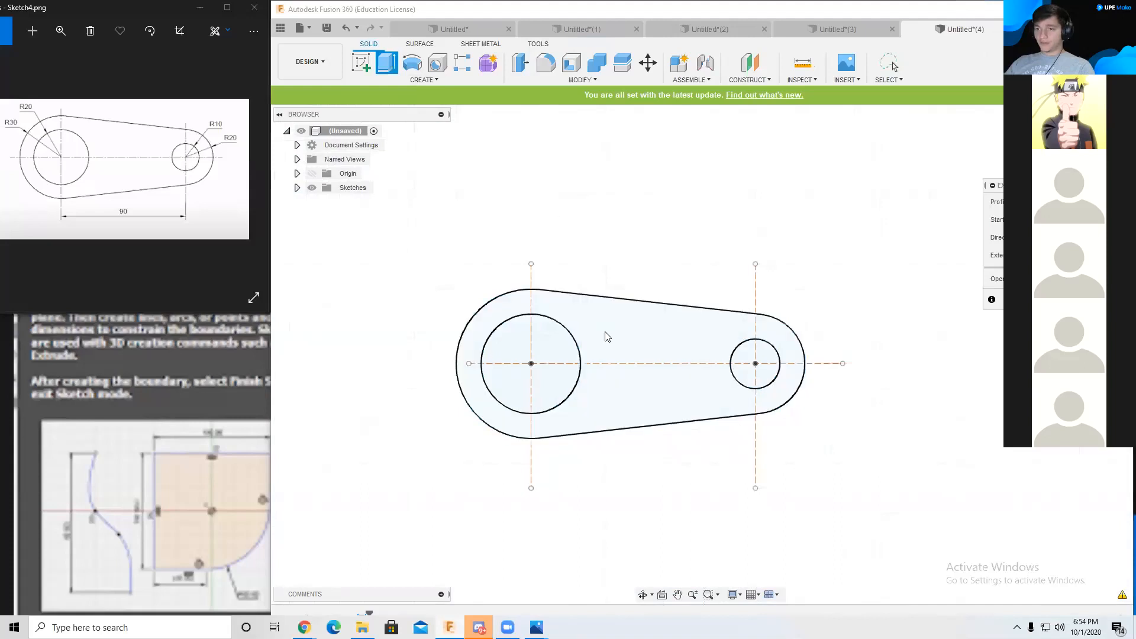
click(661, 349)
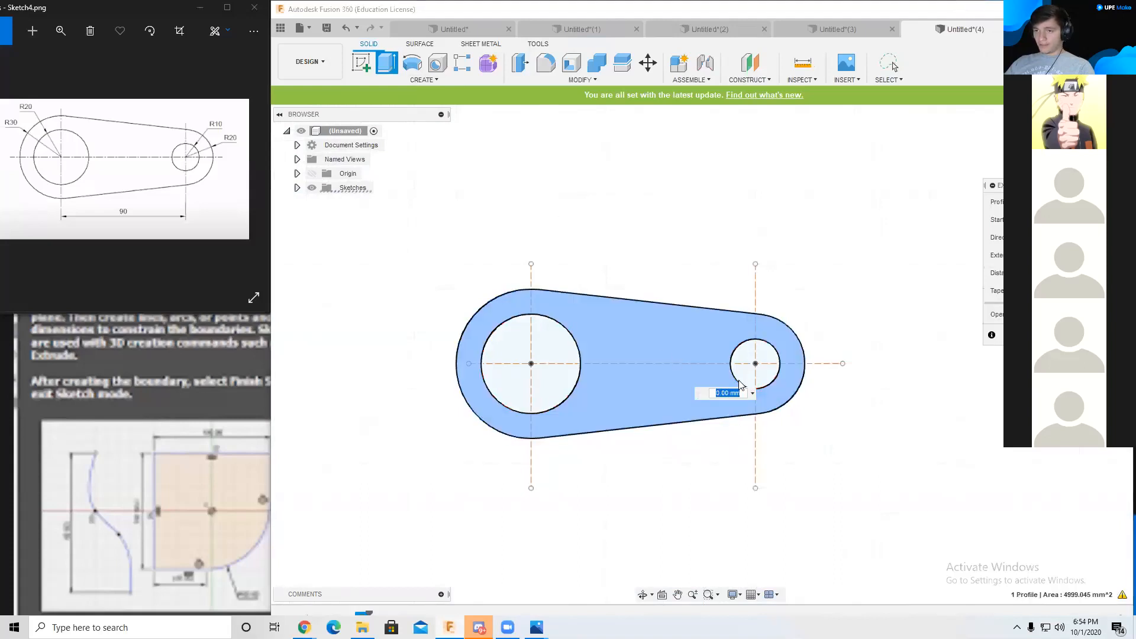
shift+middle_drag(885, 340, 887, 258)
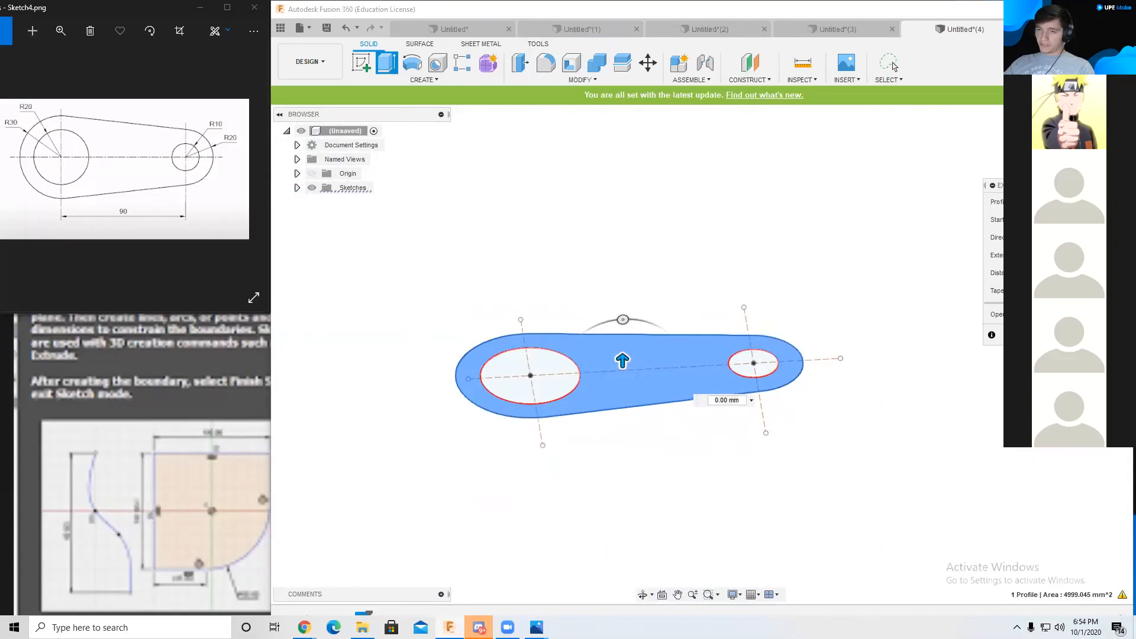
text(15)
key(Return)
Step: On the link's flat face, sketch two horizontal lines about 73 mm long from the small hole's top and bottom points to the large hole's edge
shift+middle_drag(846, 306, 787, 536)
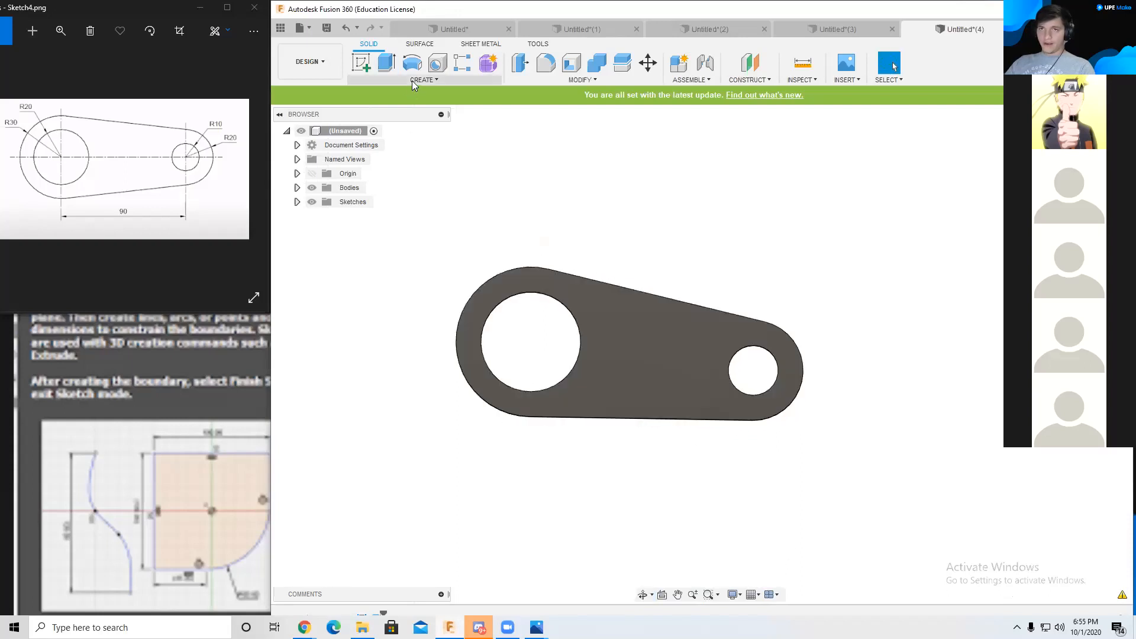
click(361, 62)
click(648, 363)
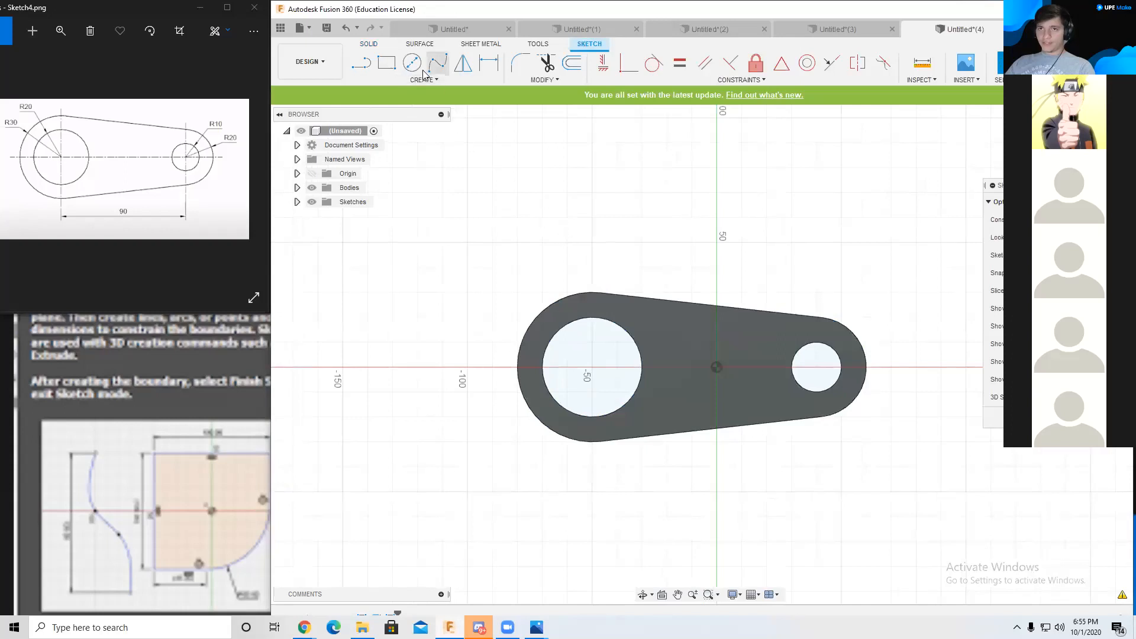
click(361, 63)
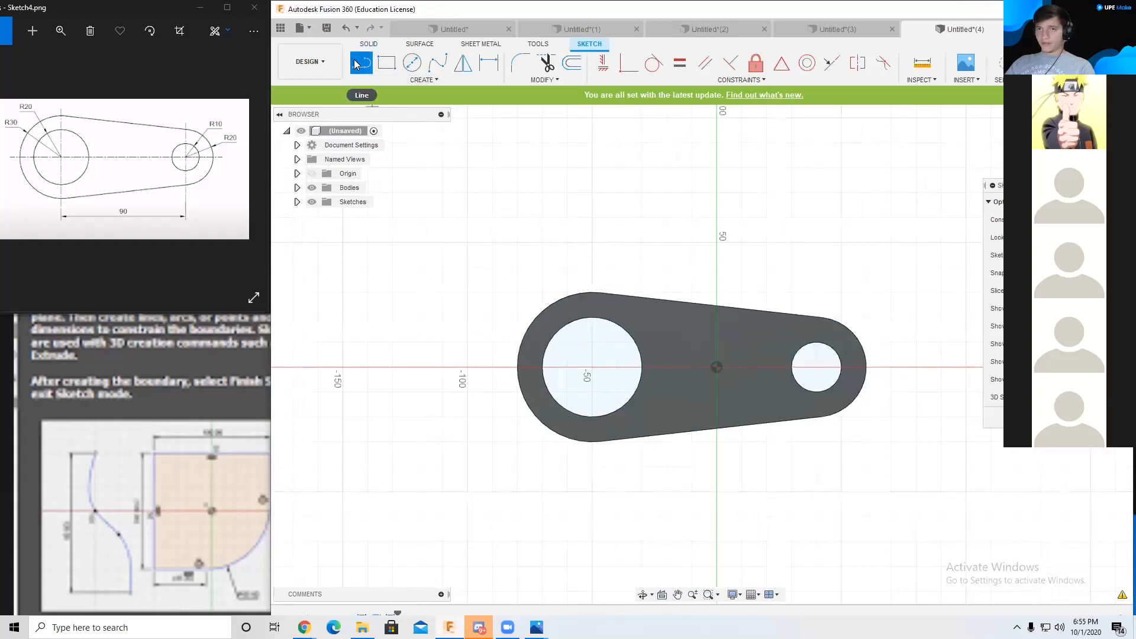
click(817, 344)
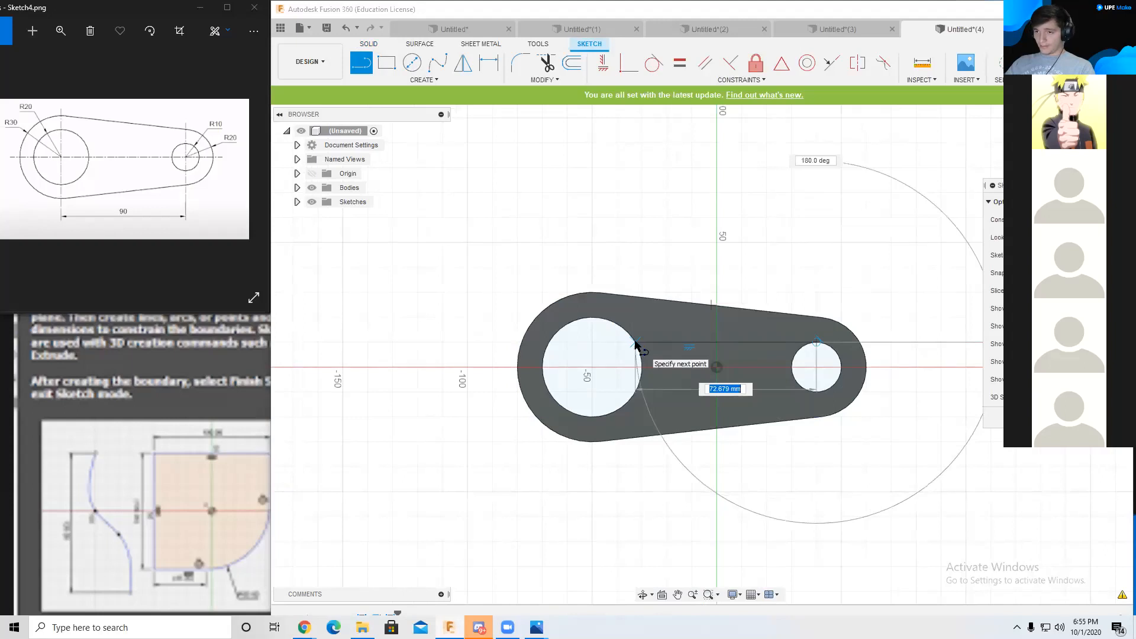
click(636, 342)
click(817, 391)
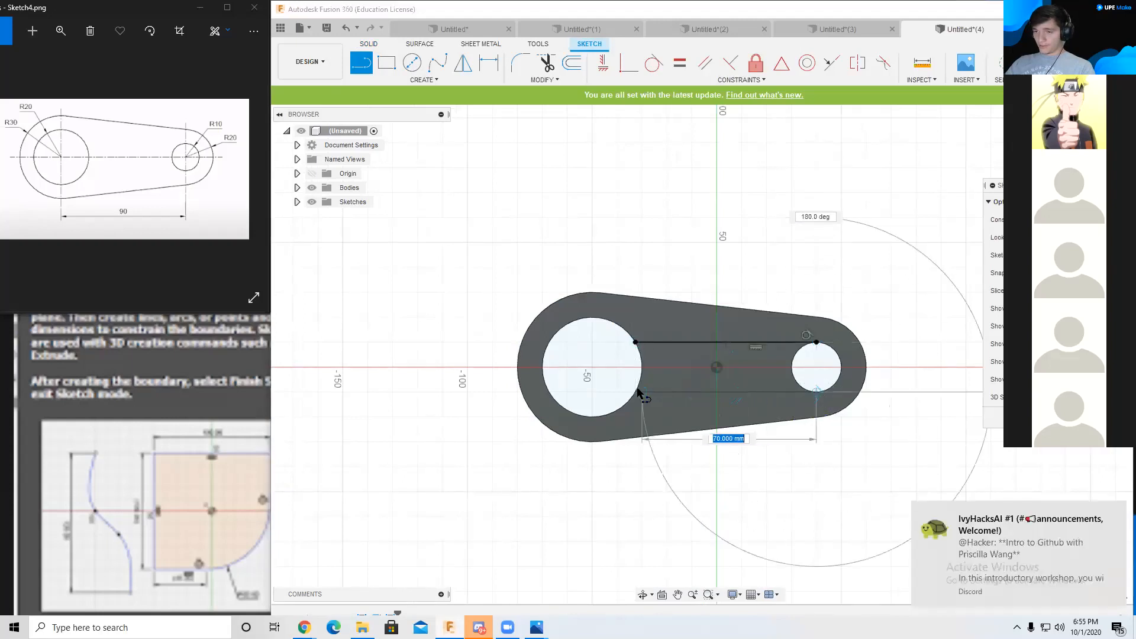
click(636, 392)
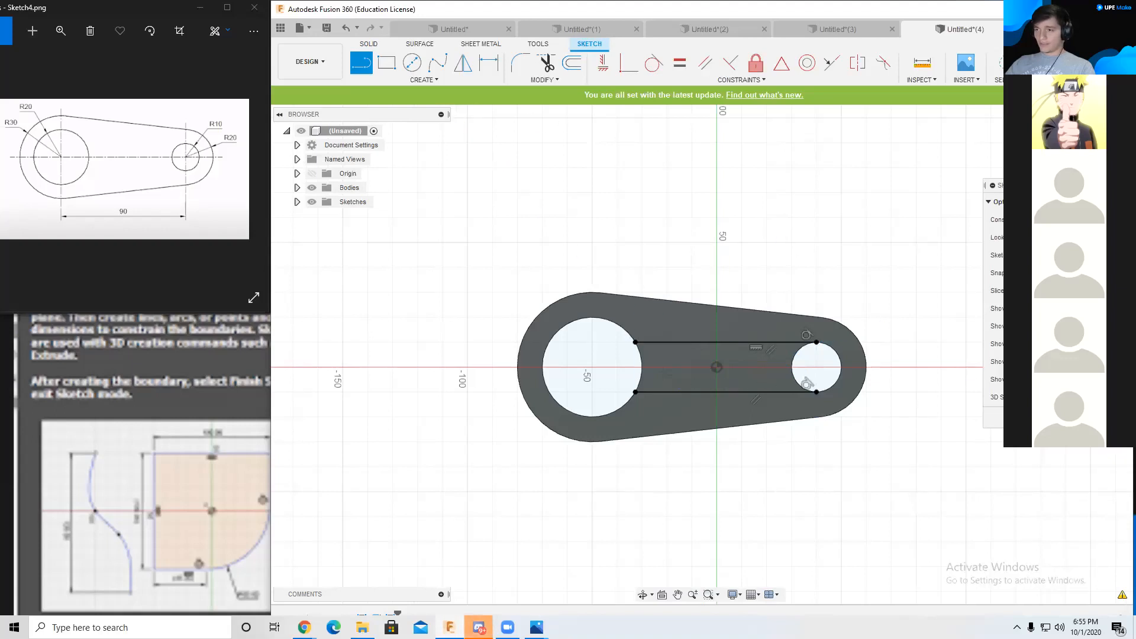
click(1048, 62)
Step: Extrude the profile between the two lines by -20 mm to cut a slot connecting the holes
shift+middle_drag(852, 346, 882, 317)
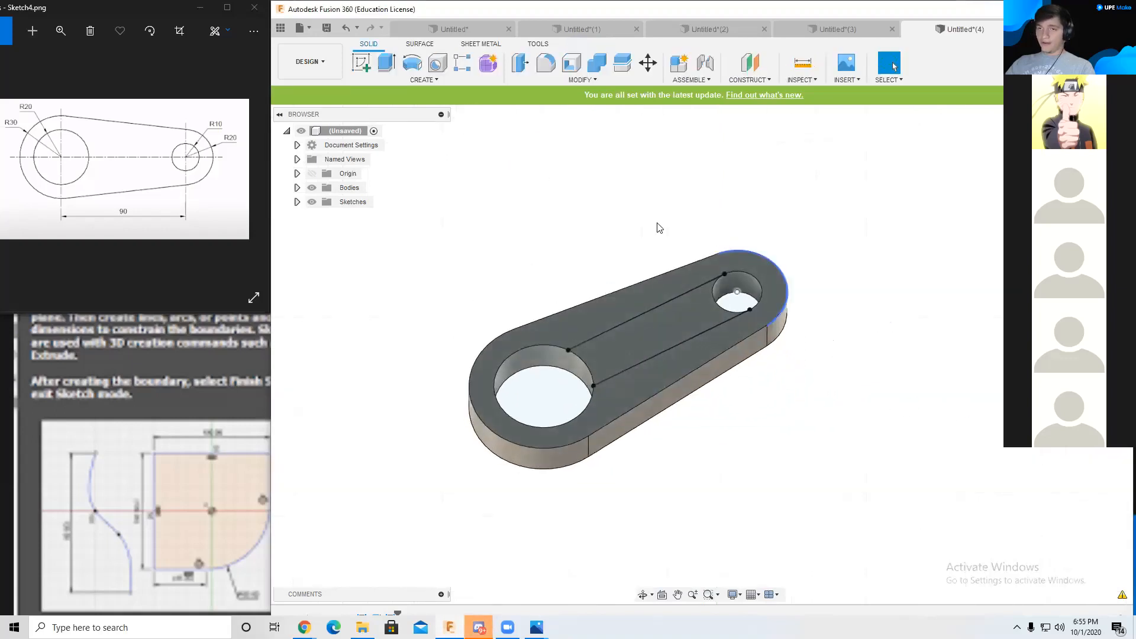
click(385, 66)
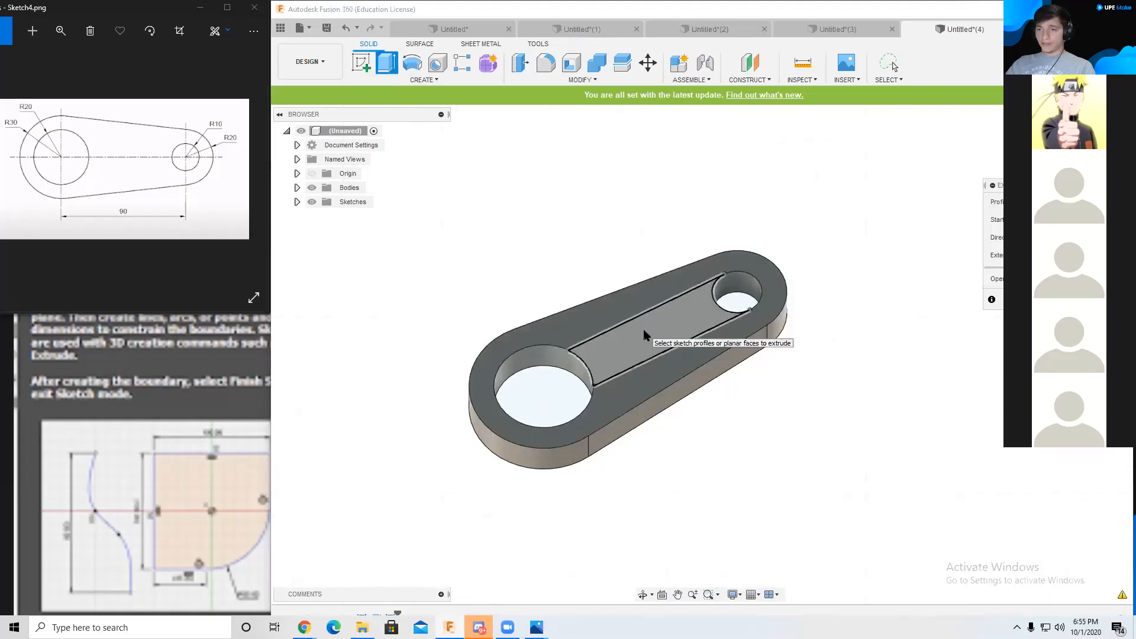
click(658, 347)
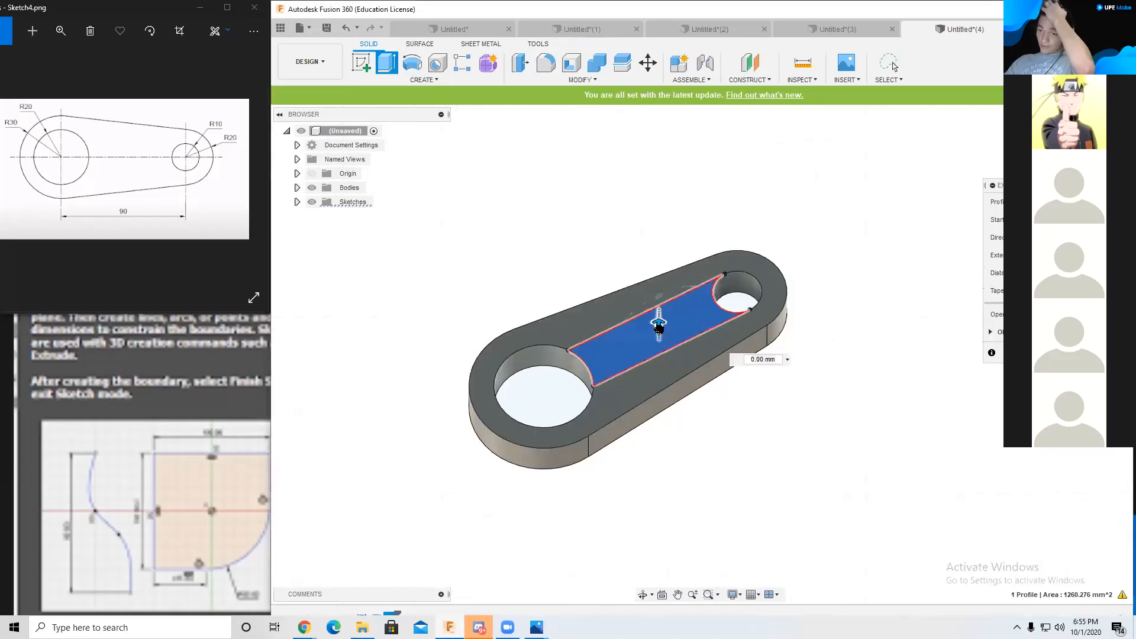
drag(658, 324, 659, 362)
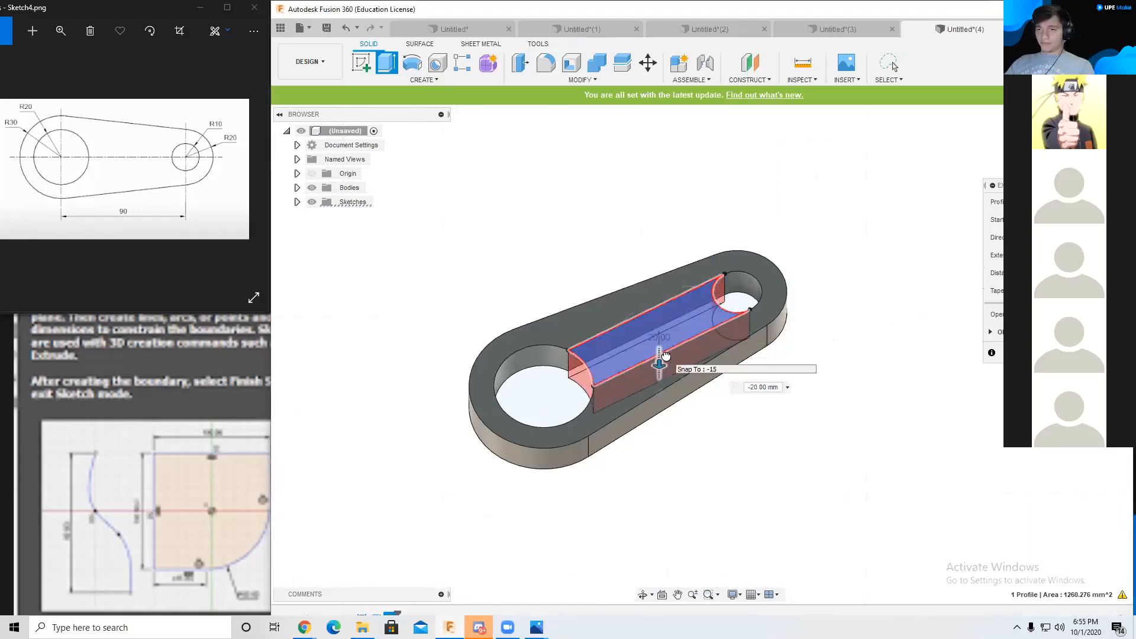
shift+middle_drag(758, 419, 727, 396)
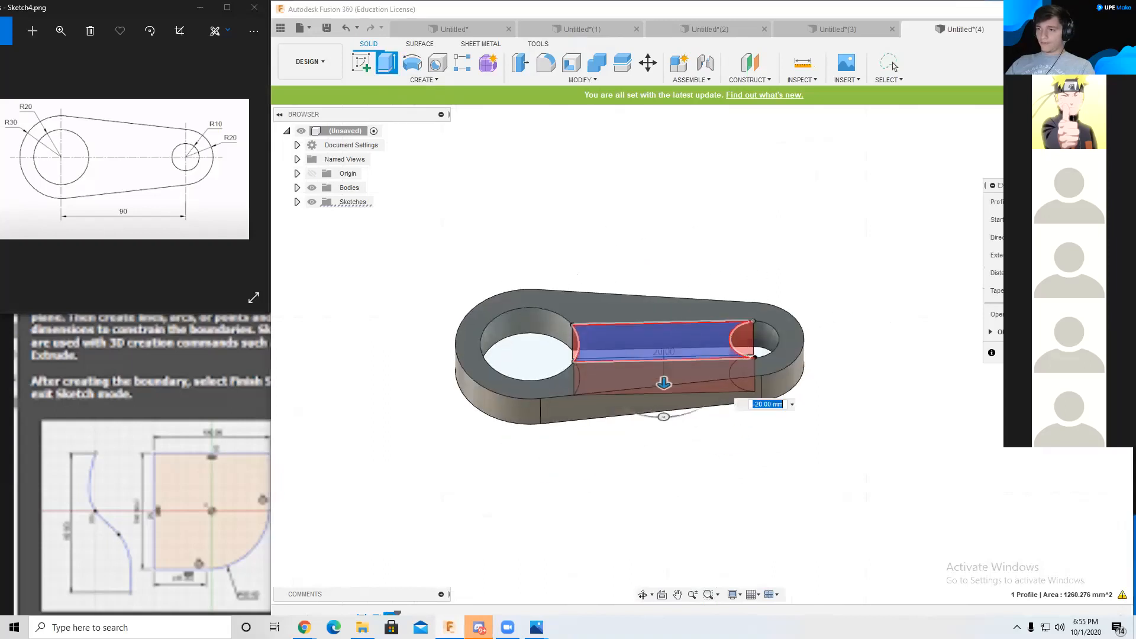
key(Return)
Step: Undo the slot cut between the two holes
shift+middle_drag(897, 342, 669, 368)
scroll(834, 380, down, 2)
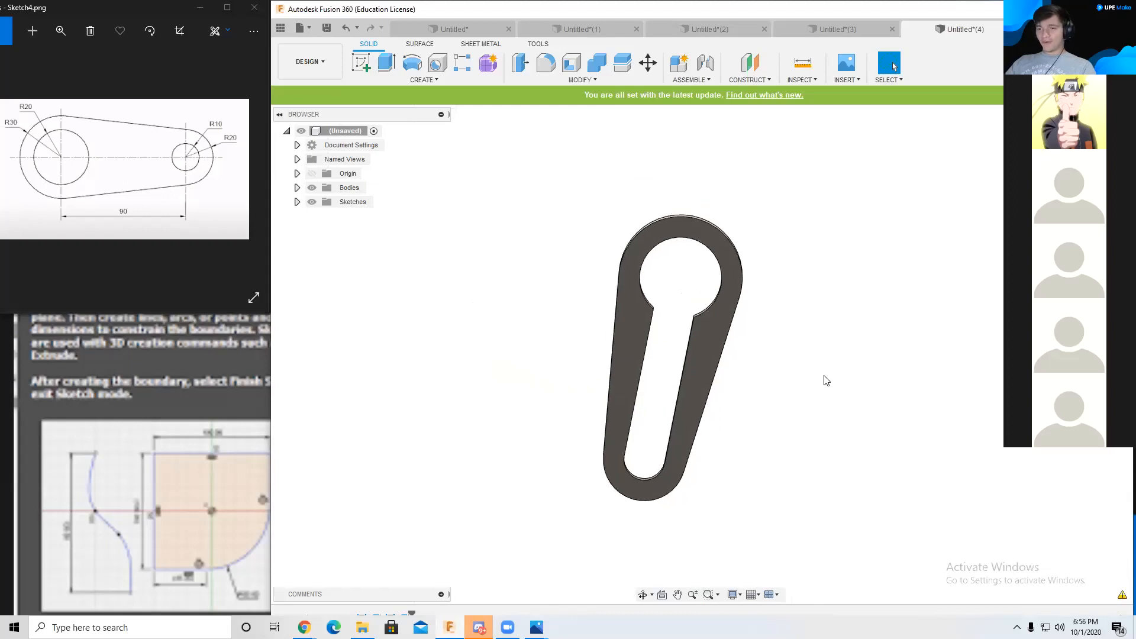
key(ctrl+z)
scroll(849, 379, down, 1)
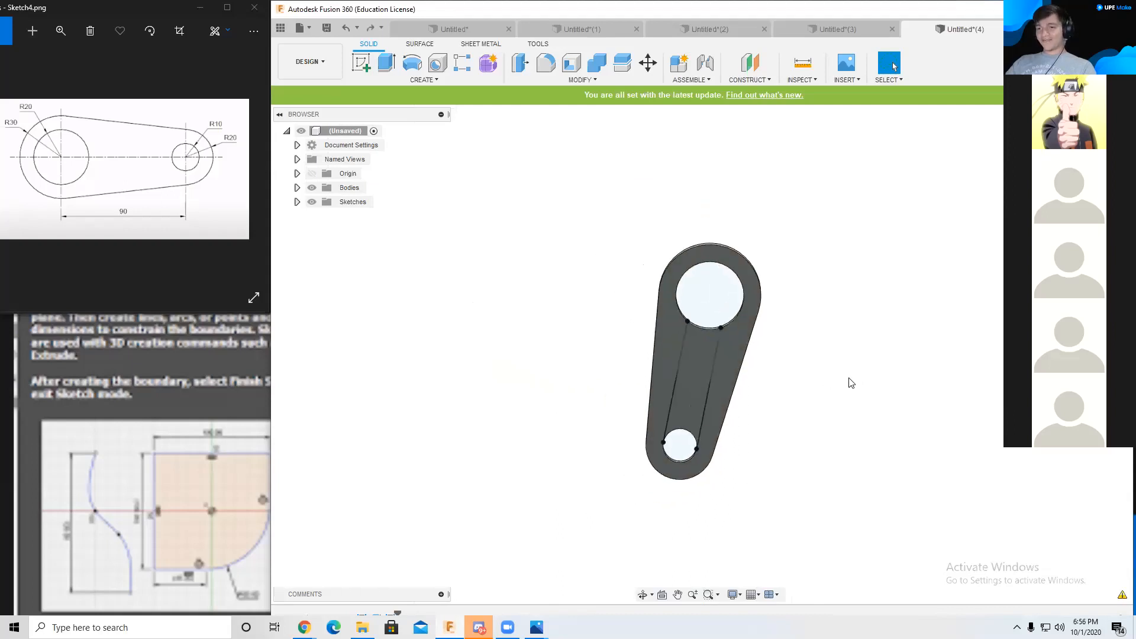
Step: Undo the two slot lines sketched between the holes on the link's flat face
key(ctrl+z)
key(ctrl+z)
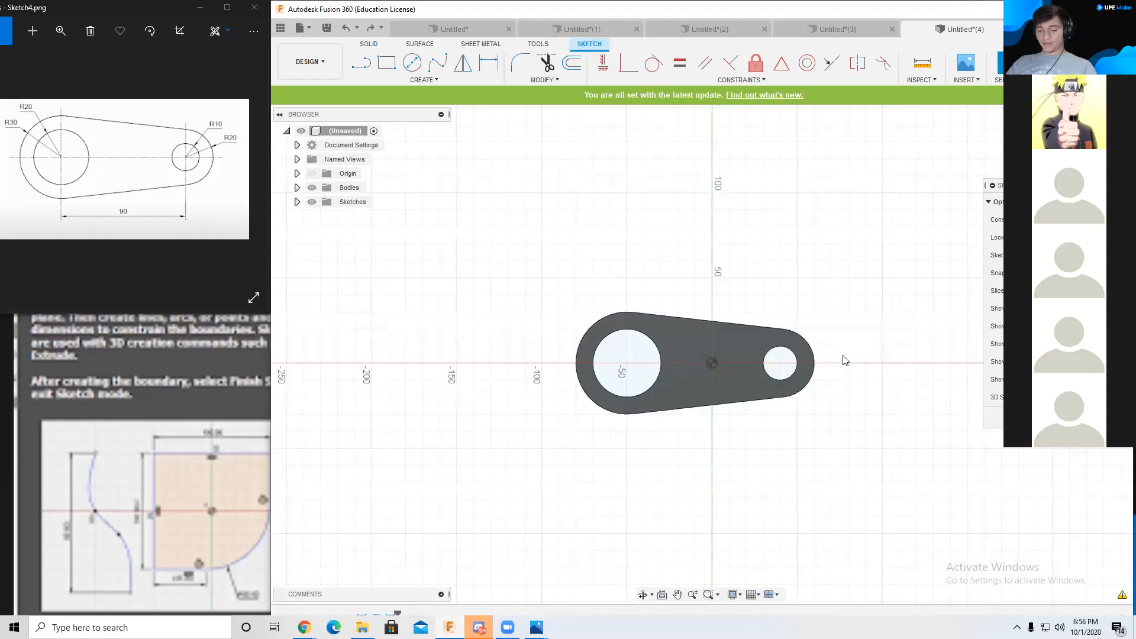
Step: Try to sketch one line joining the tops of the two holes and another joining their bottoms
scroll(704, 378, up, 5)
scroll(728, 446, down, 2)
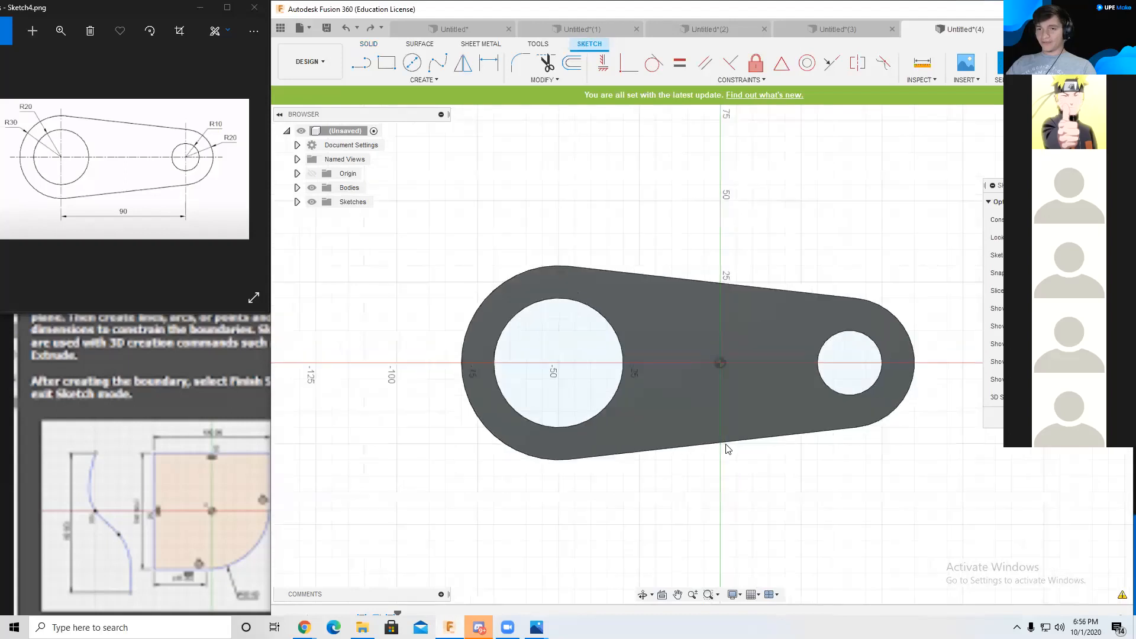
click(362, 63)
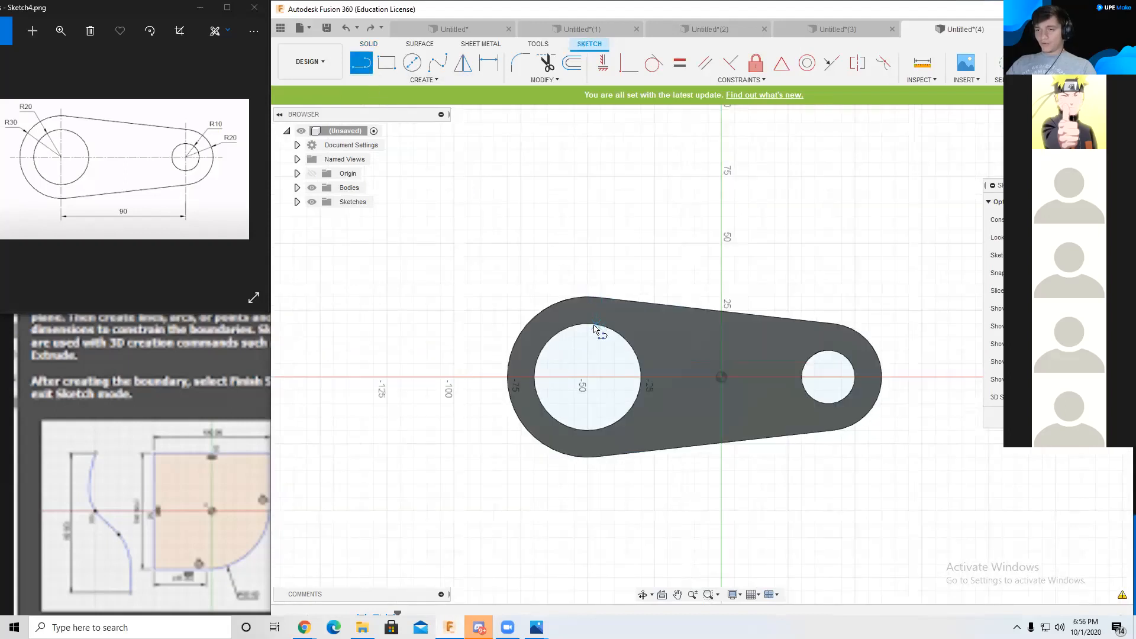
click(587, 323)
click(828, 351)
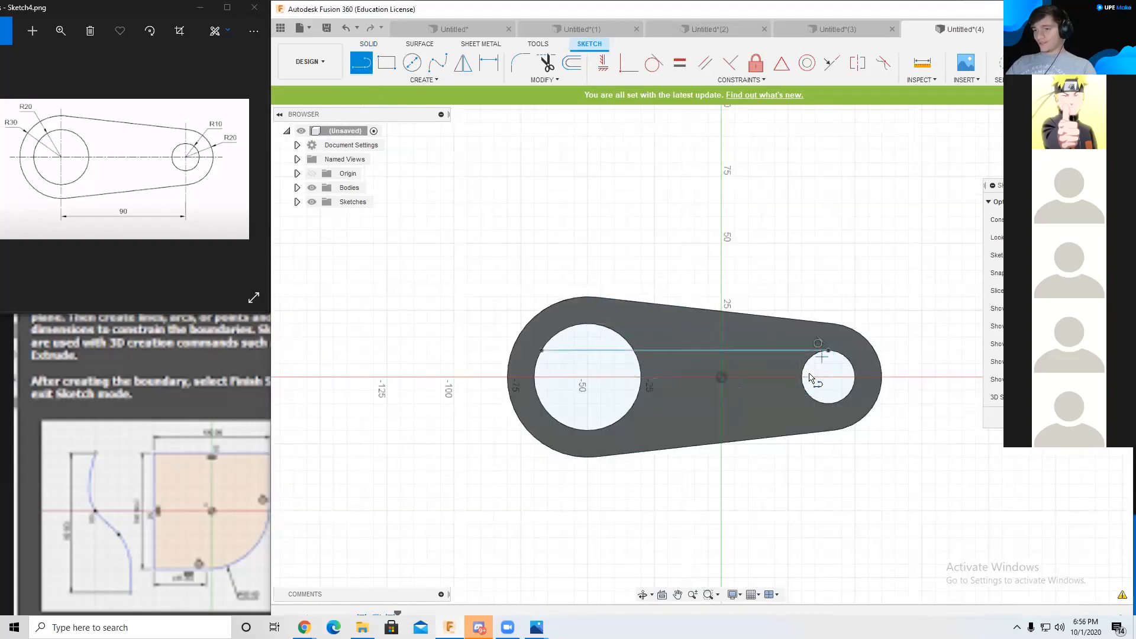
click(595, 430)
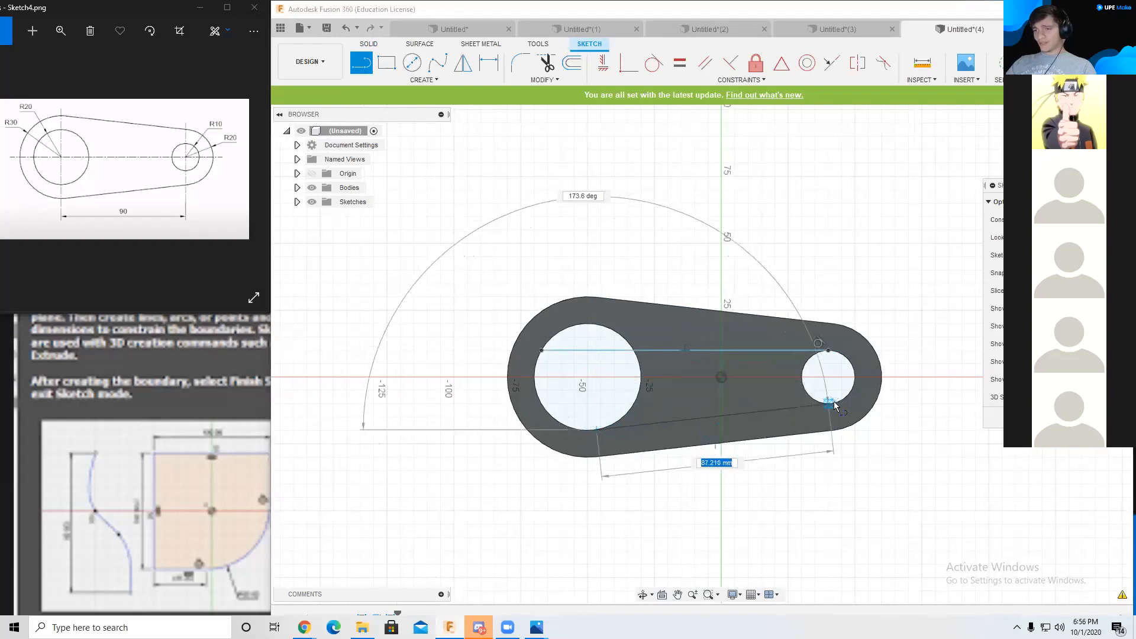
double_click(833, 402)
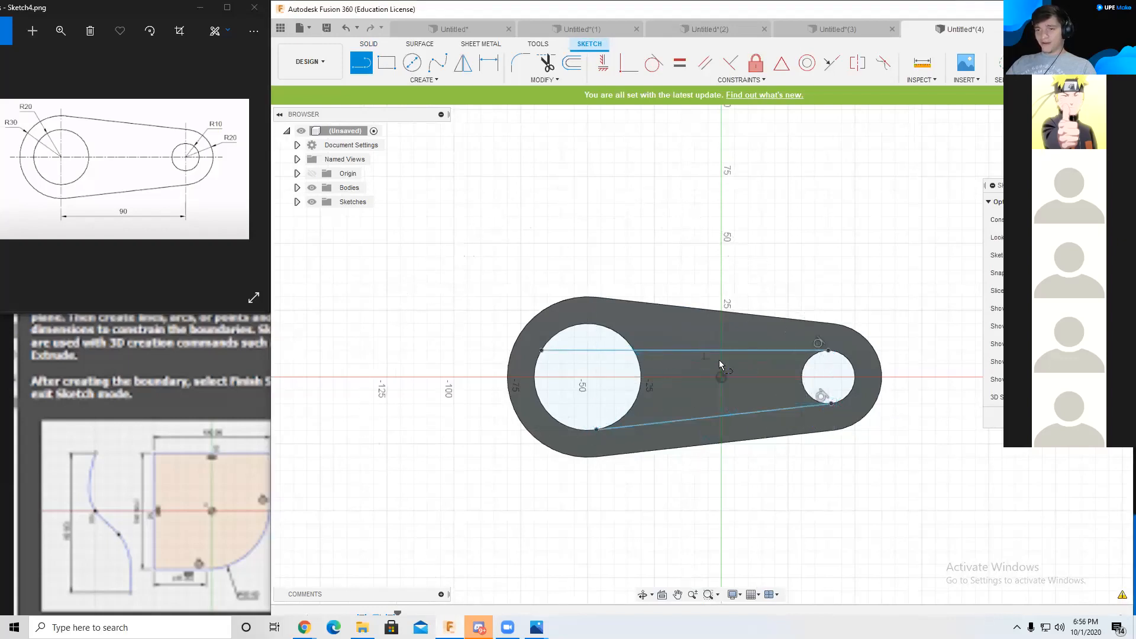
key(Escape)
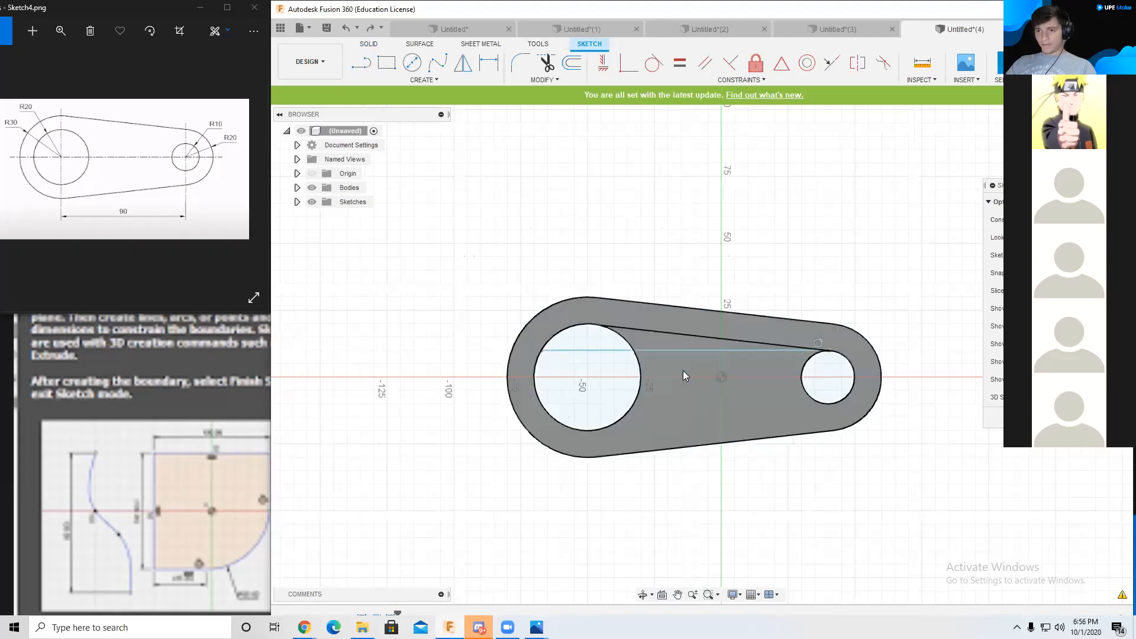
Step: Try again to sketch a line from the large hole's top to the small hole's top, and undo it
key(l)
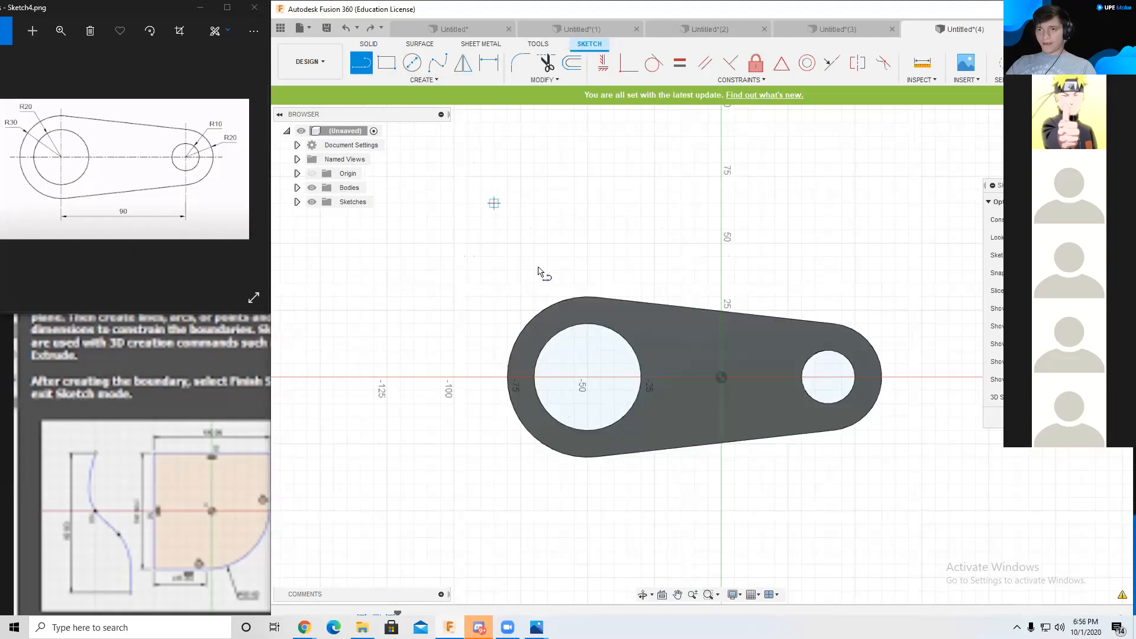
click(585, 321)
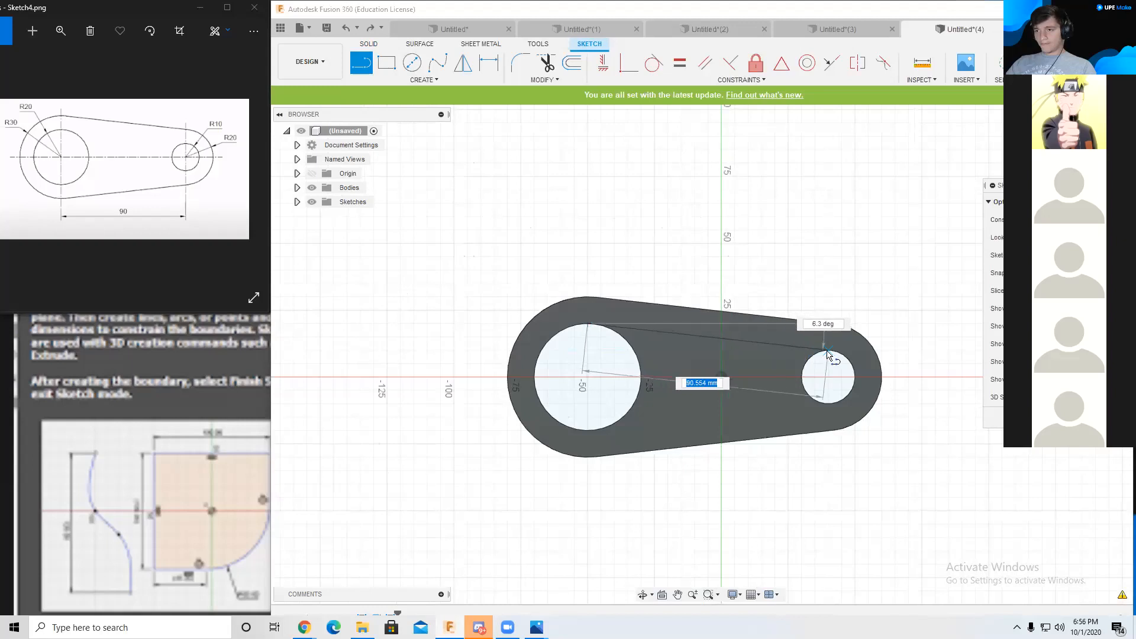
click(829, 354)
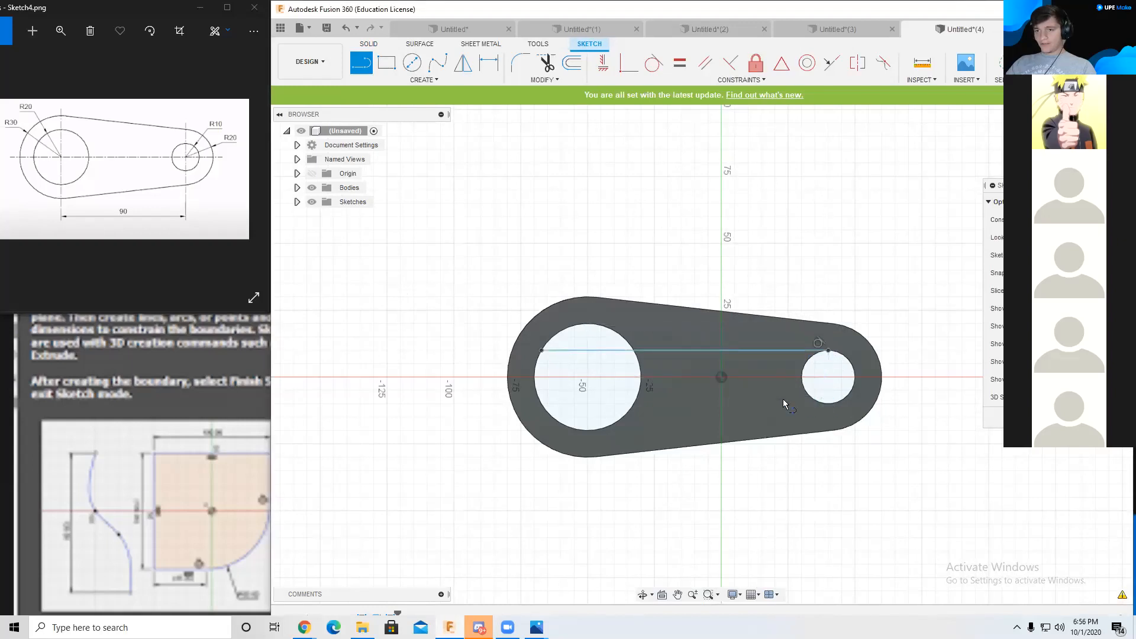
key(Escape)
scroll(740, 357, up, 3)
scroll(741, 359, down, 4)
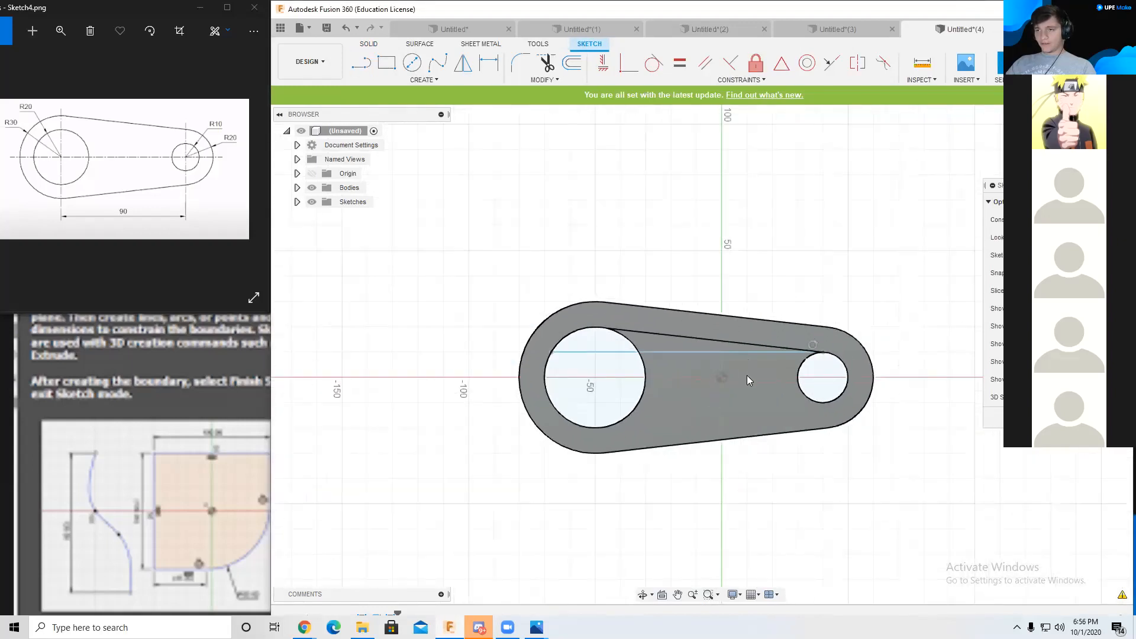
key(ctrl+z)
Step: Inspect the link body and the large hole's upper edge from an angle
shift+middle_drag(733, 374, 710, 372)
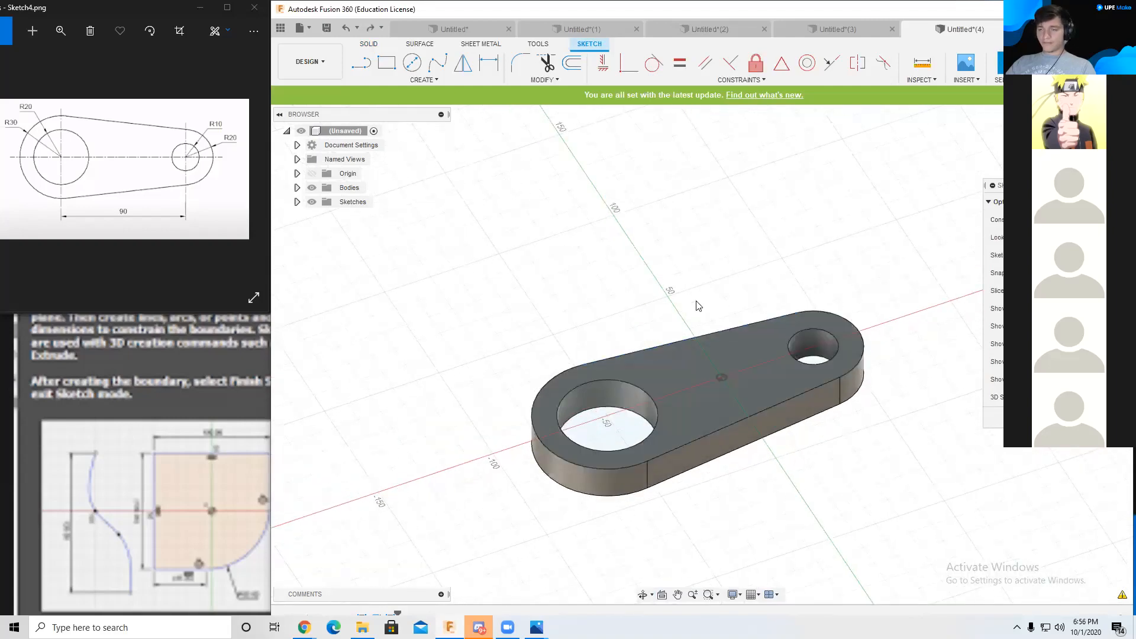
shift+middle_drag(696, 302, 669, 379)
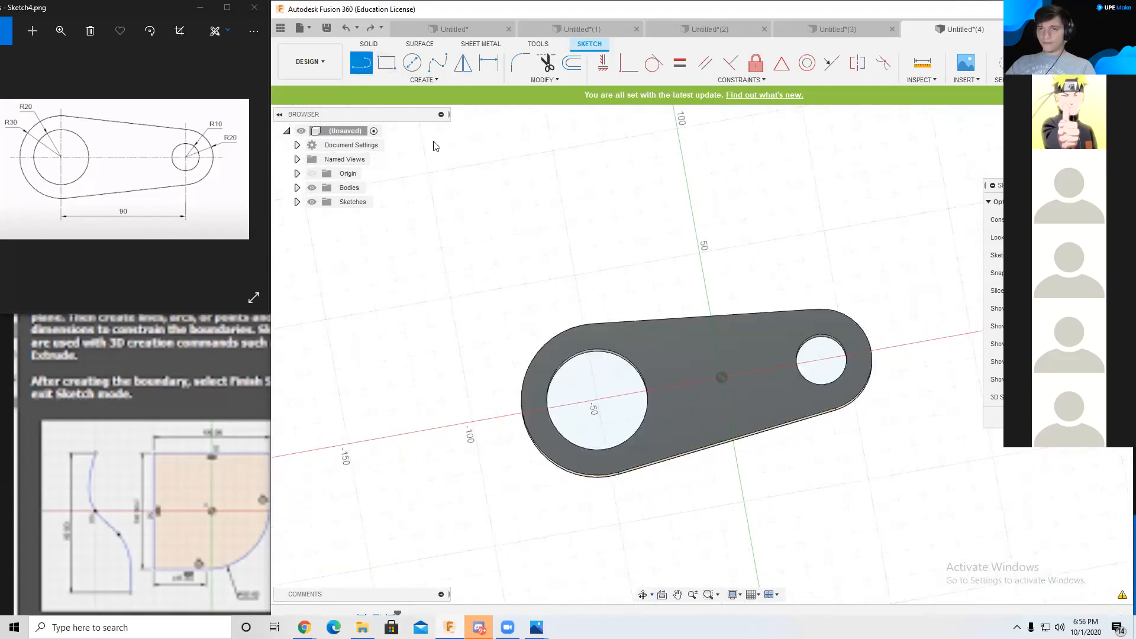
scroll(586, 393, up, 5)
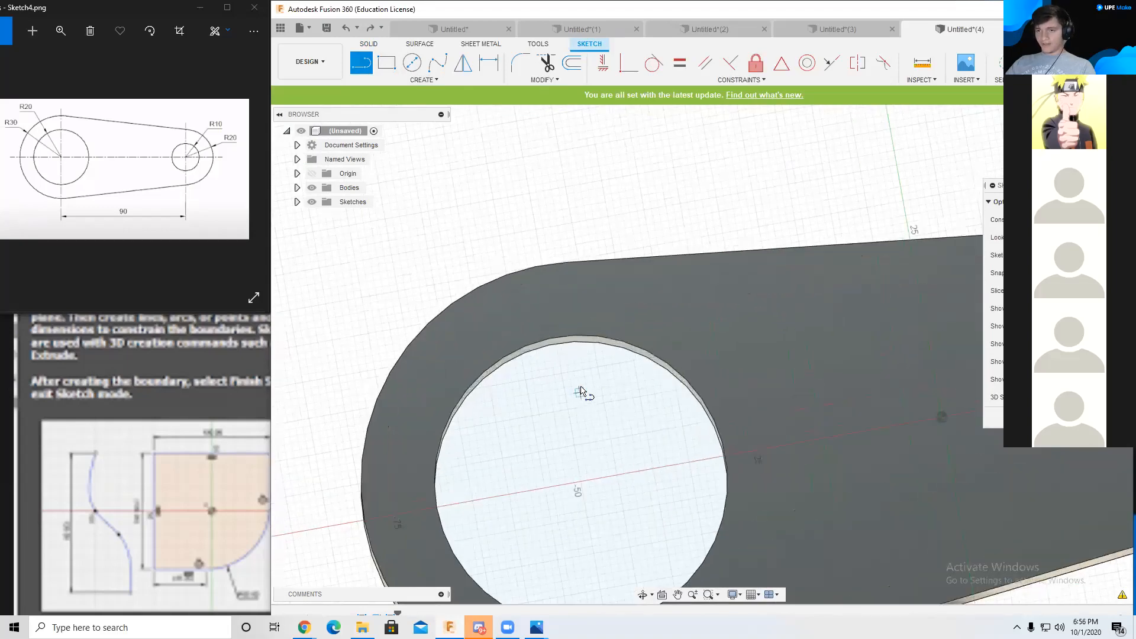
shift+middle_drag(585, 392, 610, 363)
Step: Sketch a horizontal line from the large hole's far edge to the small hole's top and a slanted line joining both holes' bottoms
key(l)
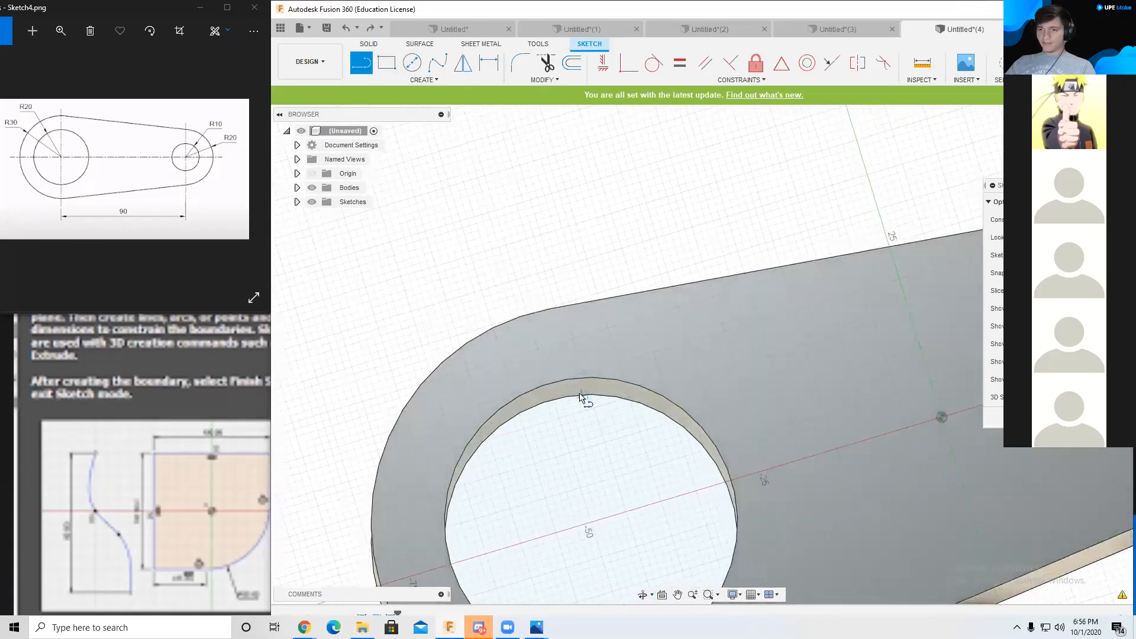
scroll(893, 453, up, 3)
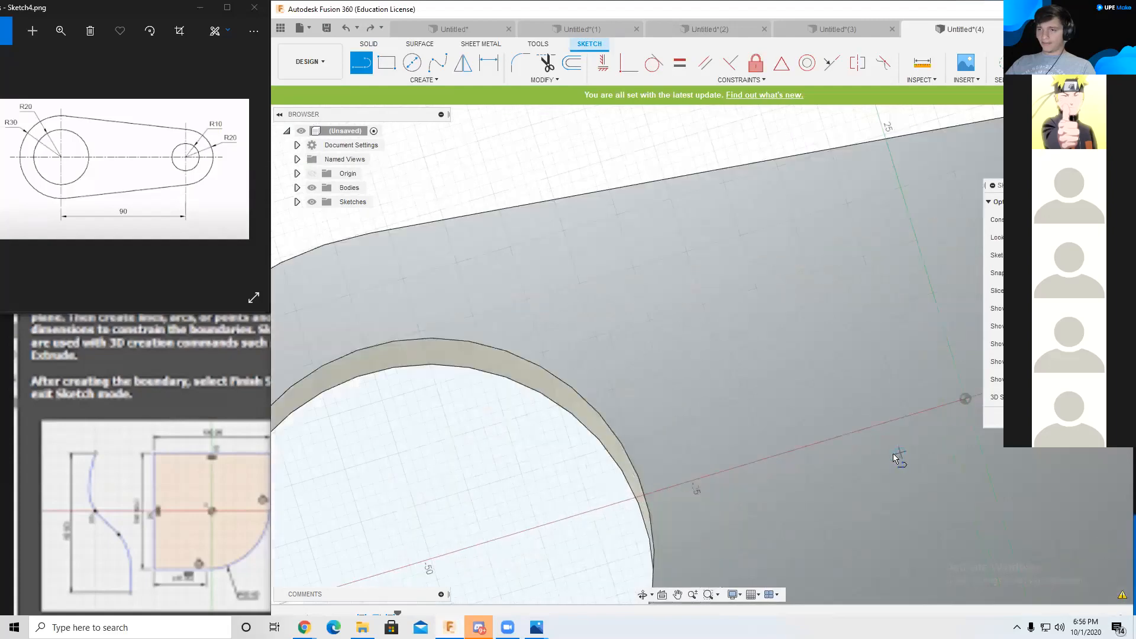
scroll(897, 454, down, 4)
shift+middle_drag(821, 325, 705, 380)
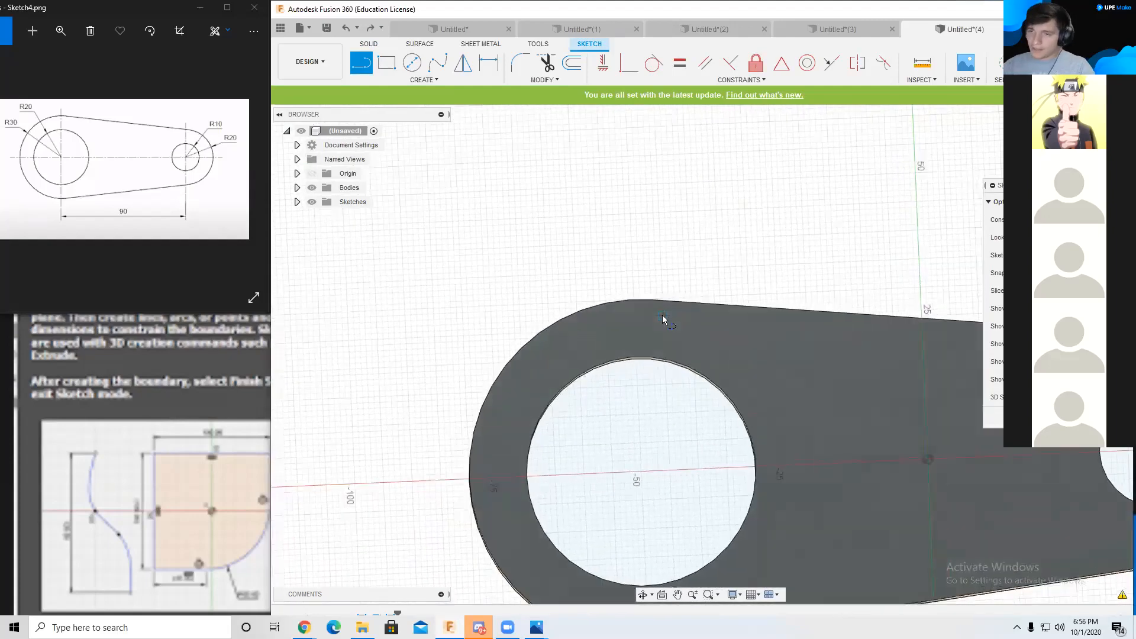
scroll(744, 390, down, 3)
middle_click(764, 386)
middle_drag(789, 306, 631, 253)
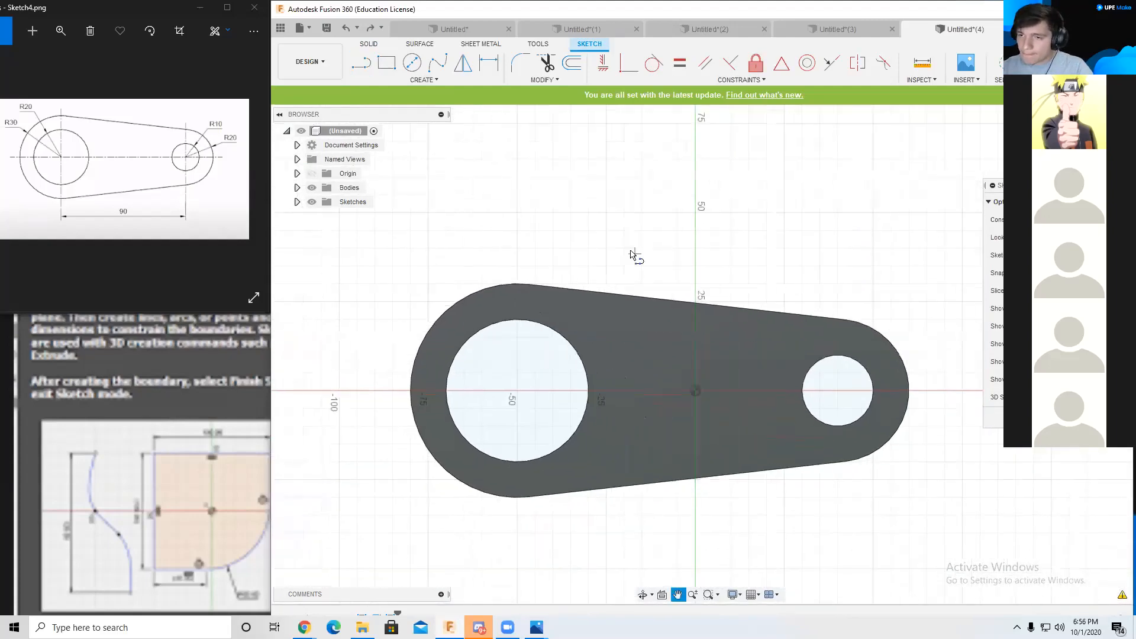
click(513, 318)
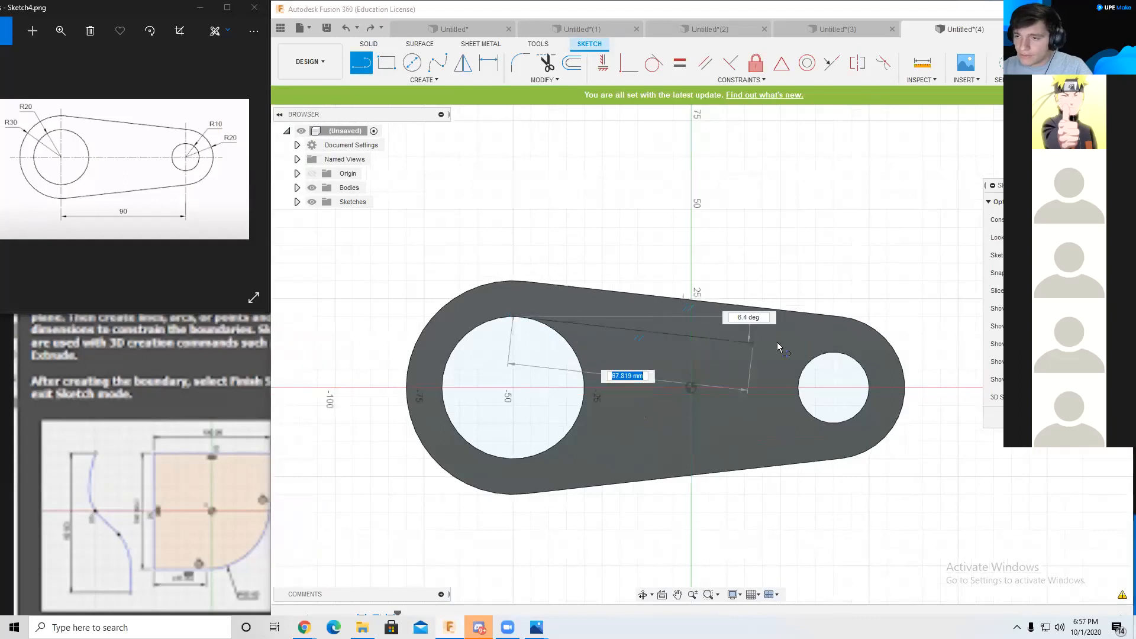
click(833, 354)
click(833, 424)
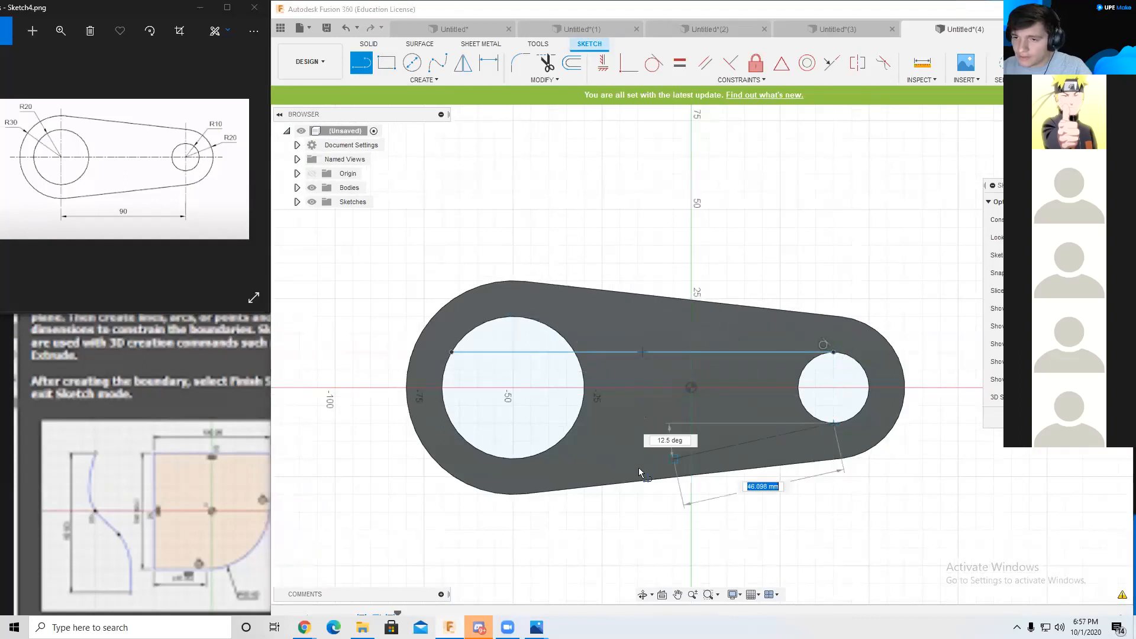
double_click(513, 457)
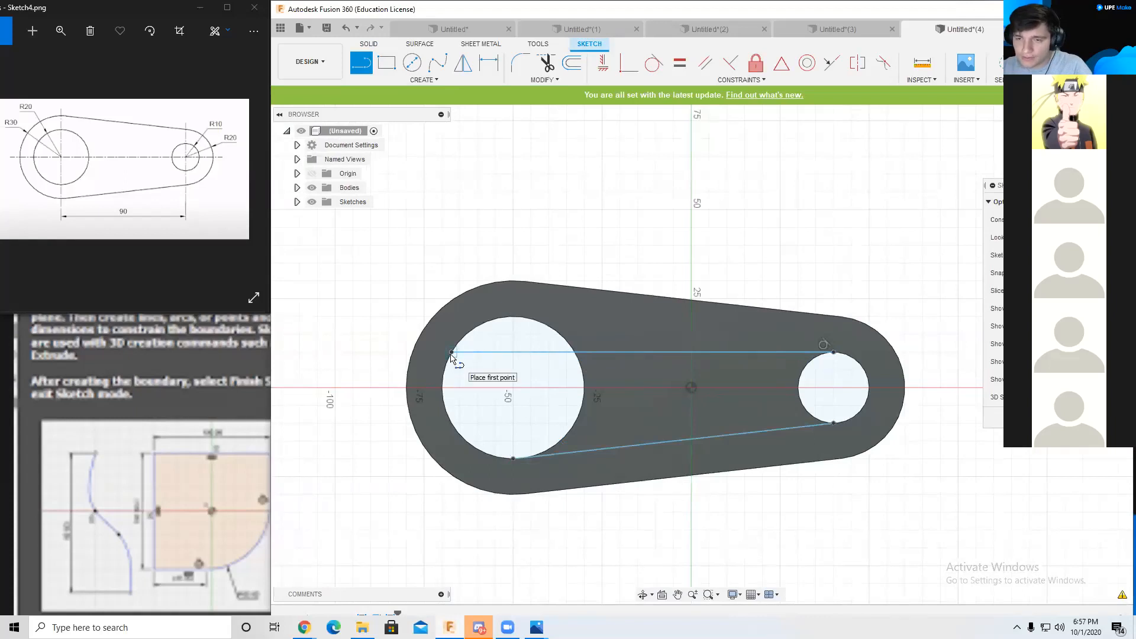
key(m)
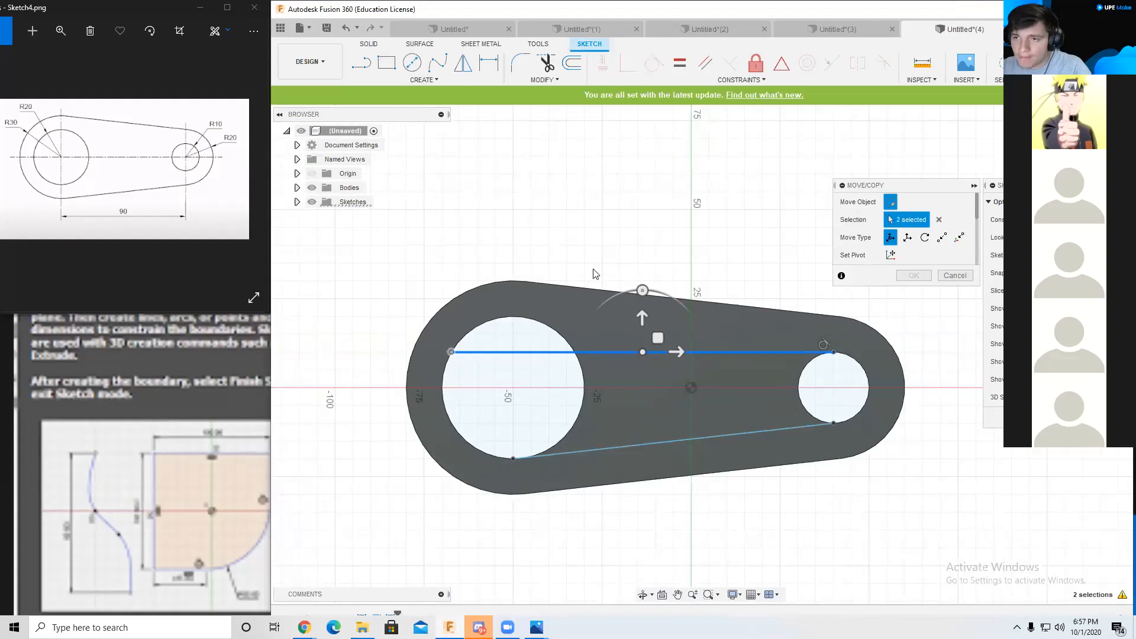
click(955, 275)
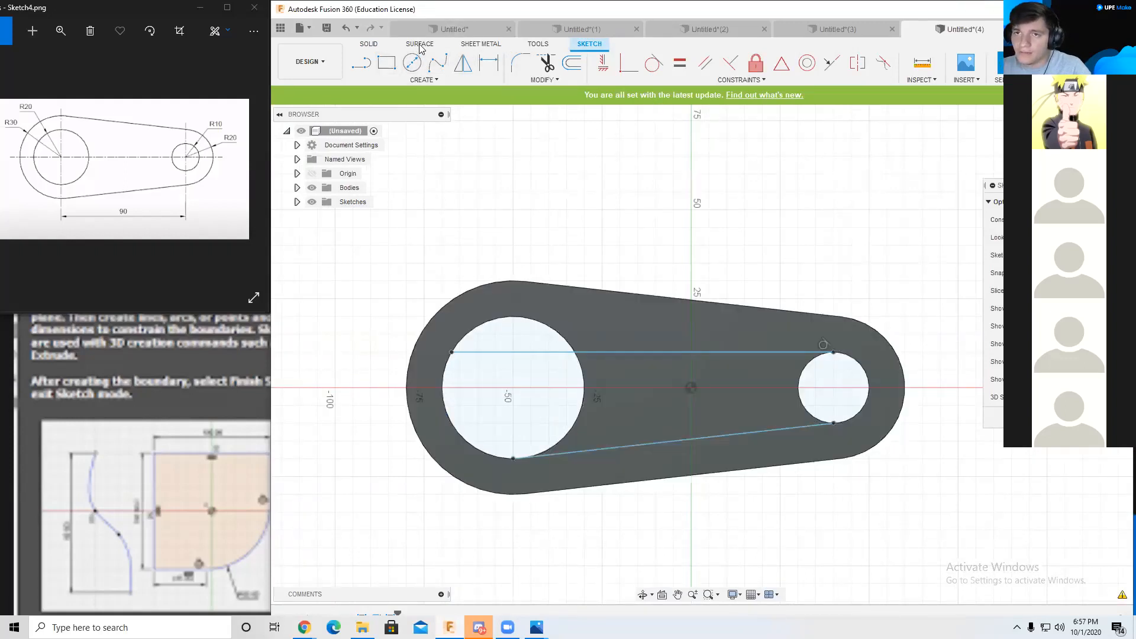
Step: Finish the sketch and extrude the profile between the two lines by -20 mm to cut through the link
click(1047, 63)
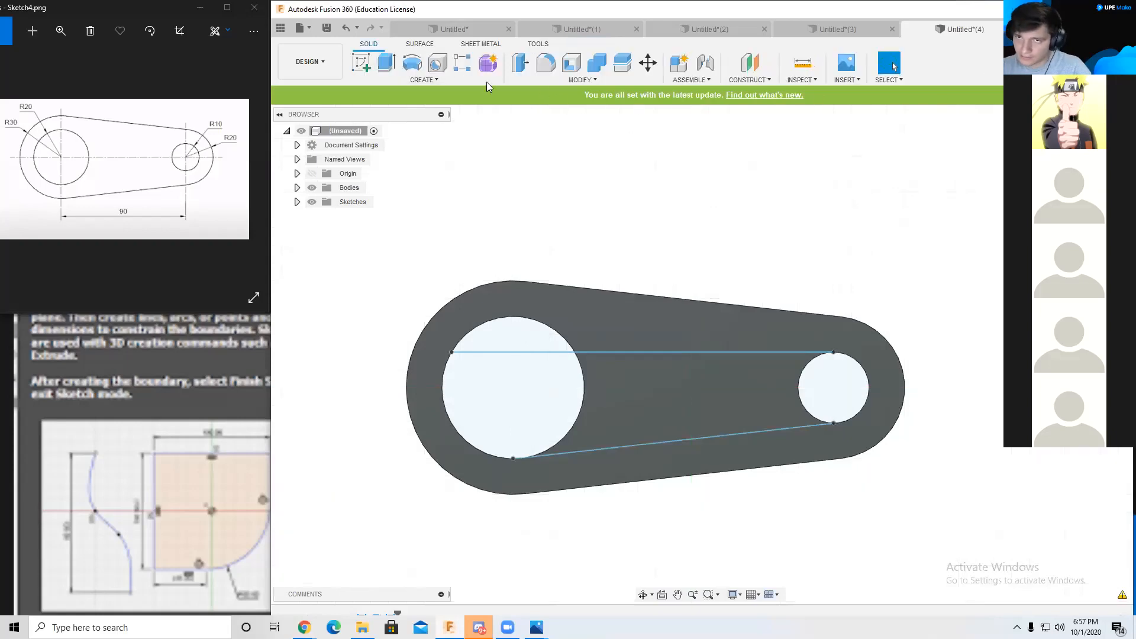
click(386, 62)
click(704, 389)
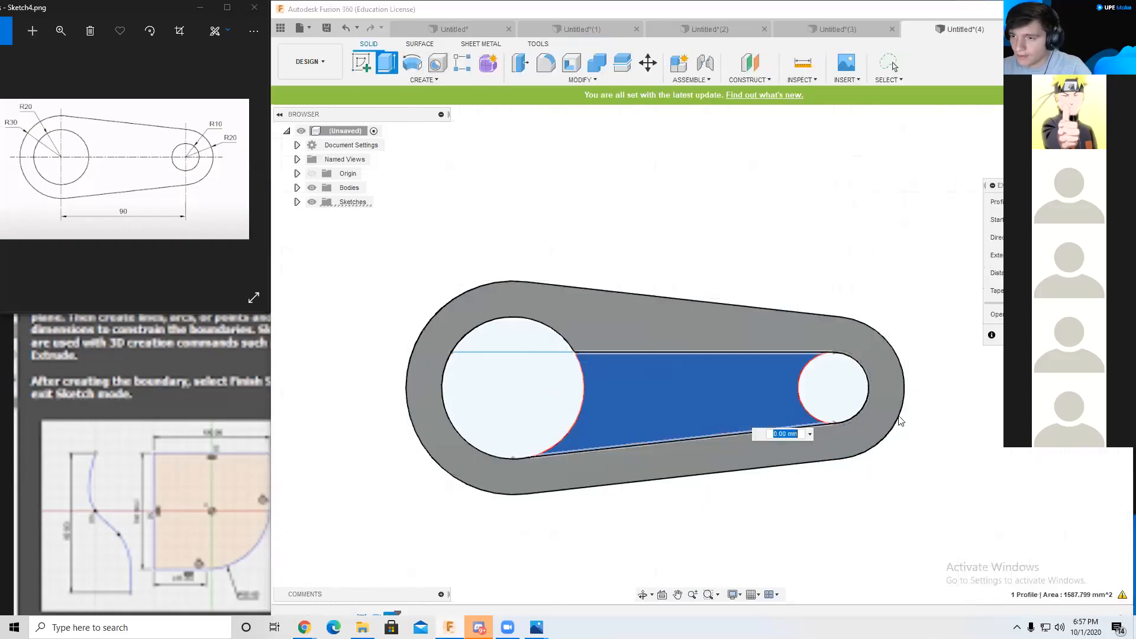
shift+middle_drag(905, 385, 943, 328)
drag(686, 360, 718, 419)
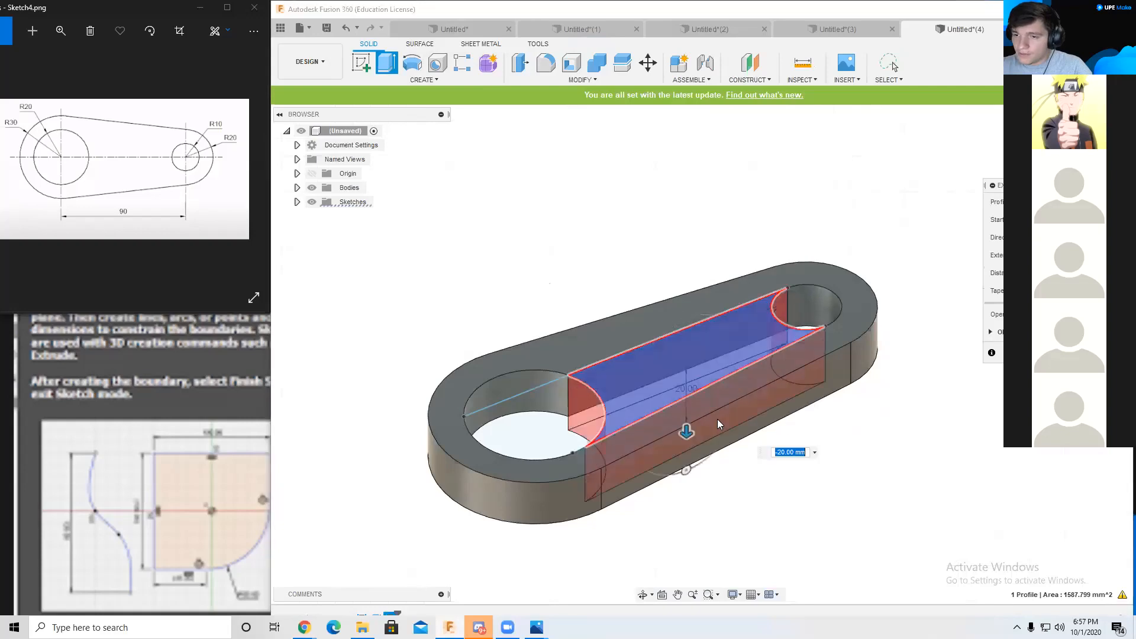
shift+middle_drag(834, 433, 840, 482)
key(Return)
shift+middle_drag(789, 349, 911, 355)
scroll(812, 388, down, 3)
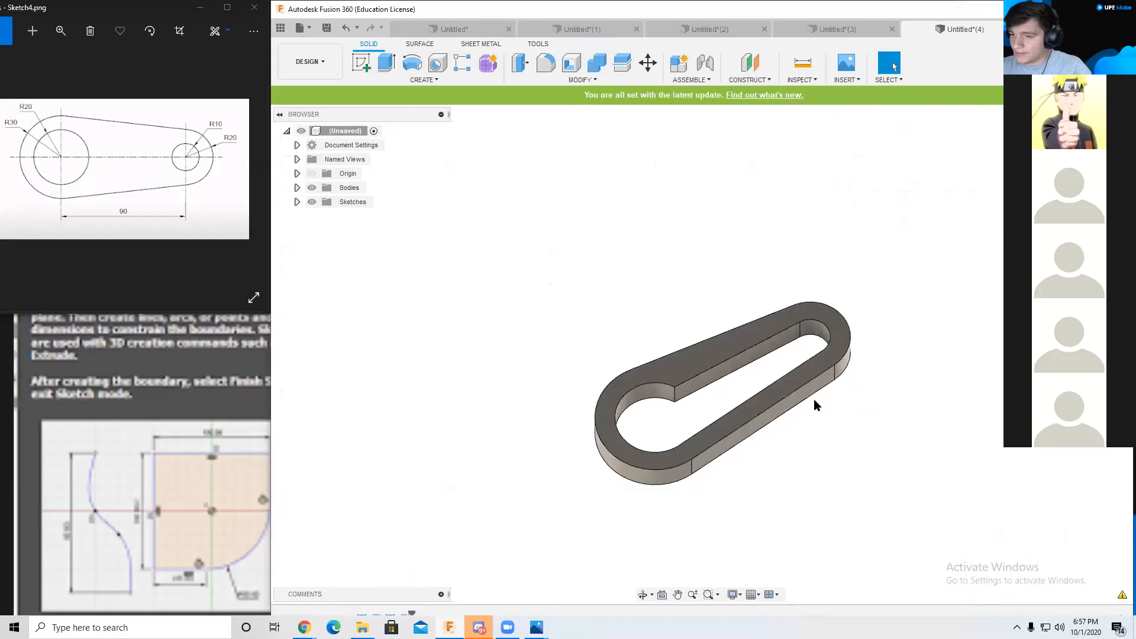
shift+middle_drag(786, 419, 722, 456)
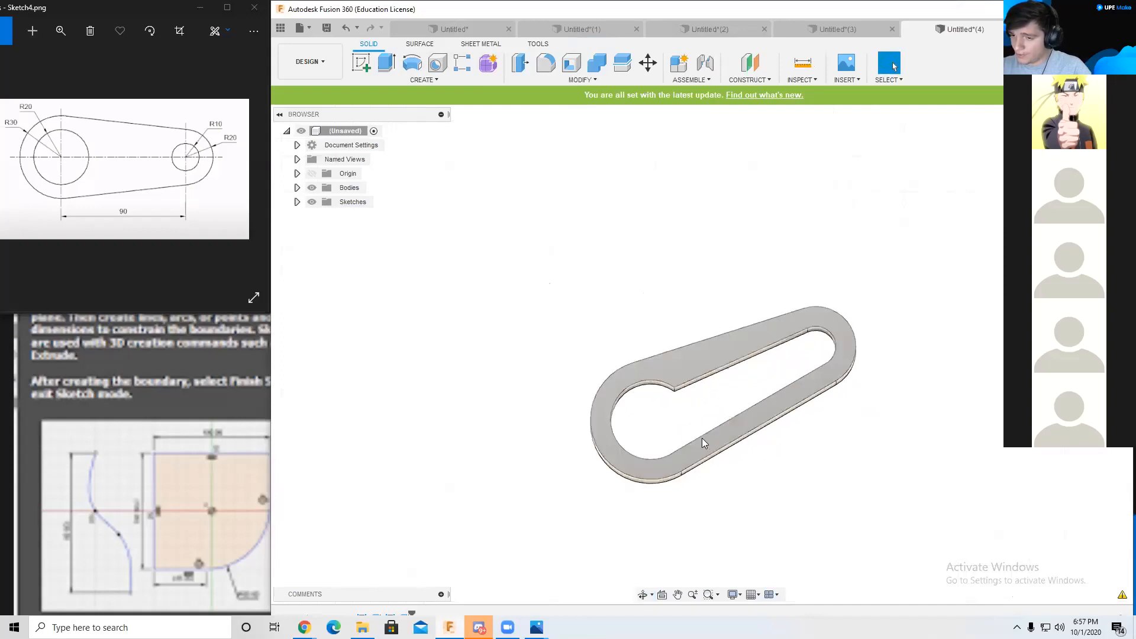
shift+middle_drag(702, 438, 760, 405)
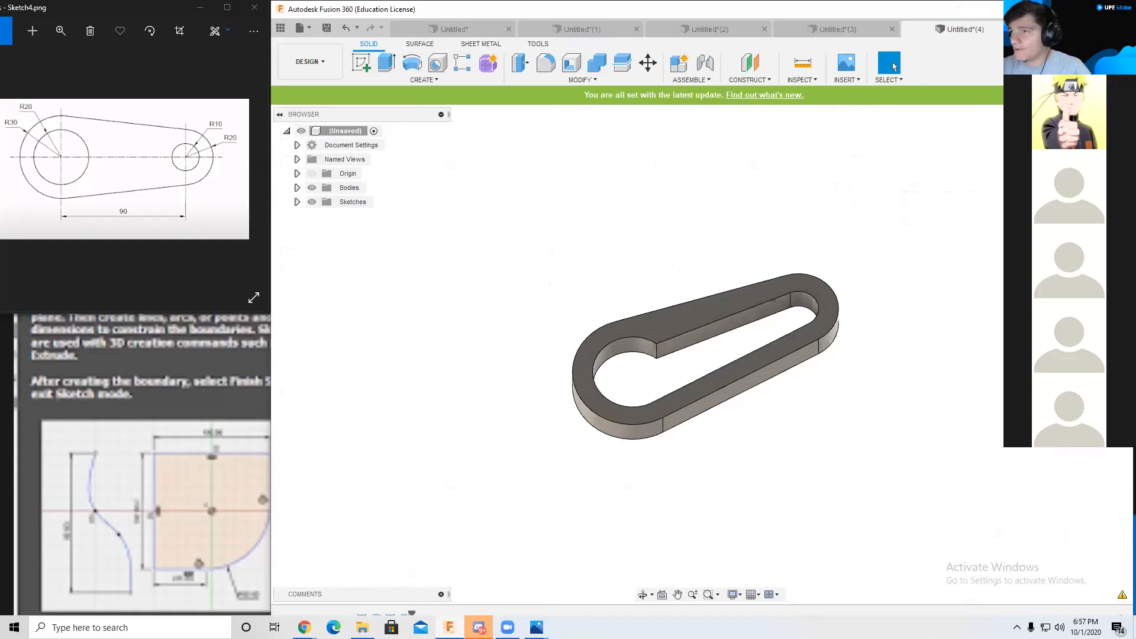
Step: Create a new design and start a sketch on the horizontal origin plane
key(ctrl+n)
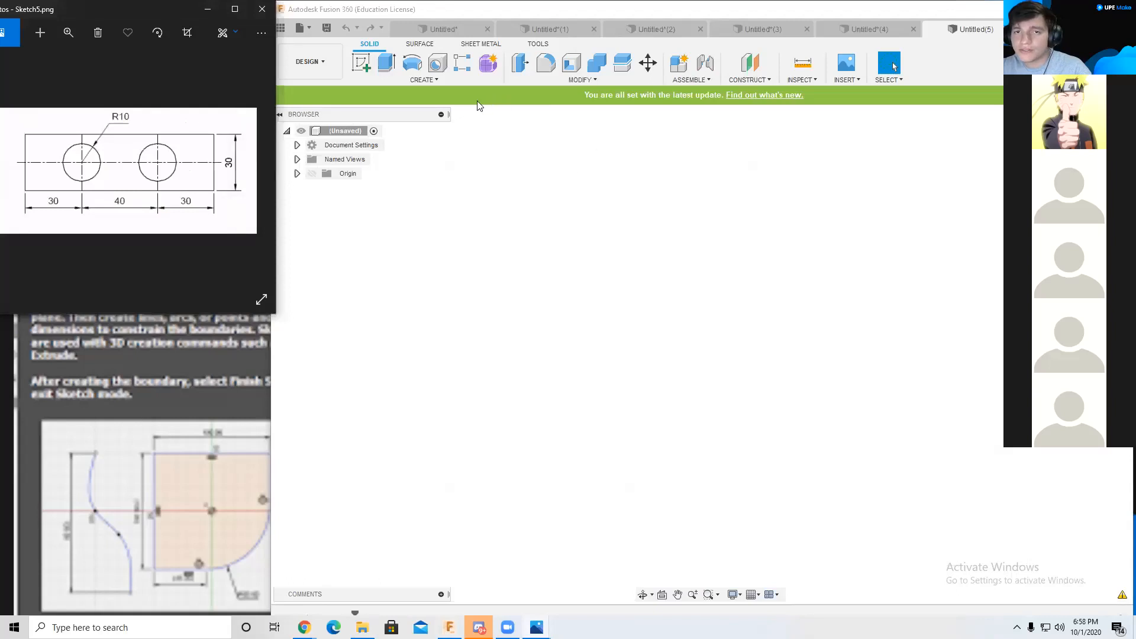
click(362, 62)
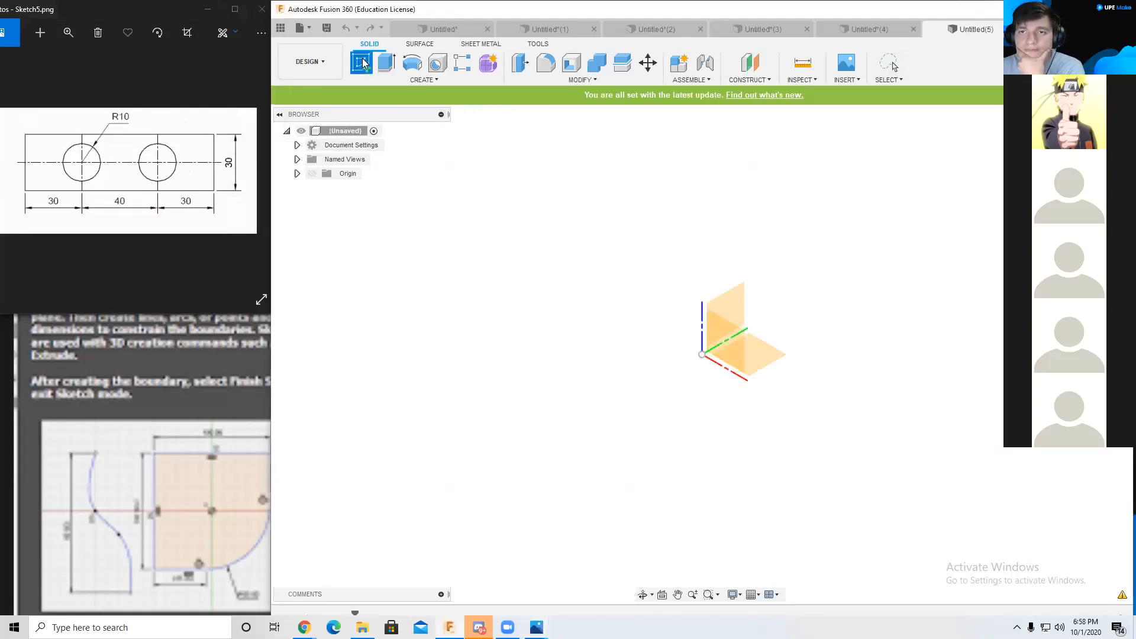
click(406, 80)
click(423, 81)
click(763, 352)
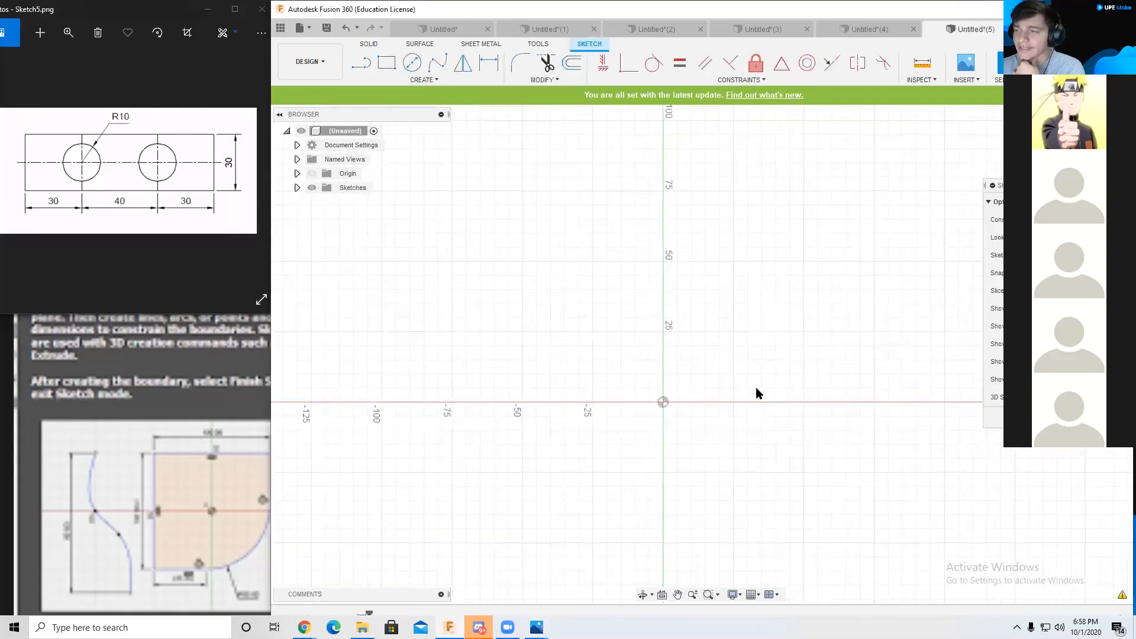
click(438, 78)
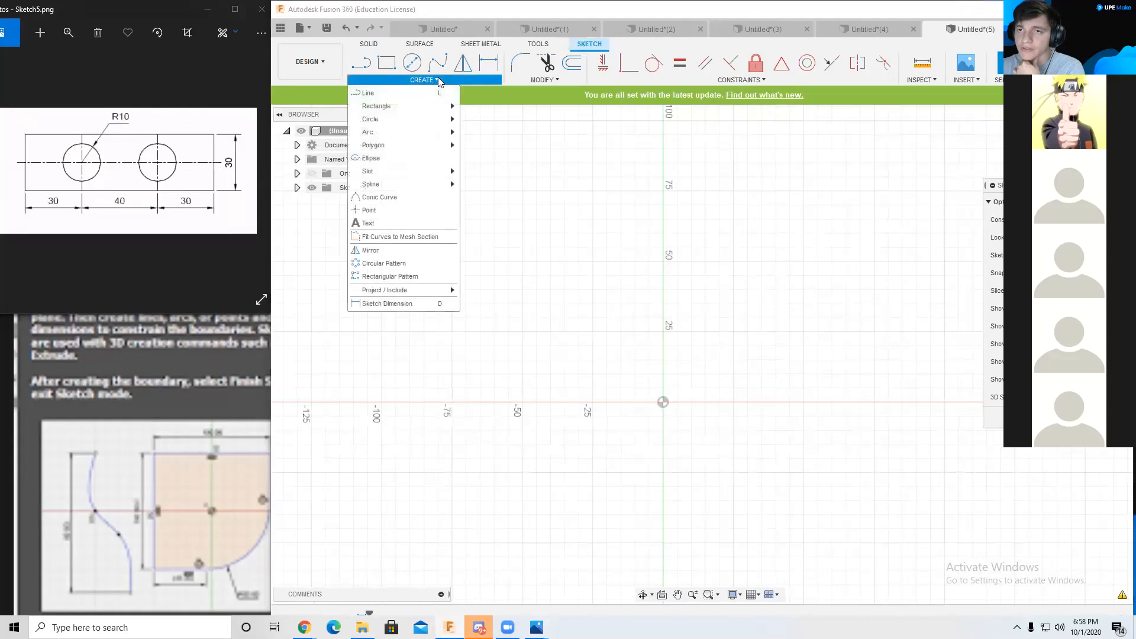
click(441, 79)
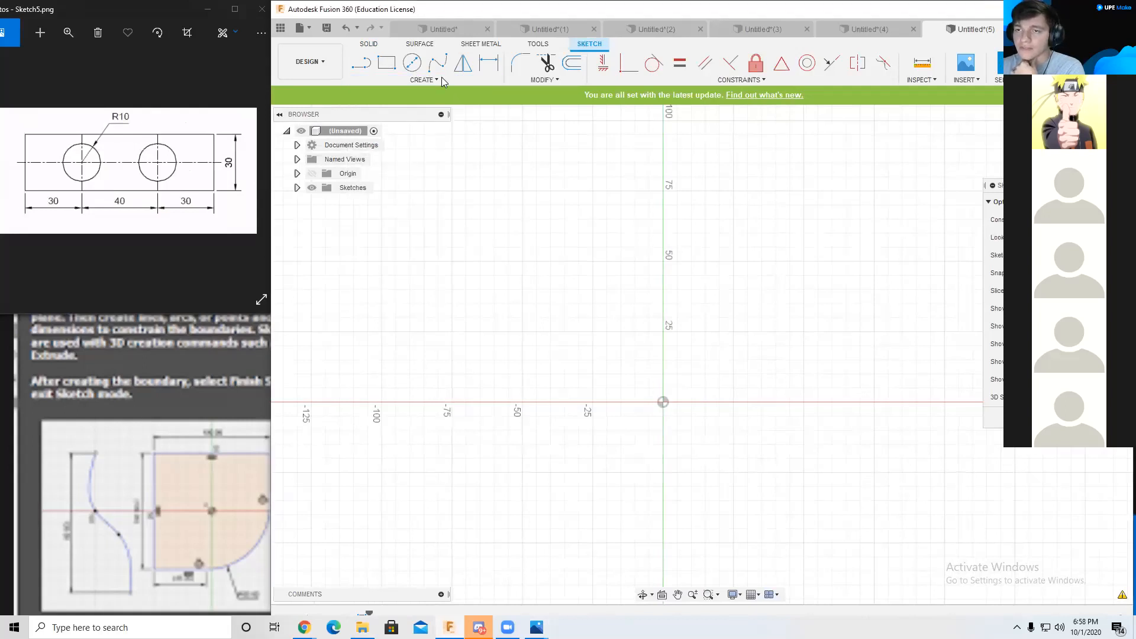
click(443, 79)
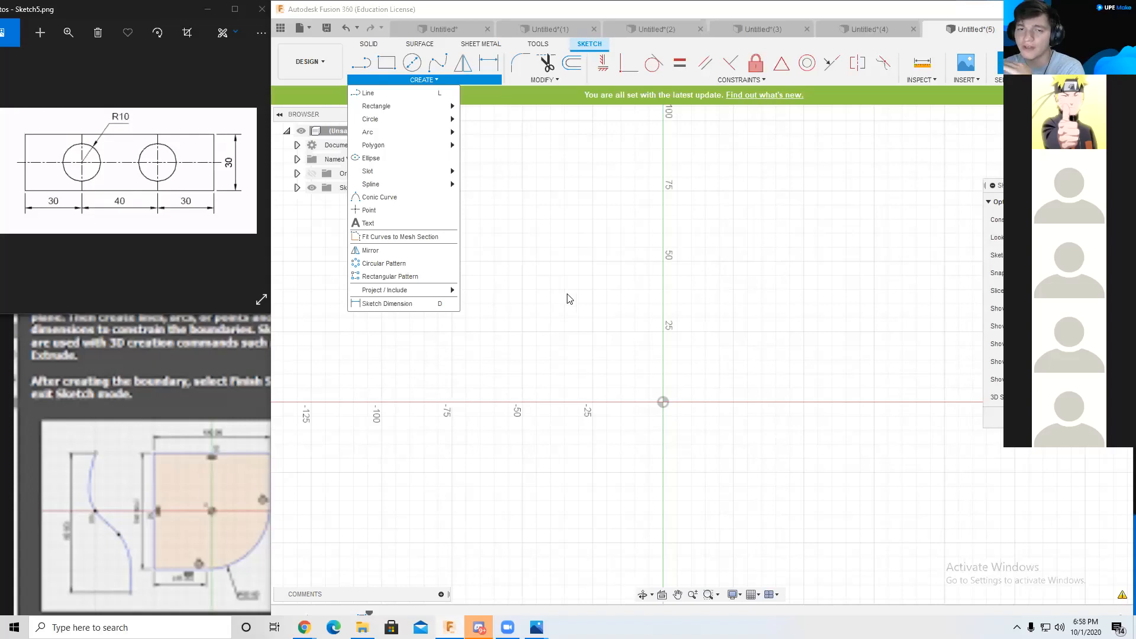
mouse_move(445, 109)
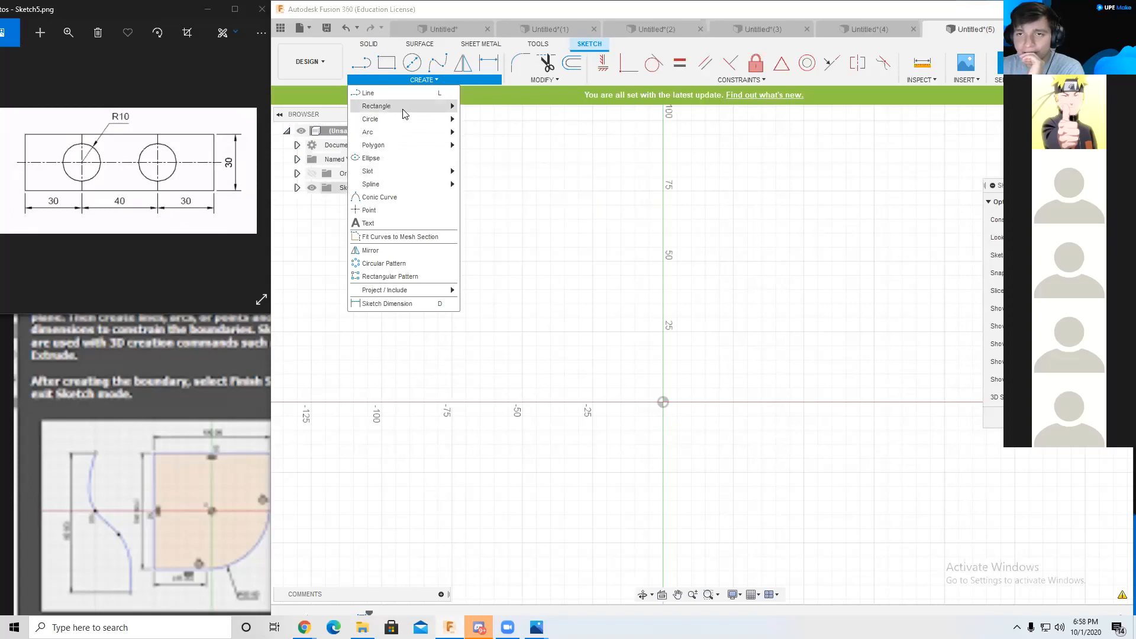
click(487, 119)
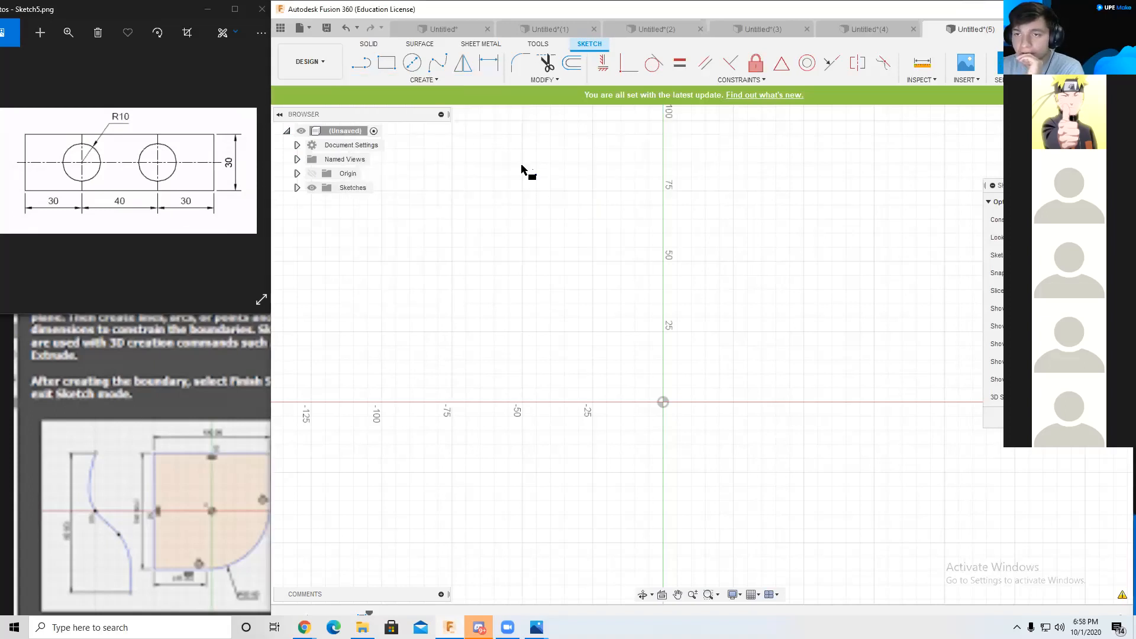
click(662, 403)
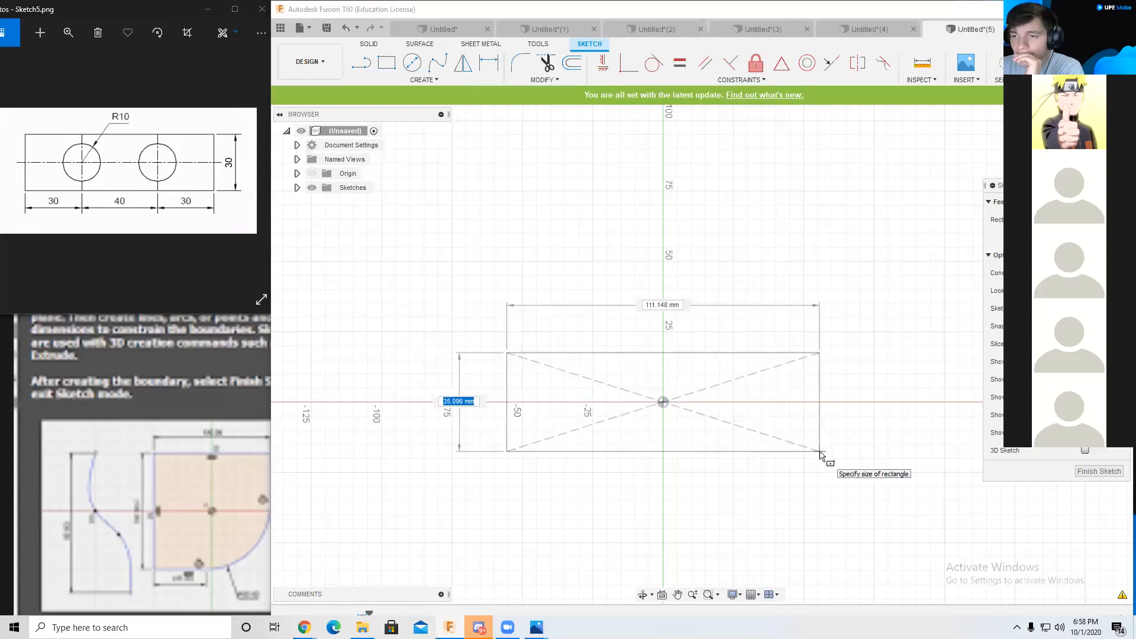
text(190)
key(Tab)
text(70)
key(Tab)
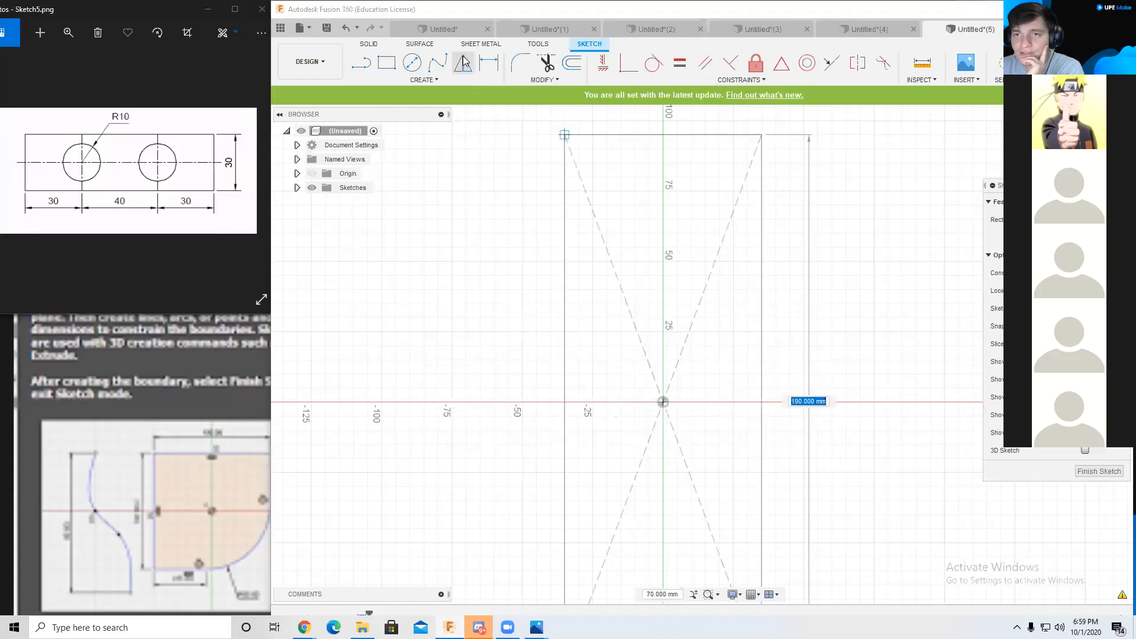
Step: Sketch a center rectangle on the origin, 100 mm wide and 30 mm high
click(426, 80)
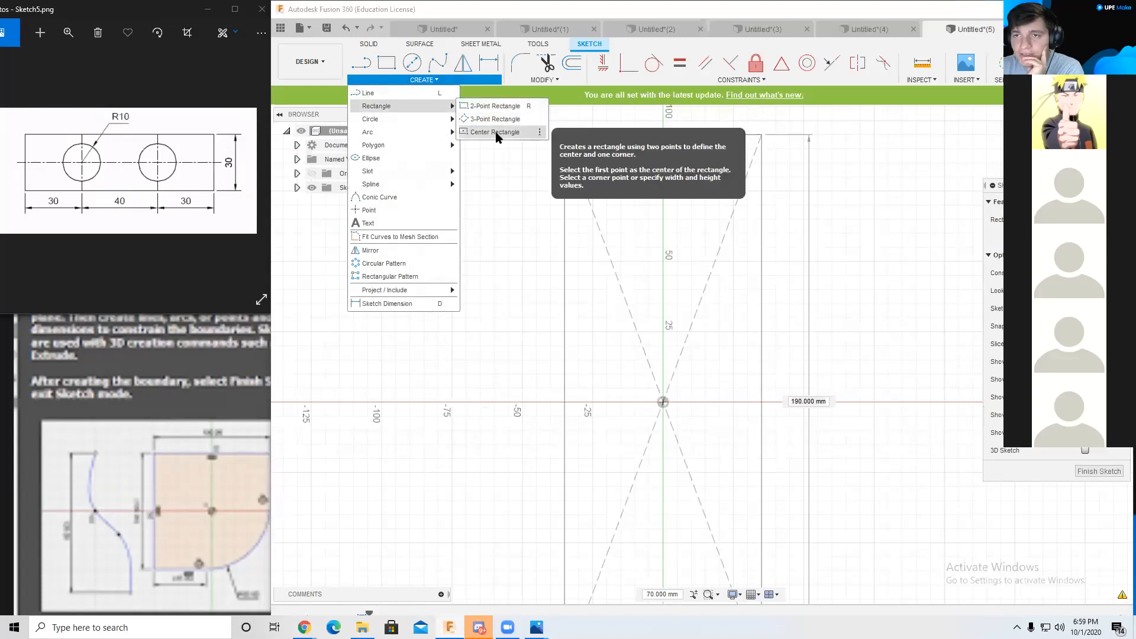
click(496, 132)
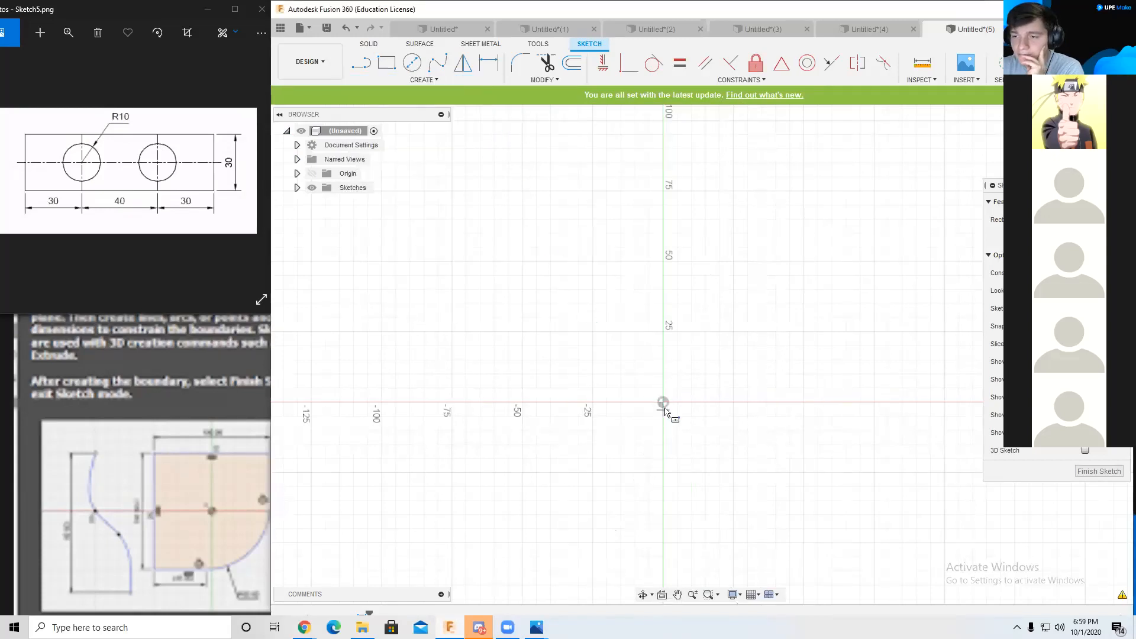
click(664, 403)
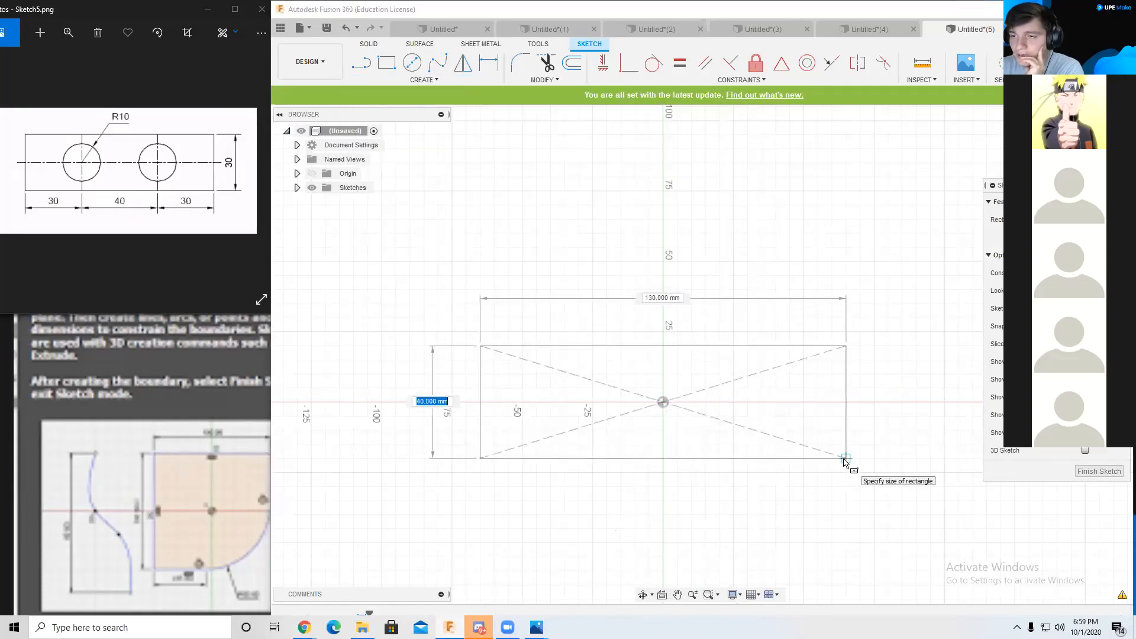
text(30)
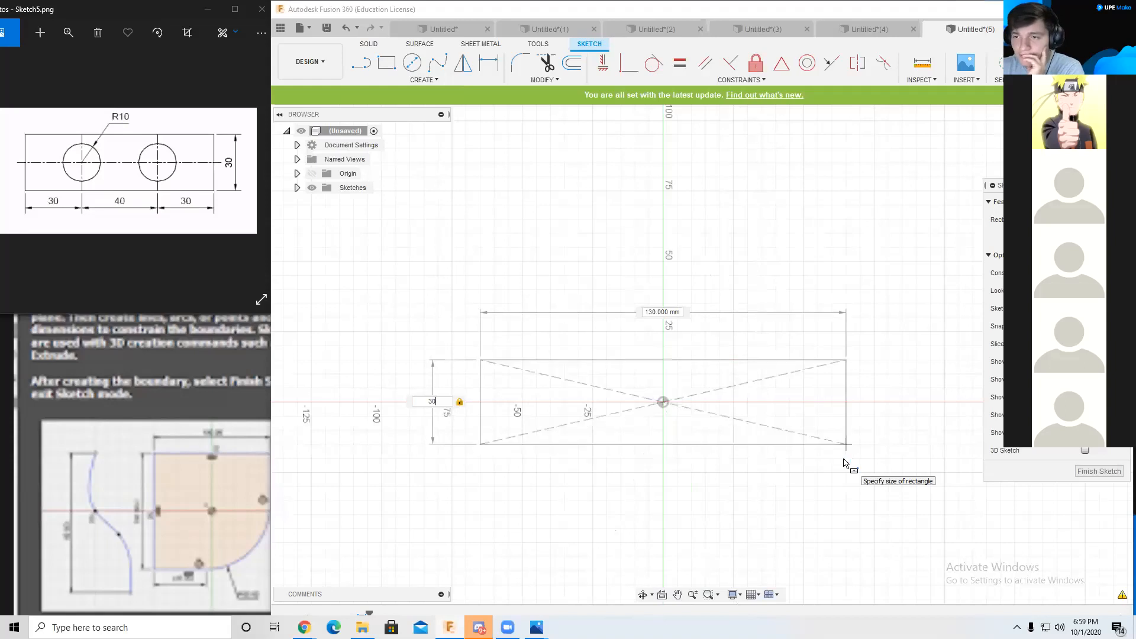
key(Tab)
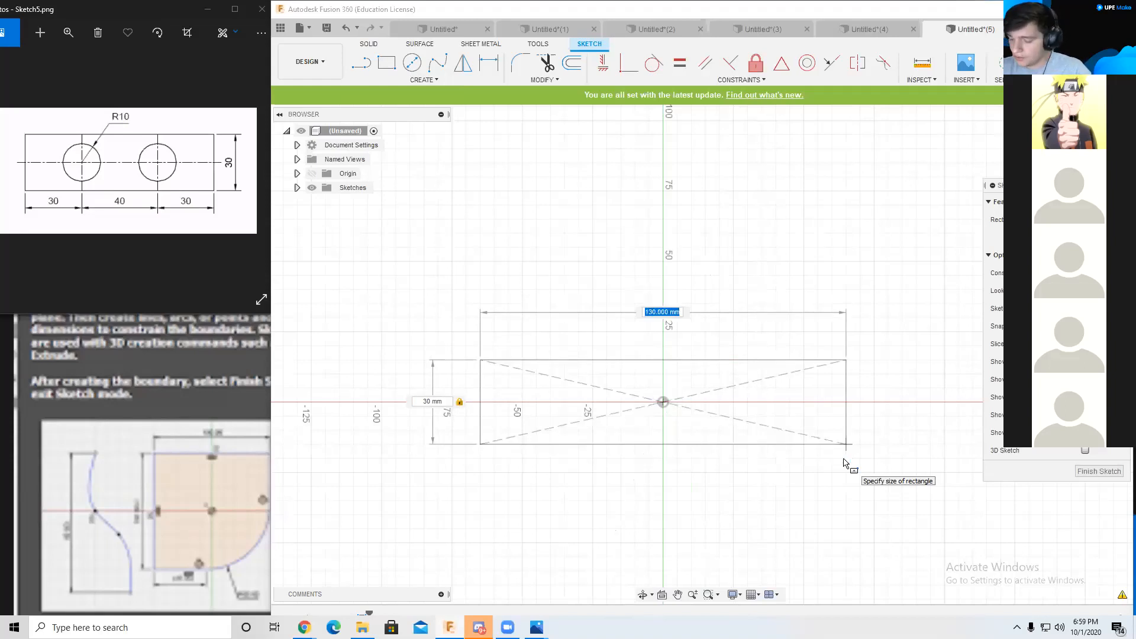
text(120)
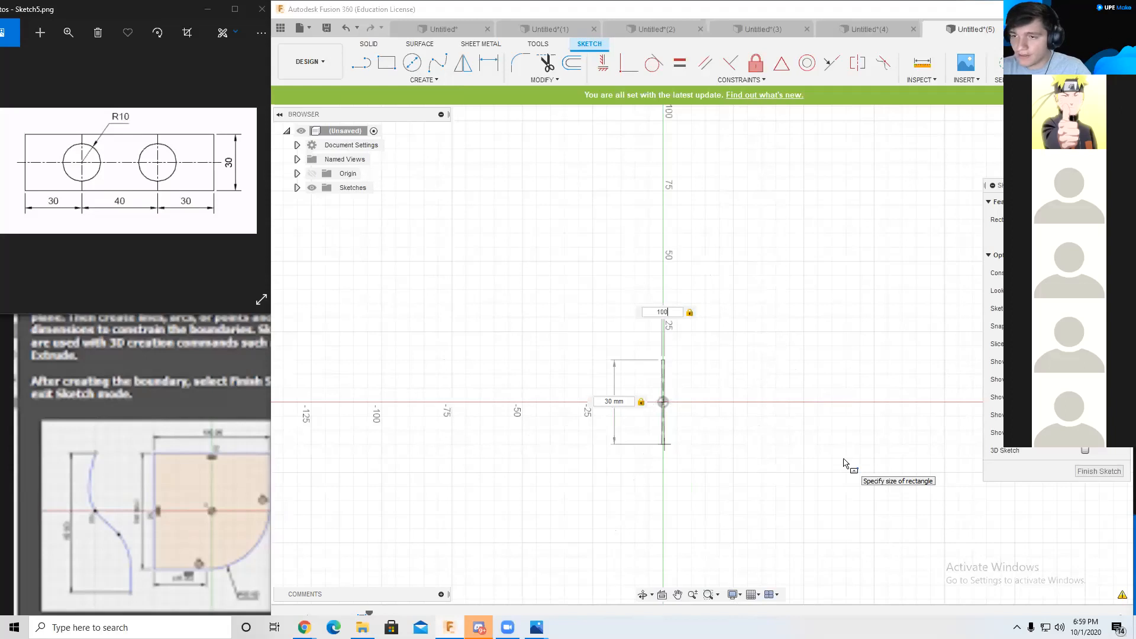
key(Return)
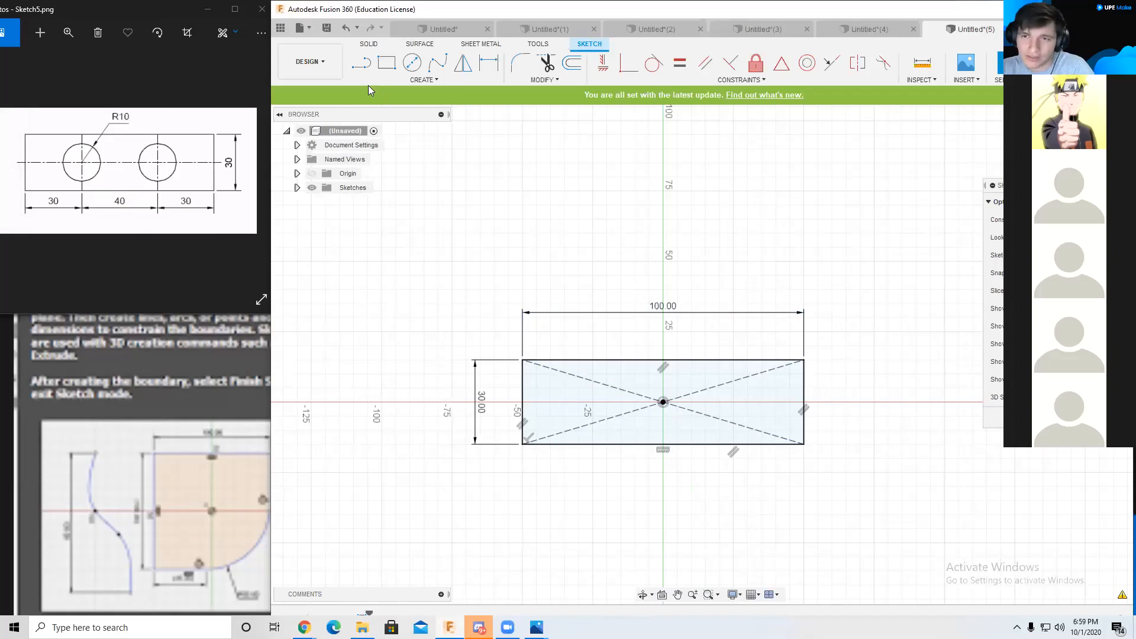
Step: Sketch two vertical construction lines about 65 mm and 70 mm long, crossing the rectangle near its left and right ends
click(360, 66)
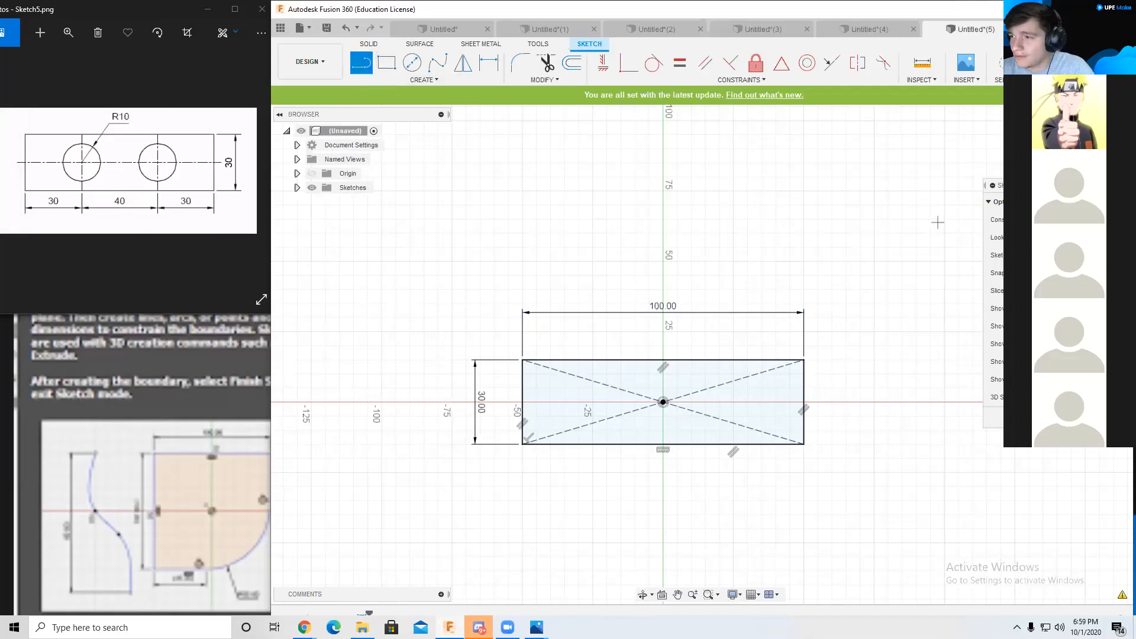
click(579, 304)
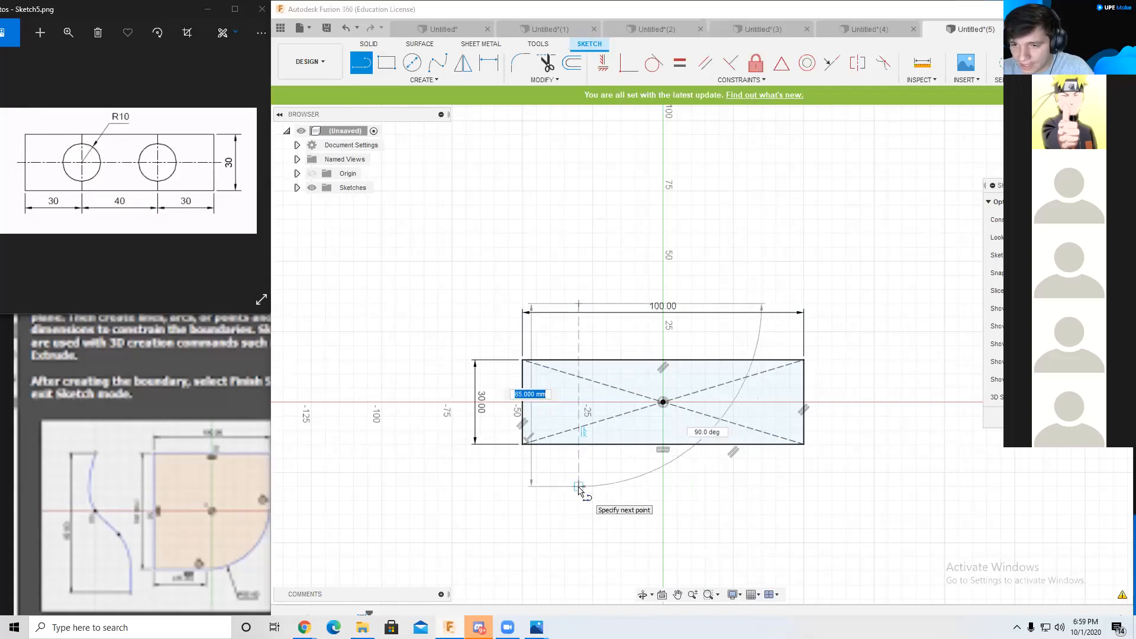
click(579, 487)
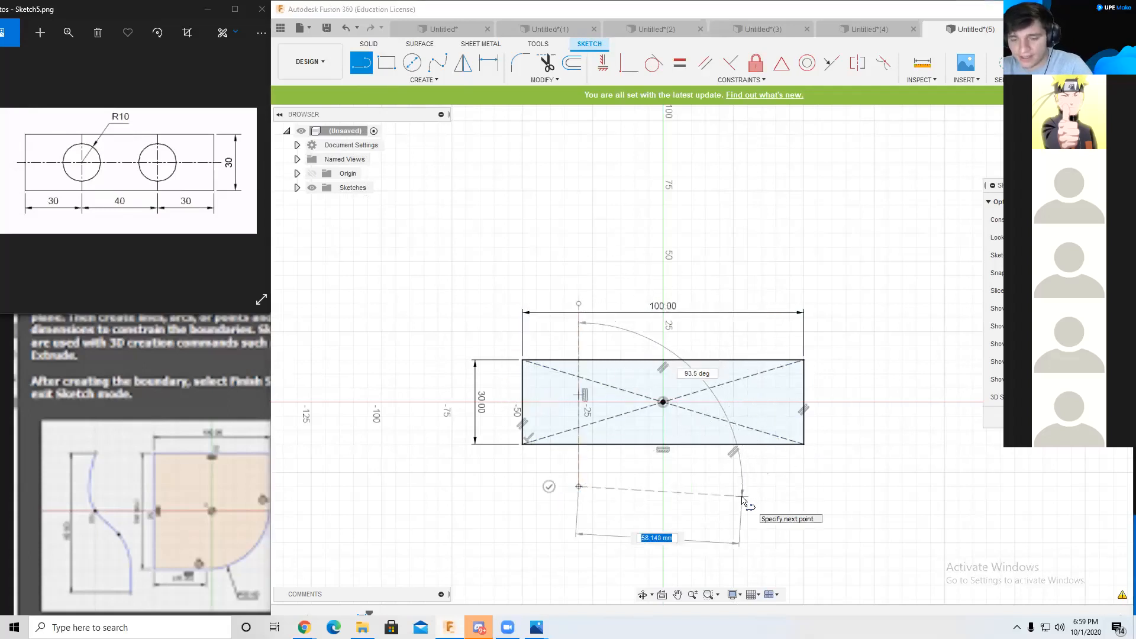
click(548, 485)
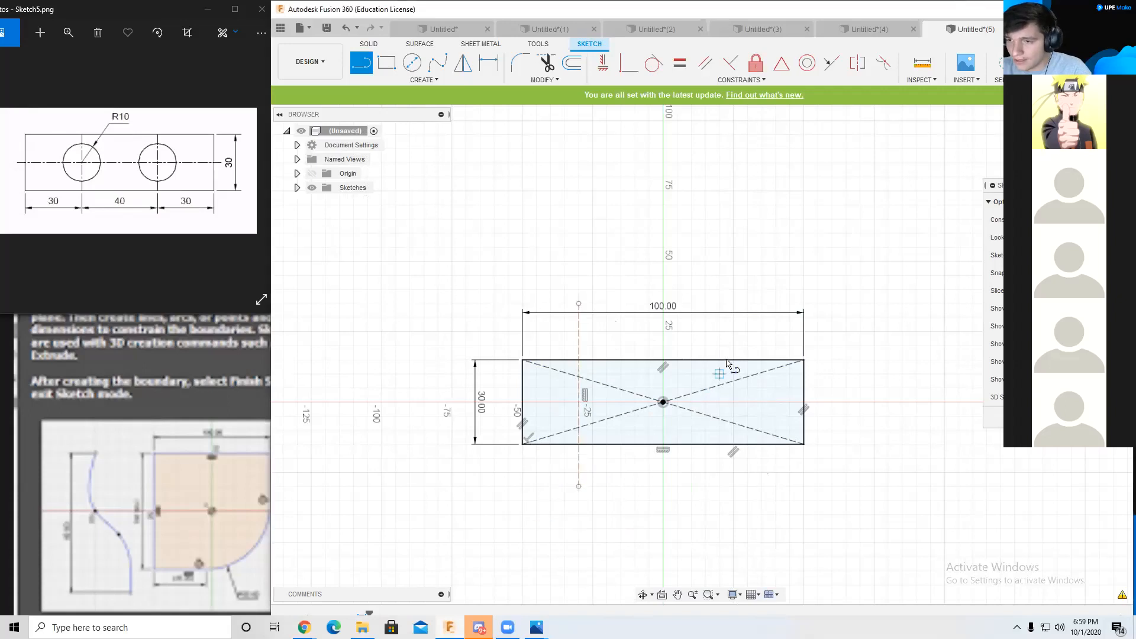
click(747, 290)
drag(738, 416, 748, 487)
key(Escape)
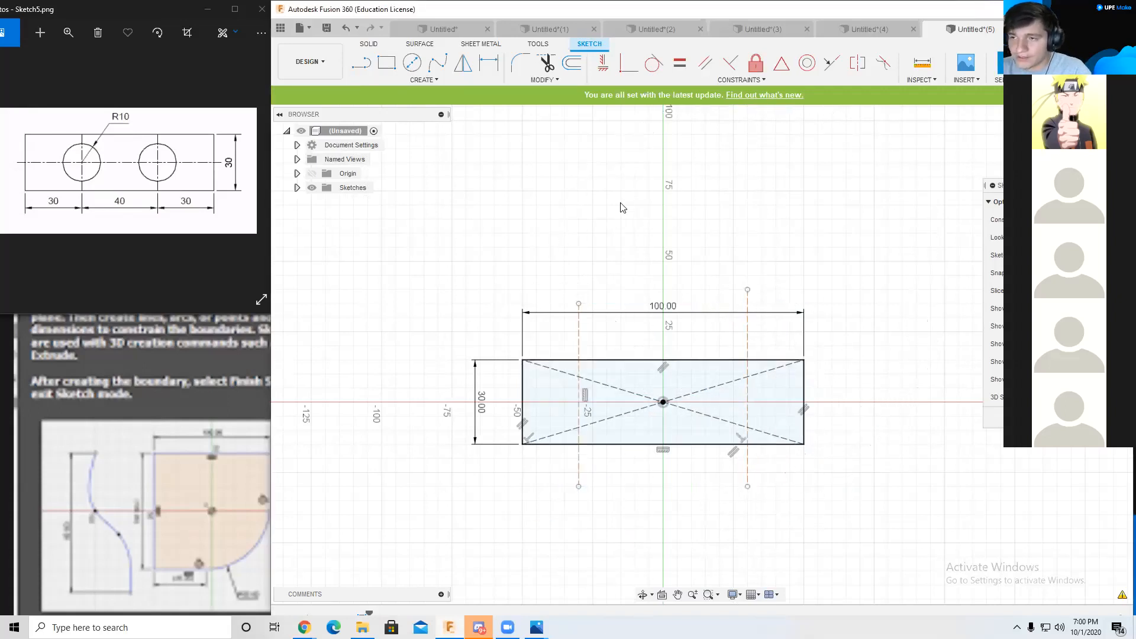
Step: Dimension the left construction line 30 mm from the rectangle's left edge
click(489, 63)
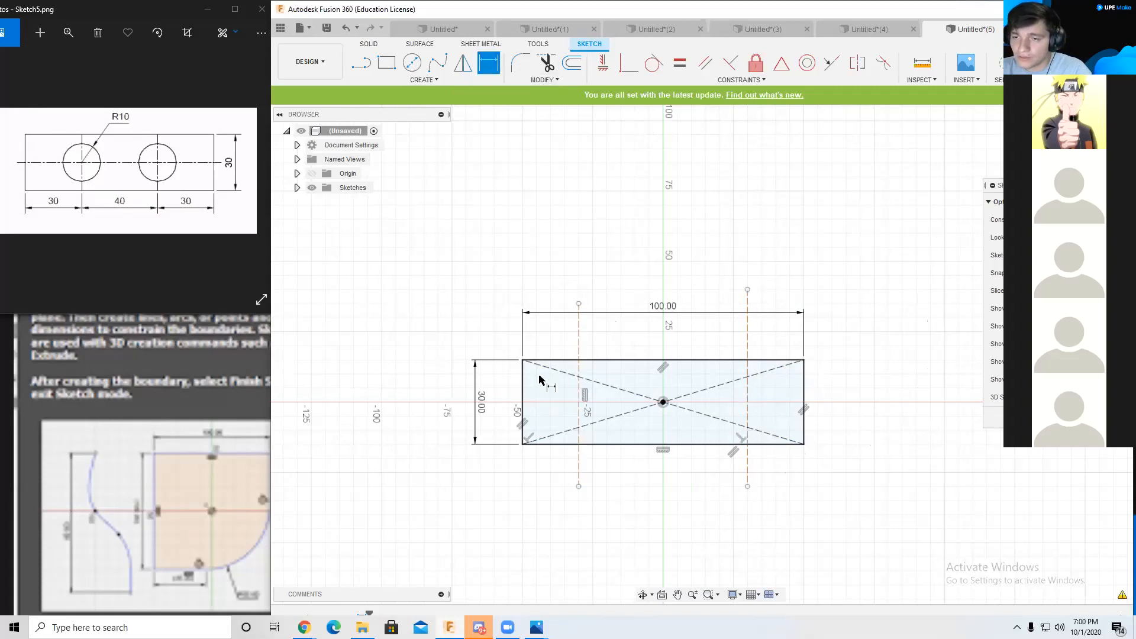
click(523, 402)
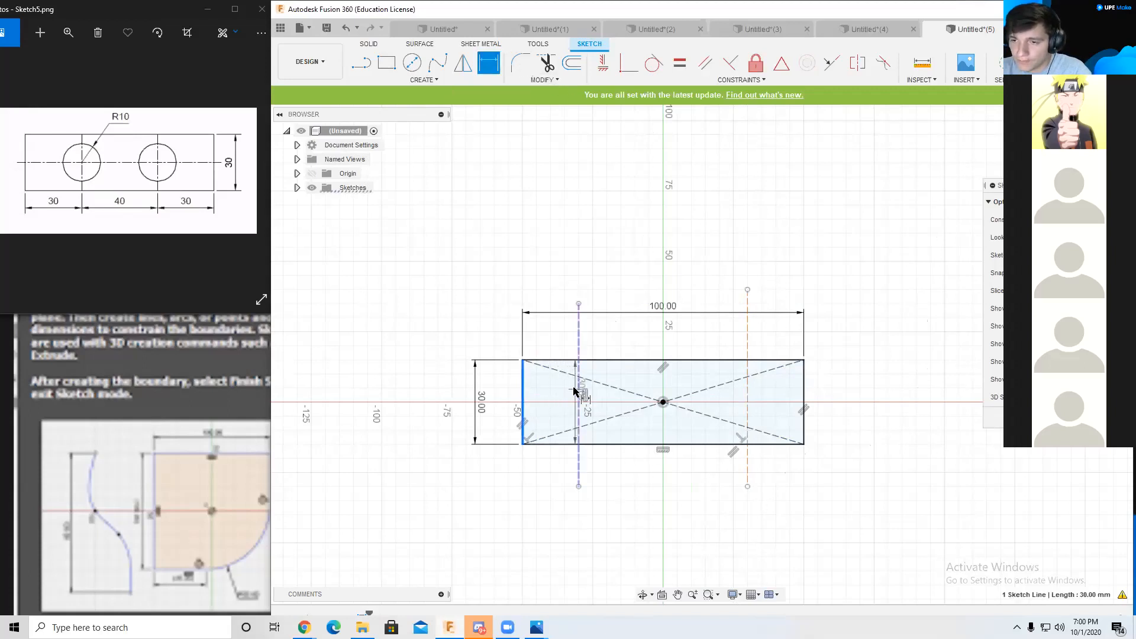
click(577, 390)
click(571, 298)
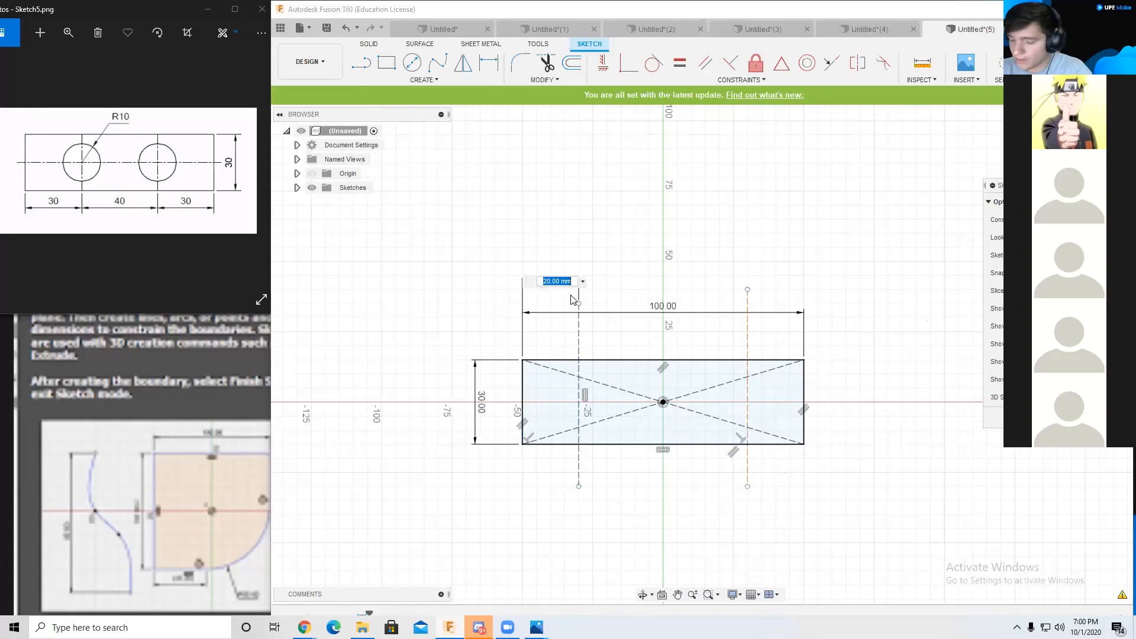
text(30)
key(Return)
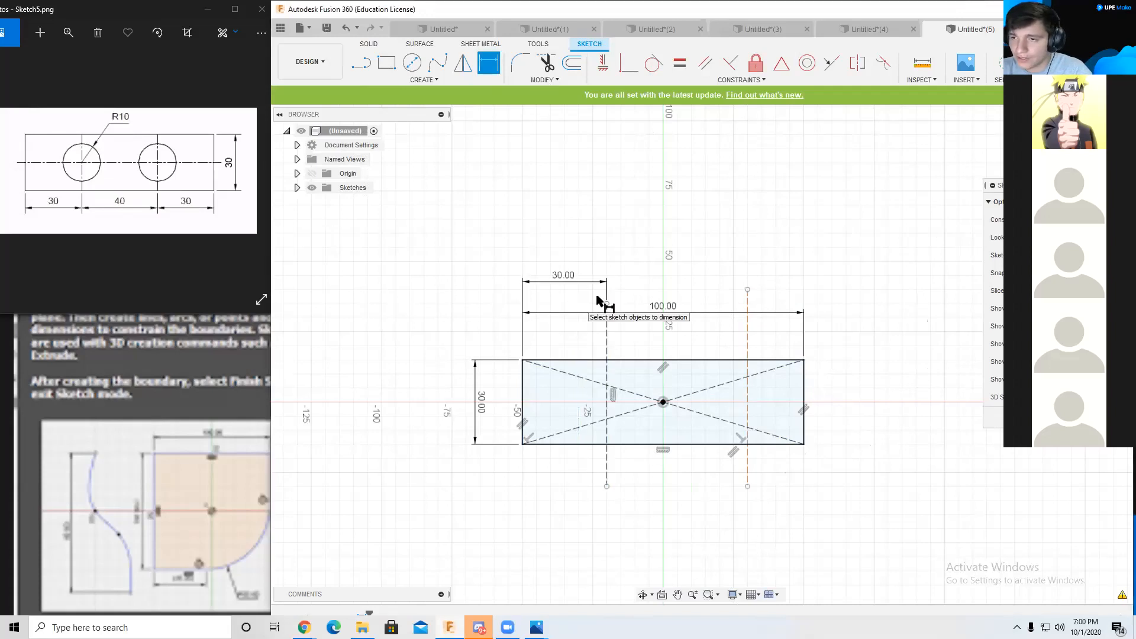
Step: Dimension the right construction line 30 mm from the rectangle's right edge
click(748, 350)
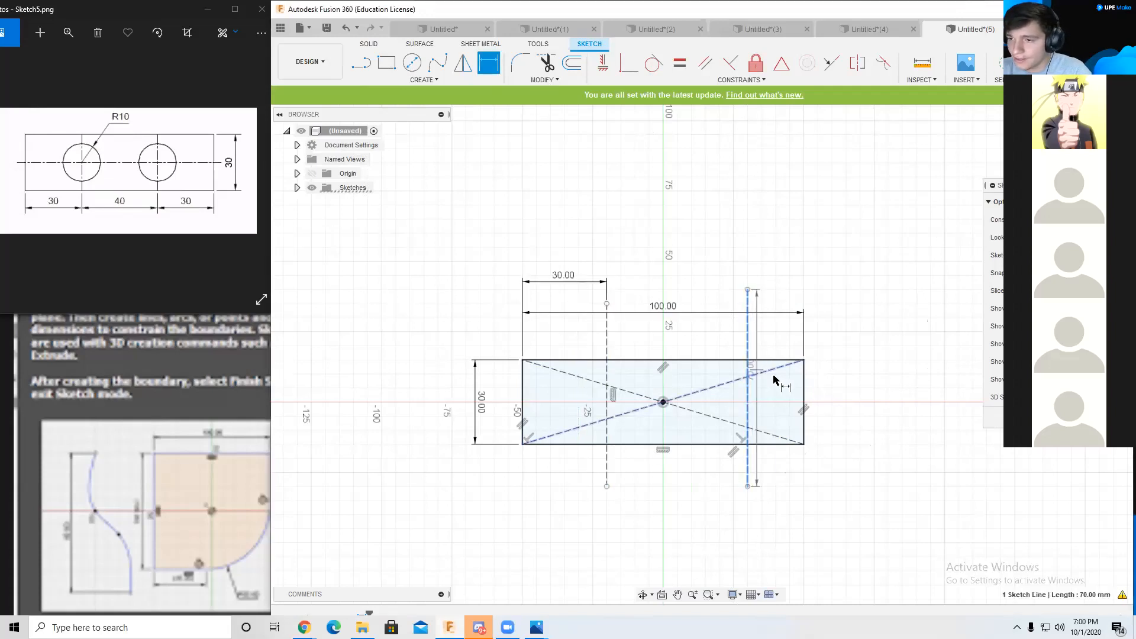
click(803, 388)
click(756, 271)
key(Return)
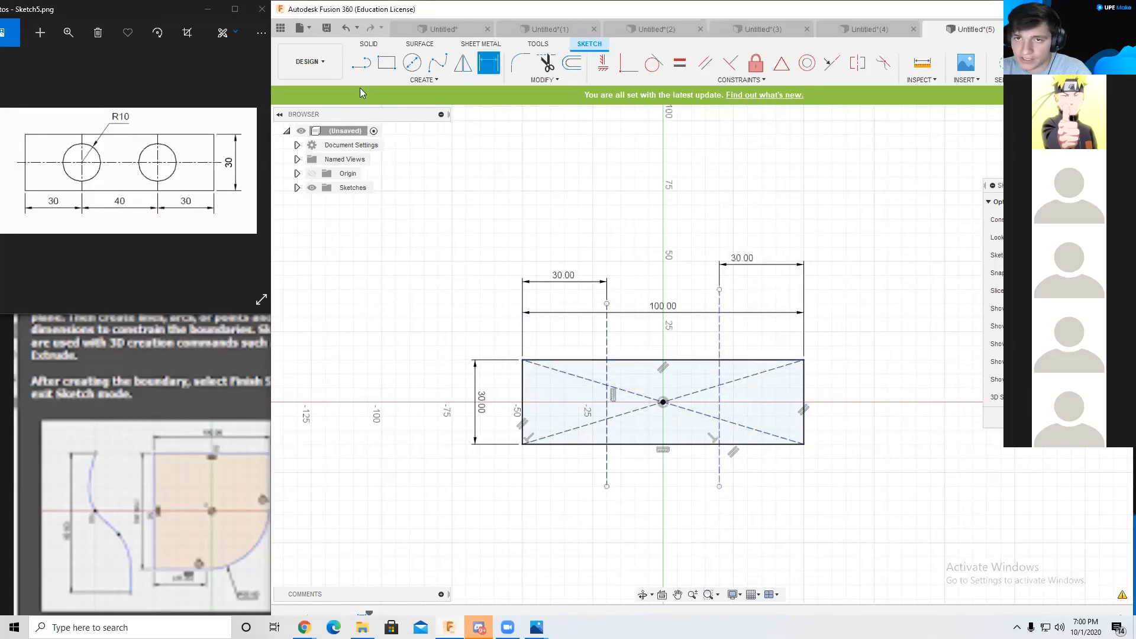
Step: Sketch a 20 mm diameter circle centered where the left construction line meets the horizontal axis
click(412, 63)
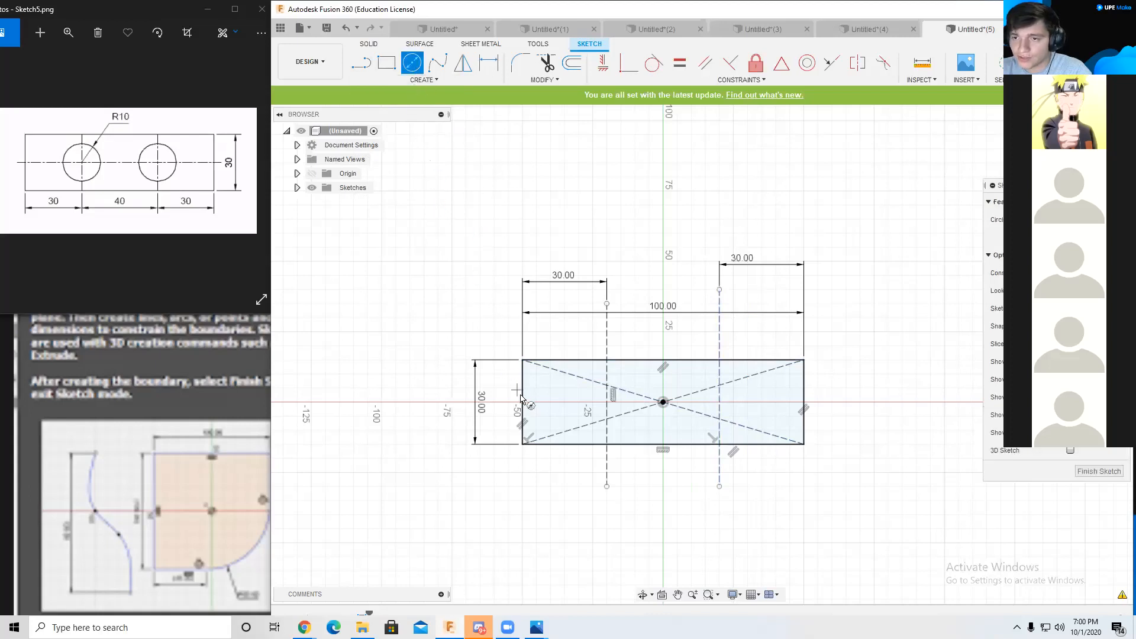
click(607, 402)
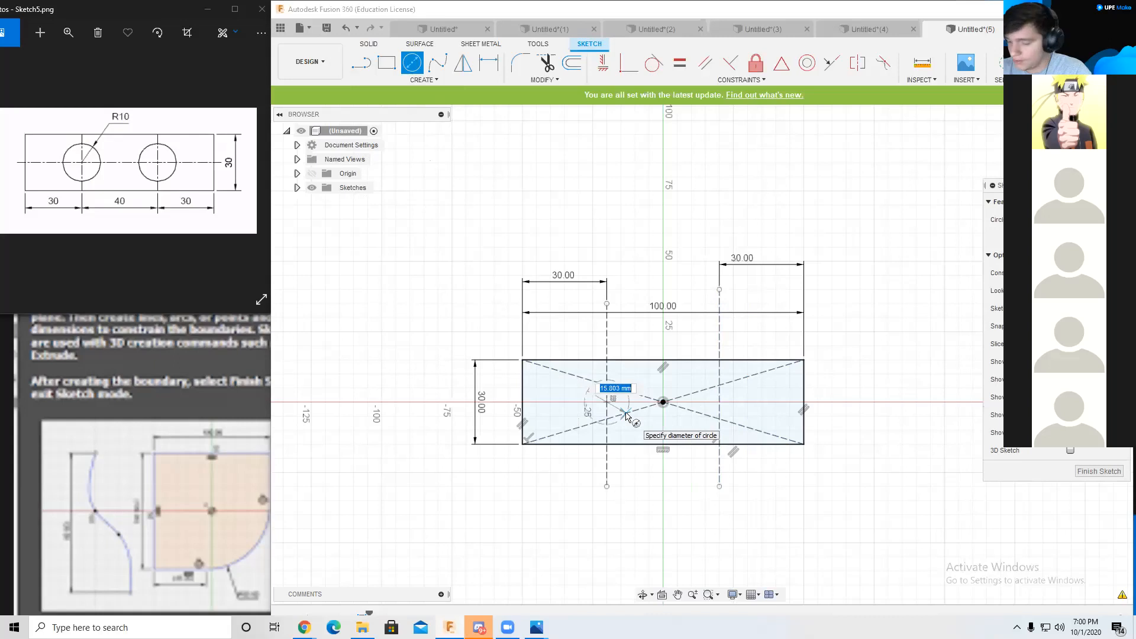
text(20)
key(Return)
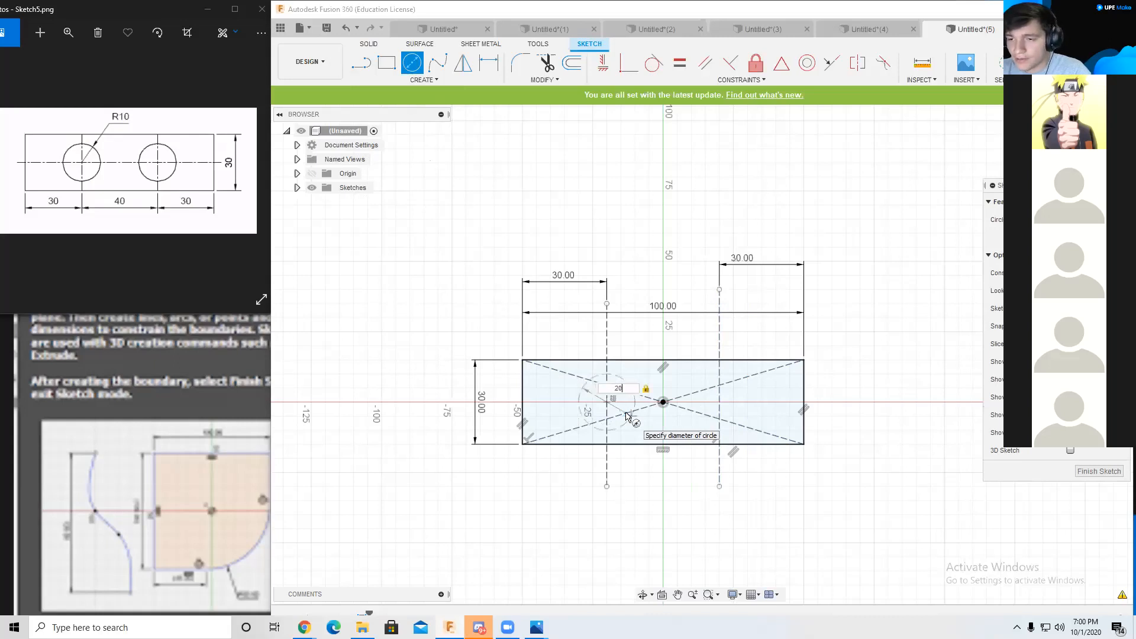
key(Escape)
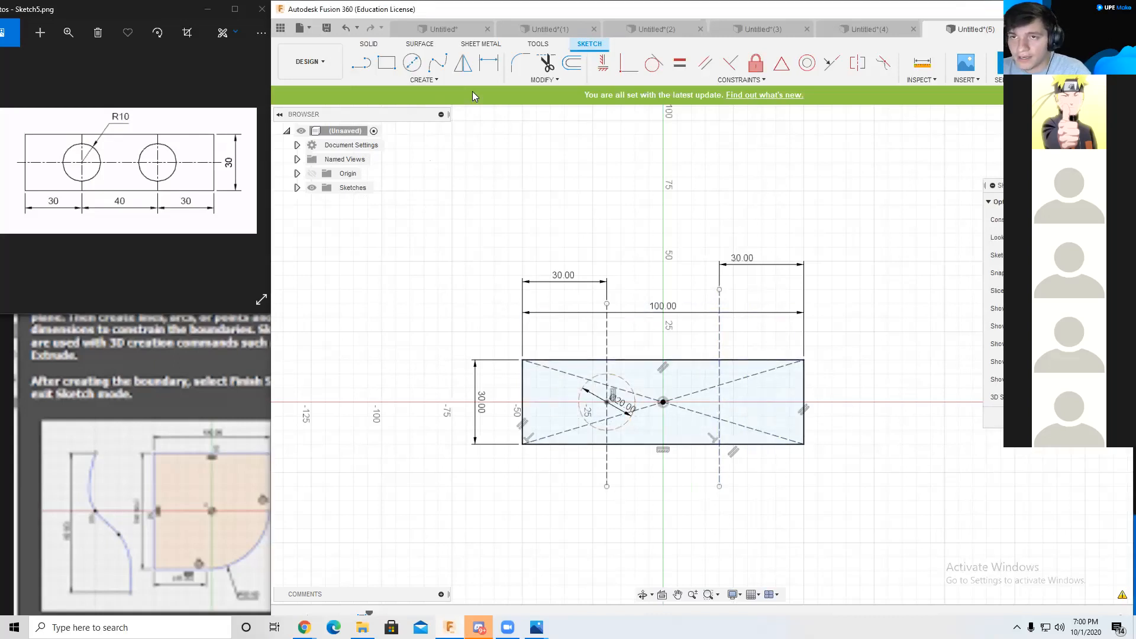
Step: Sketch a 20 mm diameter circle centered where the right construction line meets the horizontal axis
click(412, 62)
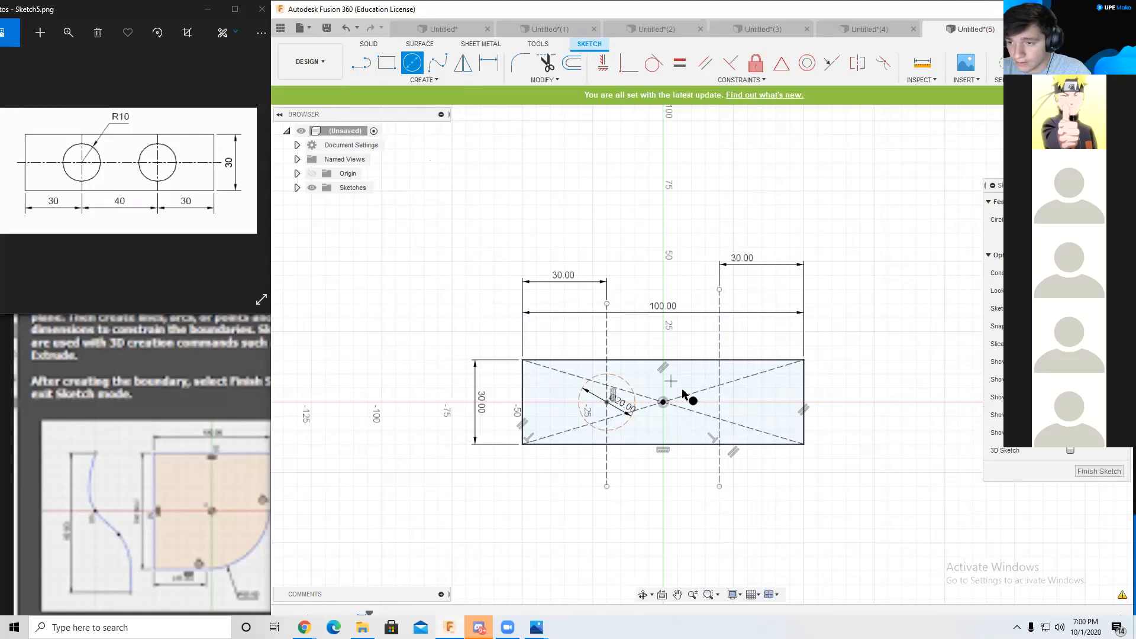
click(719, 402)
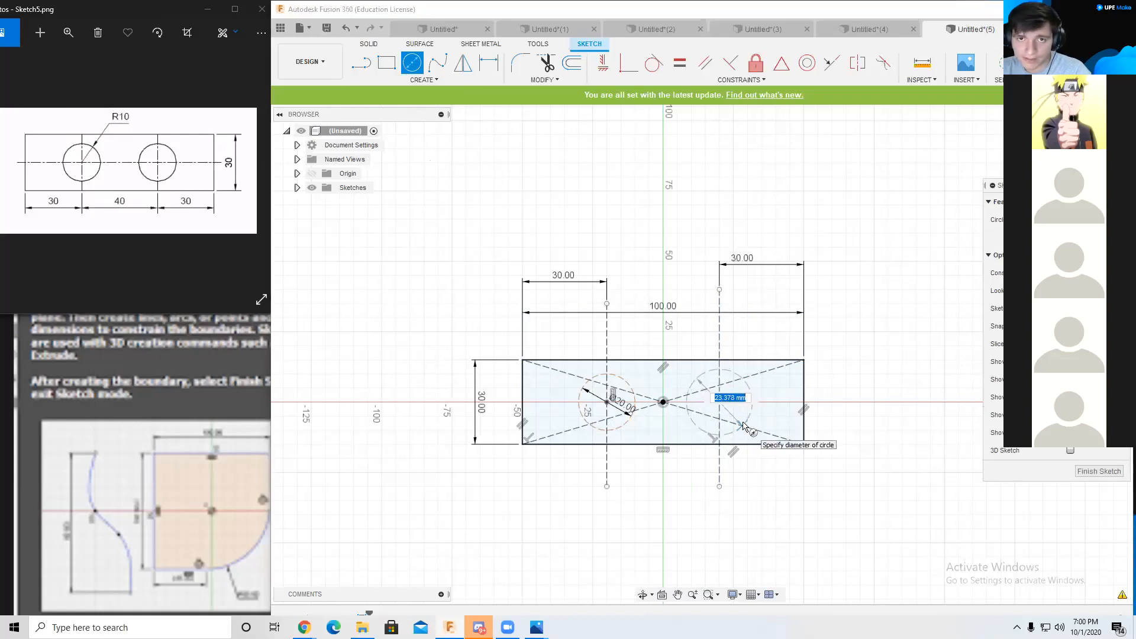
text(20)
key(Return)
key(Escape)
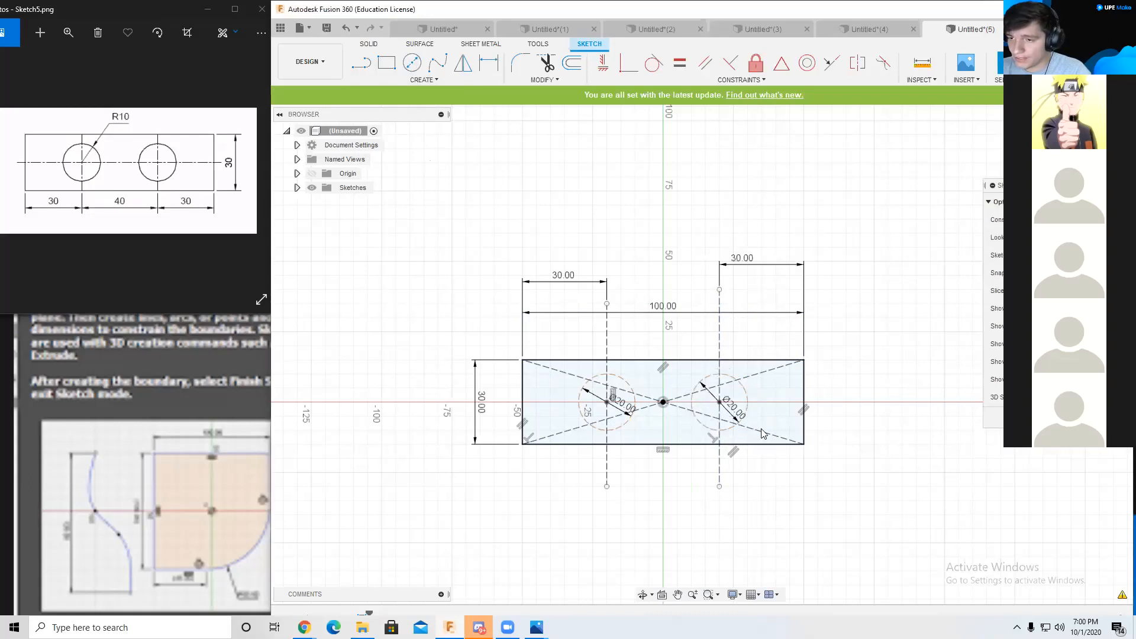
Step: Convert both 20 mm circles from construction geometry to normal sketch curves
click(709, 380)
shift+click(626, 382)
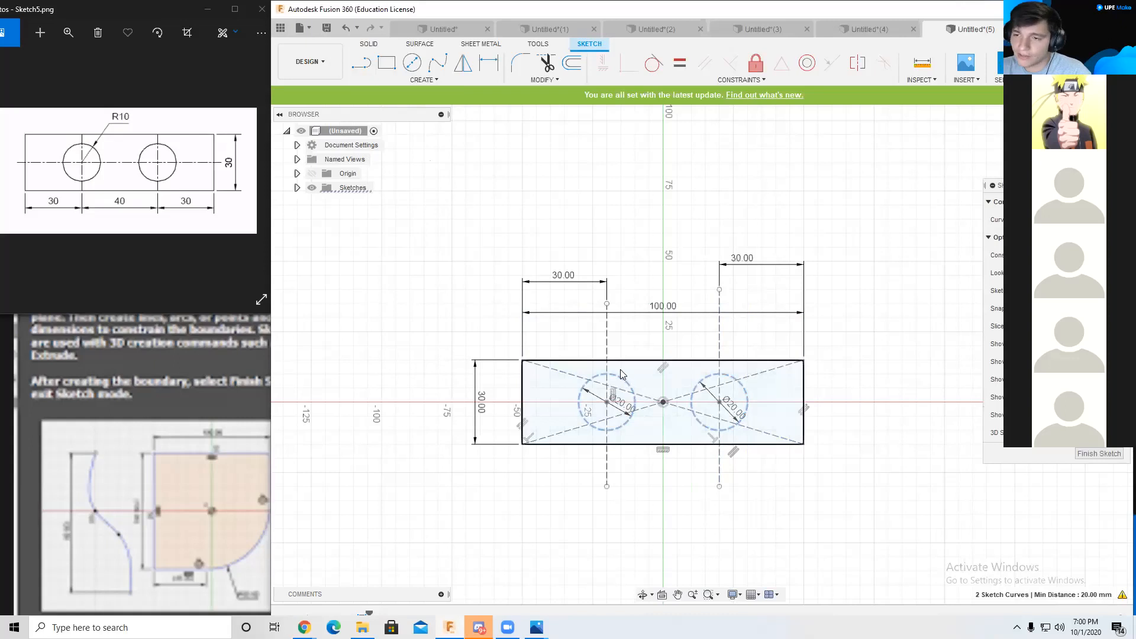
key(x)
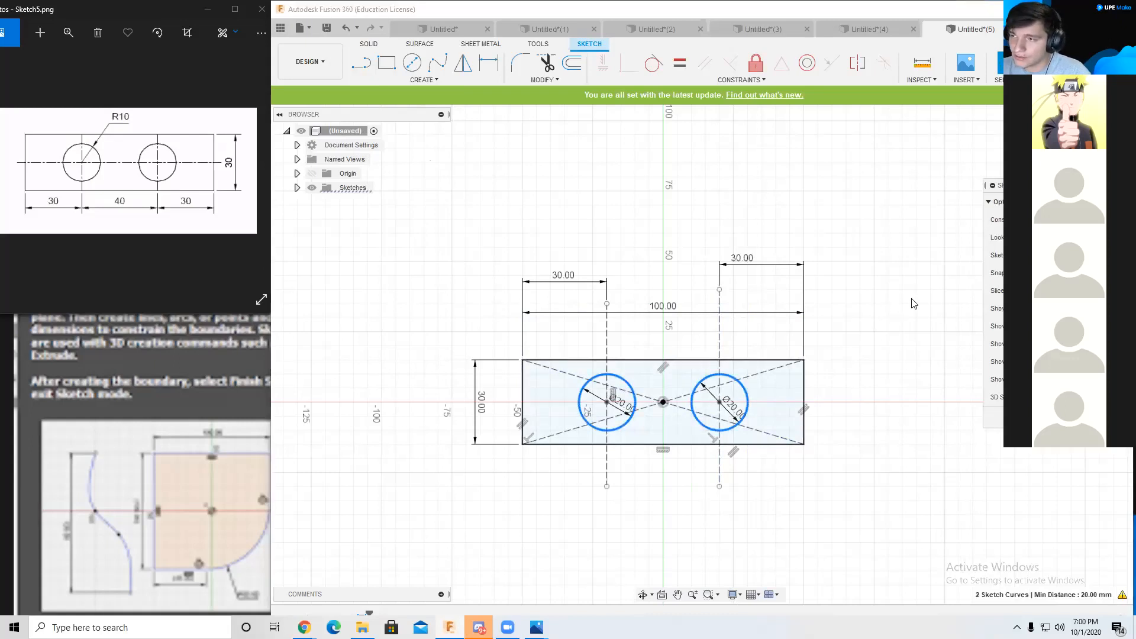
click(888, 325)
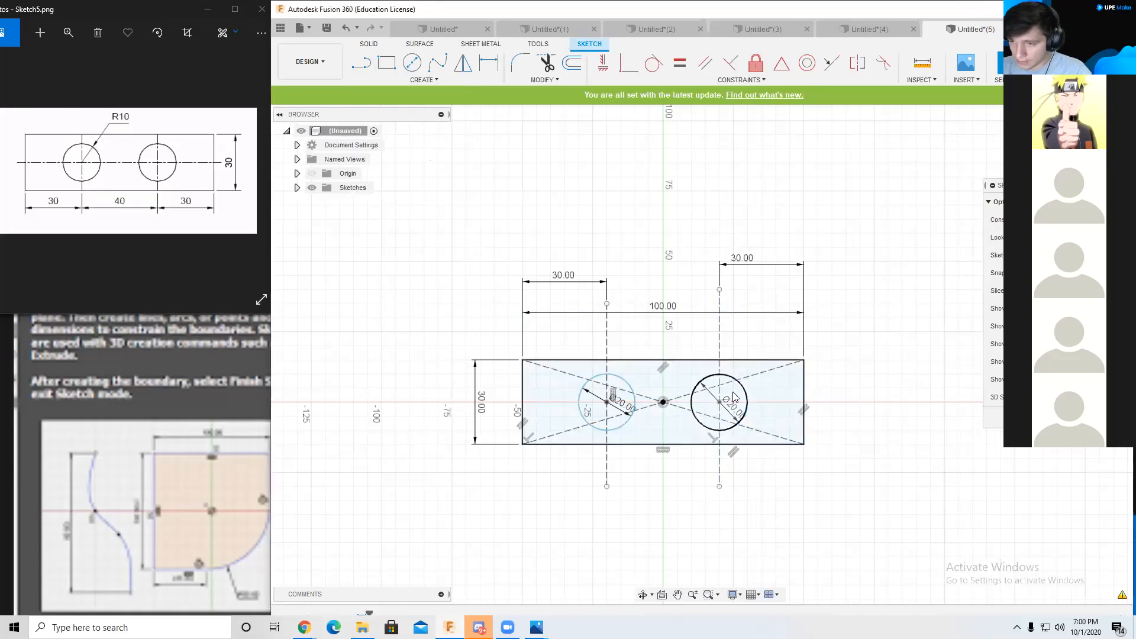
Step: Finish the plate sketch with its two circles and return to solid modelling
mouse_move(869, 383)
shift+middle_down()
mouse_move(910, 367)
mouse_move(865, 388)
shift+middle_up()
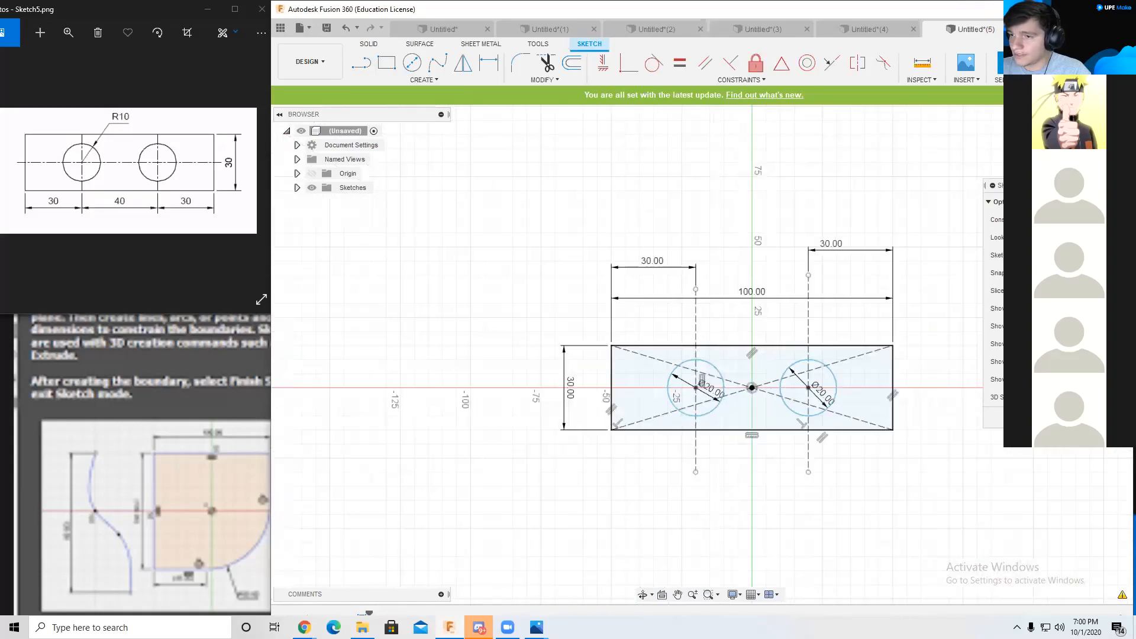
scroll(947, 370, down, 1)
scroll(938, 370, up, 2)
scroll(934, 368, down, 2)
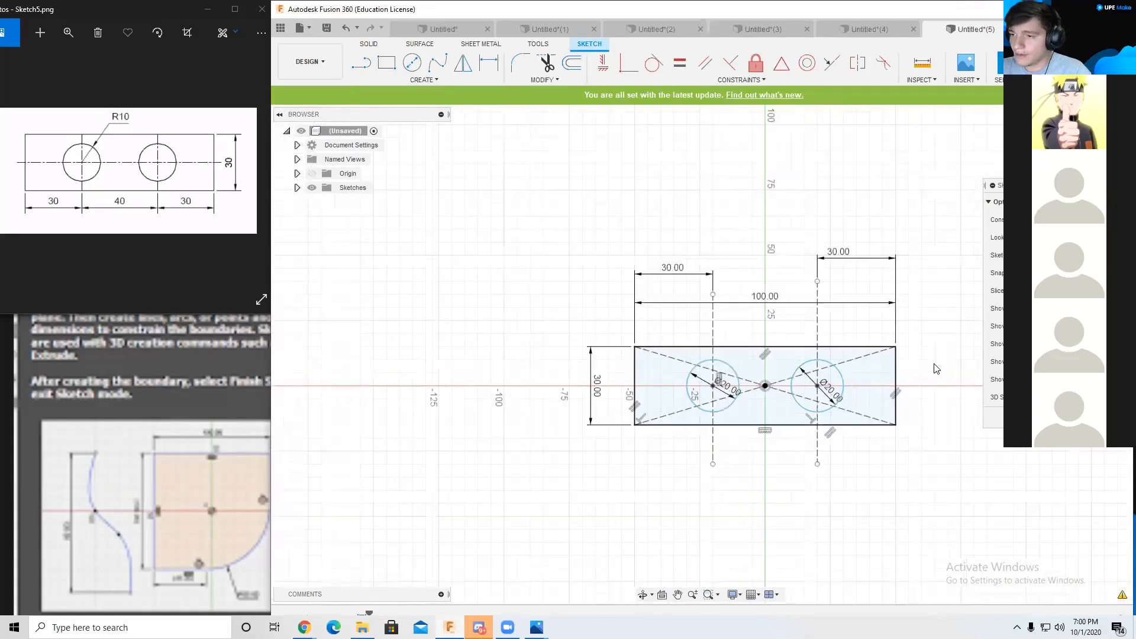
middle_drag(935, 368, 850, 348)
click(442, 79)
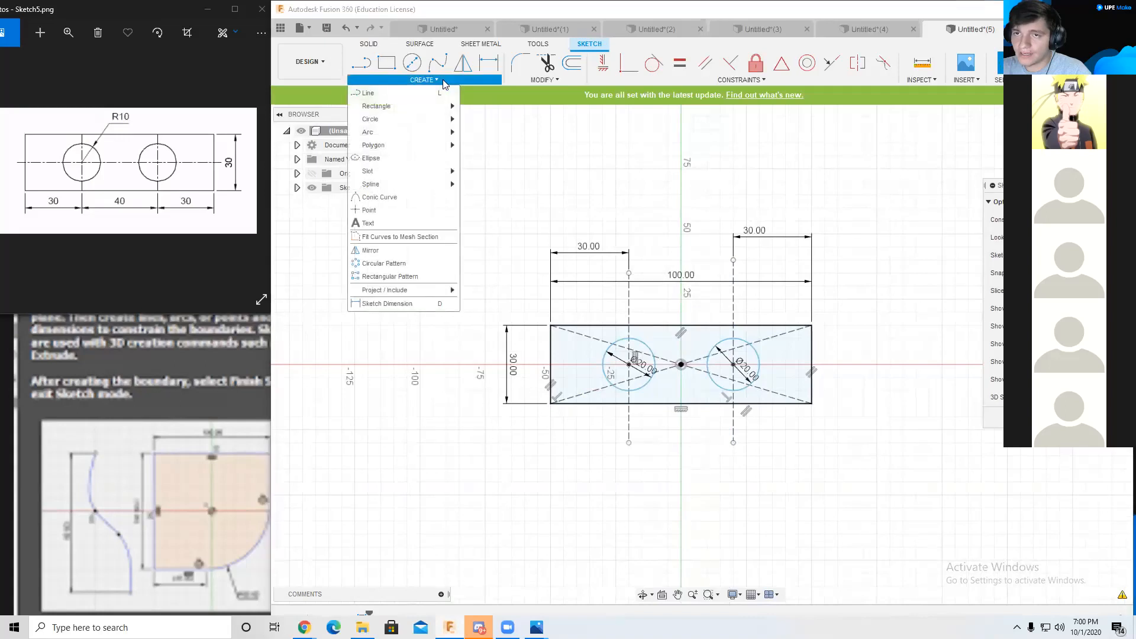
click(443, 81)
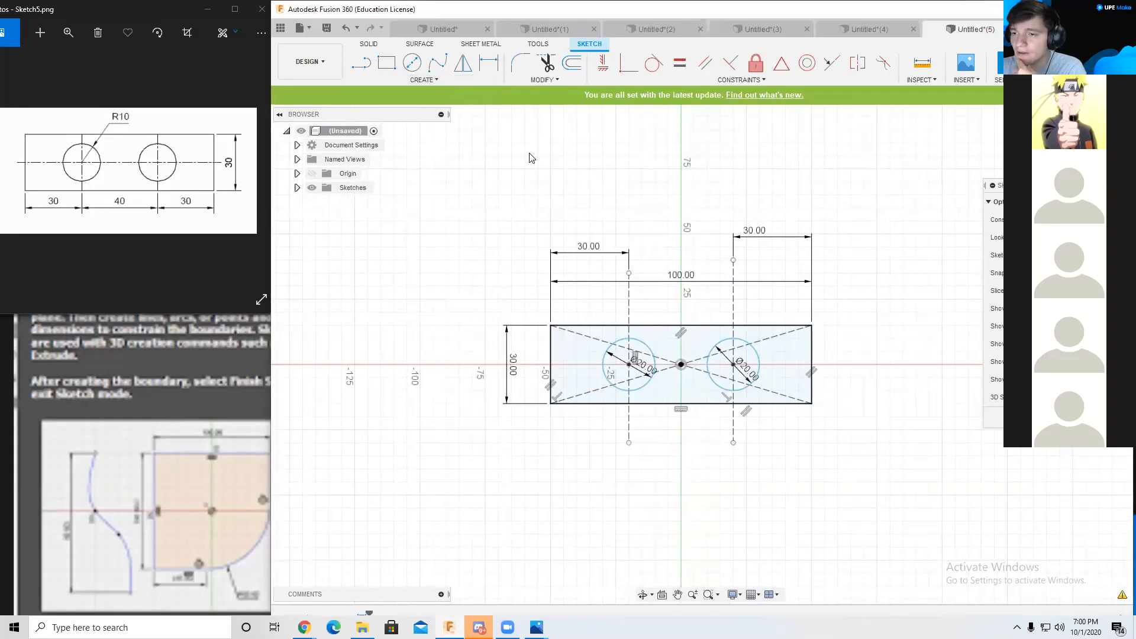
click(1078, 417)
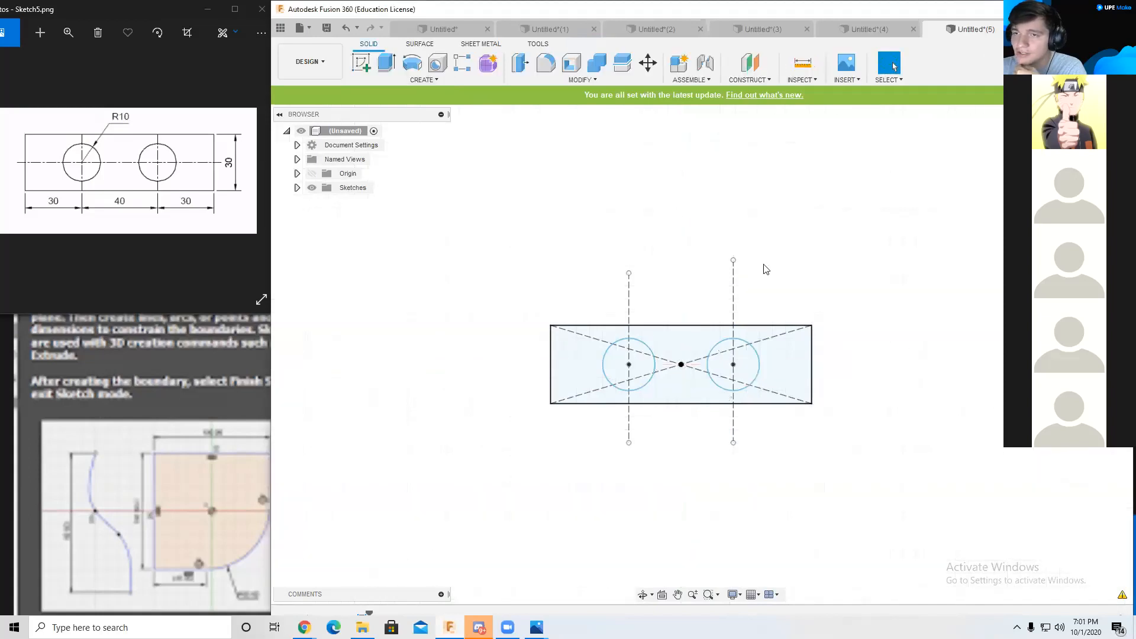
Step: Create a construction plane offset 70 mm above the plate profile
click(747, 80)
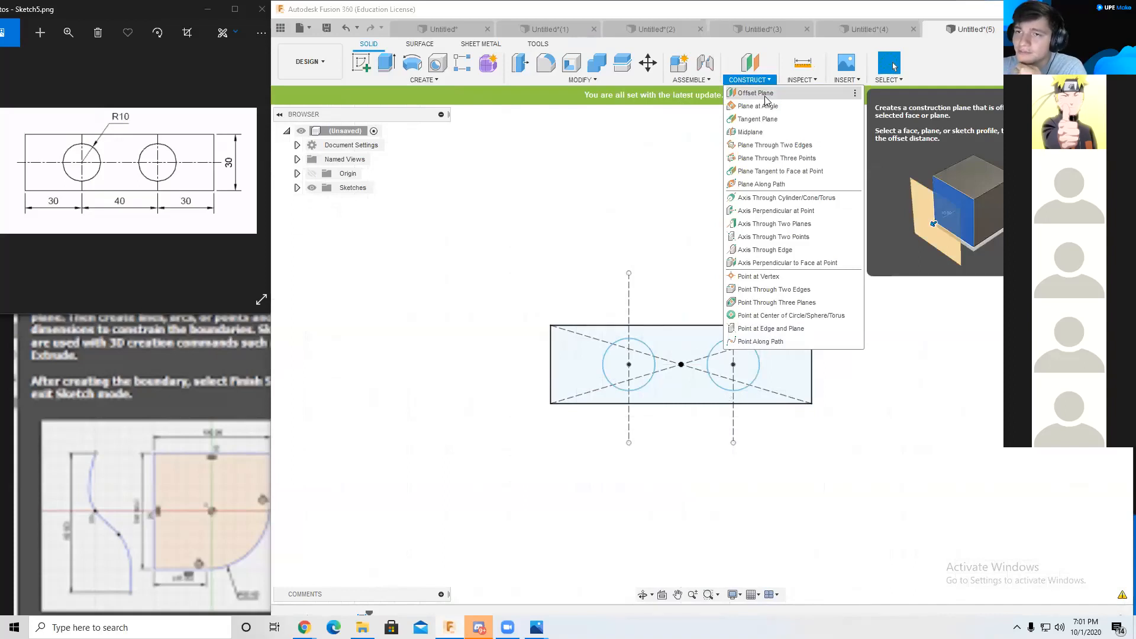
click(432, 80)
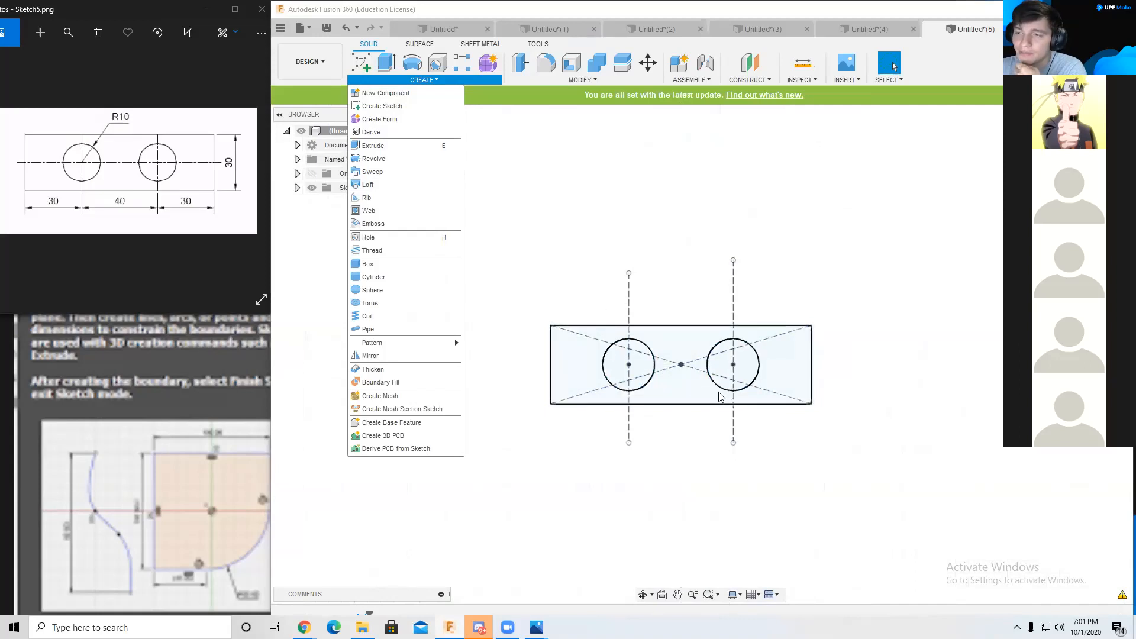
click(742, 81)
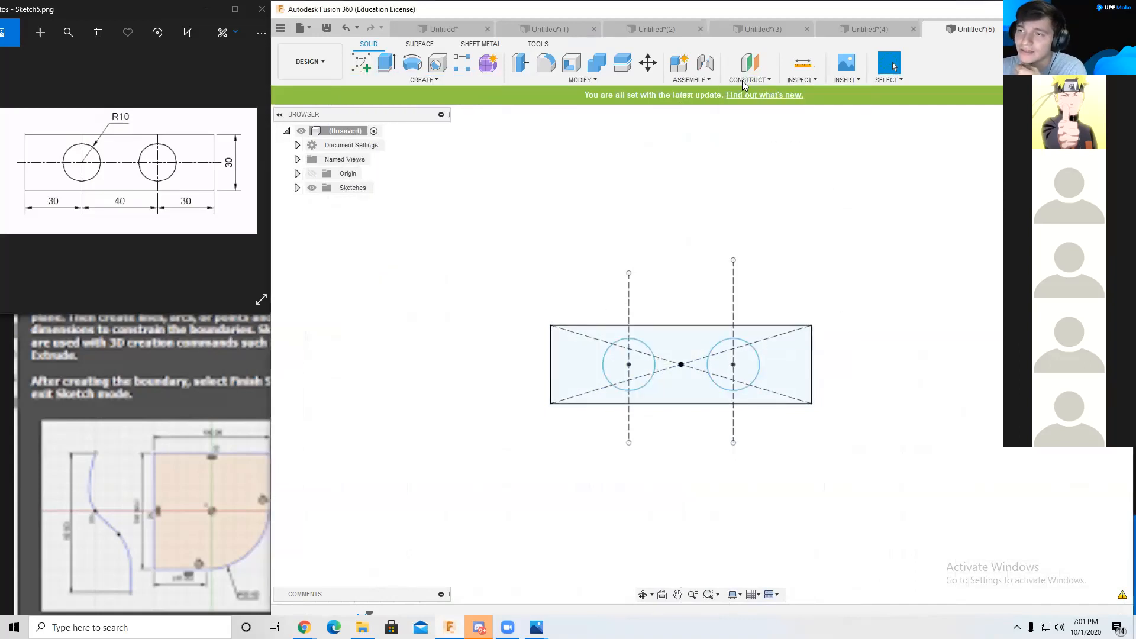
click(750, 80)
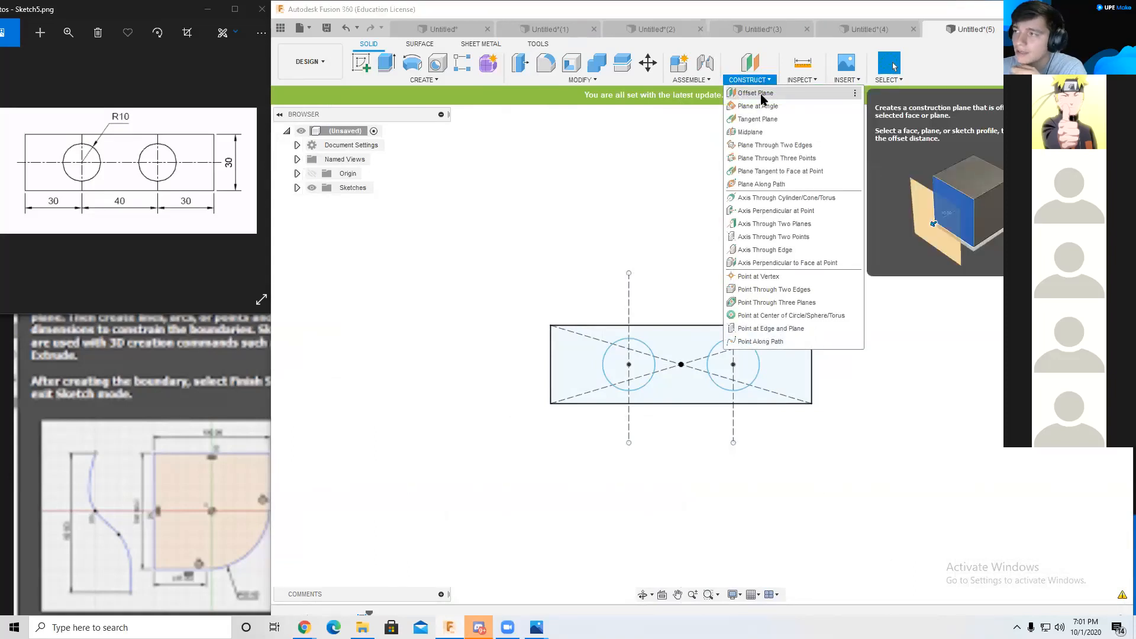
click(761, 94)
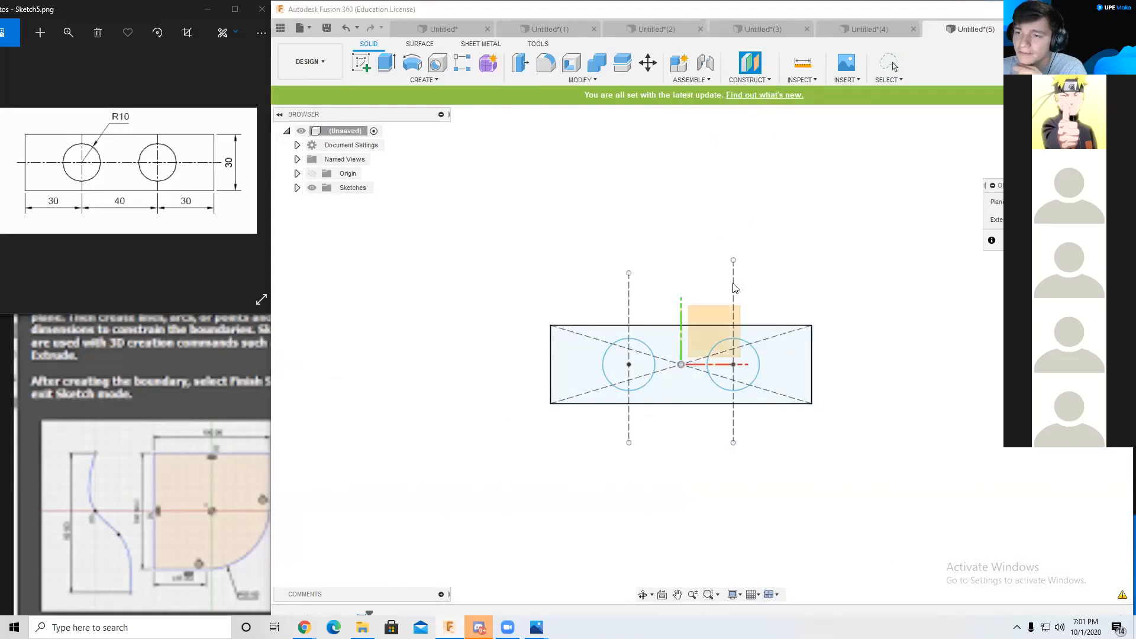
click(793, 376)
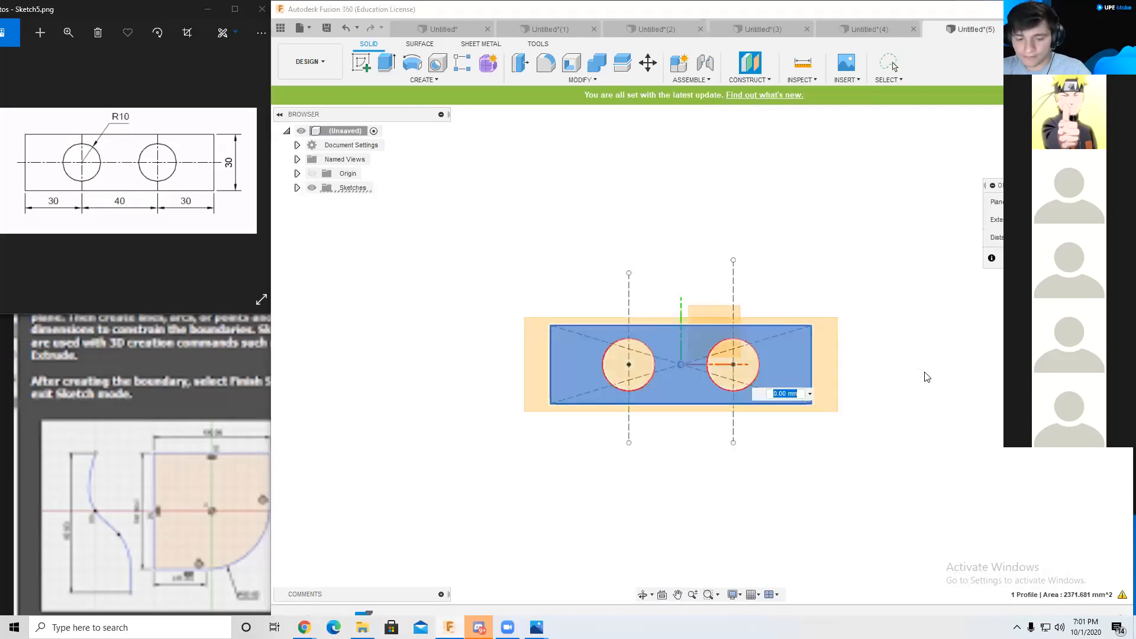
shift+middle_drag(921, 375, 921, 312)
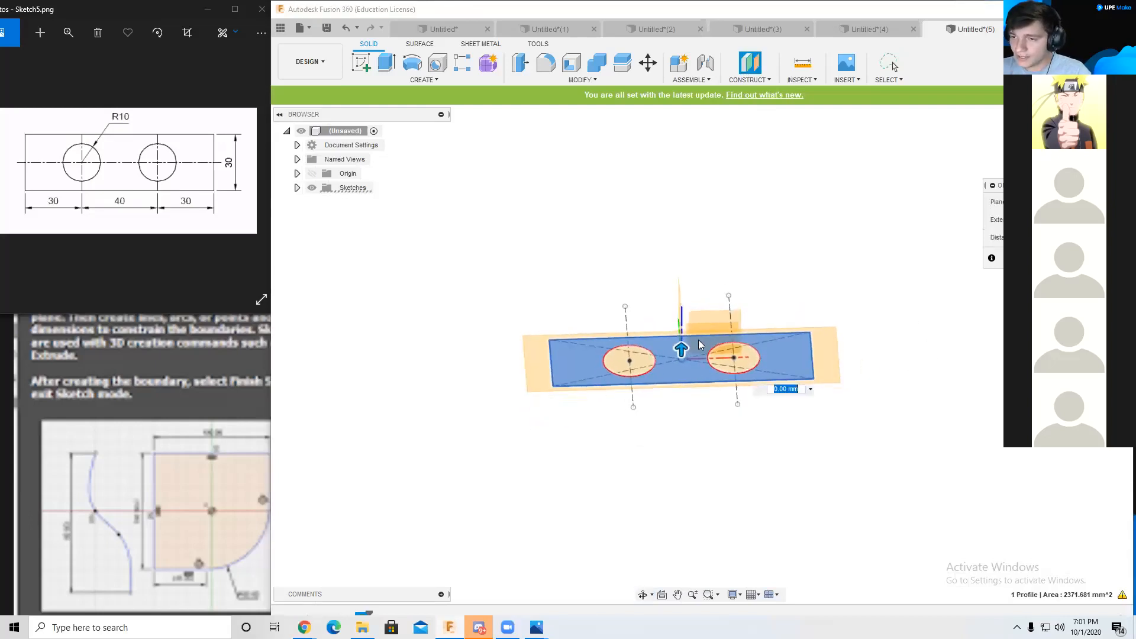
drag(681, 348, 684, 201)
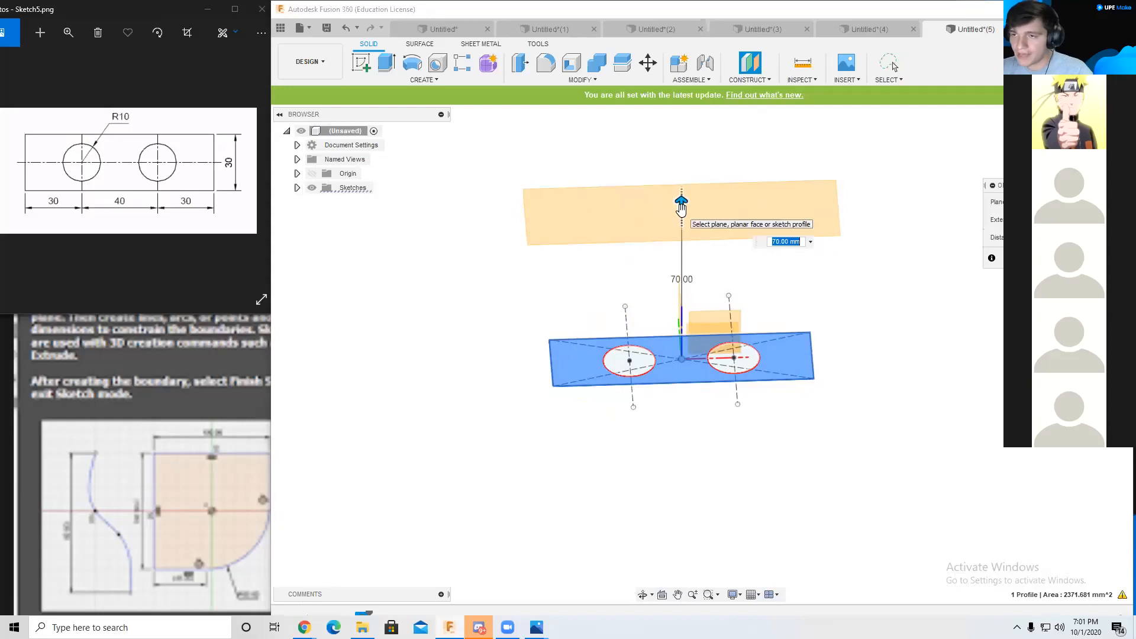
click(431, 78)
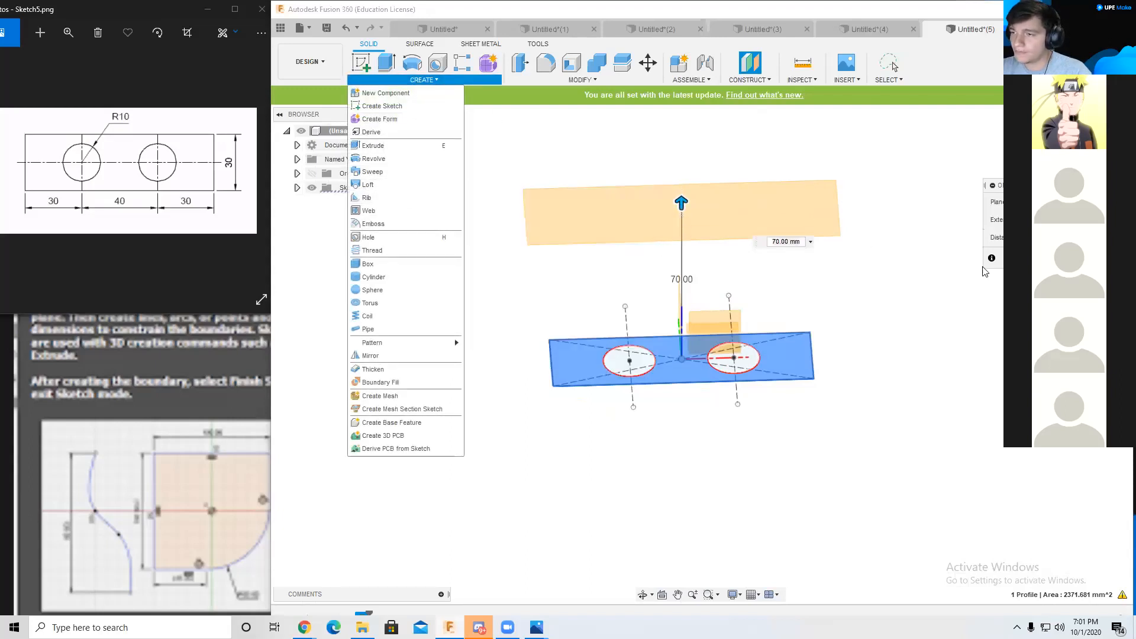
key(Escape)
key(Escape)
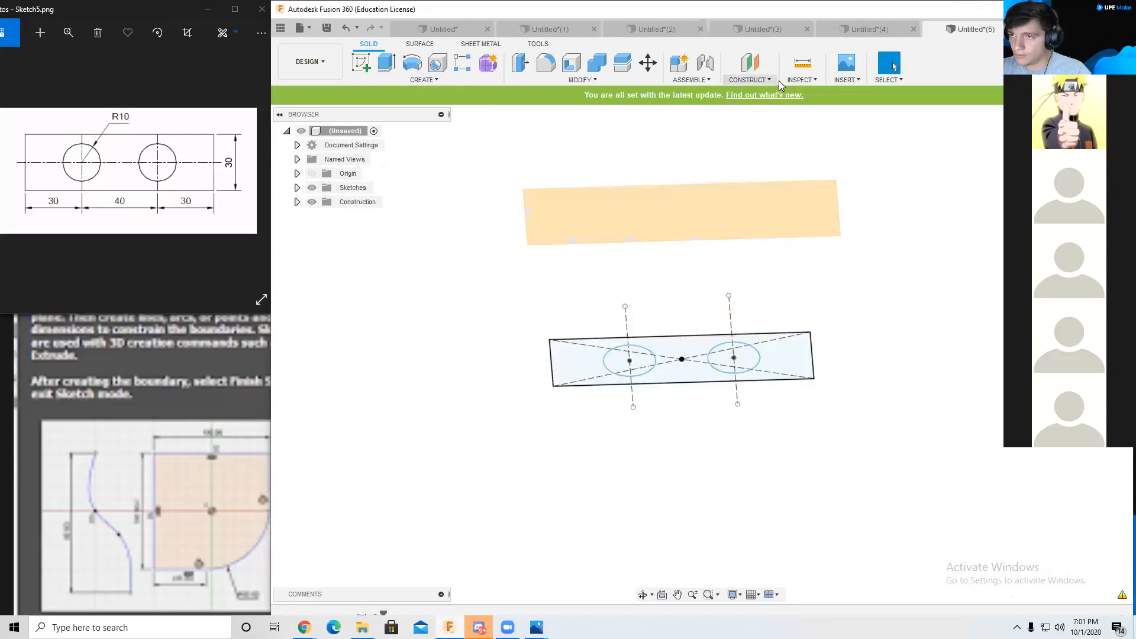
Step: Sketch a 70 x 20 mm center rectangle on the offset plane, centered on the origin
click(750, 79)
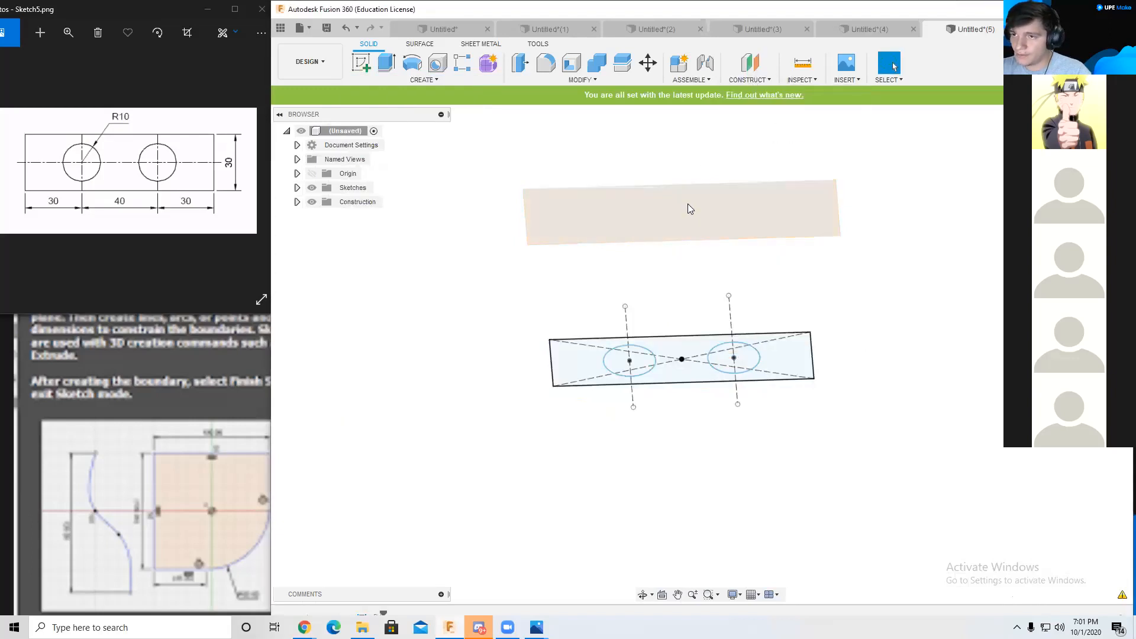
click(361, 63)
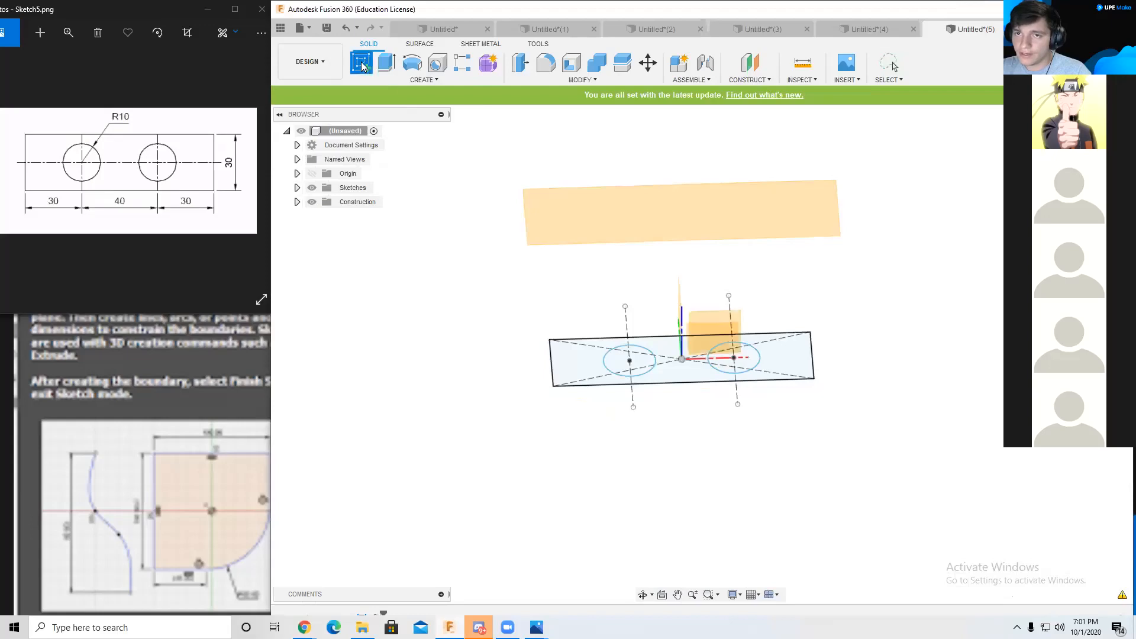
click(584, 206)
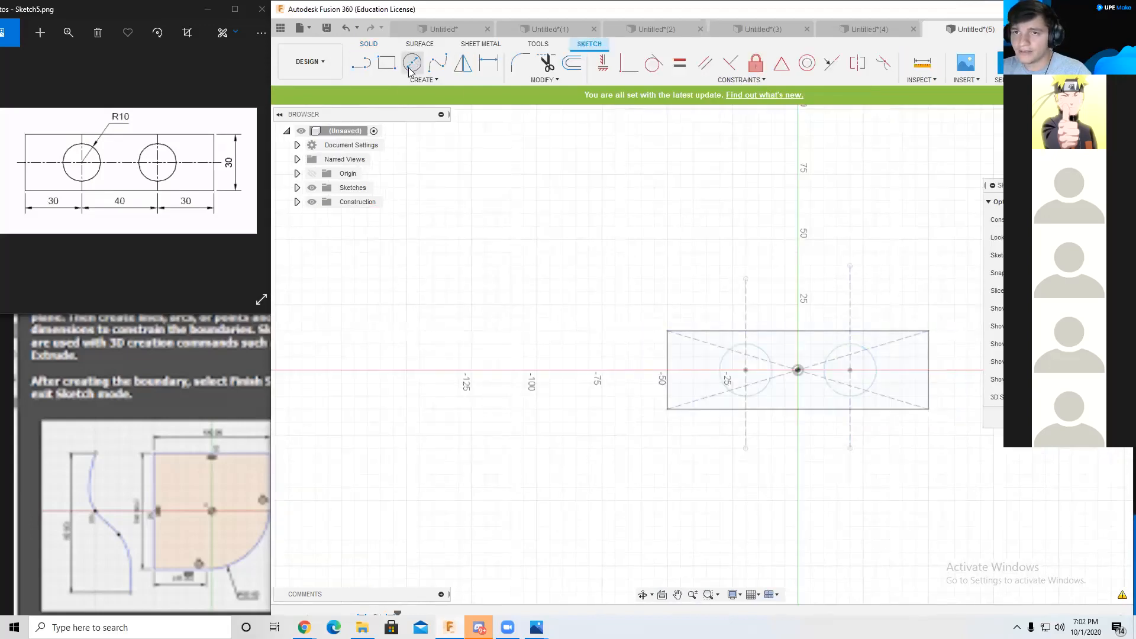
click(387, 63)
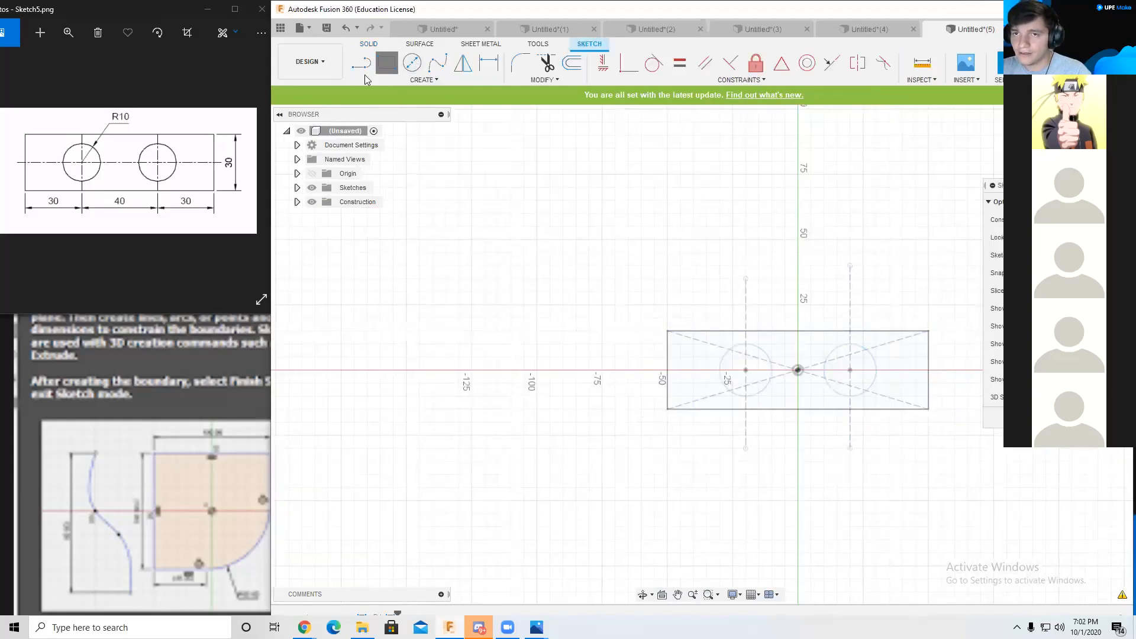
click(408, 79)
mouse_move(408, 106)
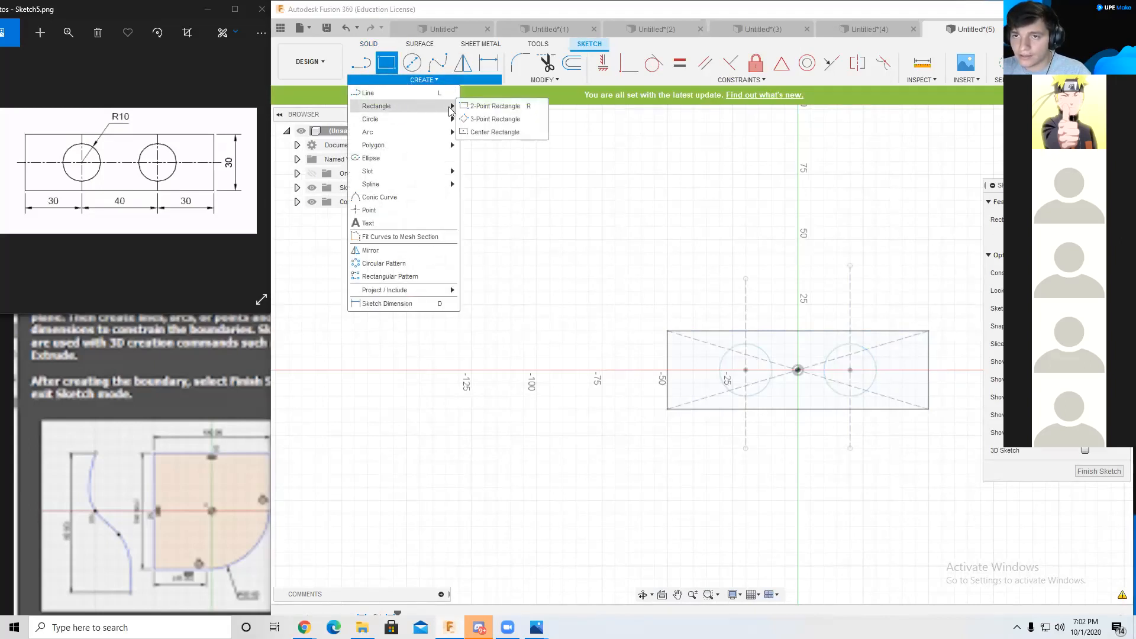
click(500, 133)
click(798, 370)
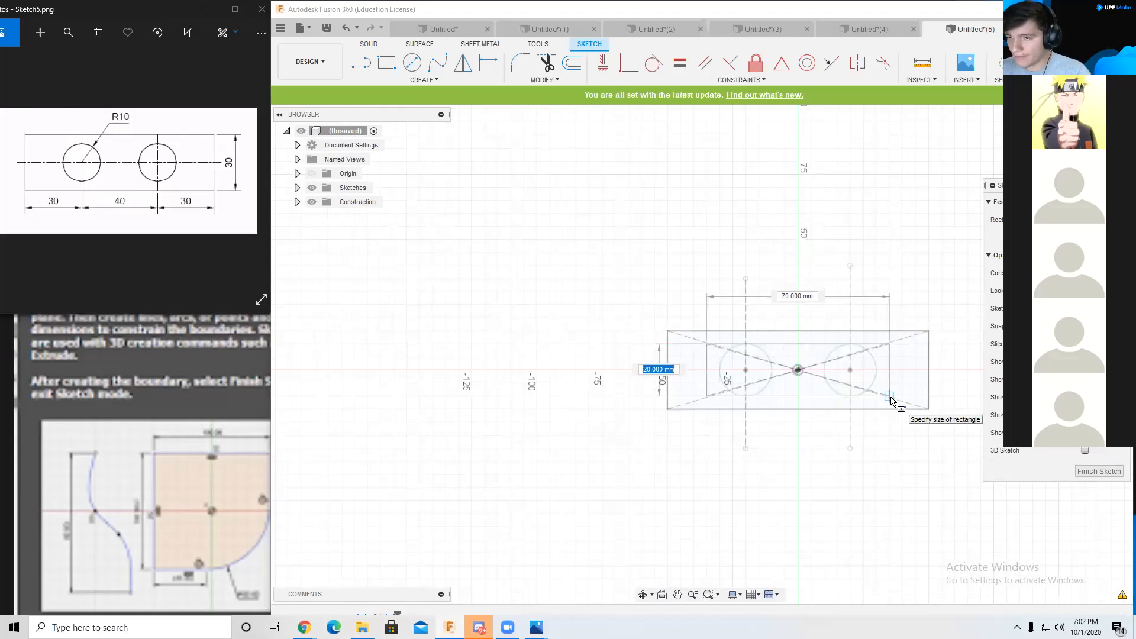
text(20)
key(Tab)
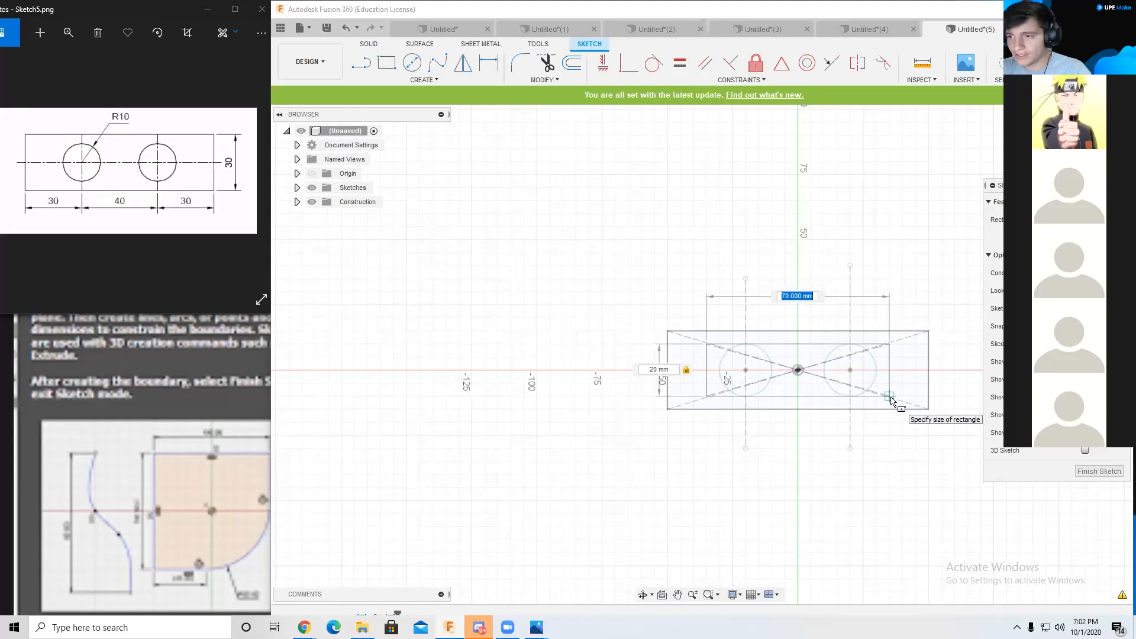
key(Return)
Step: Finish the rectangle sketch on the offset plane
mouse_move(951, 428)
middle_down()
mouse_move(730, 404)
mouse_move(791, 355)
mouse_move(794, 329)
middle_up()
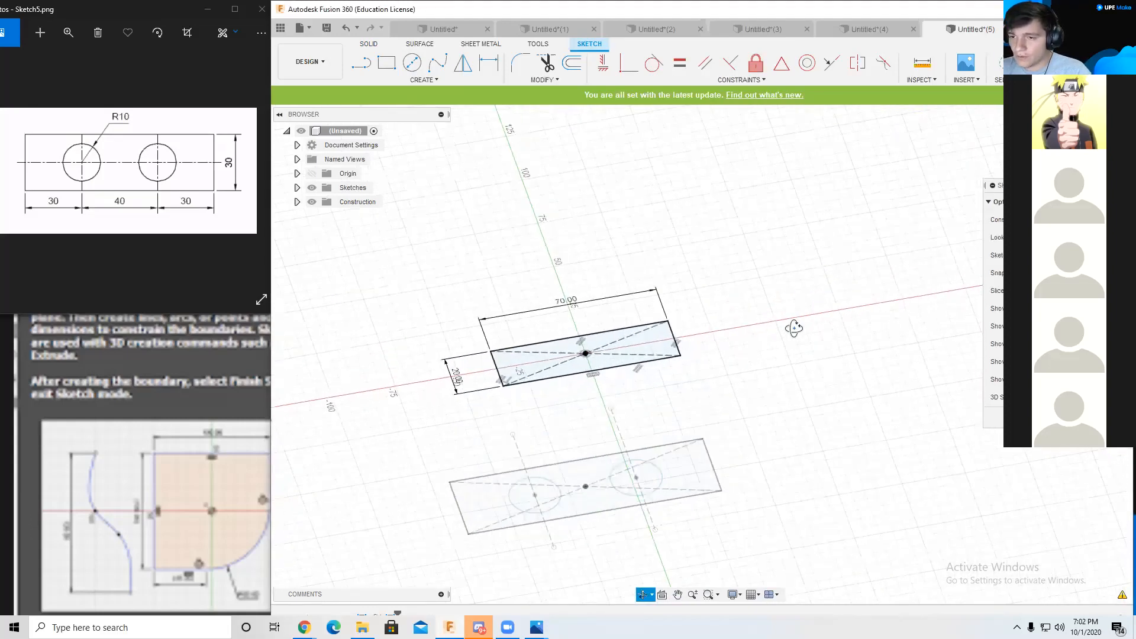
mouse_move(767, 395)
shift+middle_down()
mouse_move(802, 294)
mouse_move(858, 322)
mouse_move(861, 310)
mouse_move(836, 371)
shift+middle_up()
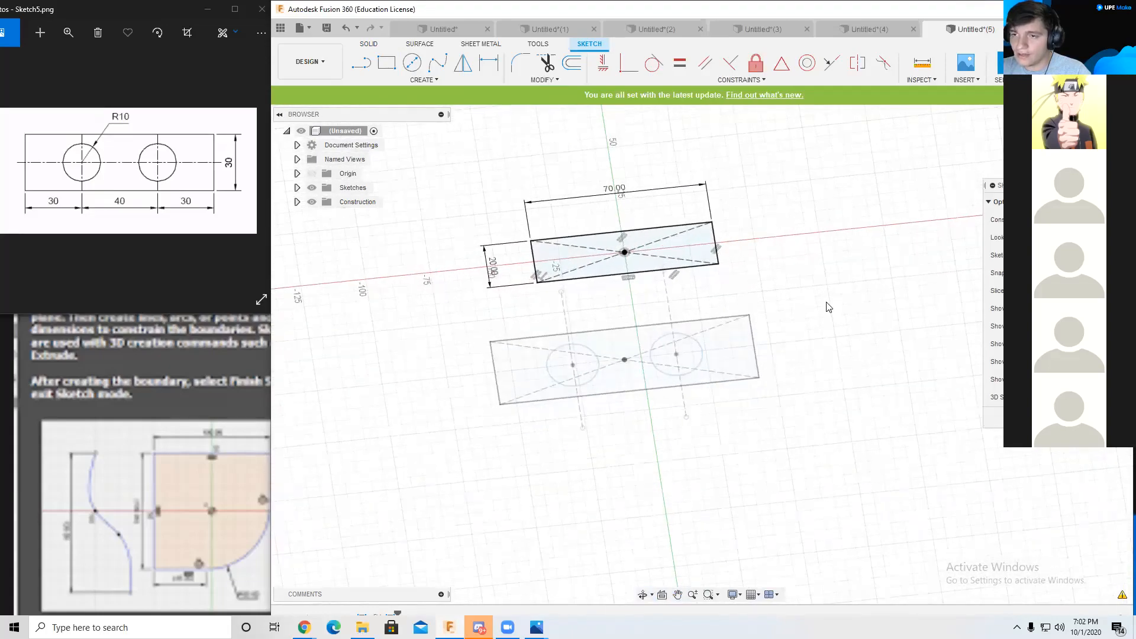
click(424, 80)
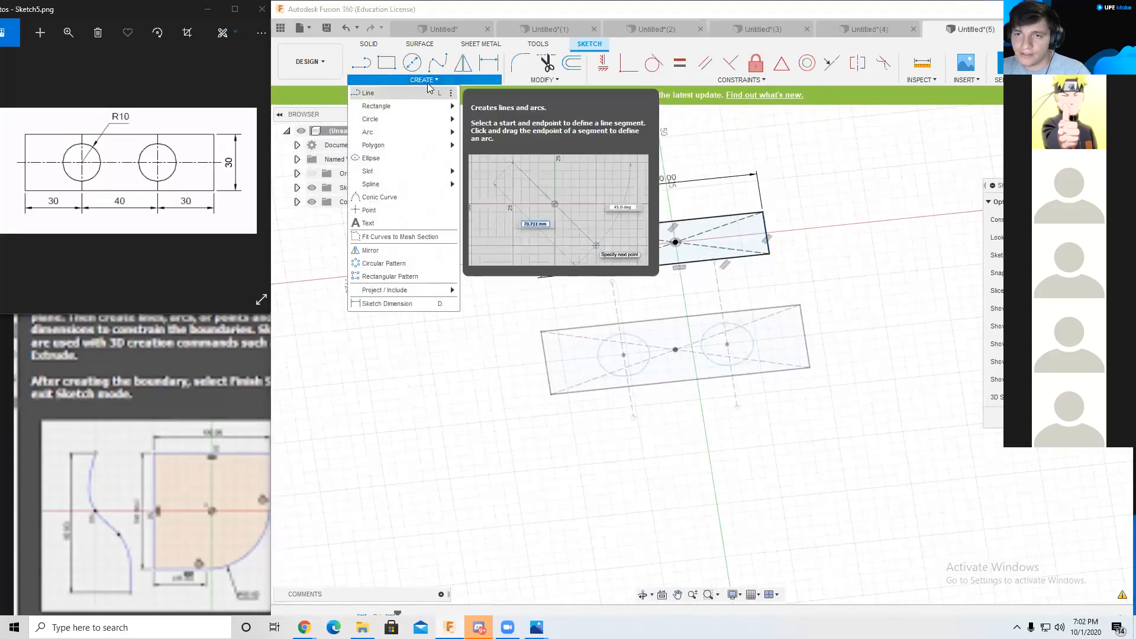
click(784, 197)
click(1050, 62)
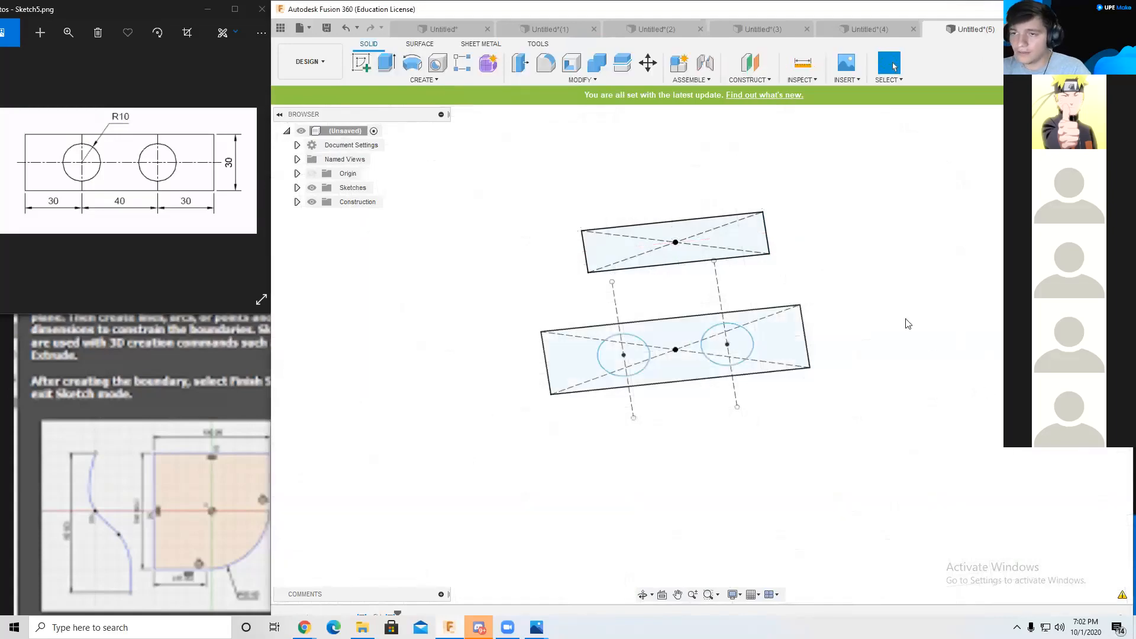
Step: Loft a new body from the 70 x 20 mm rectangle to the plate profile around the two circles
click(424, 80)
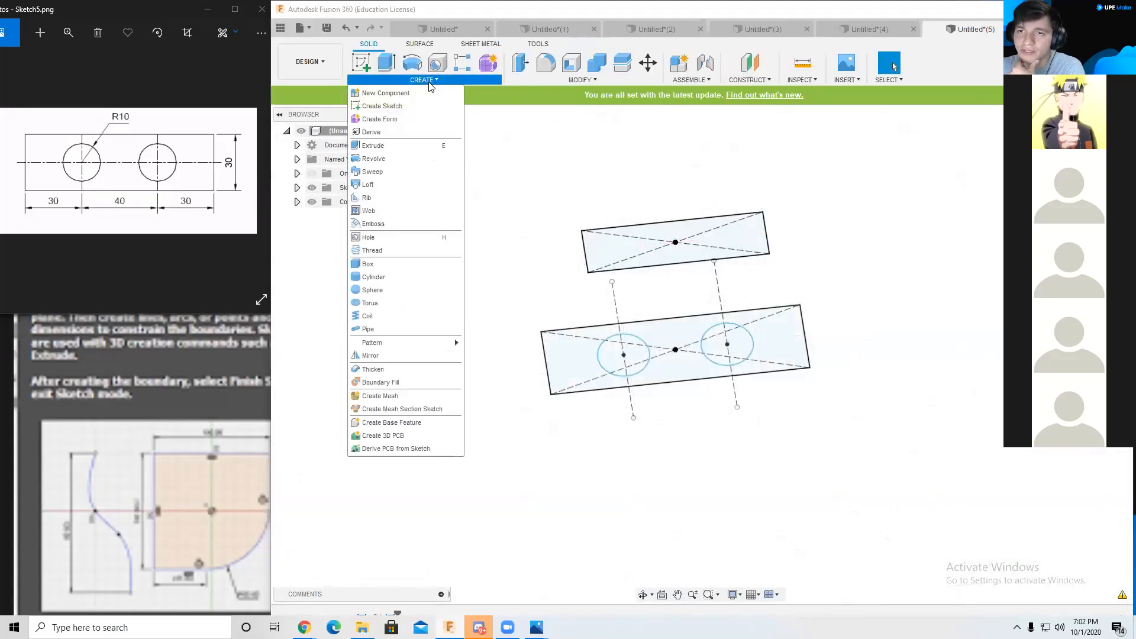
click(368, 185)
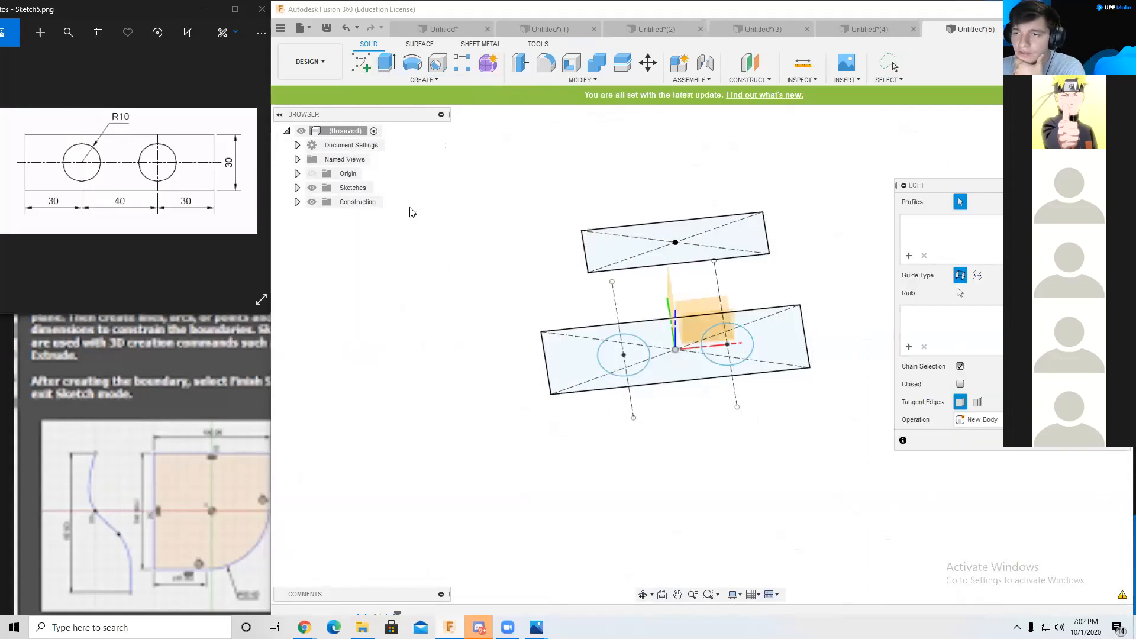
click(603, 240)
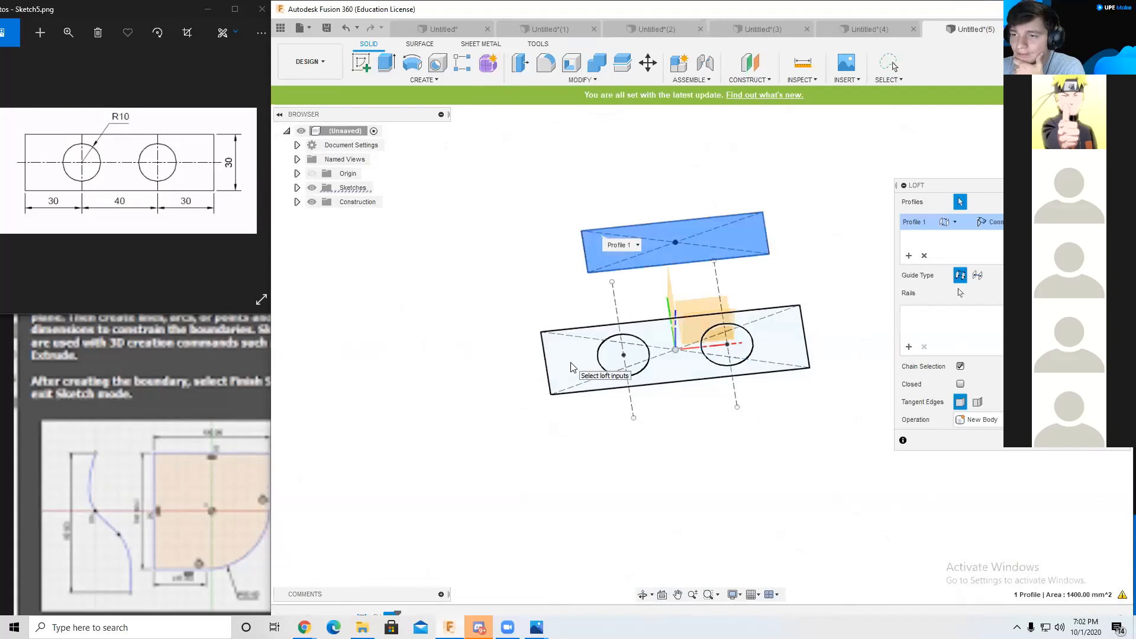
click(571, 367)
shift+middle_drag(874, 353, 817, 311)
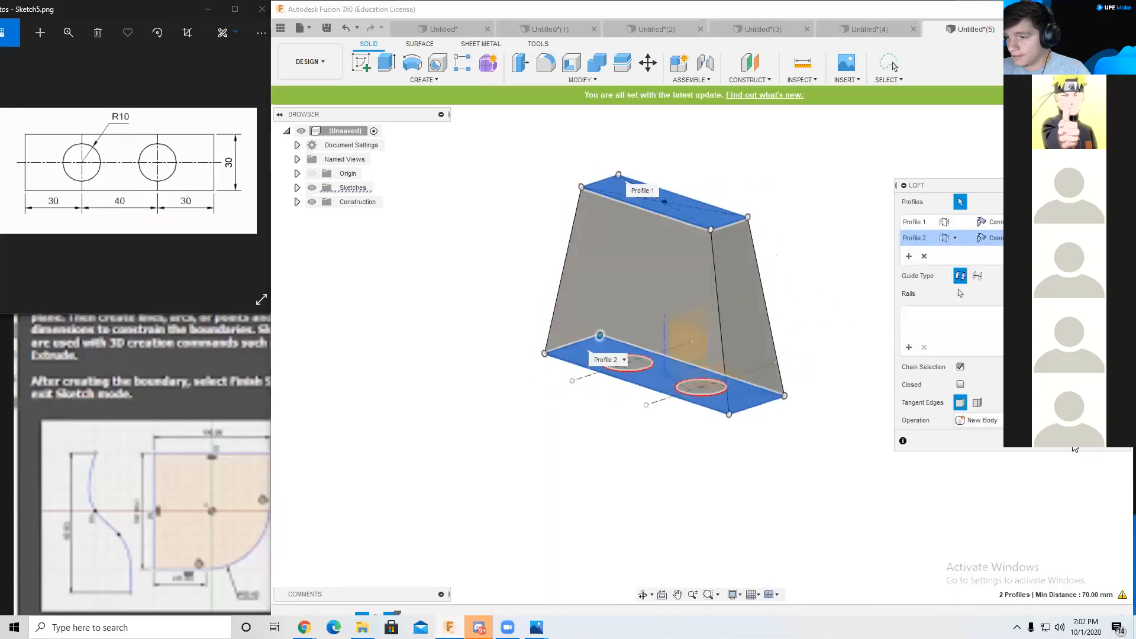
key(Return)
Step: Expand the sketches in the browser and make Sketch1 visible again on the lofted body
shift+middle_drag(958, 400, 929, 358)
click(297, 202)
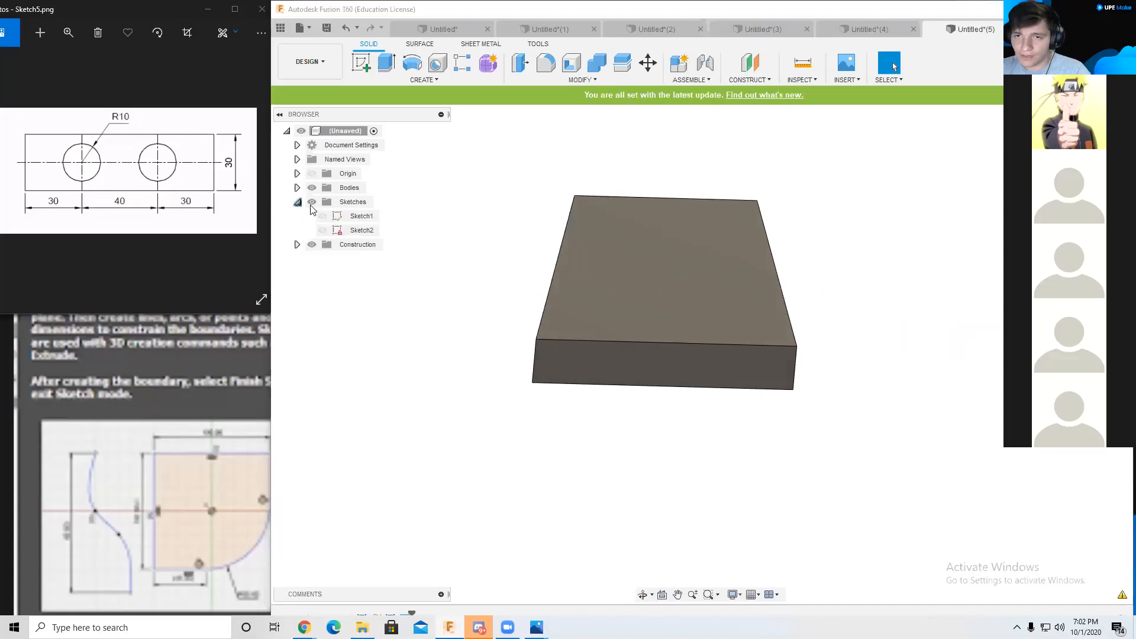
click(322, 216)
click(325, 219)
click(324, 219)
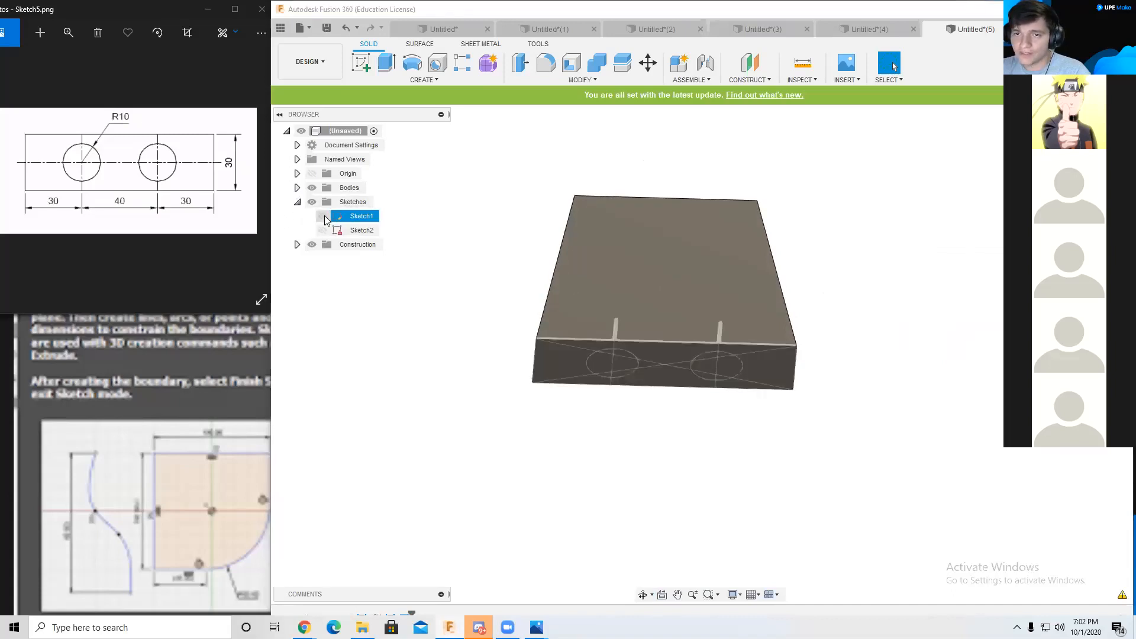
click(325, 219)
click(324, 219)
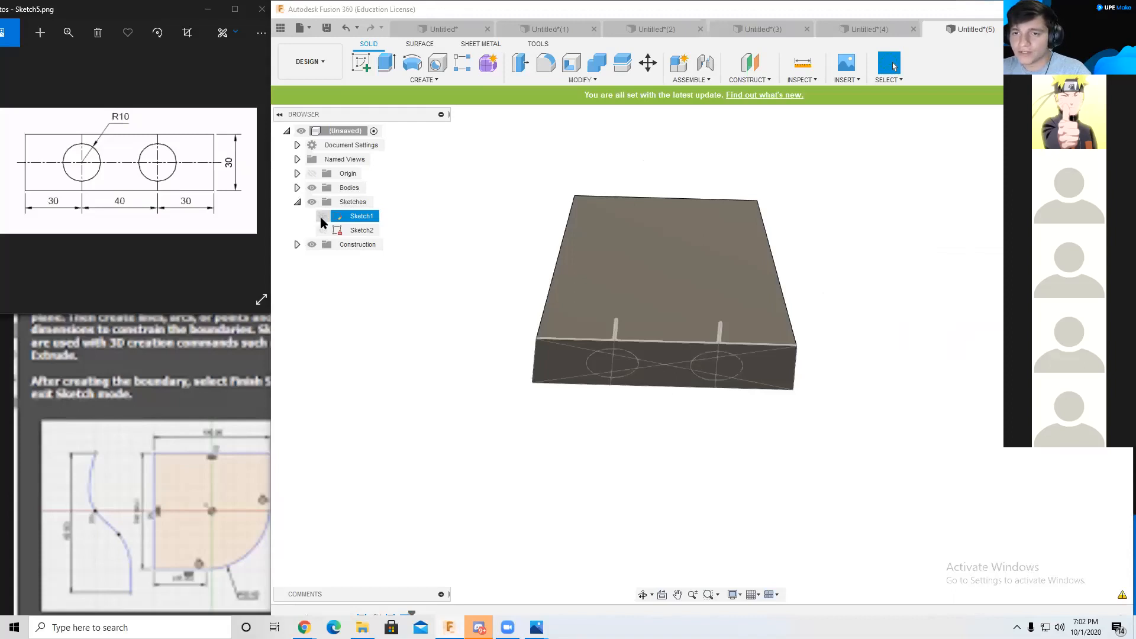
click(321, 217)
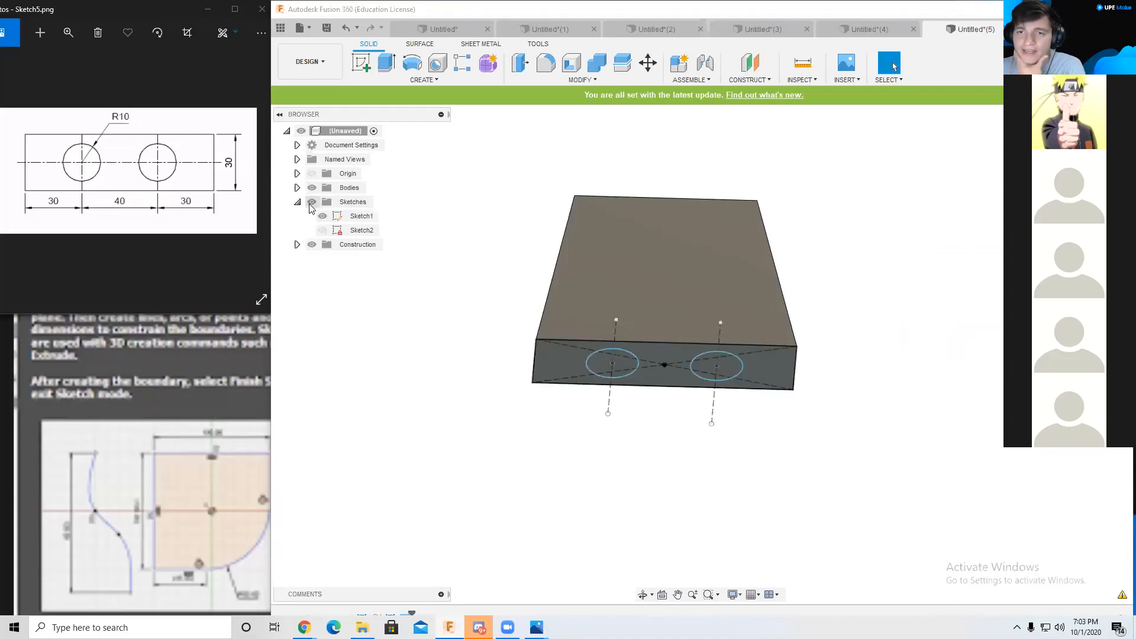
click(361, 217)
click(322, 216)
click(322, 217)
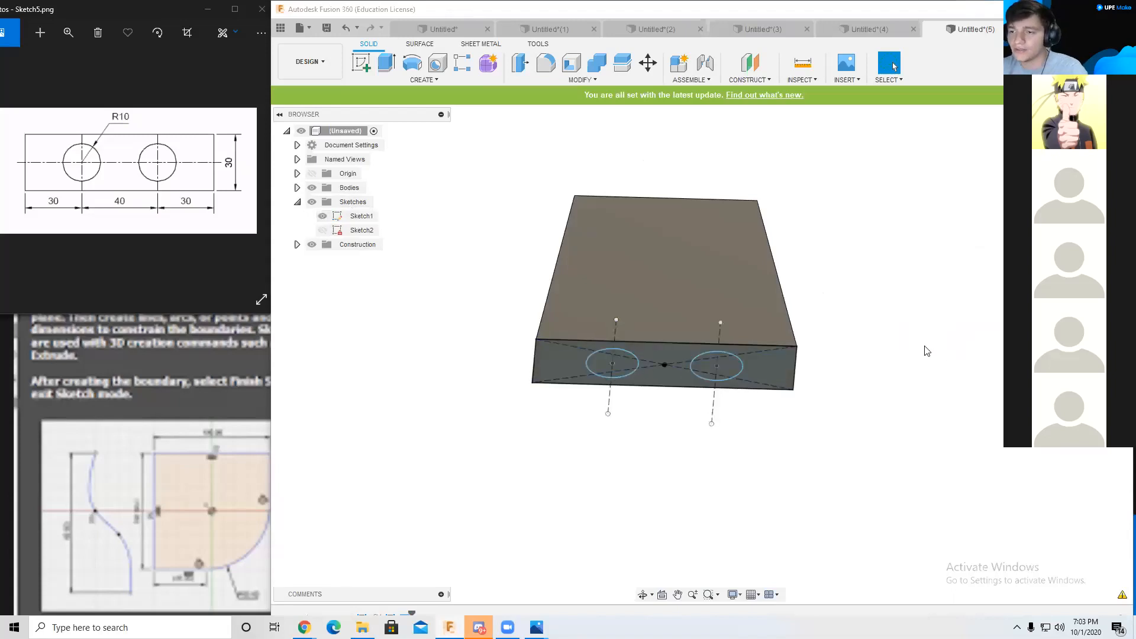
Step: Start an Extrude with both circle profiles on the lofted body's large end face selected
middle_drag(924, 341, 693, 203)
key(e)
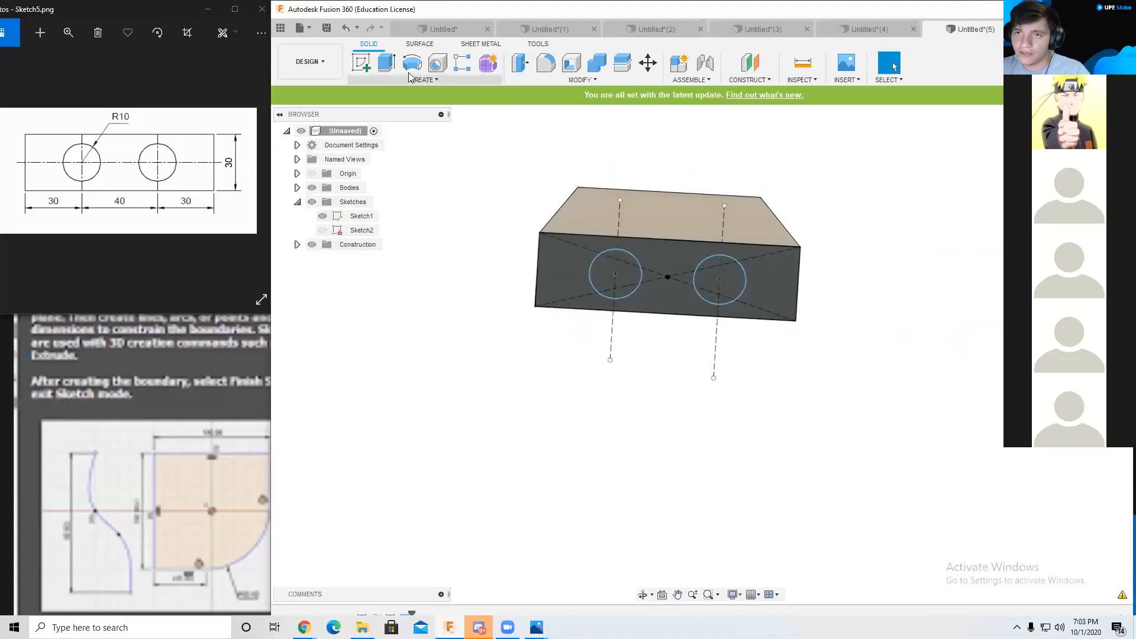
click(619, 261)
click(714, 273)
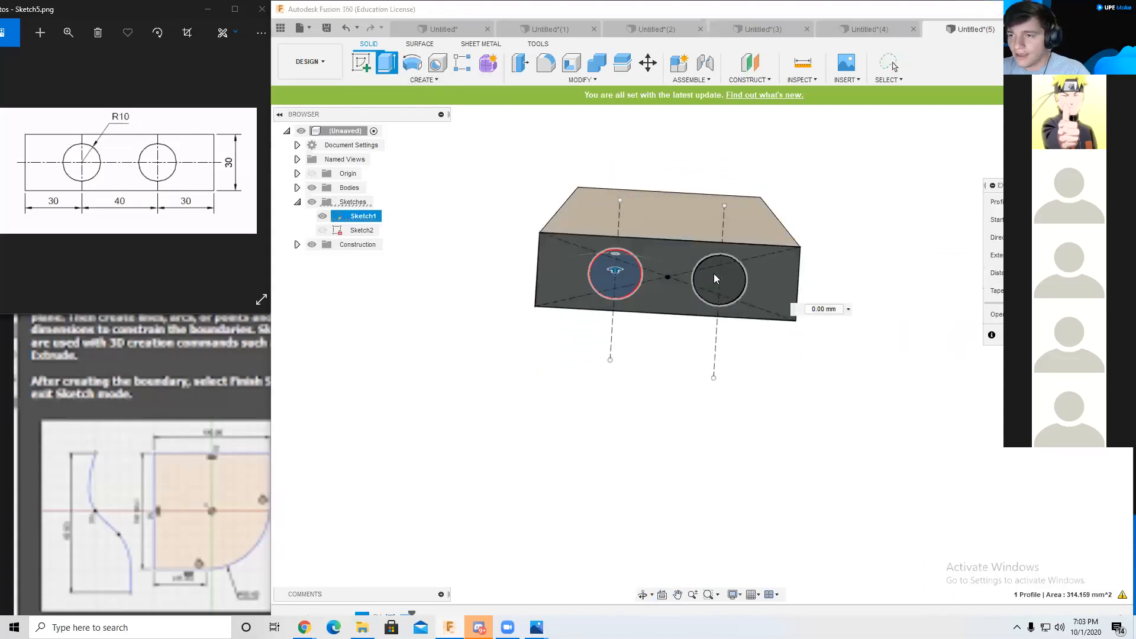
Step: Try to cut the two sketch circles through the lofted body by extruding them past its far face
shift+middle_drag(867, 289, 843, 384)
drag(715, 373, 707, 172)
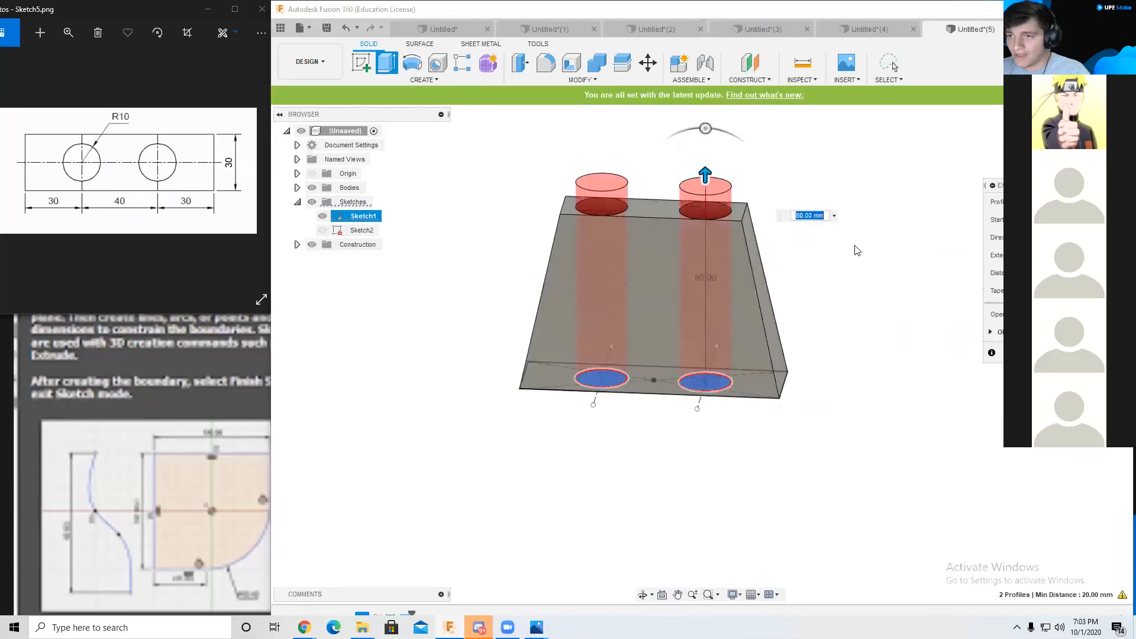
shift+middle_drag(707, 172, 885, 264)
key(Return)
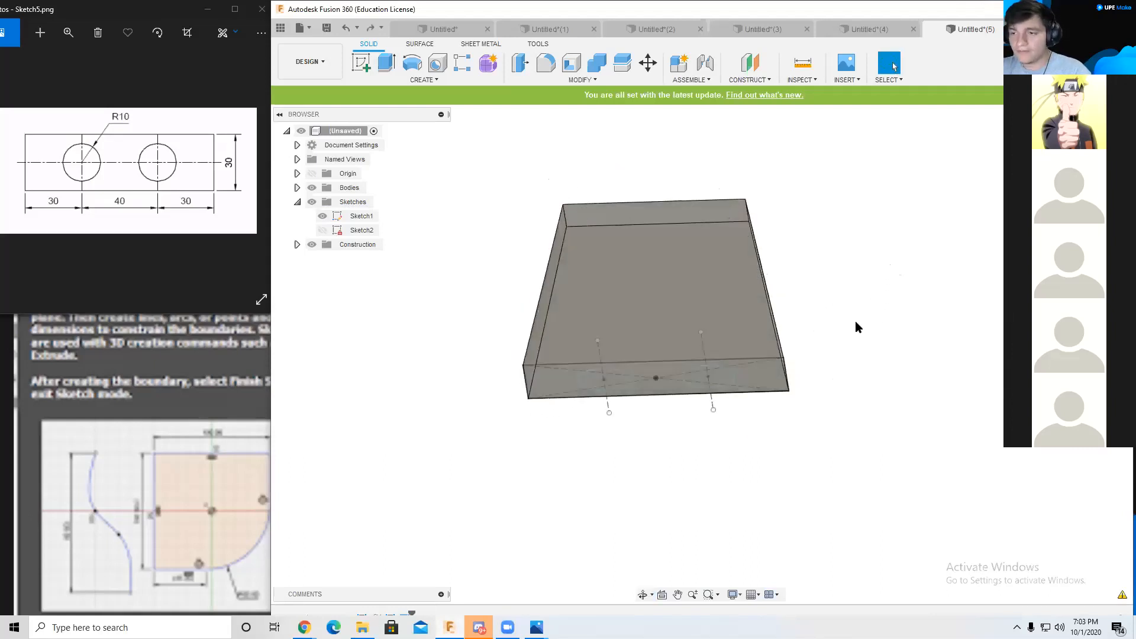
Step: Try extruding the two sketch circles 85 mm through the lofted body, and undo that extrusion
shift+middle_drag(884, 362, 846, 331)
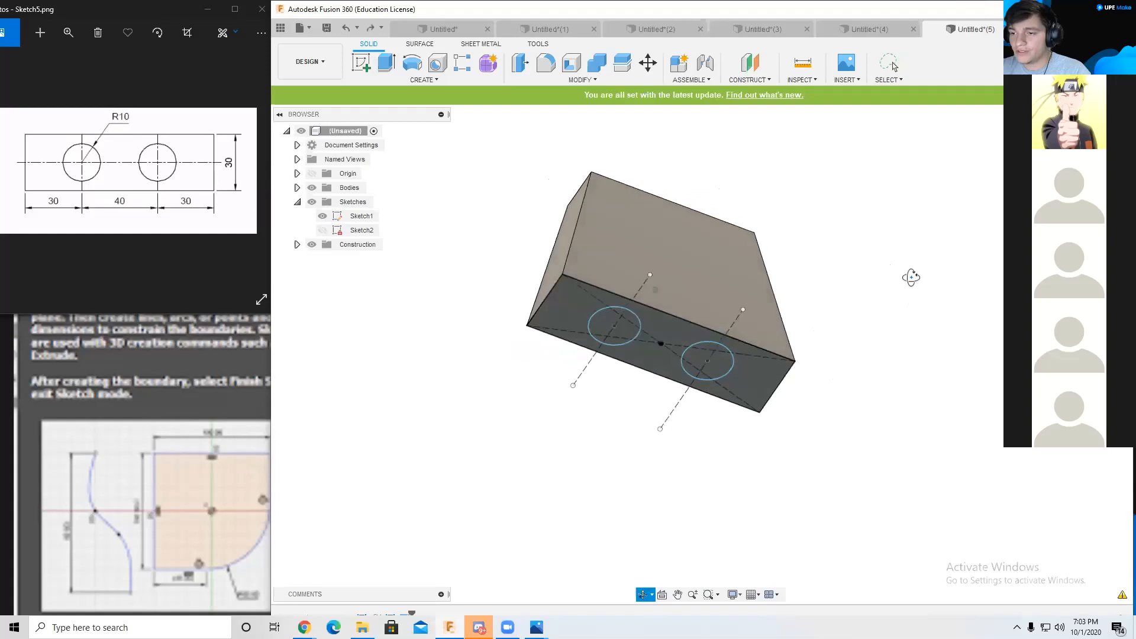
click(386, 62)
click(609, 339)
click(709, 362)
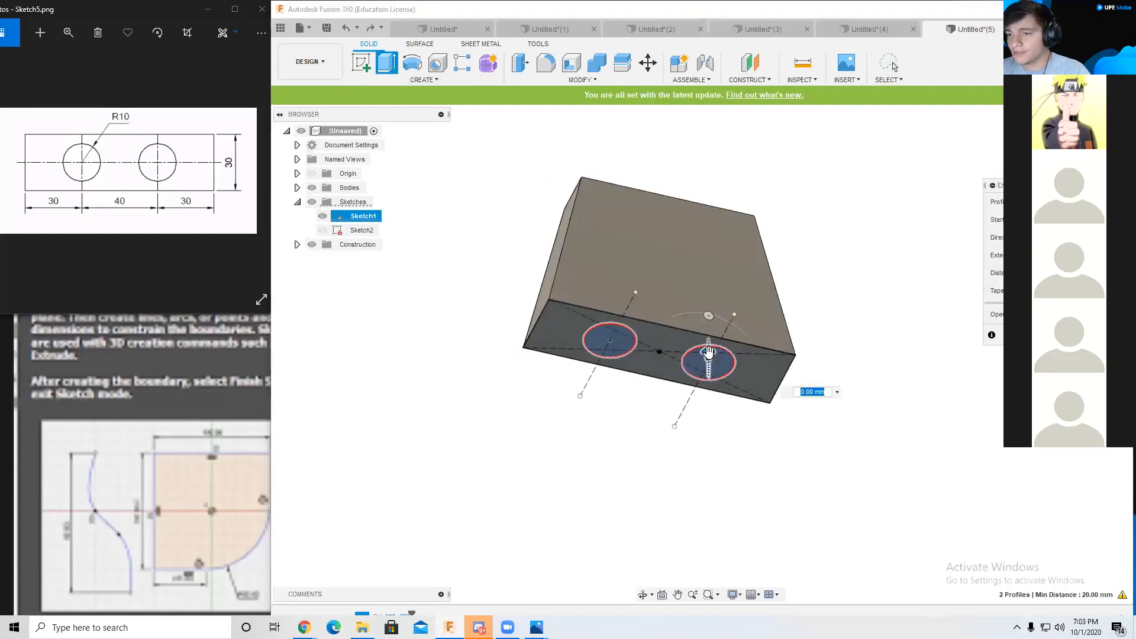
drag(708, 354, 723, 184)
shift+middle_drag(862, 256, 703, 325)
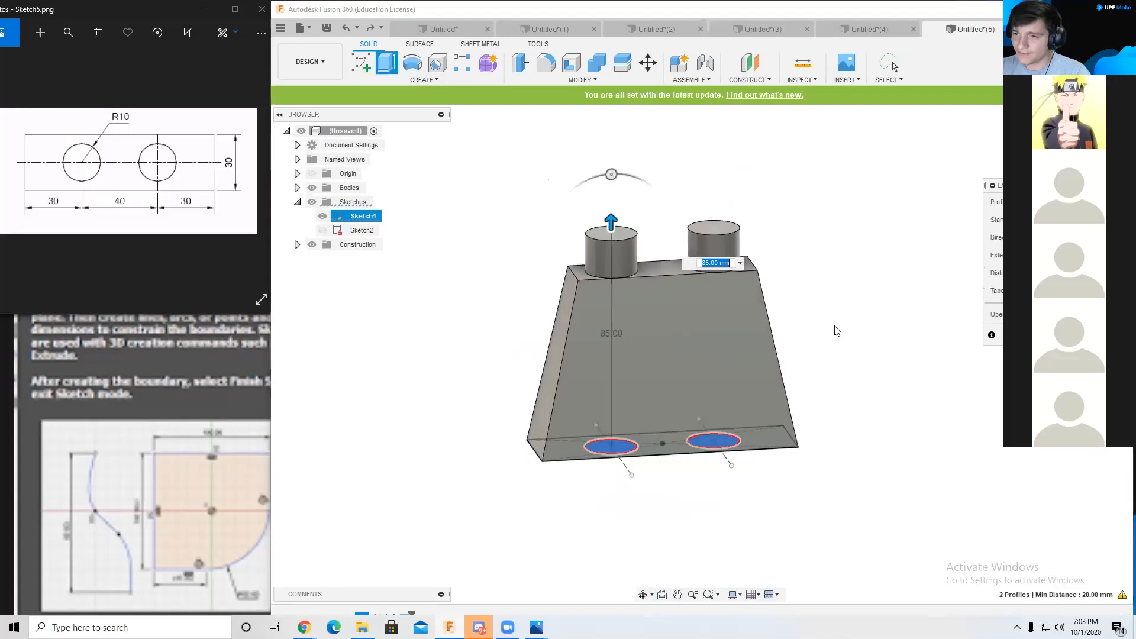
middle_drag(838, 326, 796, 310)
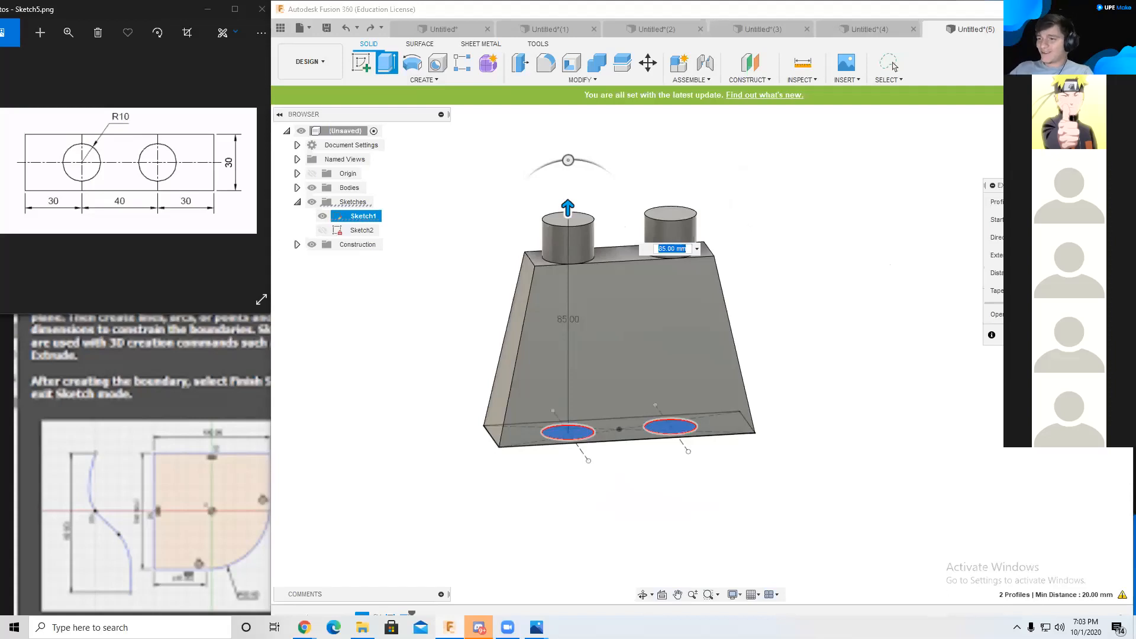
key(Escape)
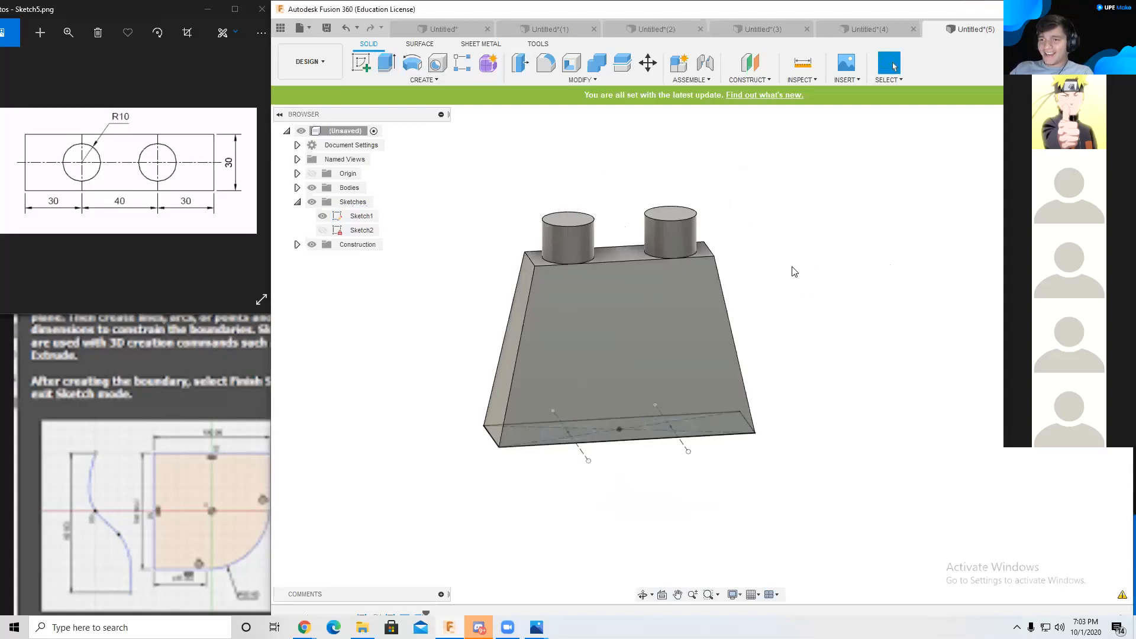
mouse_move(823, 382)
shift+middle_down()
mouse_move(832, 337)
mouse_move(828, 383)
shift+middle_up()
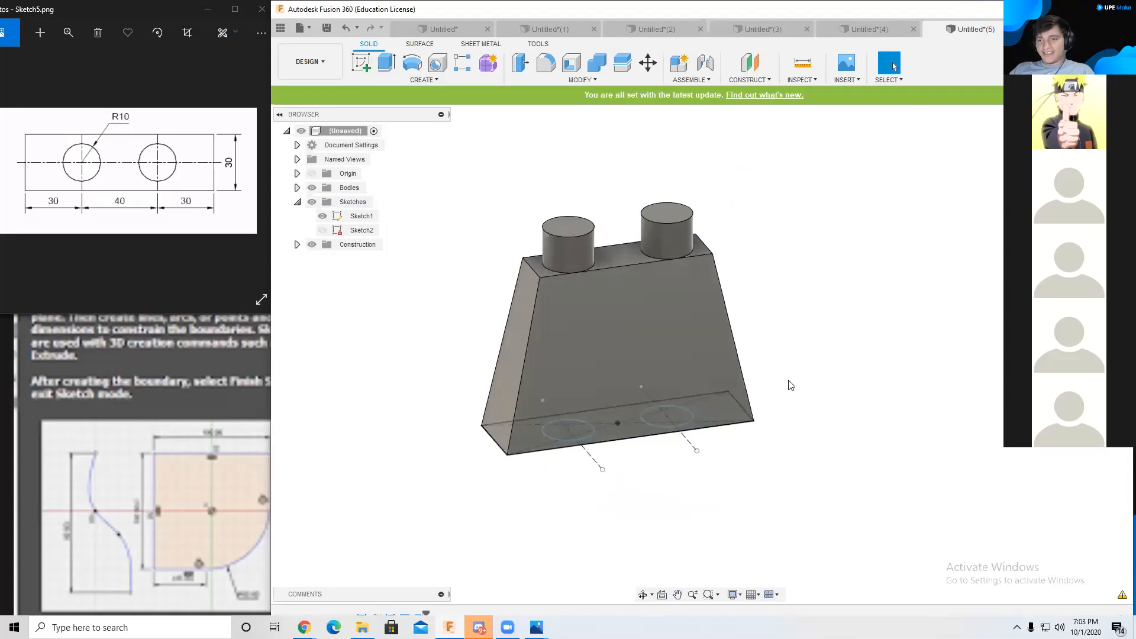
key(ctrl+z)
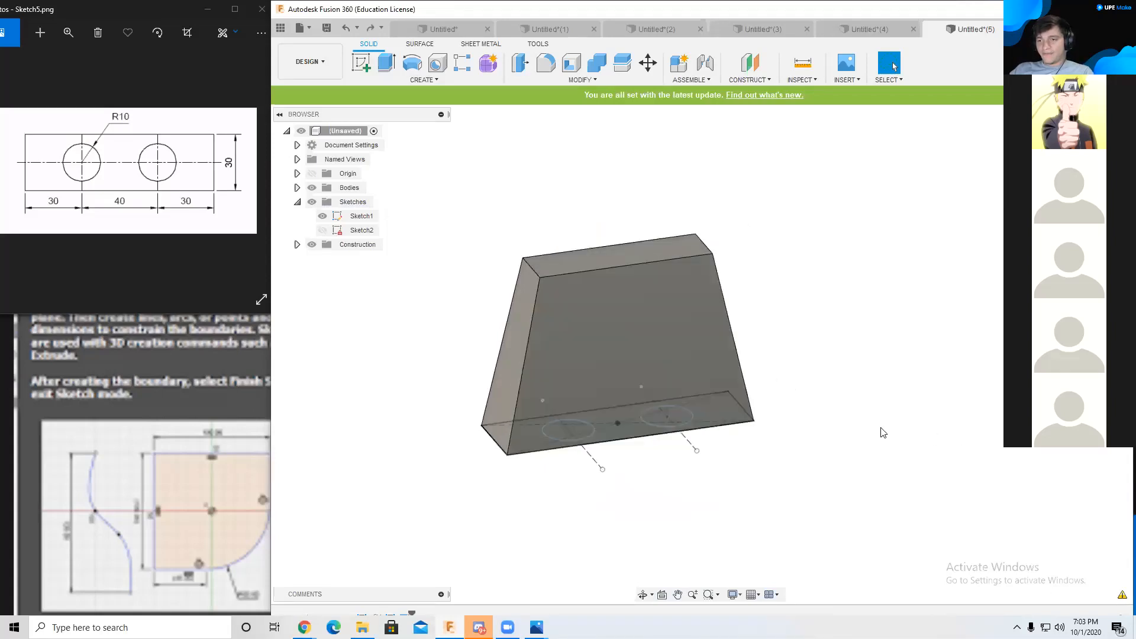
Step: Undo the loft between the upper and lower rectangle sketches
mouse_move(884, 432)
shift+middle_down()
mouse_move(876, 372)
mouse_move(870, 495)
mouse_move(873, 426)
shift+middle_up()
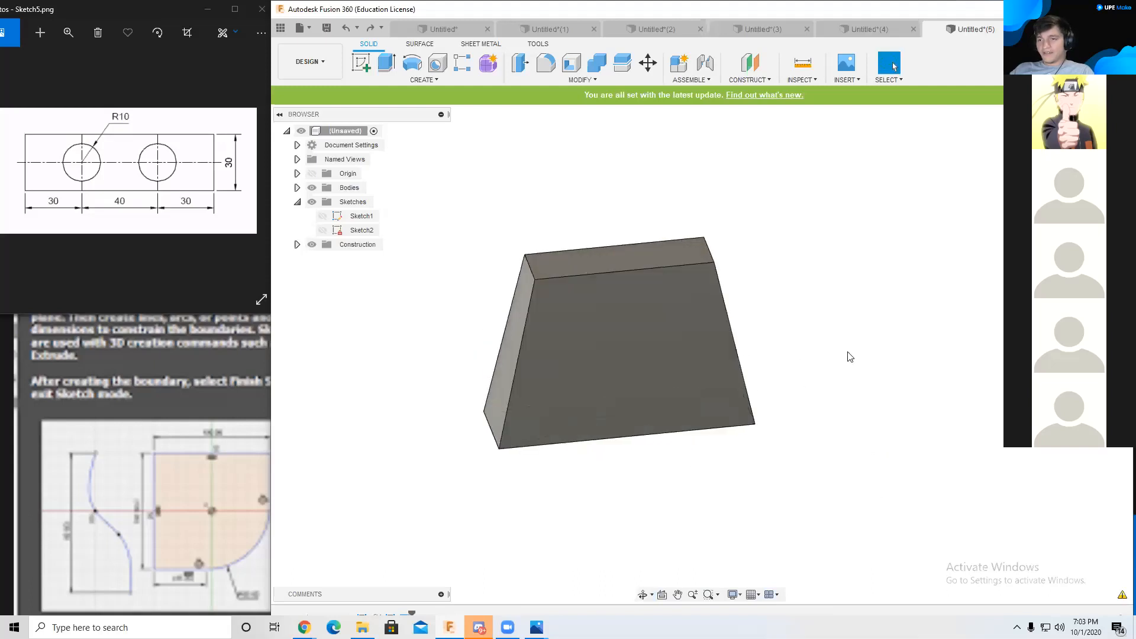
key(ctrl+z)
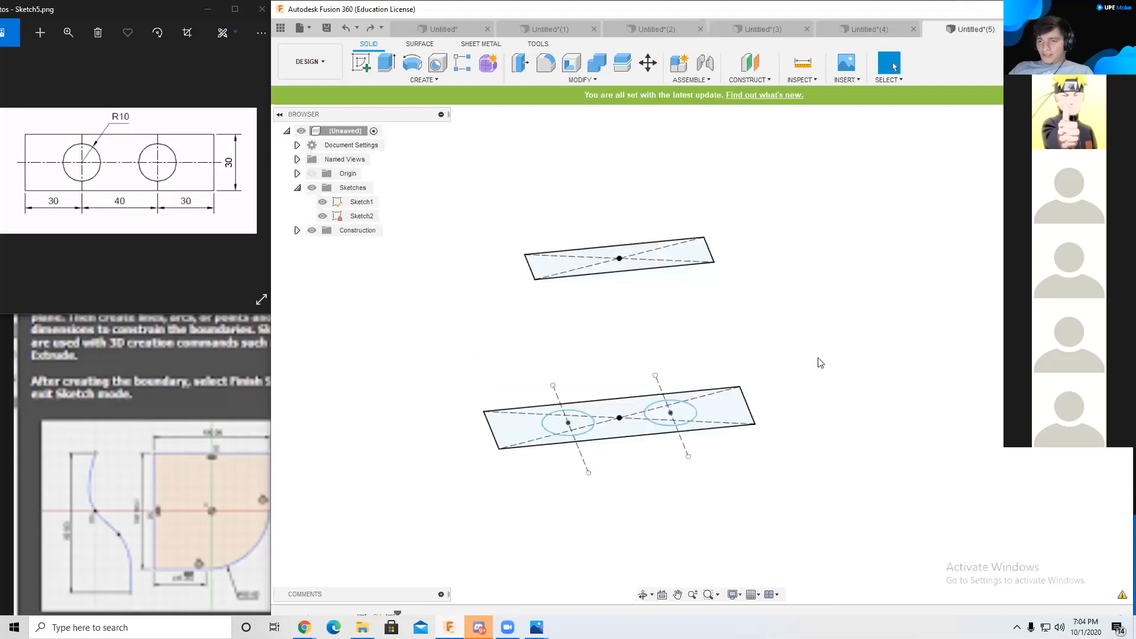
mouse_move(852, 343)
shift+middle_down()
mouse_move(844, 299)
mouse_move(850, 362)
mouse_move(862, 353)
shift+middle_up()
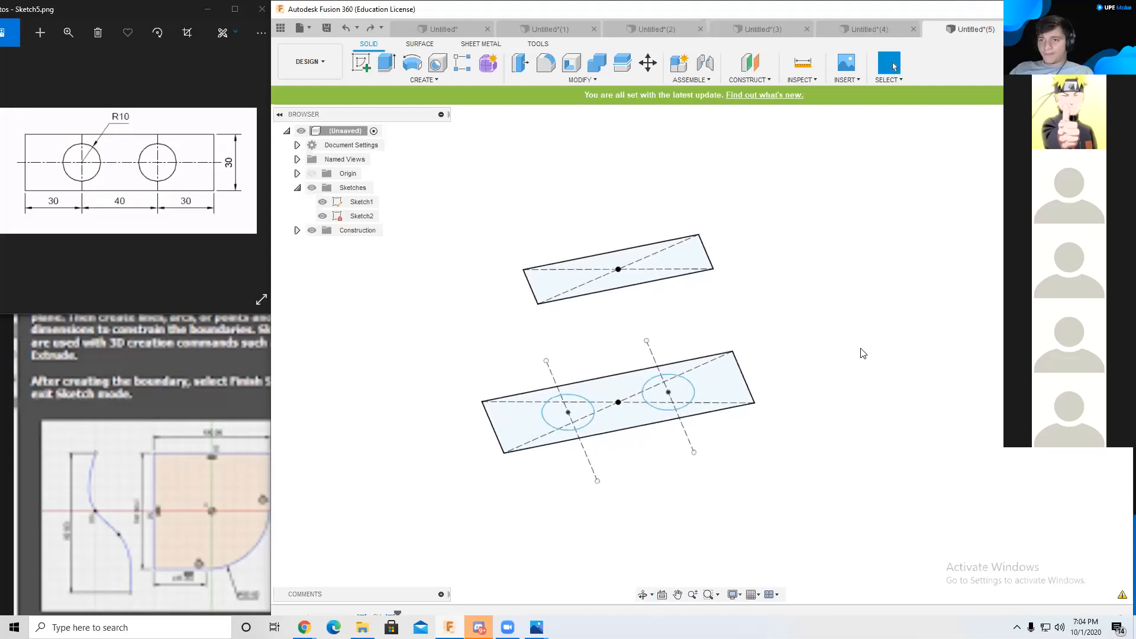
Step: Loft a new body from the upper rectangle to the lower rectangle's region outside the two circles
click(410, 81)
click(416, 80)
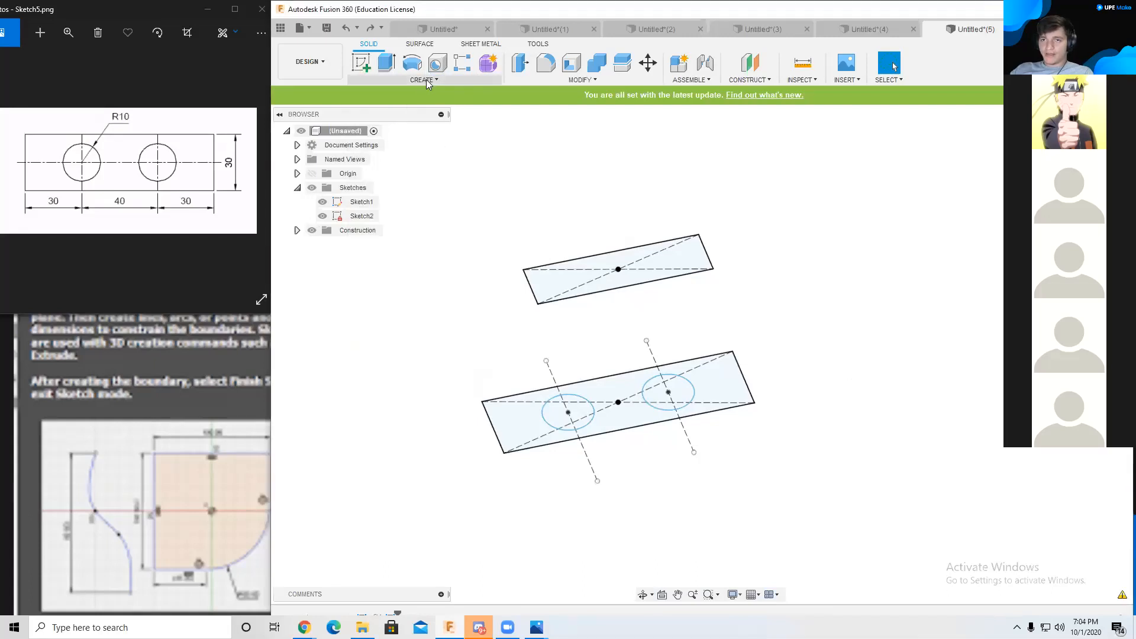
click(419, 83)
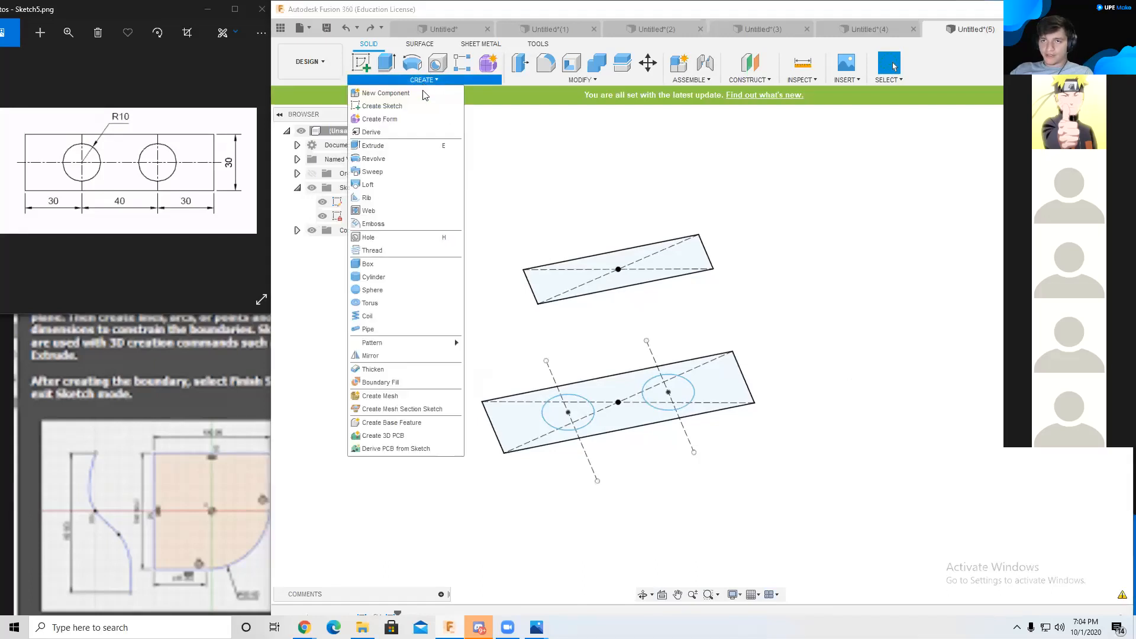
click(390, 189)
click(616, 284)
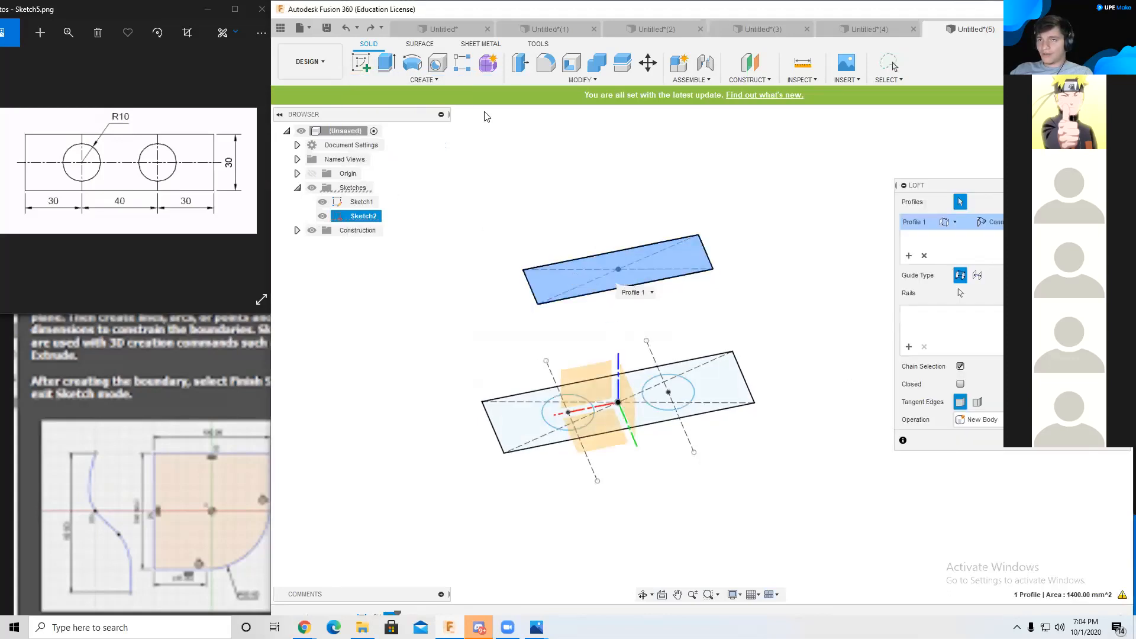
click(408, 78)
click(577, 279)
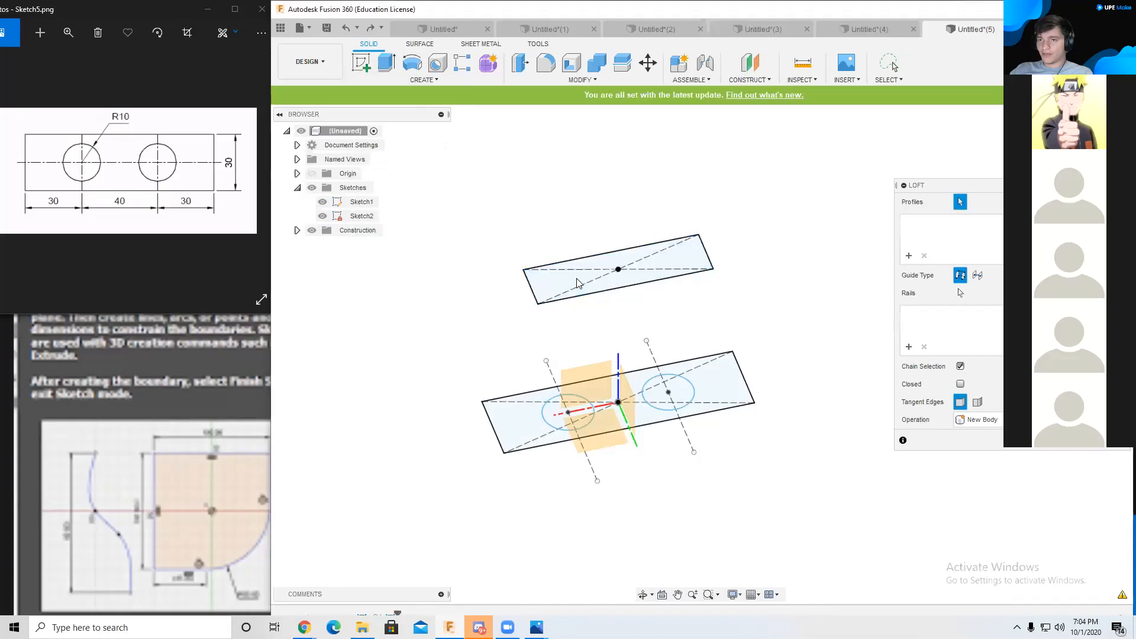
click(574, 280)
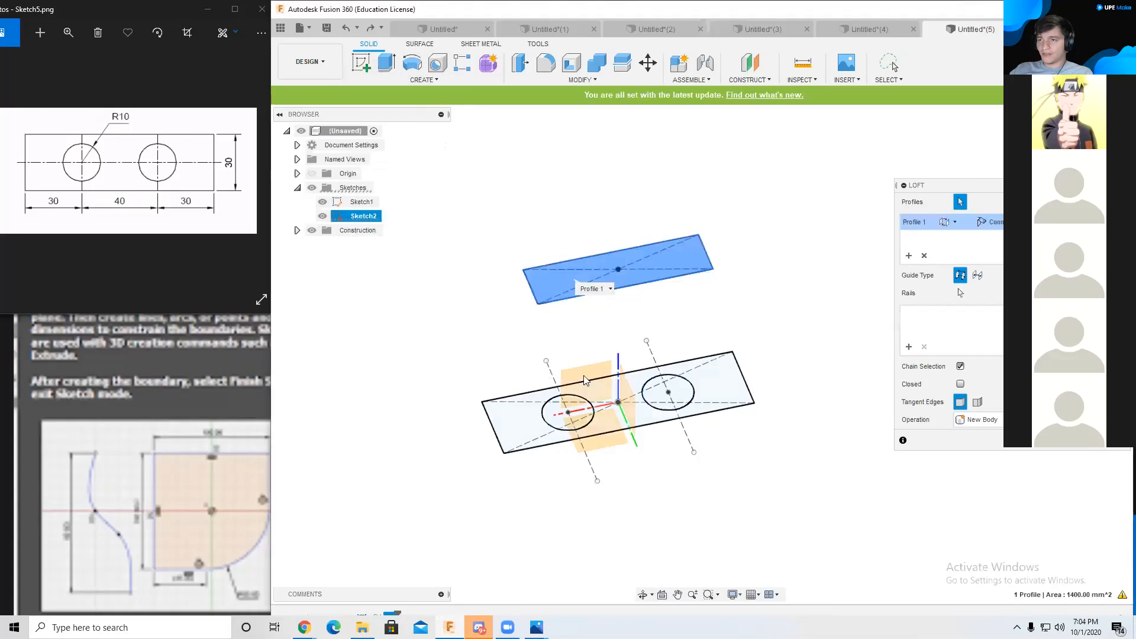
click(516, 435)
click(1079, 448)
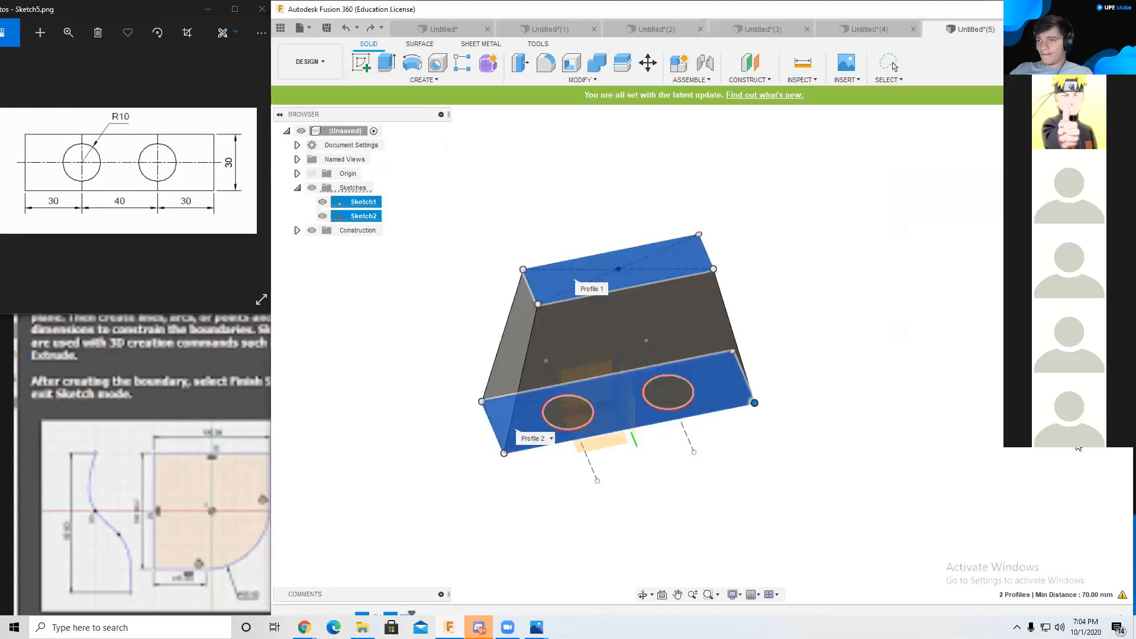
Step: Show Sketch1 and extrude its two circles into the lofted body as cuts
shift+middle_drag(937, 333, 922, 309)
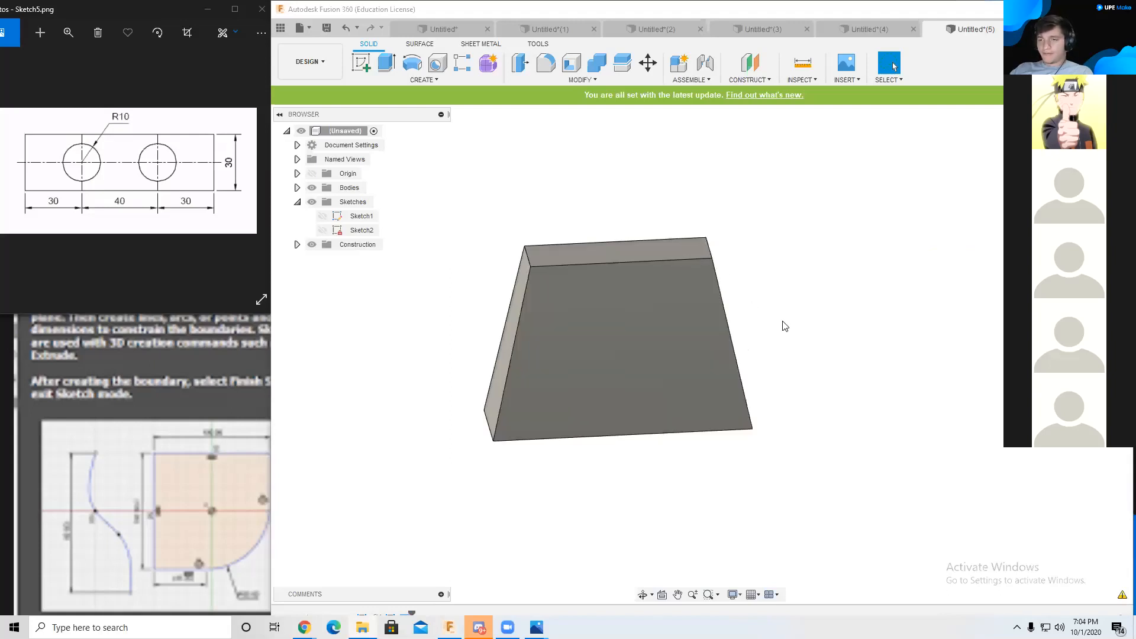
shift+middle_drag(829, 338, 768, 248)
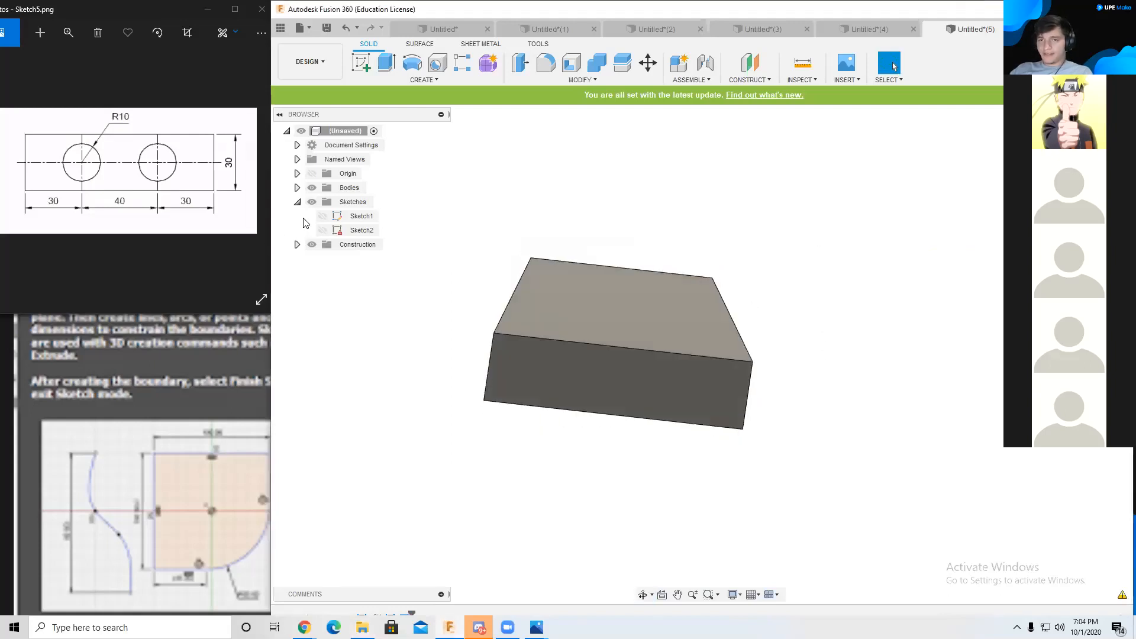
click(322, 216)
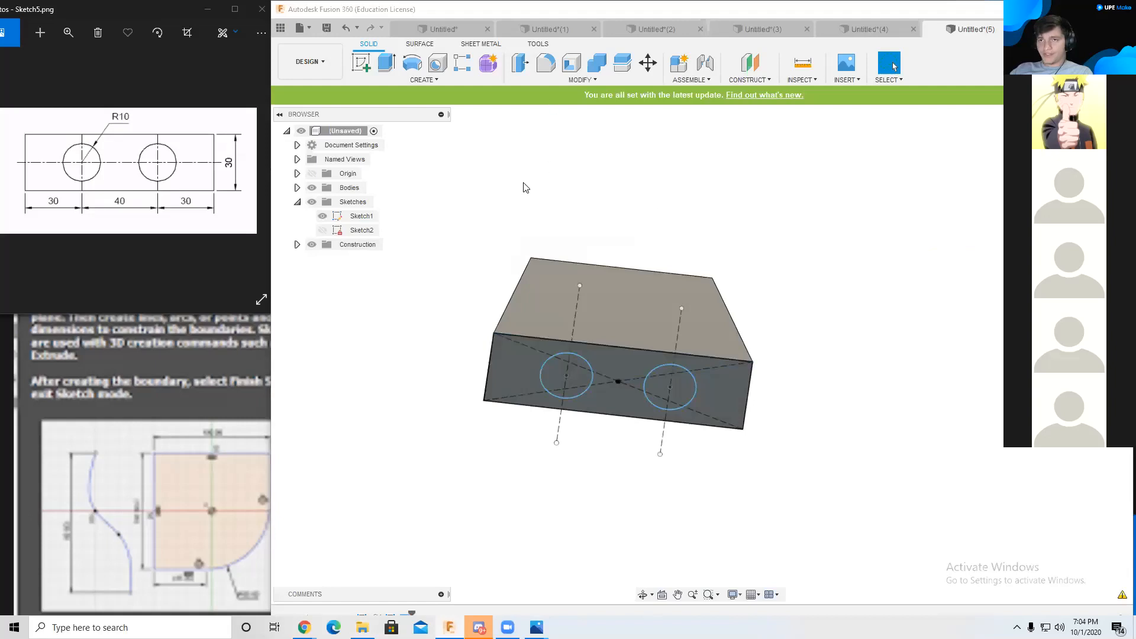
click(386, 63)
click(566, 378)
click(673, 381)
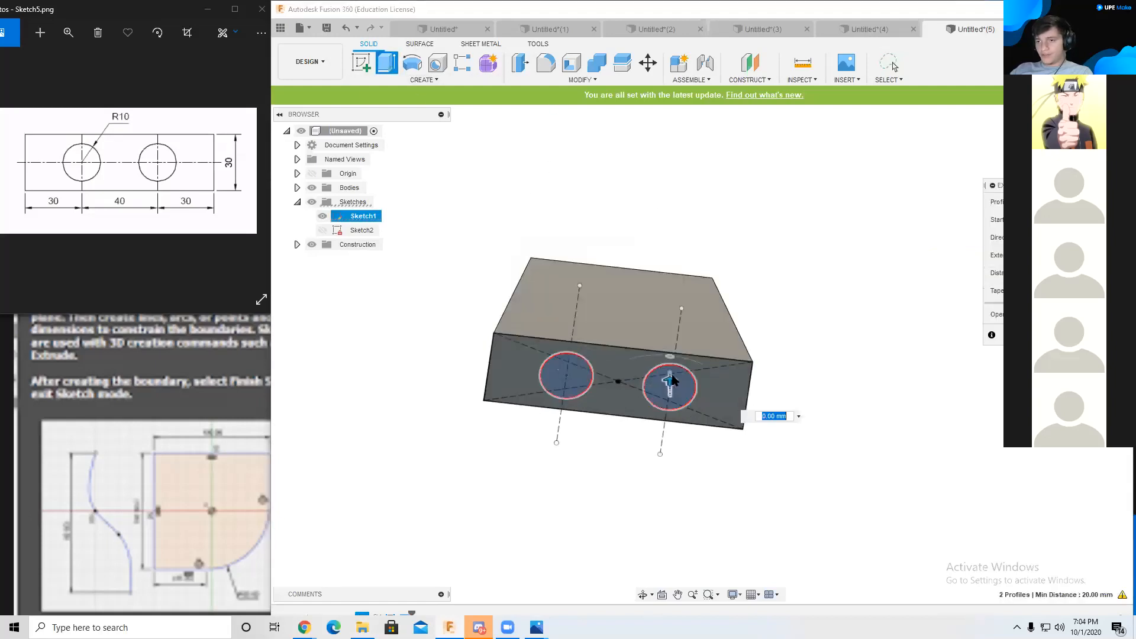
drag(672, 381, 657, 213)
click(1065, 354)
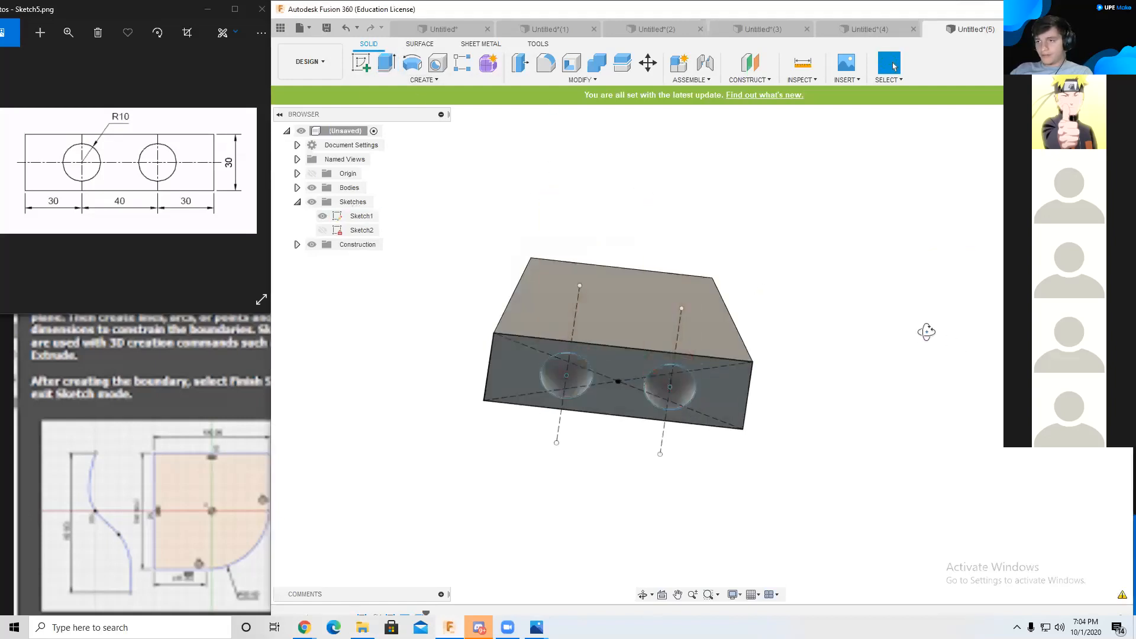
shift+middle_drag(927, 332, 904, 196)
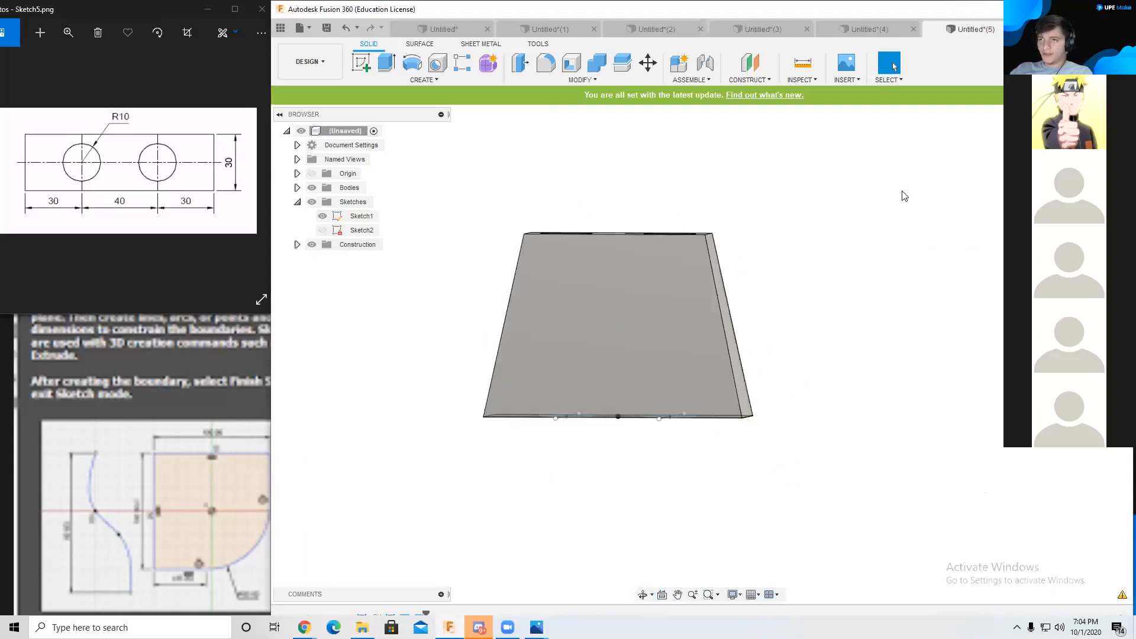
Step: Create a new design and start a sketch on the horizontal XY origin plane
key(ctrl+n)
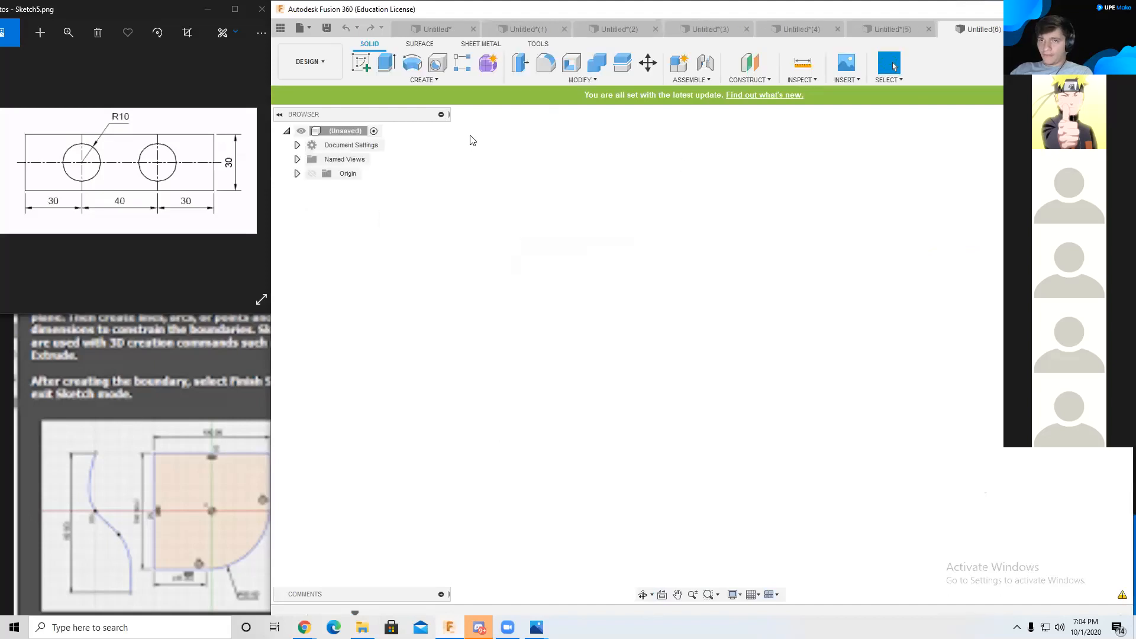
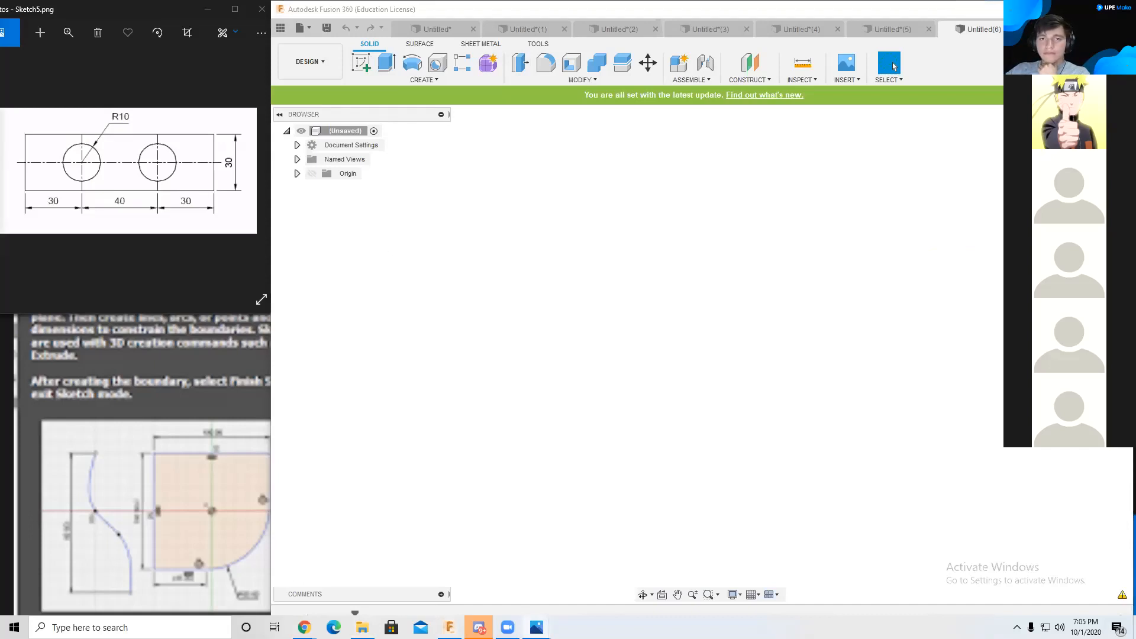
click(462, 258)
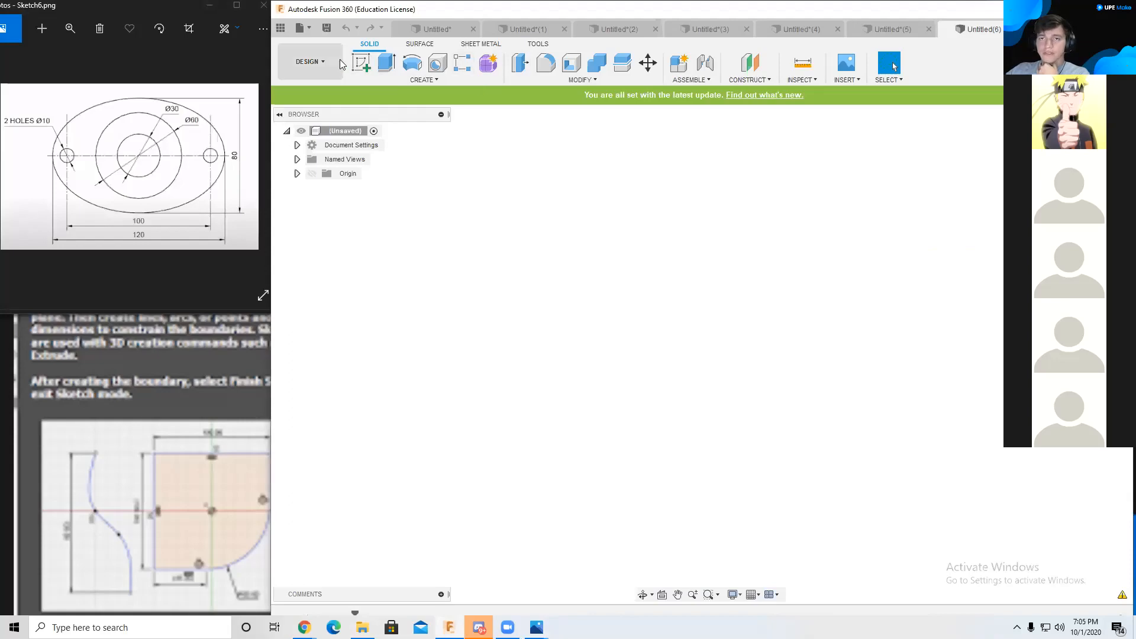
click(366, 61)
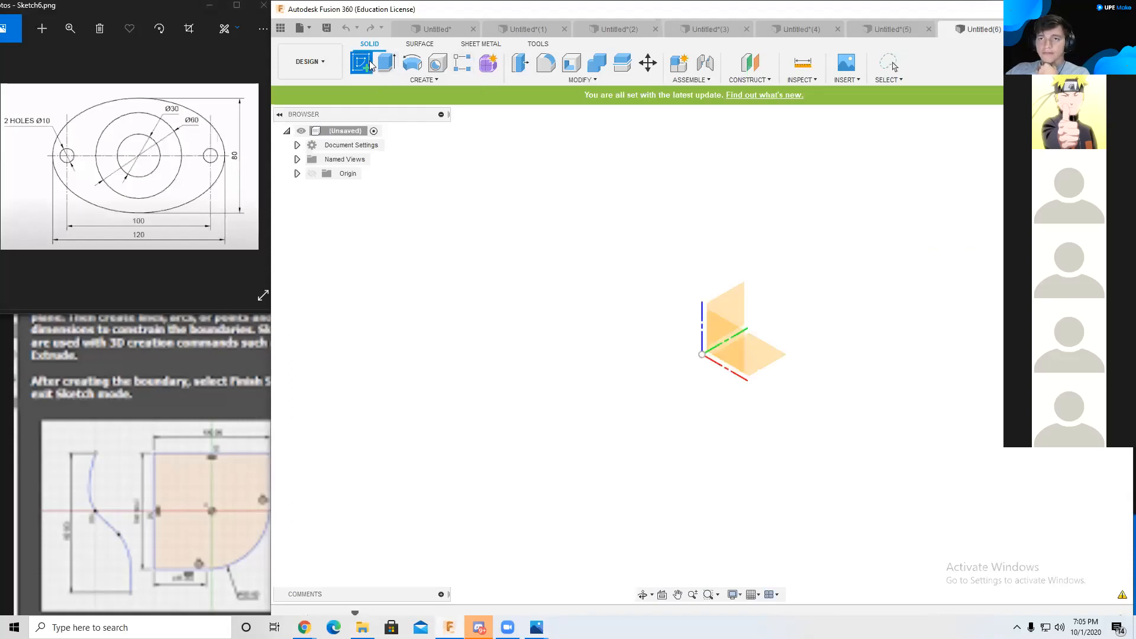
click(772, 353)
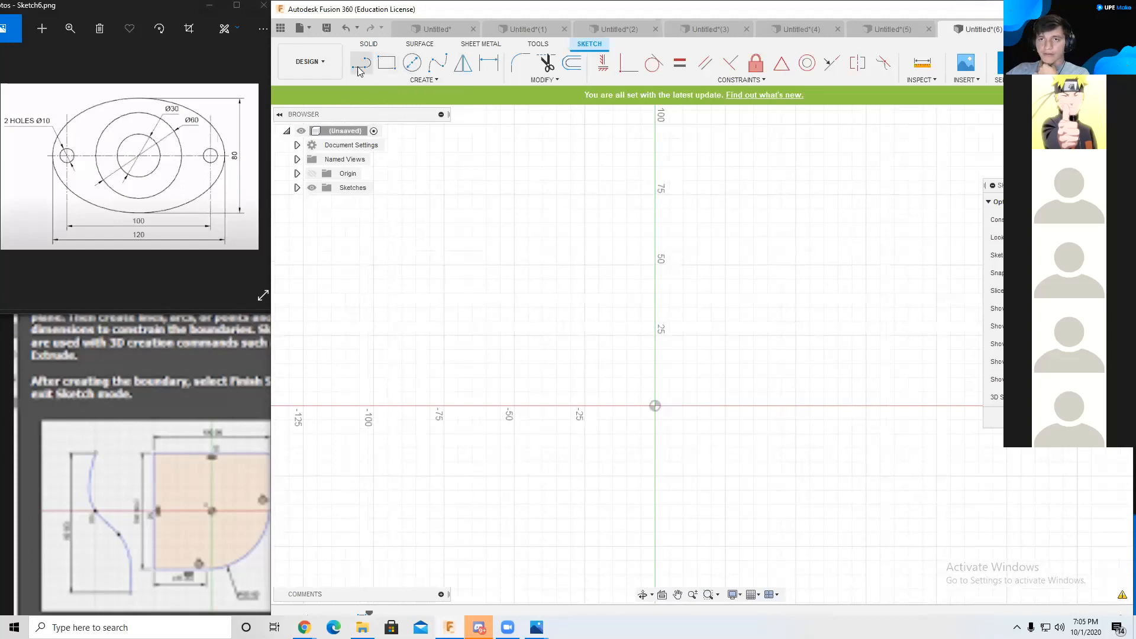
click(413, 80)
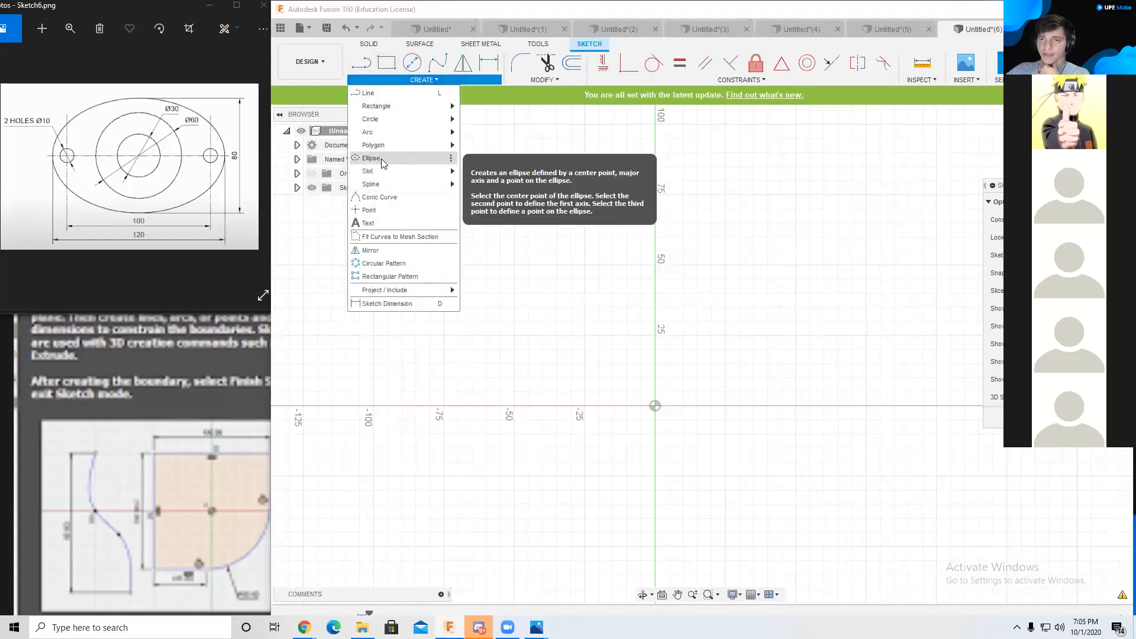
click(371, 158)
click(500, 406)
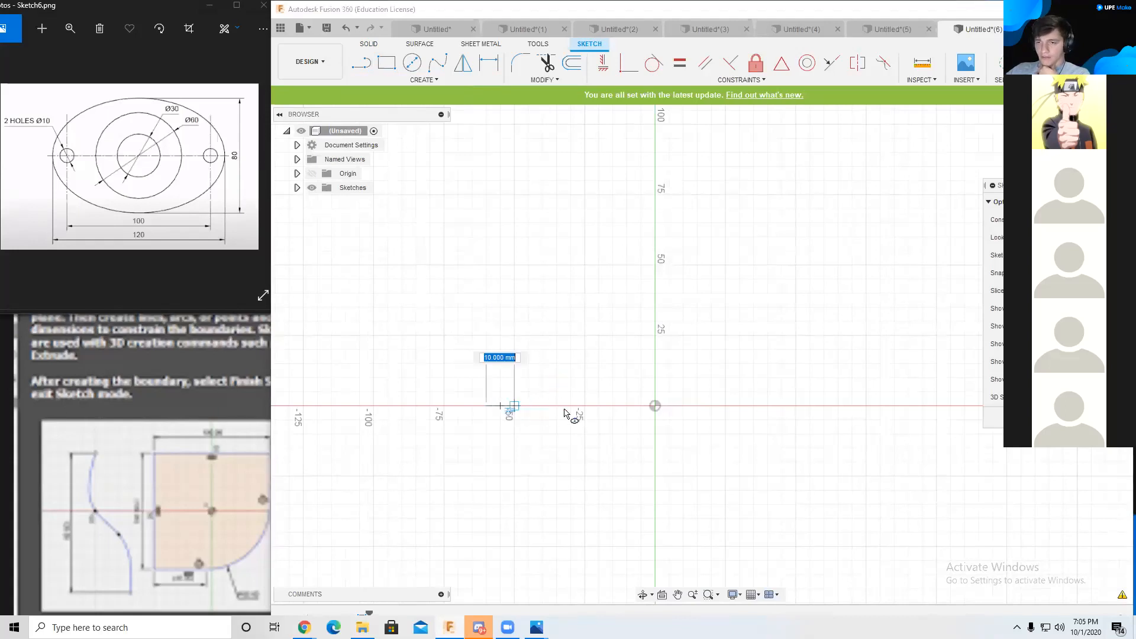
click(813, 408)
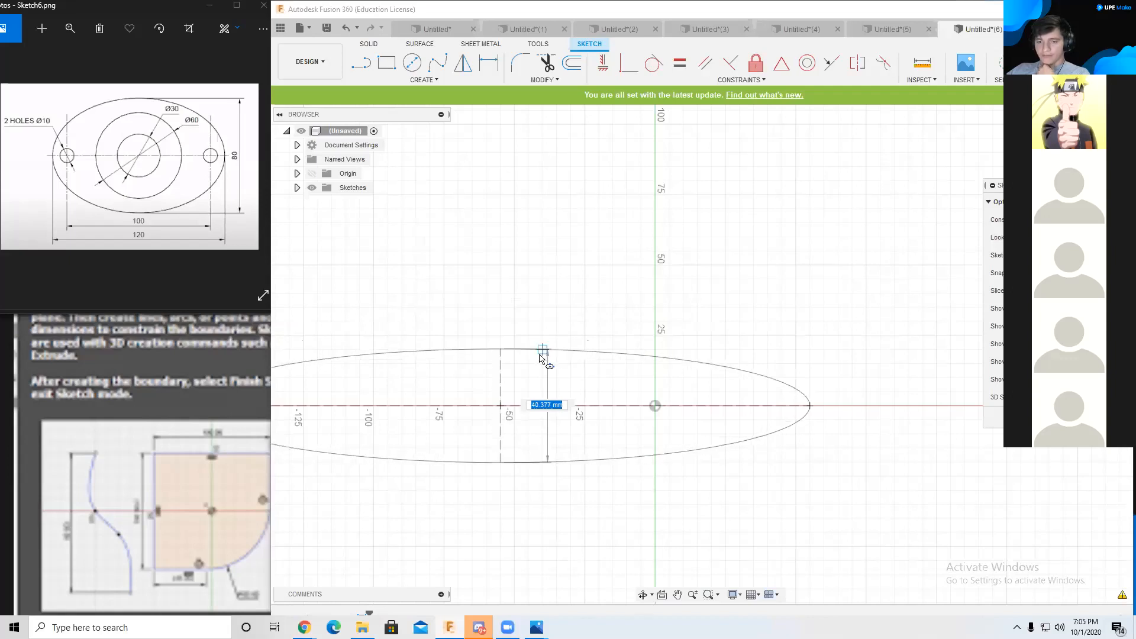
key(Escape)
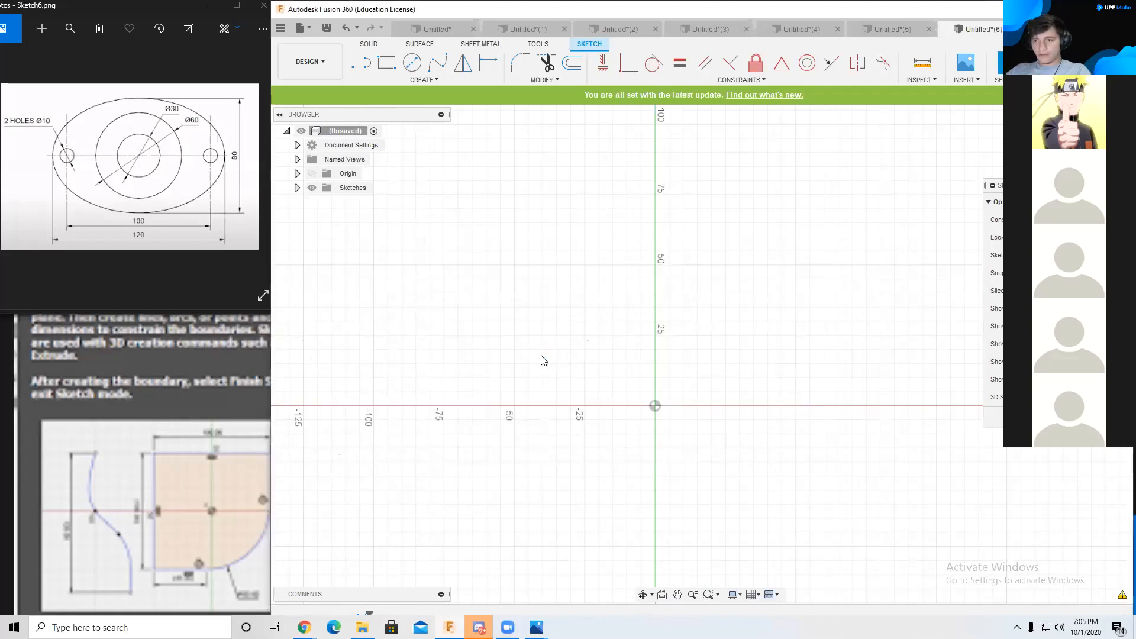
Step: Draw an ellipse centred on the origin, about 120 mm wide along the horizontal axis and about 70 mm high
click(423, 79)
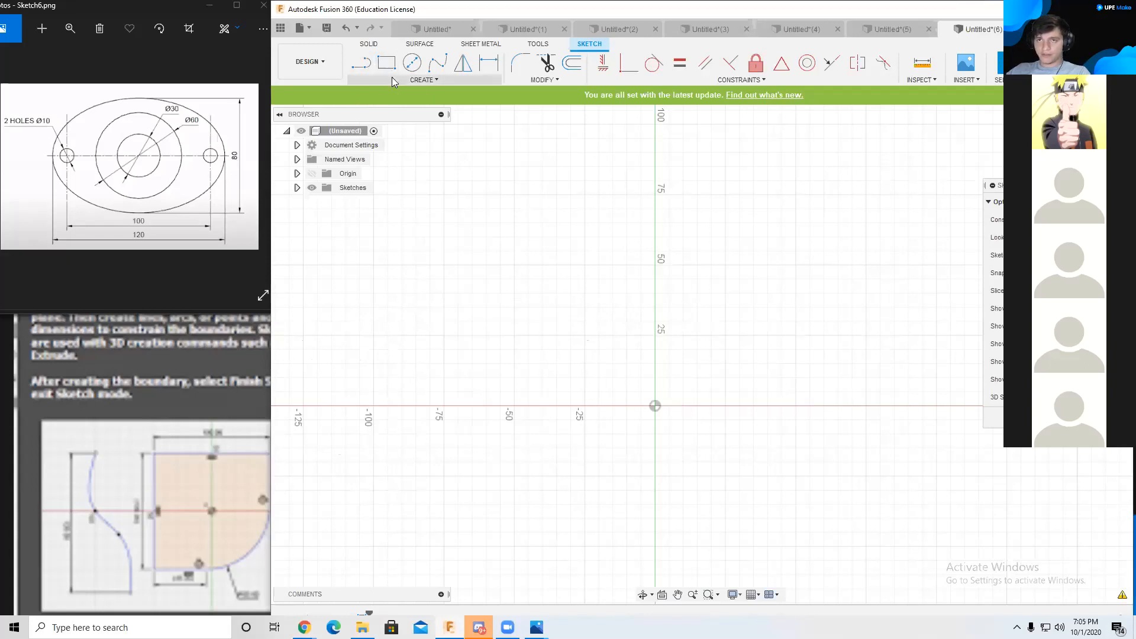
click(397, 159)
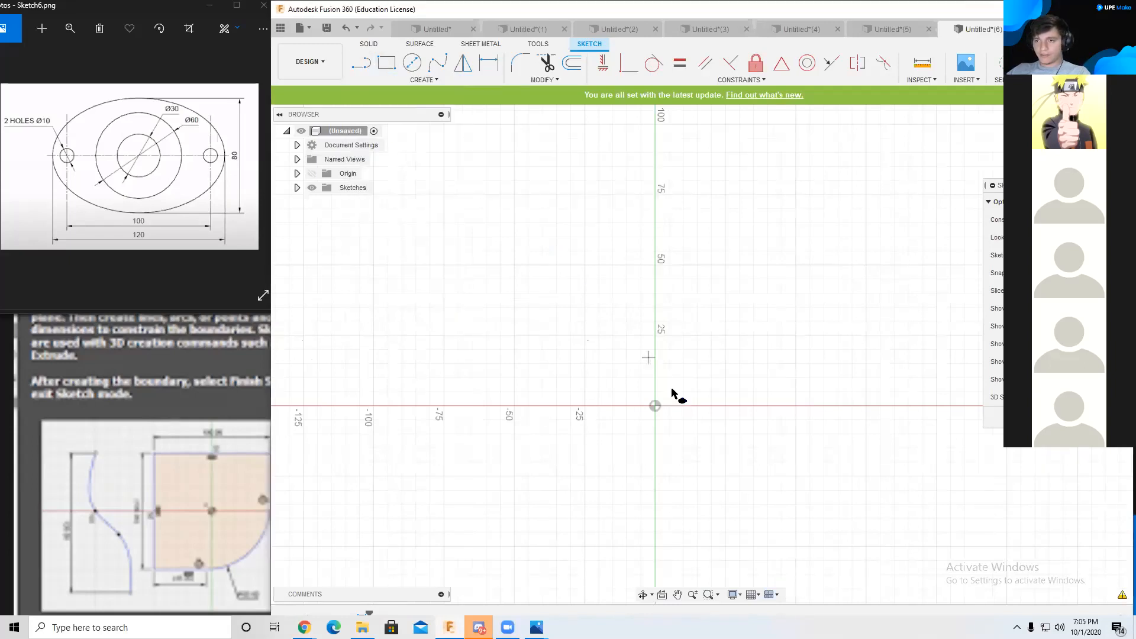
click(654, 407)
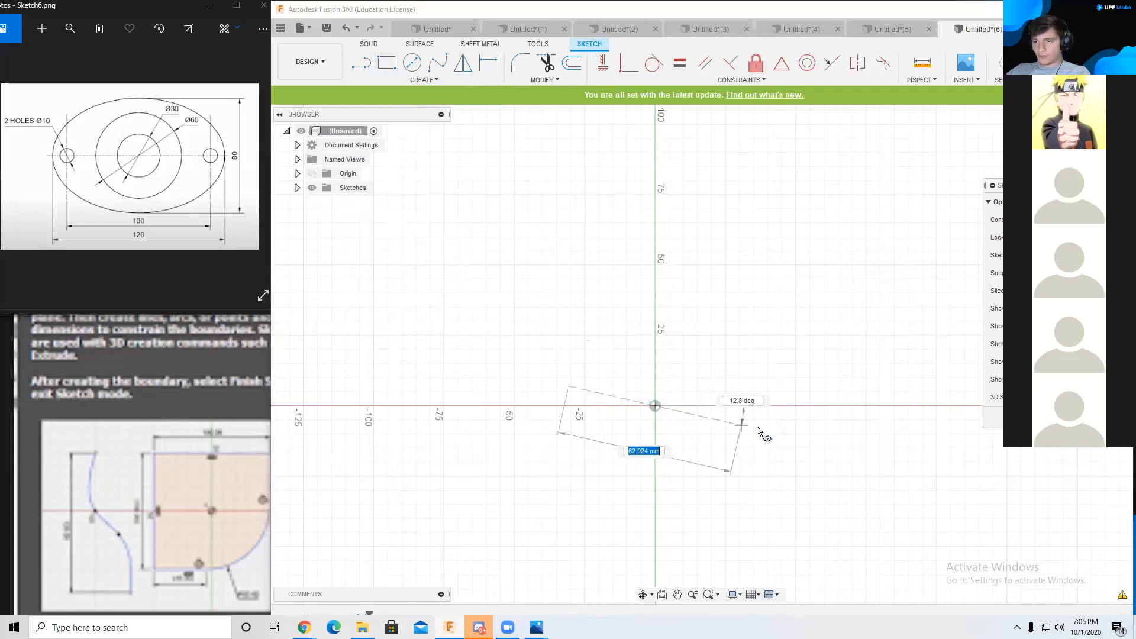
click(824, 407)
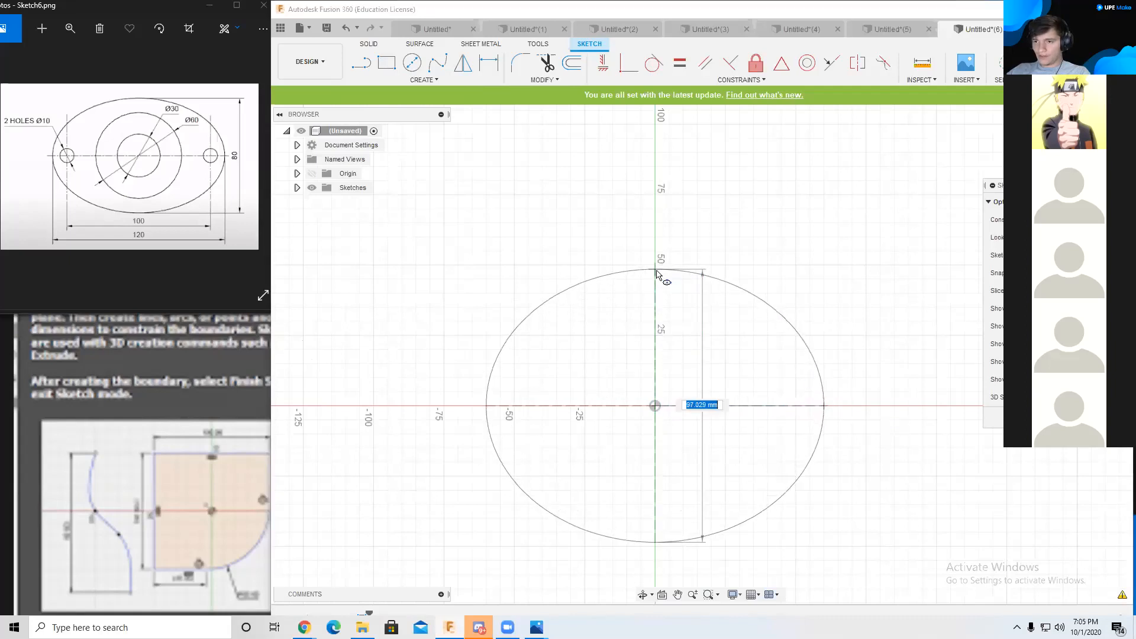
click(654, 307)
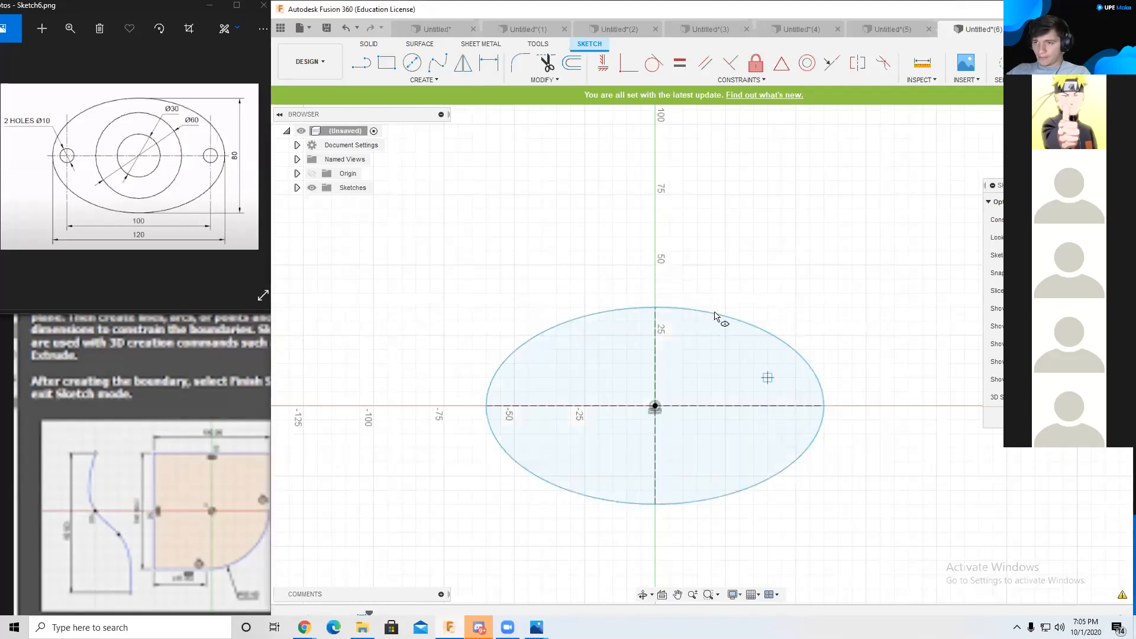
Step: Dimension the ellipse's overall height between its upper and lower axis endpoints and set it to 80 mm
click(486, 66)
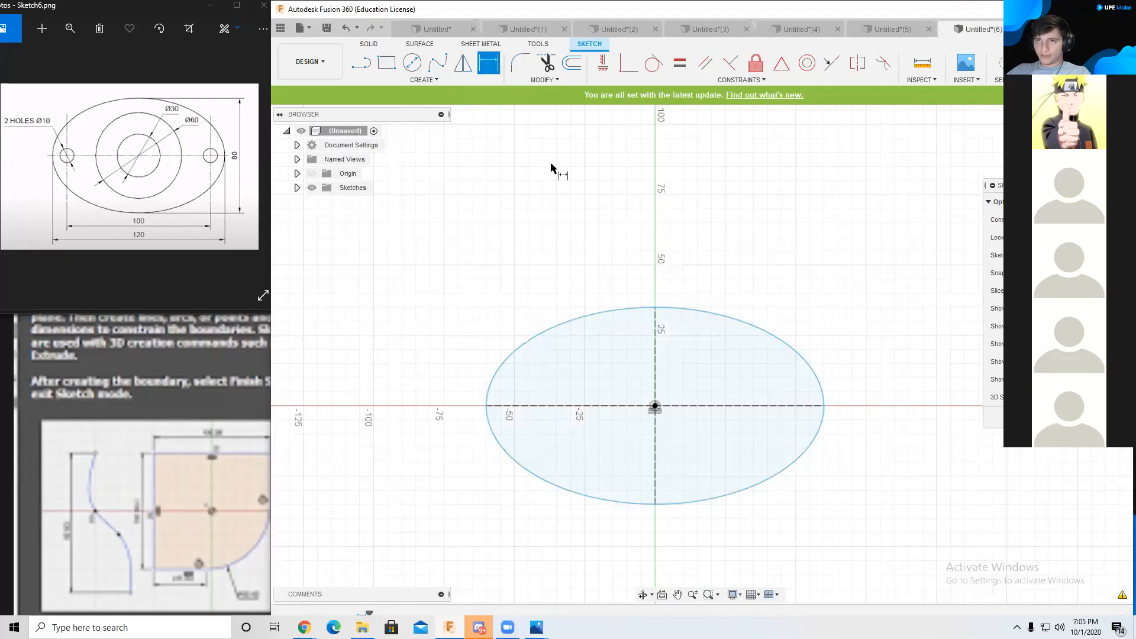
click(655, 307)
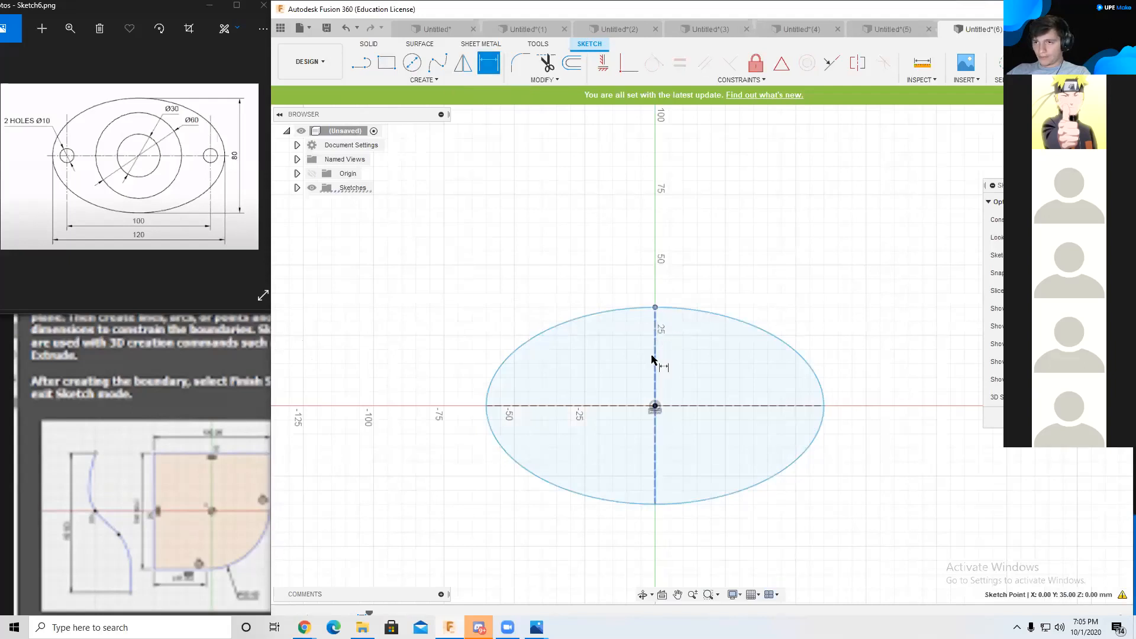
click(655, 504)
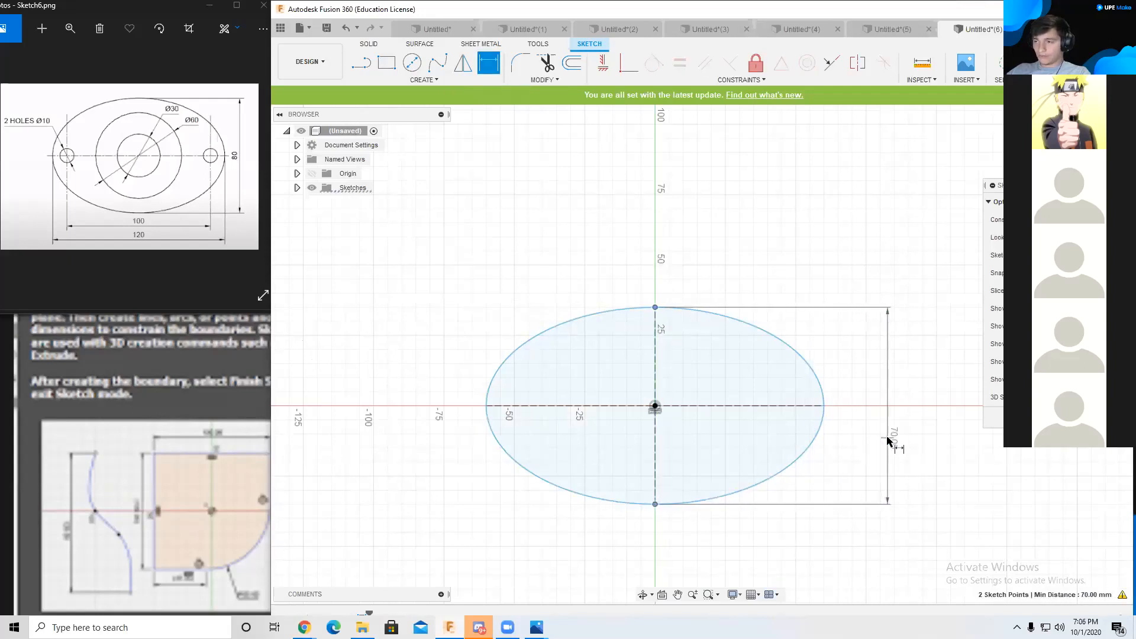
click(894, 421)
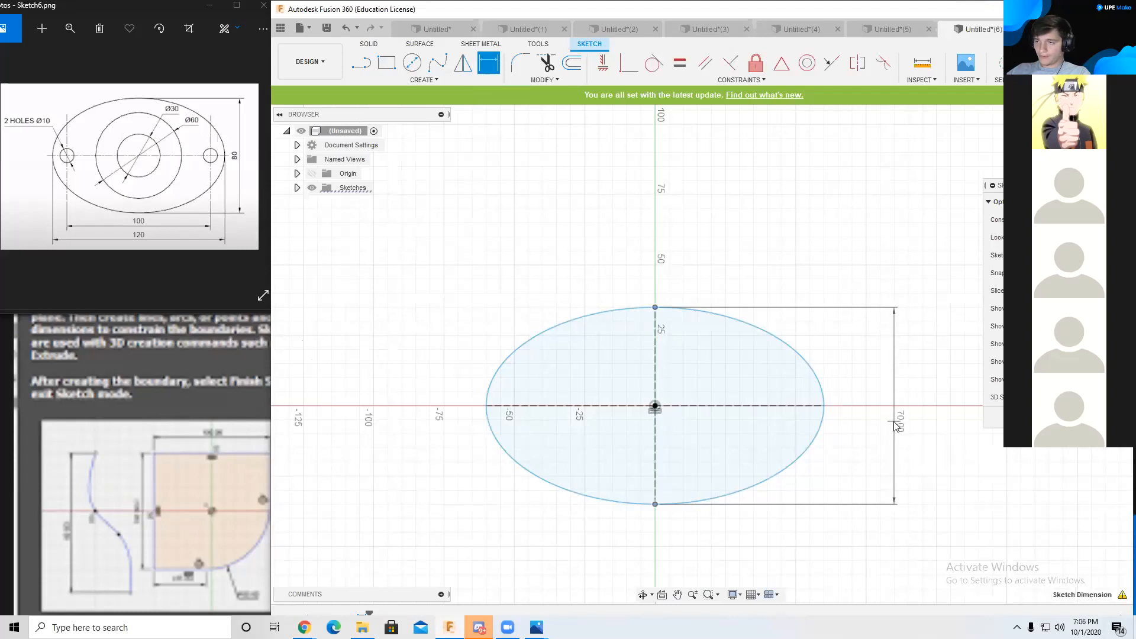
text(80)
key(Return)
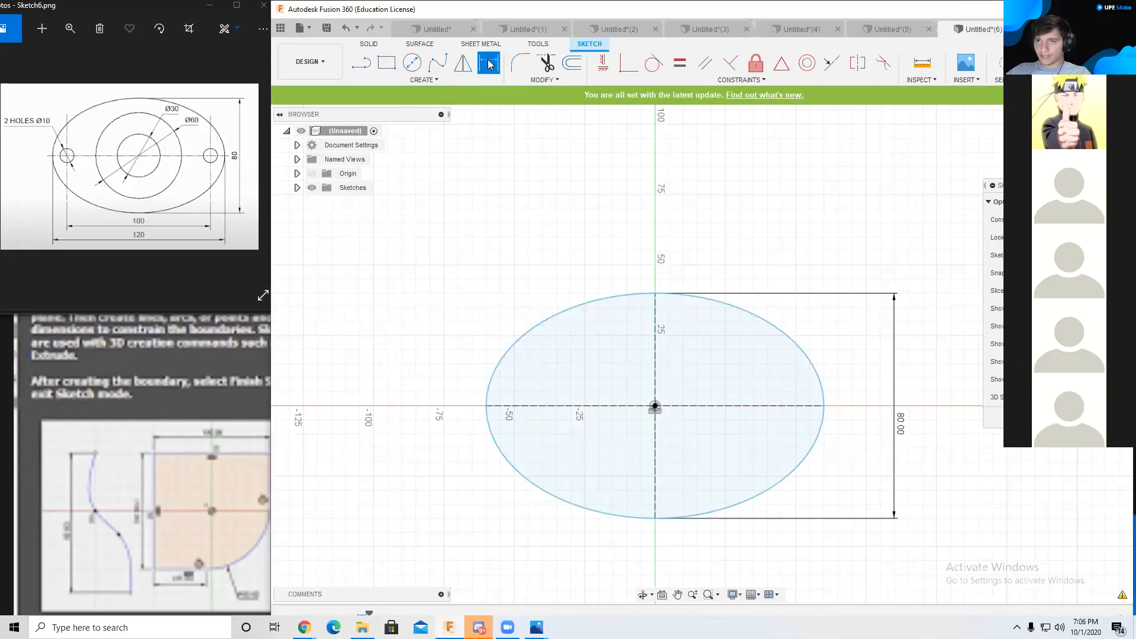
click(655, 293)
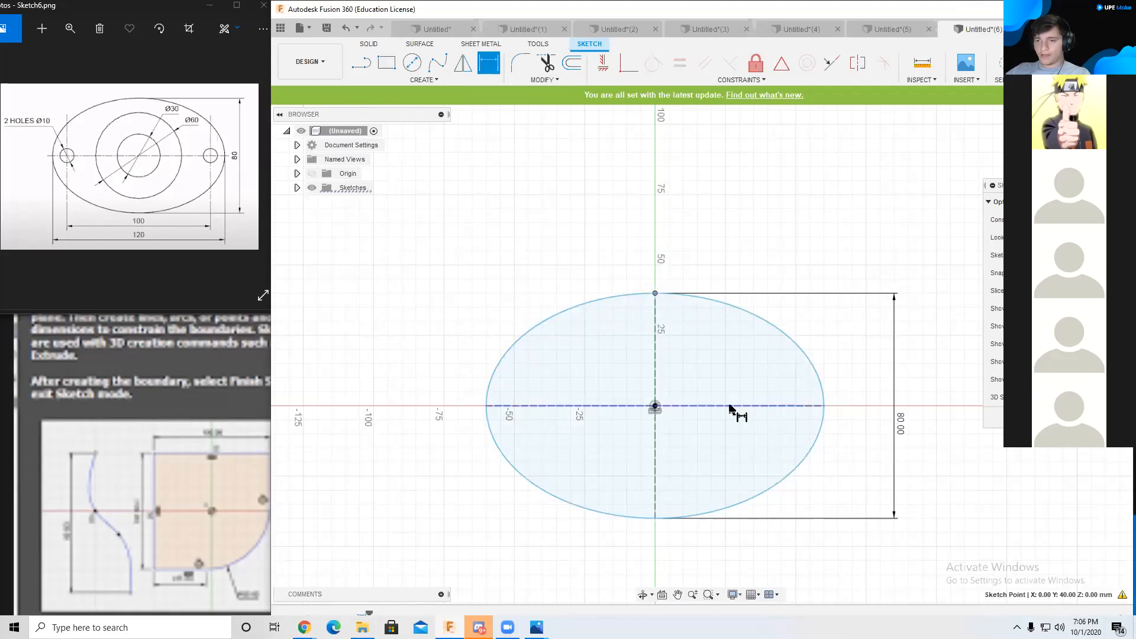
key(Escape)
click(490, 75)
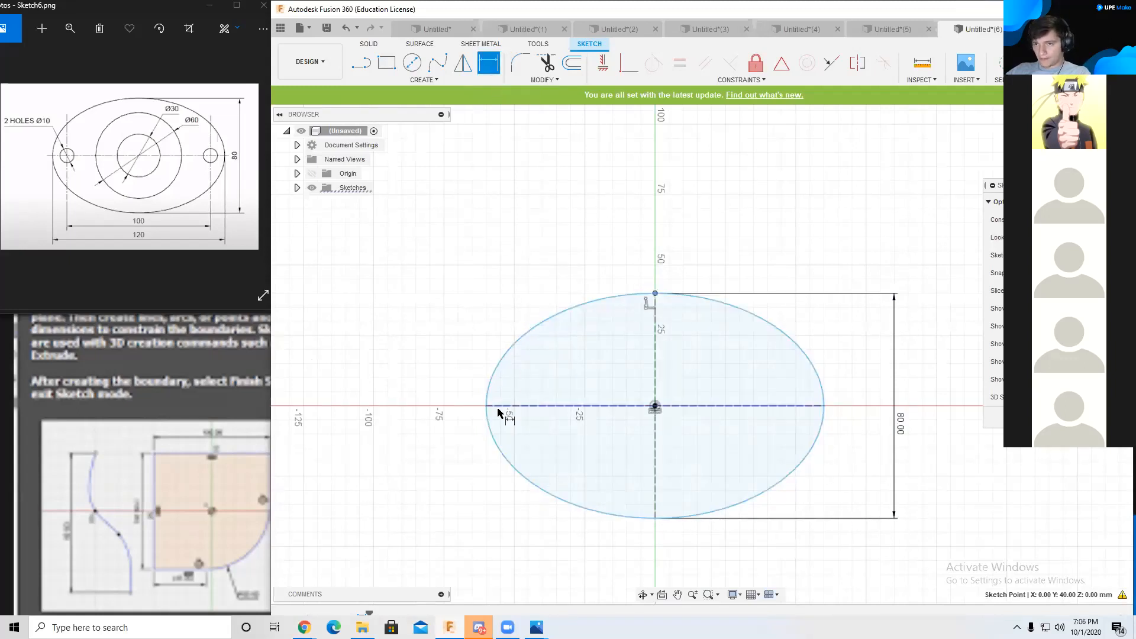
click(487, 406)
click(824, 406)
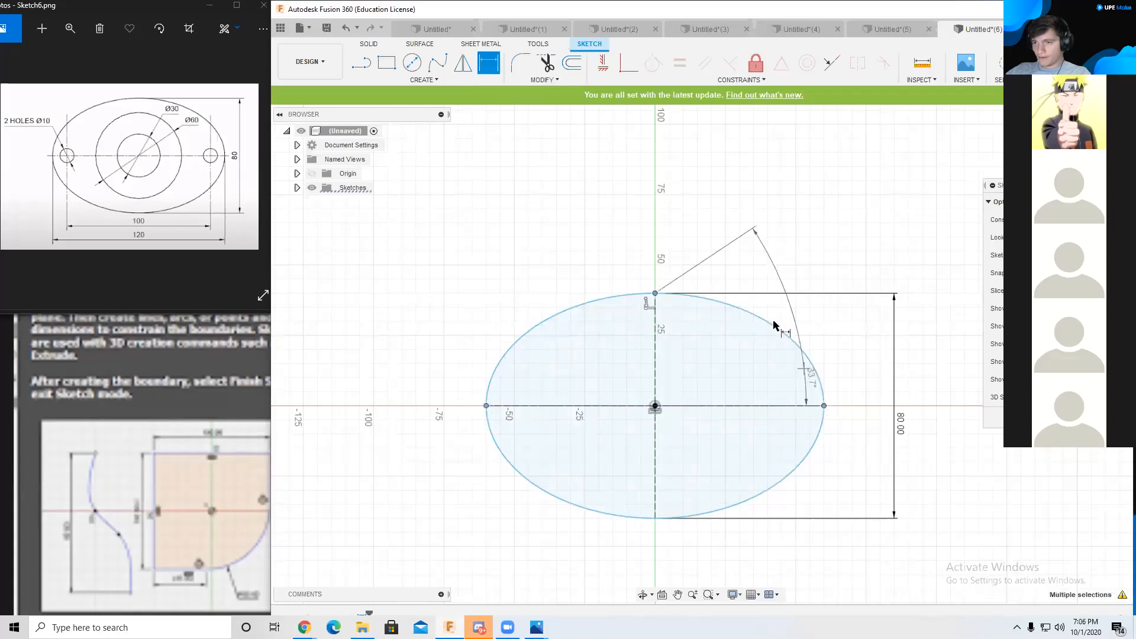
key(Escape)
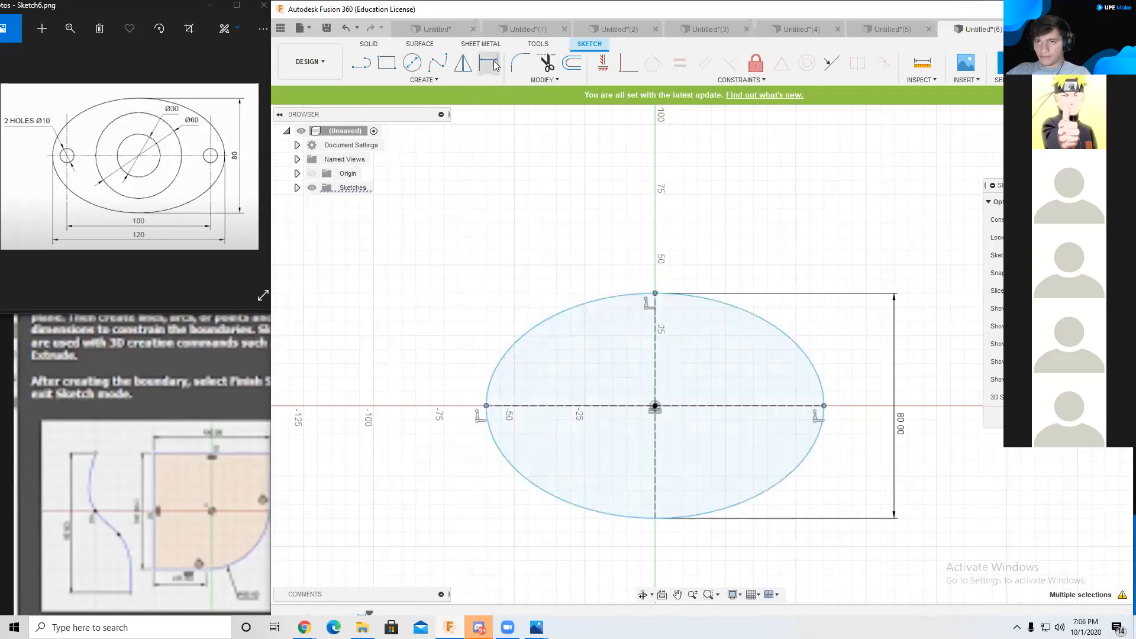
click(490, 66)
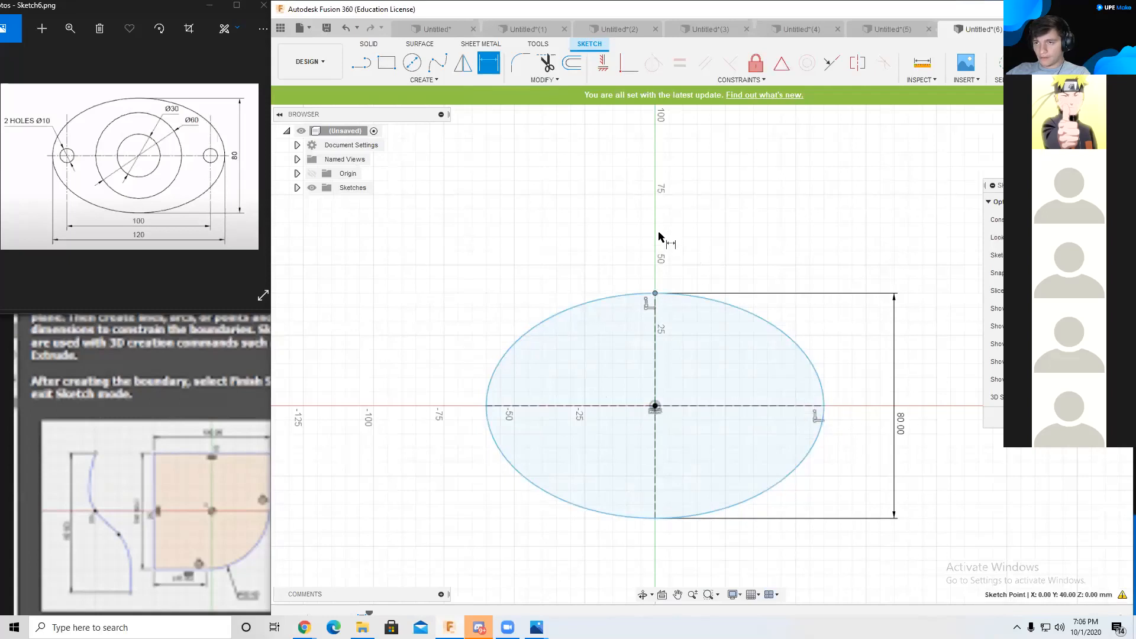
click(824, 406)
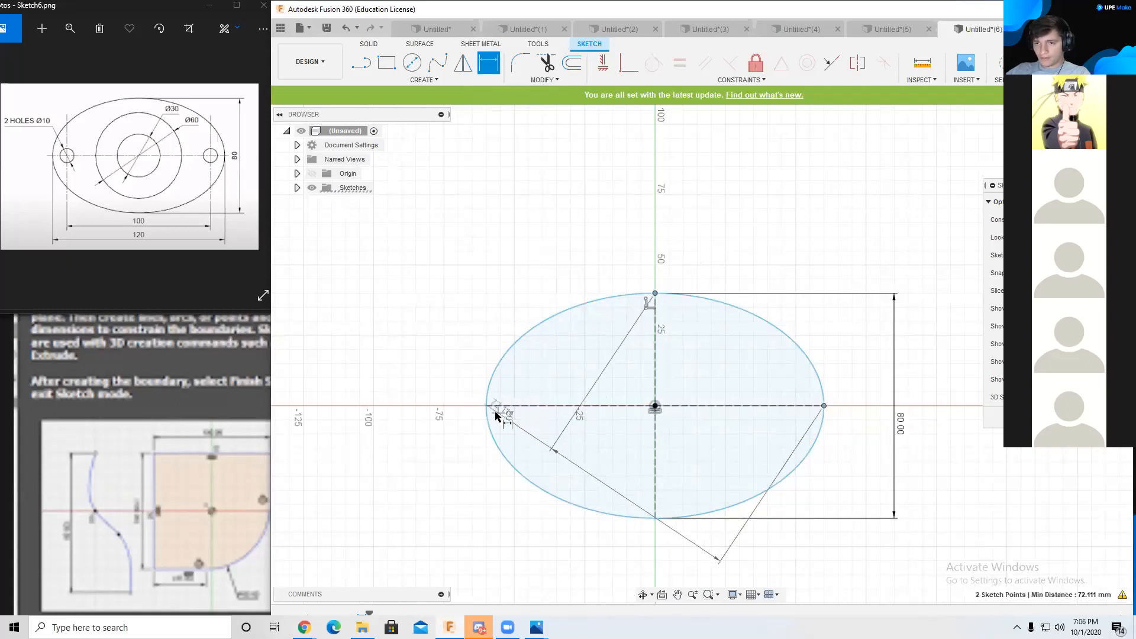
key(Escape)
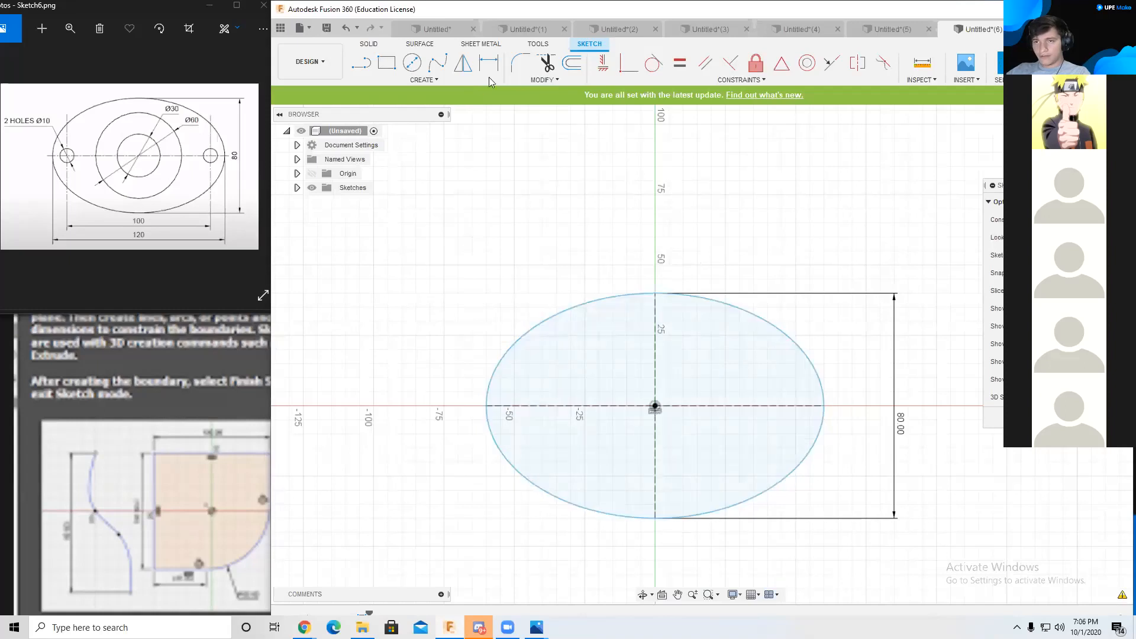
Step: Dimension the ellipse's overall width between its two horizontal axis endpoints at 120 mm
click(489, 62)
click(486, 406)
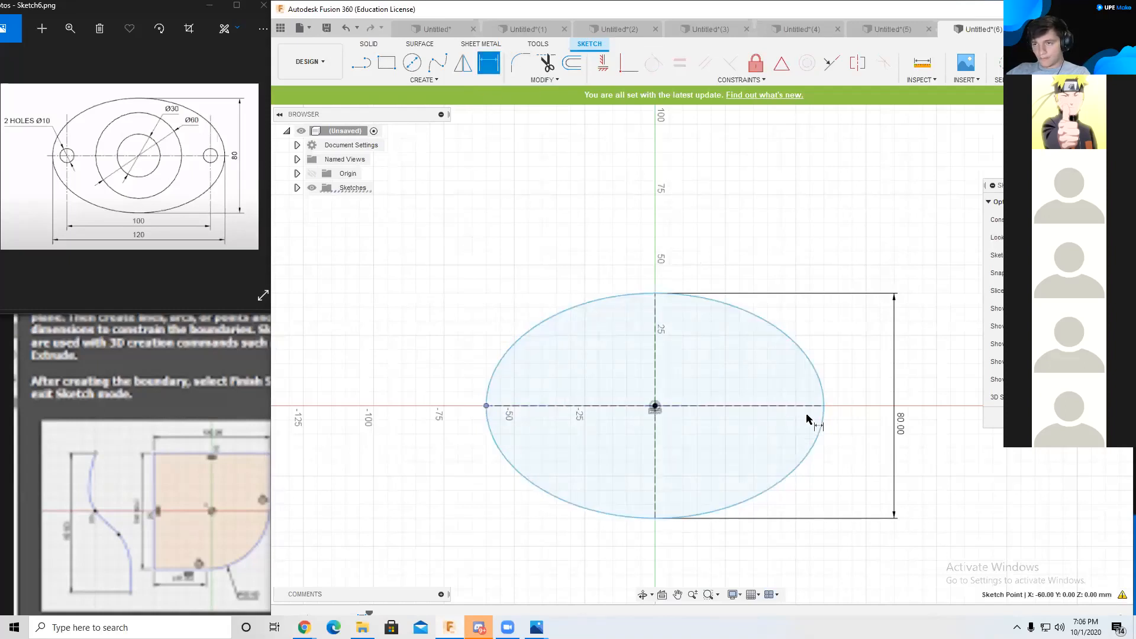
click(824, 406)
click(673, 214)
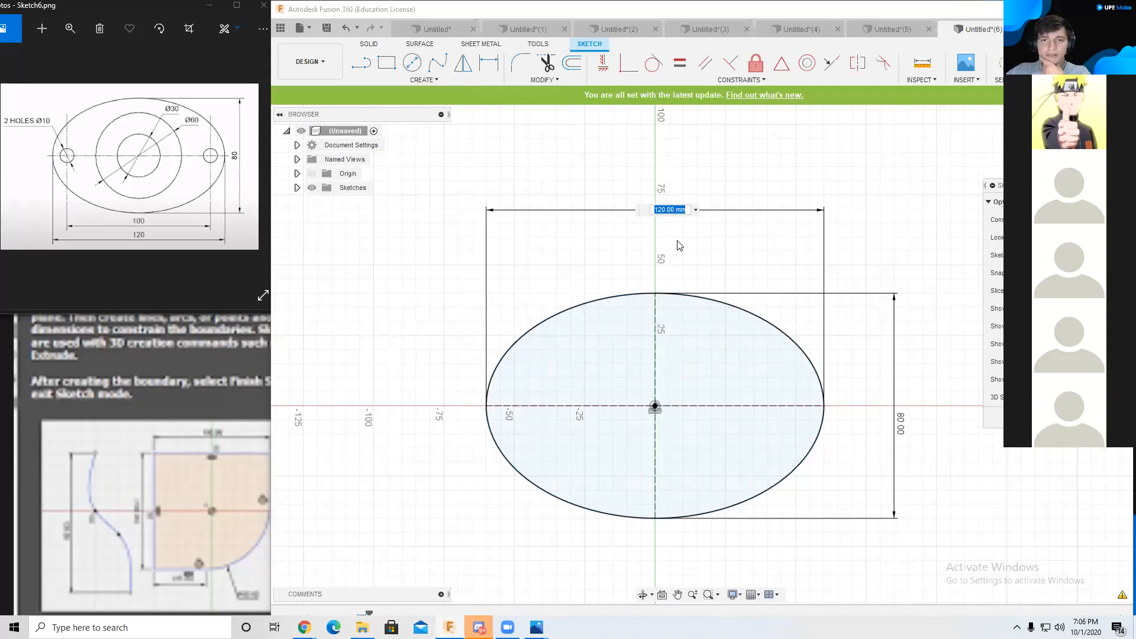
key(Return)
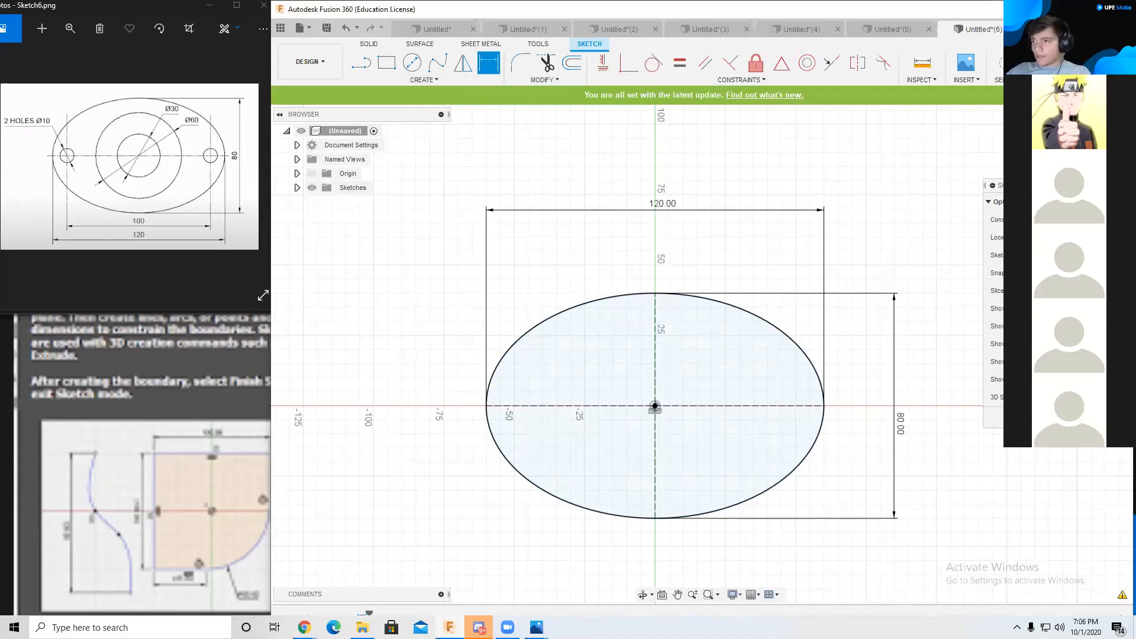
Step: Draw a vertical construction line about 140 mm long through the origin, extending past both ends of the ellipse's short axis
click(361, 62)
click(655, 182)
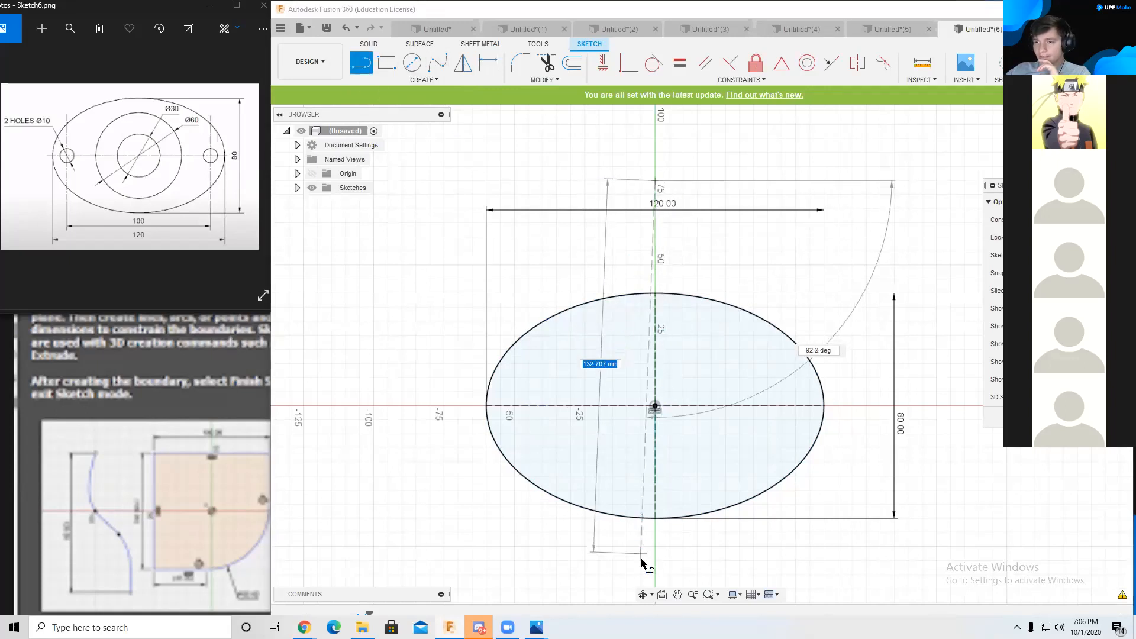
click(655, 574)
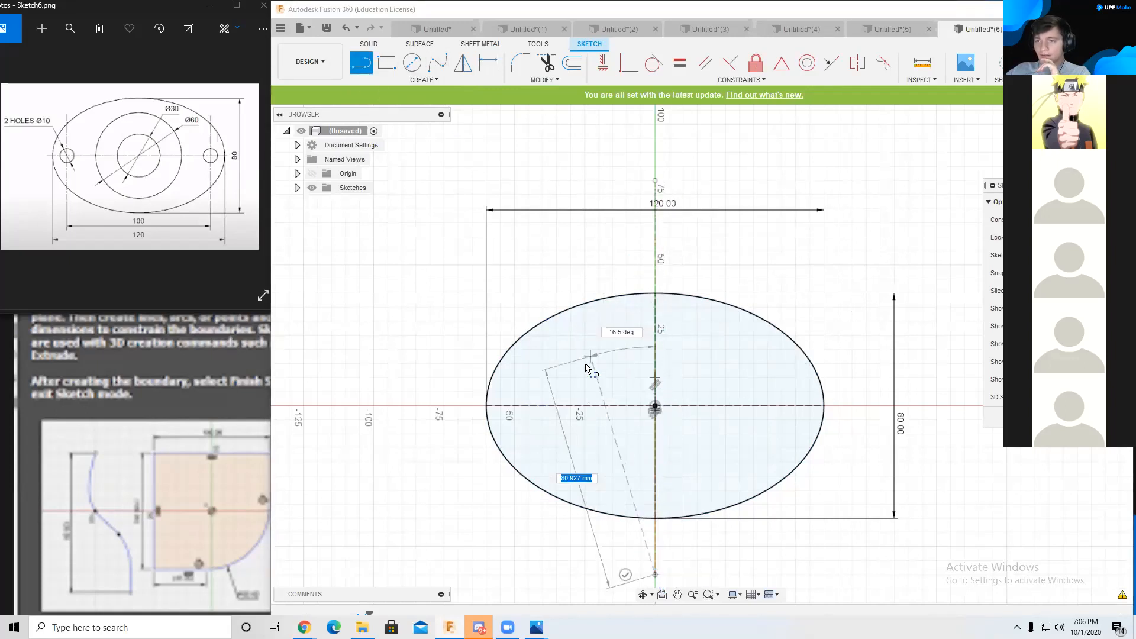
key(Escape)
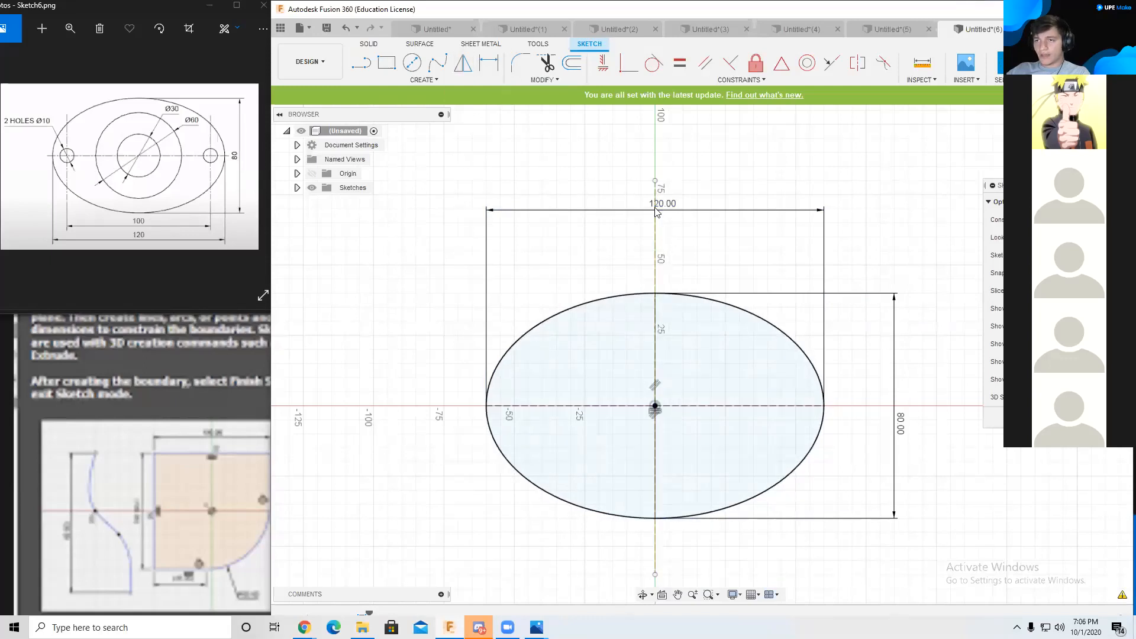
Step: Draw a 100 mm long vertical construction line about 45 mm left of the ellipse's centre
click(361, 62)
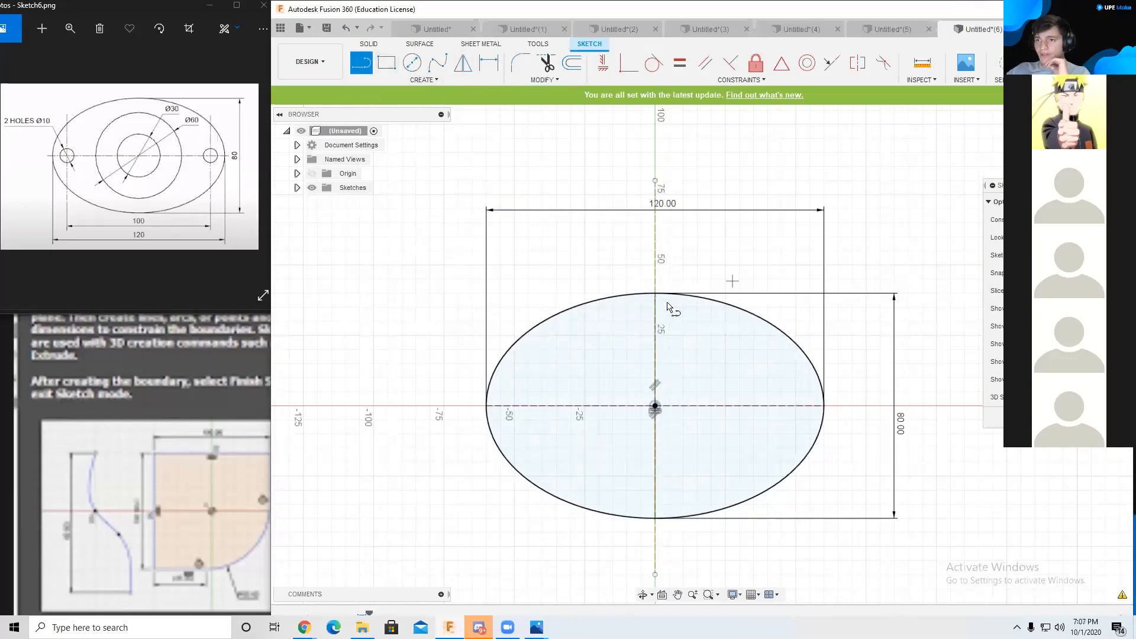
click(528, 264)
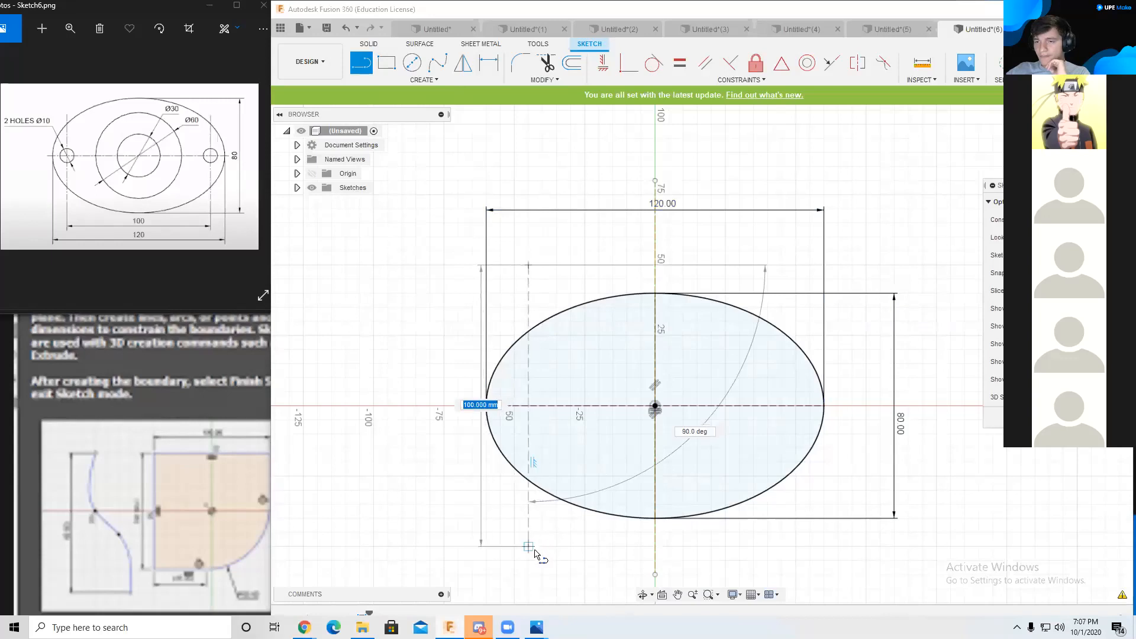
click(528, 546)
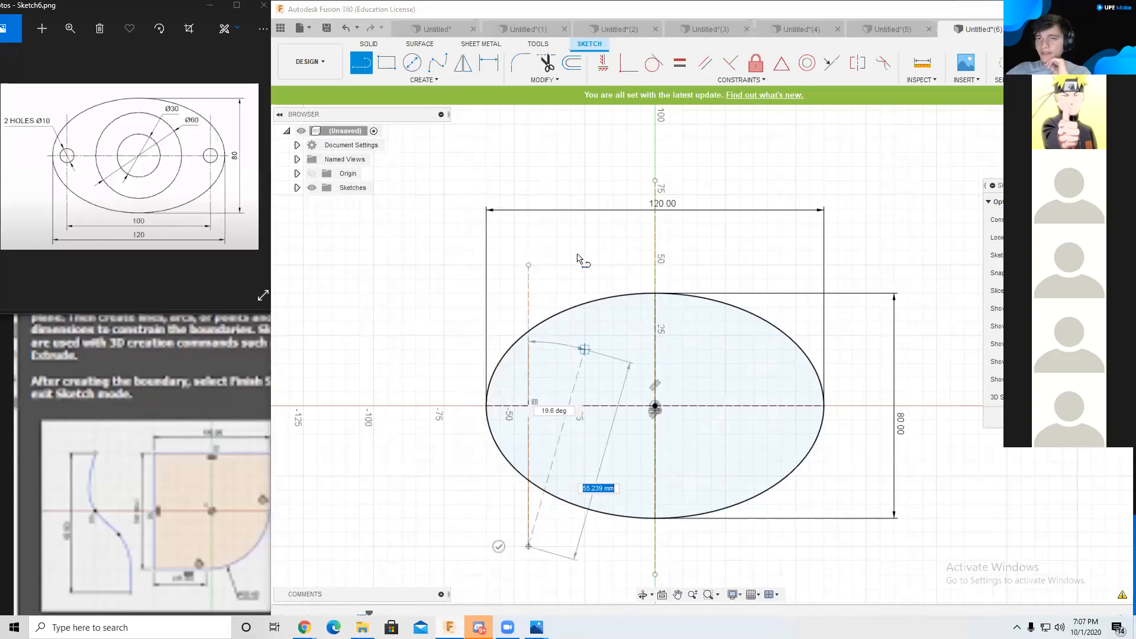
Step: Dimension the distance between the left construction line and the vertical centre line and set it to 50 mm
click(489, 62)
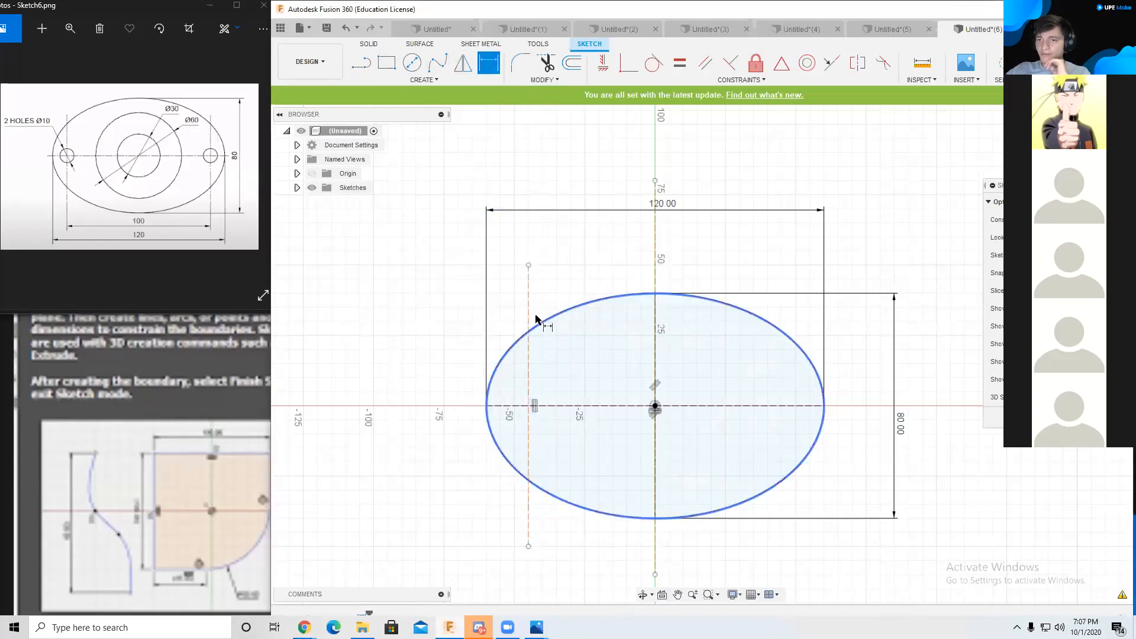
click(530, 310)
click(657, 280)
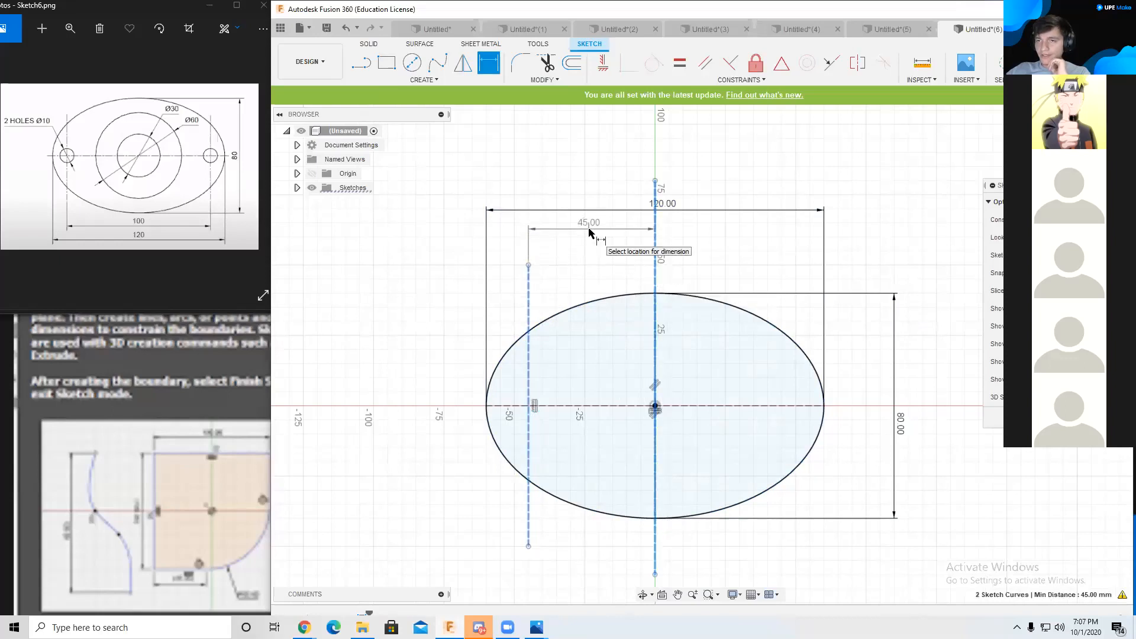
double_click(590, 231)
text(50)
key(Return)
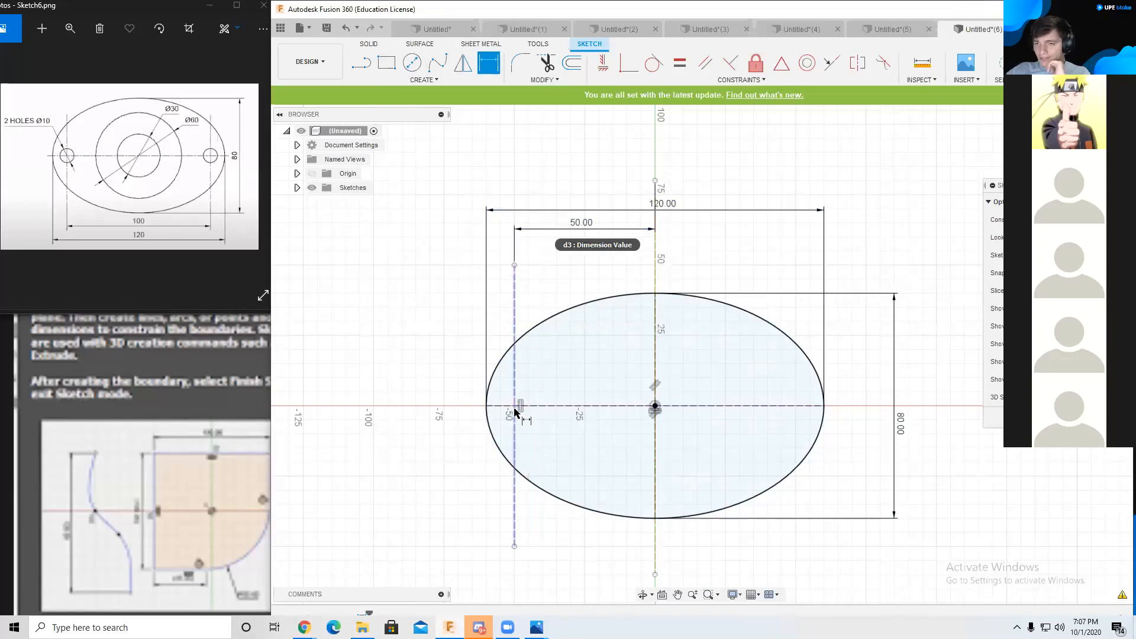
Step: Draw a 10 mm diameter circle centred where the left construction line crosses the ellipse's horizontal axis
click(412, 63)
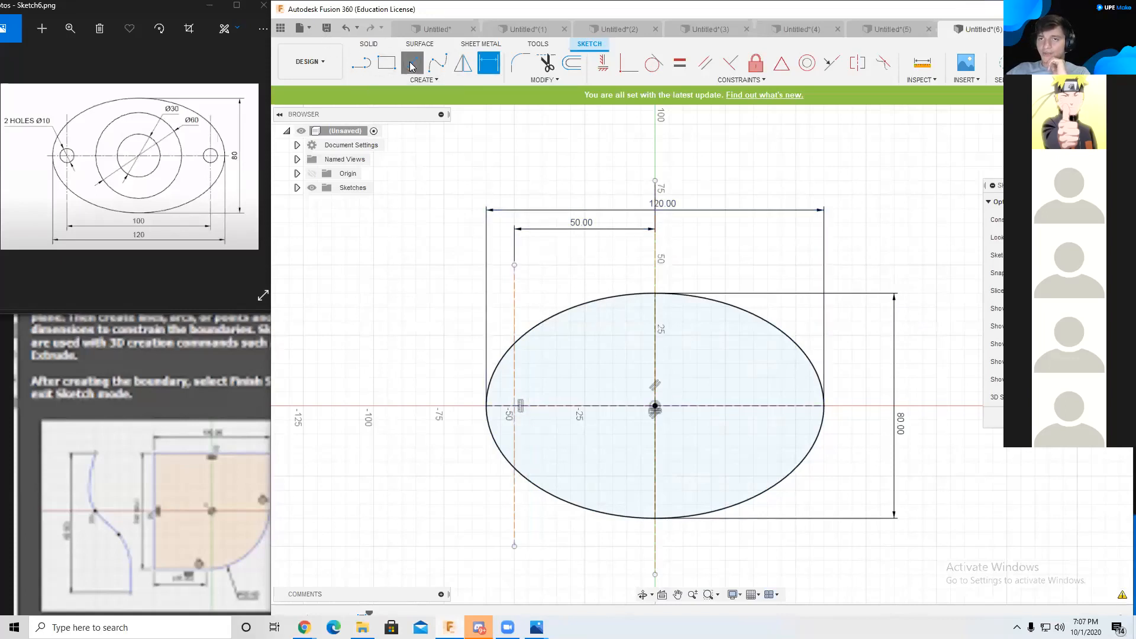
click(514, 407)
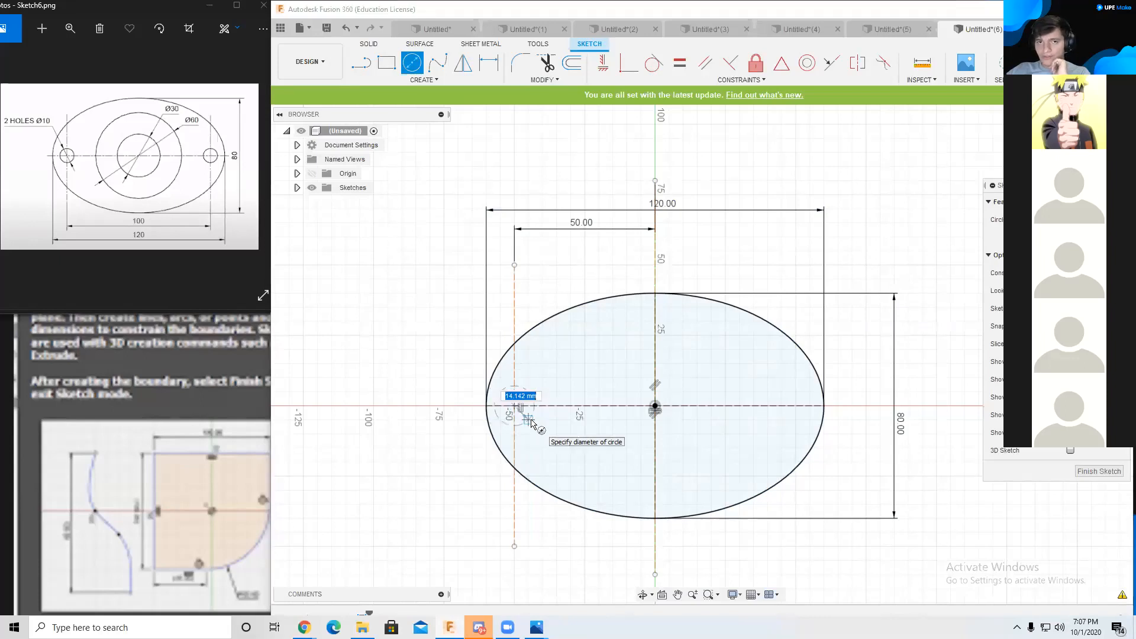
text(10)
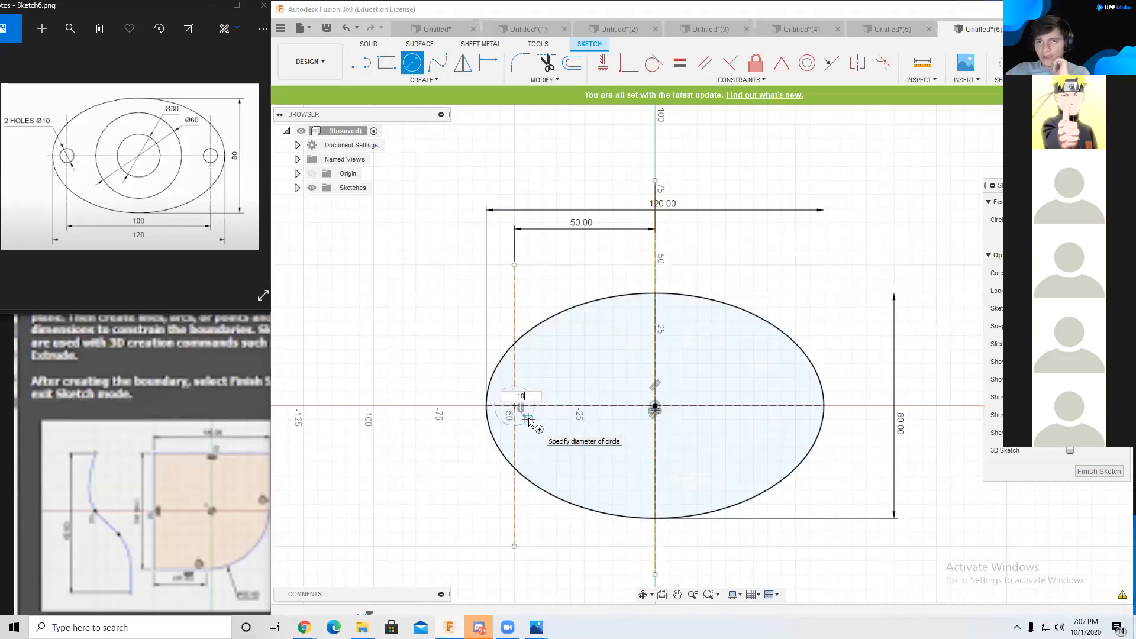
key(Return)
key(Escape)
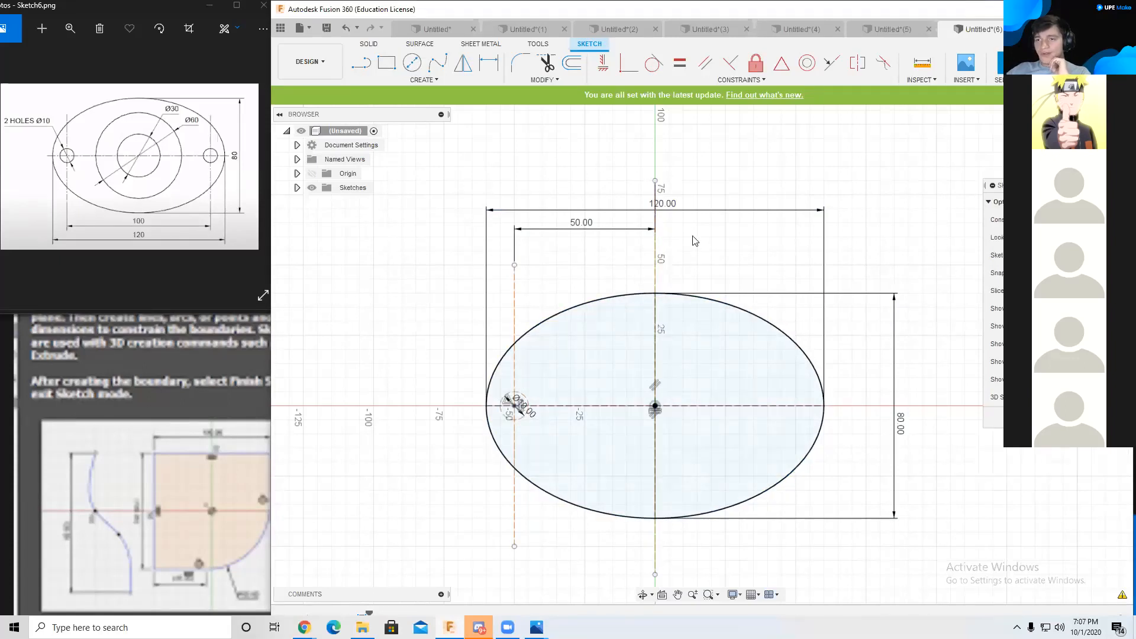
Step: Convert the 10 mm circle on the left construction line from construction to normal geometry
click(423, 80)
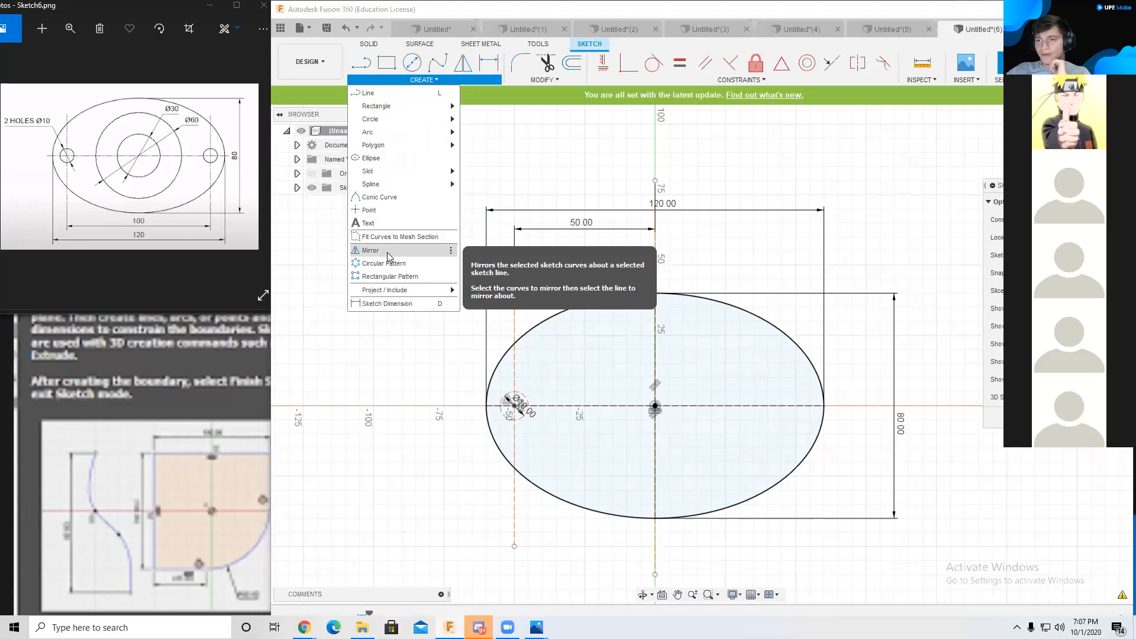
click(526, 404)
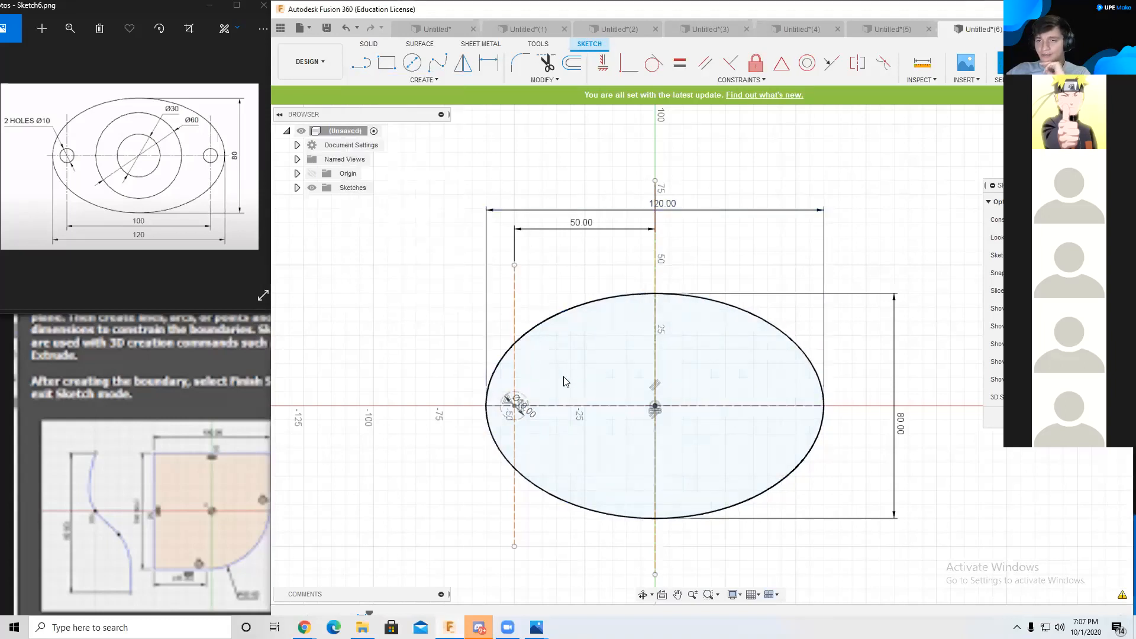
click(525, 400)
key(x)
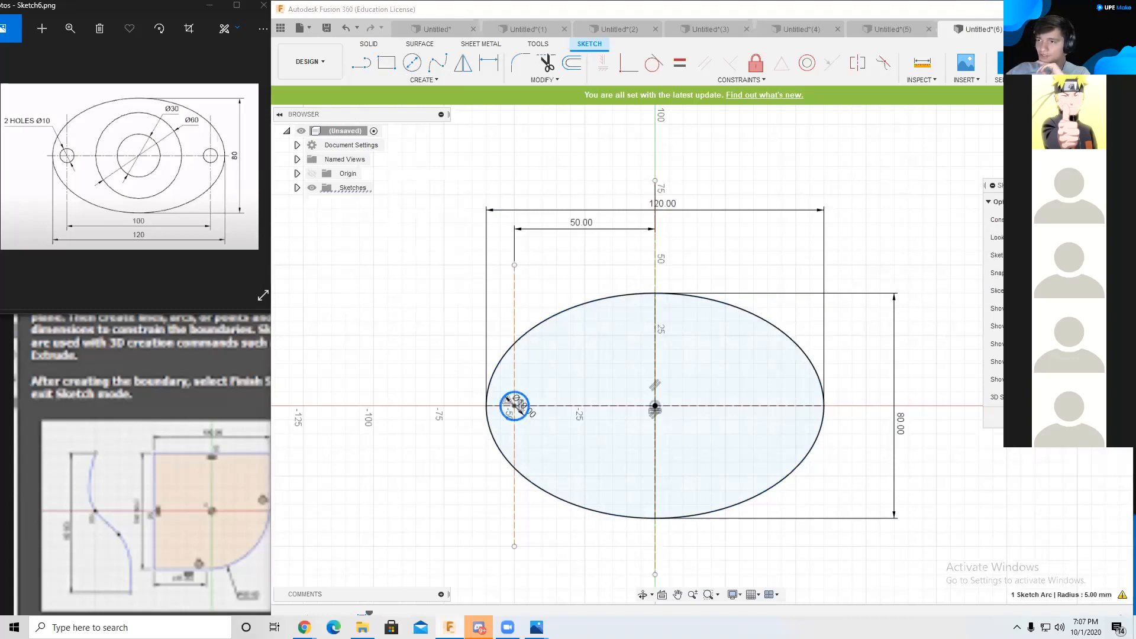
key(Escape)
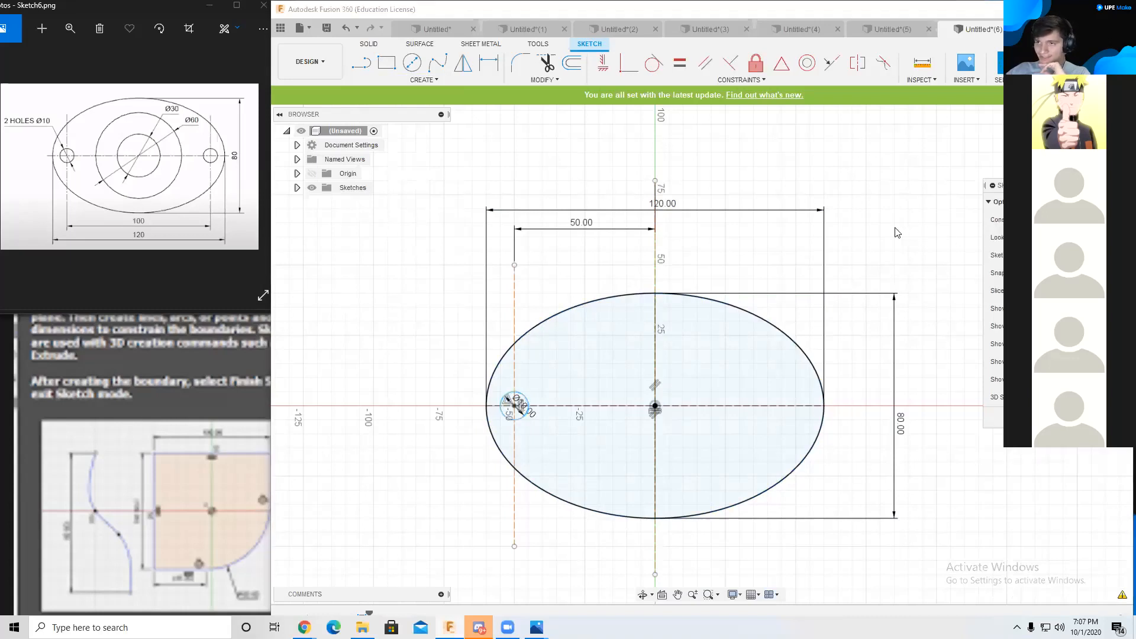
Step: Mirror the 10 mm hole circle about the vertical centre line to the opposite end of the ellipse
click(424, 80)
click(379, 248)
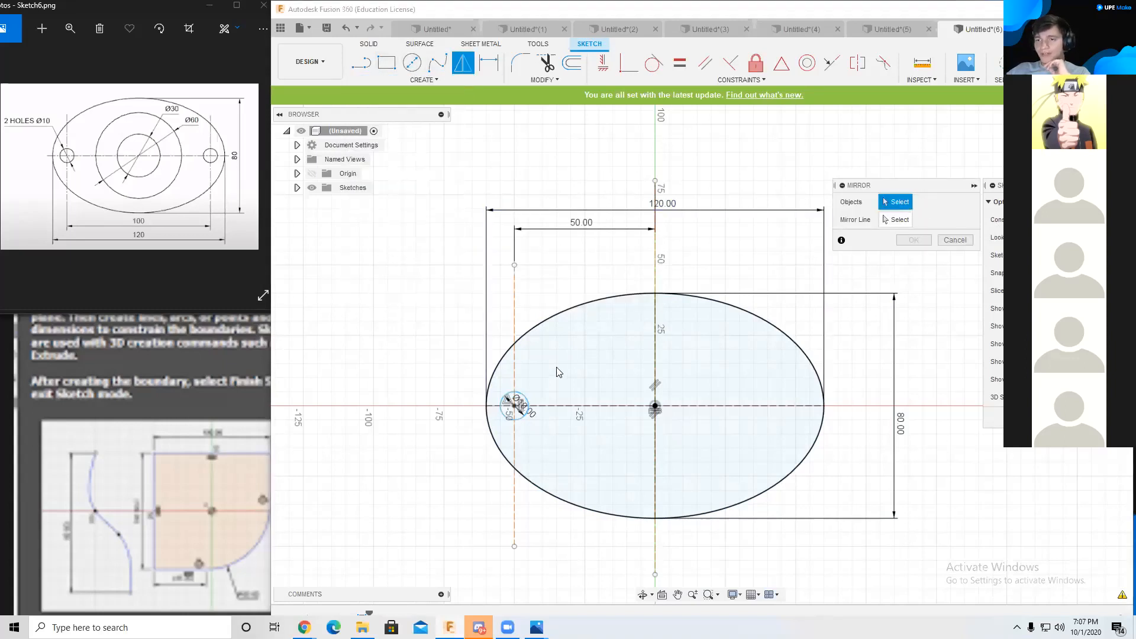
click(513, 400)
click(893, 219)
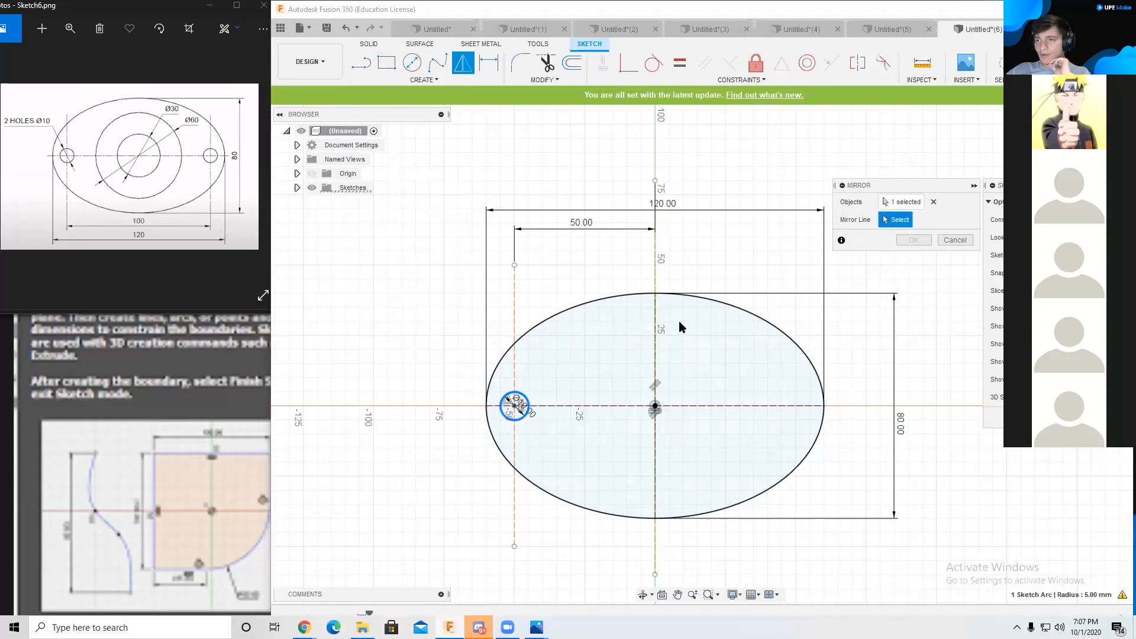
click(654, 269)
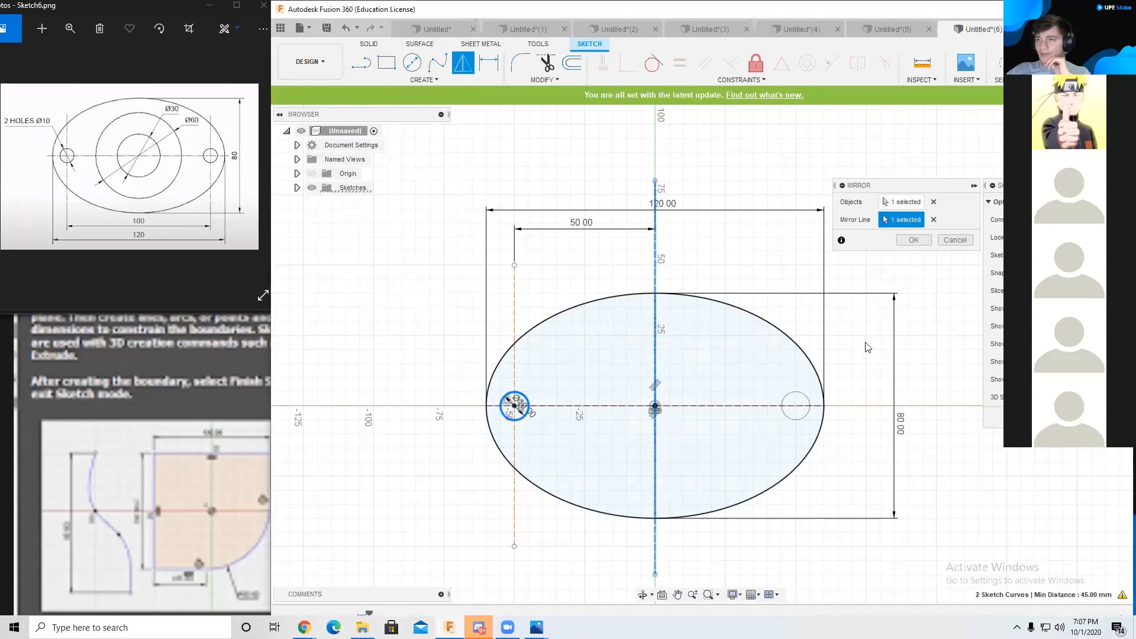
click(913, 240)
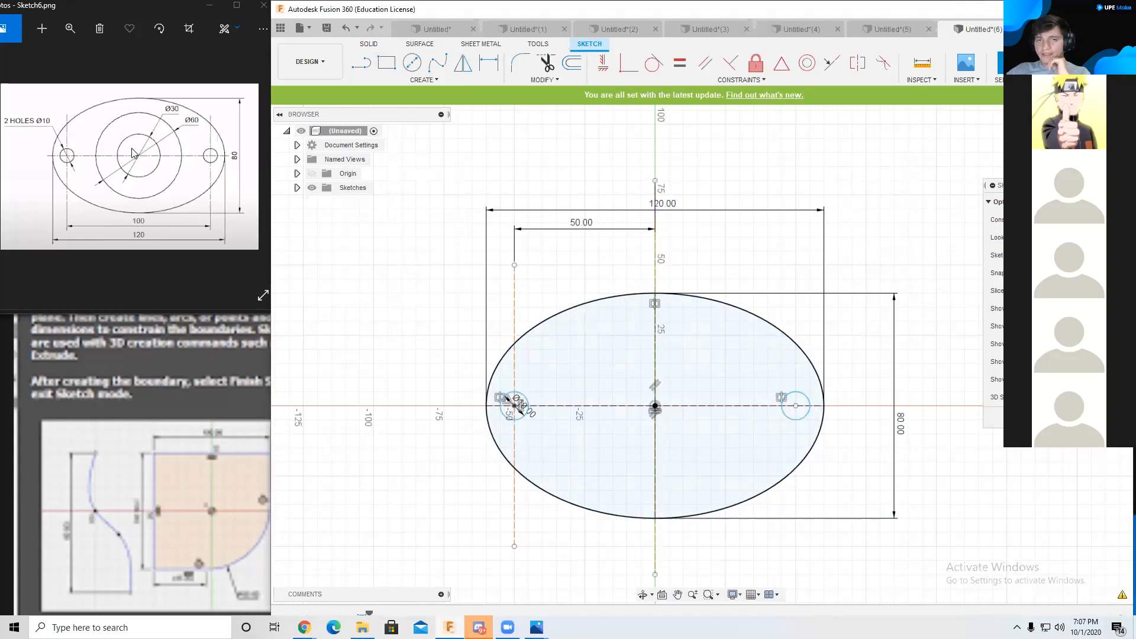
Step: Draw two concentric circles at the ellipse's centre with diameters of 60 mm and 30 mm
click(412, 63)
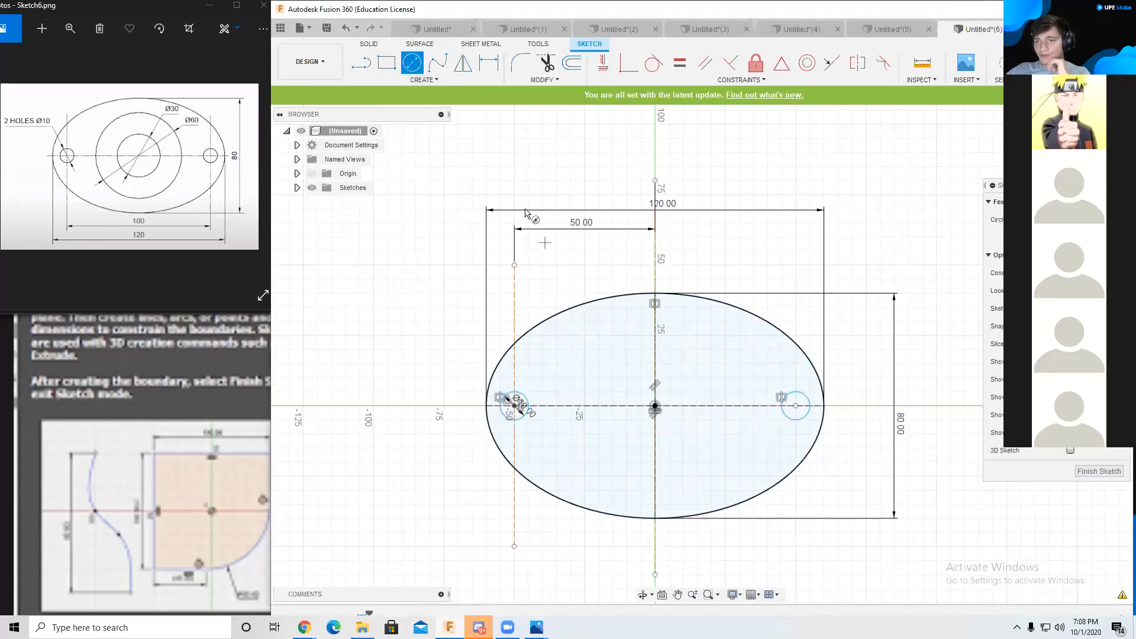
click(655, 406)
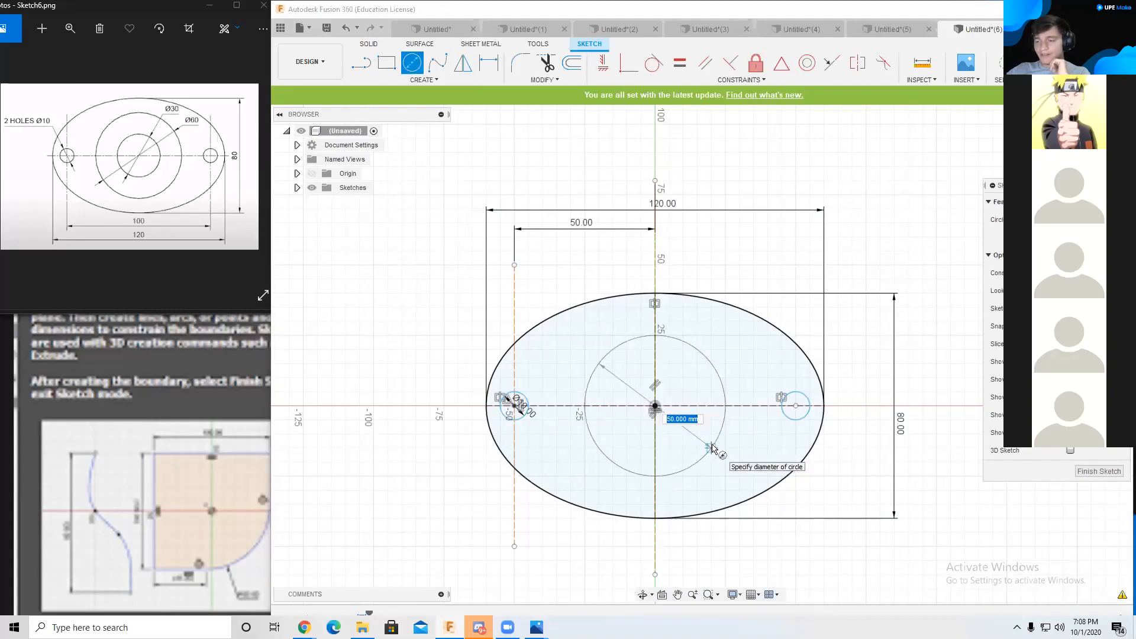
text(60)
key(Return)
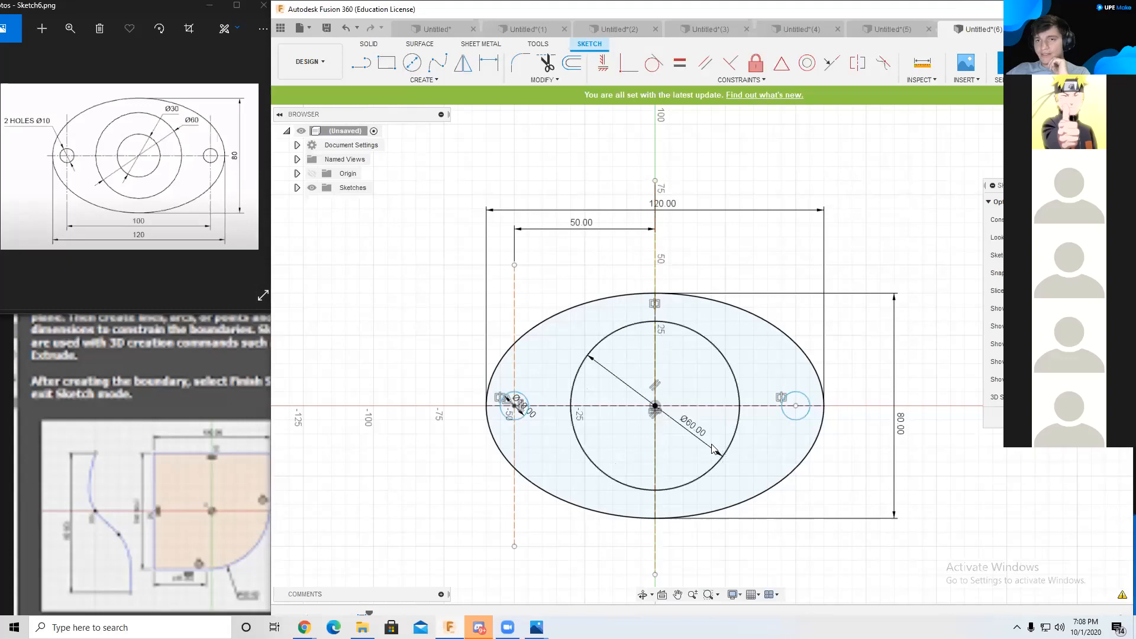
click(412, 62)
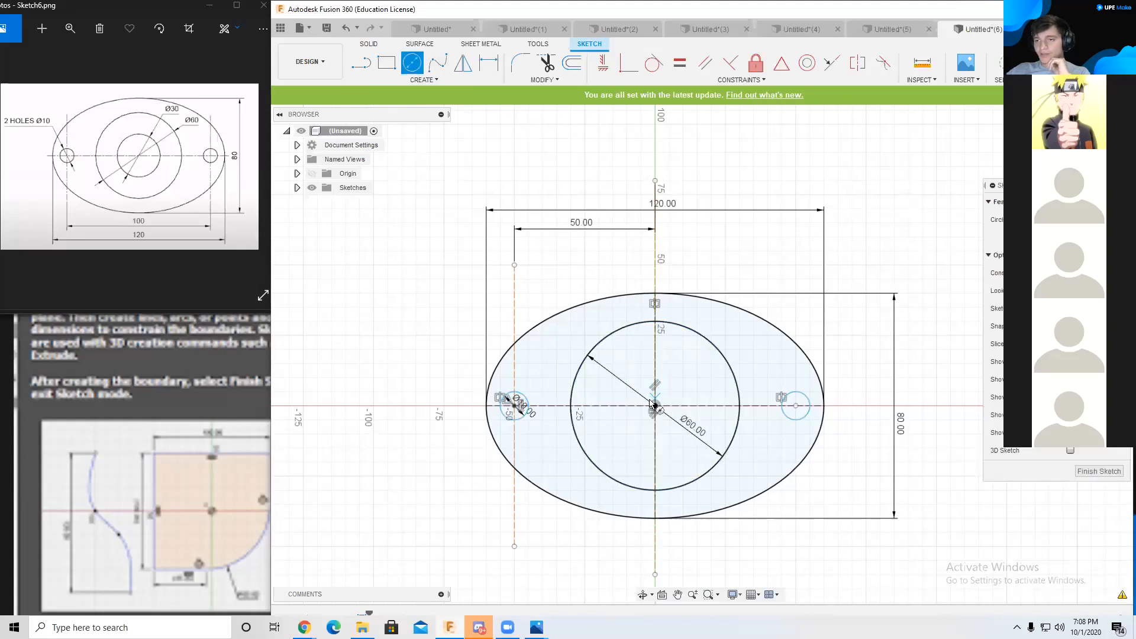
click(655, 407)
text(30)
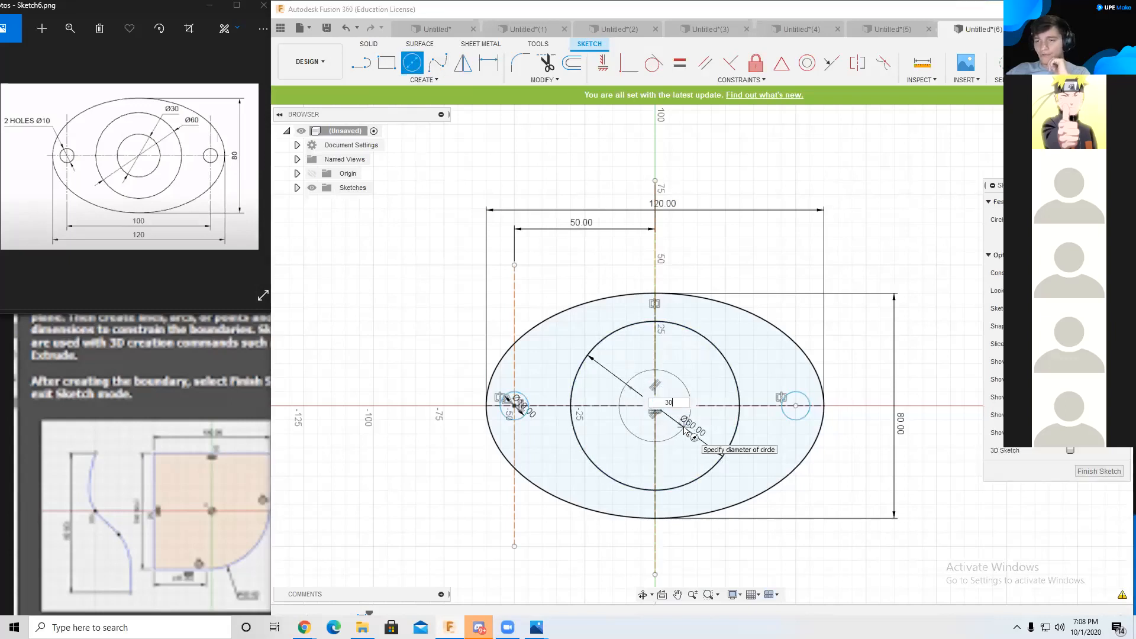
key(Return)
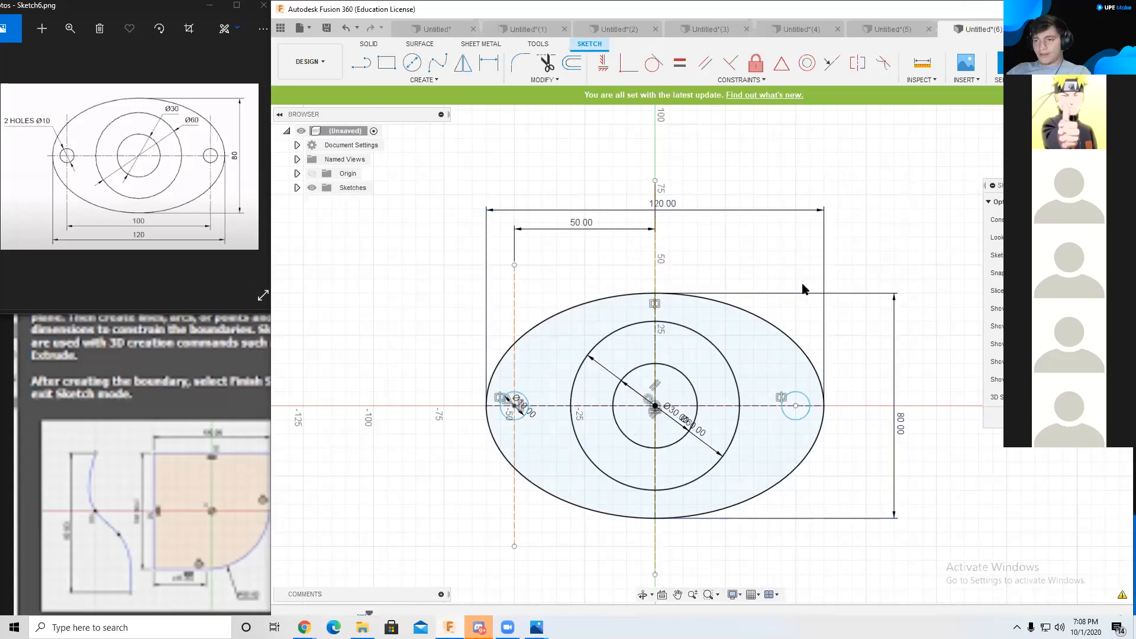
Step: Finish the sketch and extrude the ellipse region outside the 60 mm circle and the two small holes upward as a new body
mouse_move(806, 287)
shift+middle_down()
mouse_move(811, 243)
mouse_move(761, 297)
mouse_move(752, 278)
mouse_move(792, 254)
shift+middle_up()
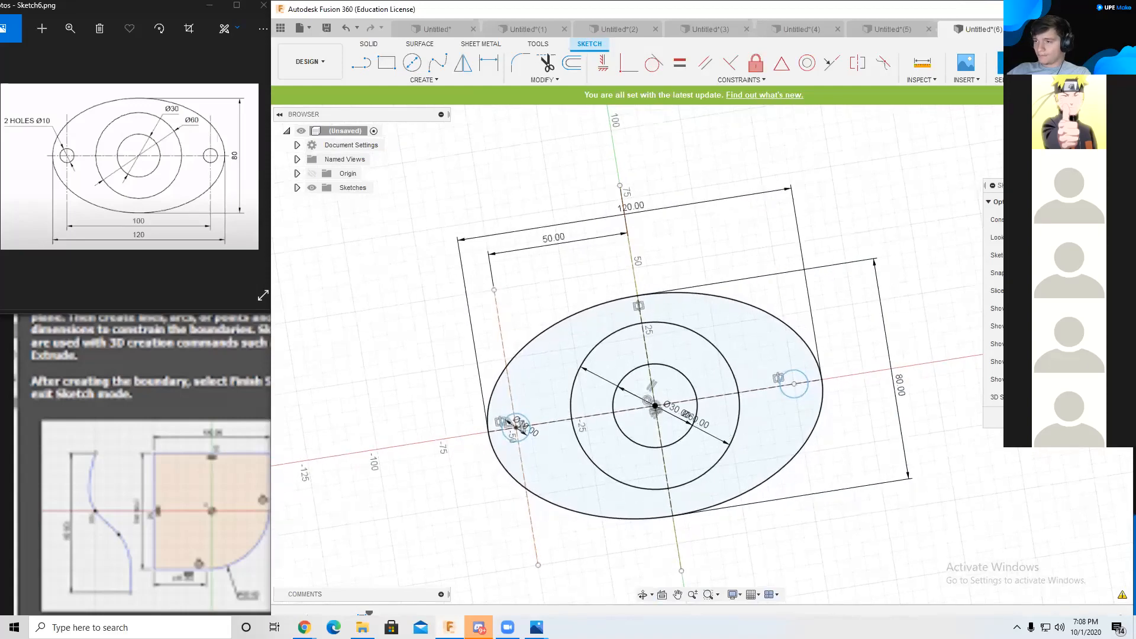
click(1089, 416)
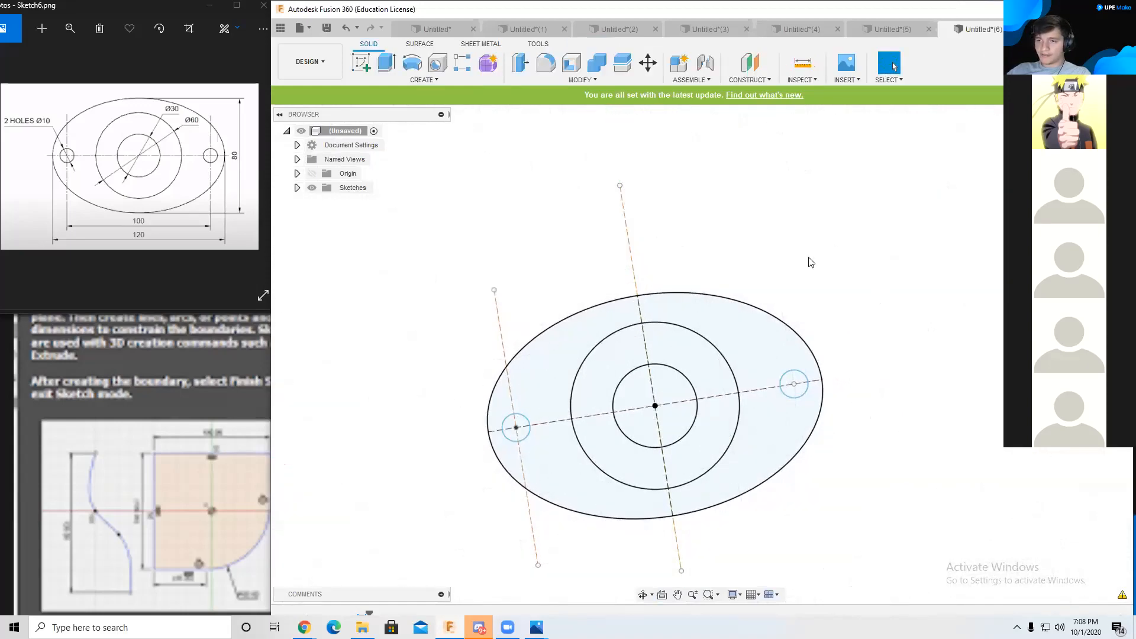
click(421, 79)
click(421, 79)
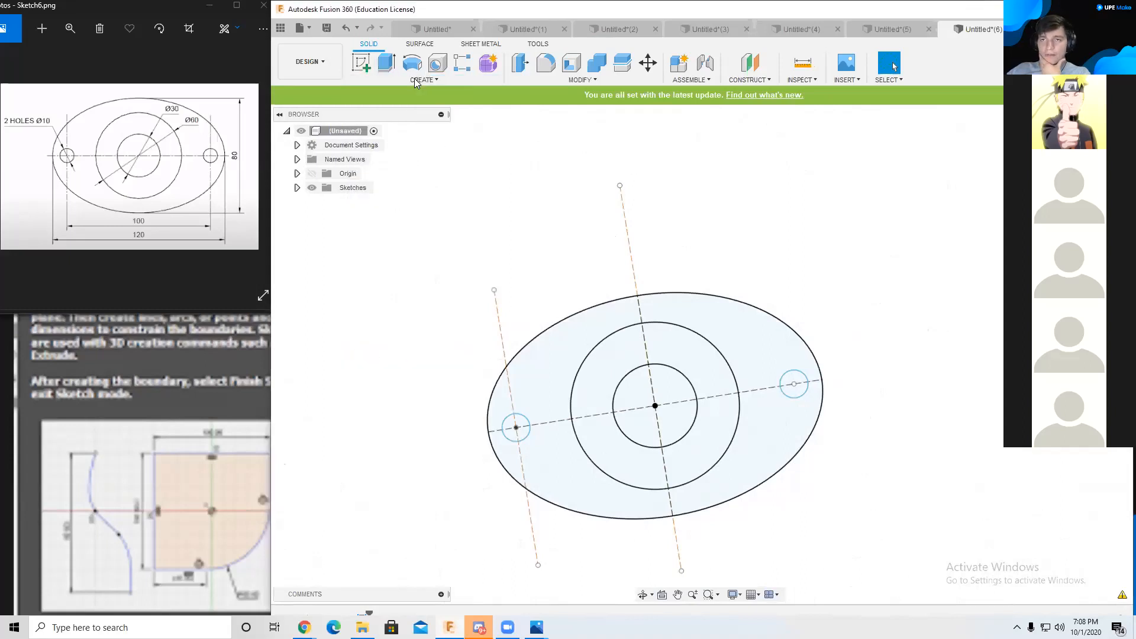
click(384, 65)
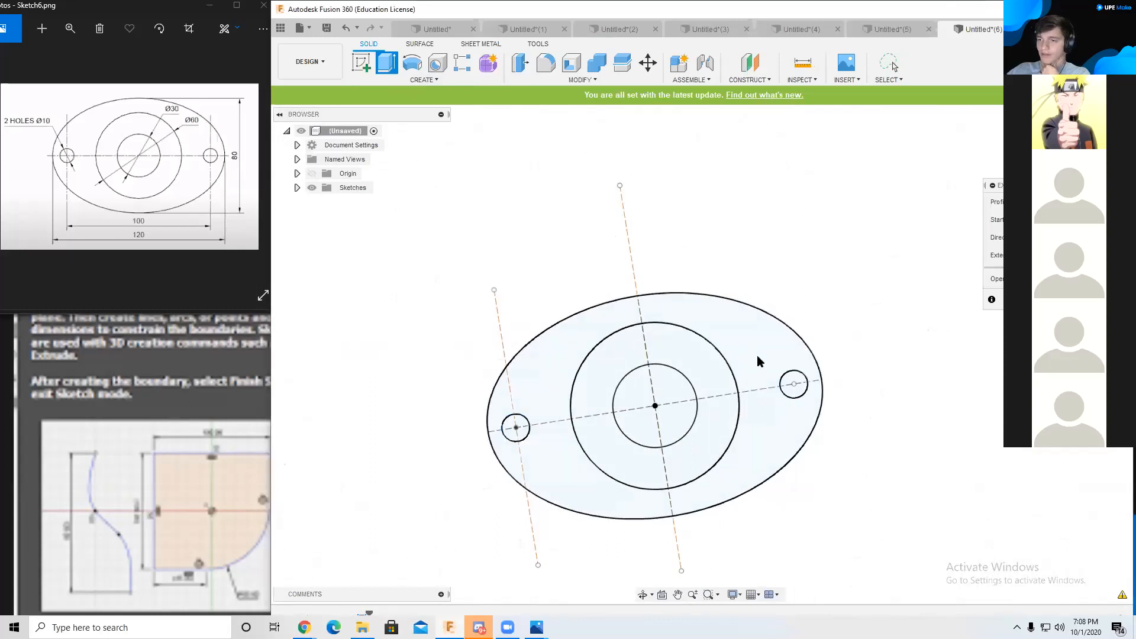
click(757, 355)
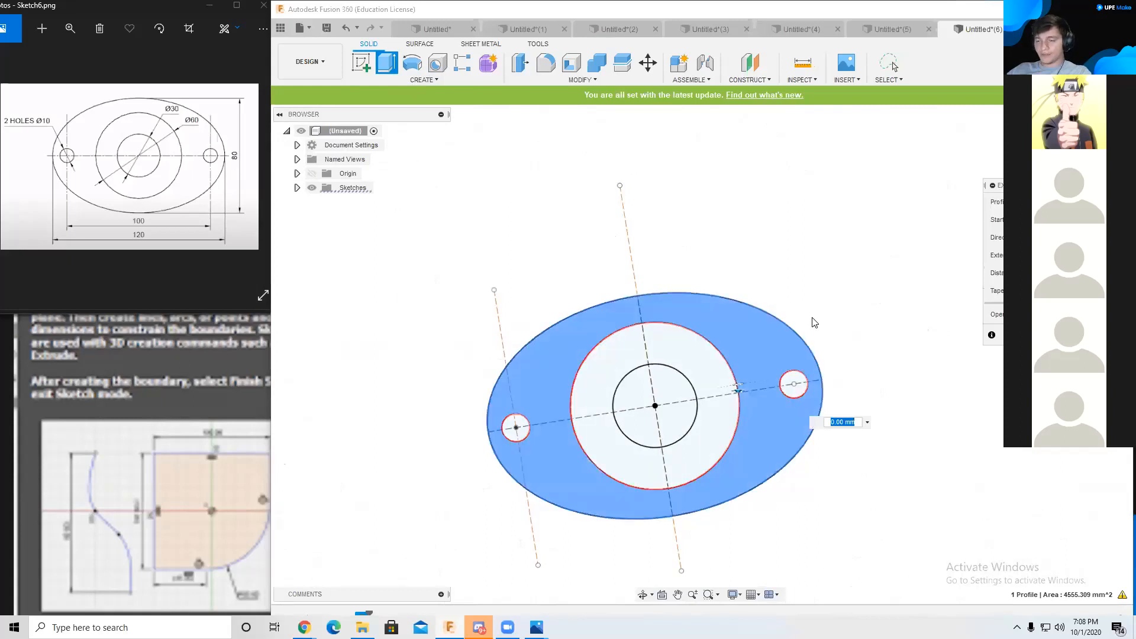
shift+middle_drag(811, 319, 806, 256)
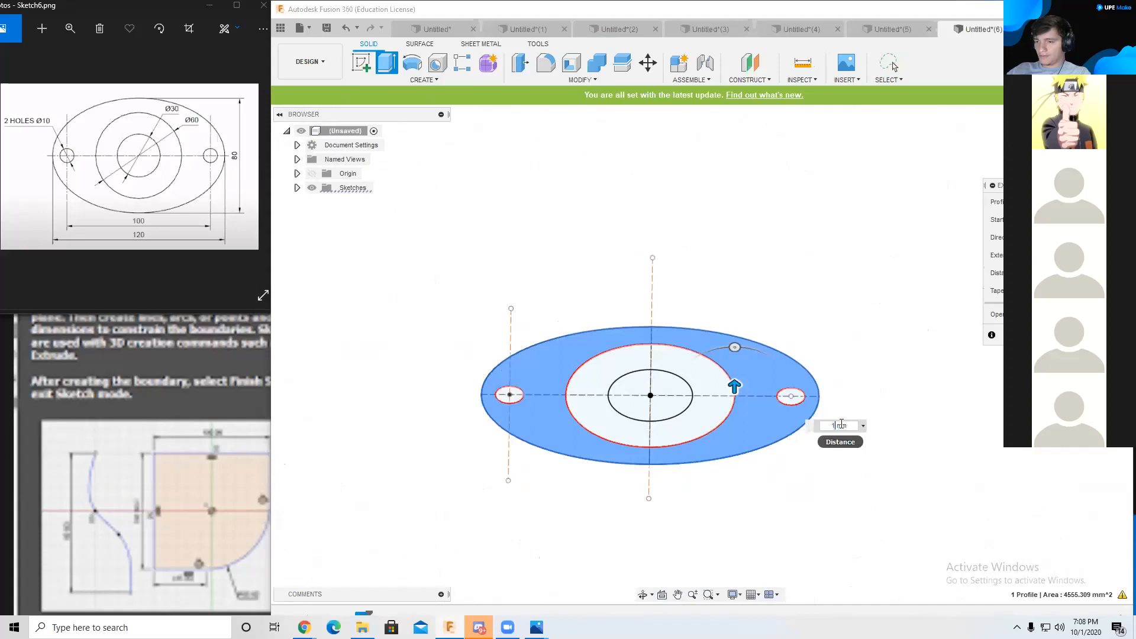
text(0)
key(Return)
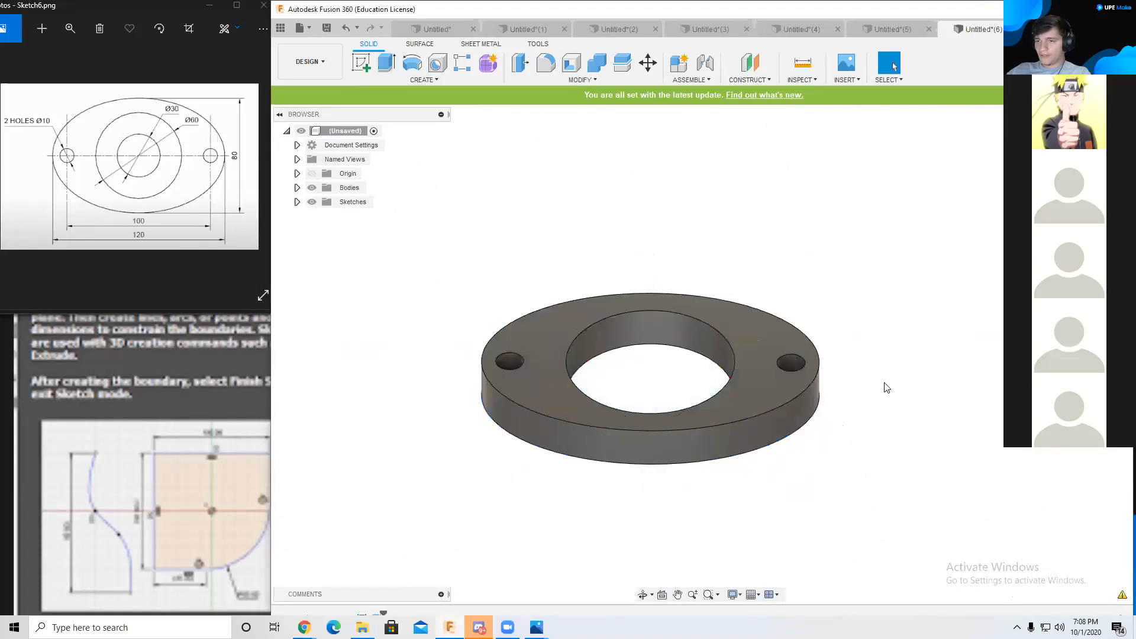
Step: Make Sketch1 visible again so its central circles can be used for another extrusion
shift+middle_drag(886, 387, 834, 365)
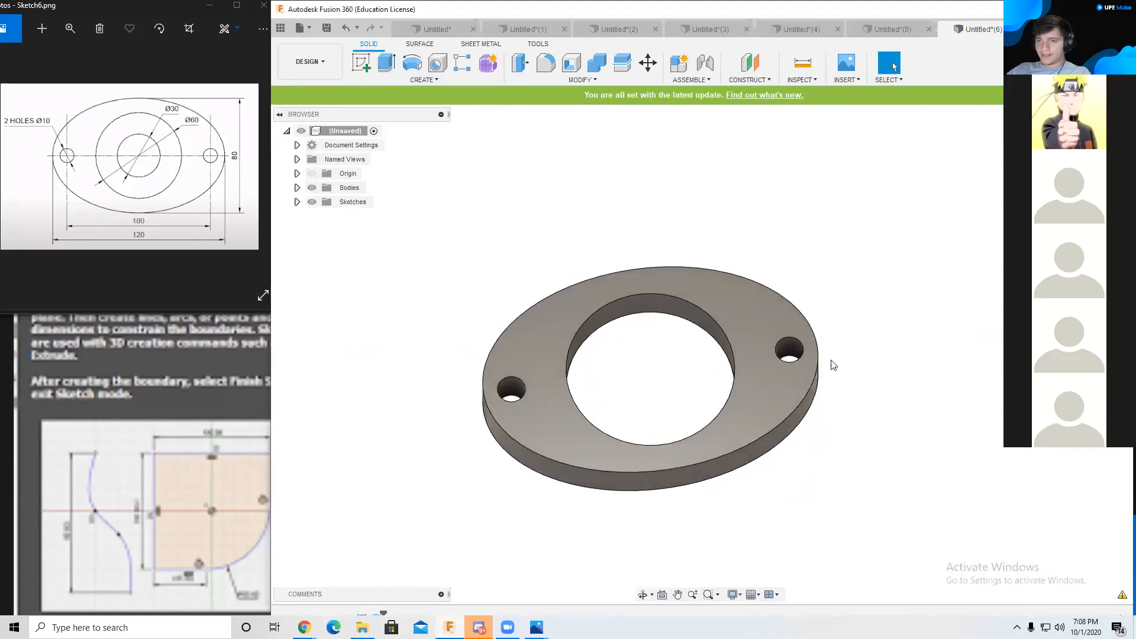
click(297, 202)
click(318, 217)
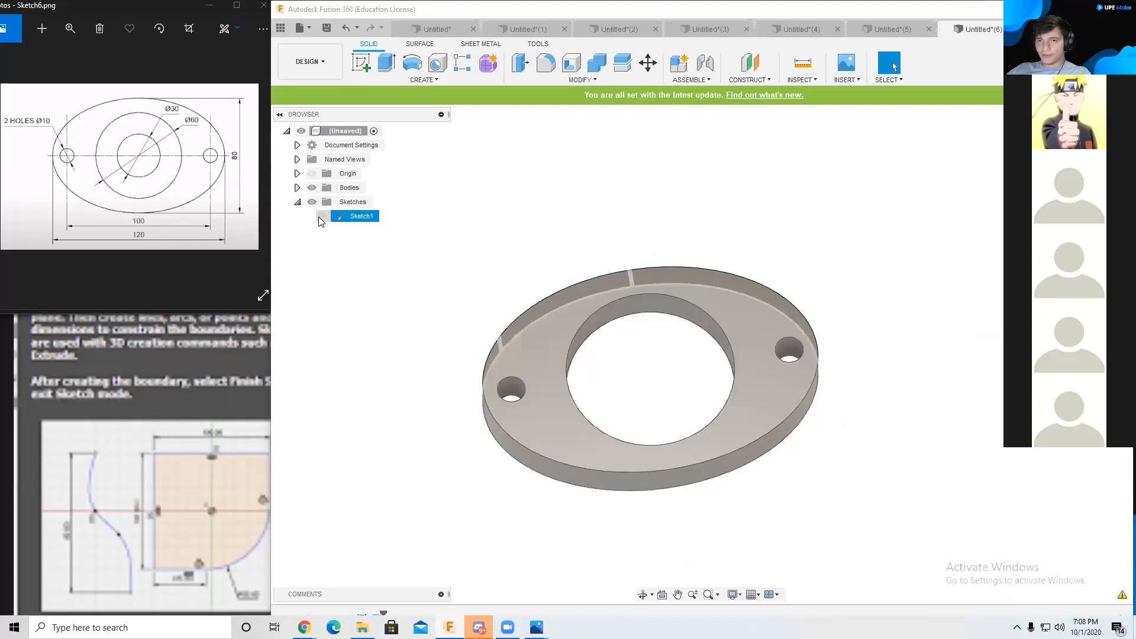
click(321, 216)
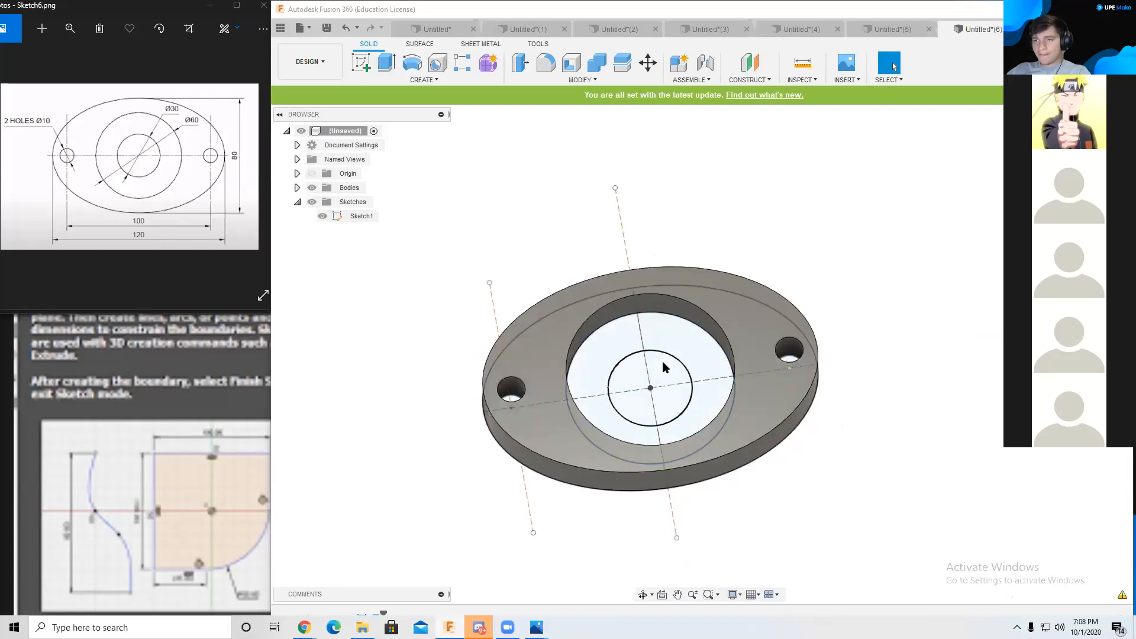
Step: Extrude the ring between the 30 mm and 60 mm circles upward by 25 mm to form the central boss
click(387, 63)
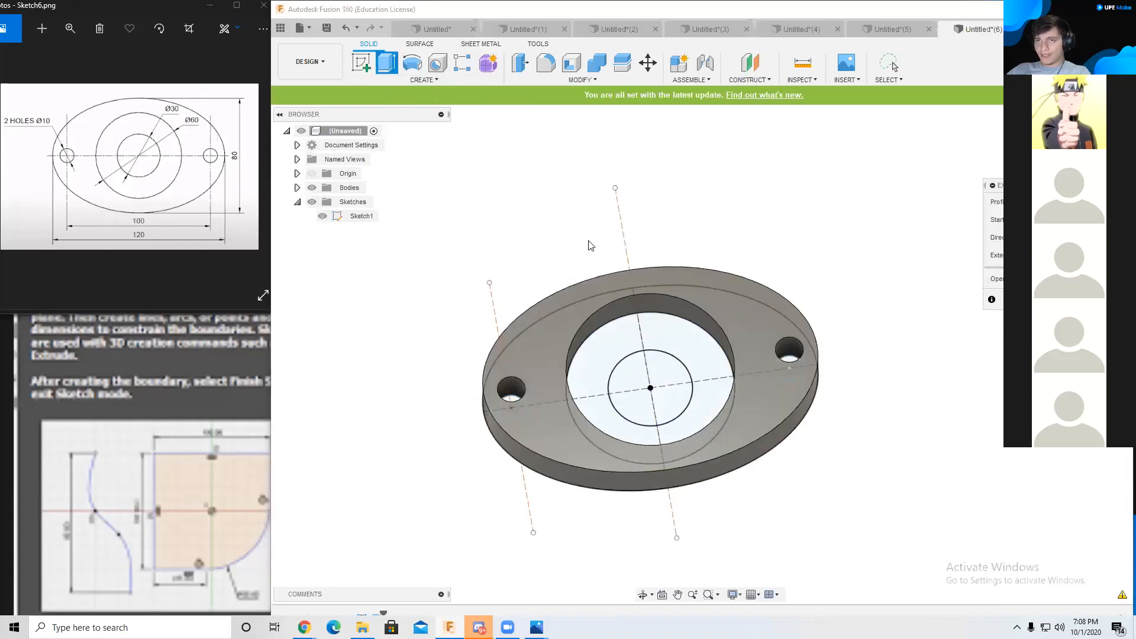
click(693, 353)
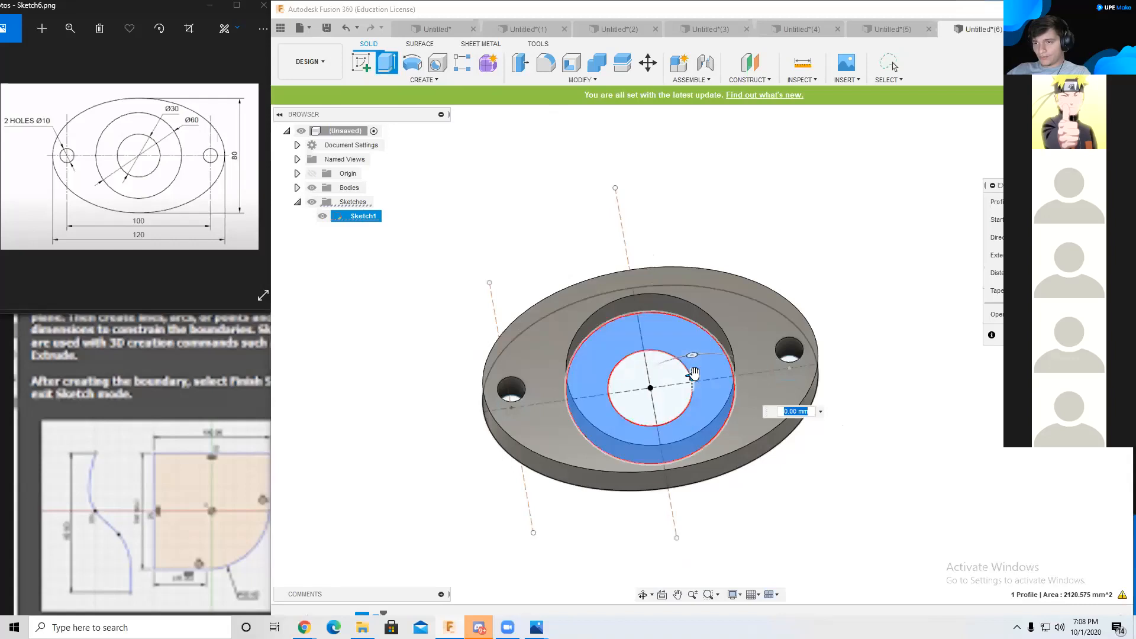
click(792, 411)
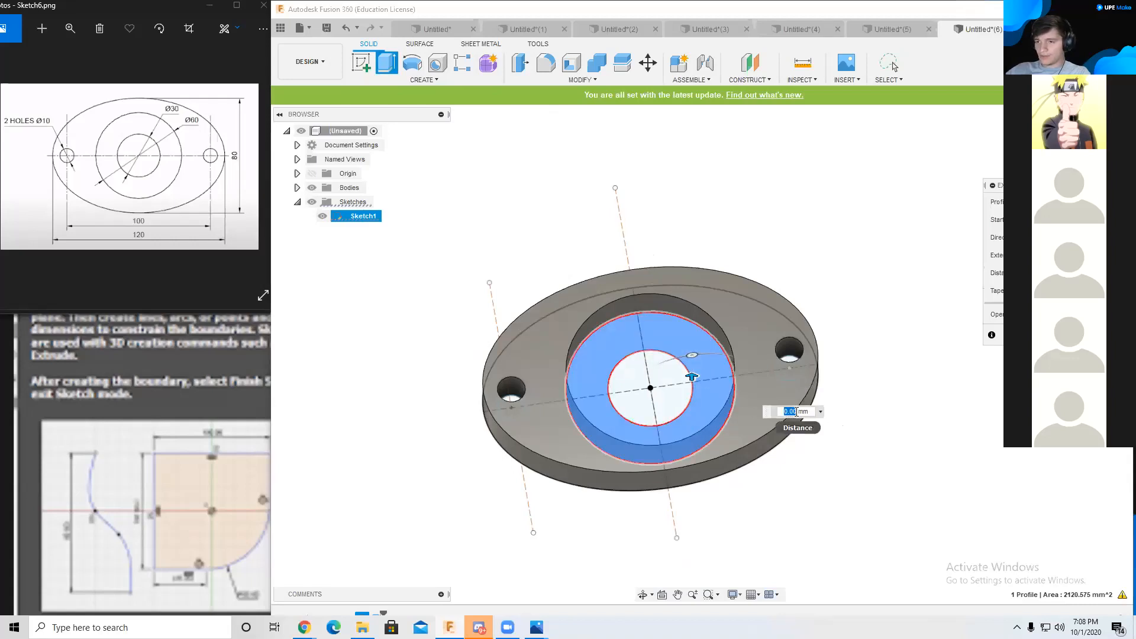
text(20)
key(Return)
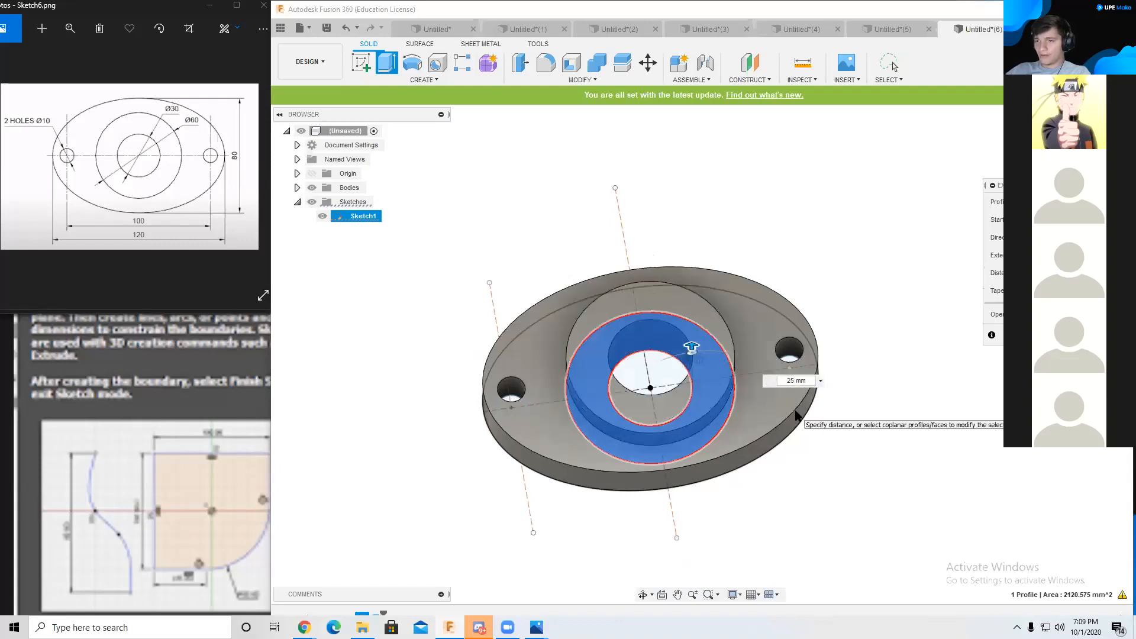
key(Return)
shift+middle_drag(806, 410, 753, 342)
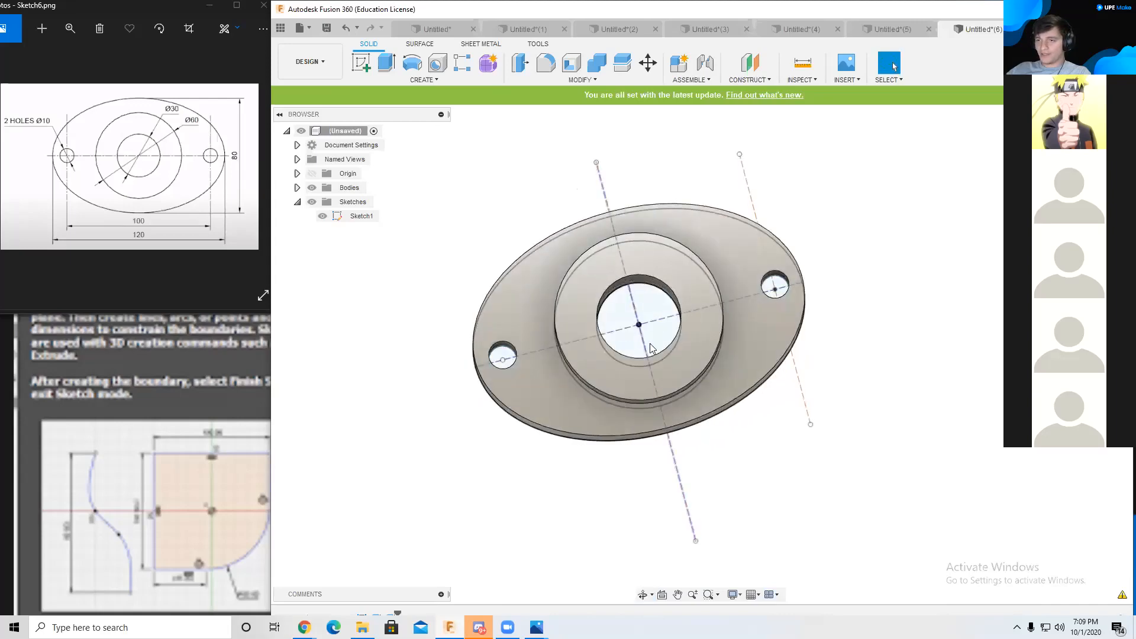
shift+middle_drag(904, 285, 876, 245)
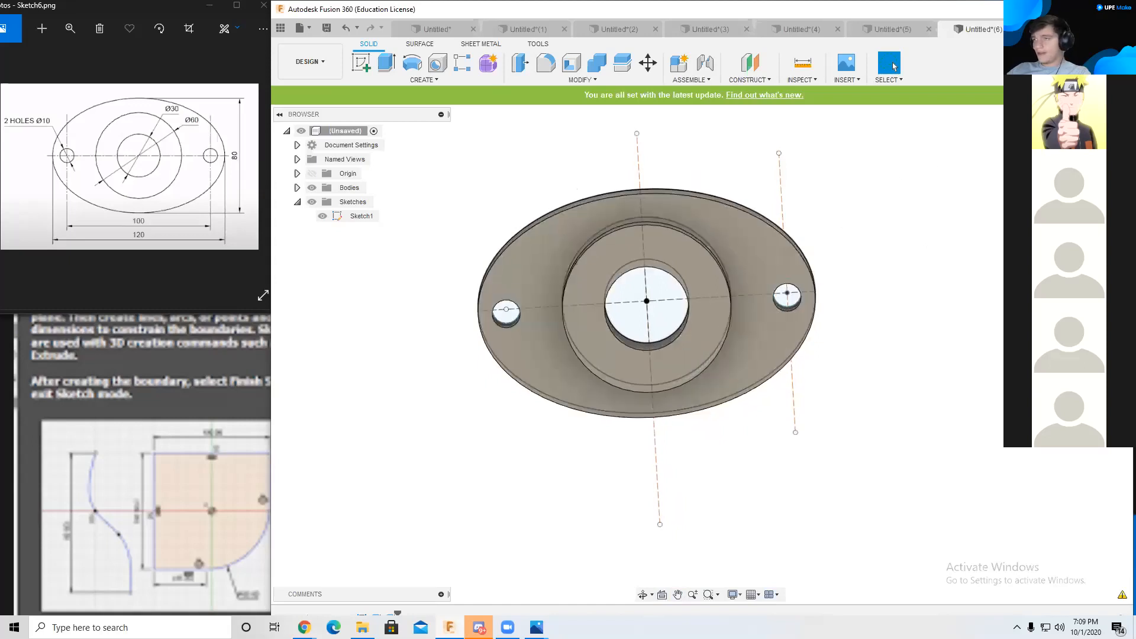
Step: Create a new design with the FinalSketch.png reference drawing beside it and start a sketch on the horizontal XY plane
key(ctrl+n)
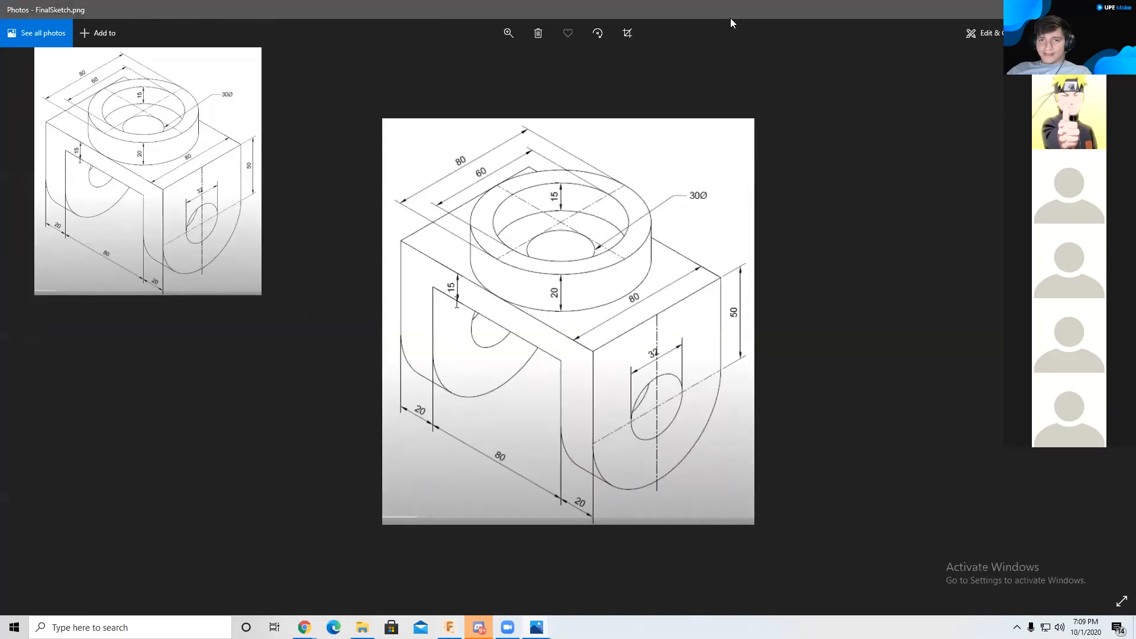
double_click(730, 18)
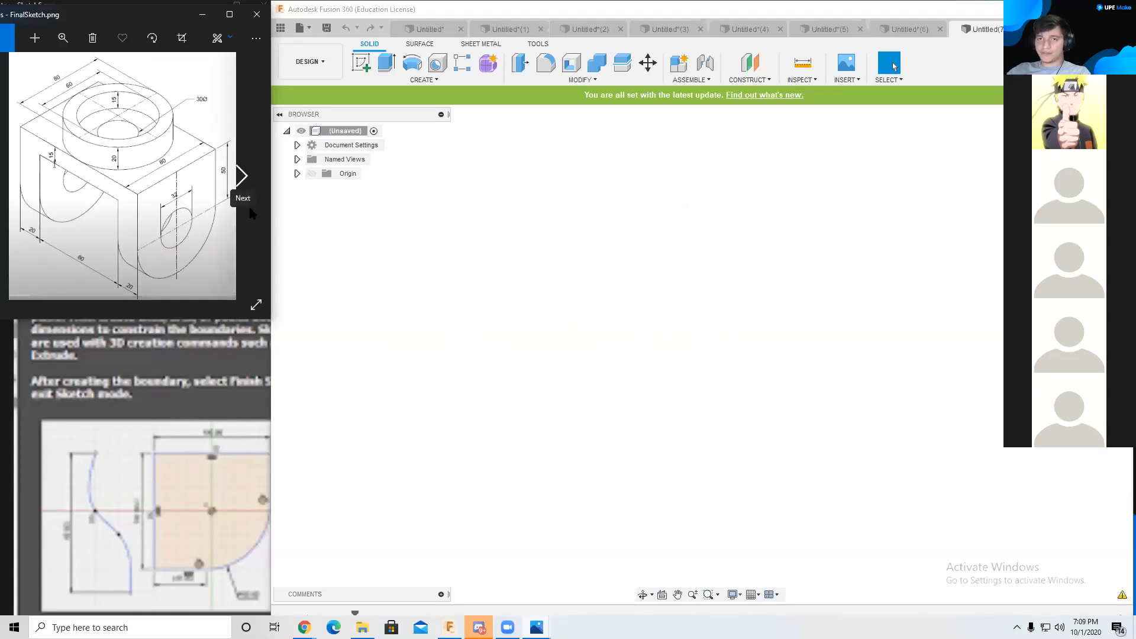
click(500, 256)
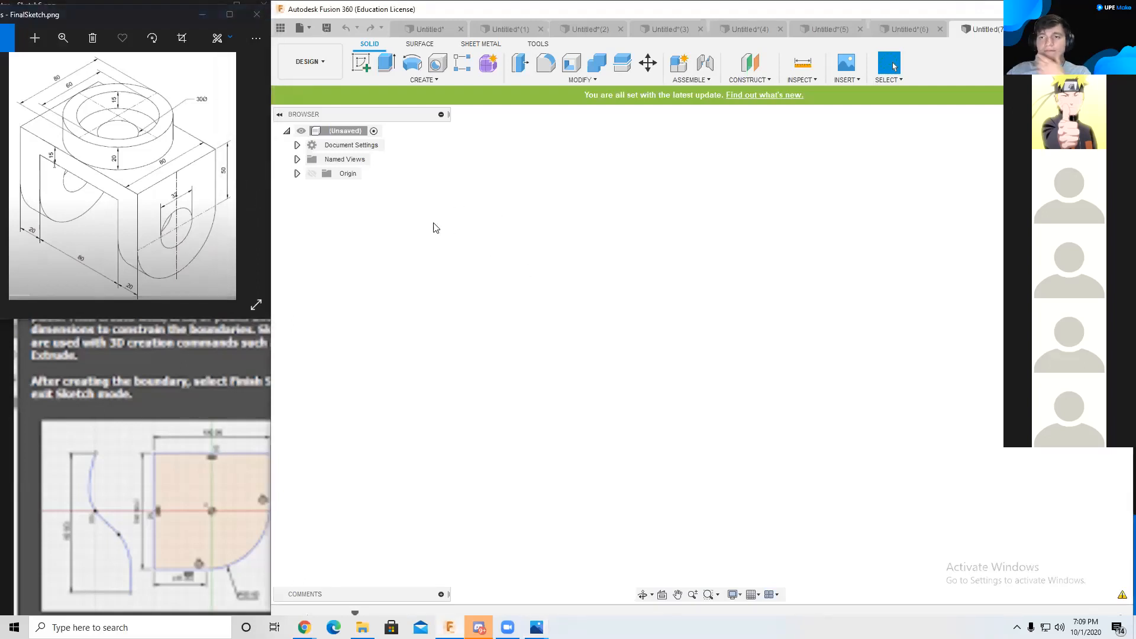
click(361, 62)
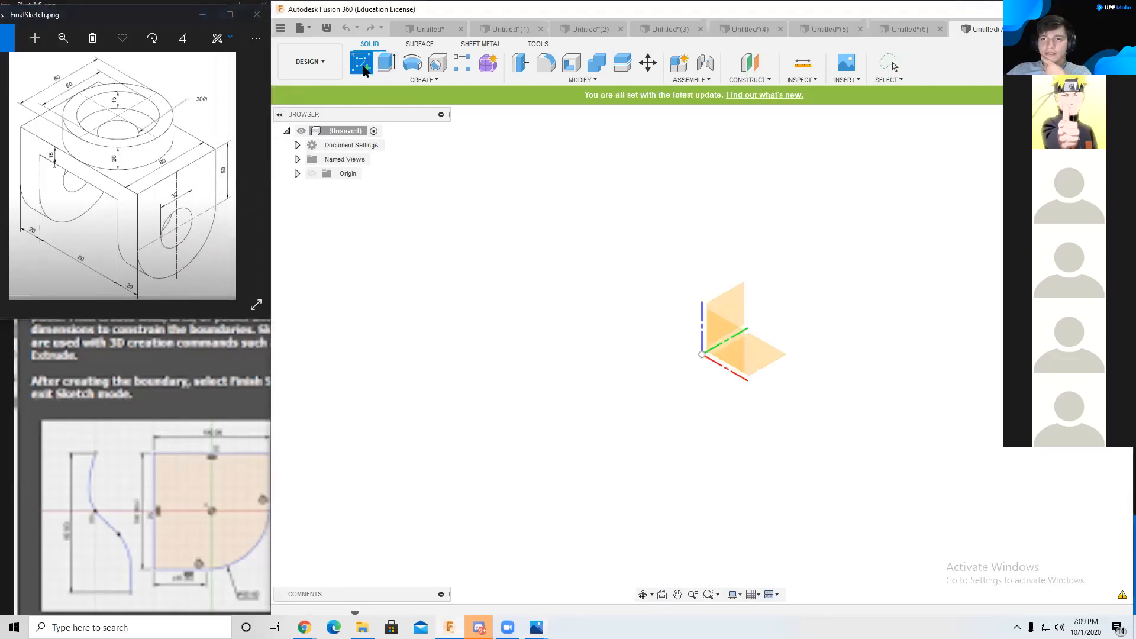
click(762, 345)
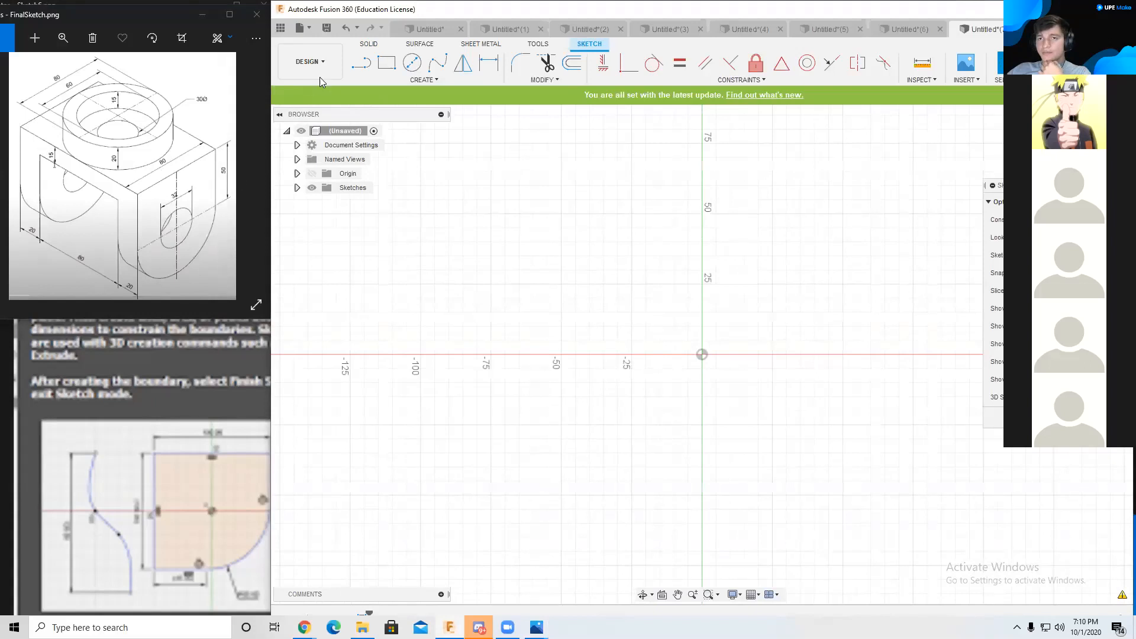
Step: Draw a center rectangle on the origin, 120 mm wide and 80 mm high
click(386, 62)
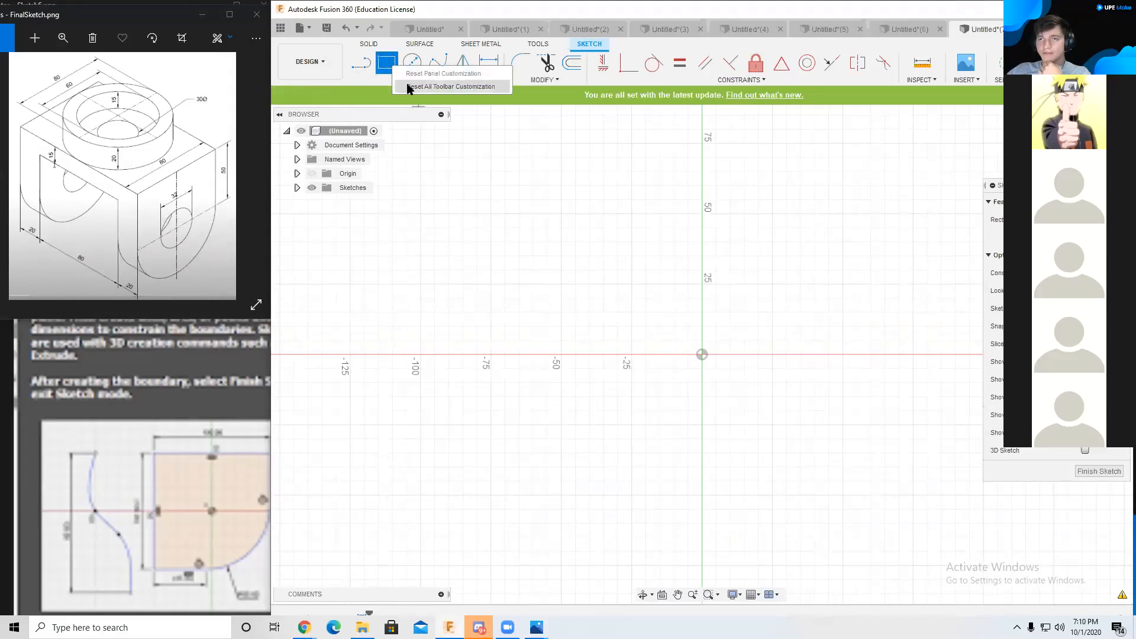
click(408, 80)
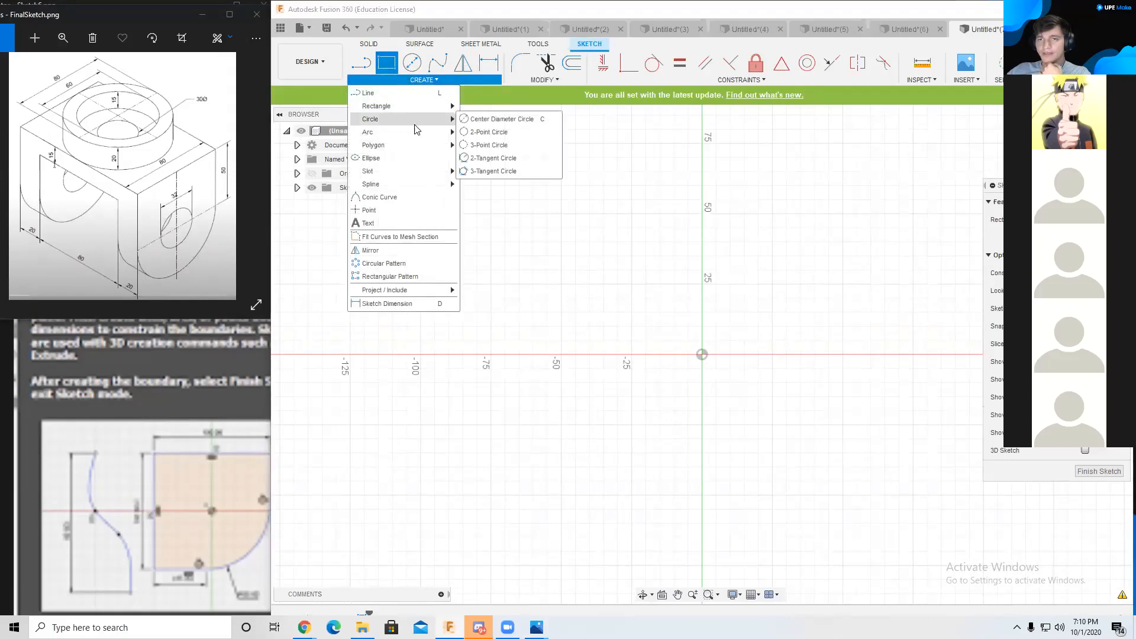
mouse_move(428, 175)
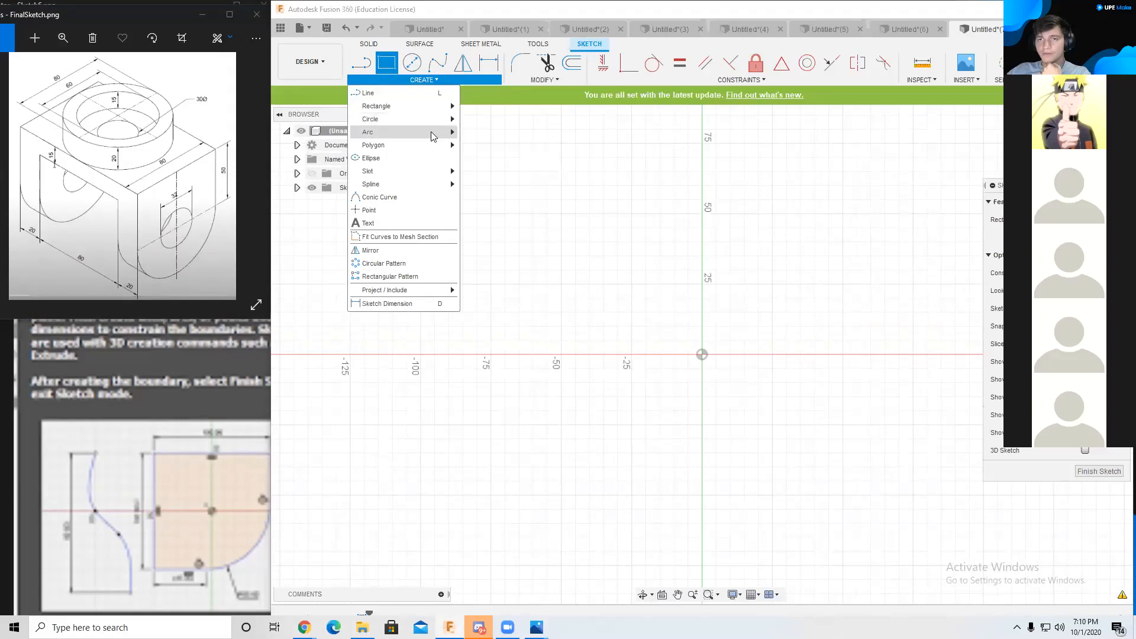
mouse_move(441, 106)
click(495, 132)
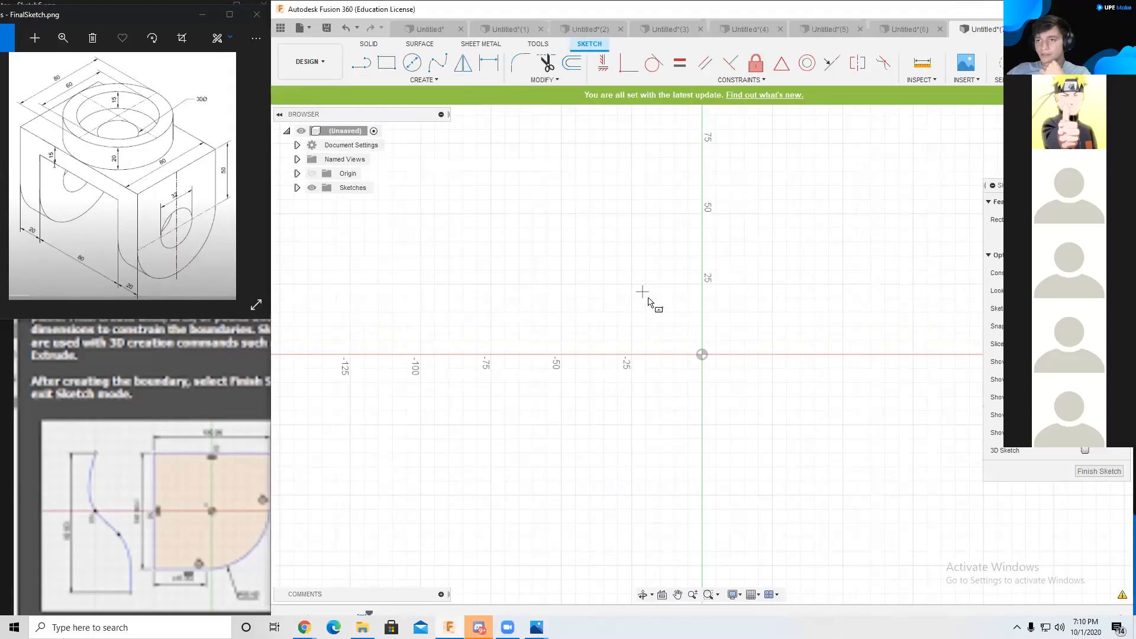
click(702, 354)
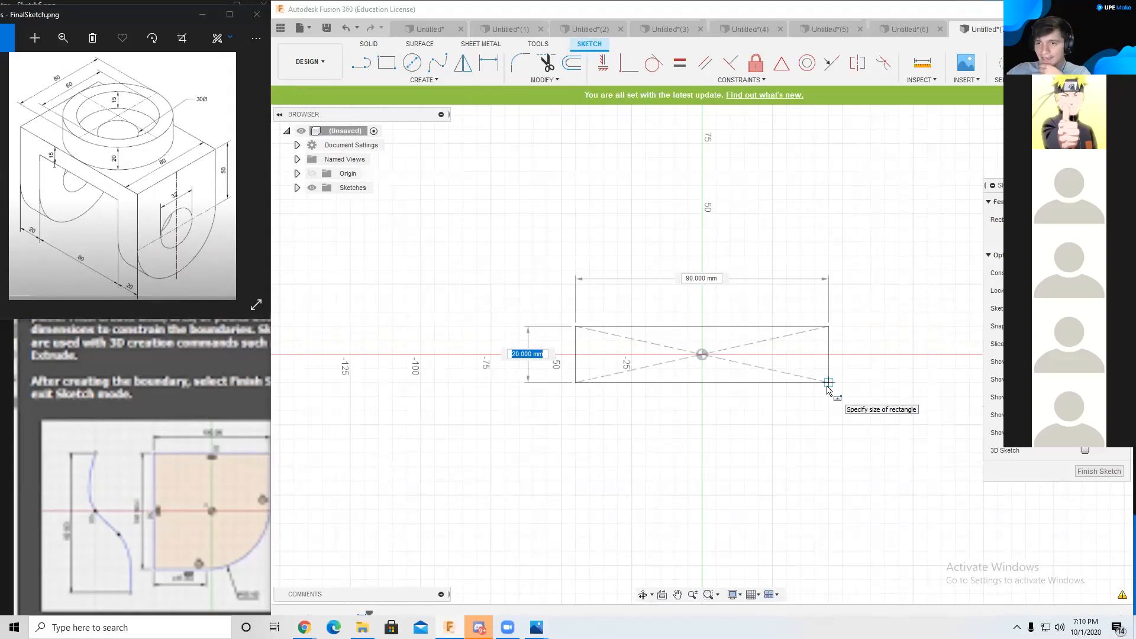
text(80)
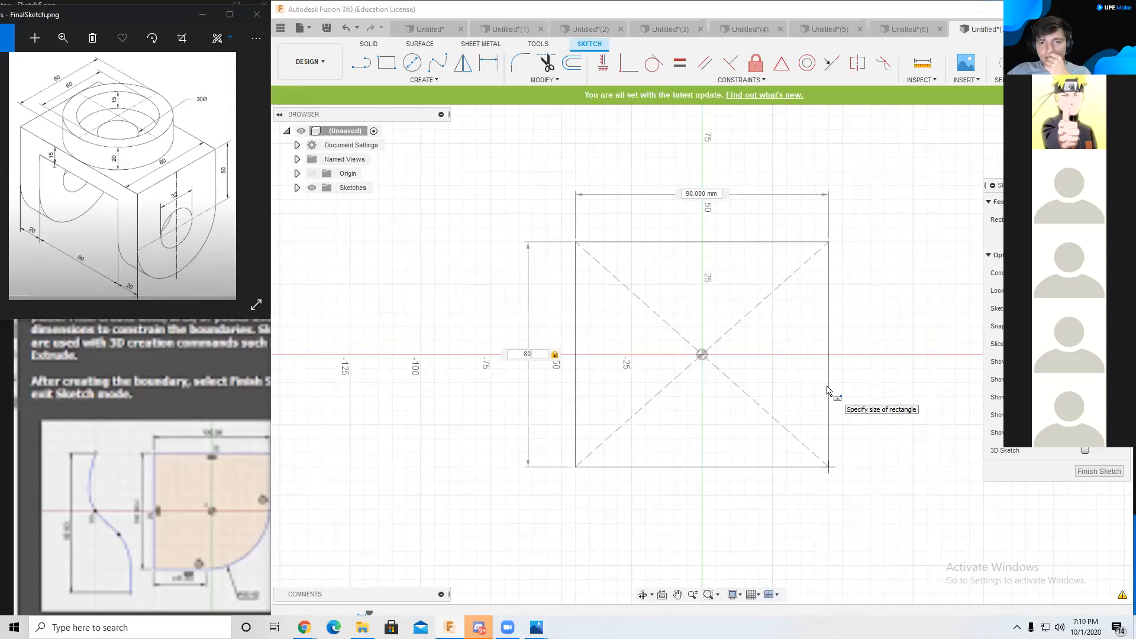
key(Tab)
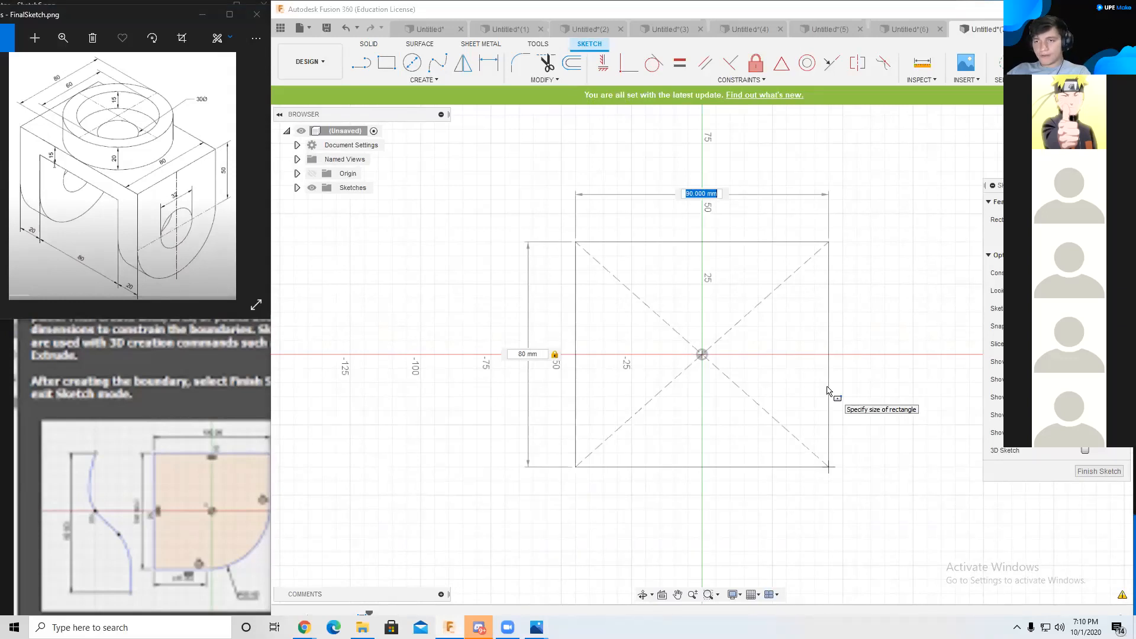
text(120)
key(Return)
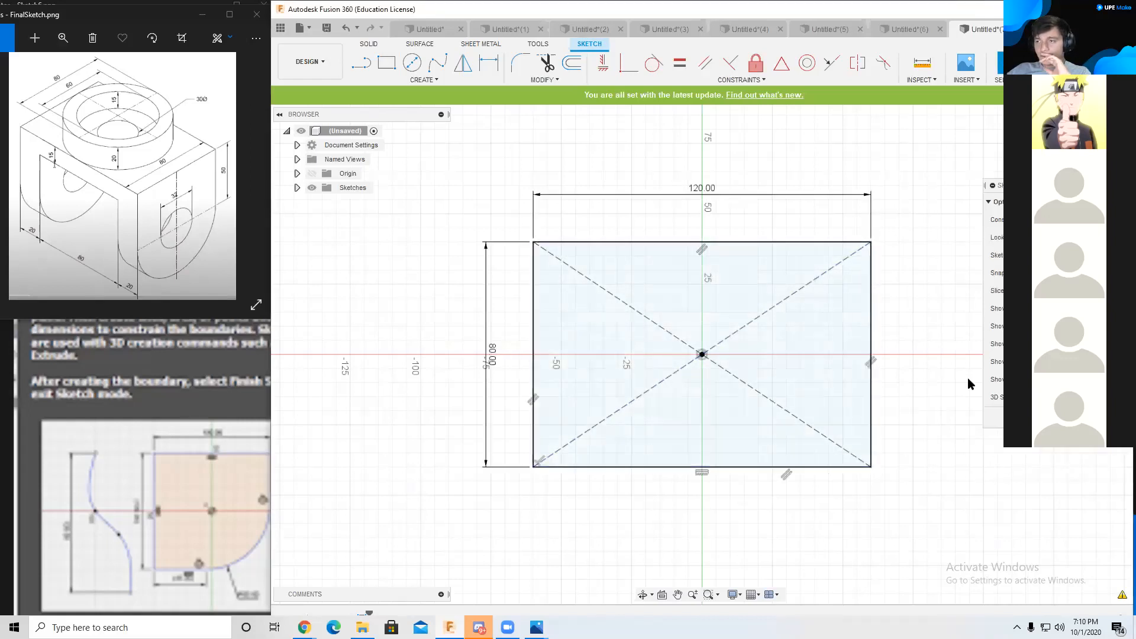
Step: Finish the sketch and extrude the rectangle 15 mm downward to form the bracket's top plate
click(1057, 417)
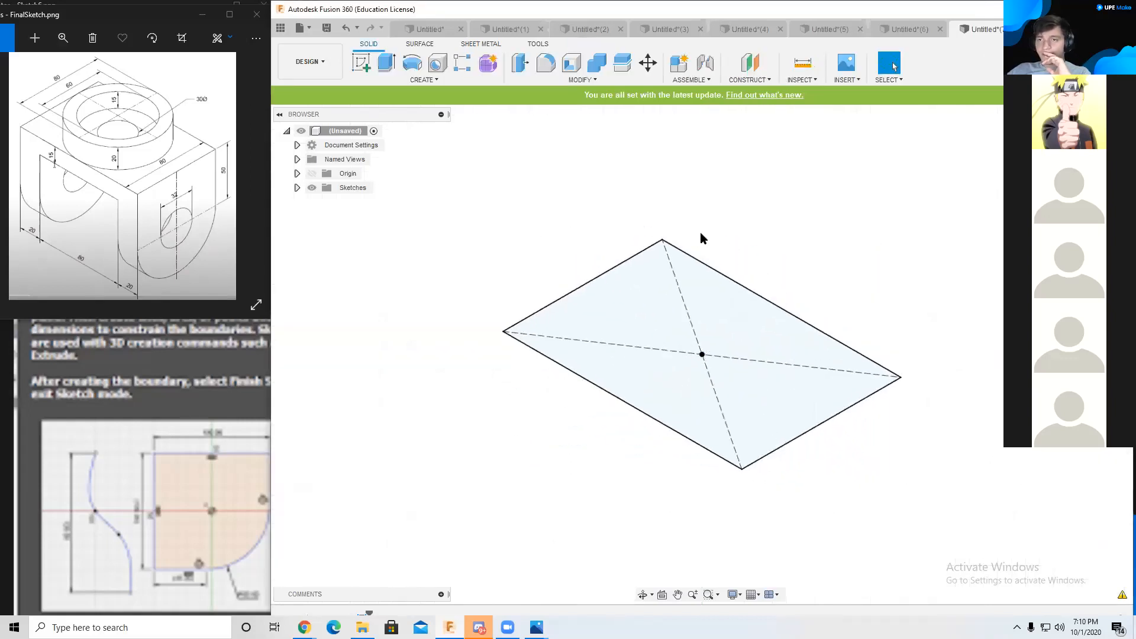
key(e)
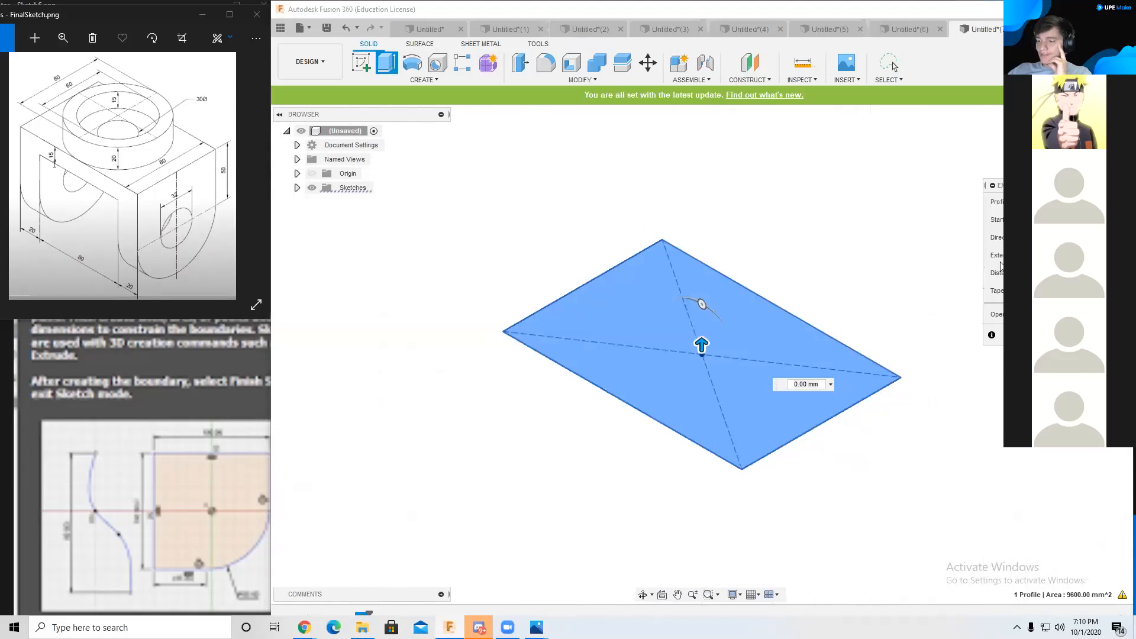
text(-15)
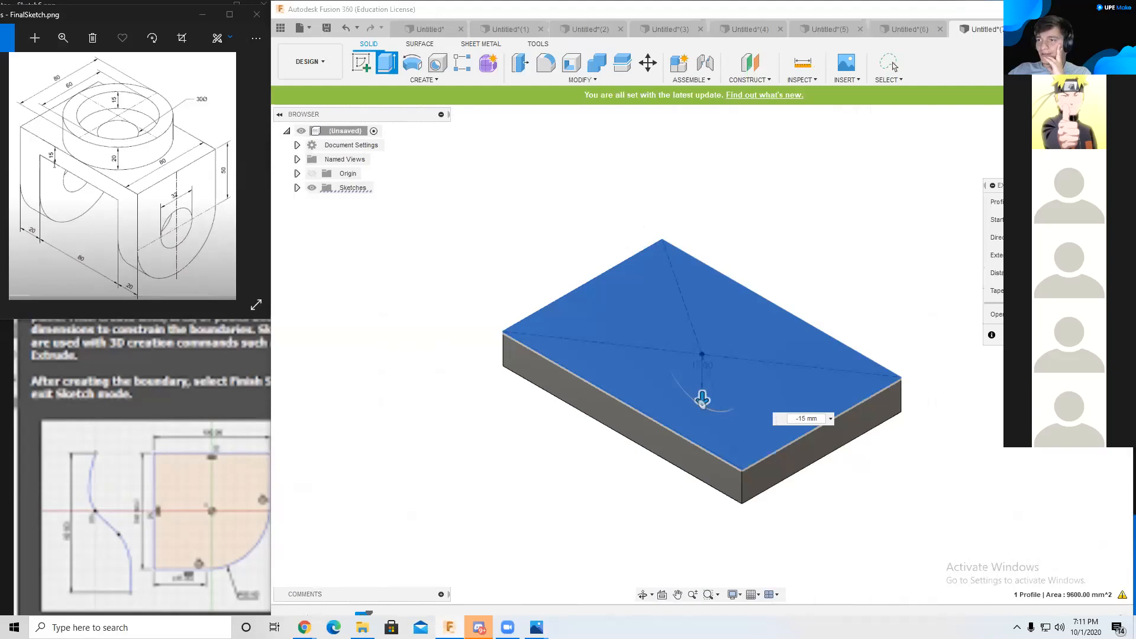
key(Return)
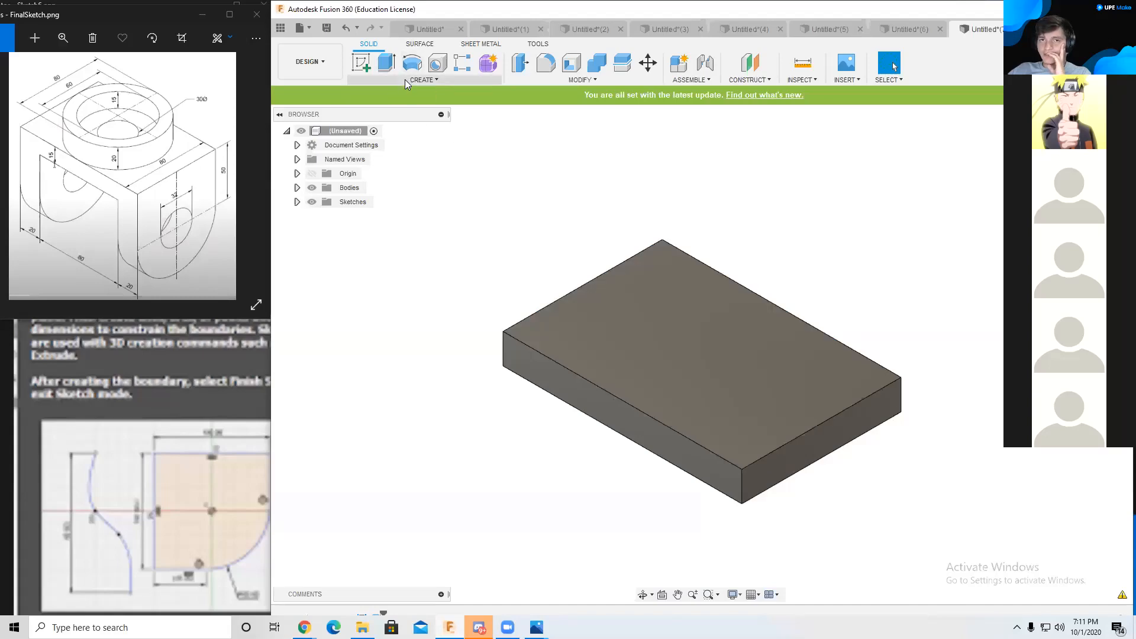
Step: Start a sketch on the plate's top face and draw an 80 mm diameter circle centered on the origin
click(361, 62)
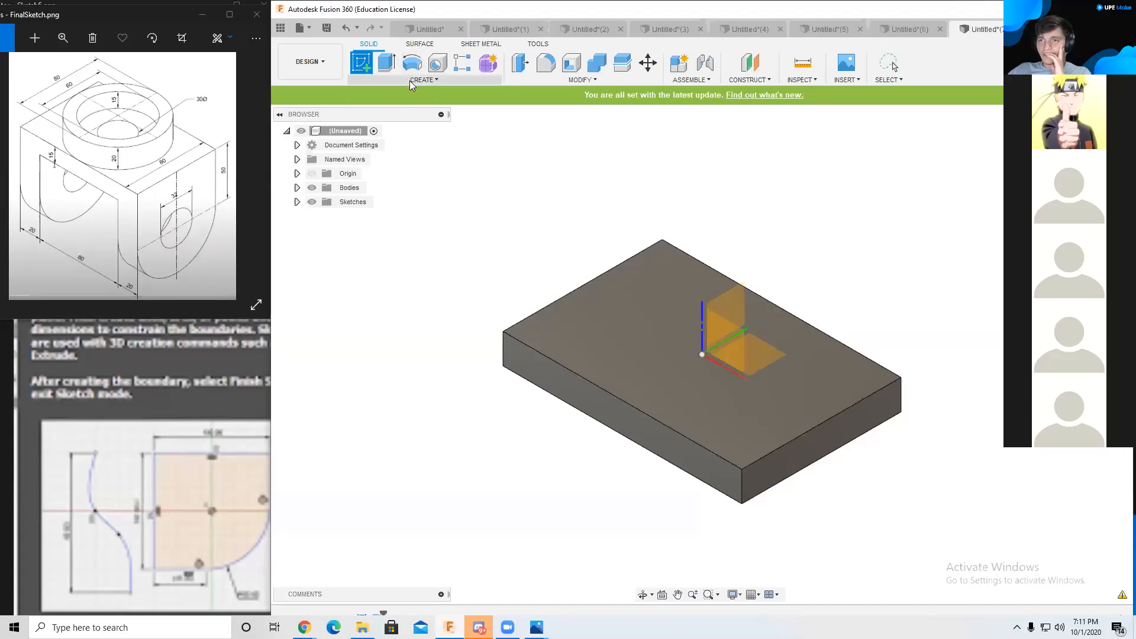
click(632, 313)
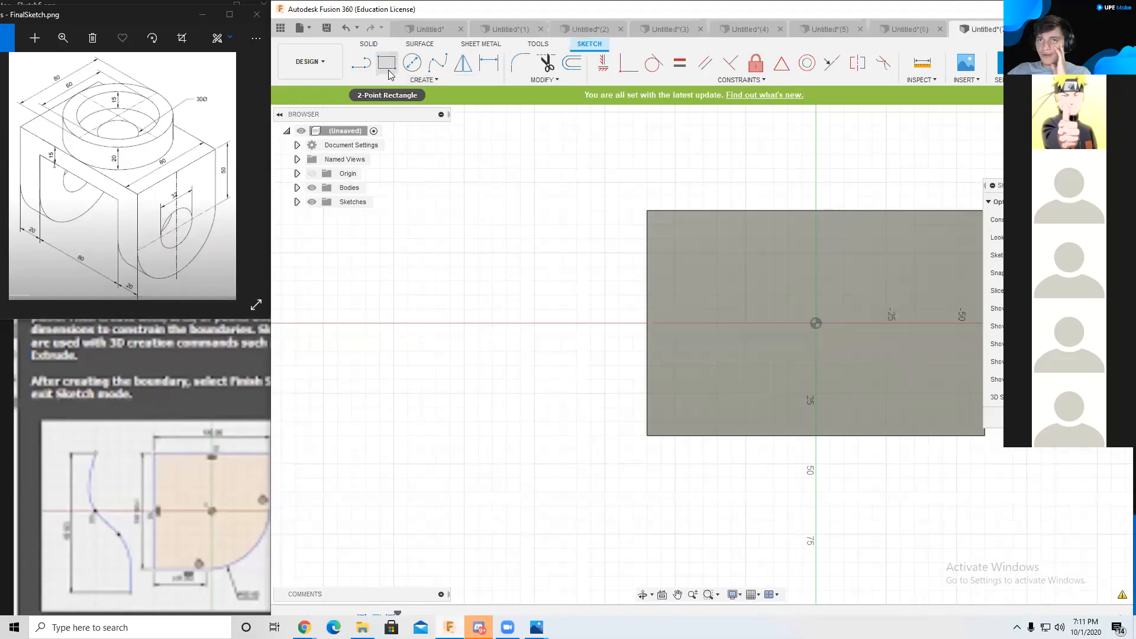
click(412, 63)
click(815, 323)
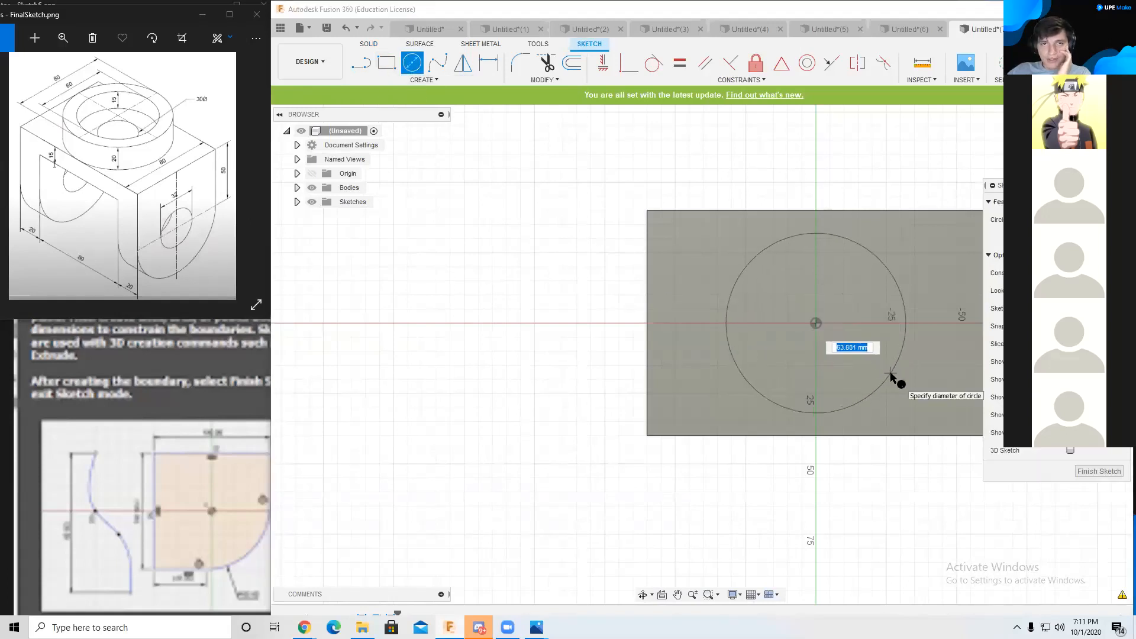
text(80)
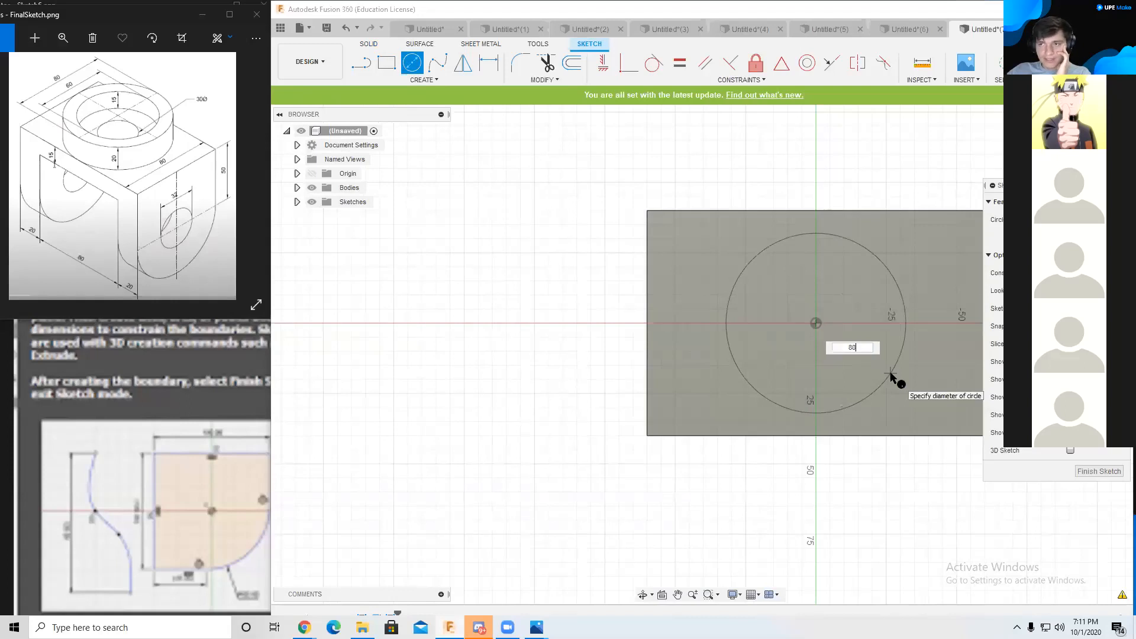
key(Return)
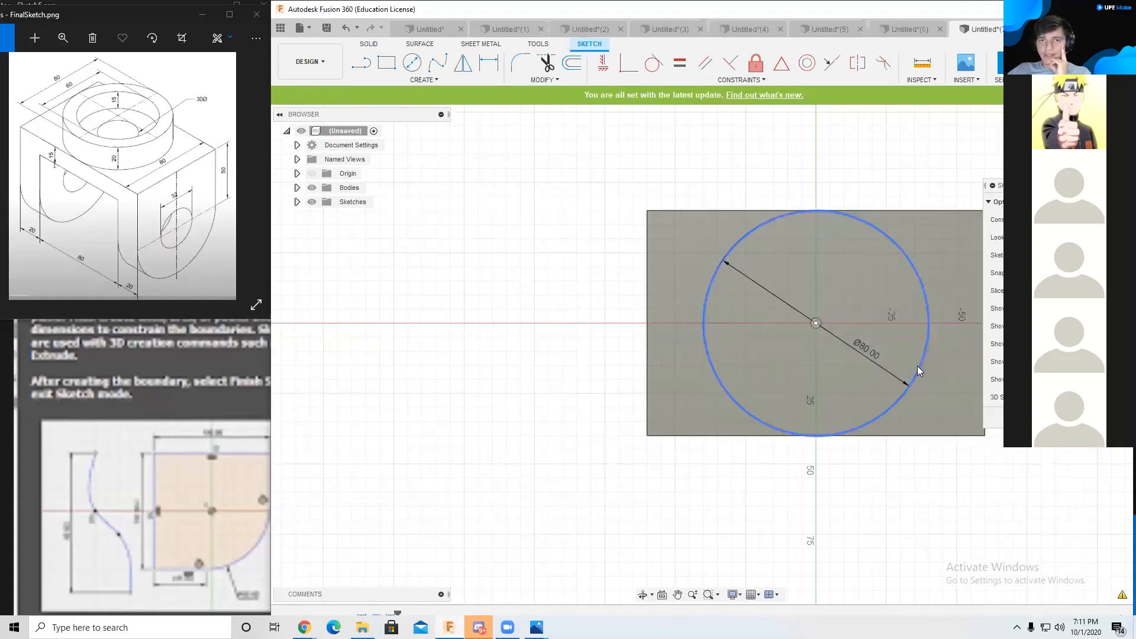
Step: Try adding a 60 mm circle concentric with the 80 mm circle on the plate's top face and undo it
click(412, 62)
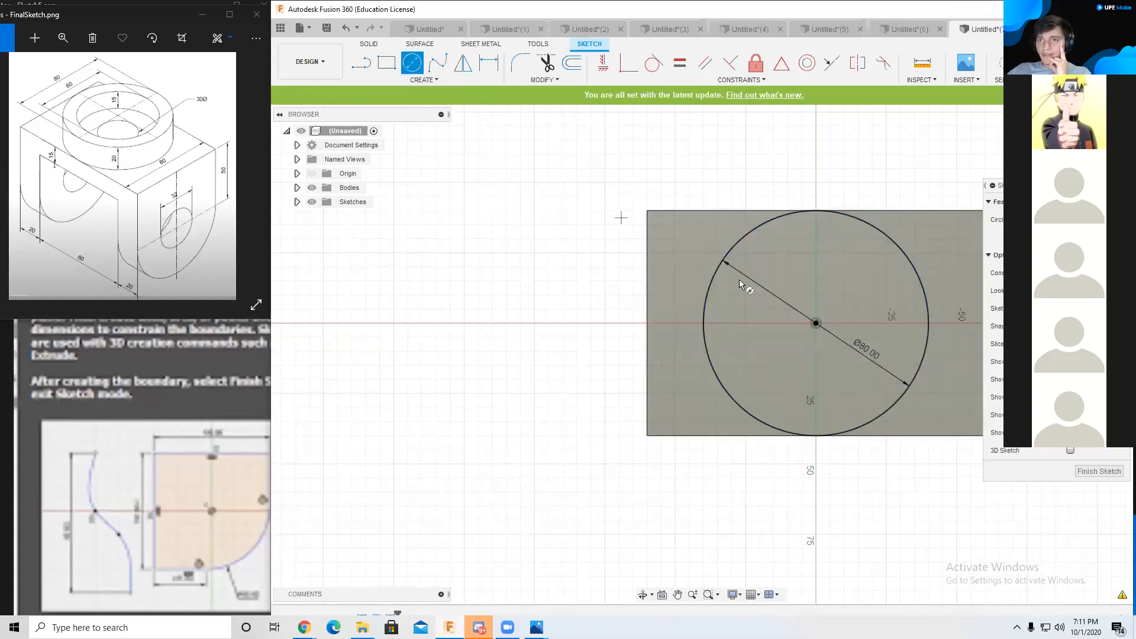
click(815, 323)
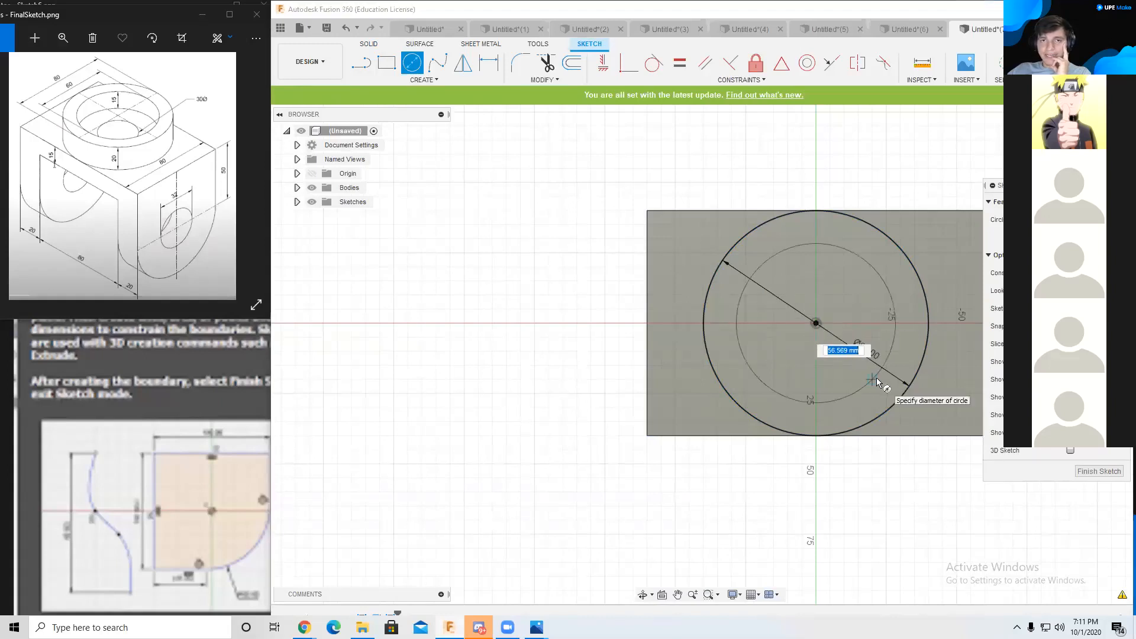
text(60)
key(Return)
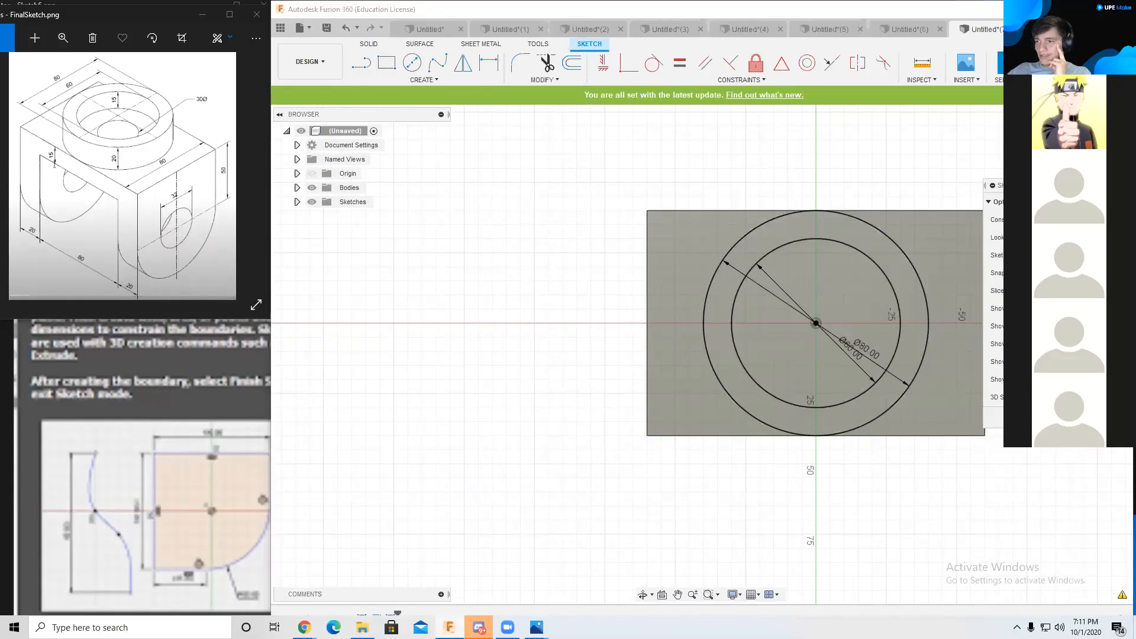
click(1050, 418)
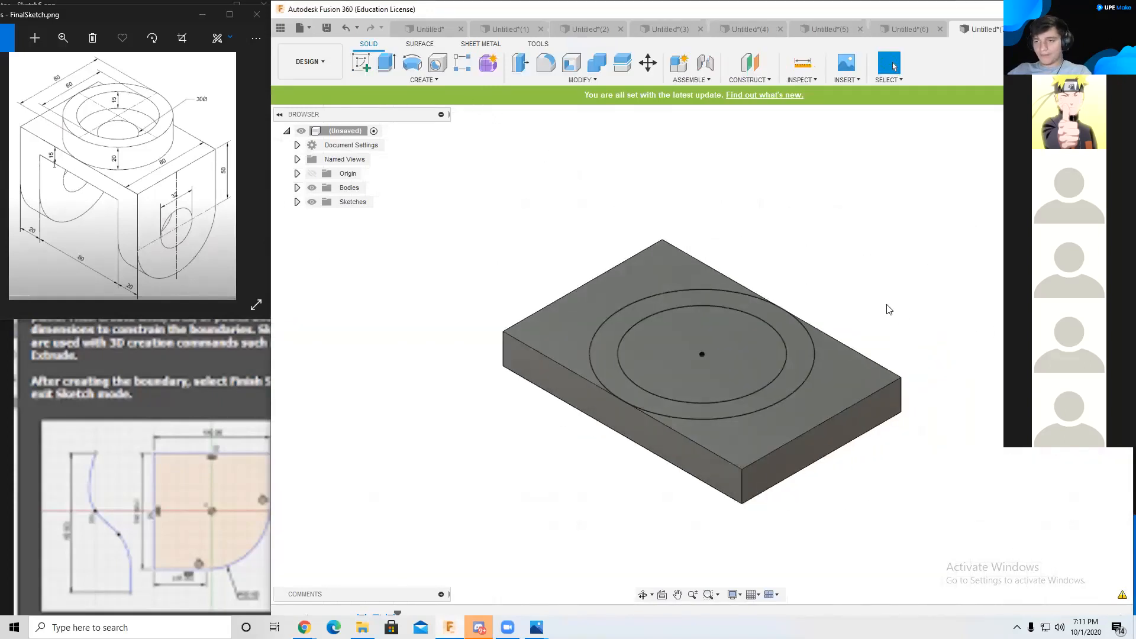
key(ctrl+z)
key(ctrl+z)
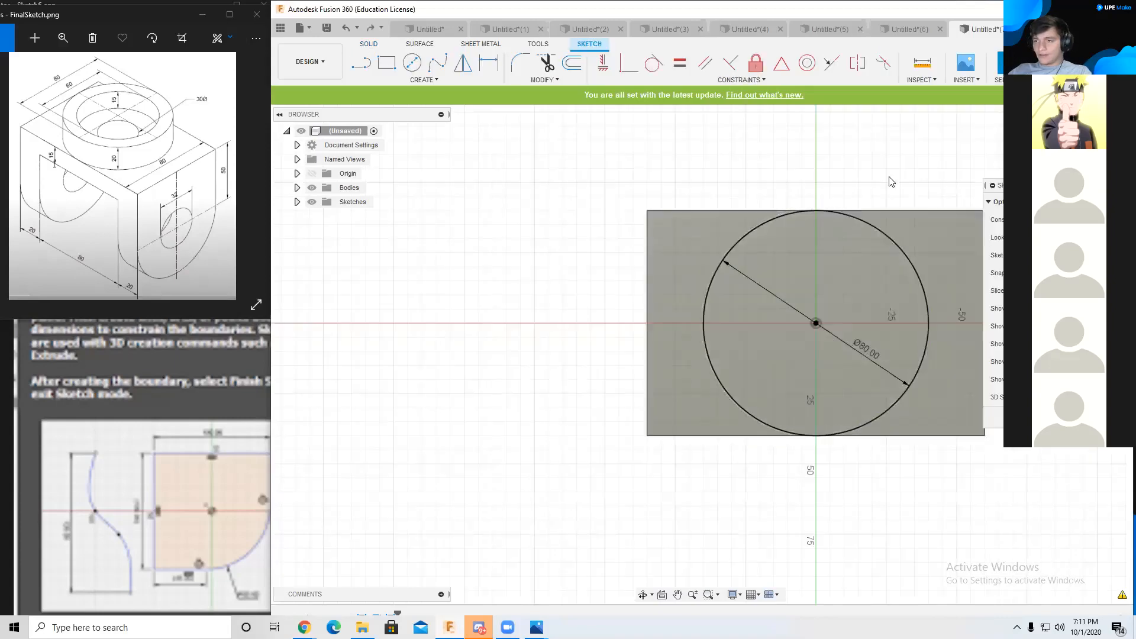
Step: Finish the sketch and extrude the 80 mm circle 20 mm upward from the plate to form the round boss
mouse_move(891, 196)
shift+middle_down()
mouse_move(991, 132)
mouse_move(994, 144)
mouse_move(880, 127)
mouse_move(888, 187)
mouse_move(923, 195)
shift+middle_up()
click(1063, 417)
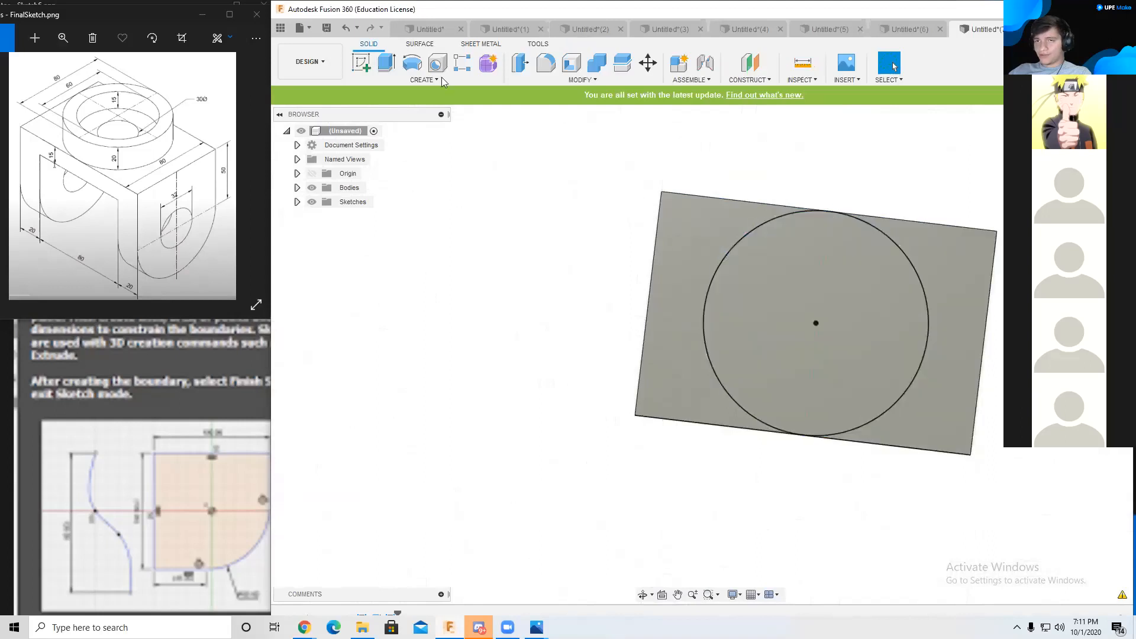
click(386, 61)
click(830, 339)
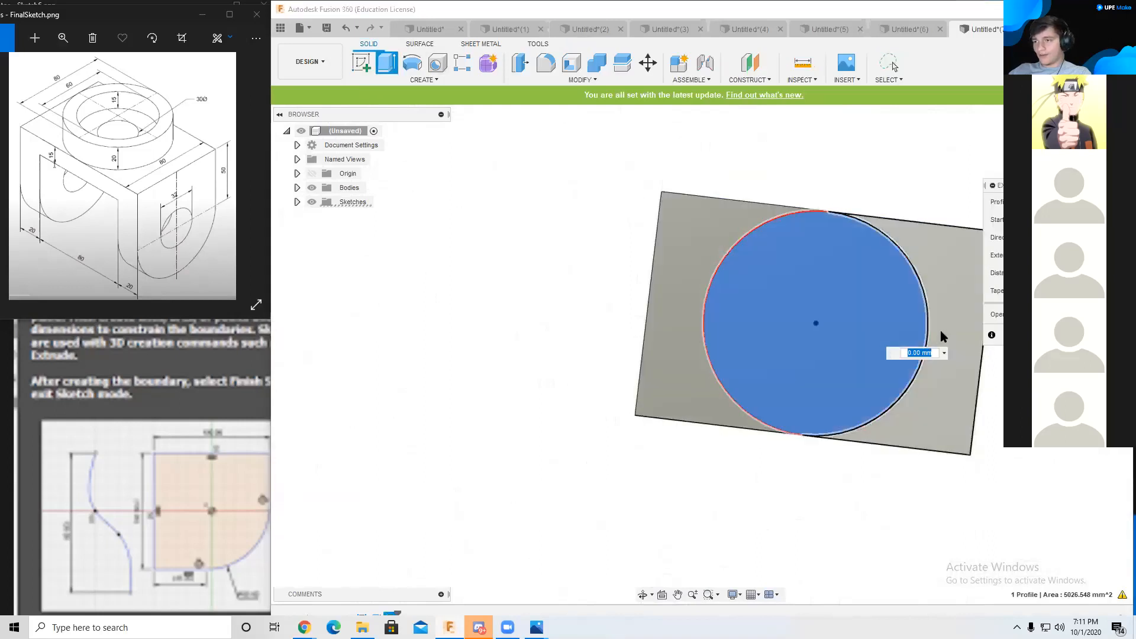
shift+middle_drag(893, 223, 781, 188)
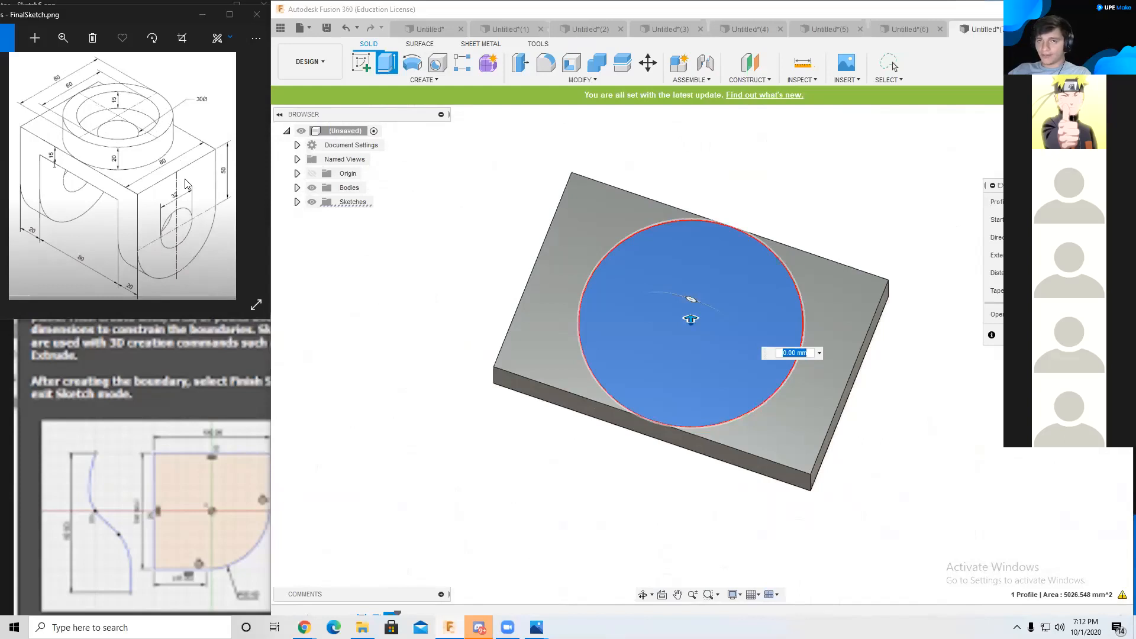
shift+middle_drag(819, 251, 833, 208)
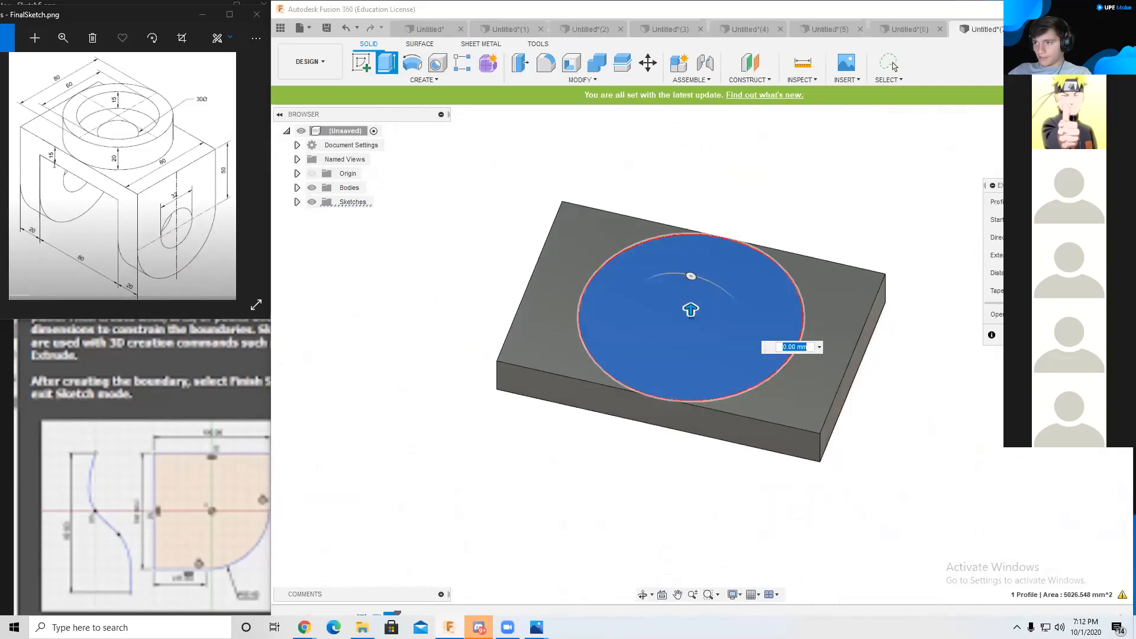
text(20)
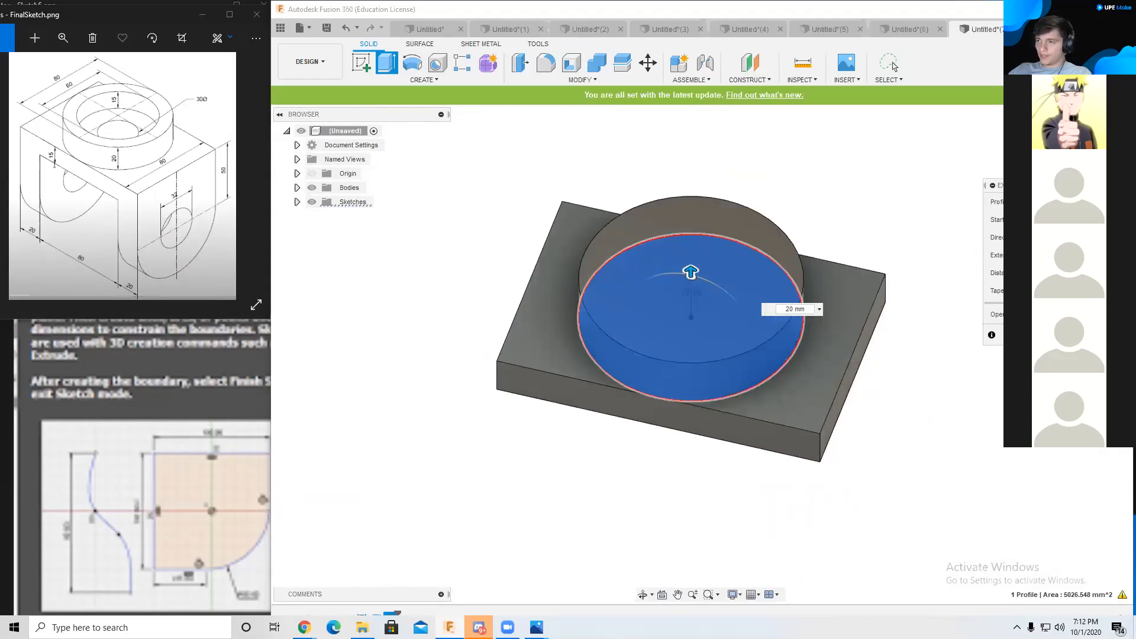
key(Return)
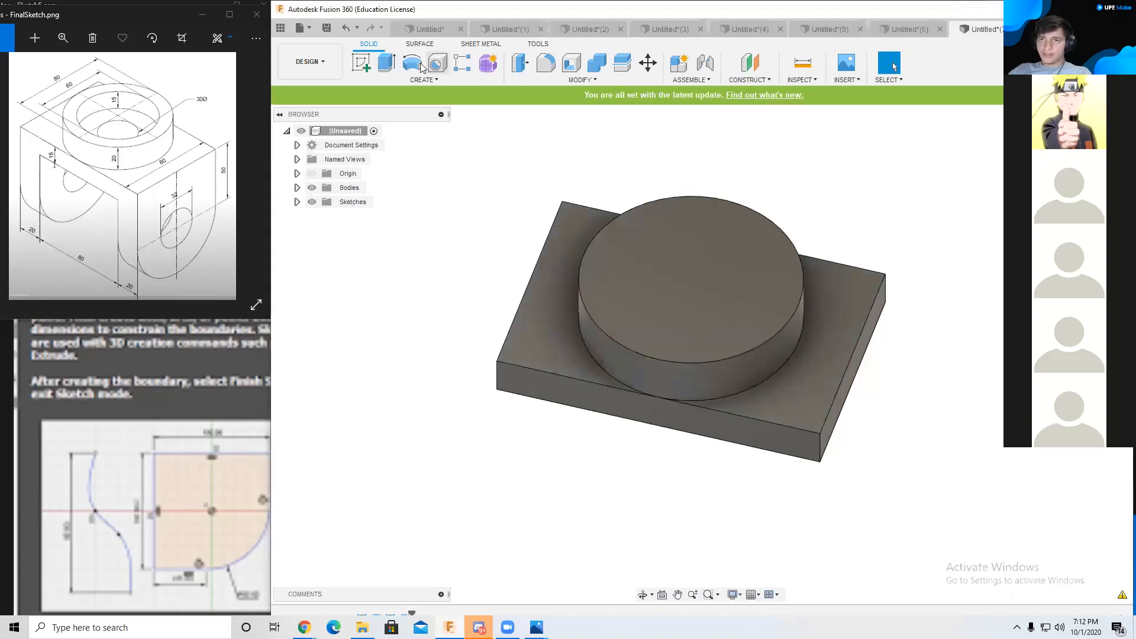
Step: Sketch a 60 mm diameter circle centered on the boss's top face and finish the sketch
click(366, 58)
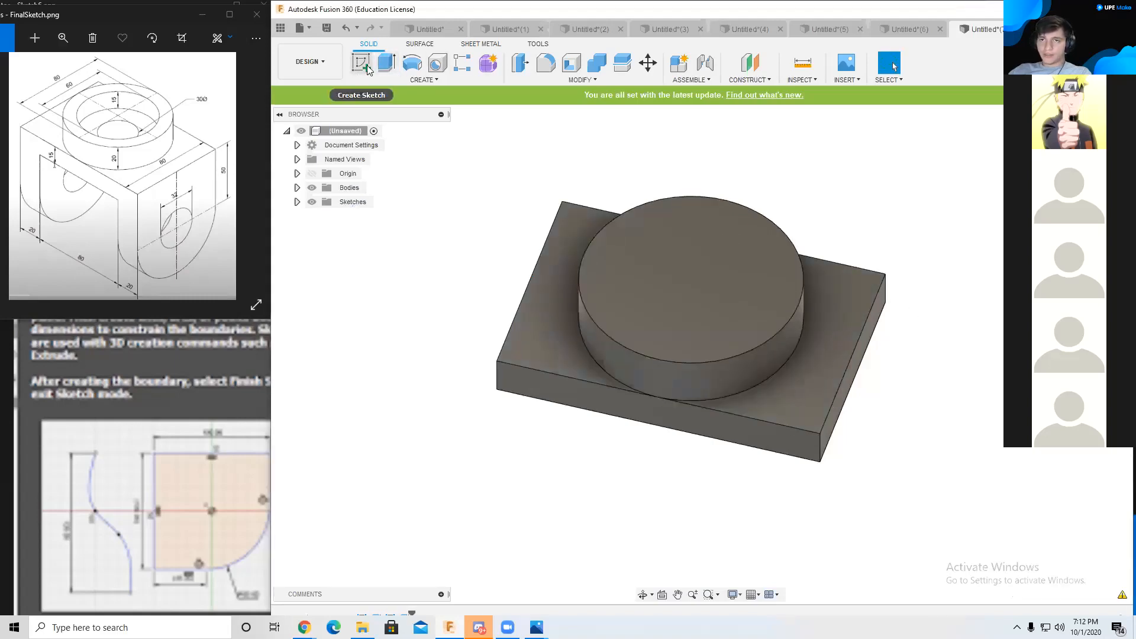
click(635, 277)
key(c)
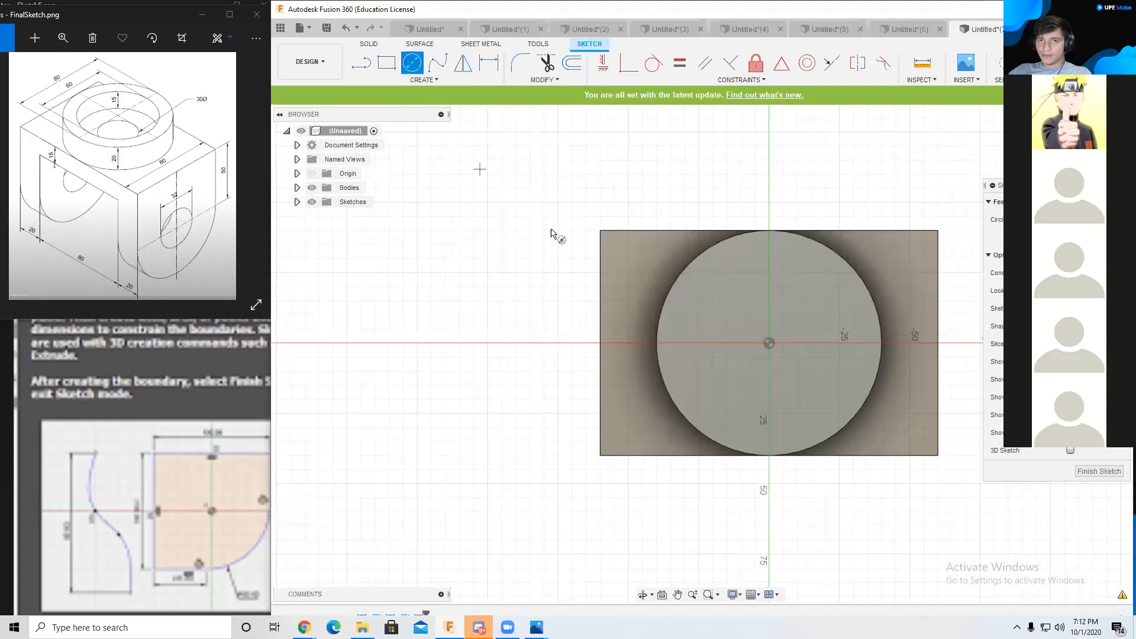
click(769, 343)
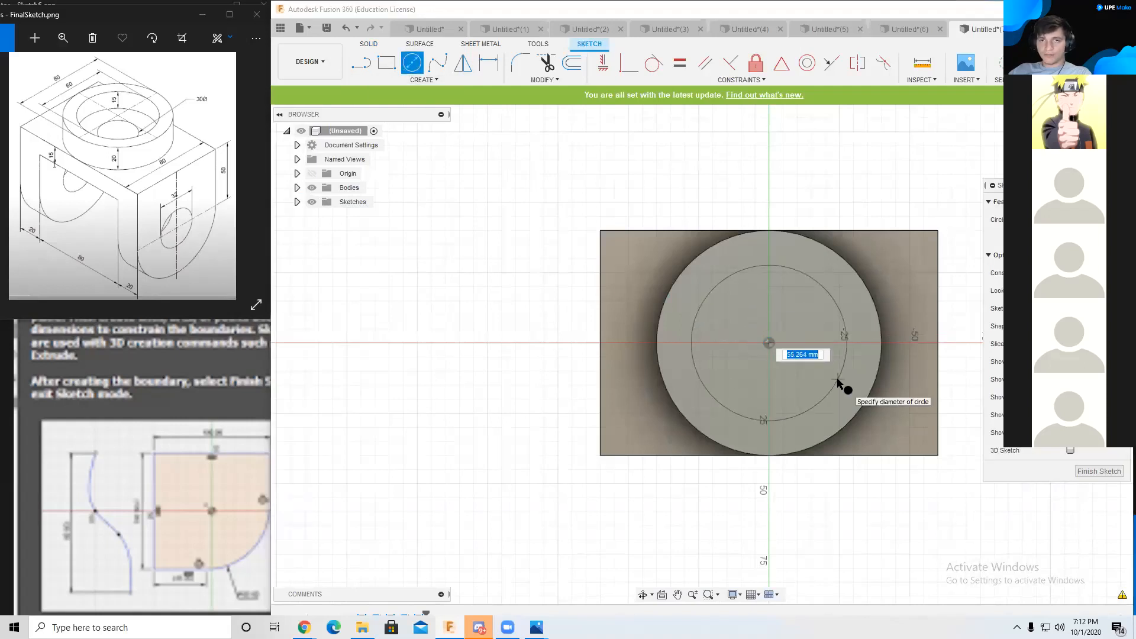
text(60)
key(Return)
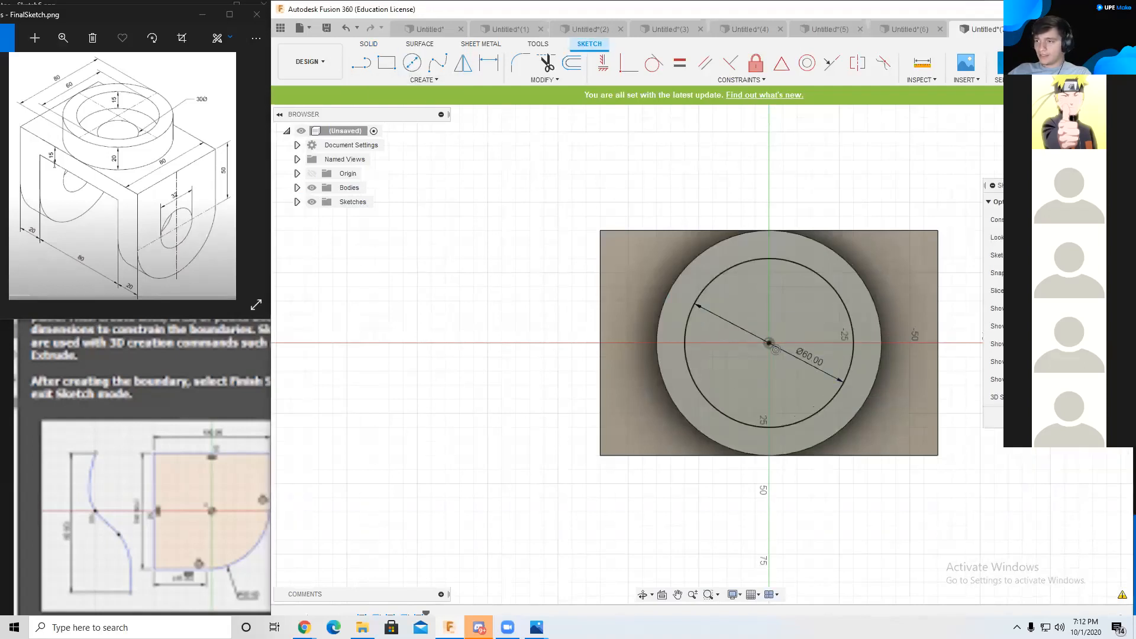
click(1089, 417)
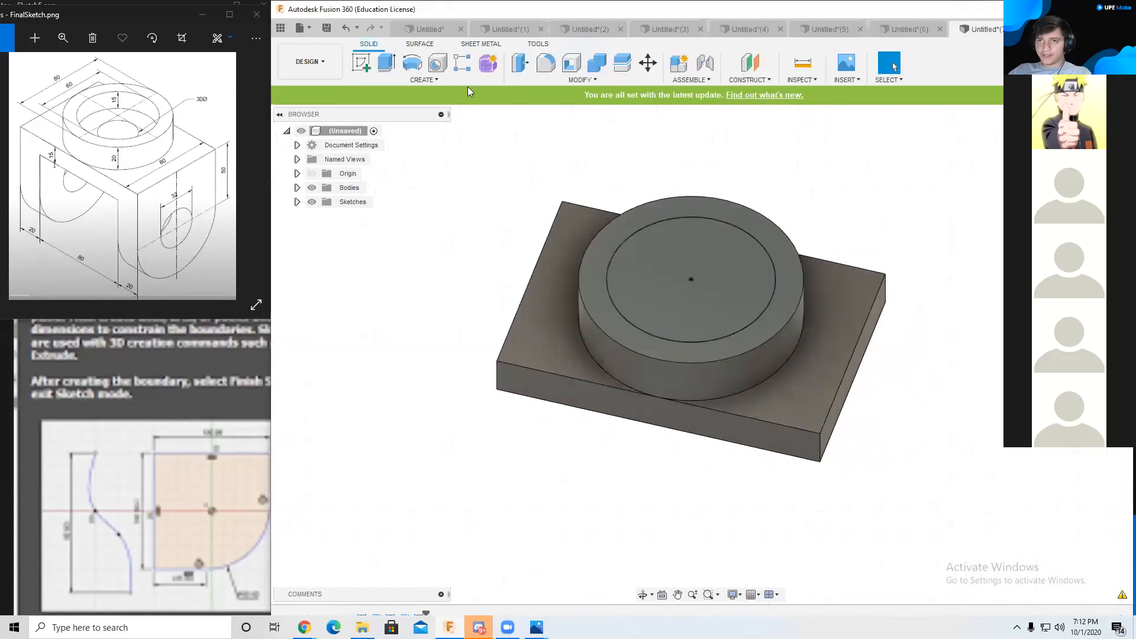
Step: Cut the 60 mm circle 15 mm down into the round boss with an extrusion of -15 mm
click(381, 66)
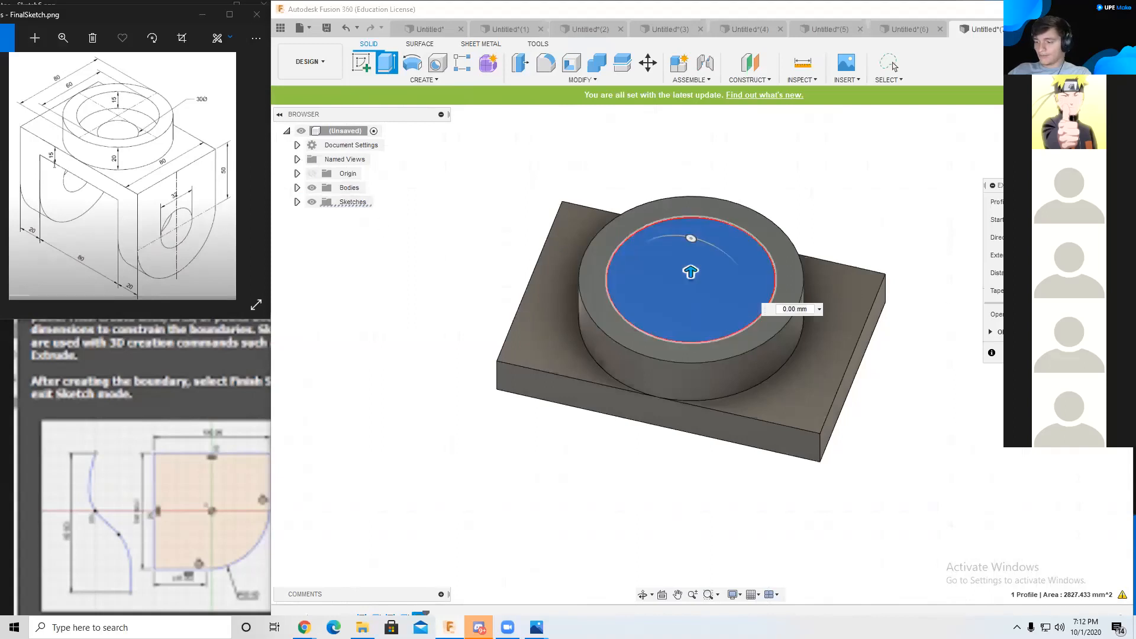
text(-15)
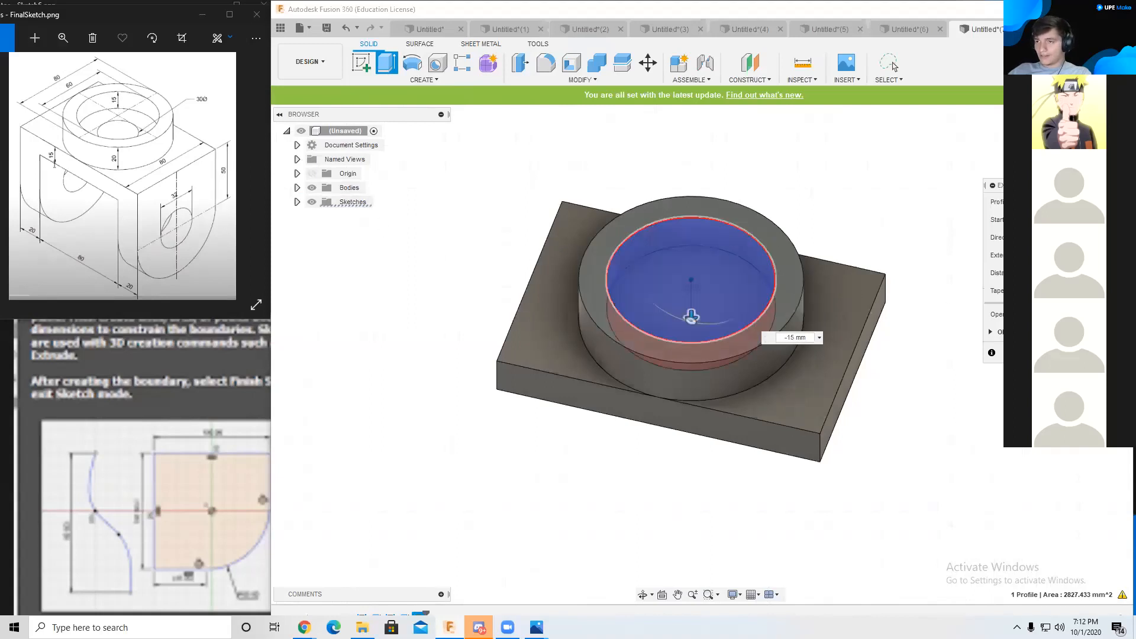
key(Return)
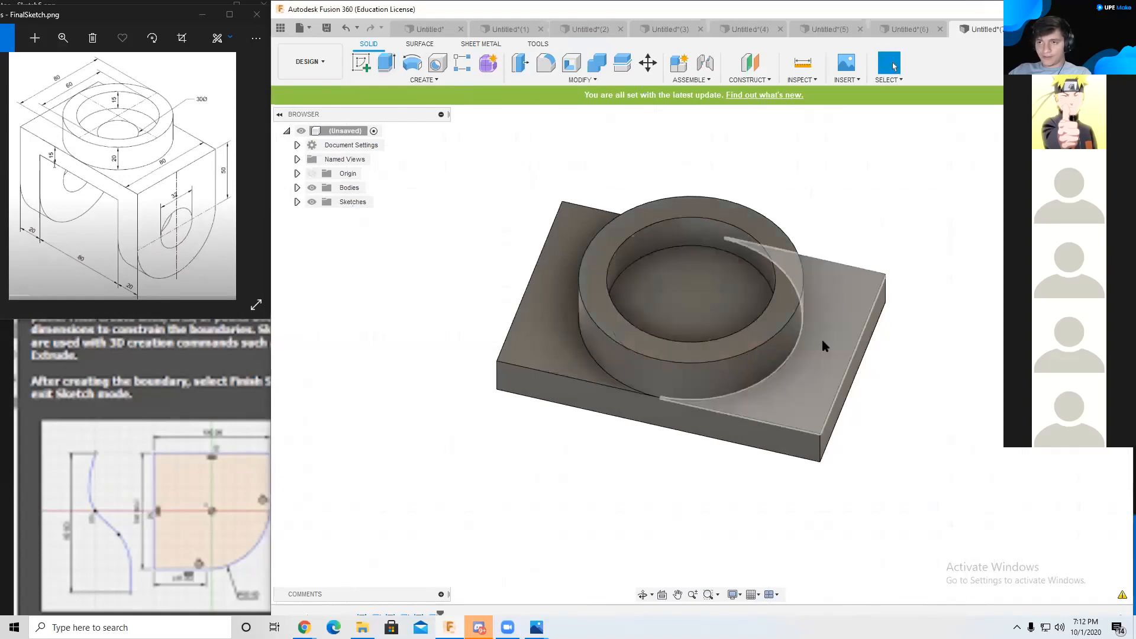
Step: Sketch a 30 mm diameter circle centered on the floor of the boss's recess and finish the sketch
shift+middle_drag(718, 290, 724, 319)
shift+middle_drag(1000, 311, 976, 308)
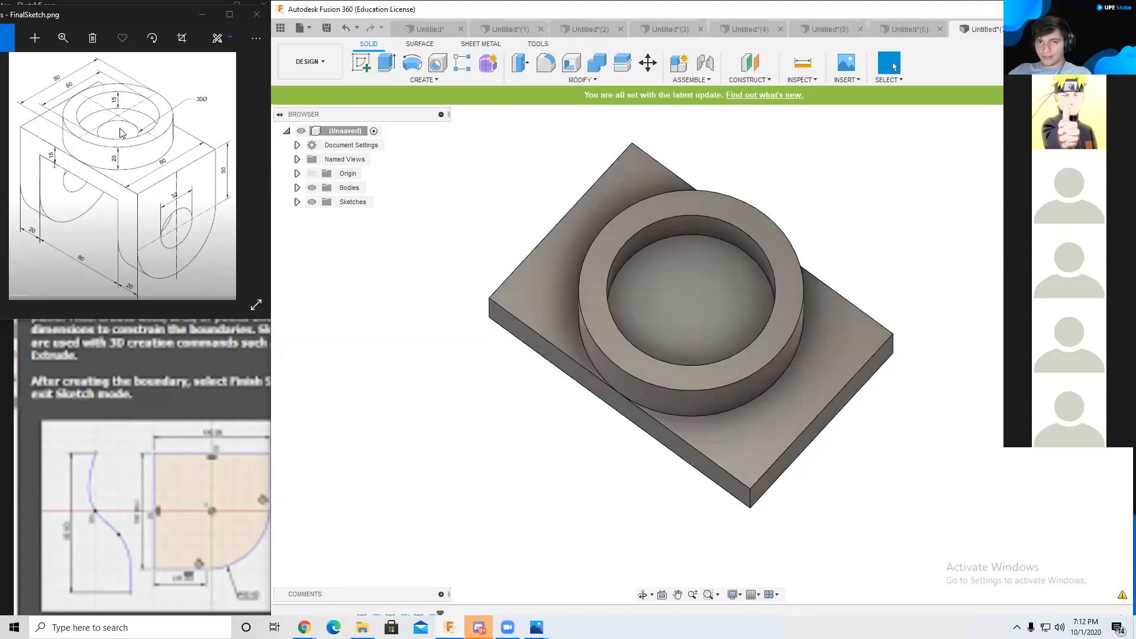
click(361, 62)
click(665, 262)
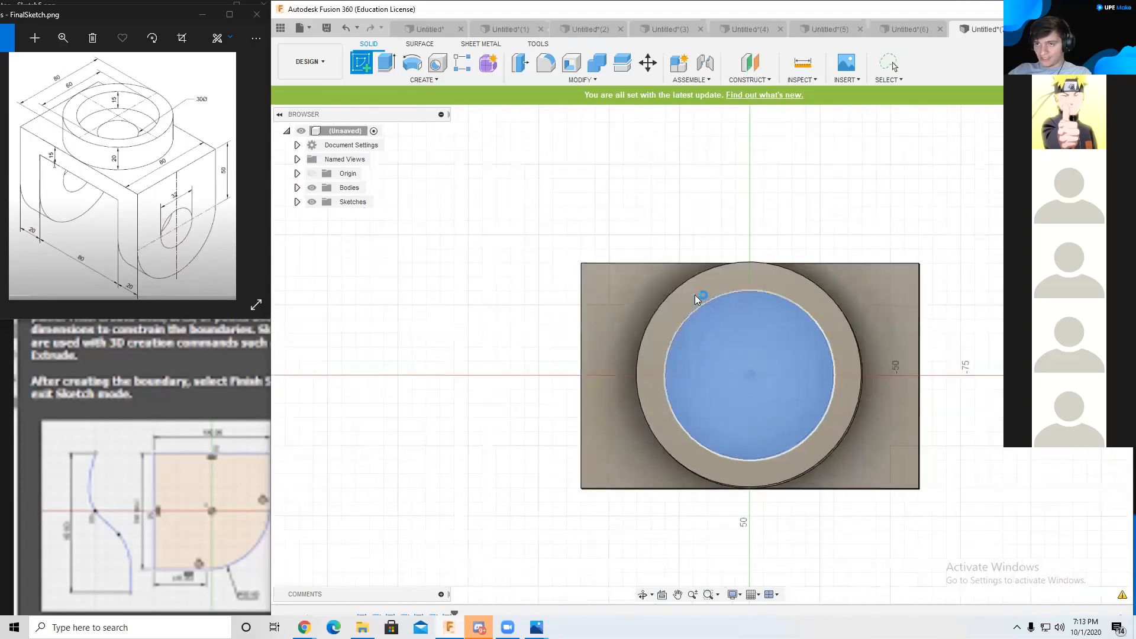
key(c)
click(755, 379)
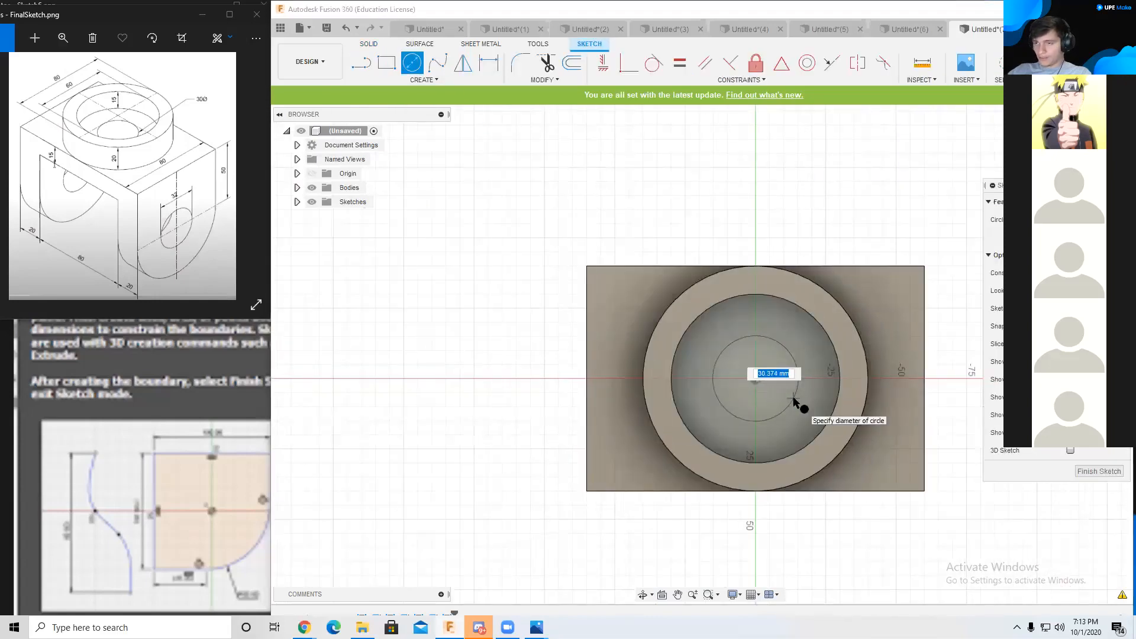
key(Return)
shift+middle_drag(929, 362, 858, 305)
click(1056, 417)
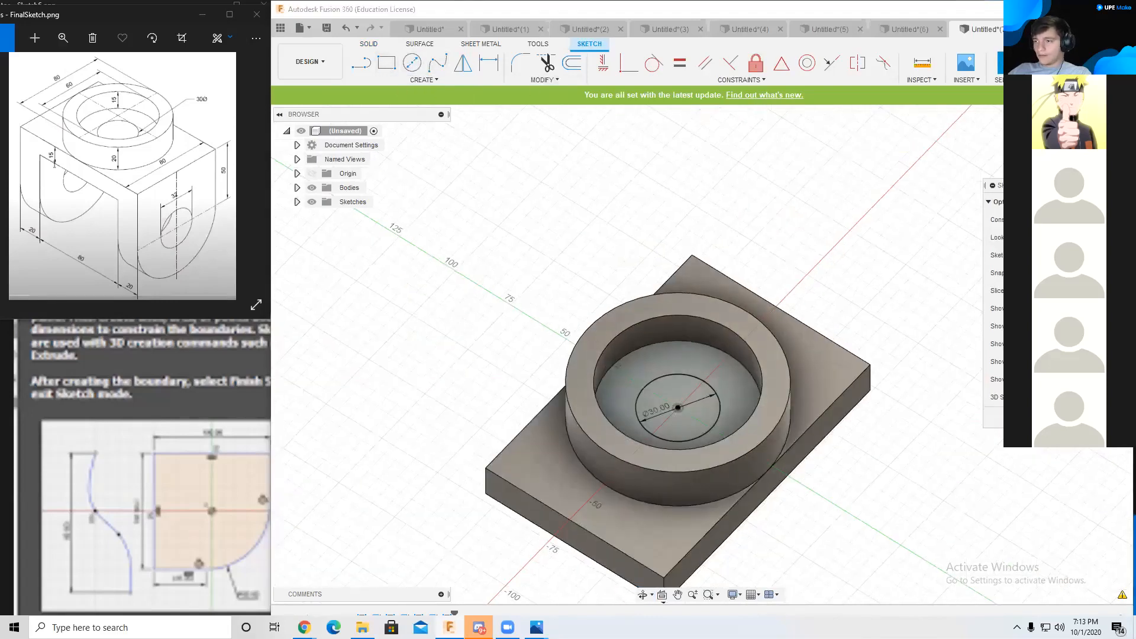
Step: Extrude the 30 mm circle downward as a cut through the plate to complete the stepped central bore
click(387, 62)
click(654, 393)
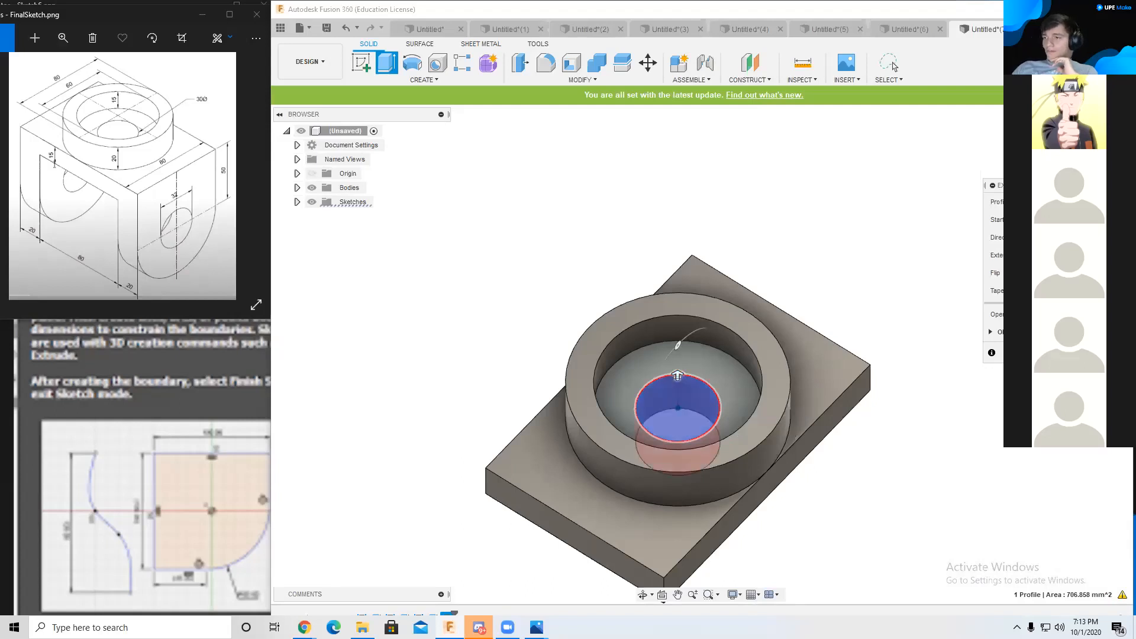
key(Return)
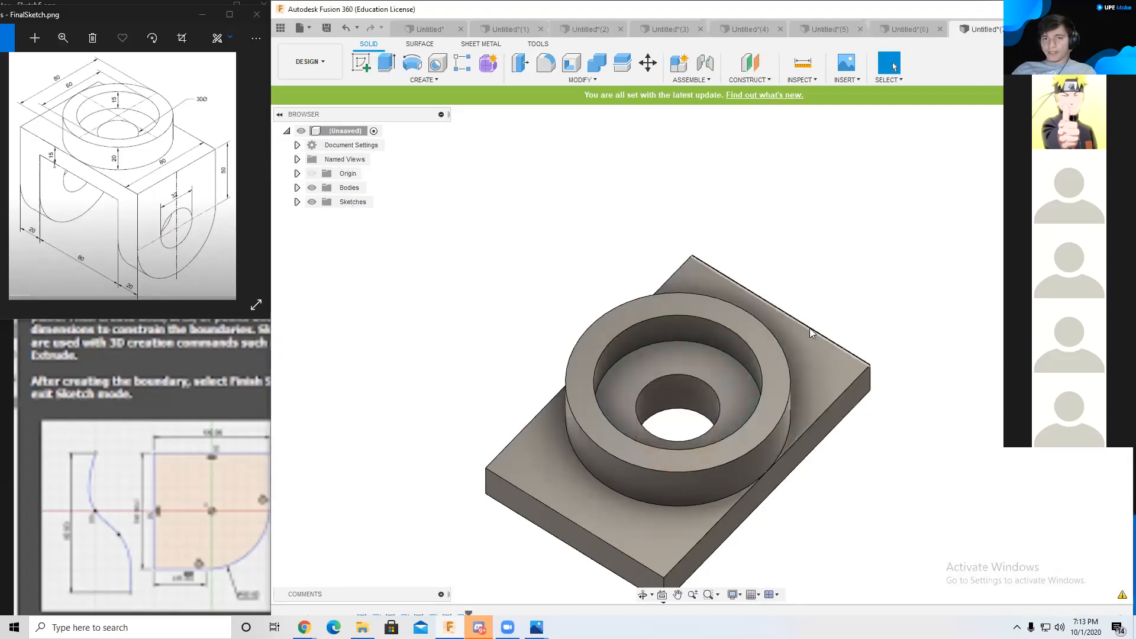
Step: Start a sketch on the plate's 80 mm wide end face and draw an 80 × 35 mm two-point rectangle directly beneath the plate
shift+middle_drag(809, 328, 905, 302)
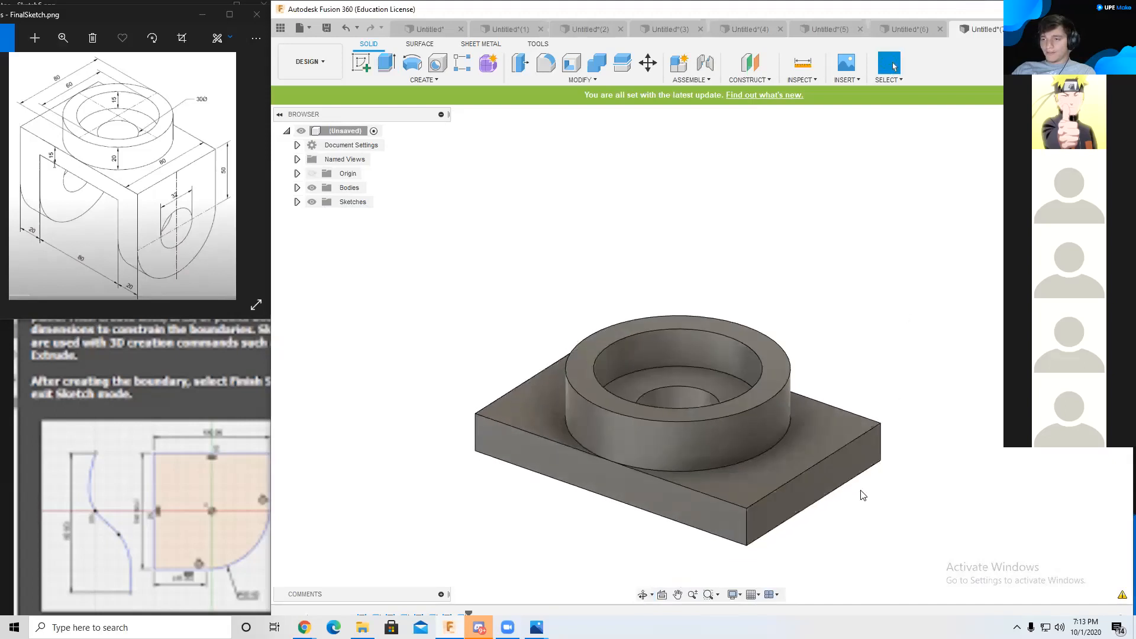
middle_drag(929, 491, 891, 413)
key(Escape)
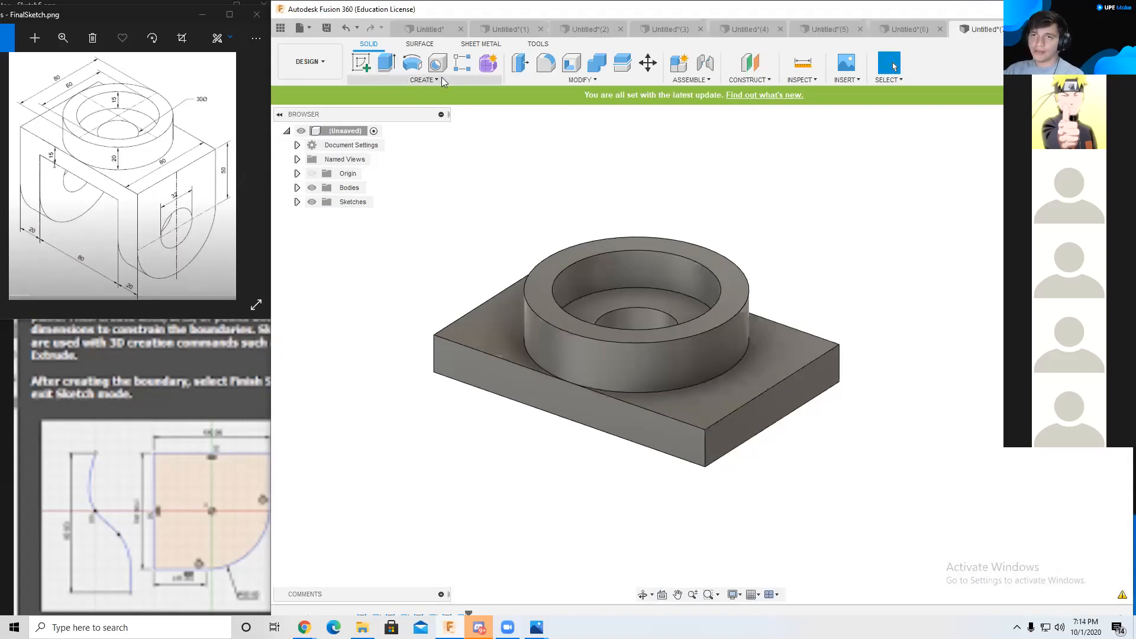
click(361, 62)
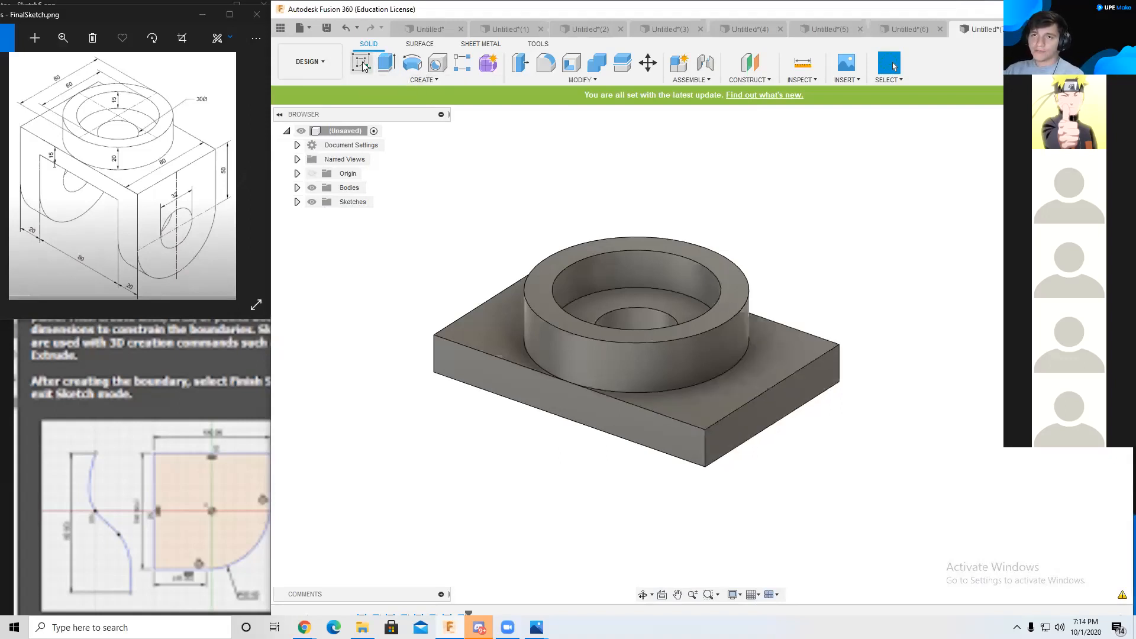
click(774, 412)
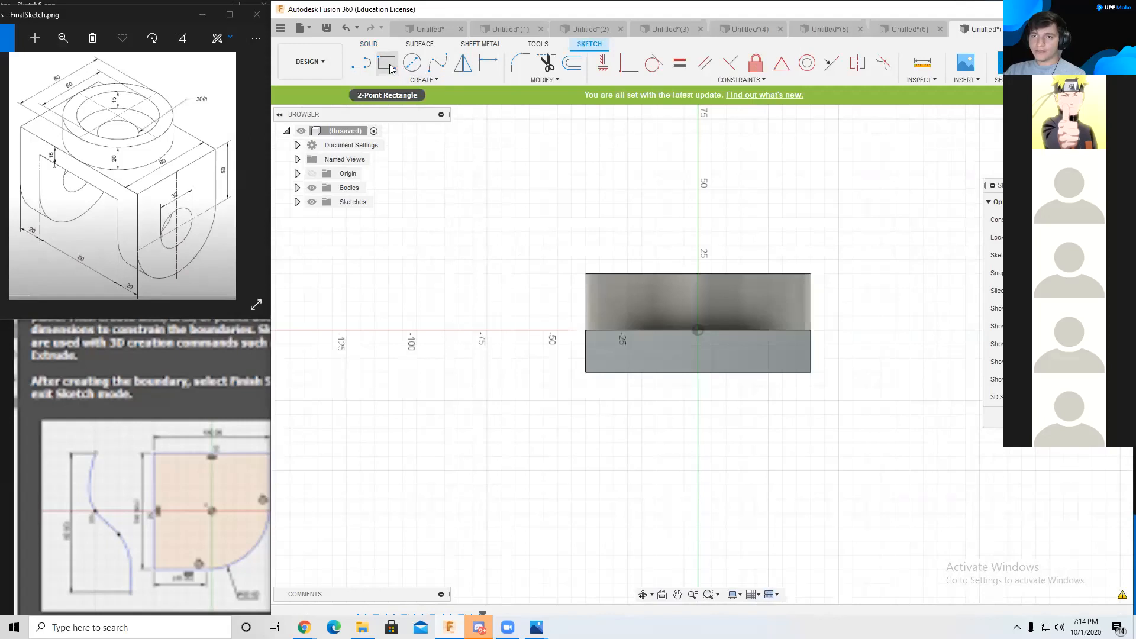
click(417, 79)
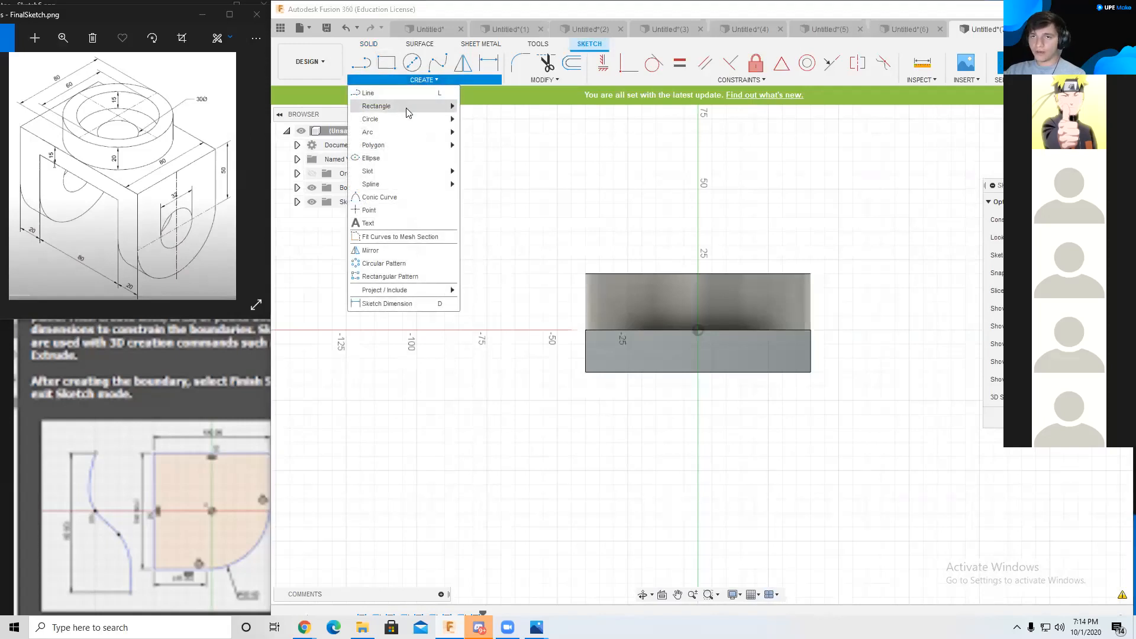
mouse_move(408, 110)
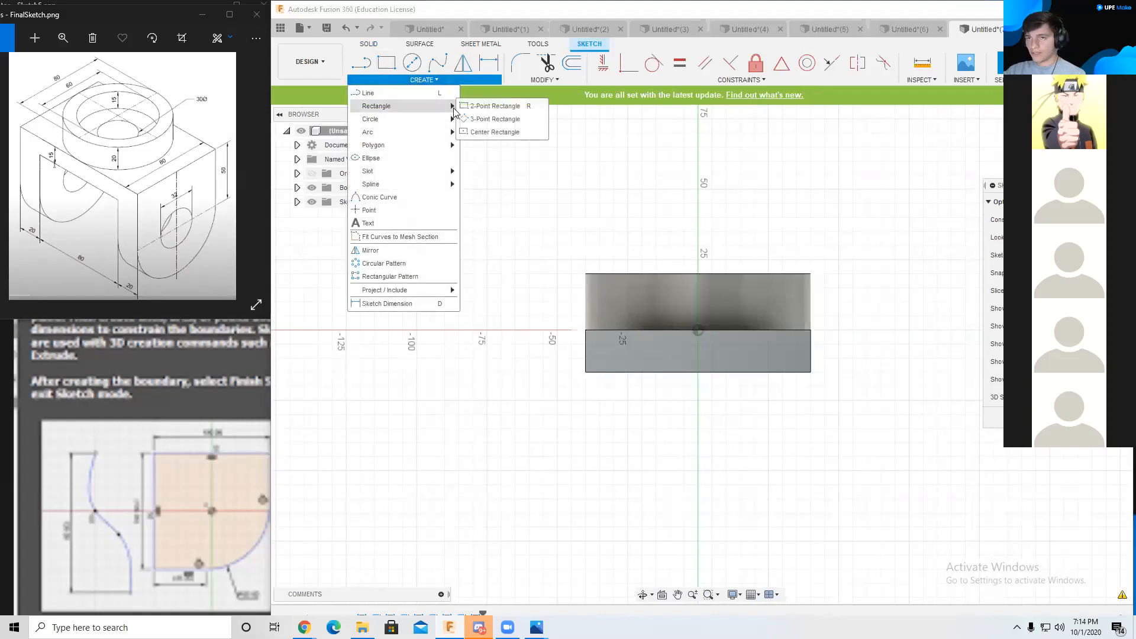
click(491, 106)
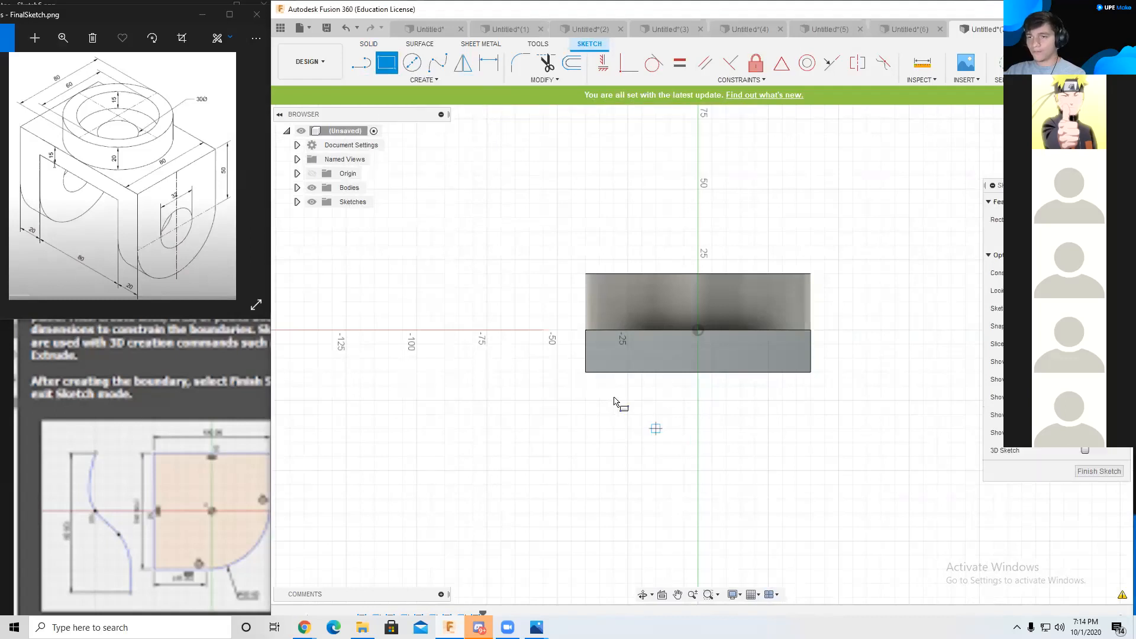
click(586, 372)
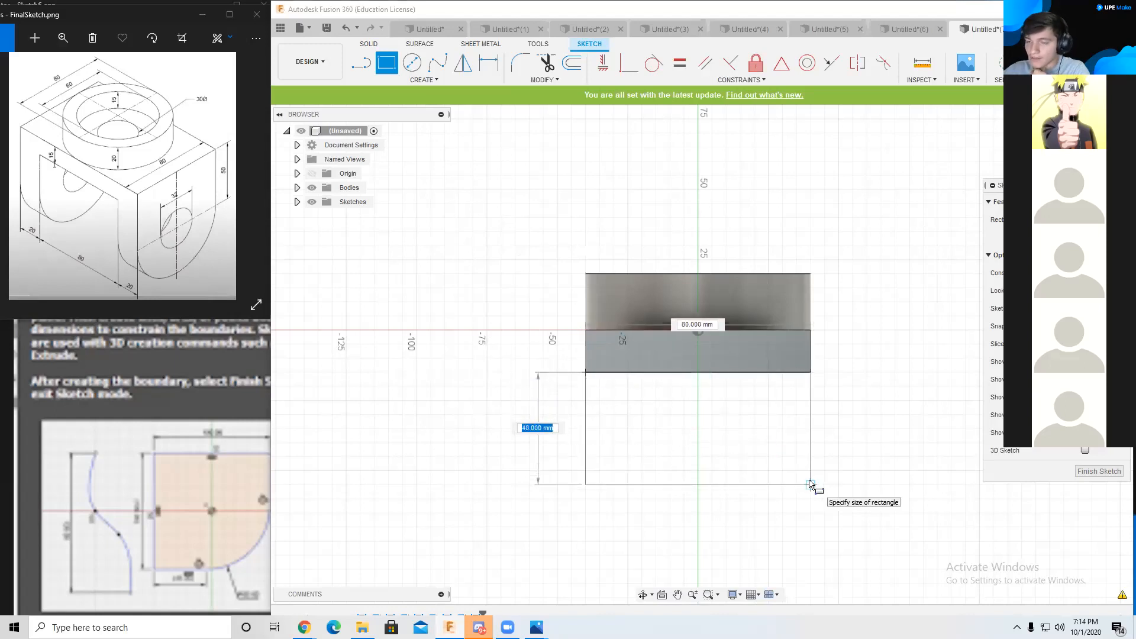
text(35mm)
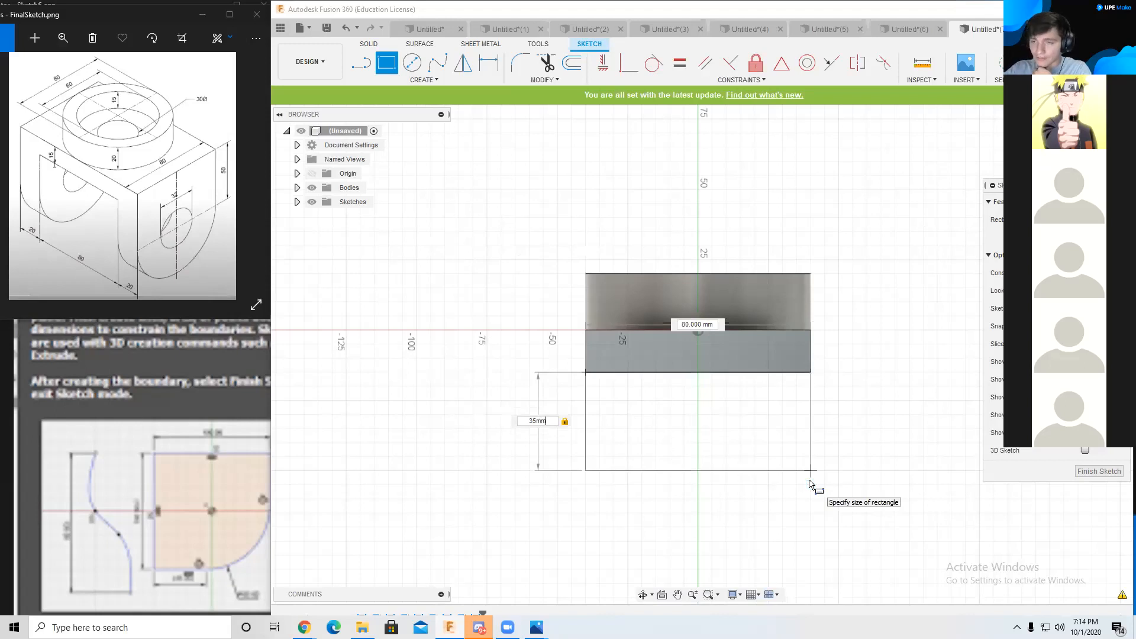
key(Return)
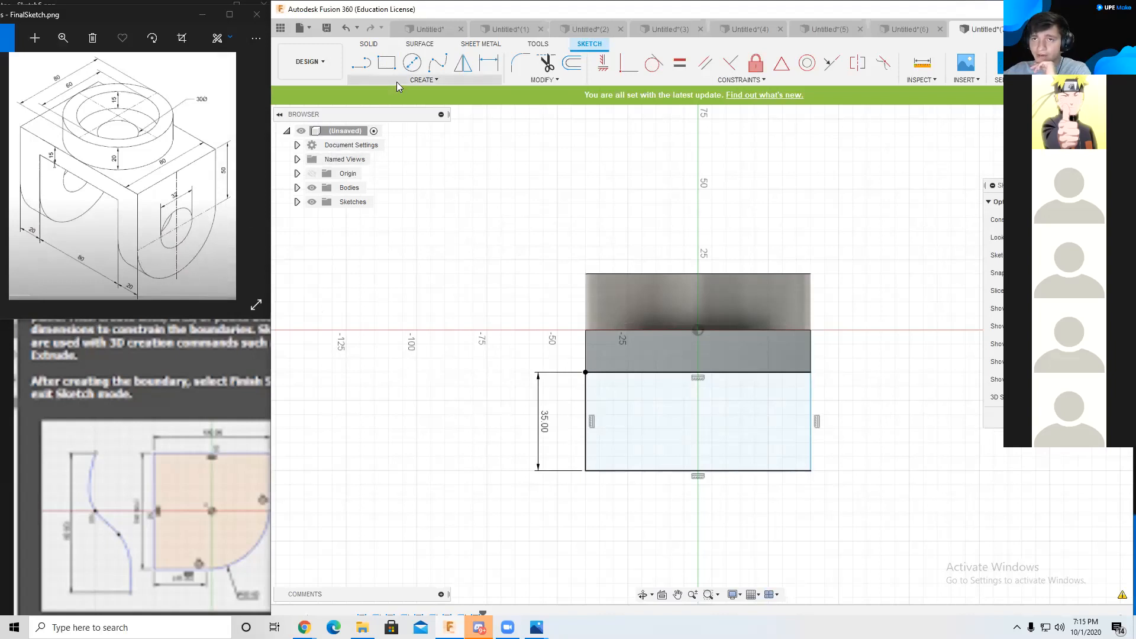
Step: Draw an 80 mm diameter circle centered on the midpoint of the rectangle's lower edge, reaching its corners
click(415, 68)
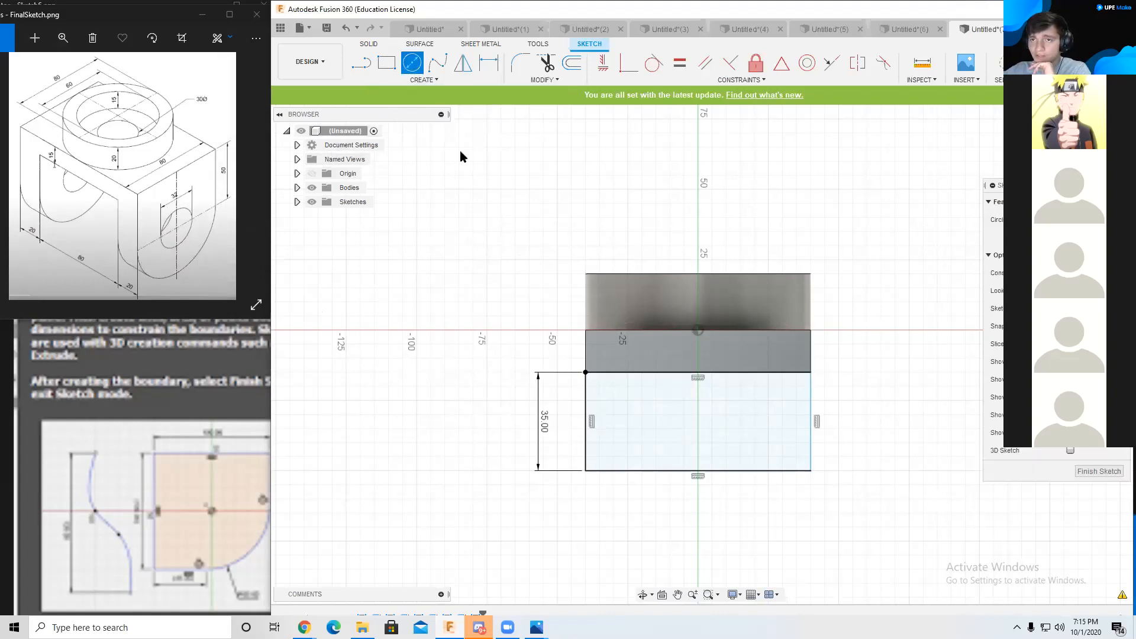
click(699, 471)
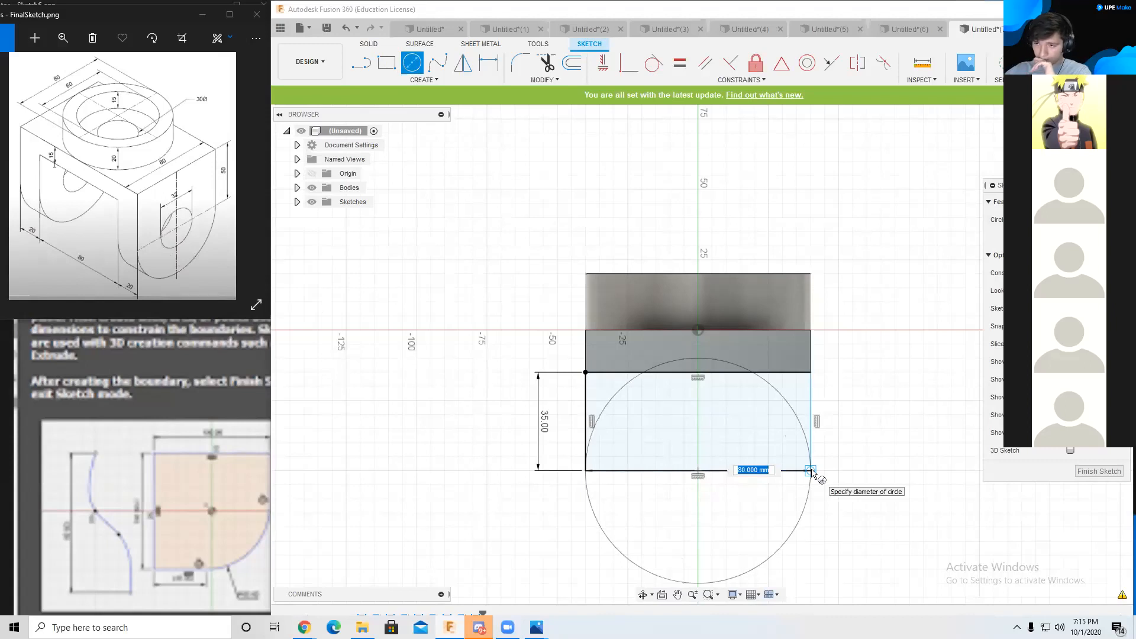
click(811, 471)
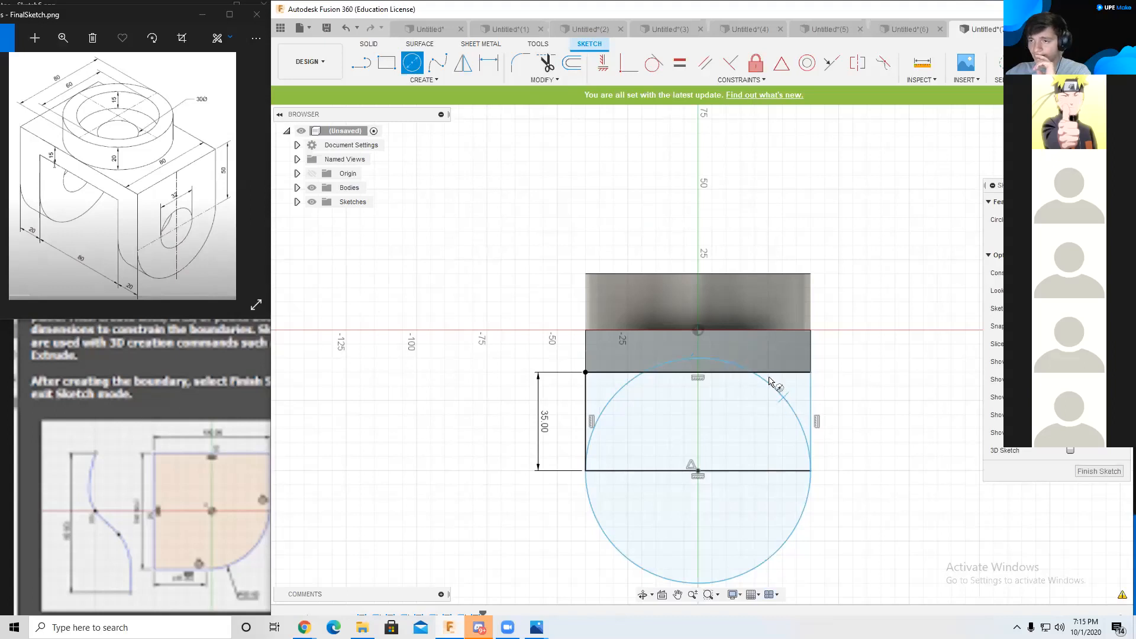
Step: Trim the circle's upper arcs and the rectangle's lower edge to leave a single U-shaped leg profile
click(546, 63)
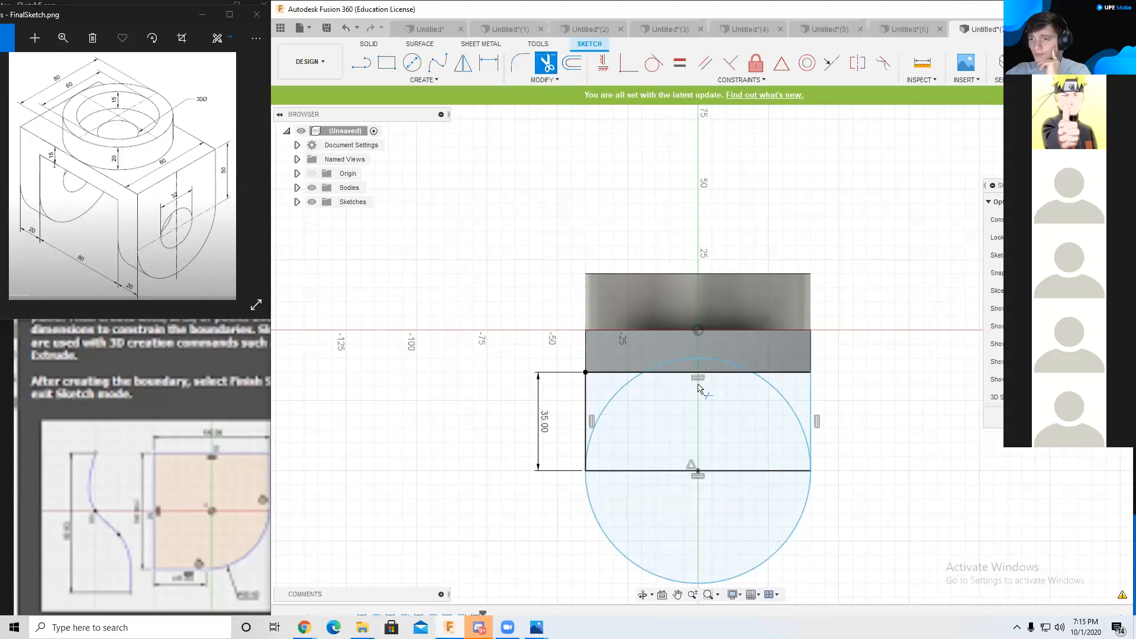
click(722, 359)
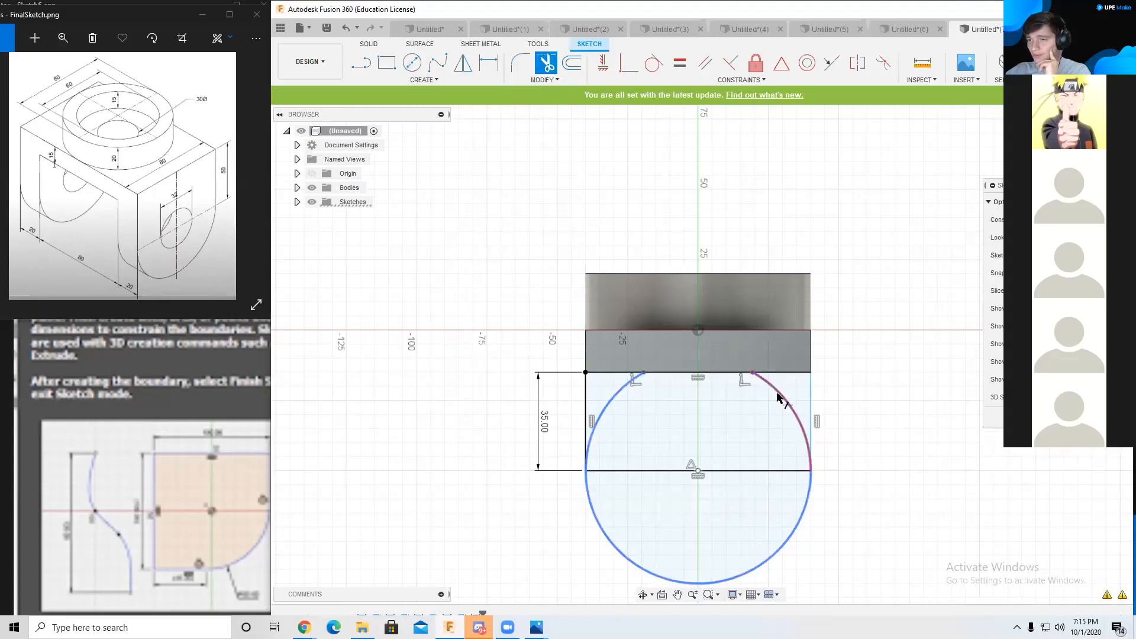
click(779, 398)
click(621, 397)
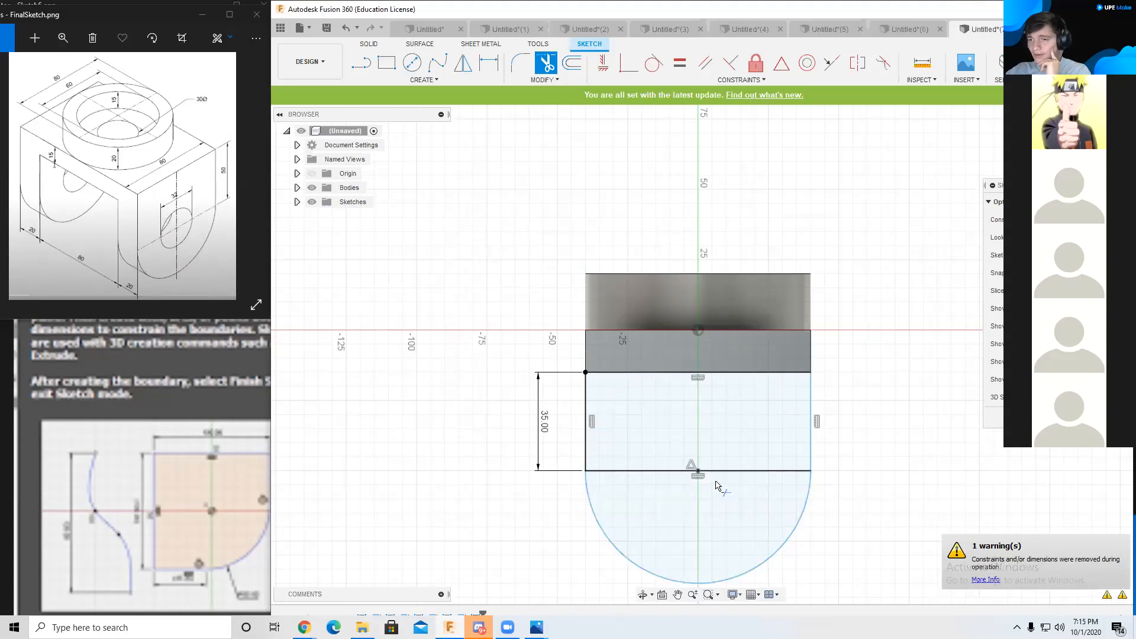
click(652, 472)
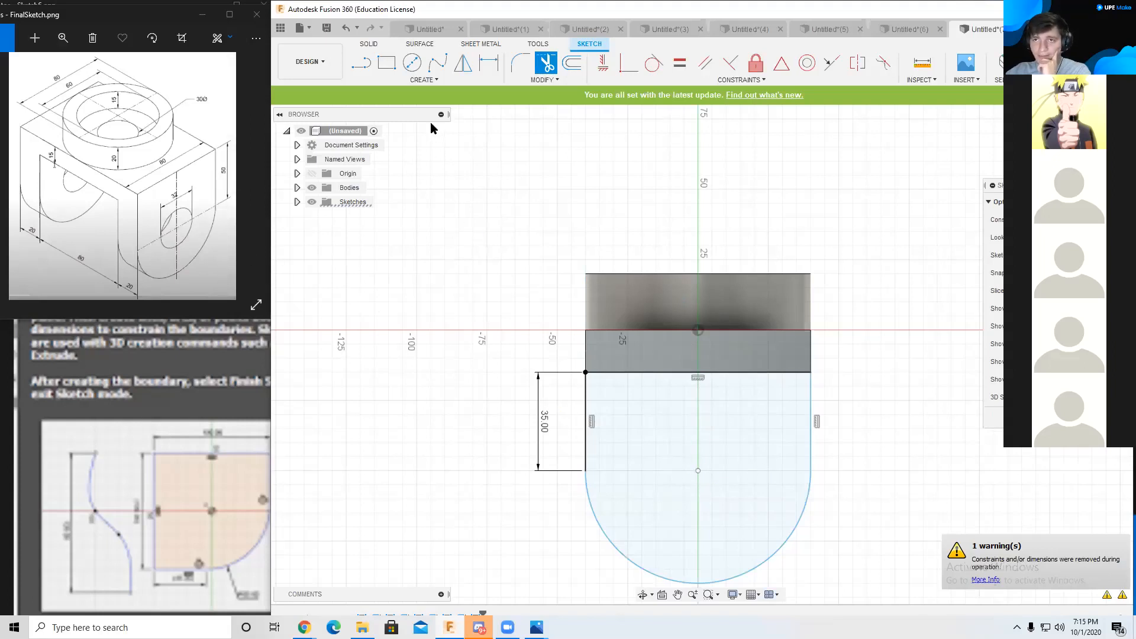
Step: Add a 32 mm diameter circle at the center of the leg's rounded end and finish the sketch
click(412, 62)
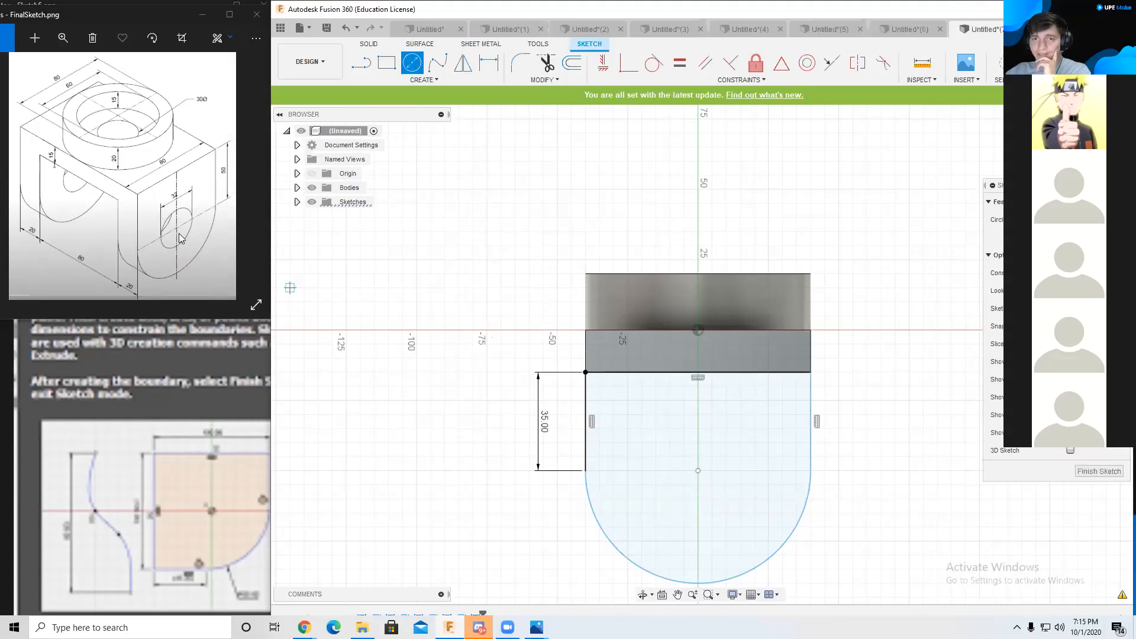
click(697, 471)
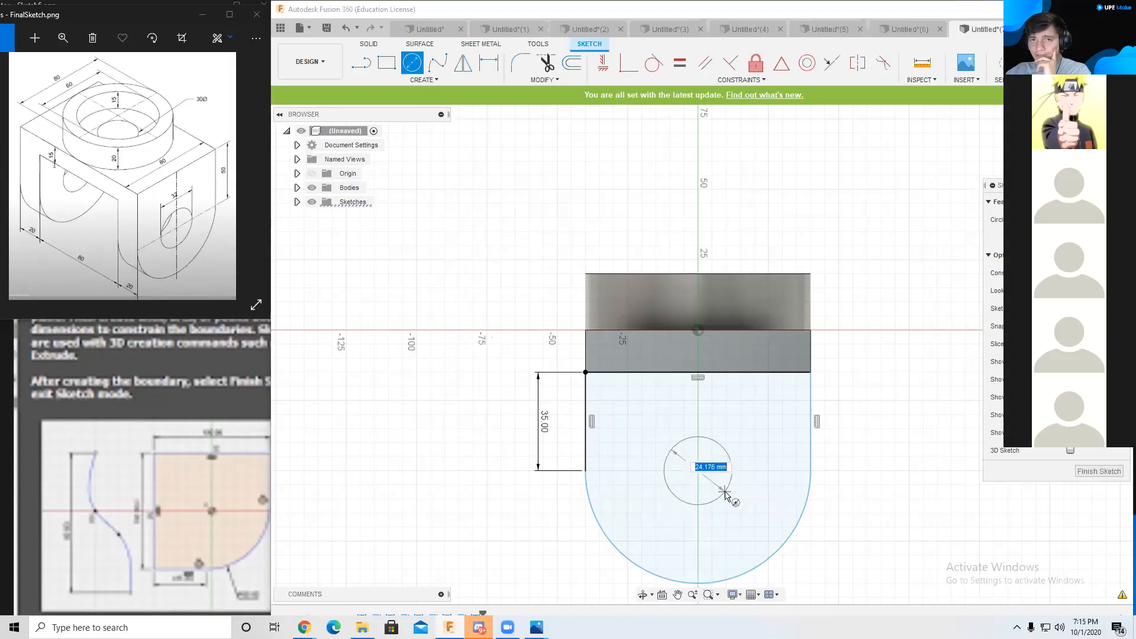
text(32)
key(Return)
key(Escape)
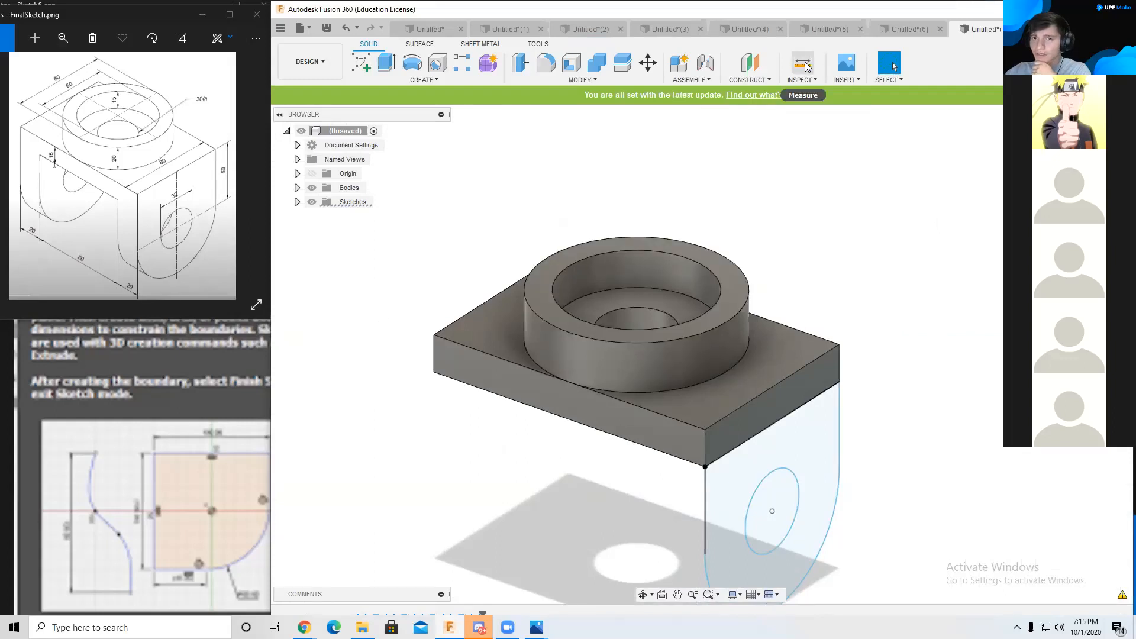
Step: Extrude the leg profile around the 32 mm hole by -20 mm, inward under the plate, to form the first leg
middle_drag(850, 284, 820, 219)
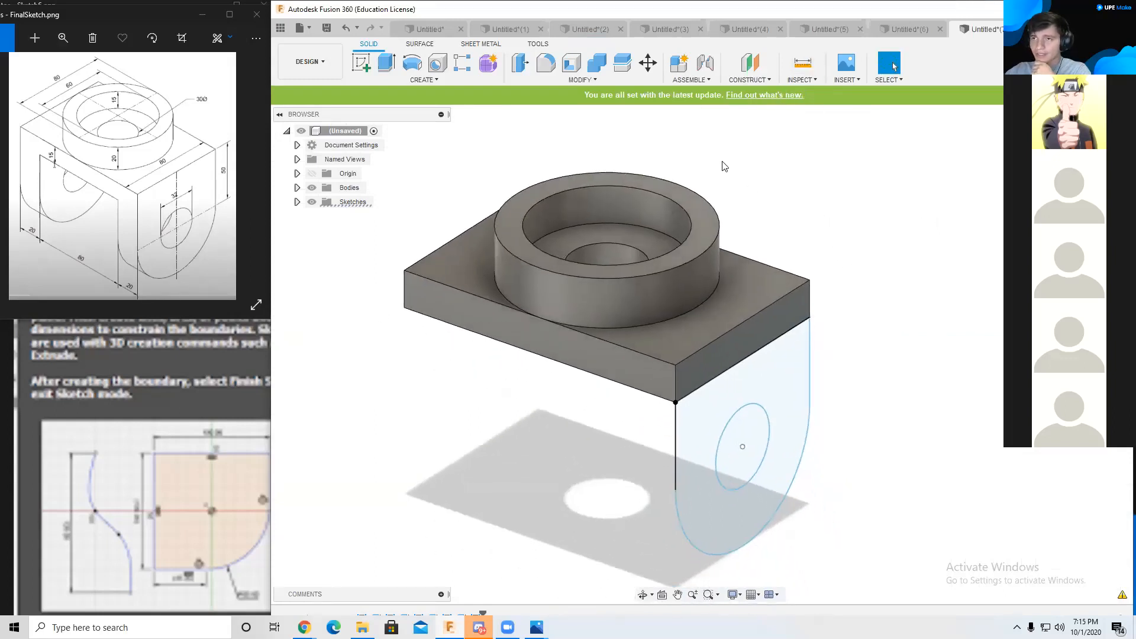
click(386, 62)
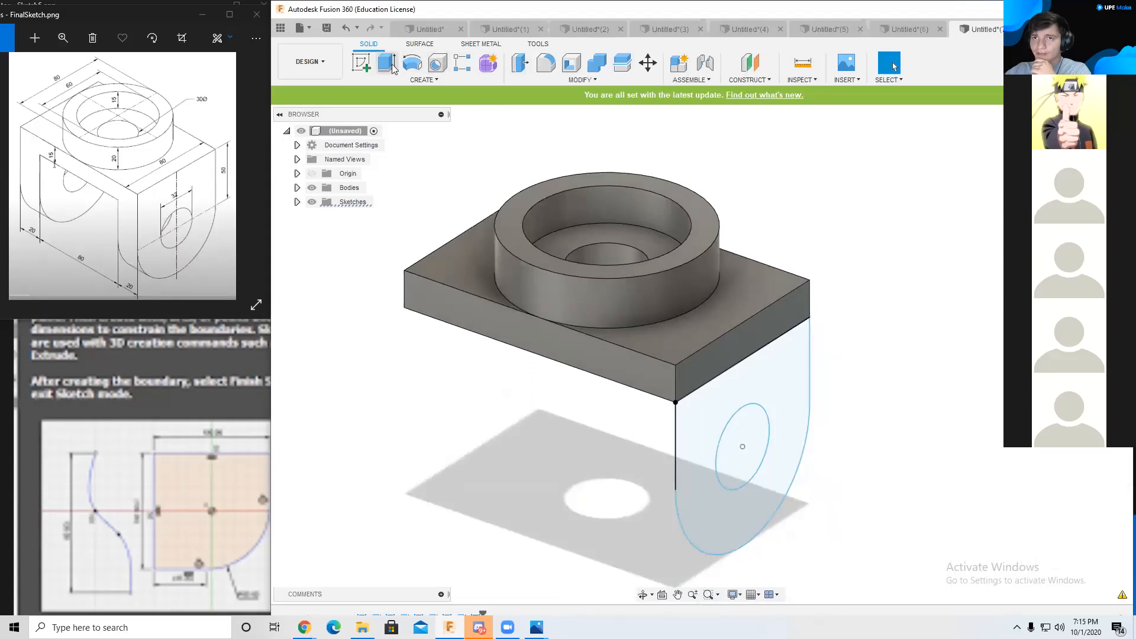
click(695, 458)
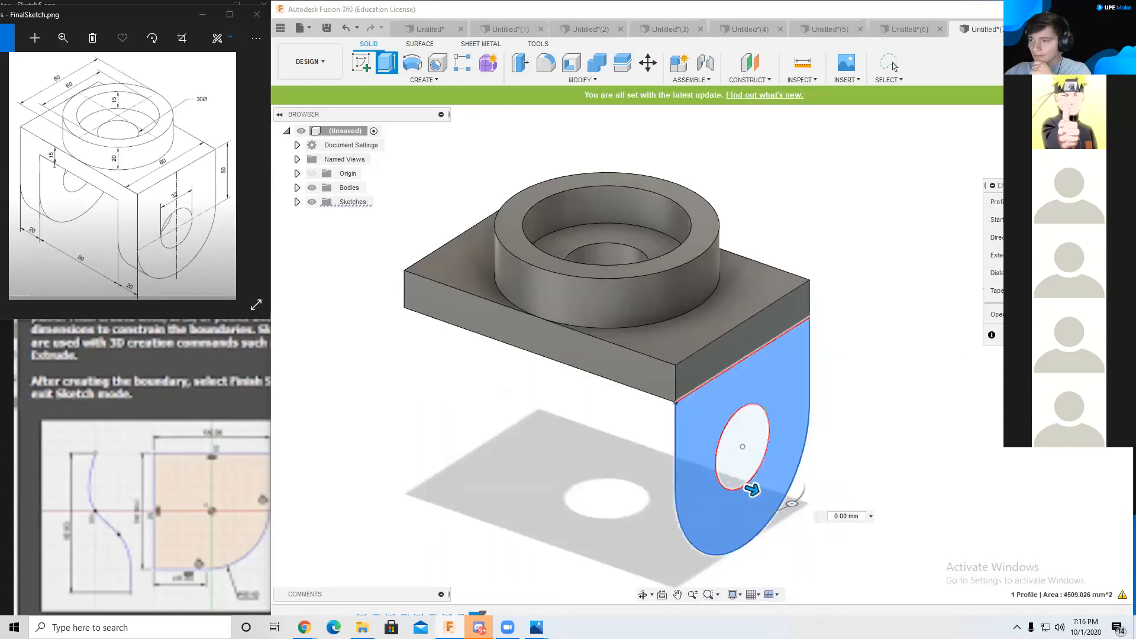
drag(752, 489, 688, 468)
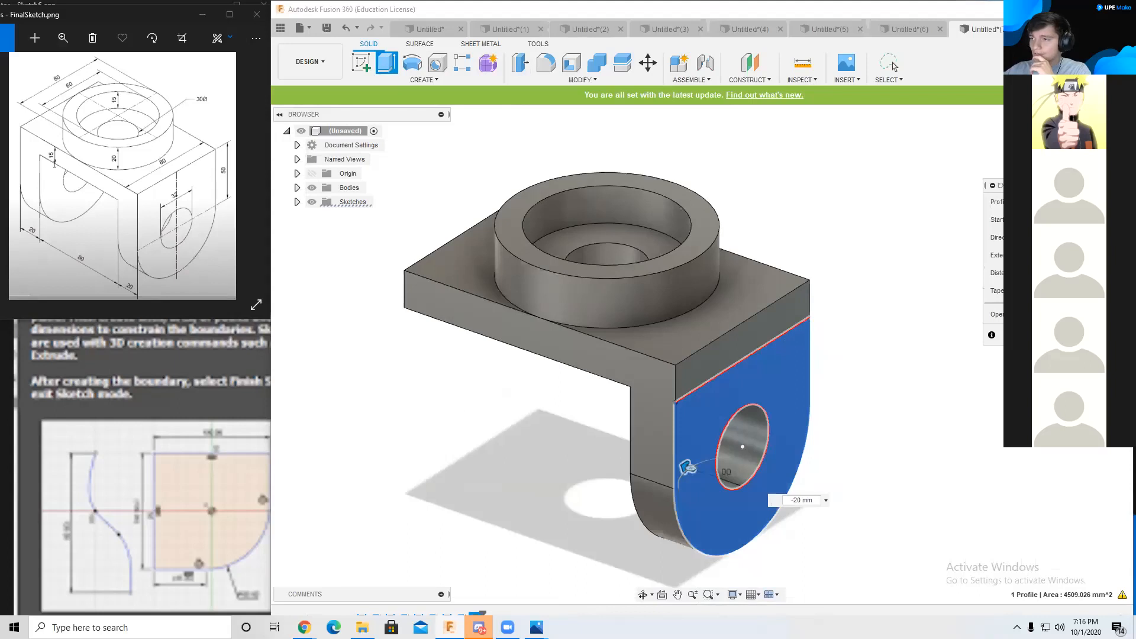
click(892, 65)
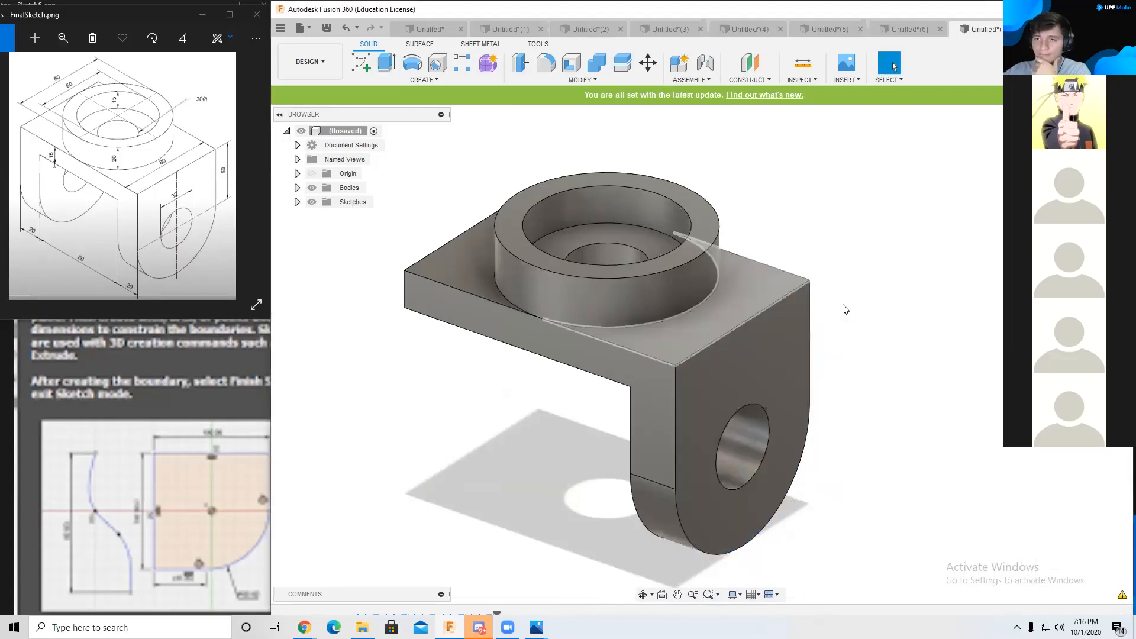
mouse_move(882, 305)
middle_down()
mouse_move(907, 269)
mouse_move(894, 318)
middle_up()
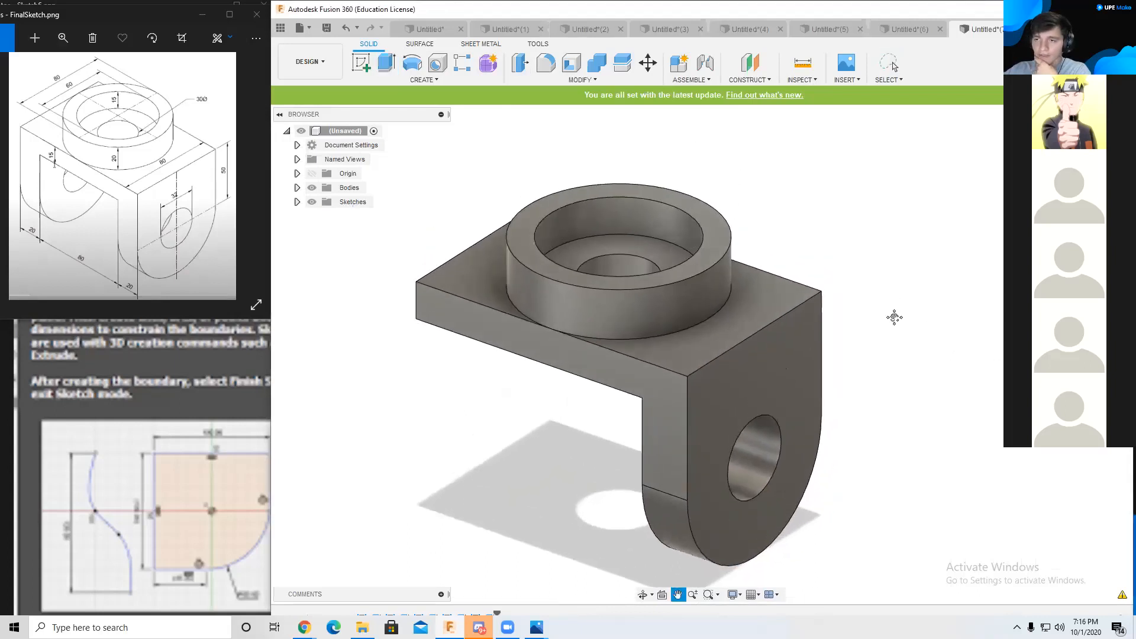
Step: Mirror the leg extrusion across the vertical origin plane through the plate's middle to form the opposite leg
click(460, 79)
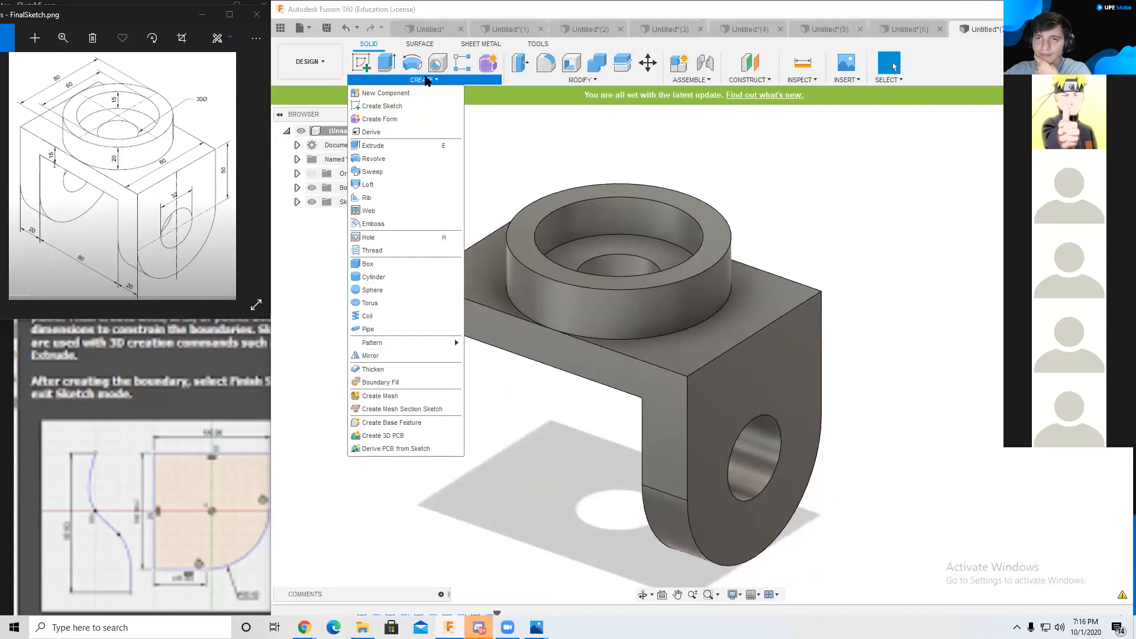
click(383, 355)
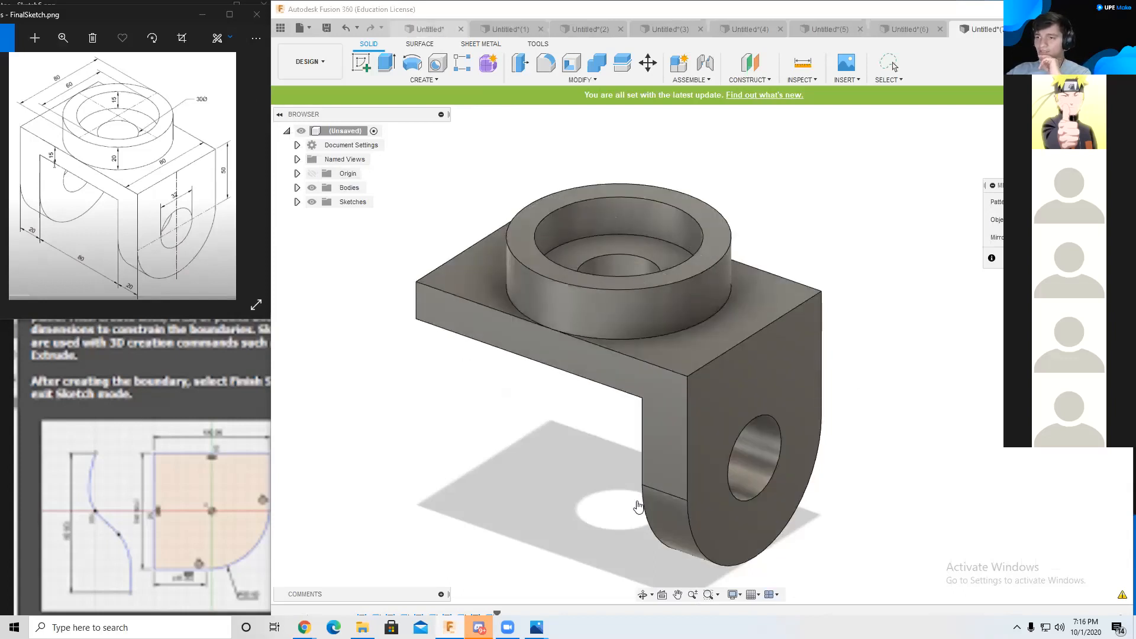
click(715, 482)
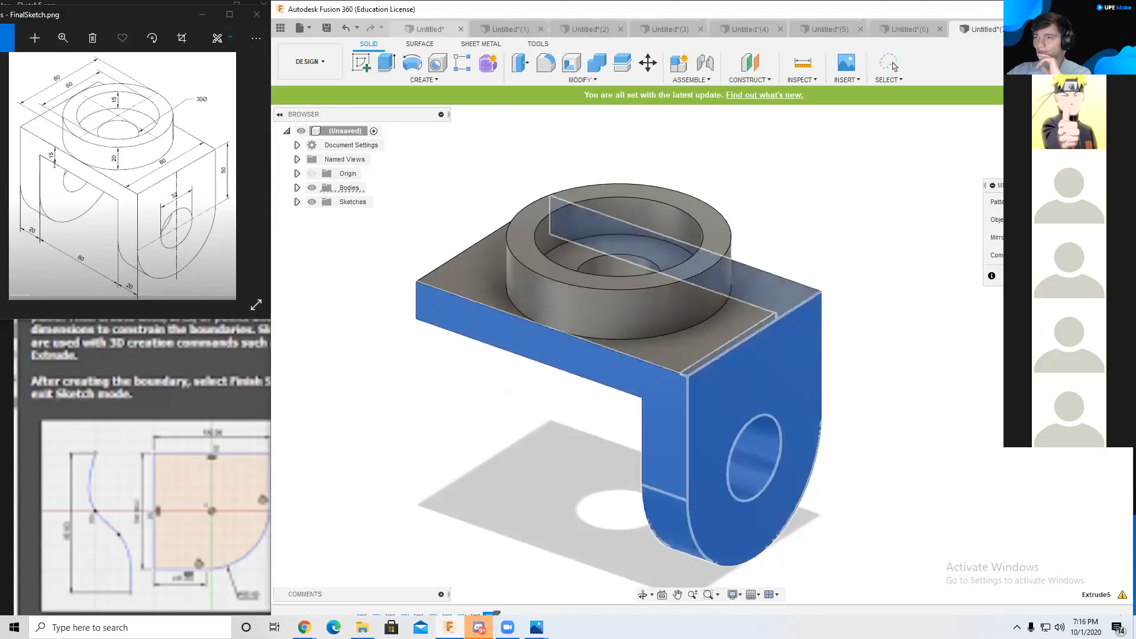
shift+middle_drag(923, 257, 976, 267)
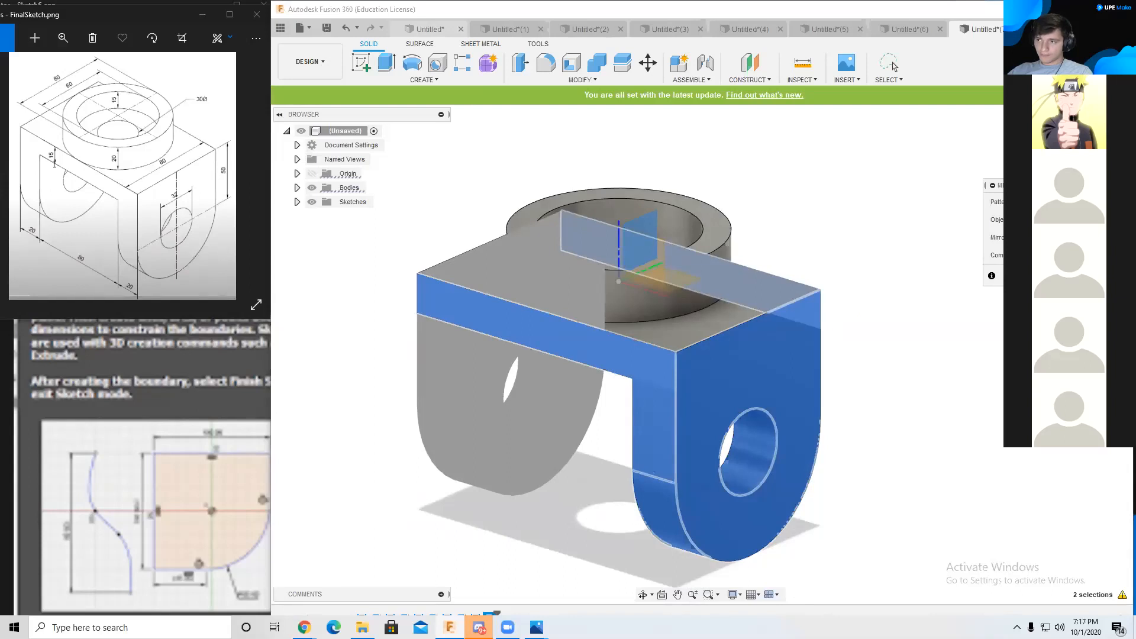
key(Return)
middle_drag(956, 348, 936, 330)
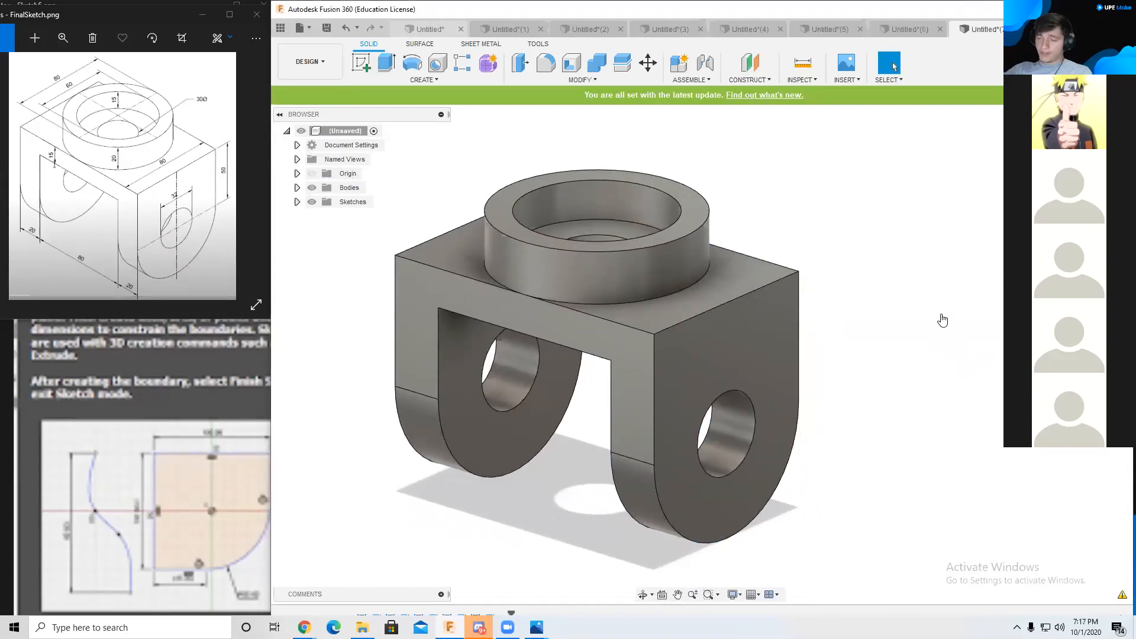
Step: Start a cylinder on the leg's outer face with a 32 mm diameter base circle centered on the hole
shift+middle_drag(937, 327, 914, 367)
scroll(913, 370, down, 2)
middle_drag(828, 387, 817, 395)
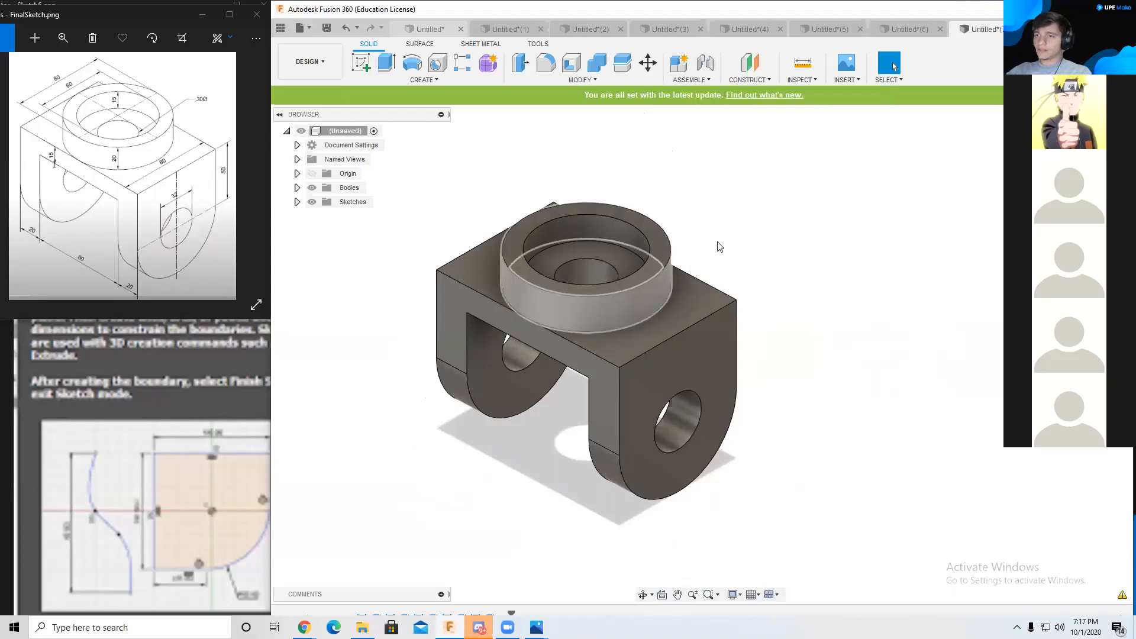
click(416, 79)
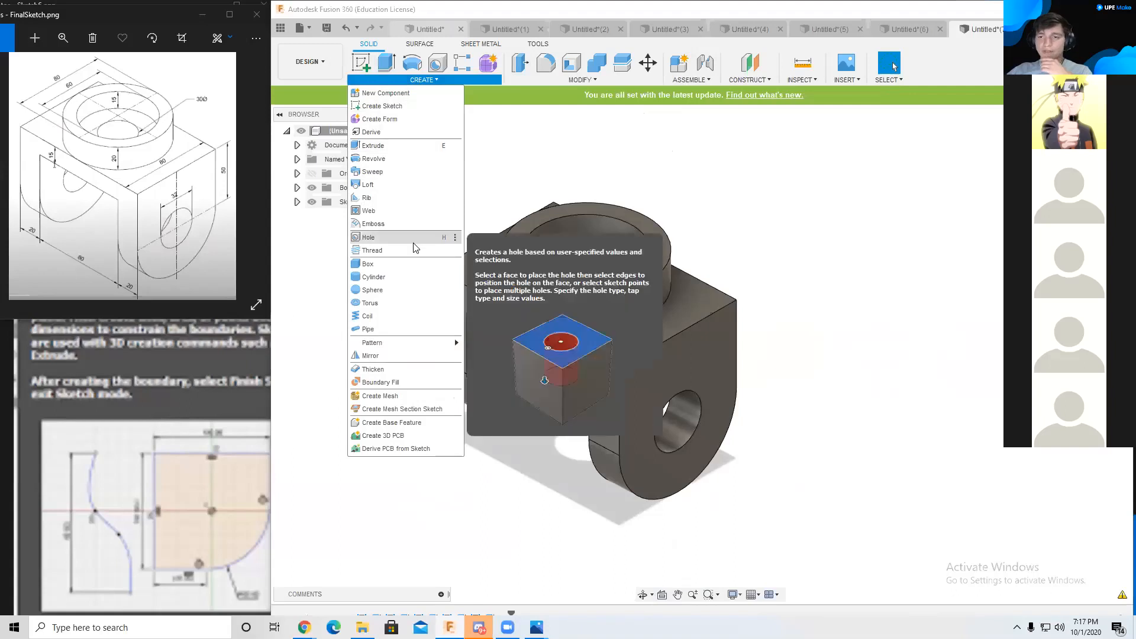
click(394, 278)
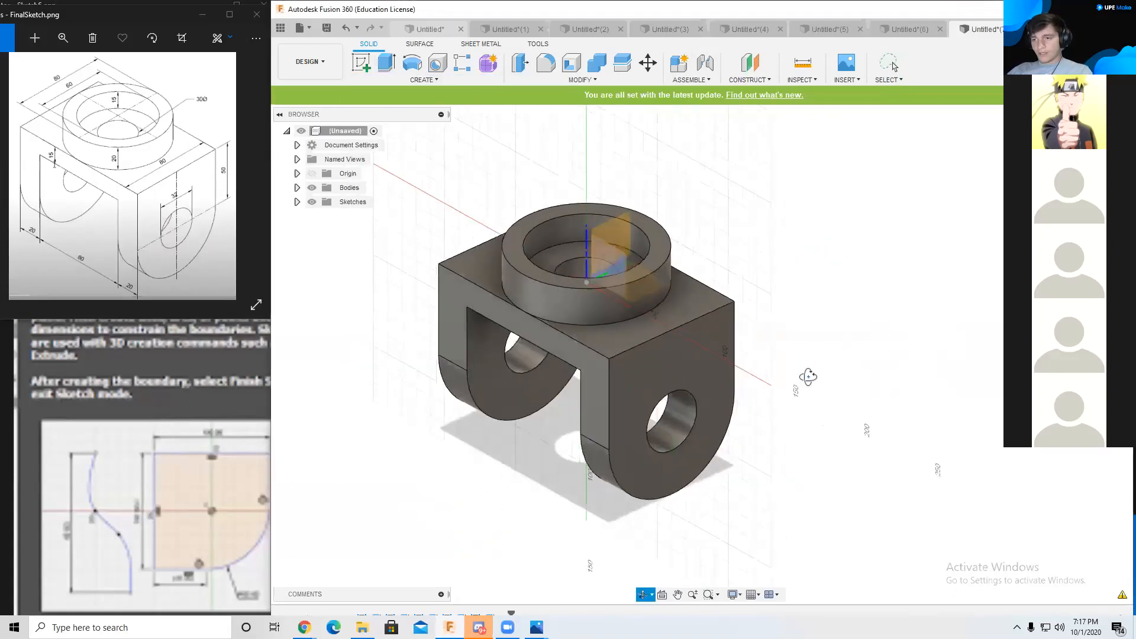
shift+middle_drag(808, 377, 793, 358)
click(634, 337)
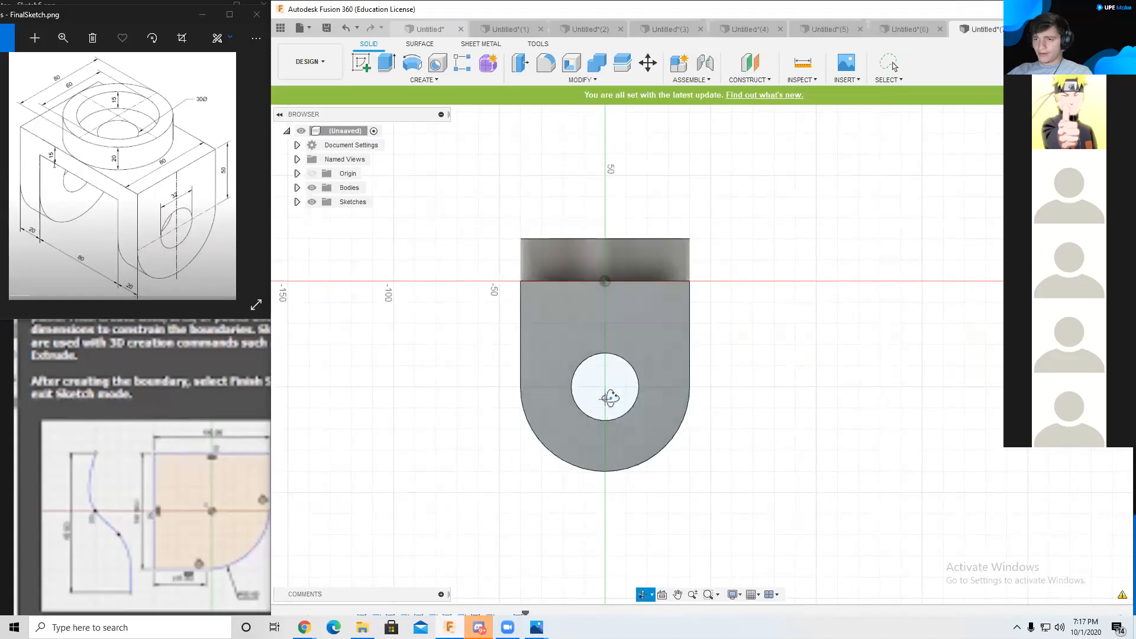
click(606, 389)
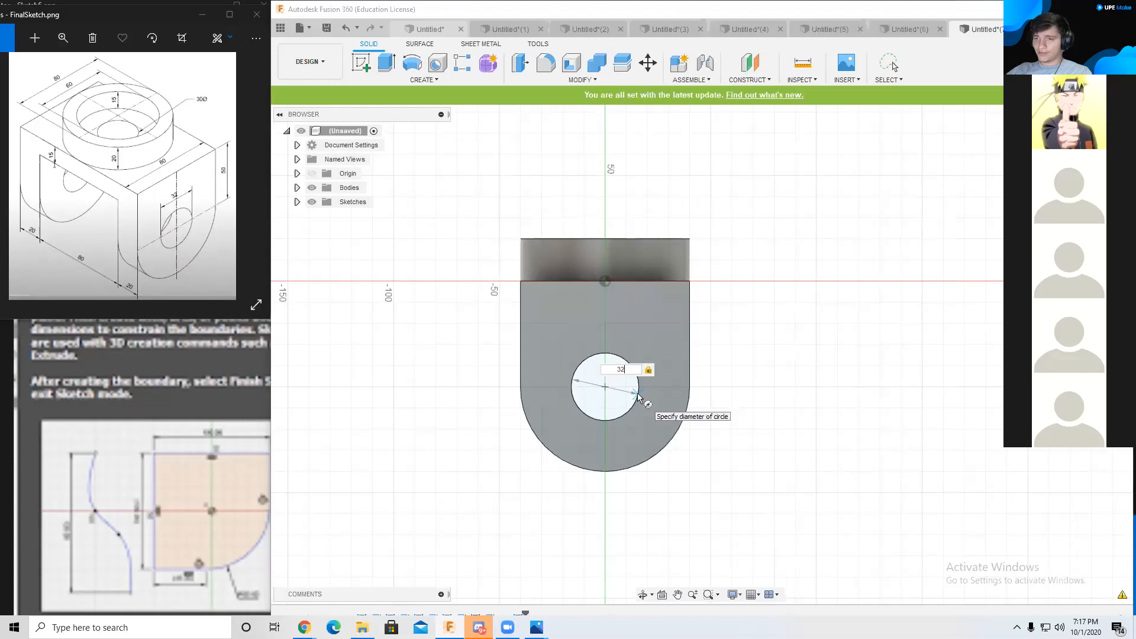
key(Return)
Step: Set the cylinder's height to 250 mm outward from the leg and create it as a separate body
key(e)
shift+middle_drag(825, 388, 794, 405)
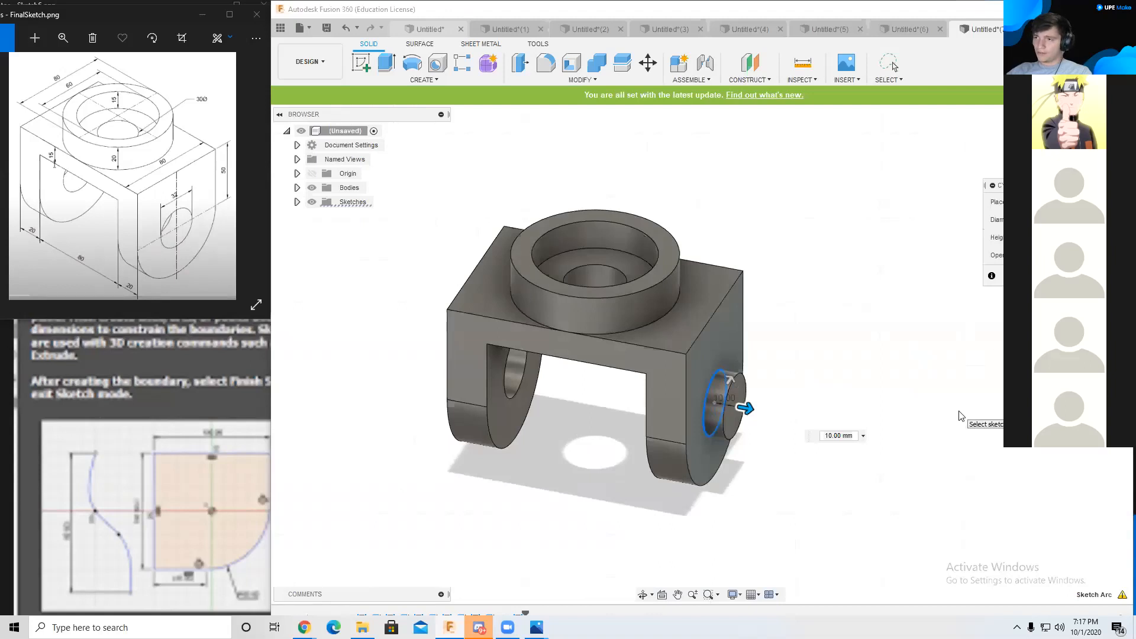
text(250)
key(Return)
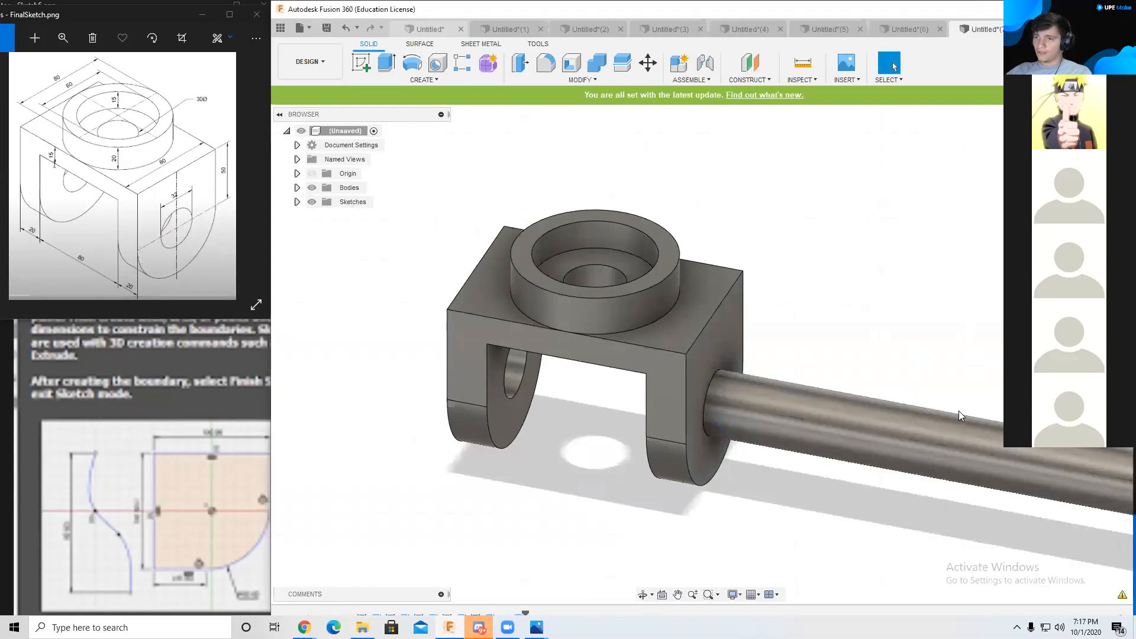
Step: Undo the cylinder's creation and redo it
scroll(939, 380, down, 2)
middle_drag(927, 329, 733, 335)
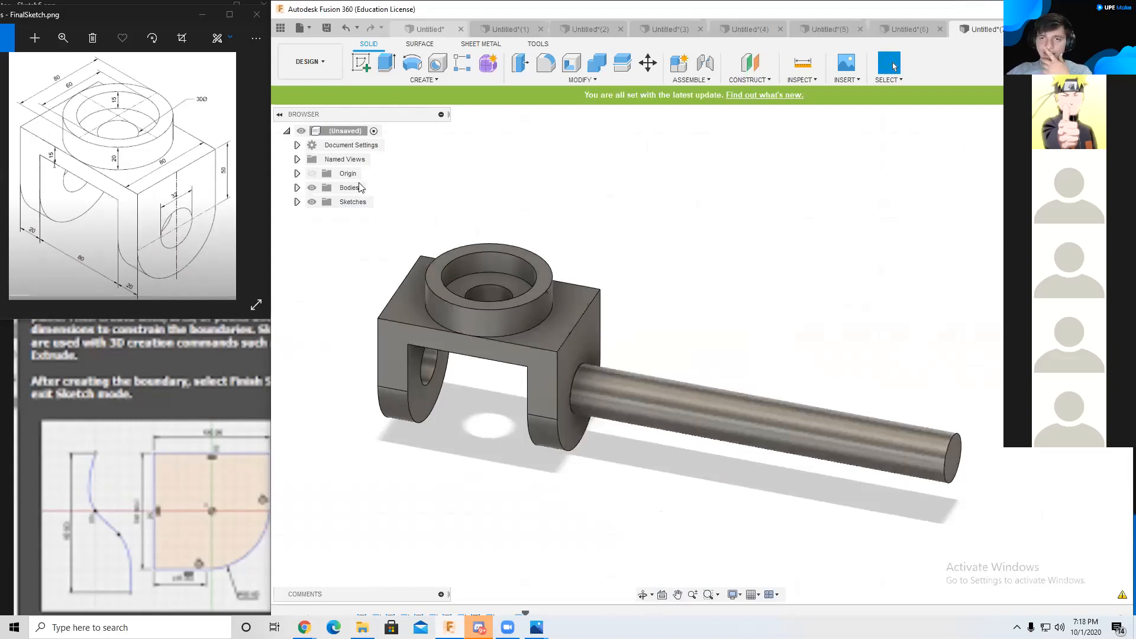
click(297, 201)
click(297, 202)
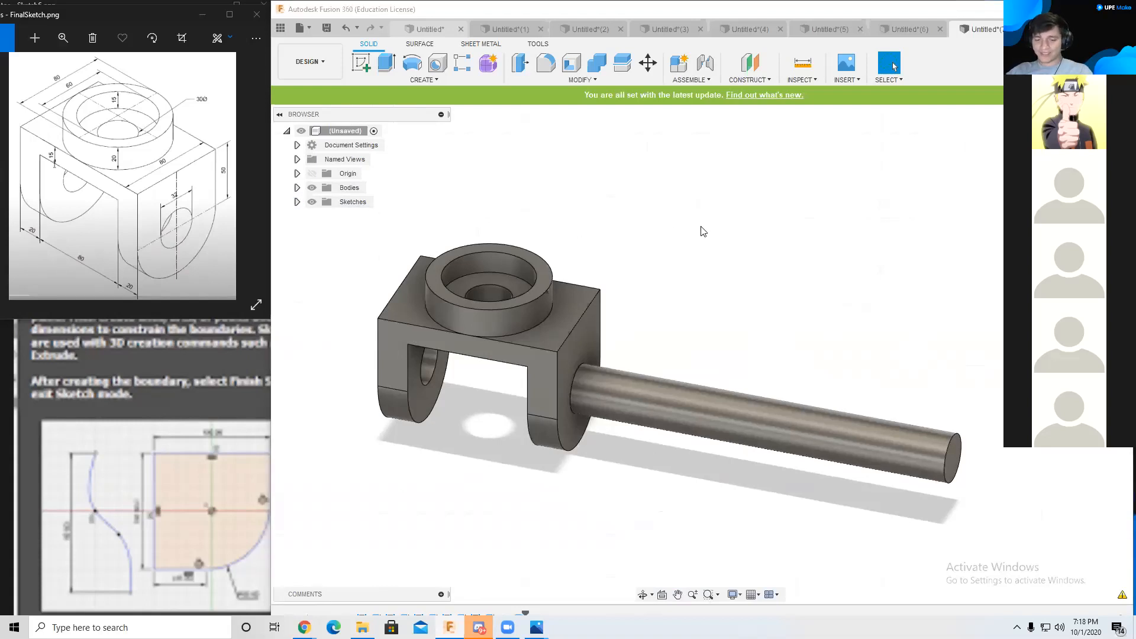
key(ctrl+z)
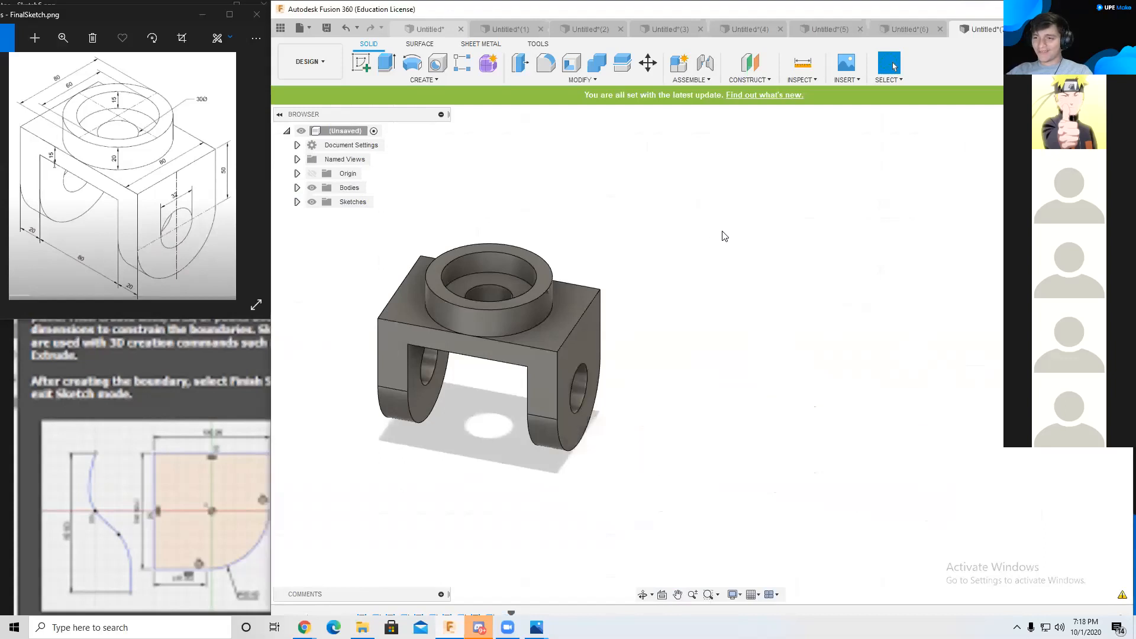
key(ctrl+y)
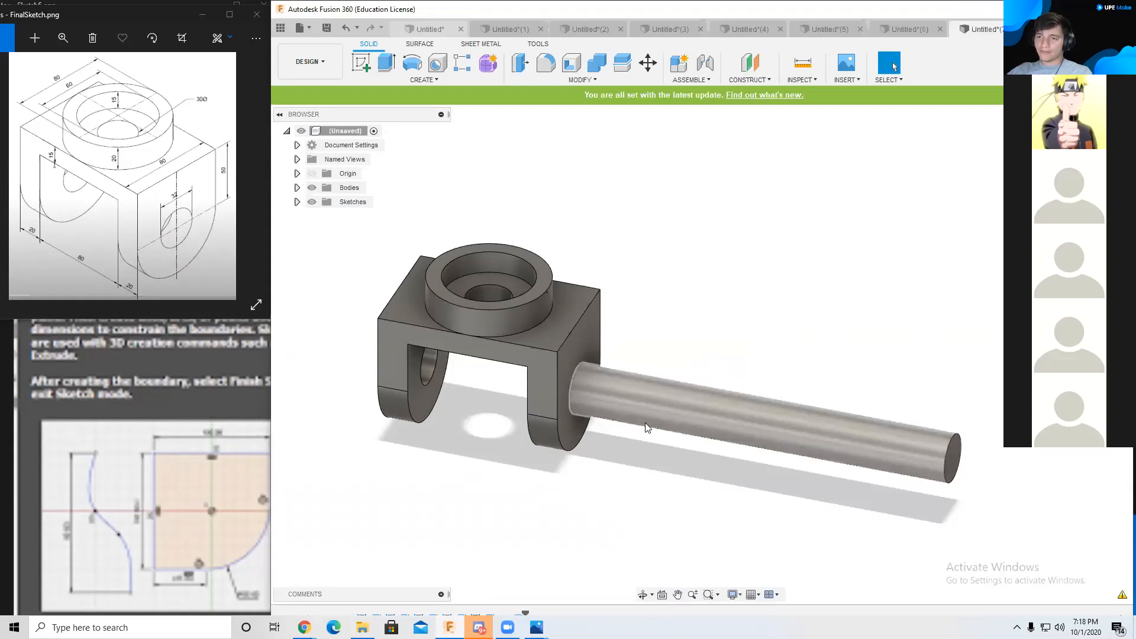
Step: Highlight the rod and the bracket in the list of bodies, and delete the rod
shift+middle_drag(744, 416, 836, 335)
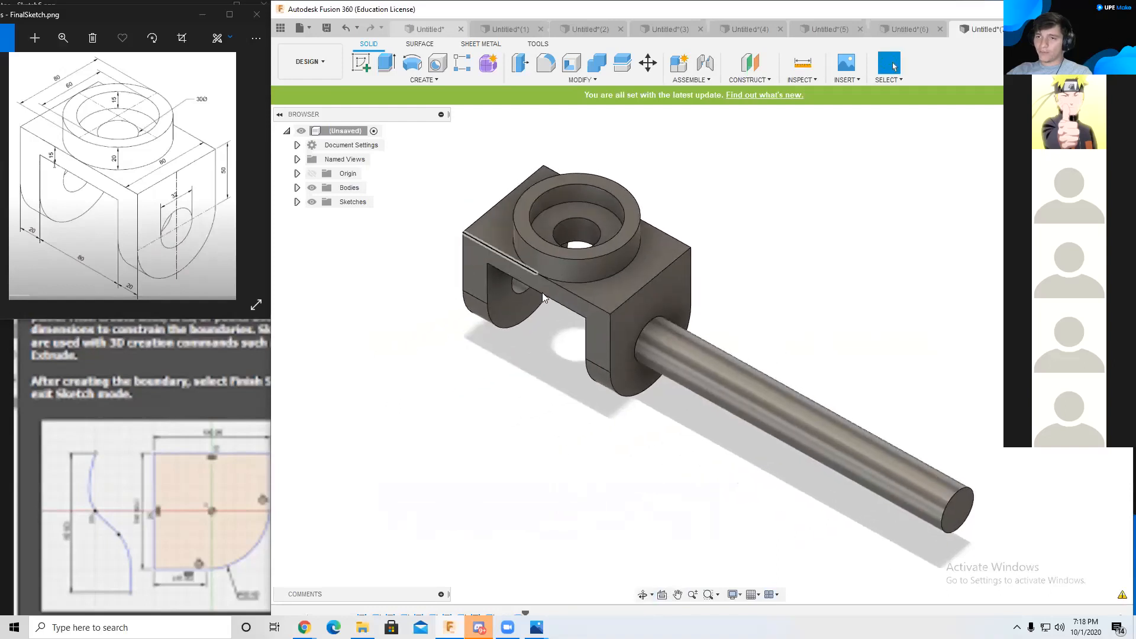
click(297, 187)
click(359, 215)
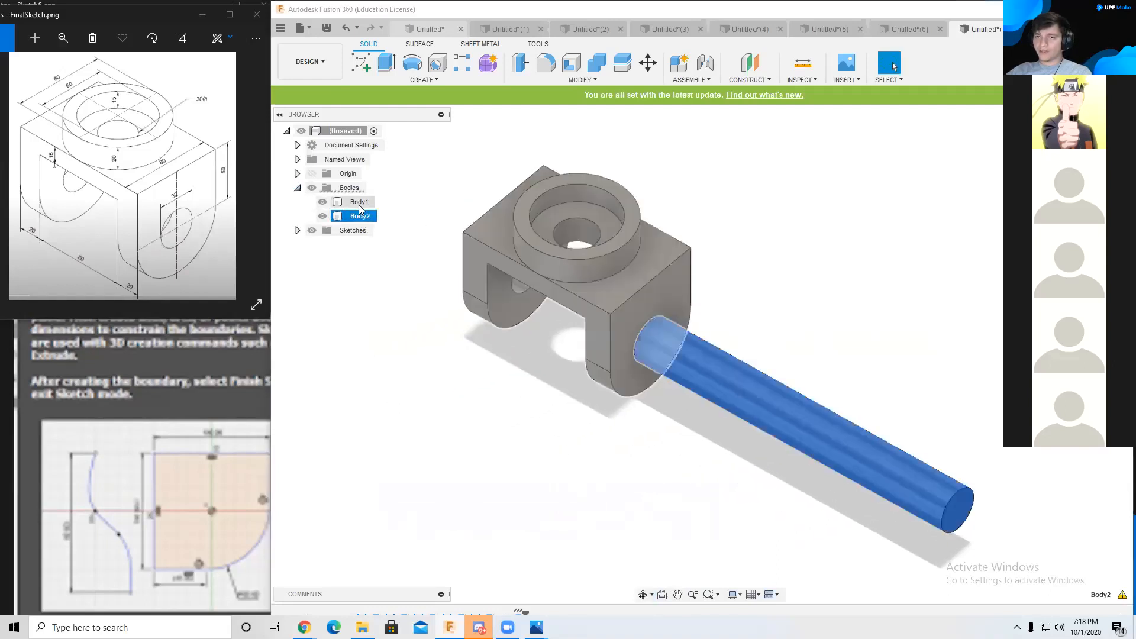
click(358, 205)
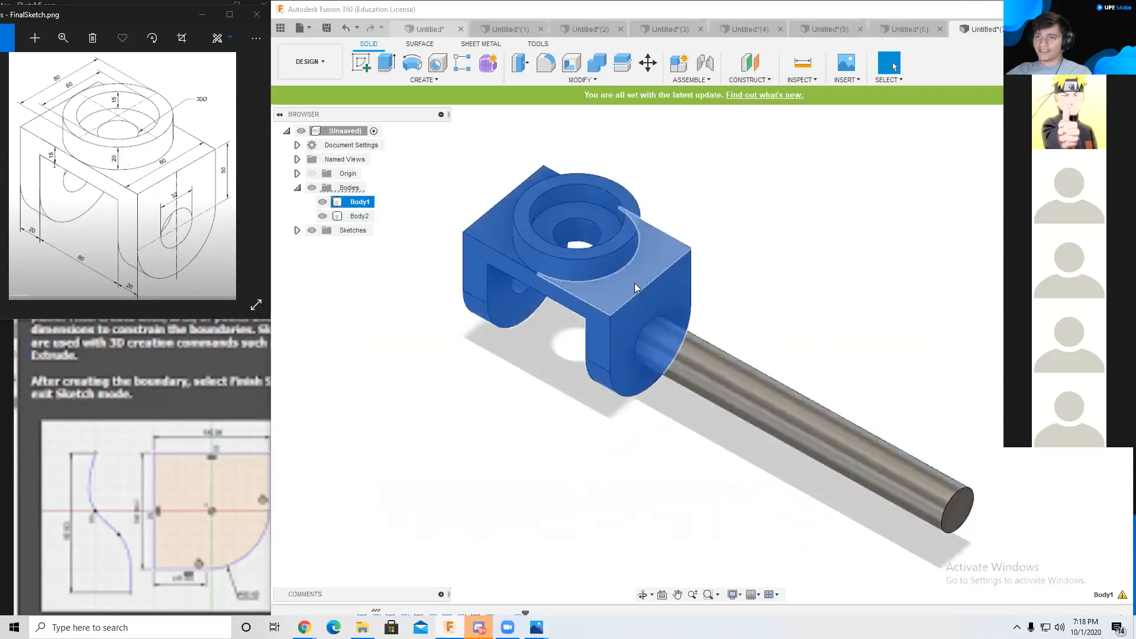
click(883, 313)
middle_drag(866, 290, 834, 253)
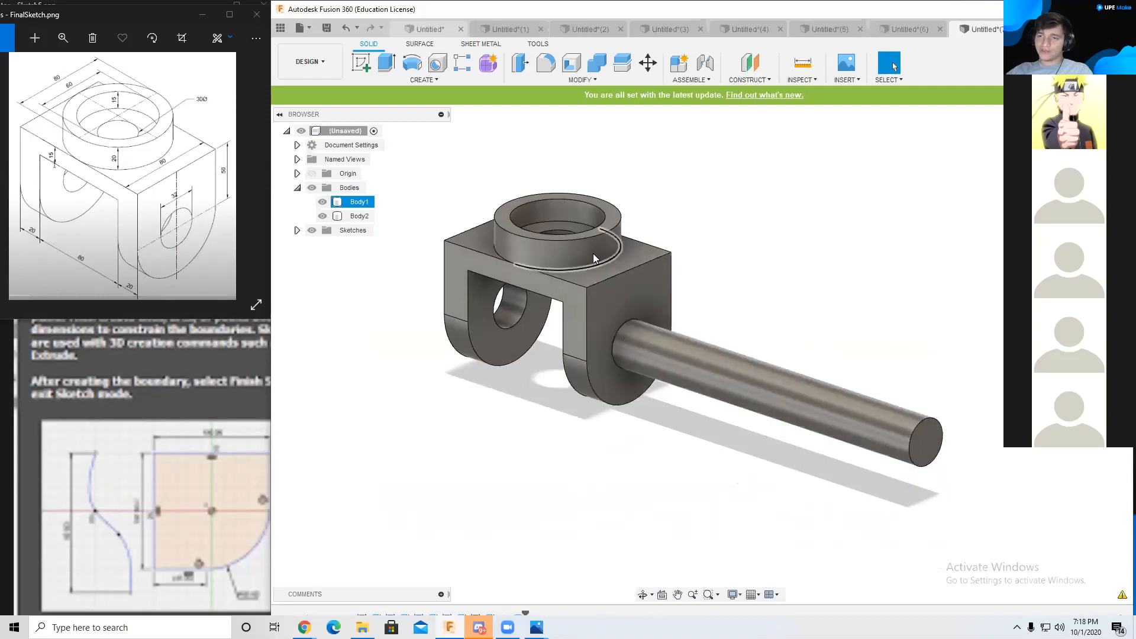
click(699, 368)
key(Delete)
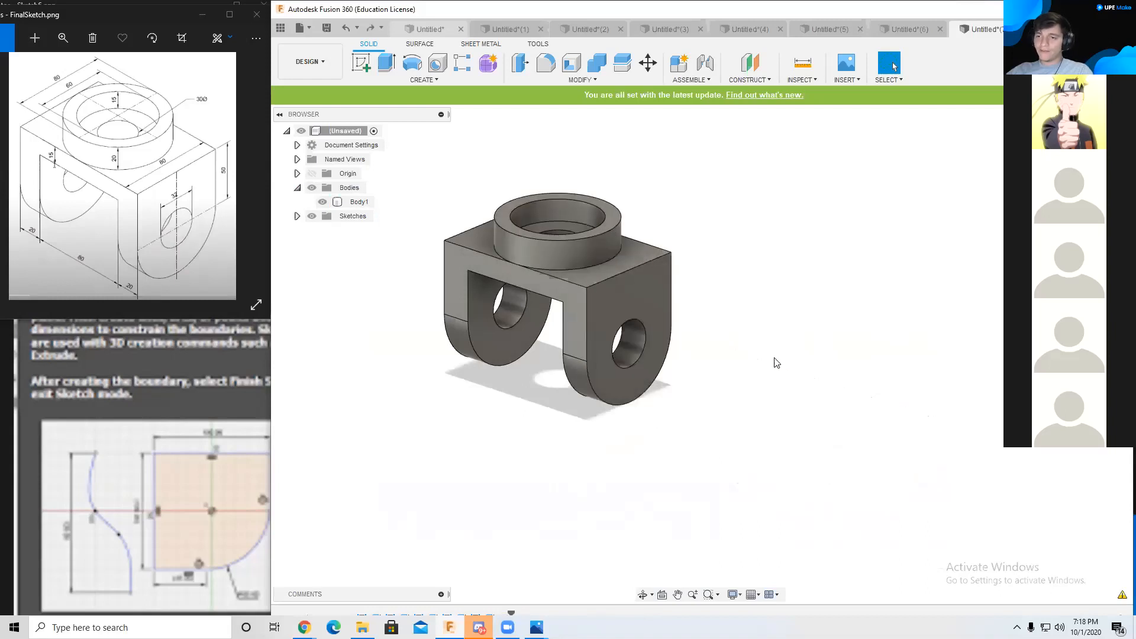
Step: Start a new cylinder on the mid-plane between the legs, its base circle centered on the hole axis and matching the hole size
click(422, 80)
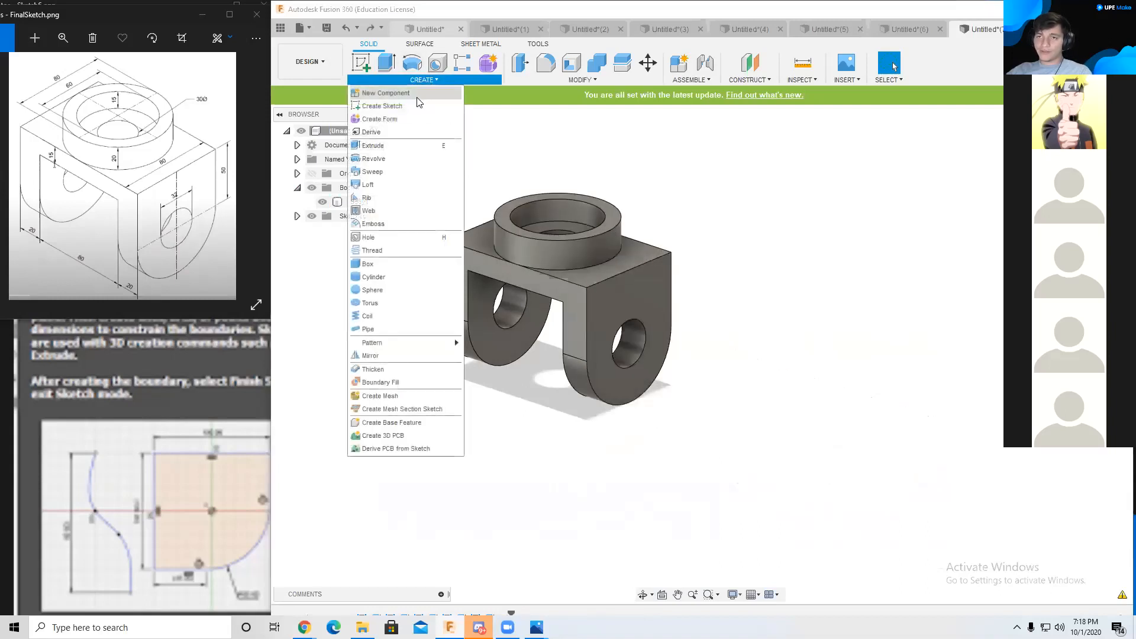
click(385, 281)
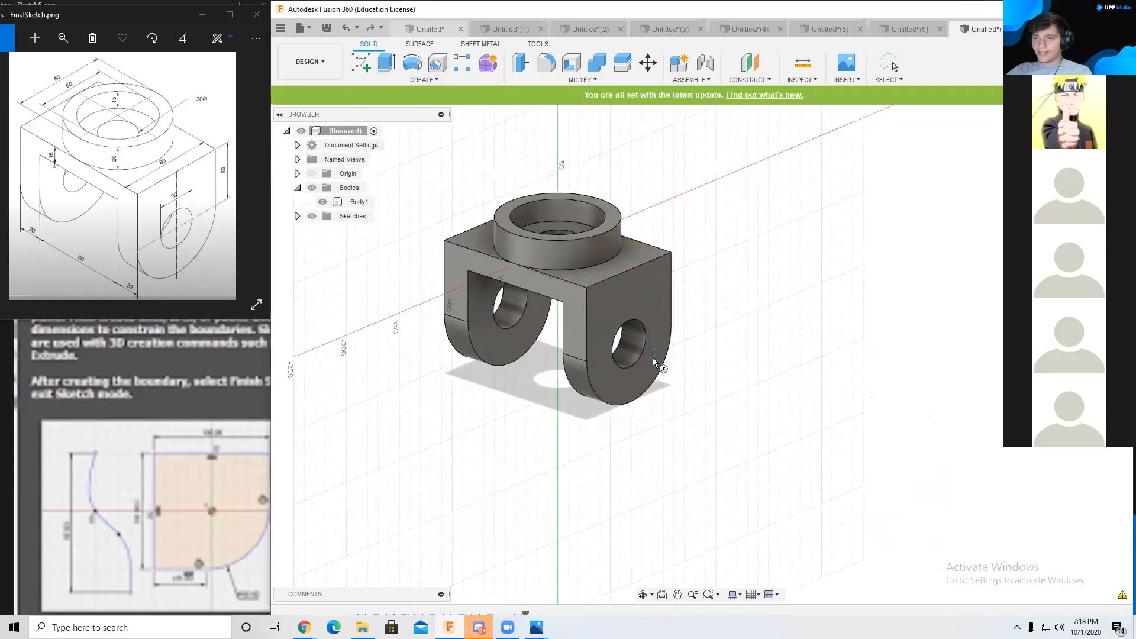
click(631, 348)
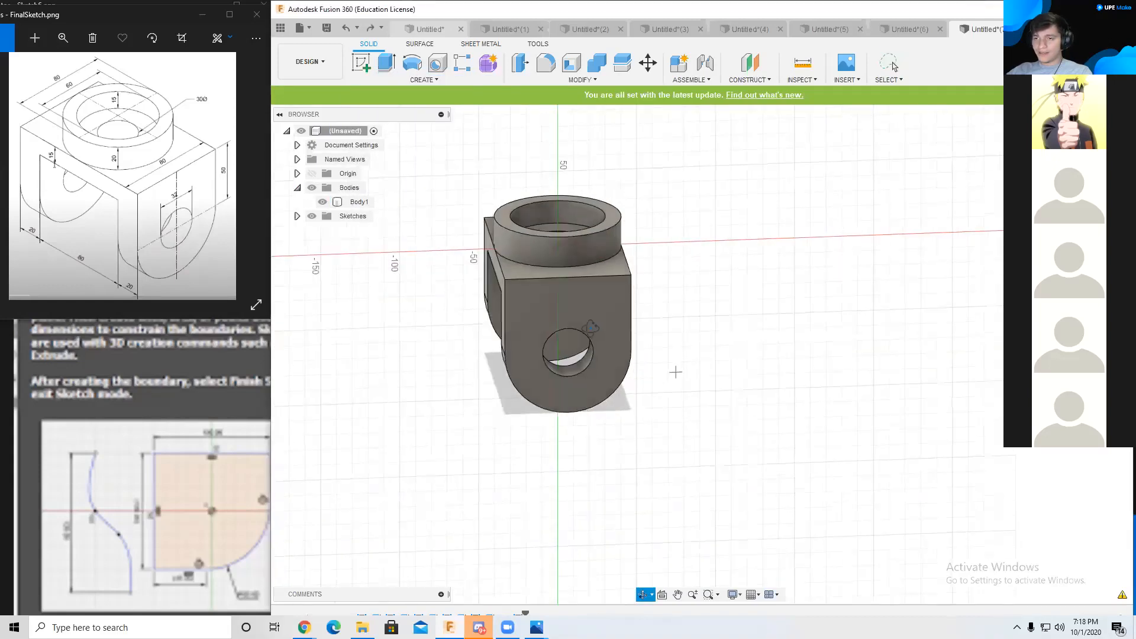
click(558, 327)
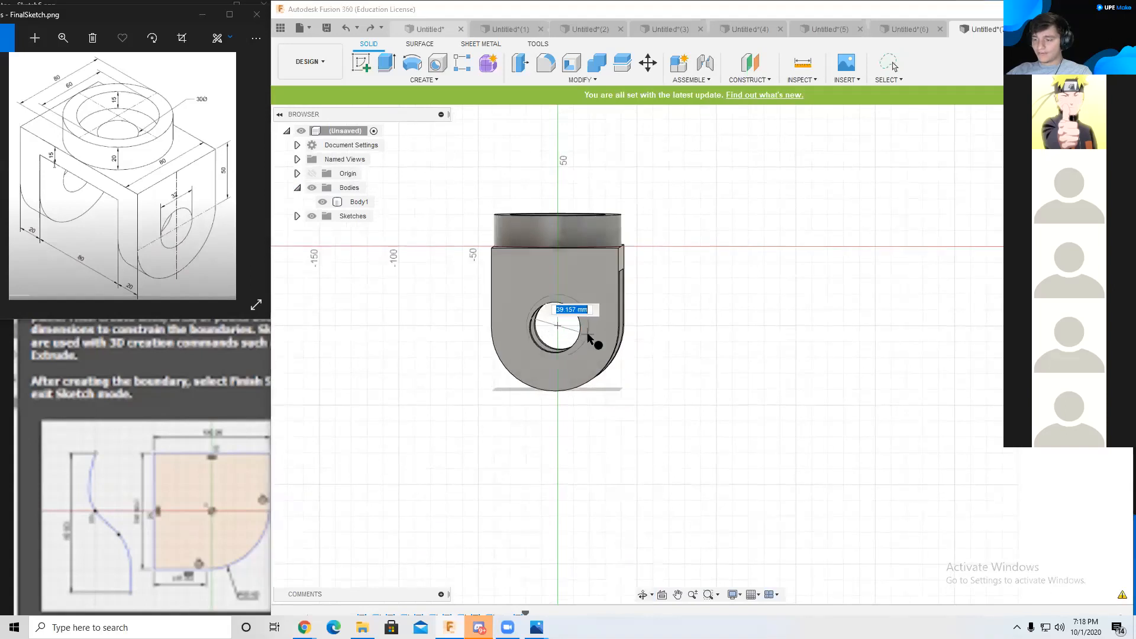
click(587, 332)
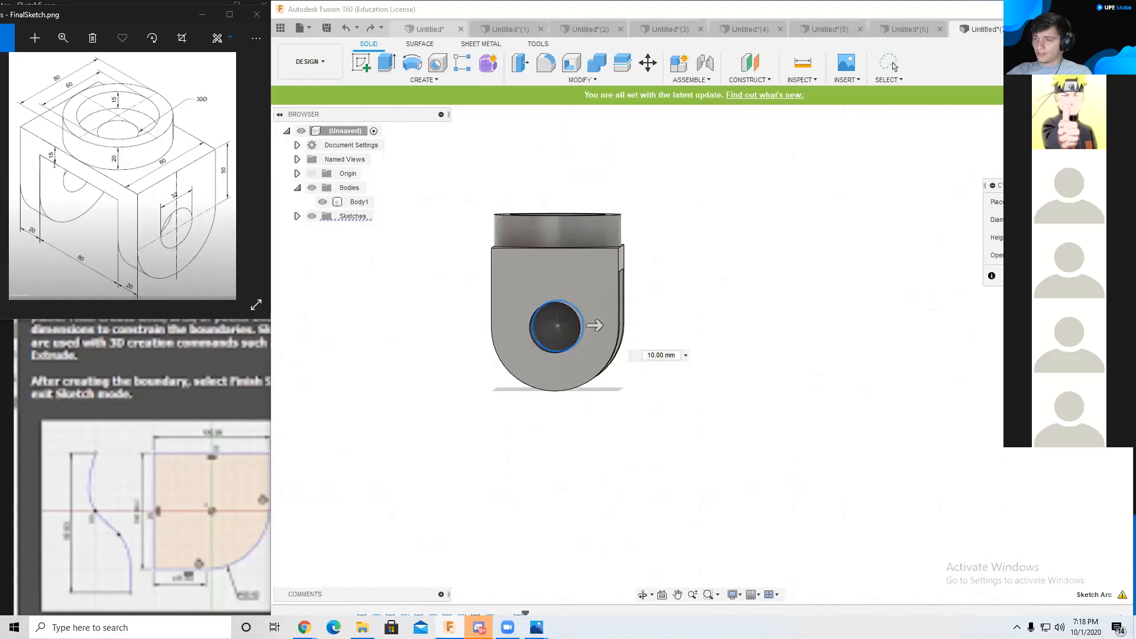
Step: Set the cylinder's height to 250 mm and create it as a new component passing through the leg hole
text(25000)
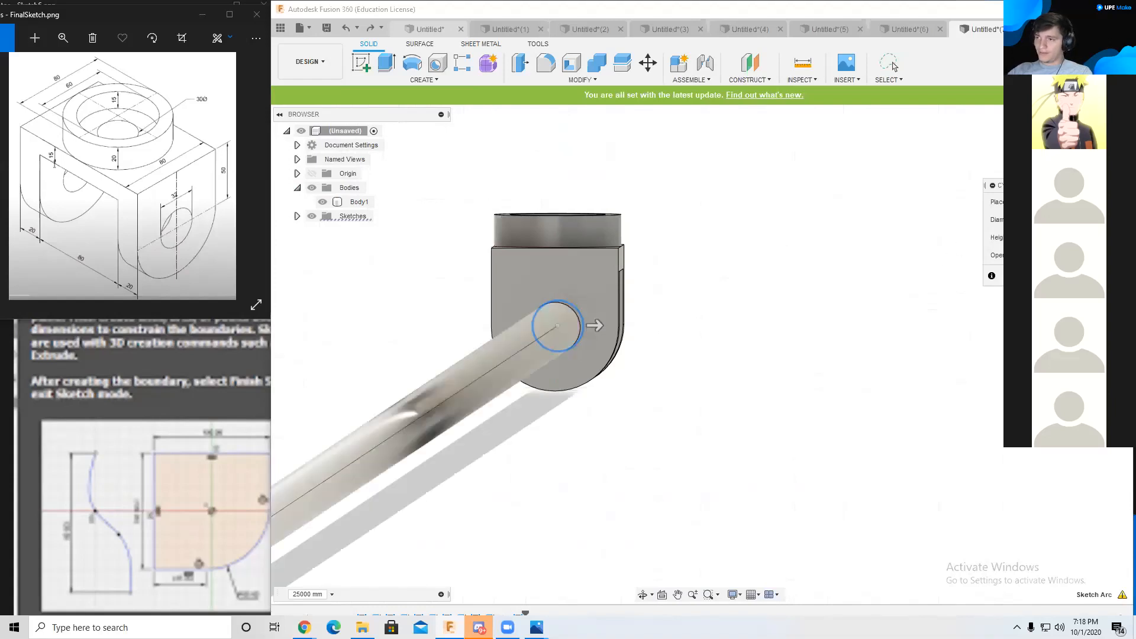
key(BackSpace)
key(BackSpace)
key(BackSpace)
key(BackSpace)
text(00)
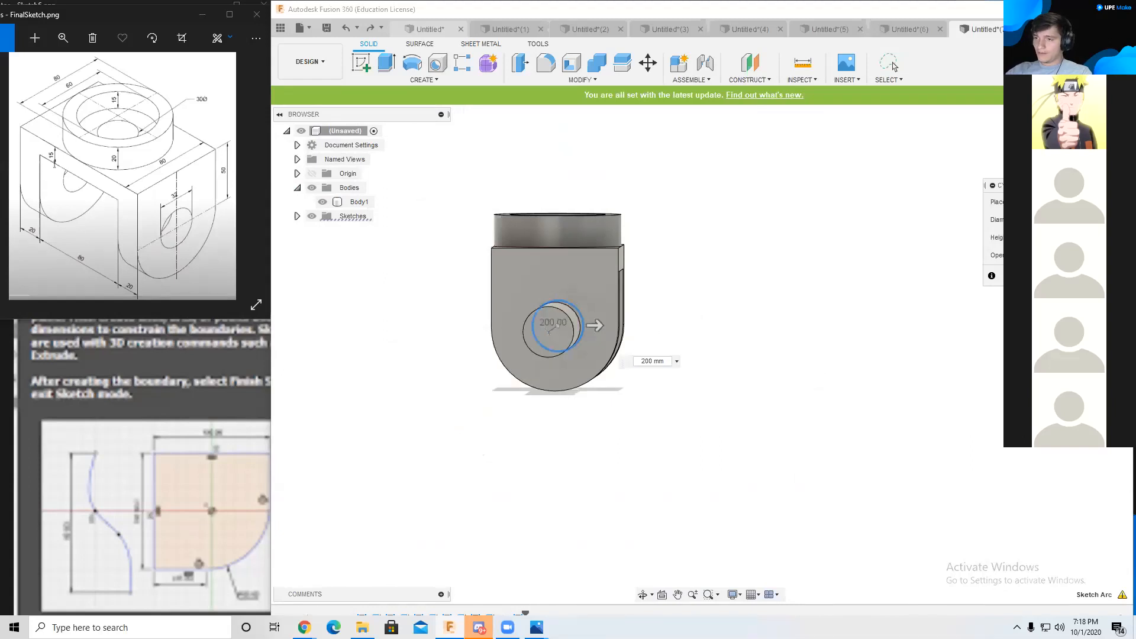
key(BackSpace)
text(5)
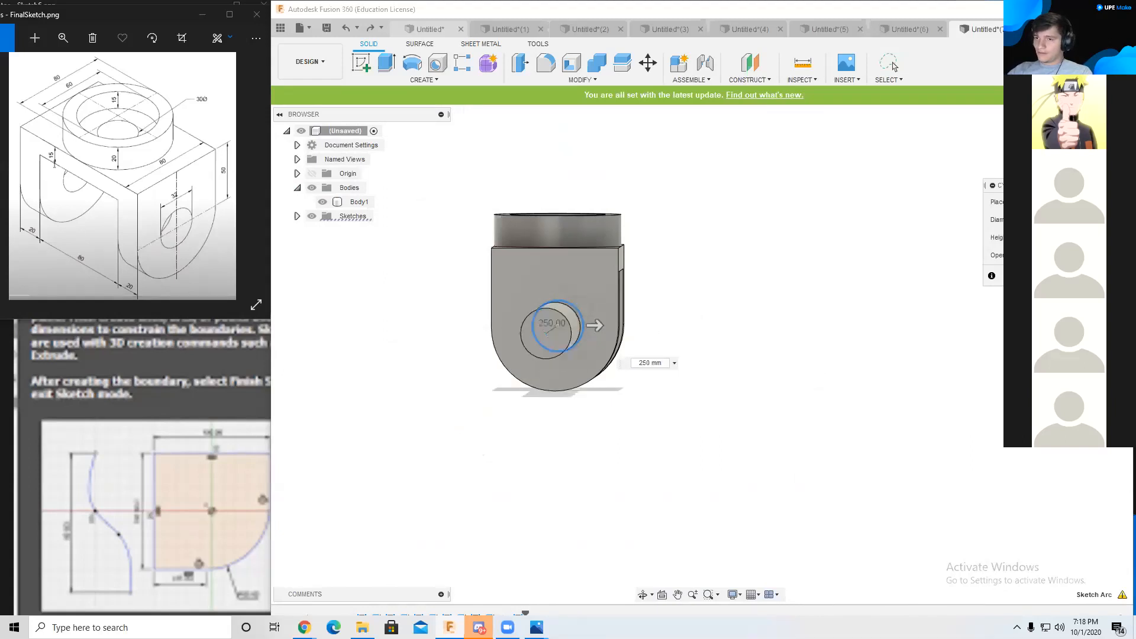
shift+middle_drag(868, 329, 926, 343)
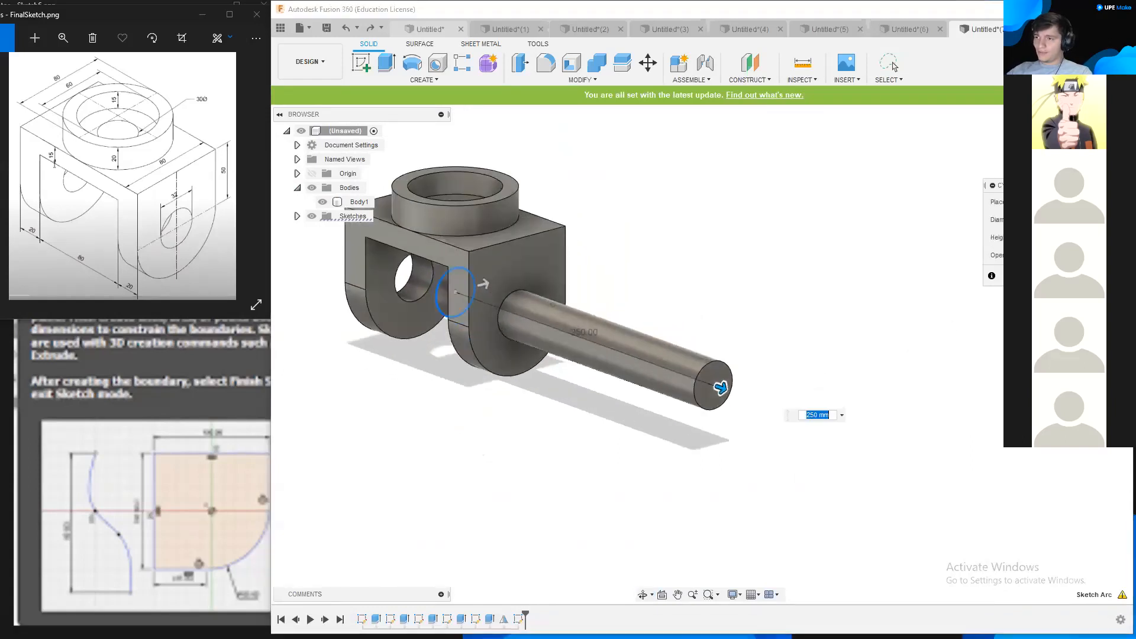
key(Return)
Step: Move the rod component out of the bracket so that it sits separately beside the leg with the open hole
shift+middle_drag(836, 335, 456, 325)
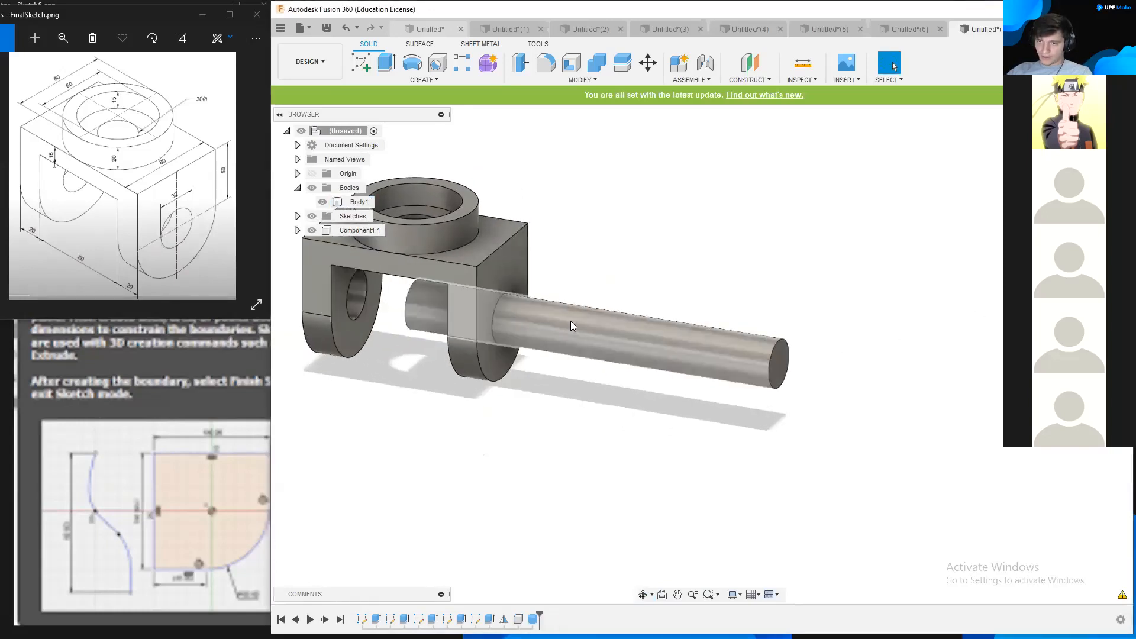
mouse_move(580, 330)
mouse_down()
mouse_move(679, 343)
mouse_move(856, 320)
mouse_move(585, 331)
mouse_up()
mouse_move(684, 254)
shift+middle_down()
mouse_move(722, 261)
mouse_move(659, 266)
mouse_move(674, 263)
shift+middle_up()
middle_drag(675, 263, 762, 297)
drag(668, 335, 843, 315)
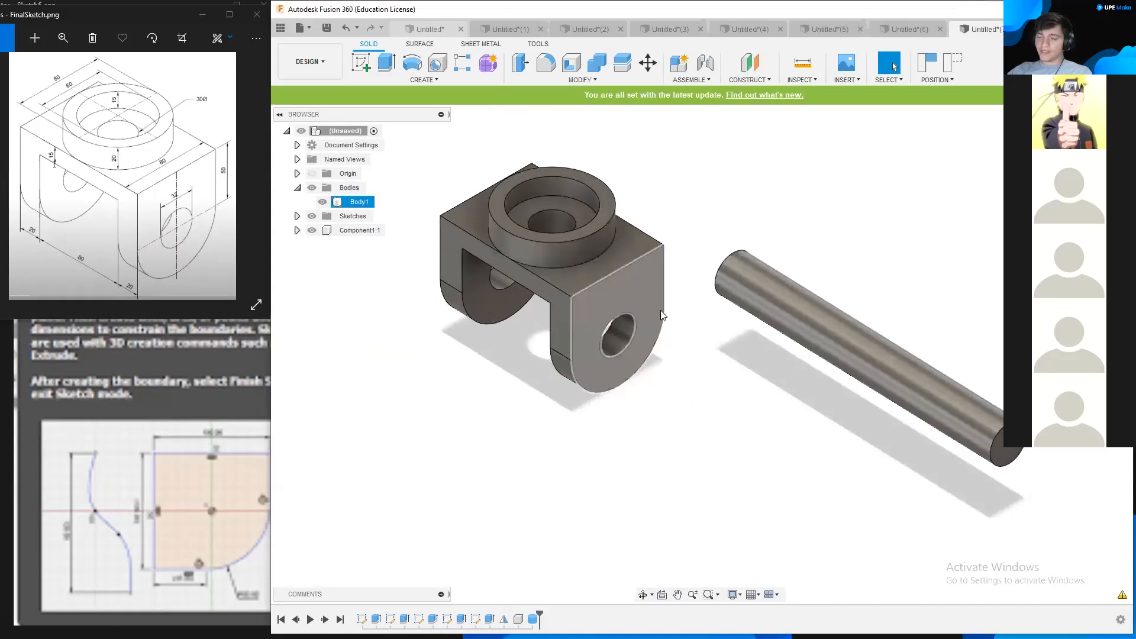
drag(759, 284, 754, 212)
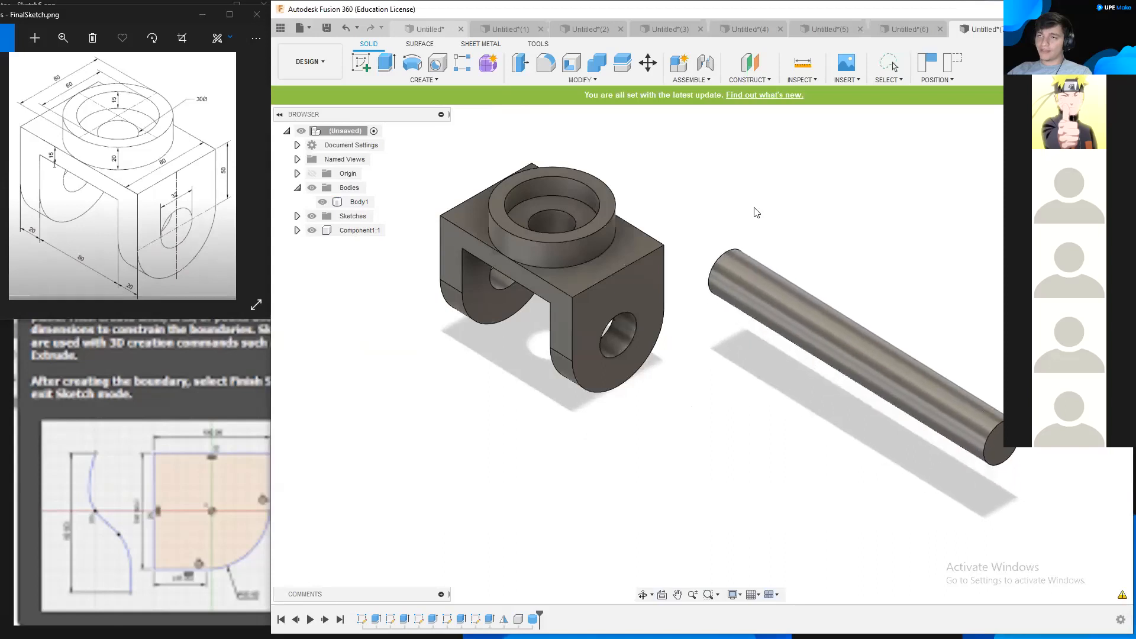
Step: Create a component from the bracket body
right_click(360, 204)
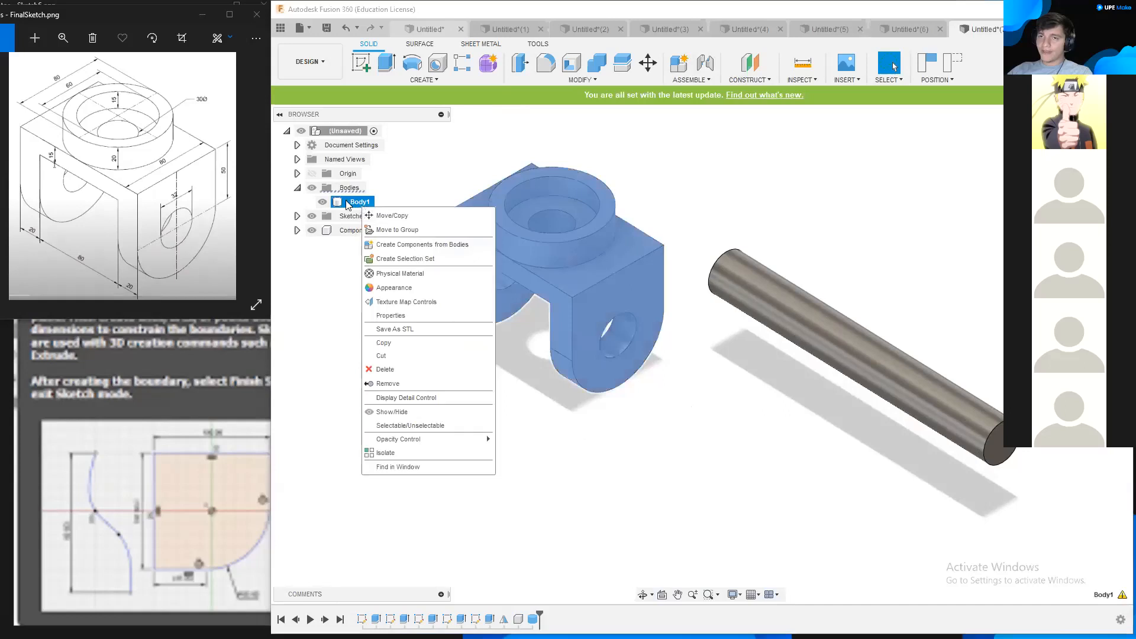
click(409, 245)
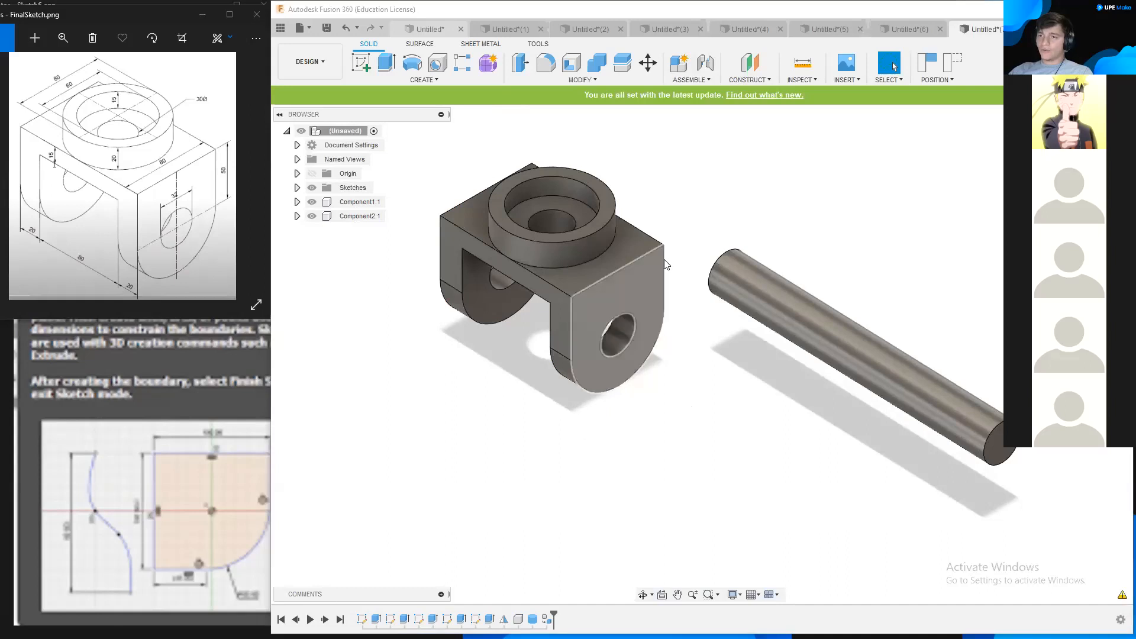
Step: Start a joint between the bracket and the rod, capturing the moved components' current position first
middle_drag(680, 162, 720, 213)
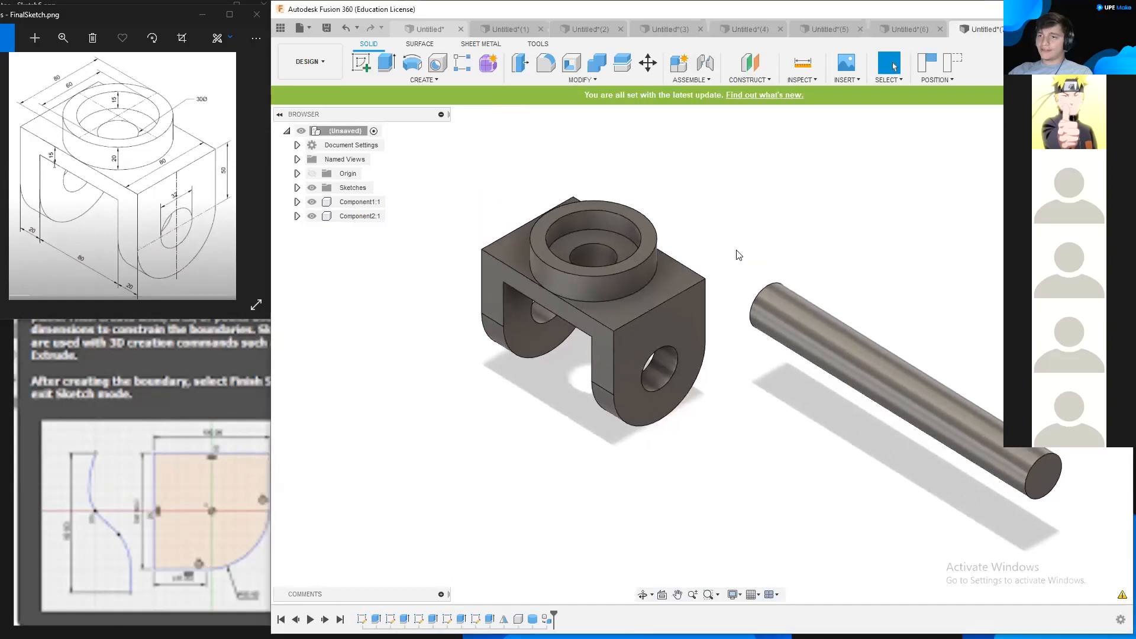
middle_drag(738, 254, 695, 223)
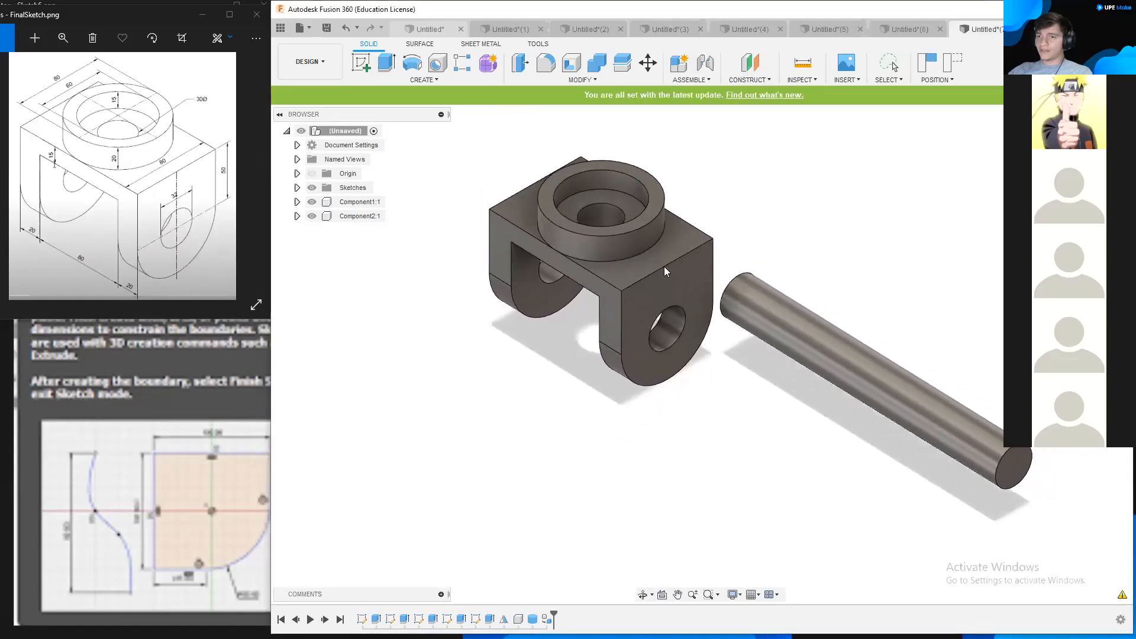
shift+middle_drag(811, 253, 811, 213)
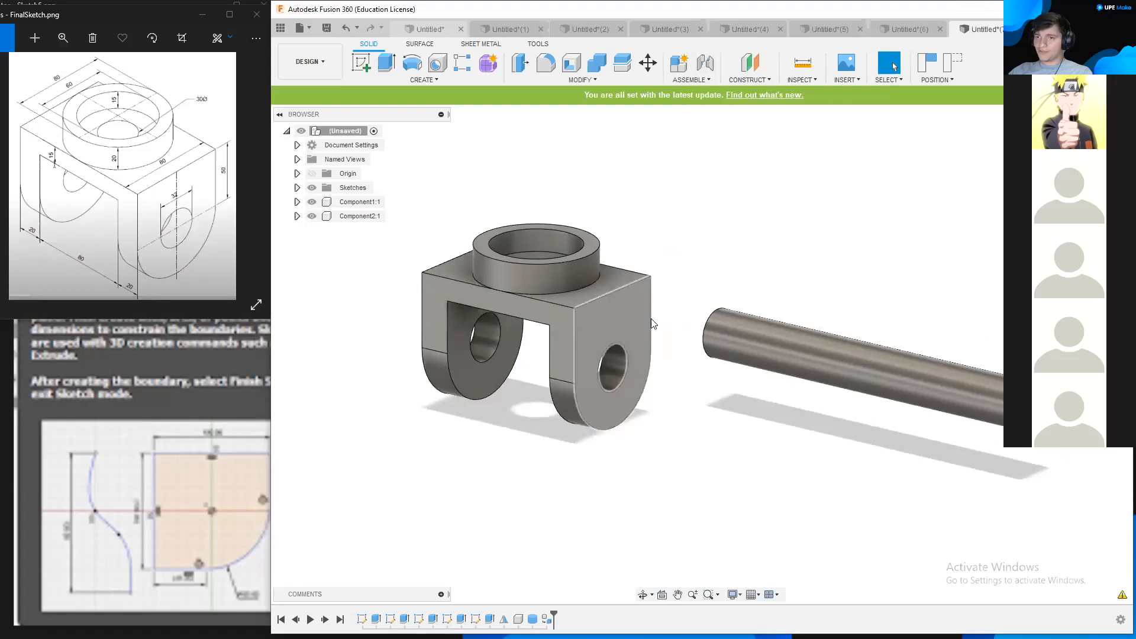
click(710, 66)
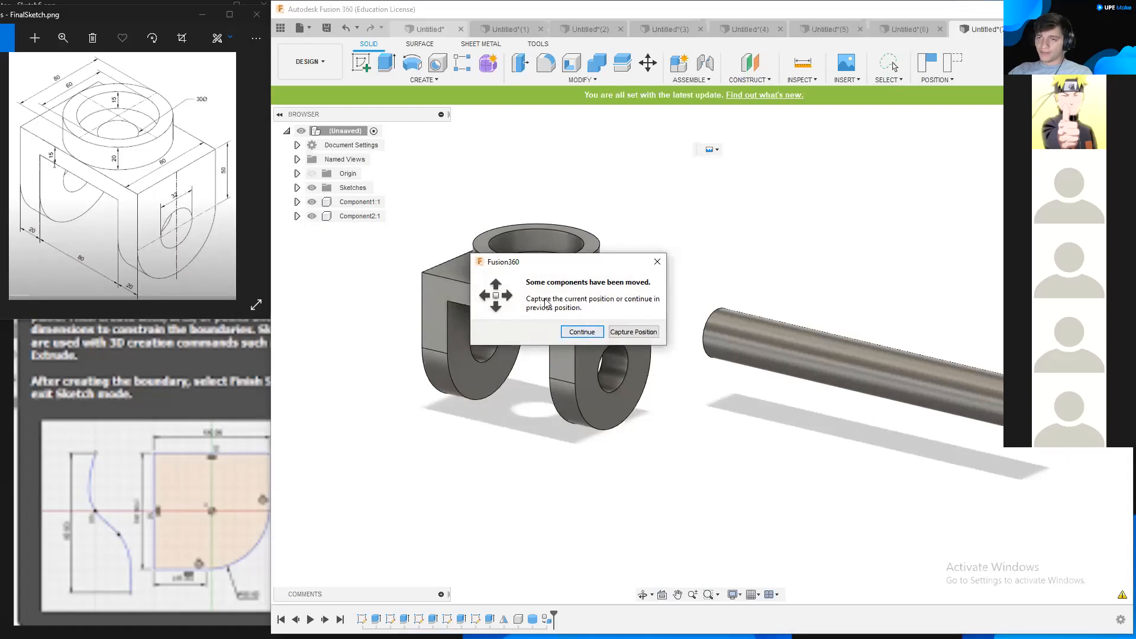
click(633, 332)
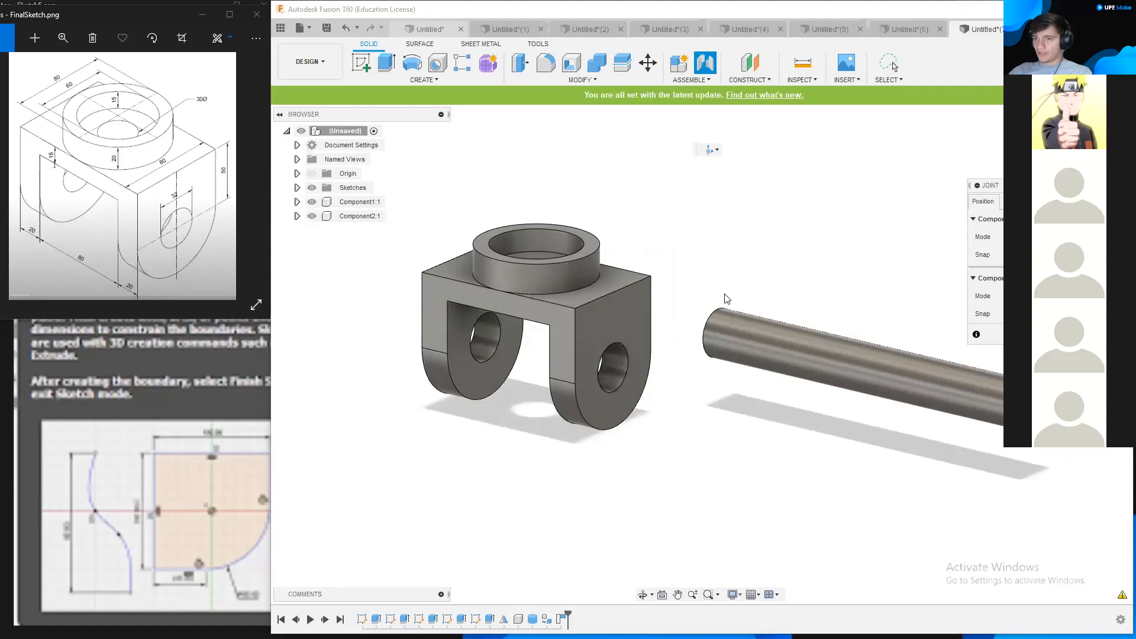
Step: Place the joint origins at the center of the bracket's outer leg hole and at the middle of the rod
middle_drag(774, 246, 786, 282)
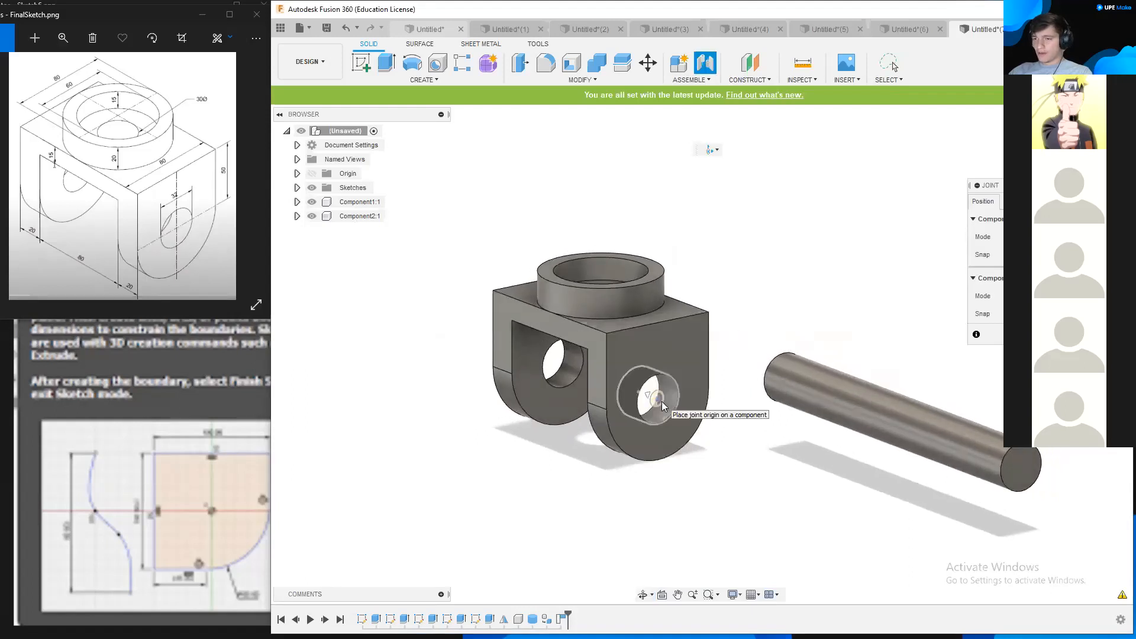
click(664, 406)
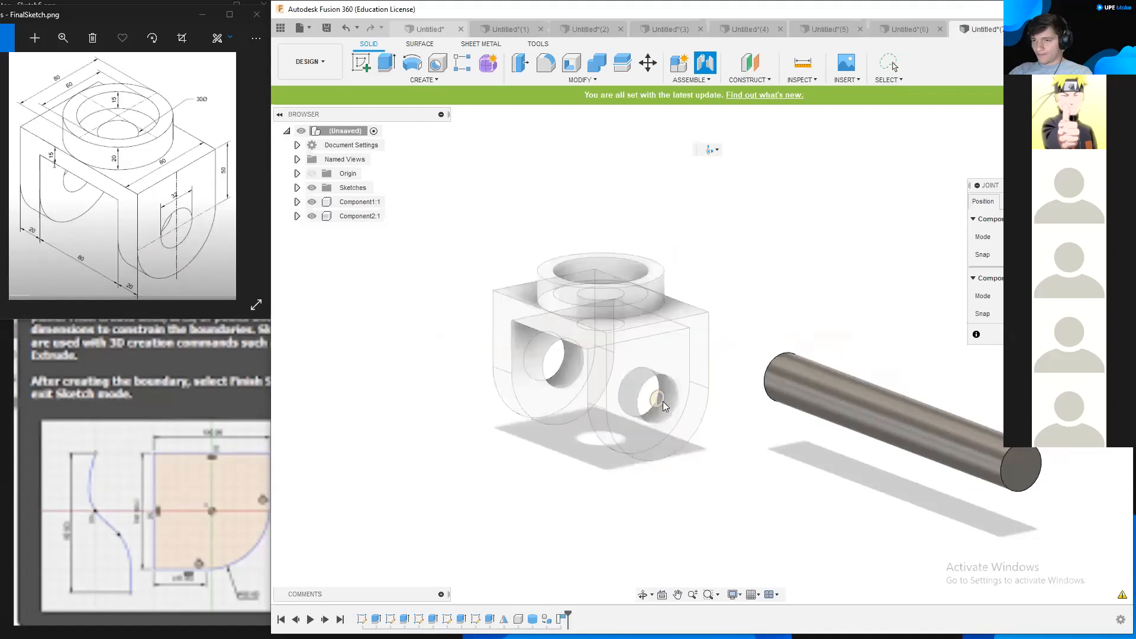
click(902, 424)
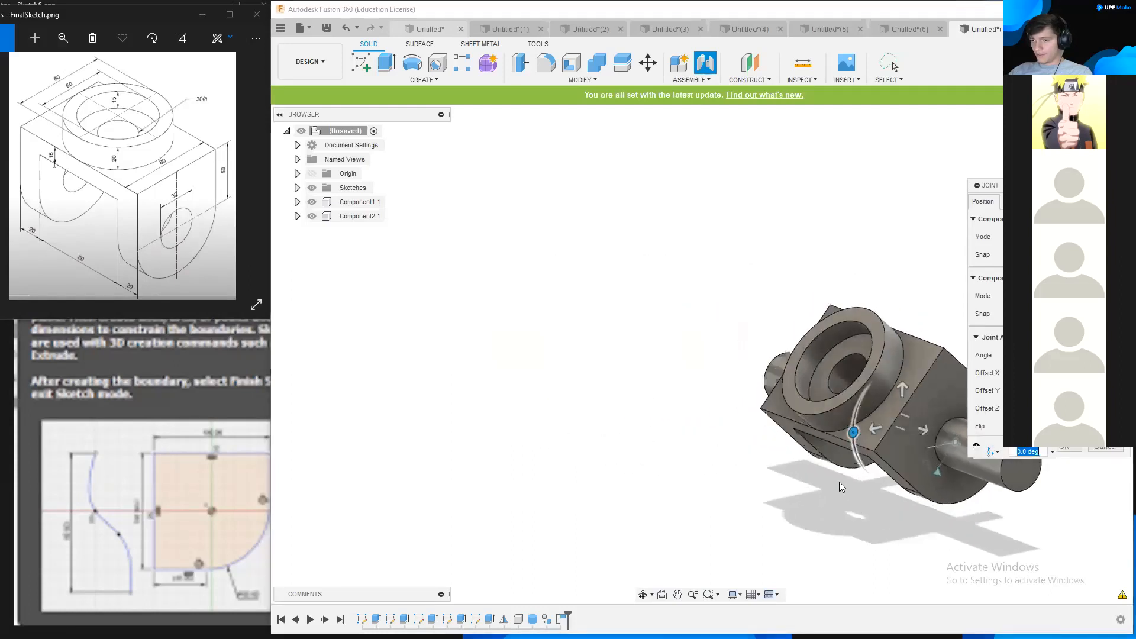
middle_drag(839, 482, 678, 454)
middle_drag(788, 470, 708, 453)
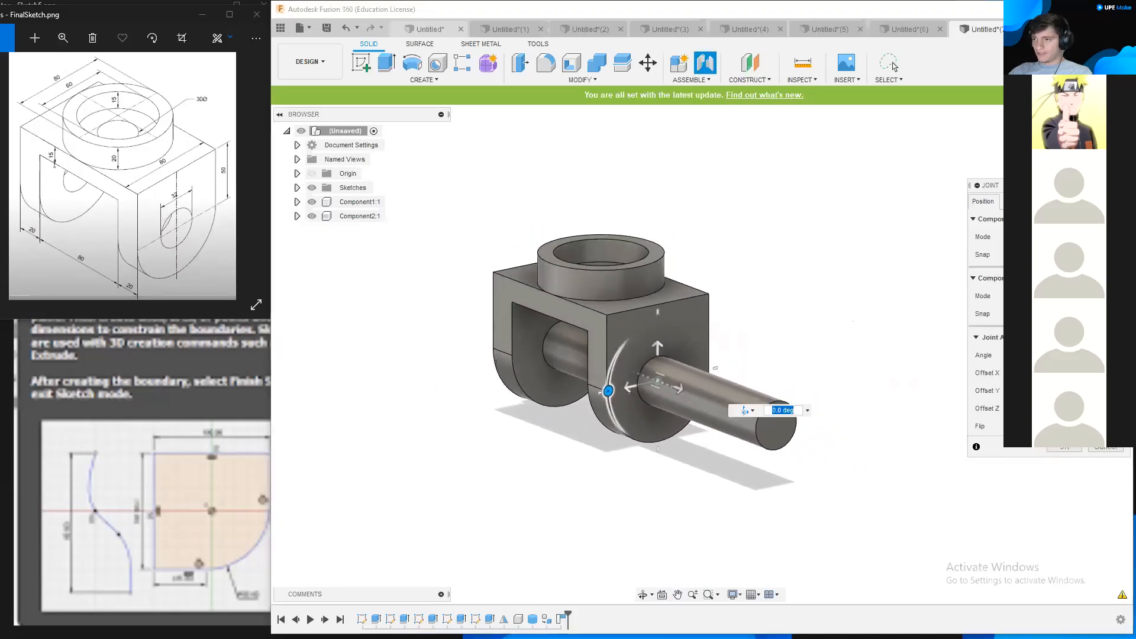
Step: Set the joint's motion so the bracket rotates about the rod's axis, and preview the motion
click(1015, 201)
shift+middle_drag(845, 283, 852, 314)
click(1016, 219)
click(1016, 235)
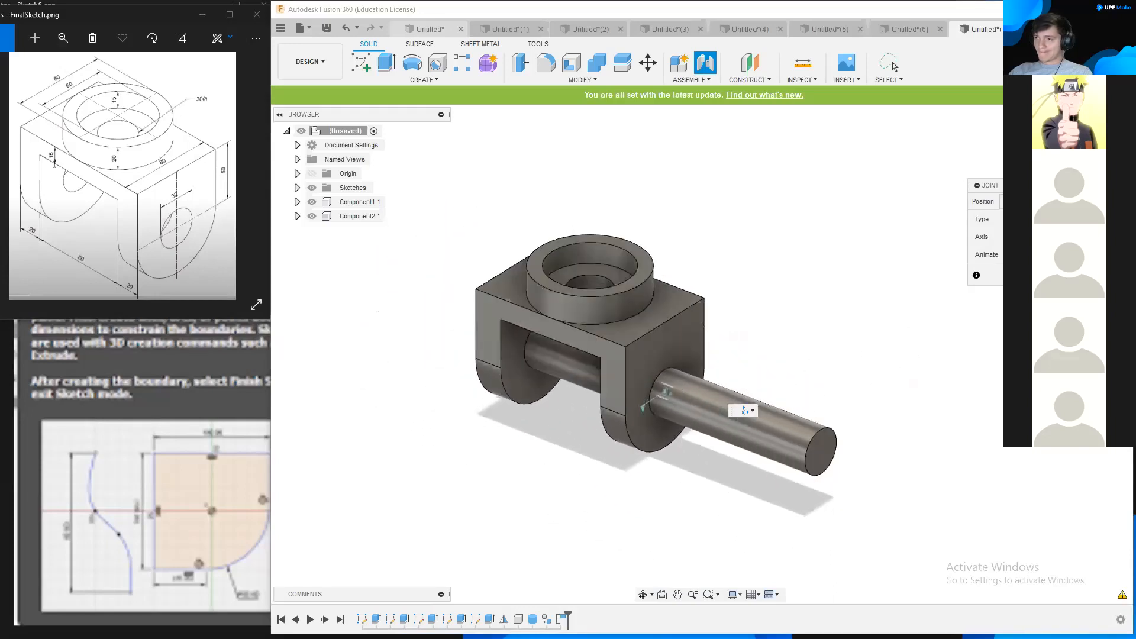
click(1024, 254)
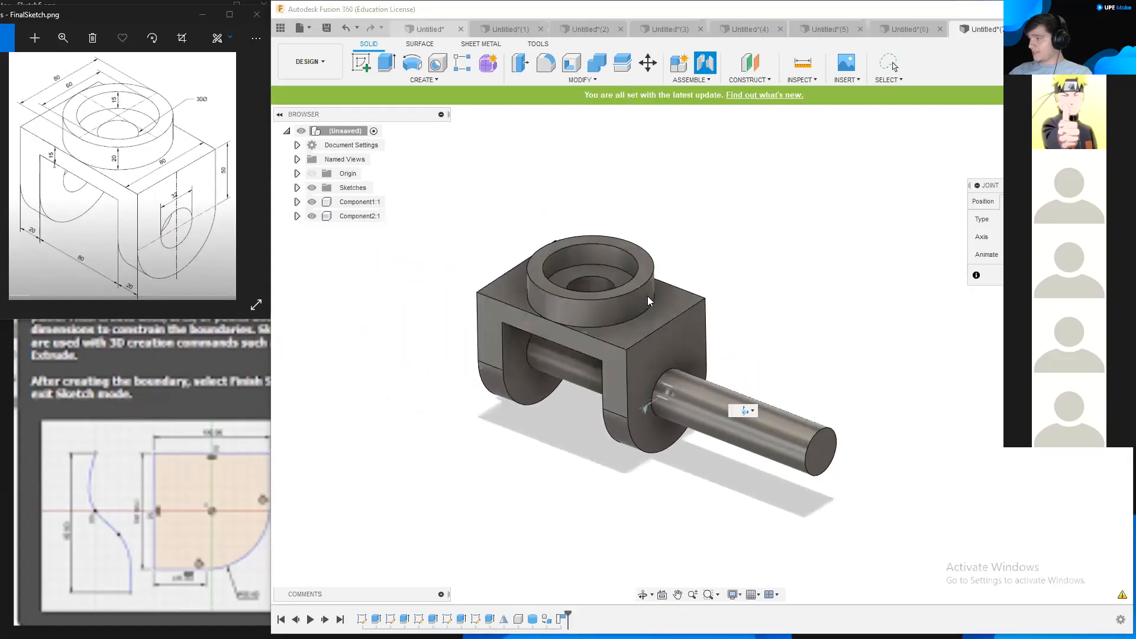
Step: Switch to the Animation workspace and bring the assembly fully into view above the timeline
click(320, 63)
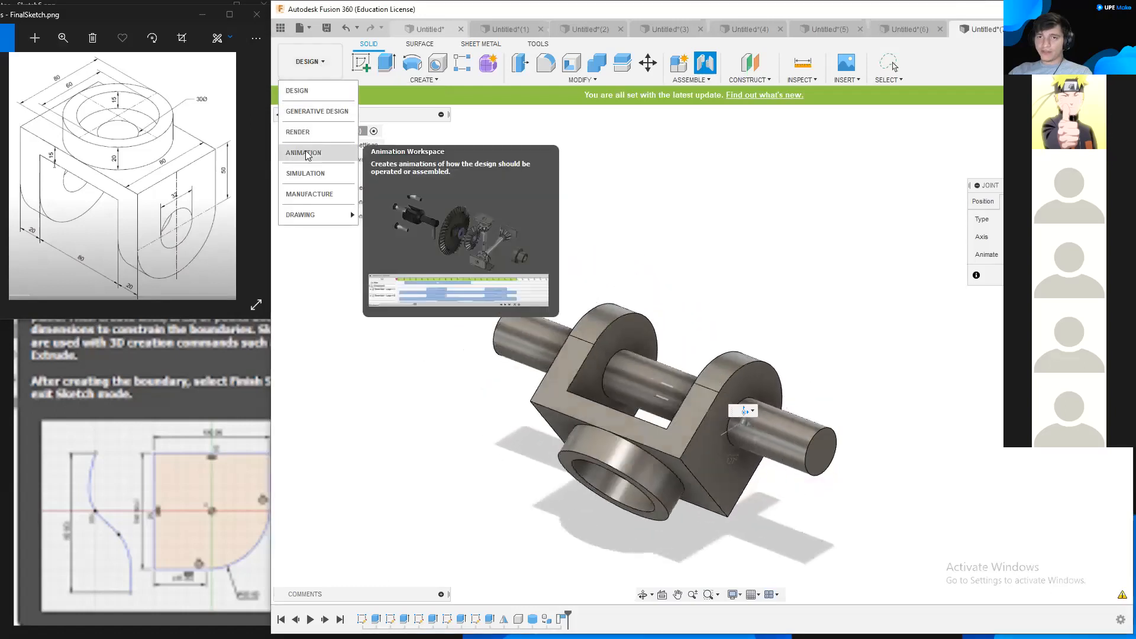
click(320, 63)
click(319, 62)
click(308, 153)
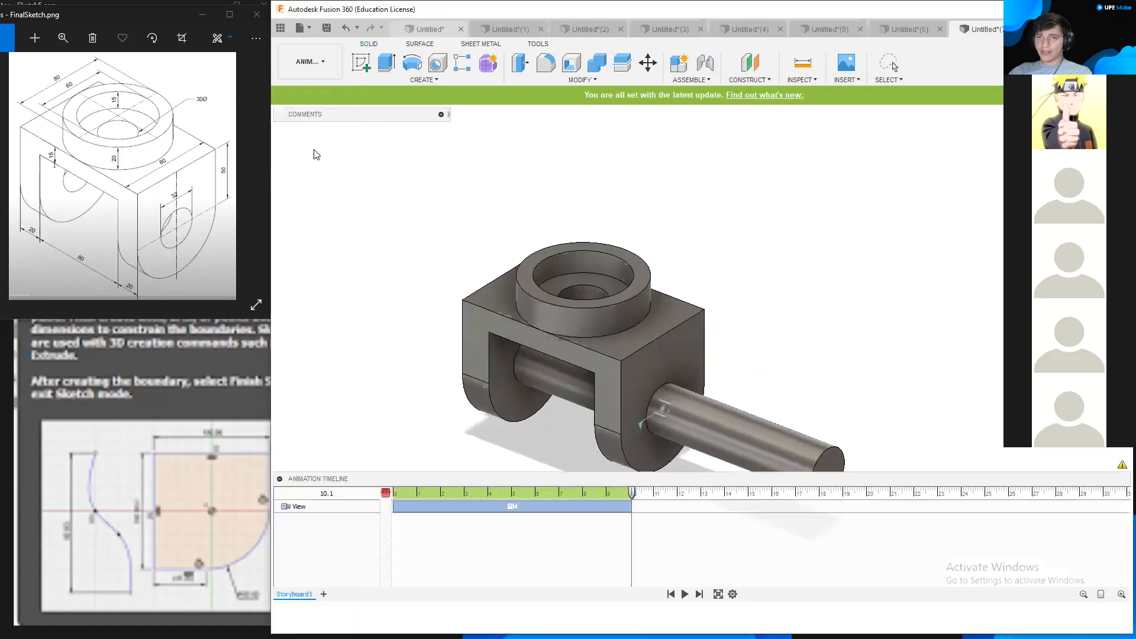
middle_drag(799, 278, 761, 227)
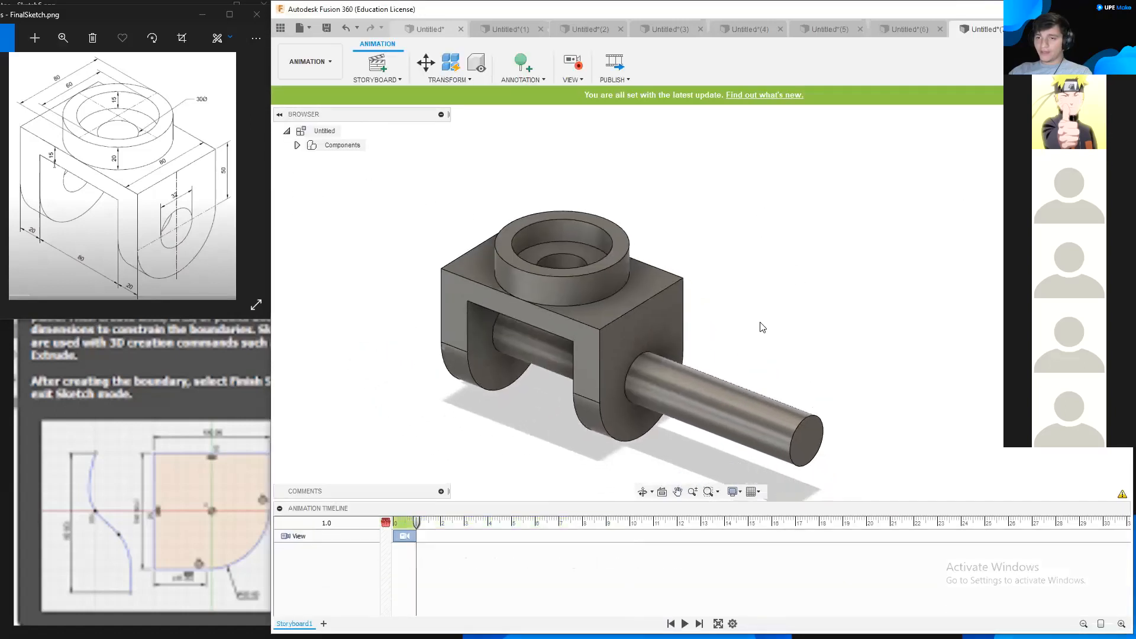
Step: Set the animation time to about 10 seconds and record a camera change around the bracket and rod
click(633, 524)
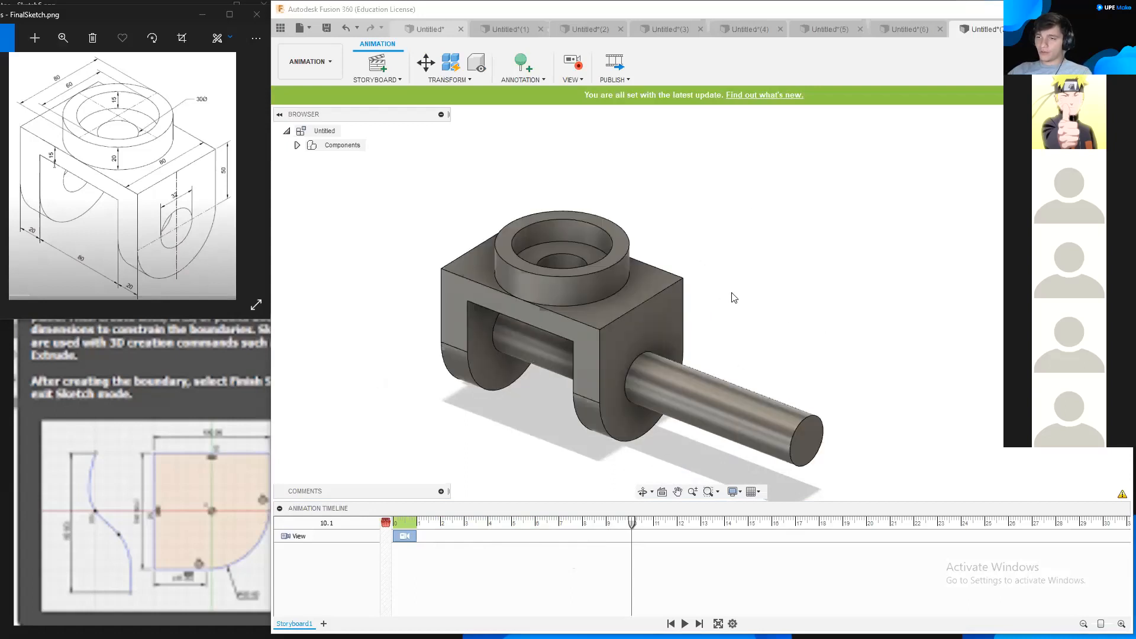
shift+middle_drag(756, 298, 604, 271)
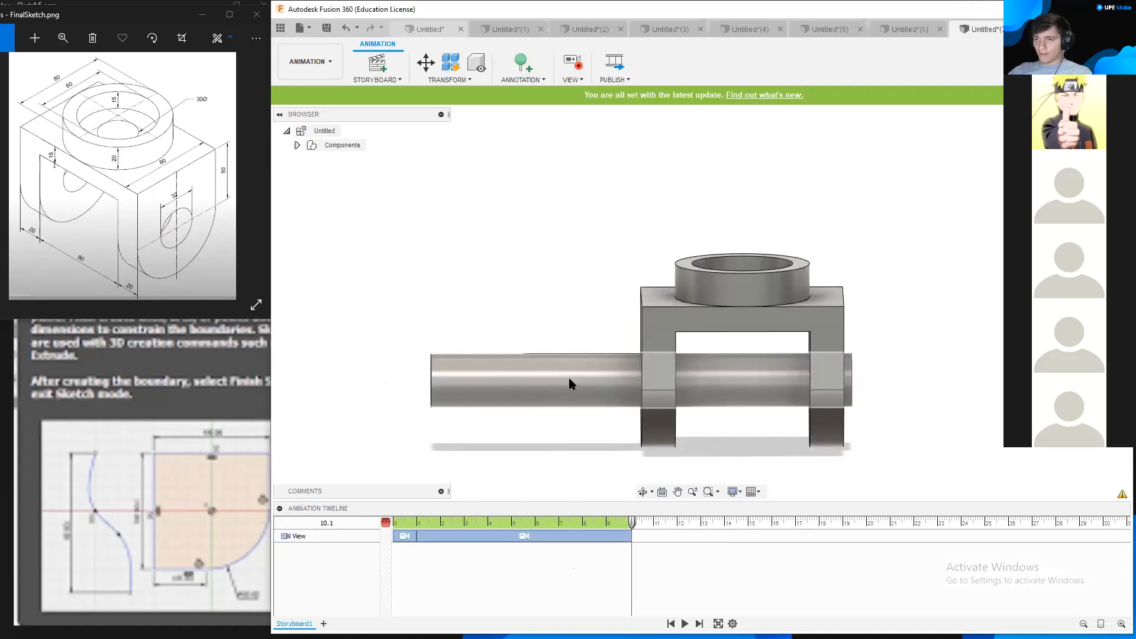
shift+middle_drag(881, 351, 778, 387)
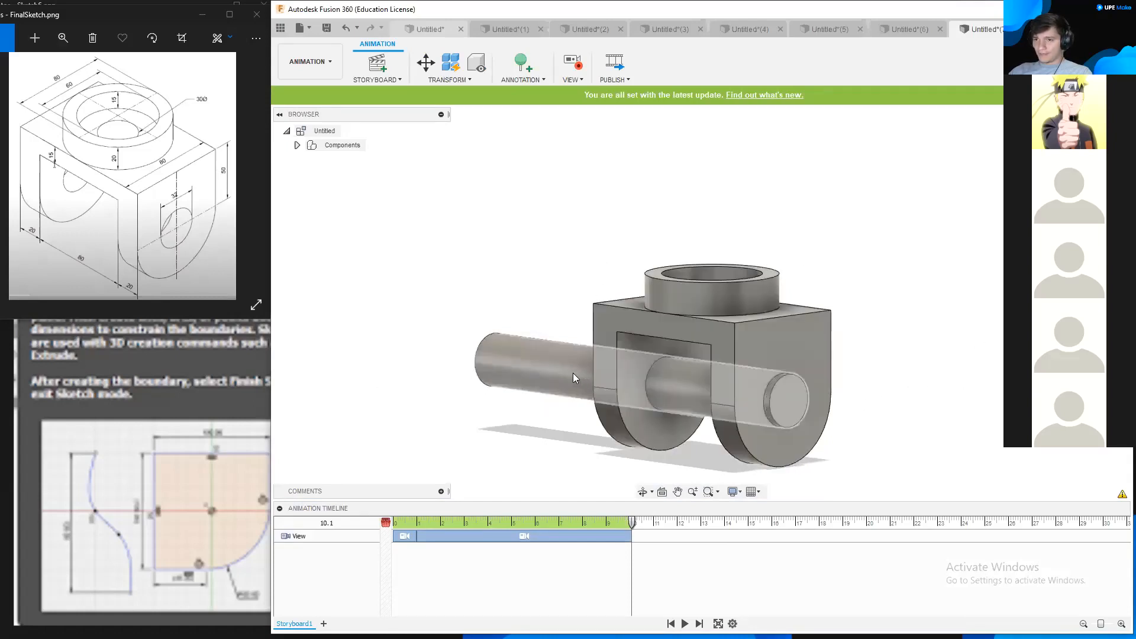
click(745, 335)
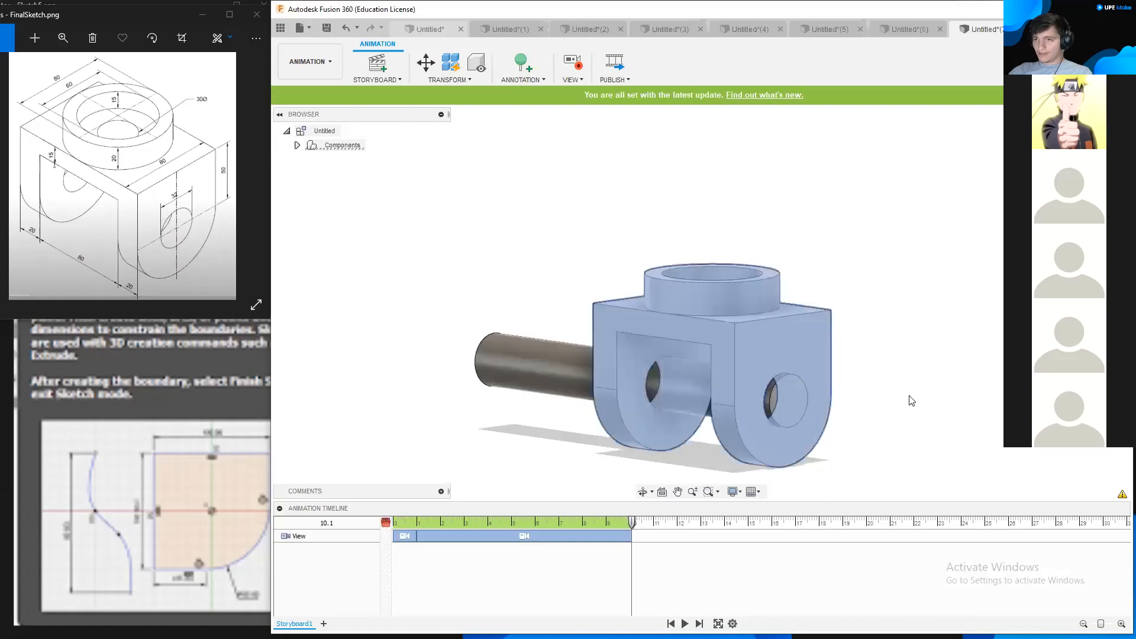
key(m)
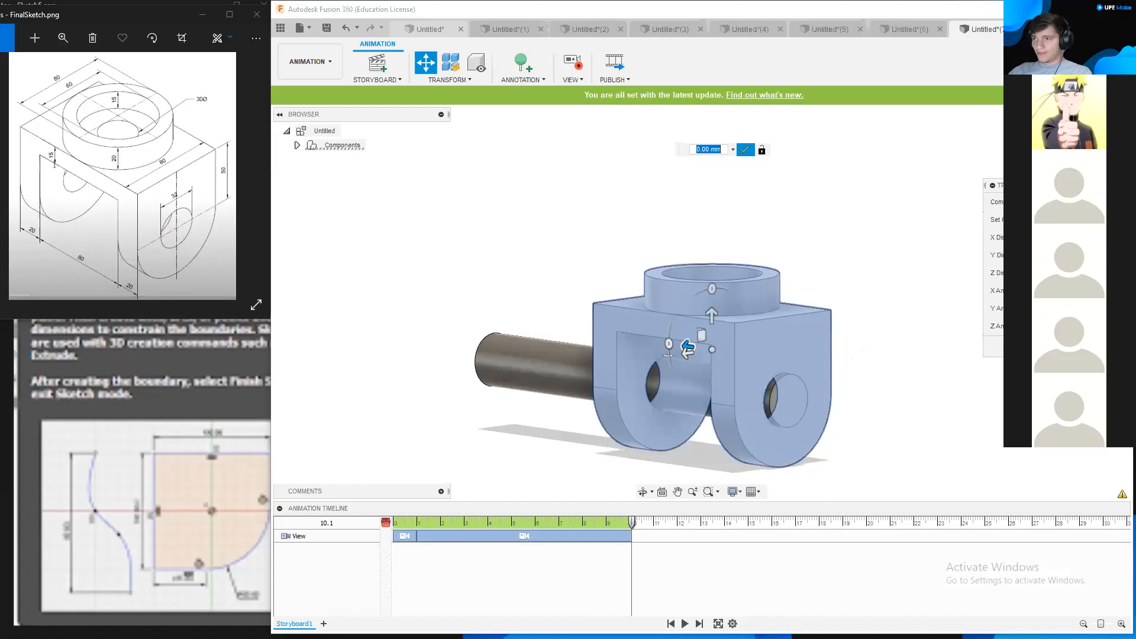
click(566, 387)
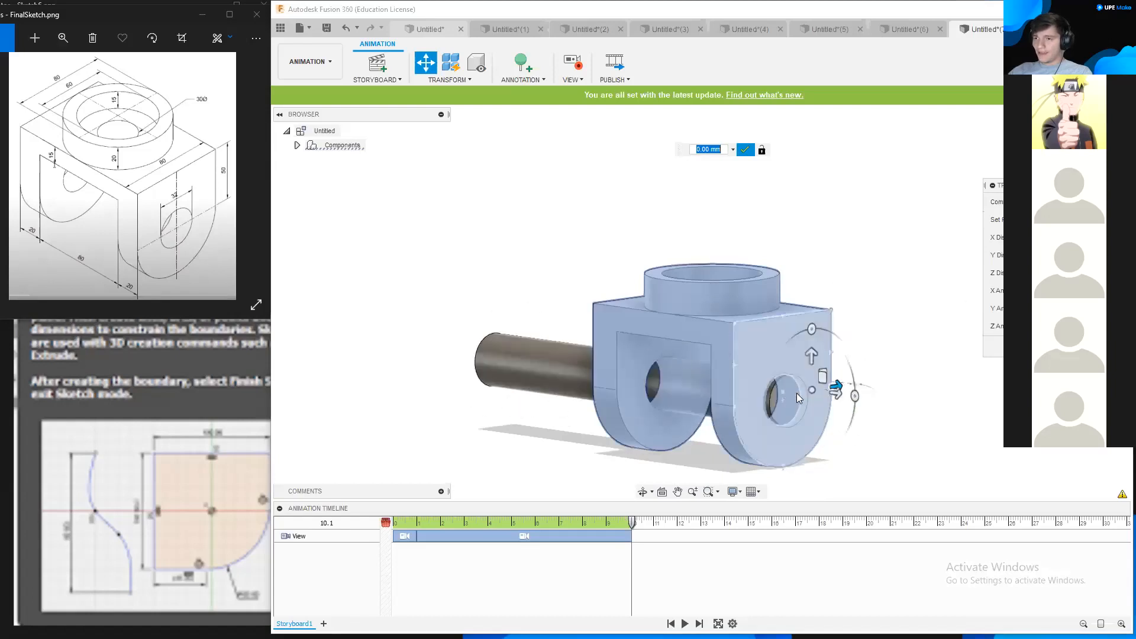
shift+middle_drag(961, 303, 935, 359)
click(1059, 346)
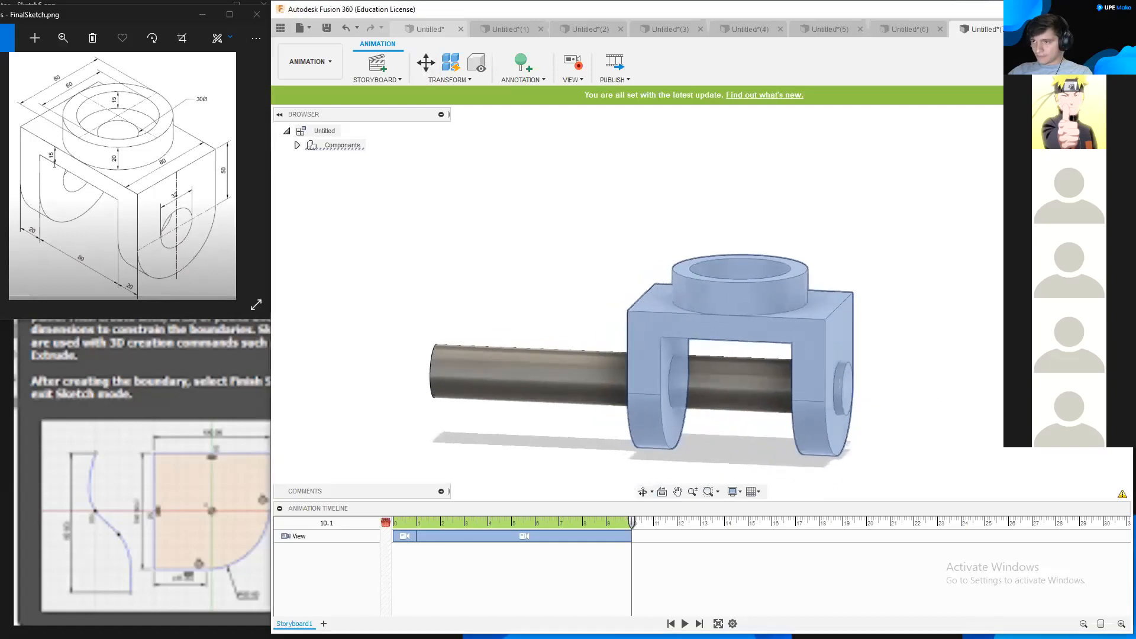
key(m)
click(787, 335)
shift+middle_drag(930, 303, 639, 355)
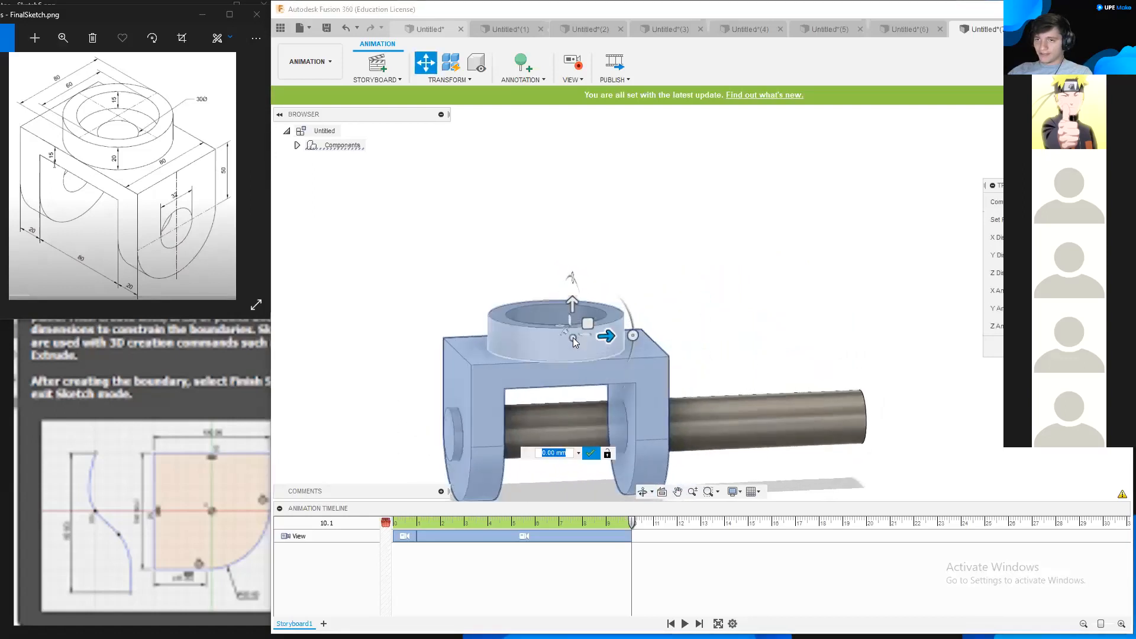
shift+middle_drag(573, 337, 624, 450)
click(565, 425)
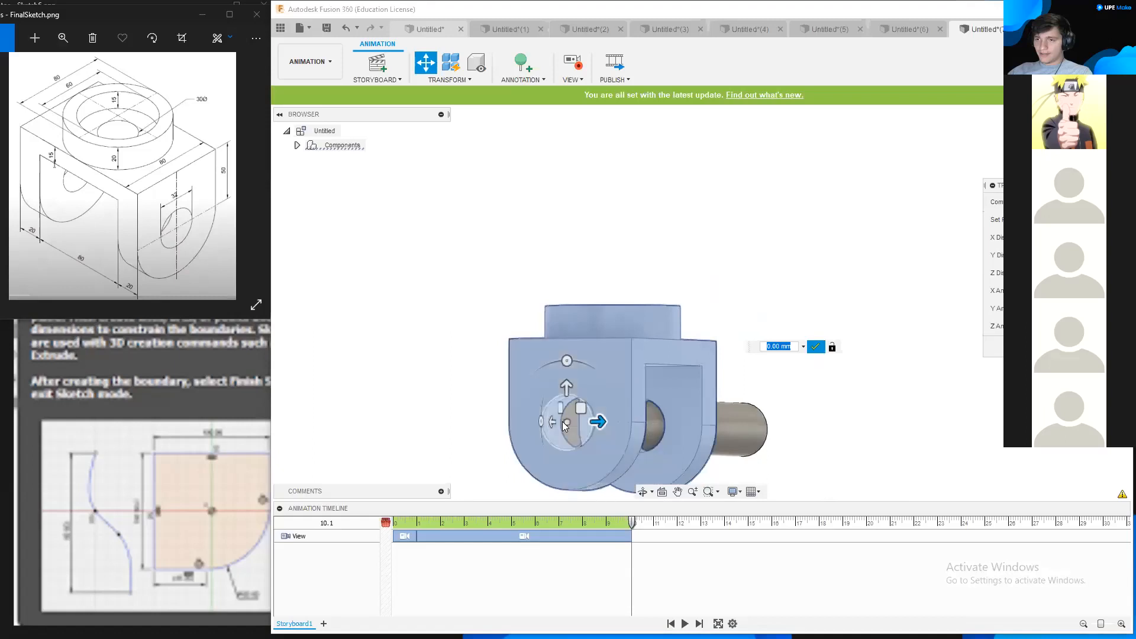
key(Escape)
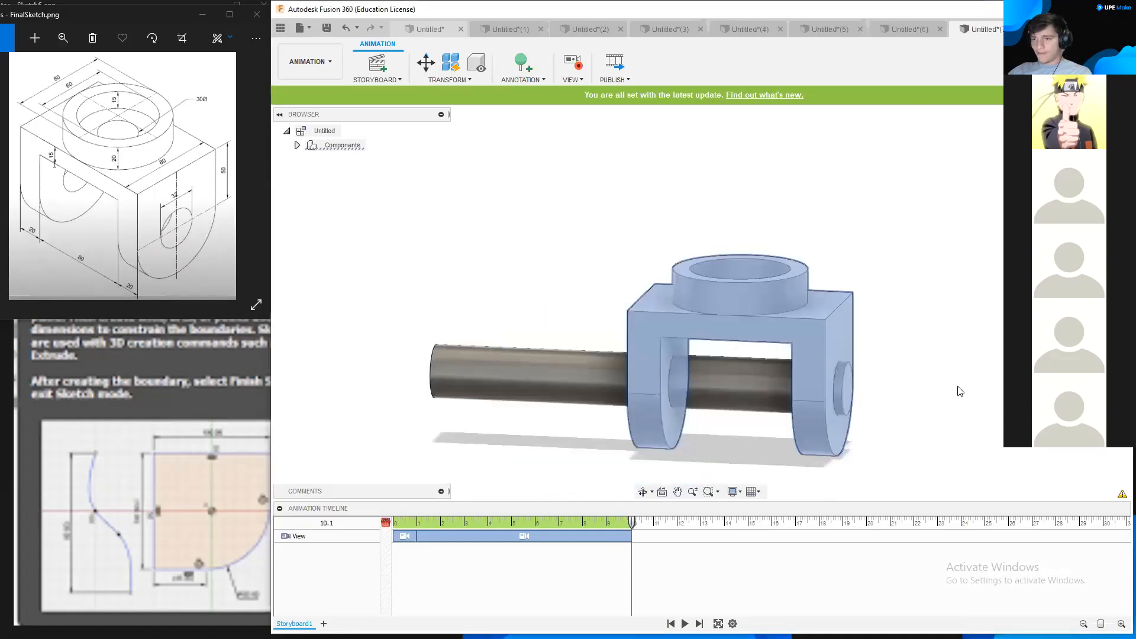
Step: Transform the rod component 150 mm along its axis so that it slides out of the bracket's leg holes
click(892, 382)
click(603, 373)
key(m)
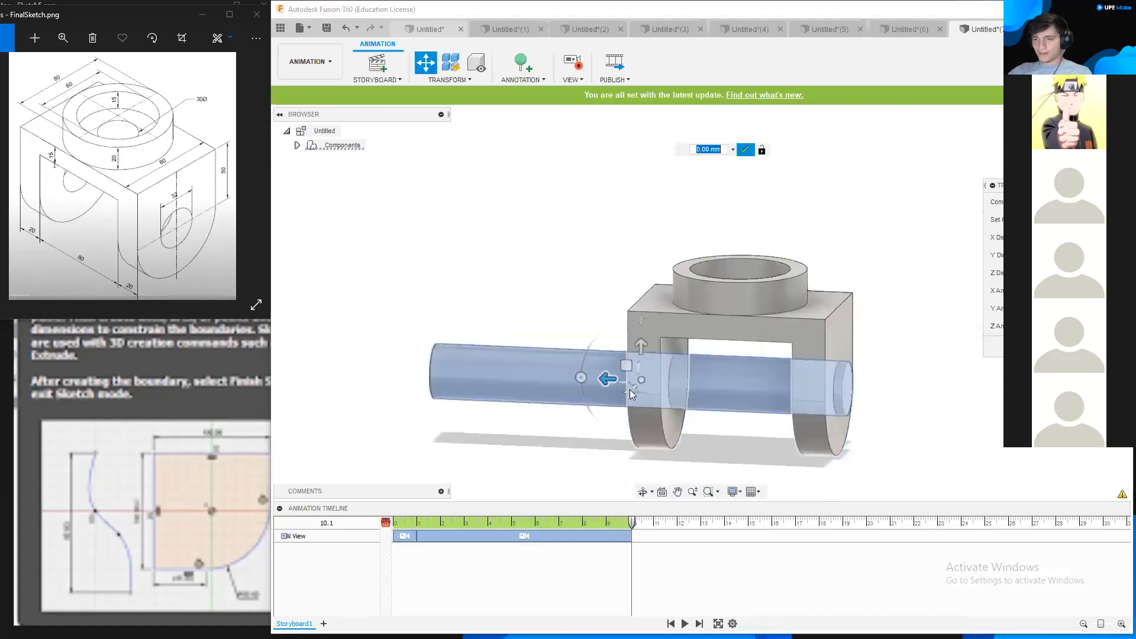
shift+middle_drag(696, 383, 781, 389)
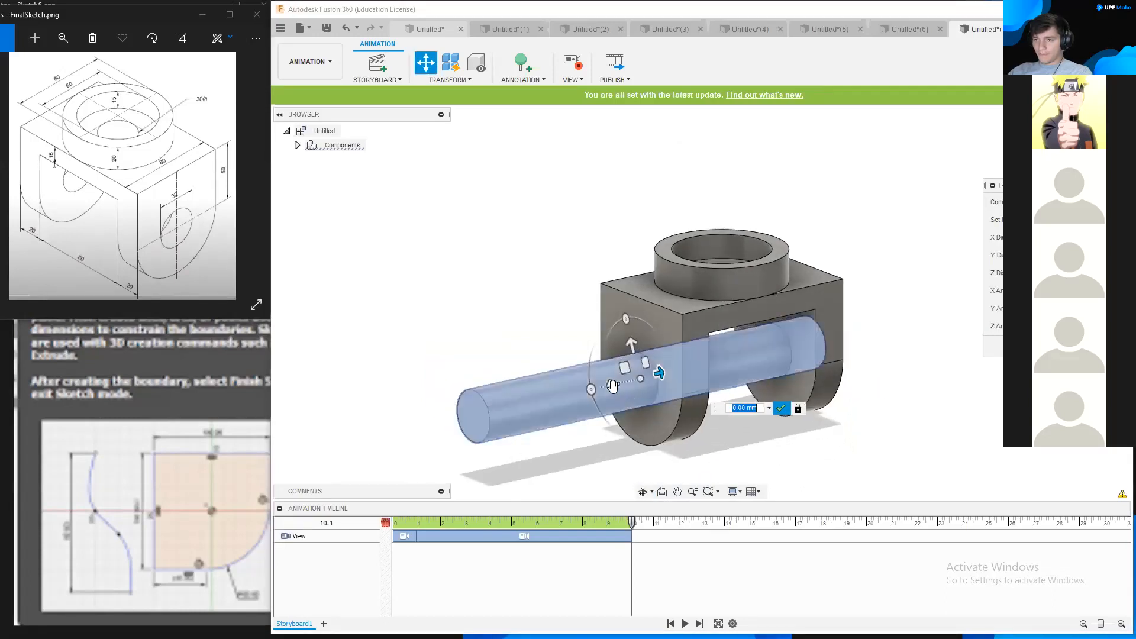
drag(612, 389, 523, 426)
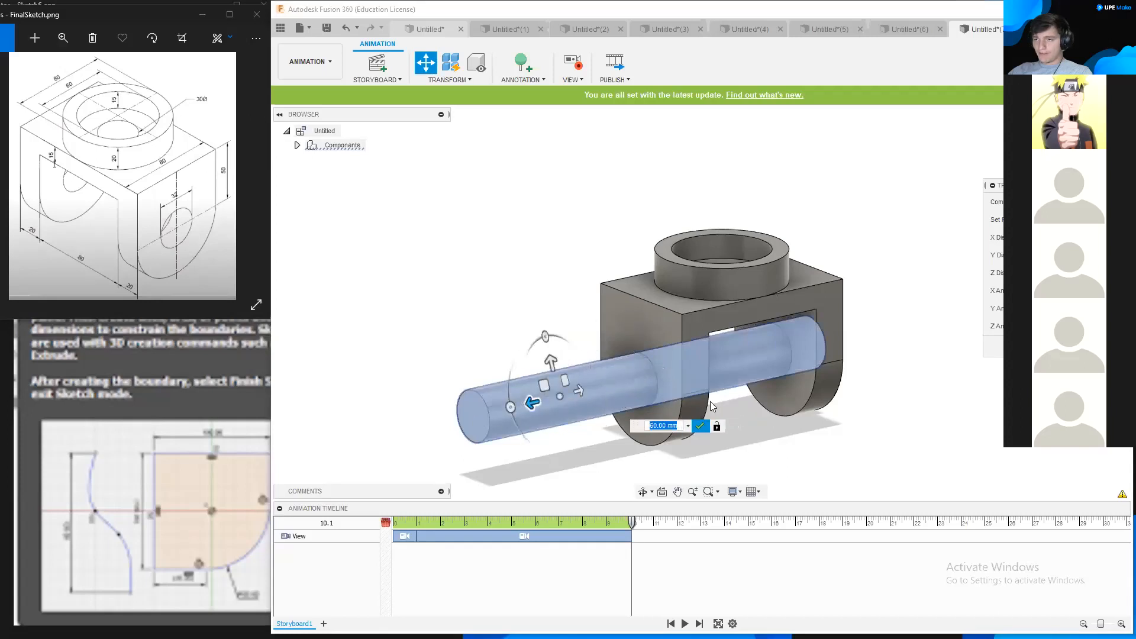
click(489, 410)
click(465, 413)
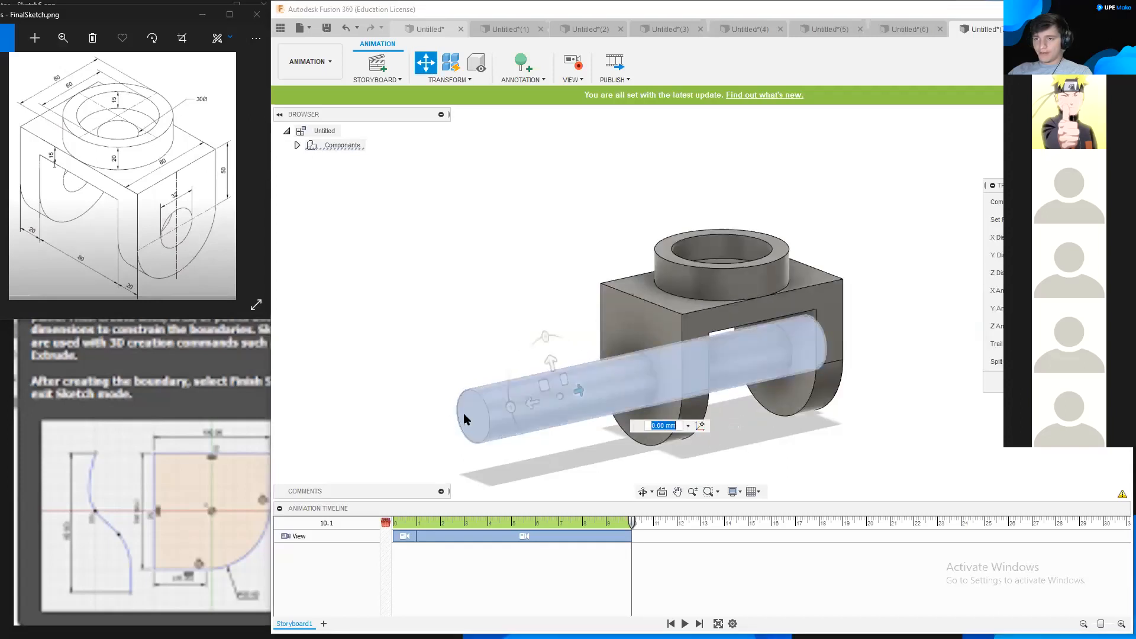
drag(530, 400, 330, 443)
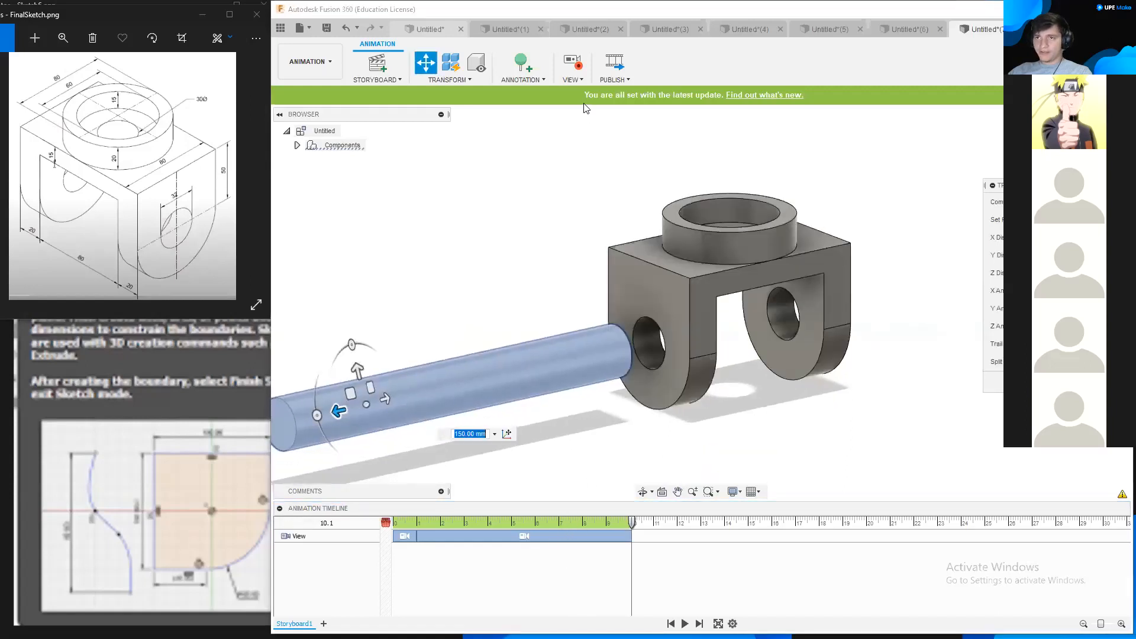
Step: Try to rotate the bracket by -60 degrees as a further animation action
click(575, 66)
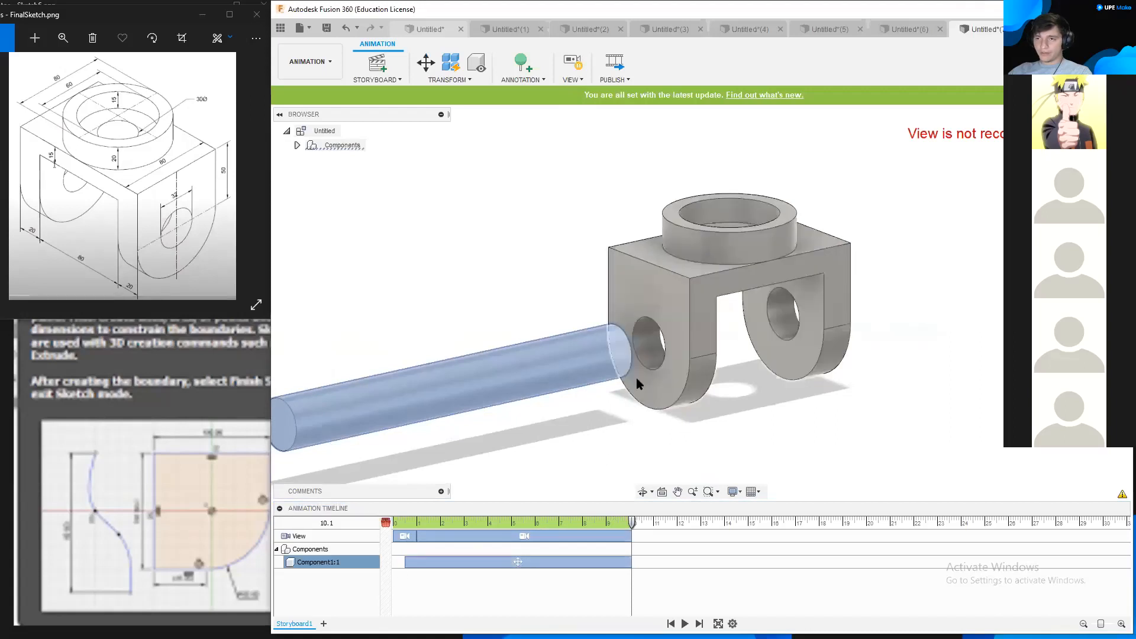
click(685, 321)
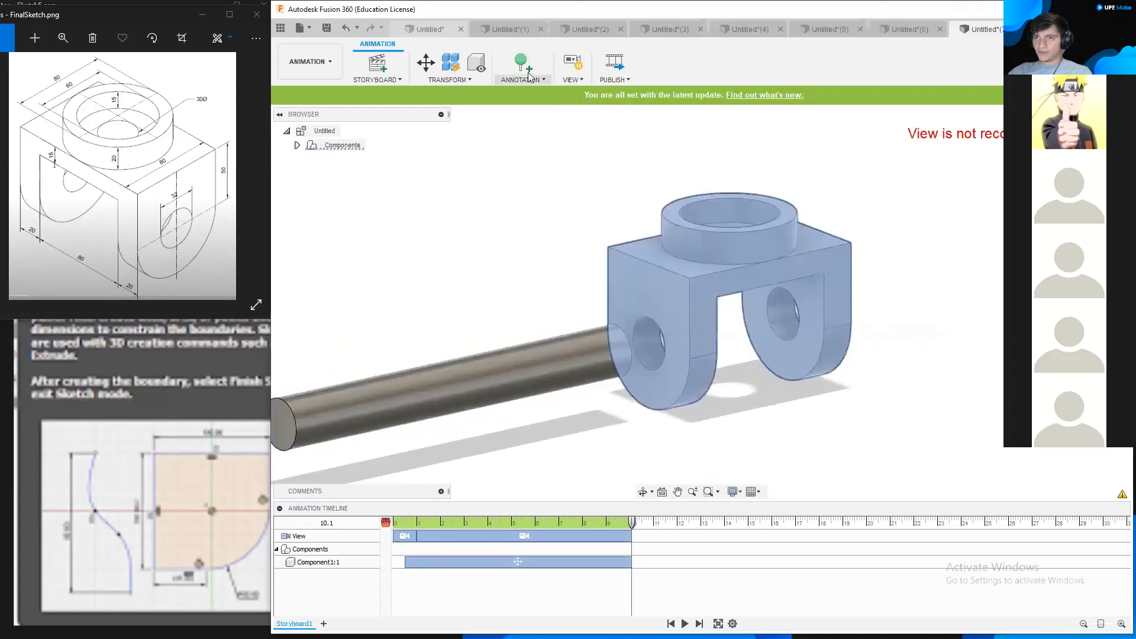
click(573, 65)
key(m)
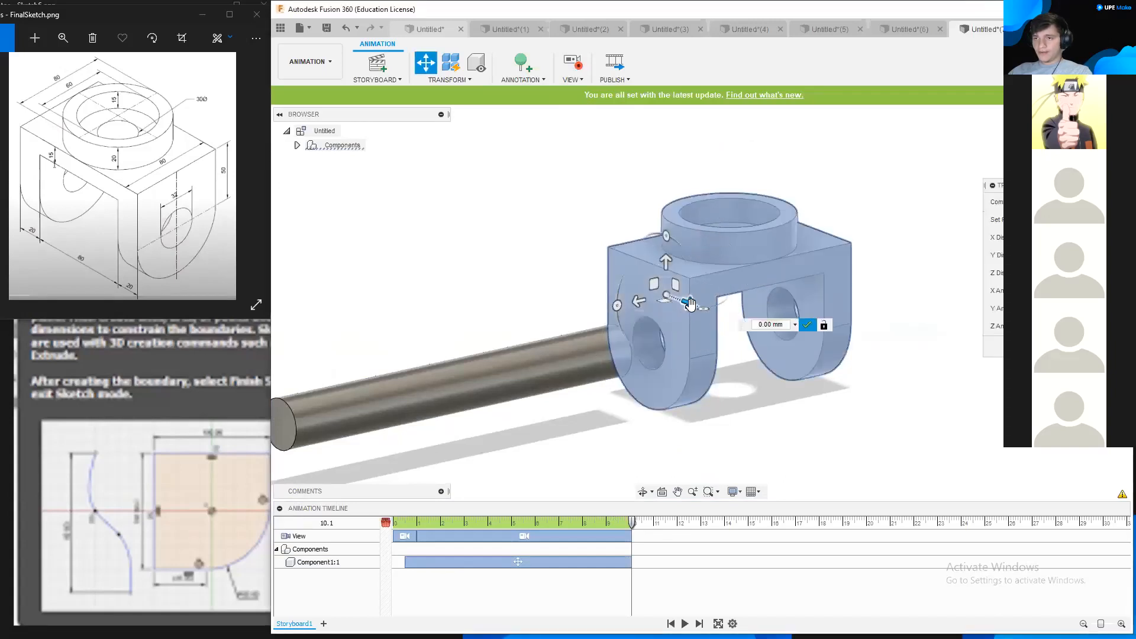
drag(669, 237, 700, 279)
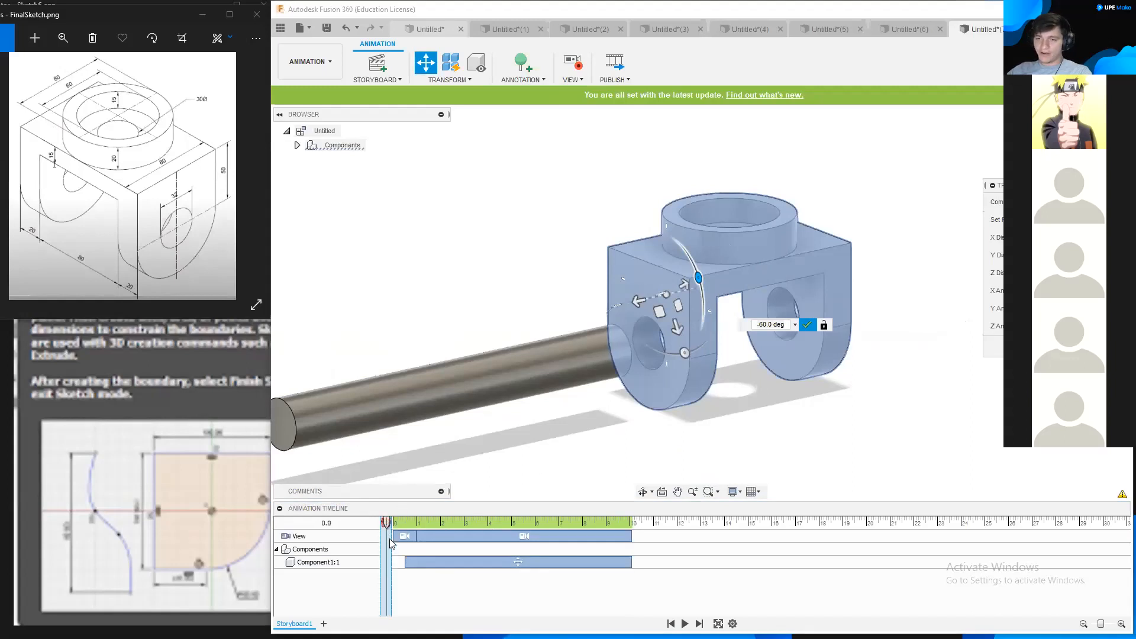
Step: Play the animation from its start and view the assembly from the rod's free end
click(689, 621)
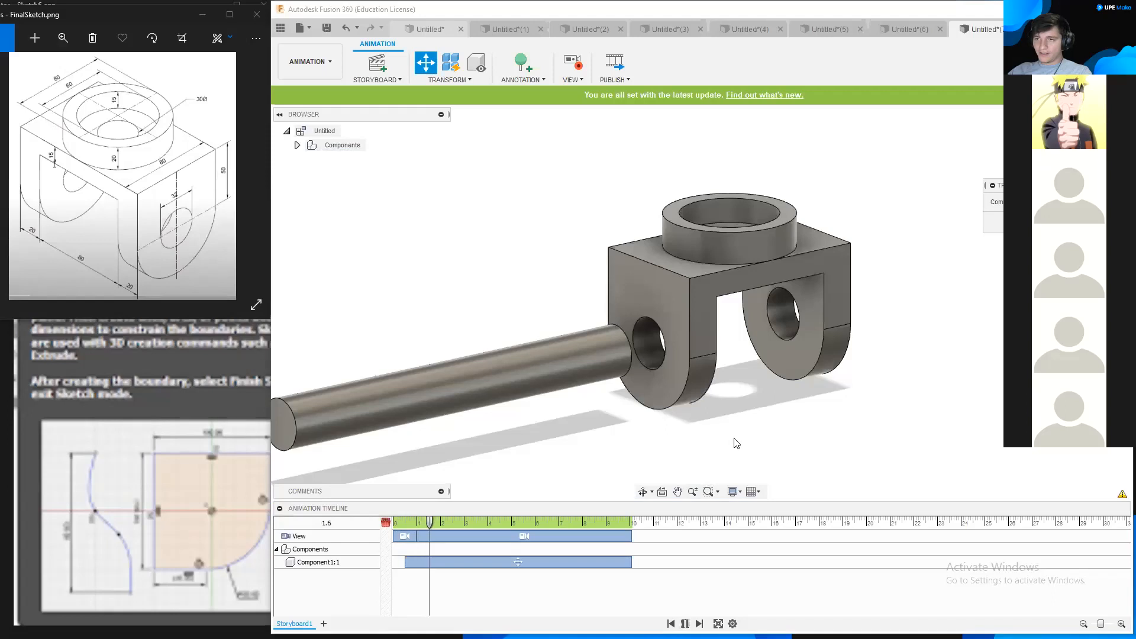
shift+middle_drag(736, 441, 810, 424)
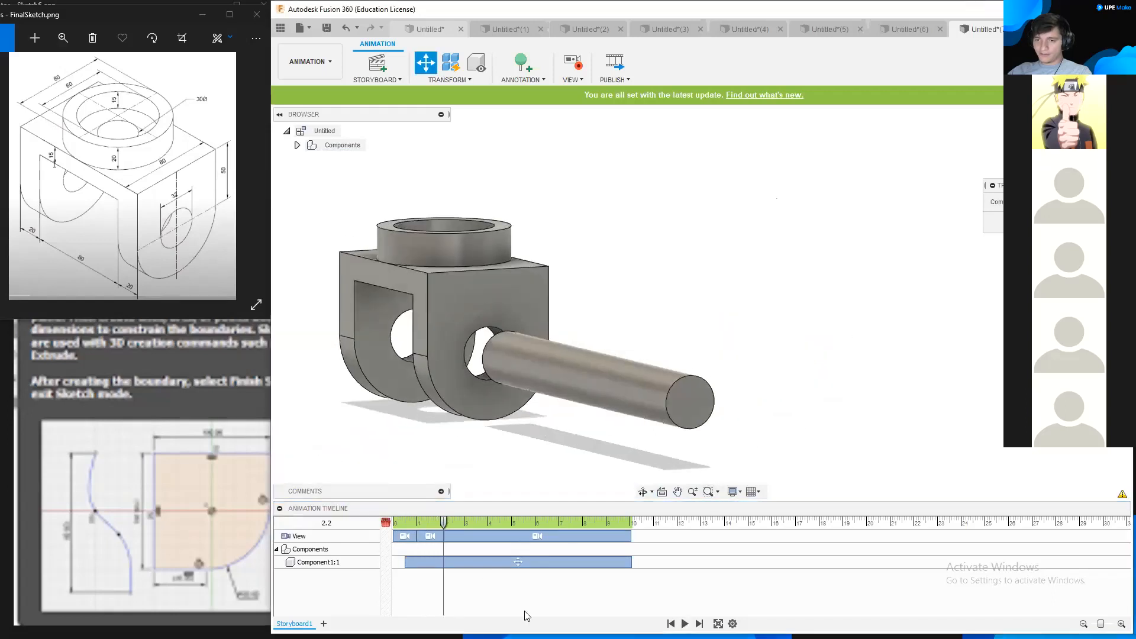
Step: Play the bracket and rod animation through to its end
click(685, 623)
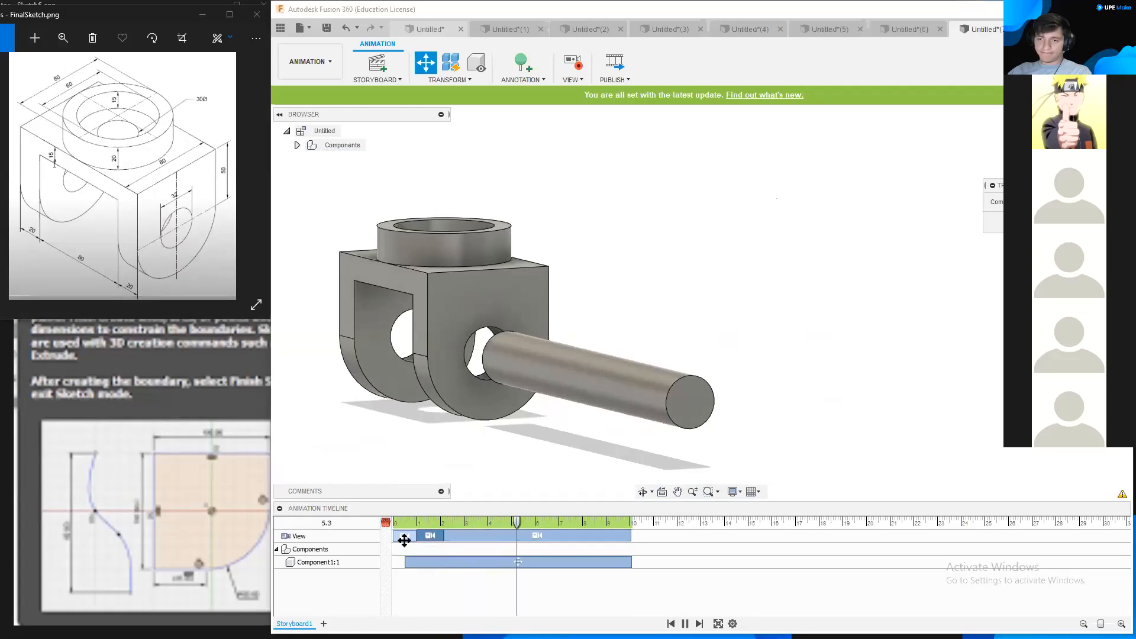
key(Escape)
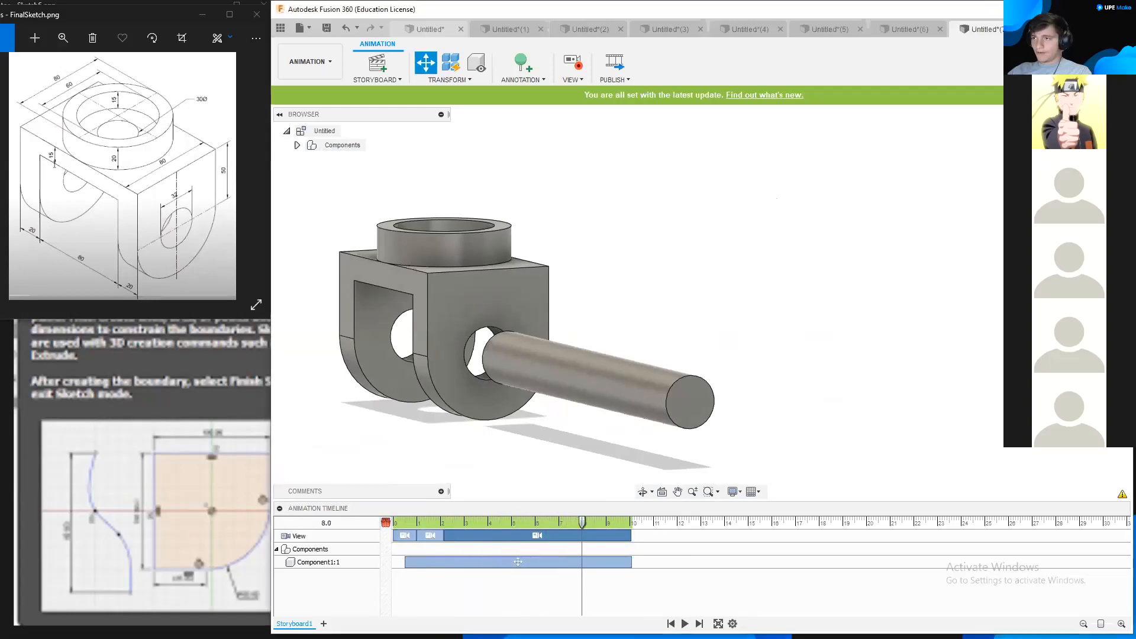
click(427, 535)
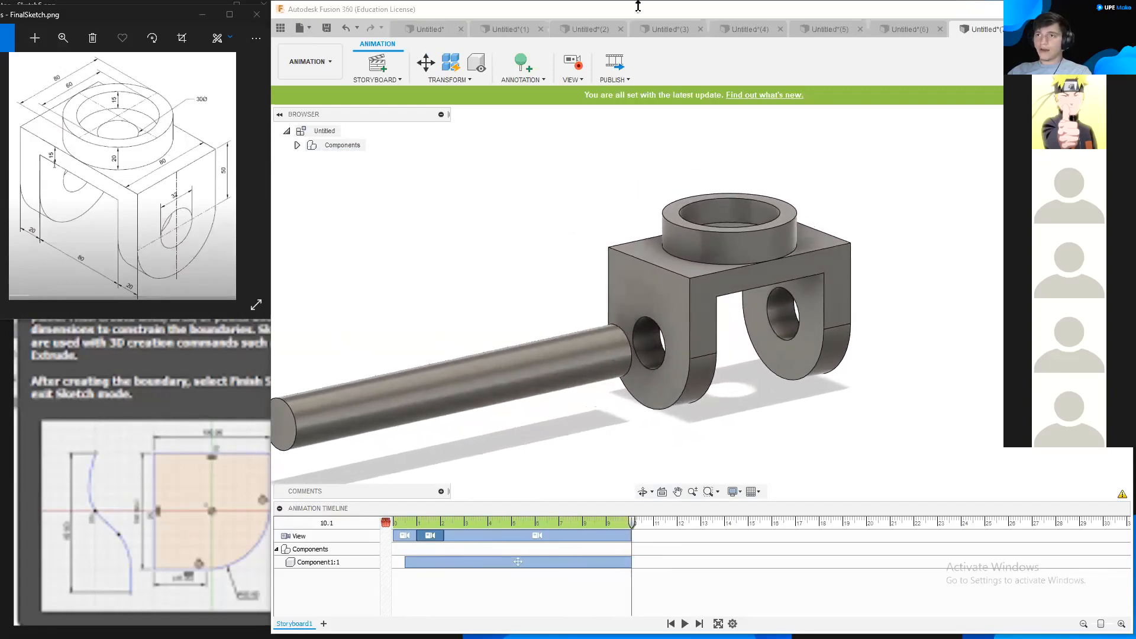
Step: Maximize the Fusion 360 window and open the Pipe clamp design from My First Project
double_click(629, 27)
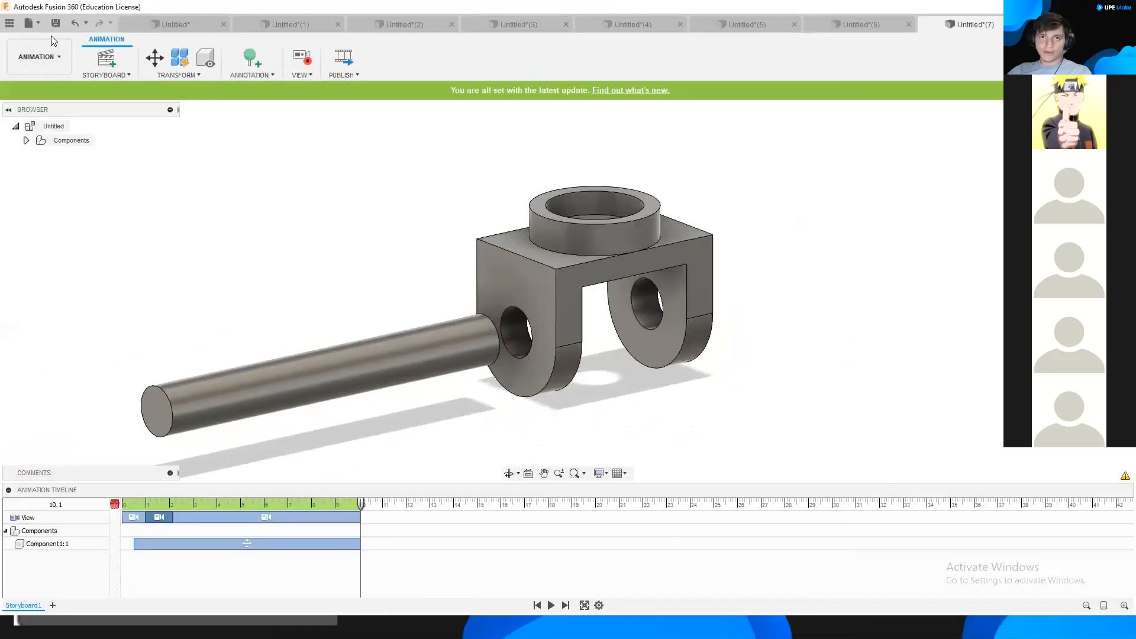
click(10, 24)
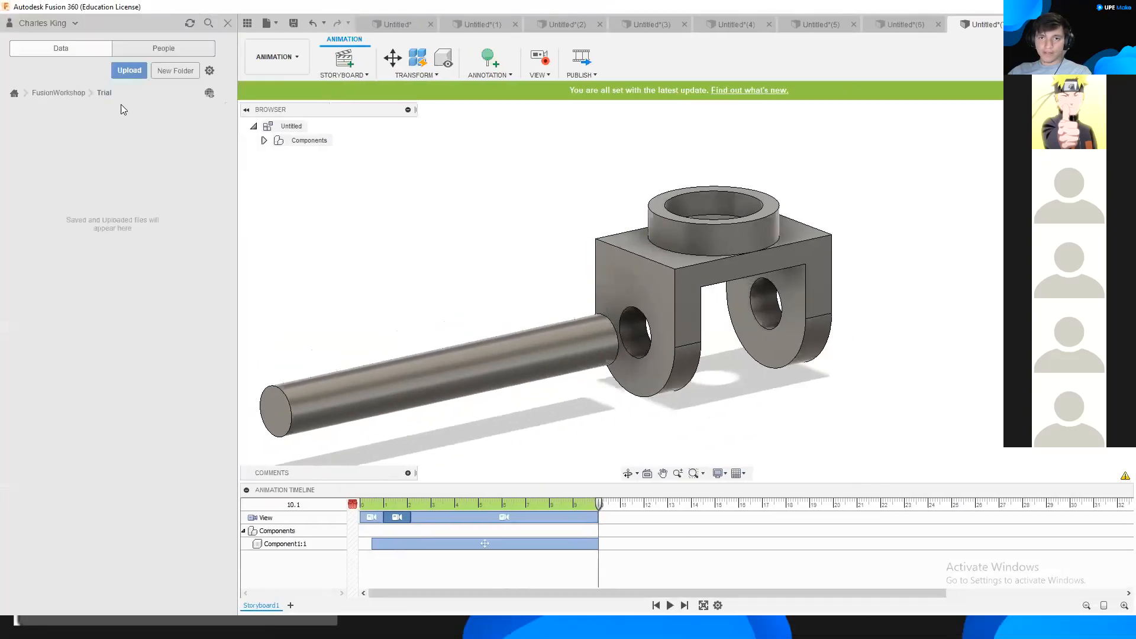
click(15, 93)
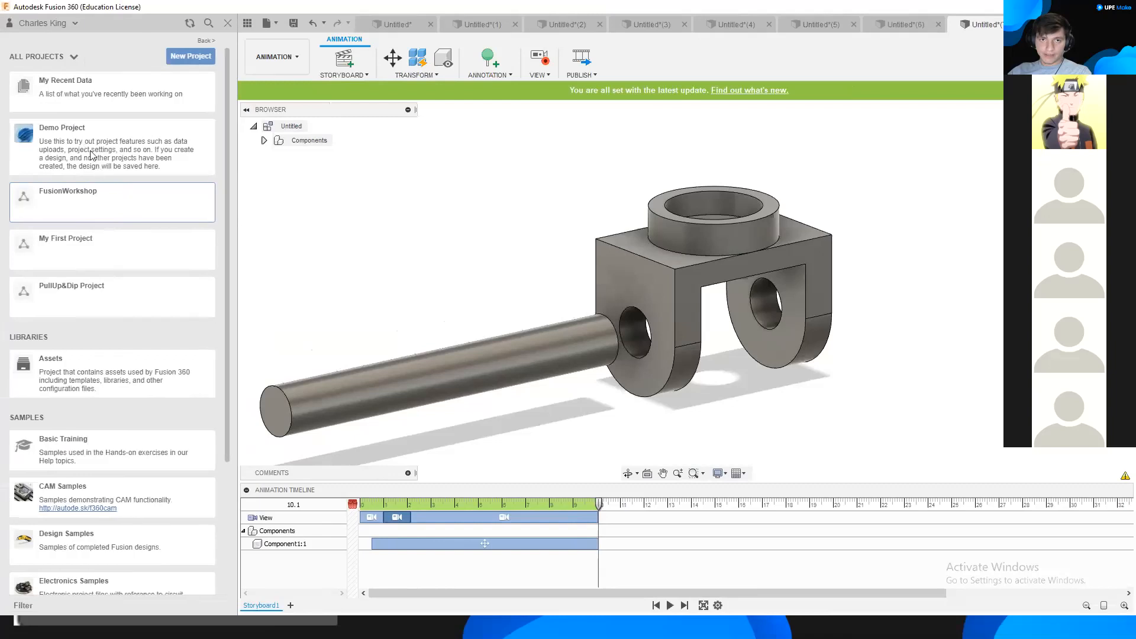
scroll(101, 384, down, 5)
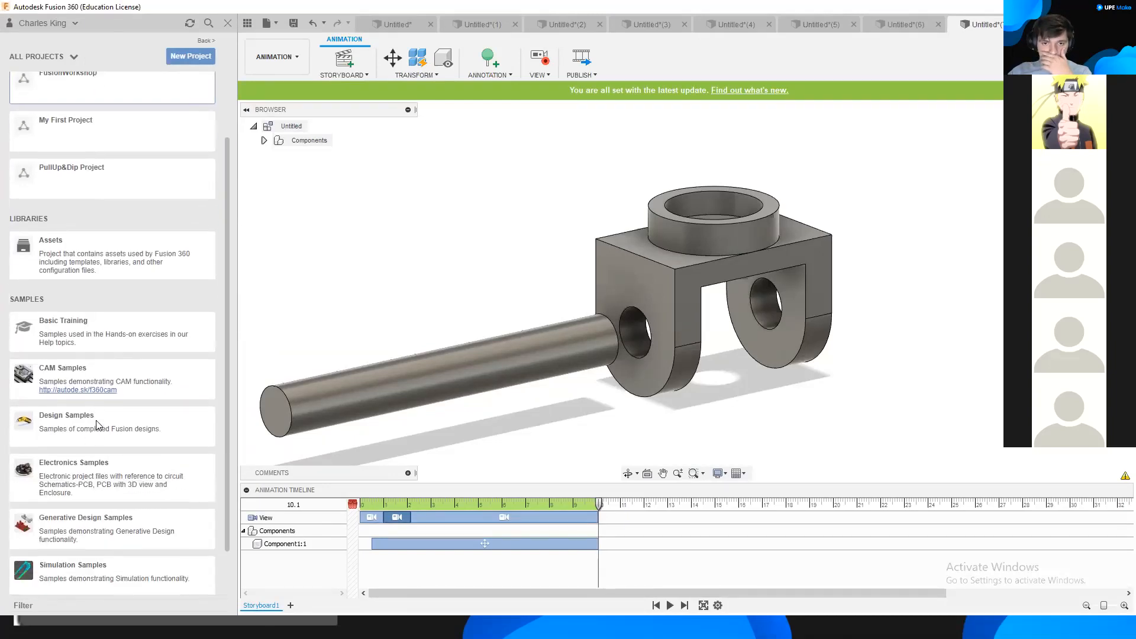
scroll(115, 411, up, 5)
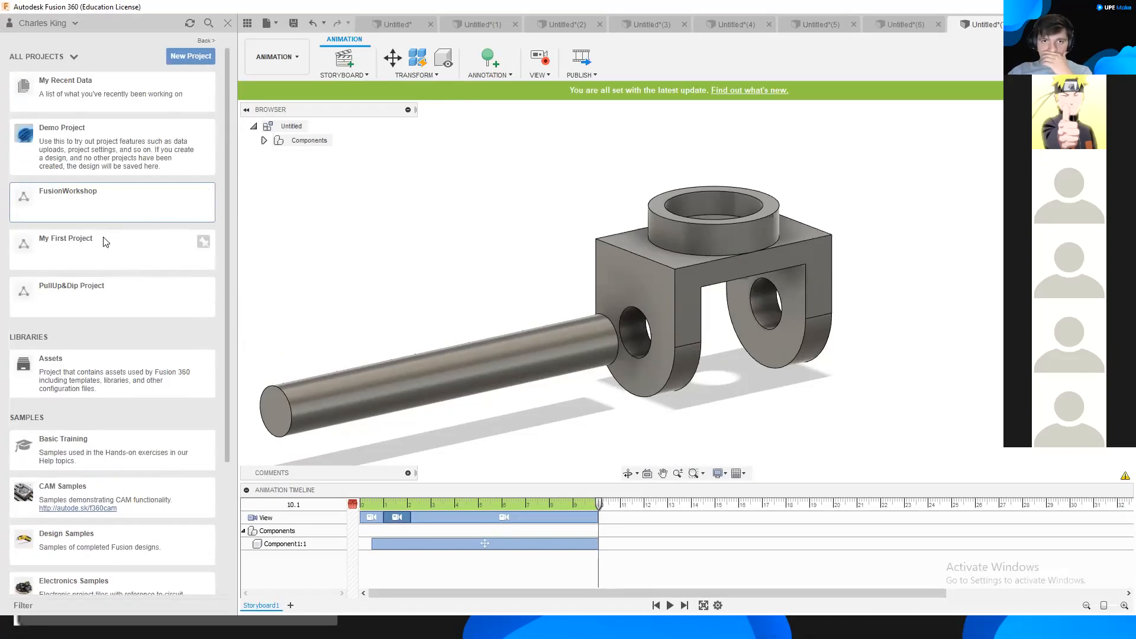
click(91, 255)
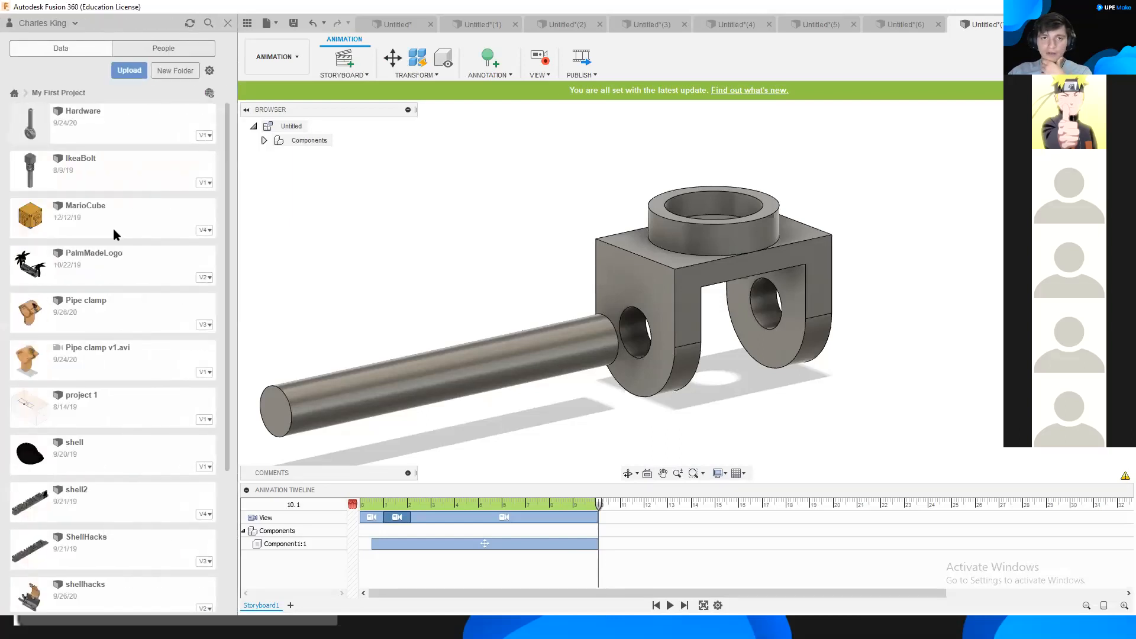
scroll(116, 297, down, 1)
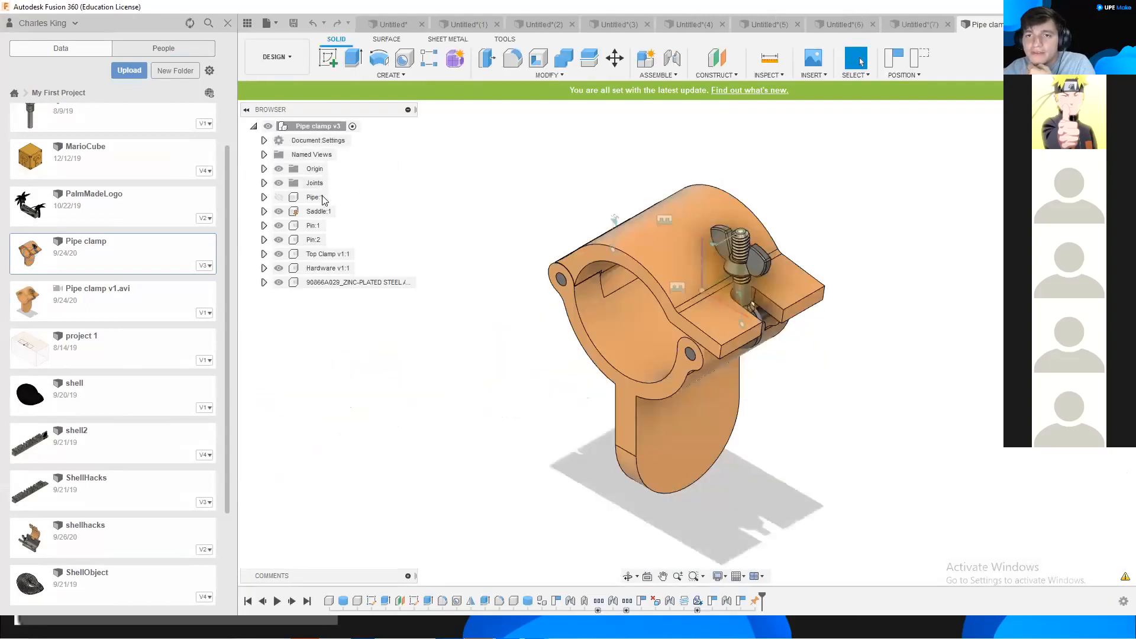
Step: Switch the pipe clamp to the Animation workspace and play its storyboard from time zero
click(270, 61)
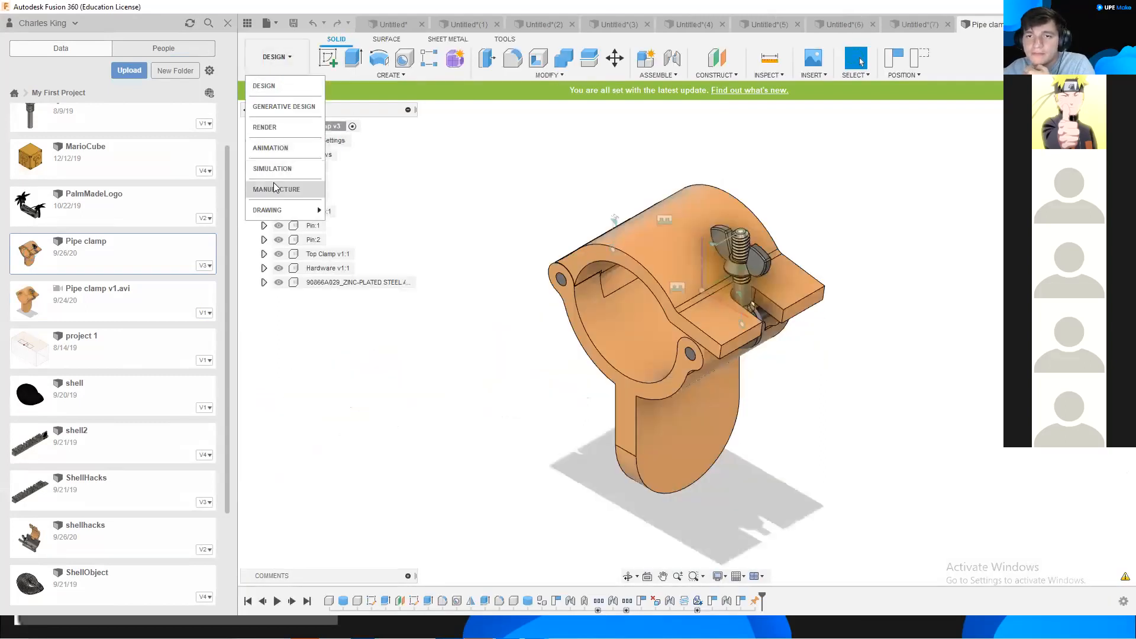
click(283, 147)
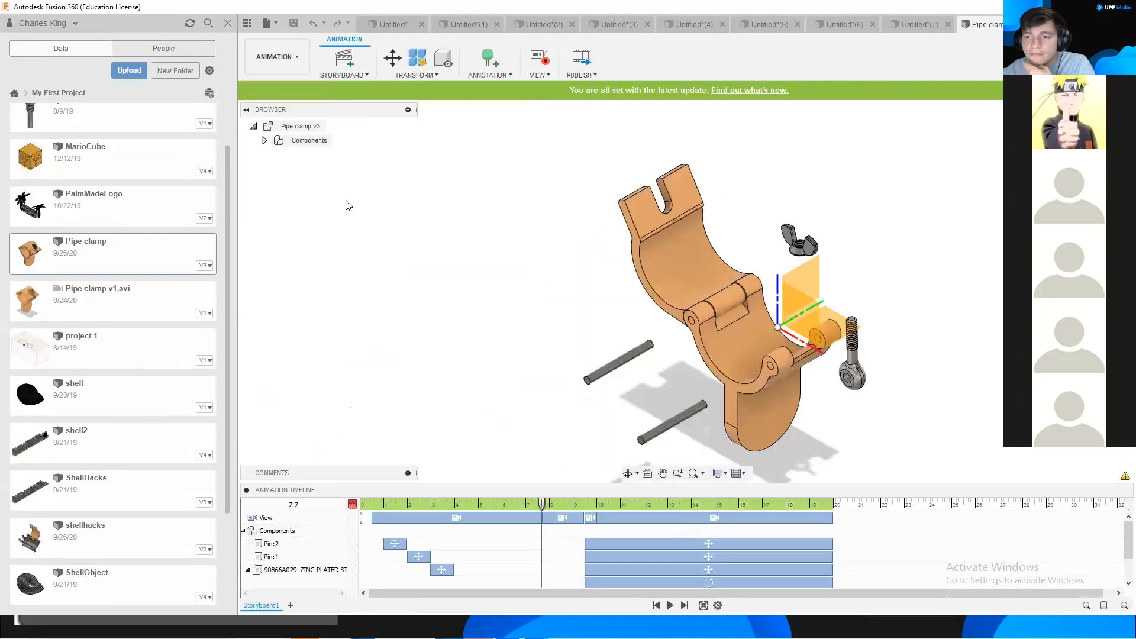
click(350, 547)
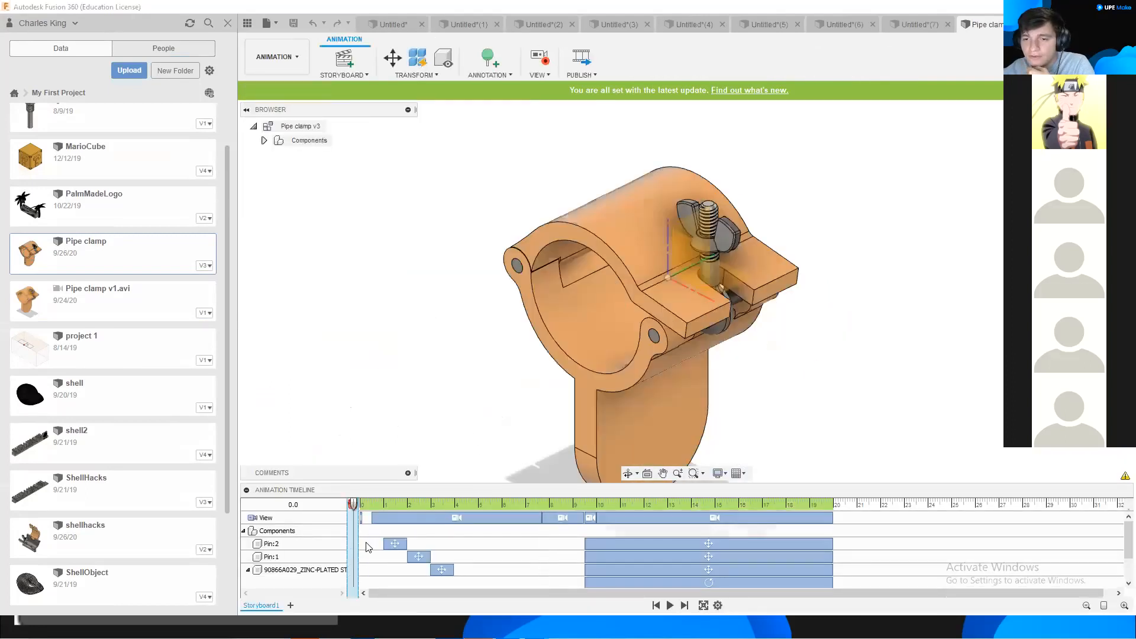
click(670, 606)
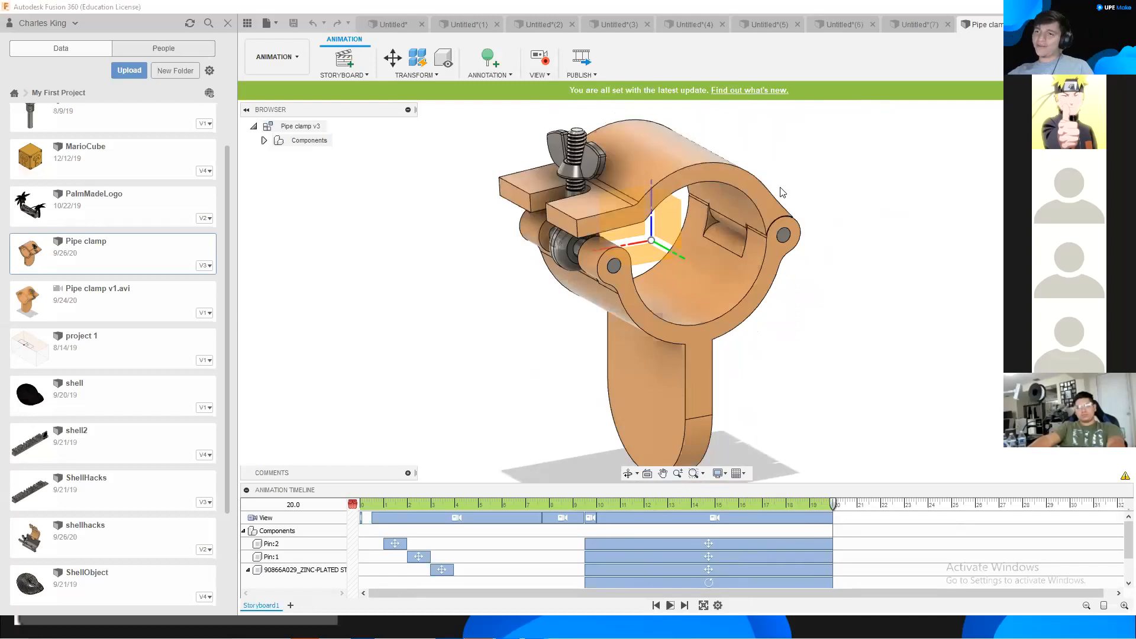
click(910, 26)
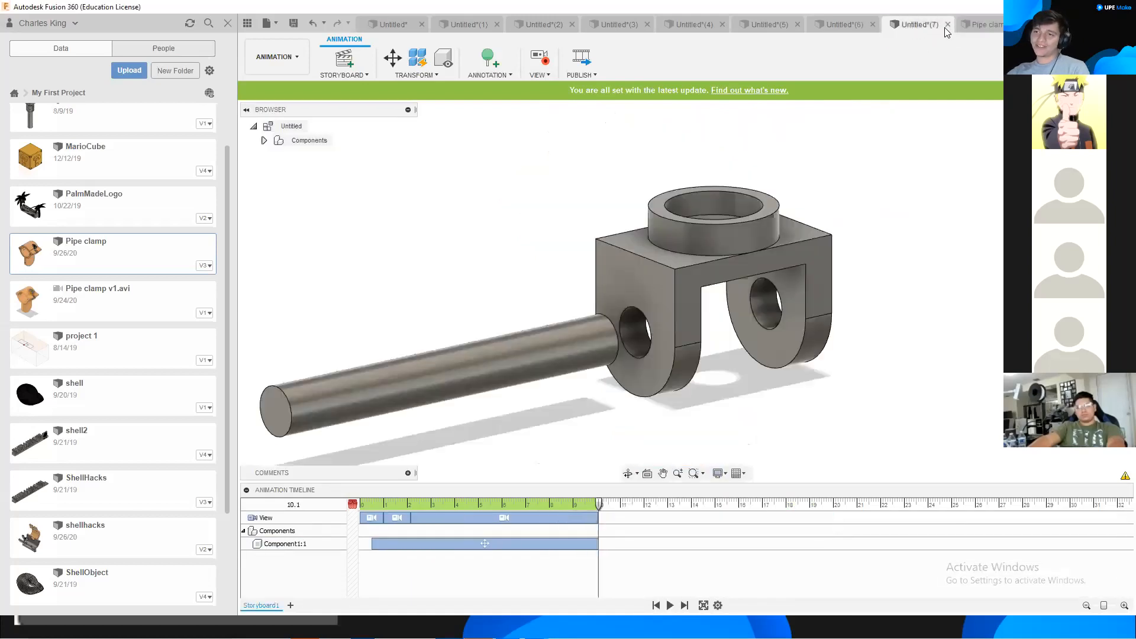
click(981, 24)
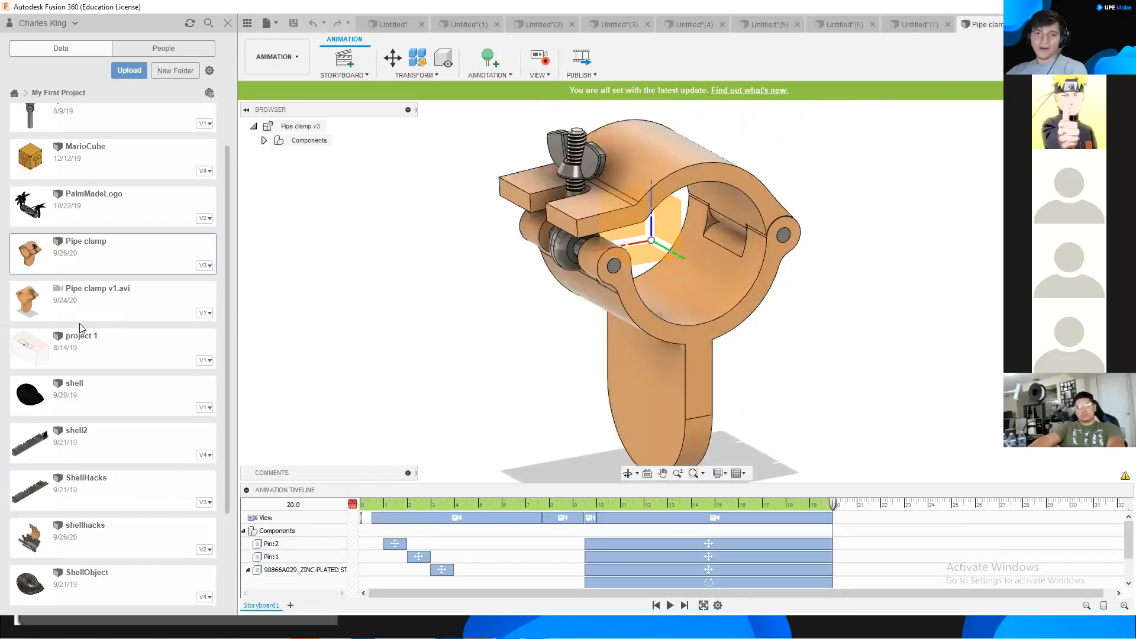
Step: Open the MarioCube design and examine the cube's question-mark faces from several sides
scroll(98, 311, up, 1)
double_click(98, 214)
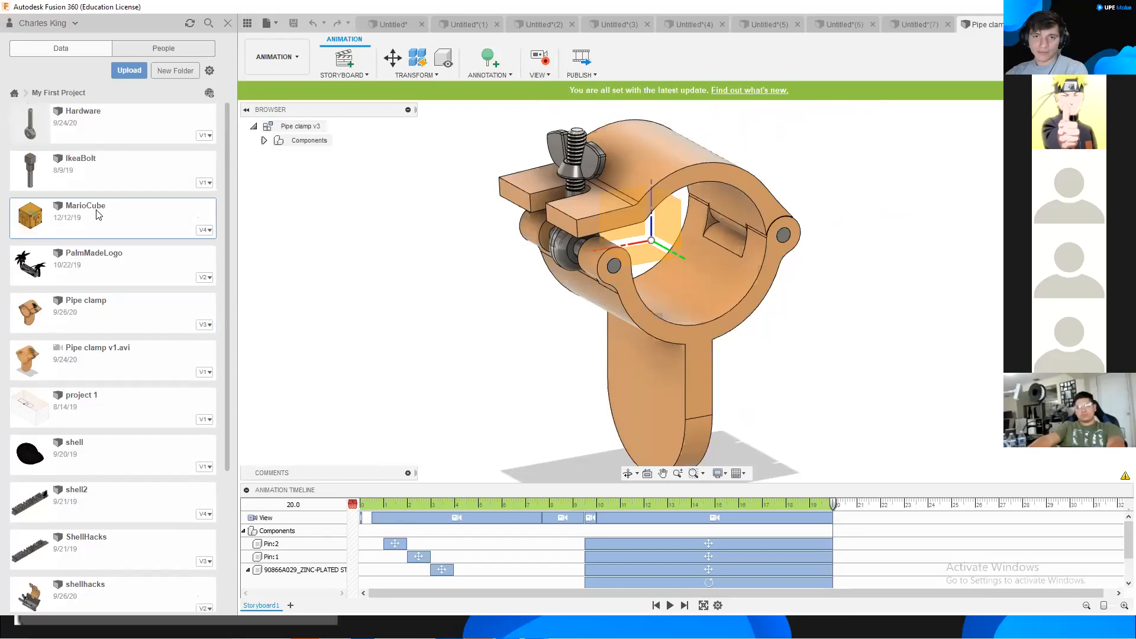
mouse_move(601, 341)
middle_down()
mouse_move(632, 320)
mouse_move(580, 362)
mouse_move(640, 358)
mouse_move(563, 387)
mouse_move(577, 348)
mouse_move(875, 310)
mouse_move(720, 382)
mouse_move(796, 381)
mouse_move(796, 431)
mouse_move(824, 389)
mouse_move(819, 408)
mouse_move(701, 372)
mouse_move(767, 338)
mouse_move(775, 381)
mouse_move(750, 426)
middle_up()
scroll(709, 344, down, 3)
scroll(709, 344, up, 8)
scroll(740, 426, down, 4)
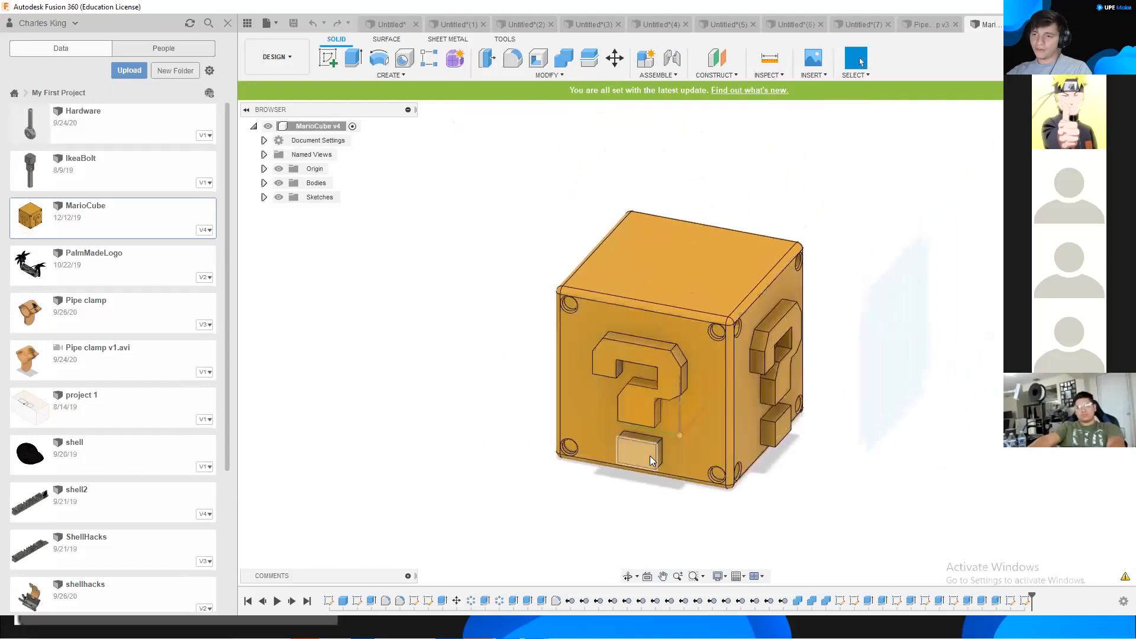
shift+middle_drag(799, 403, 622, 277)
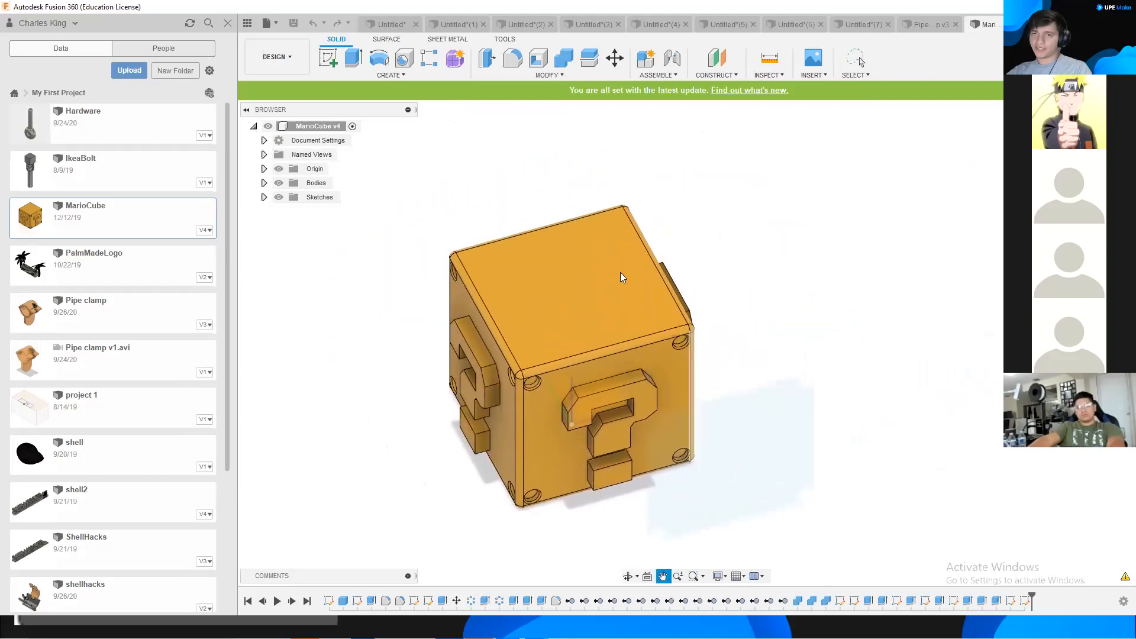
Step: Look up the Pattern commands available for repeating the cube's features
click(423, 66)
click(416, 74)
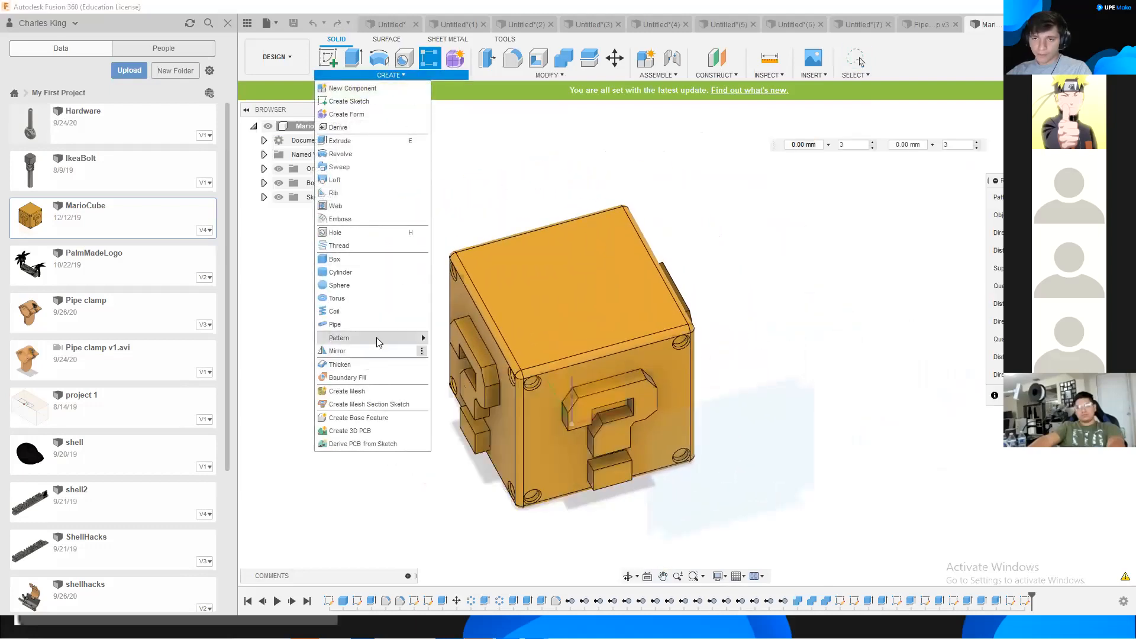
mouse_move(379, 338)
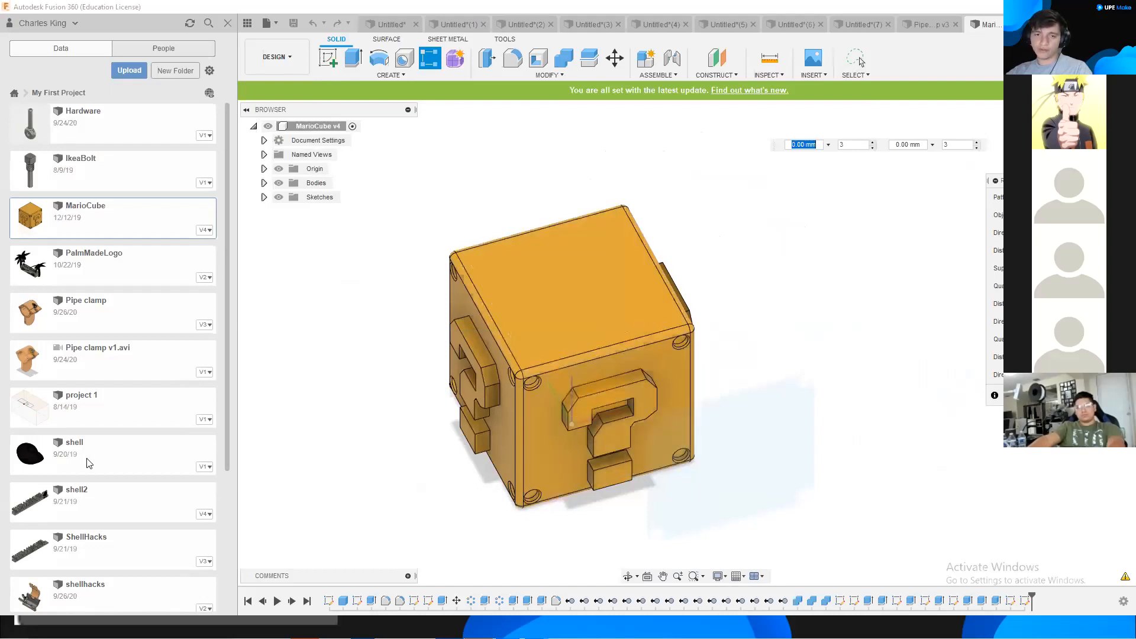
Step: Open the shell2 design and examine the extruded SHELLHACKS lettering from the front
scroll(105, 468, down, 2)
double_click(106, 452)
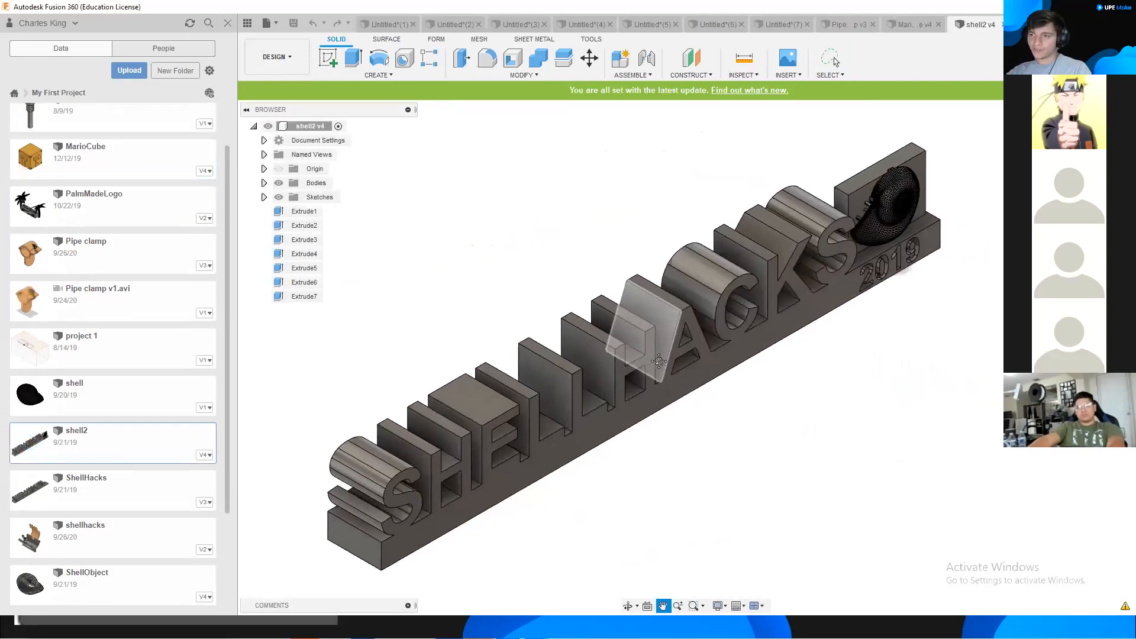
shift+middle_drag(629, 327, 615, 371)
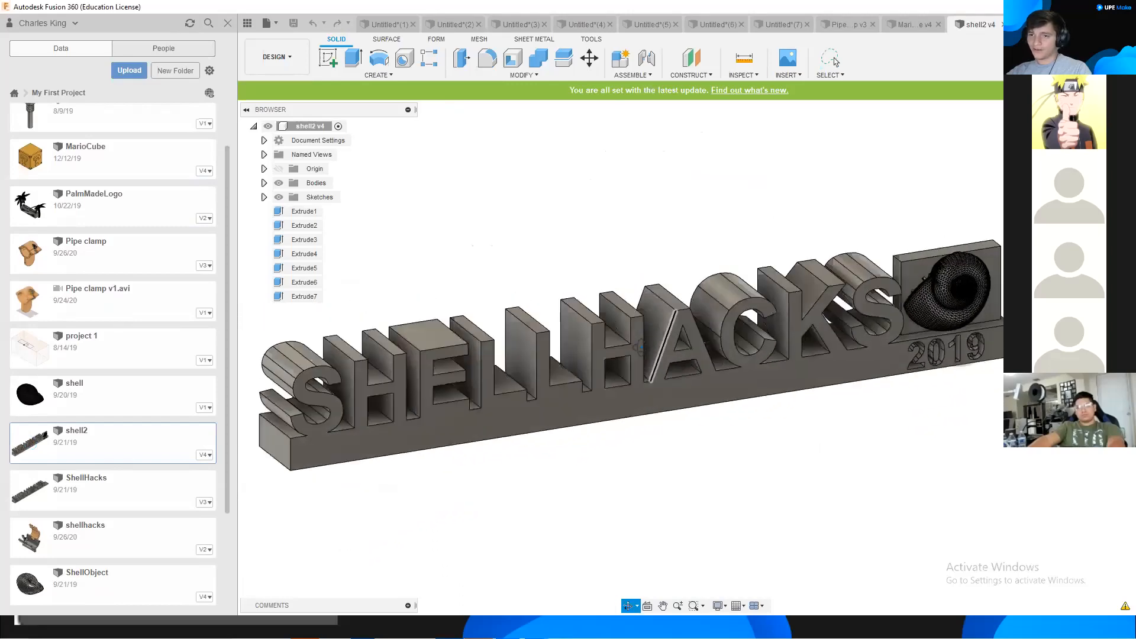
middle_drag(674, 416, 774, 444)
scroll(136, 415, up, 3)
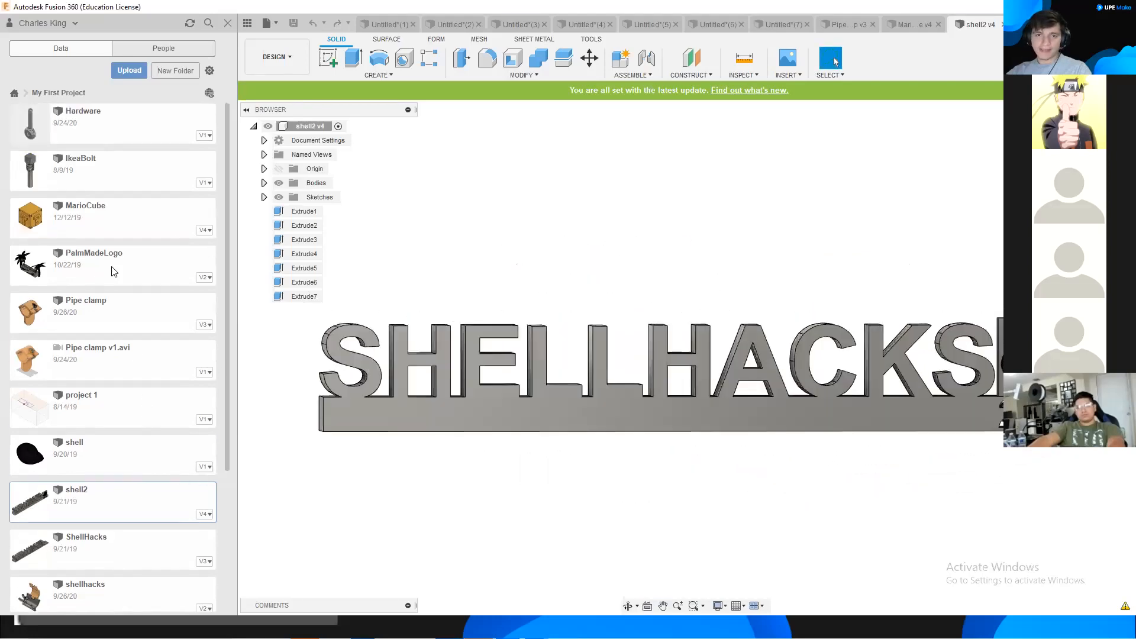
Step: Open the PalmMadeLogo design and examine its palm trees, lettering and scissors from several angles
double_click(118, 264)
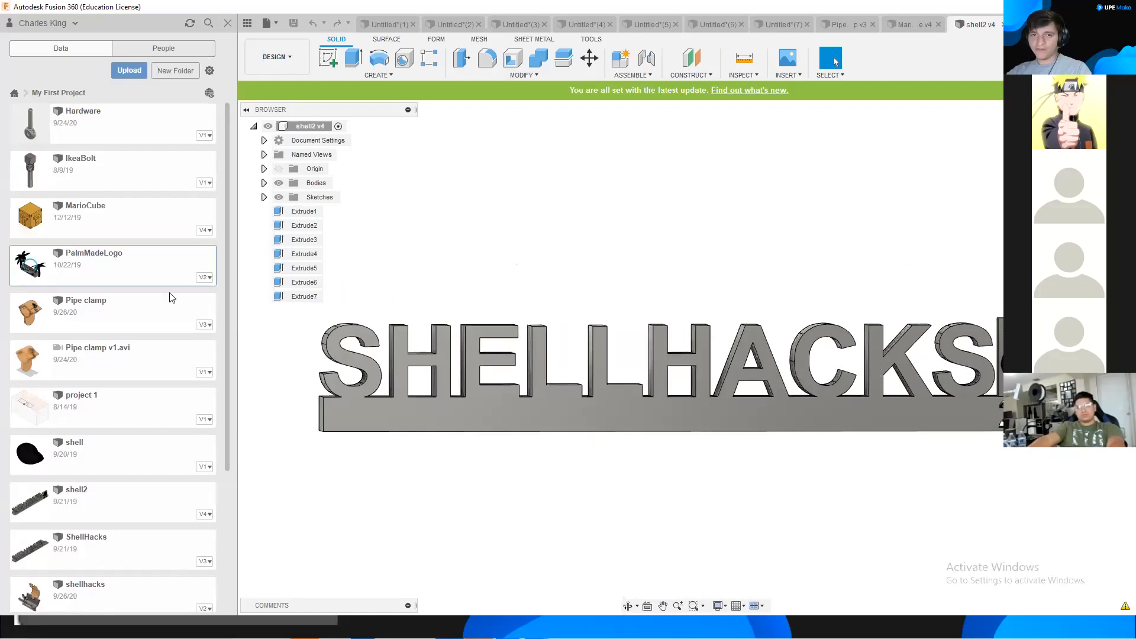
shift+middle_drag(711, 346, 734, 331)
shift+middle_drag(670, 303, 604, 391)
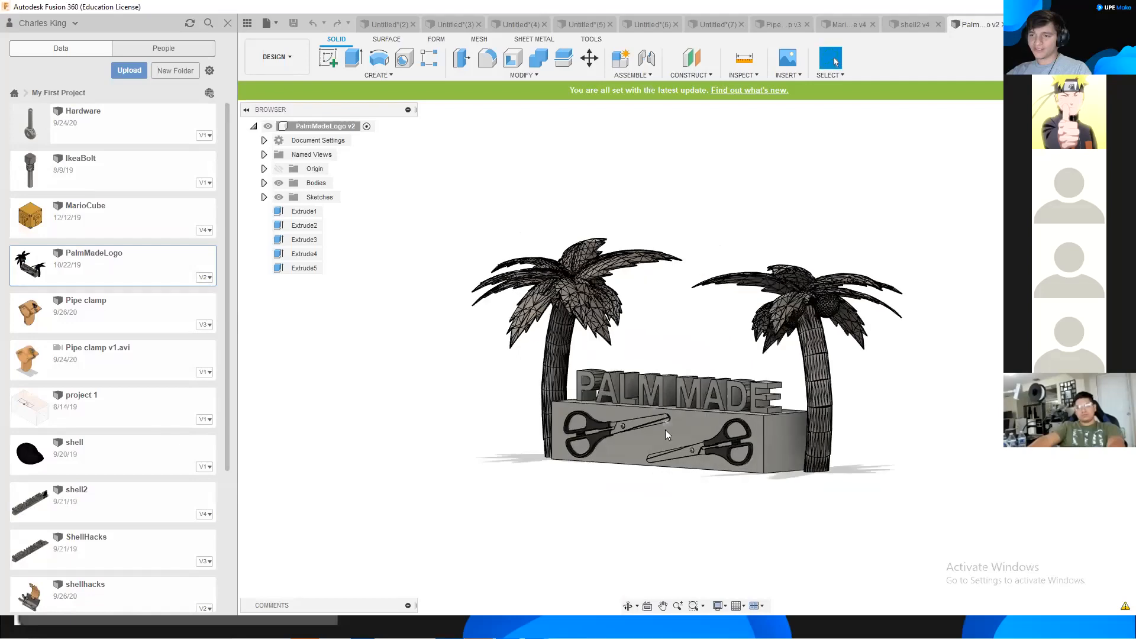
shift+middle_drag(727, 412, 825, 437)
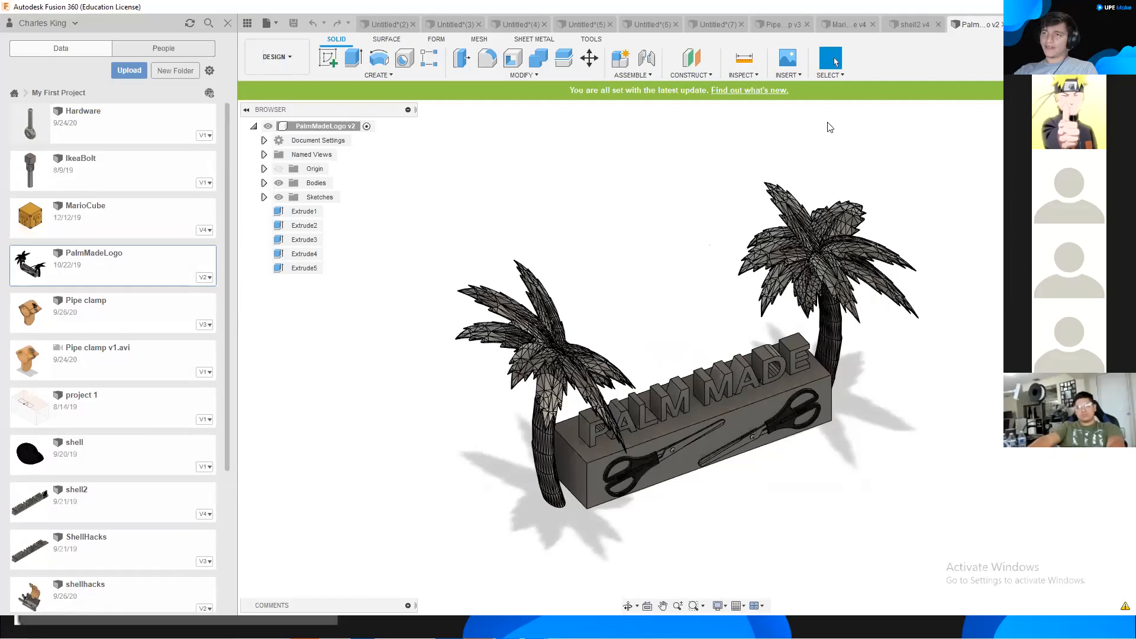
Step: Look through the Insert commands, including Insert Mesh, Insert SVG and Insert McMaster-Carr Component
click(791, 74)
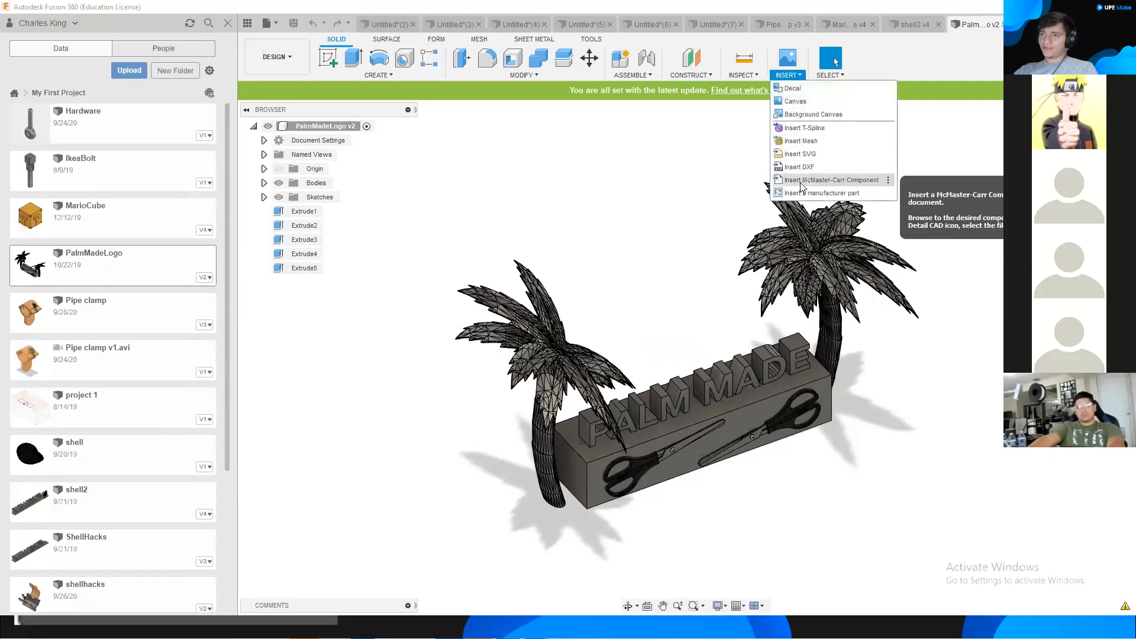
click(626, 232)
click(787, 75)
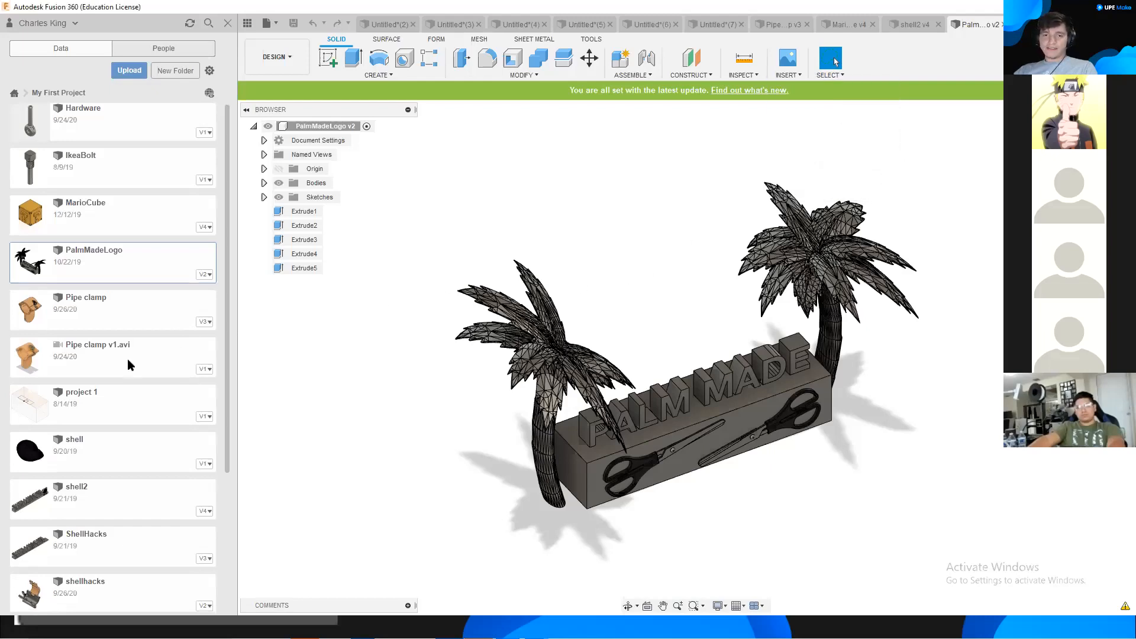
scroll(126, 358, down, 4)
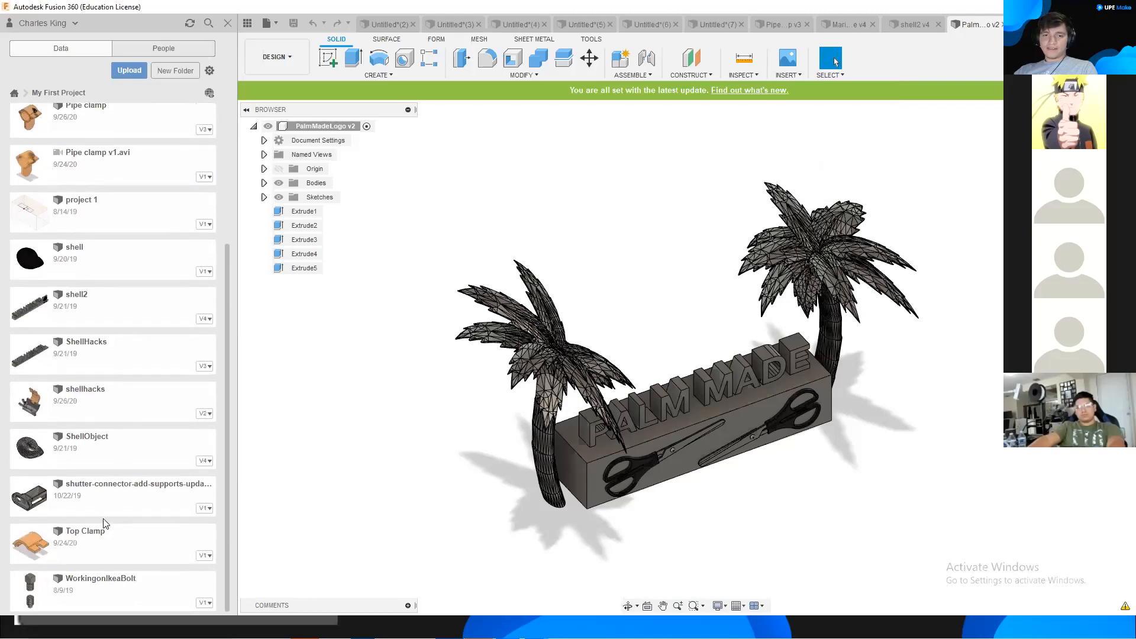
scroll(112, 278, up, 4)
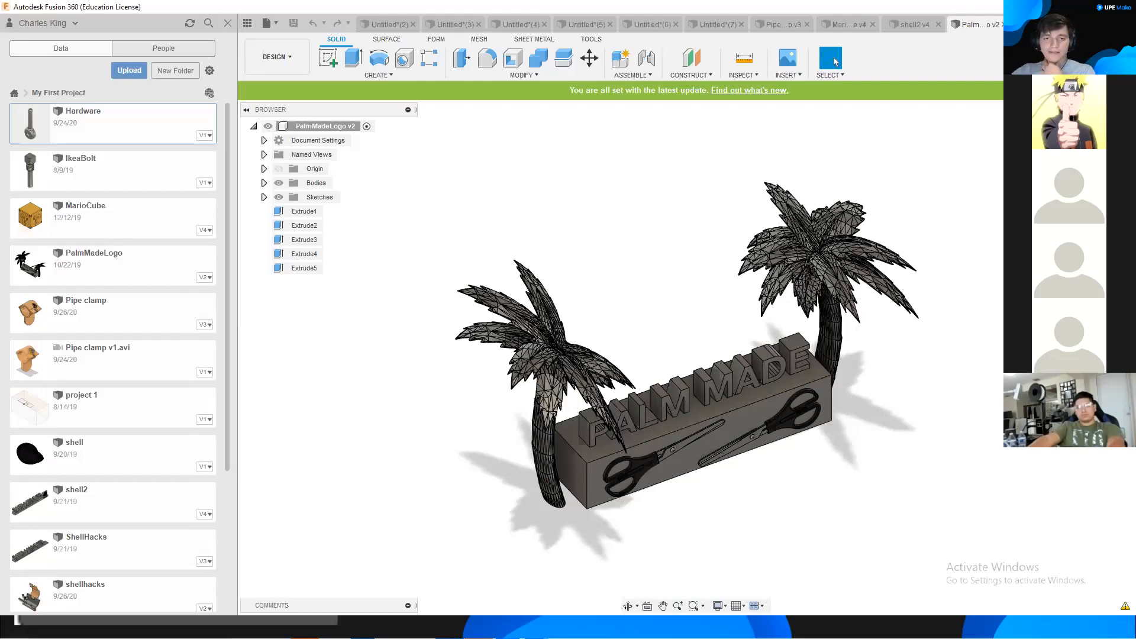
scroll(132, 329, down, 5)
scroll(132, 329, up, 5)
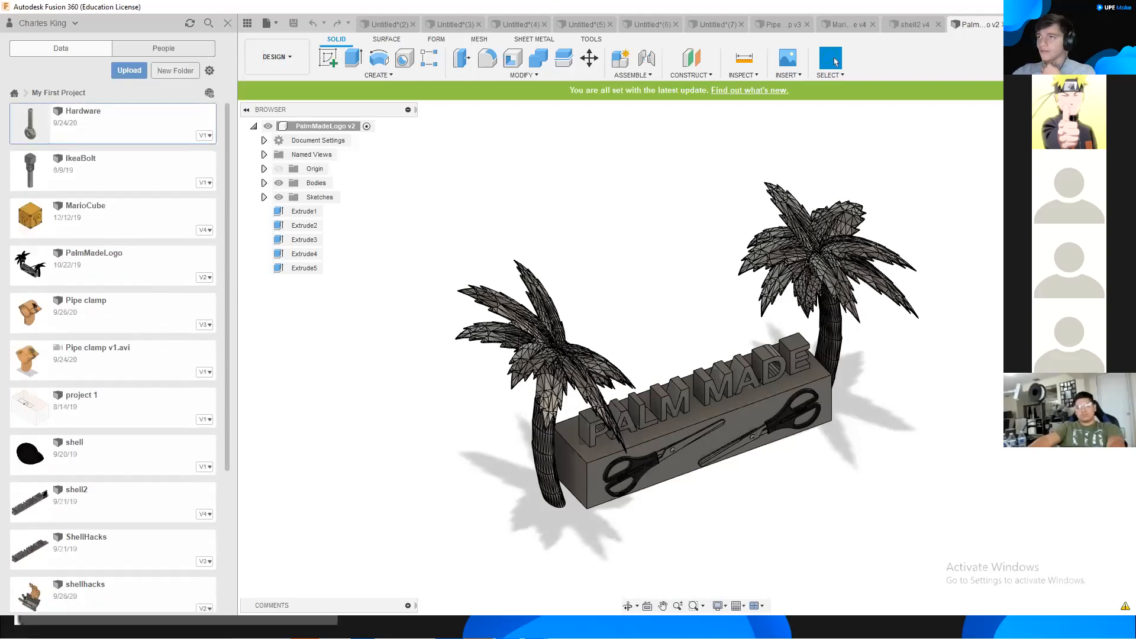
click(1095, 7)
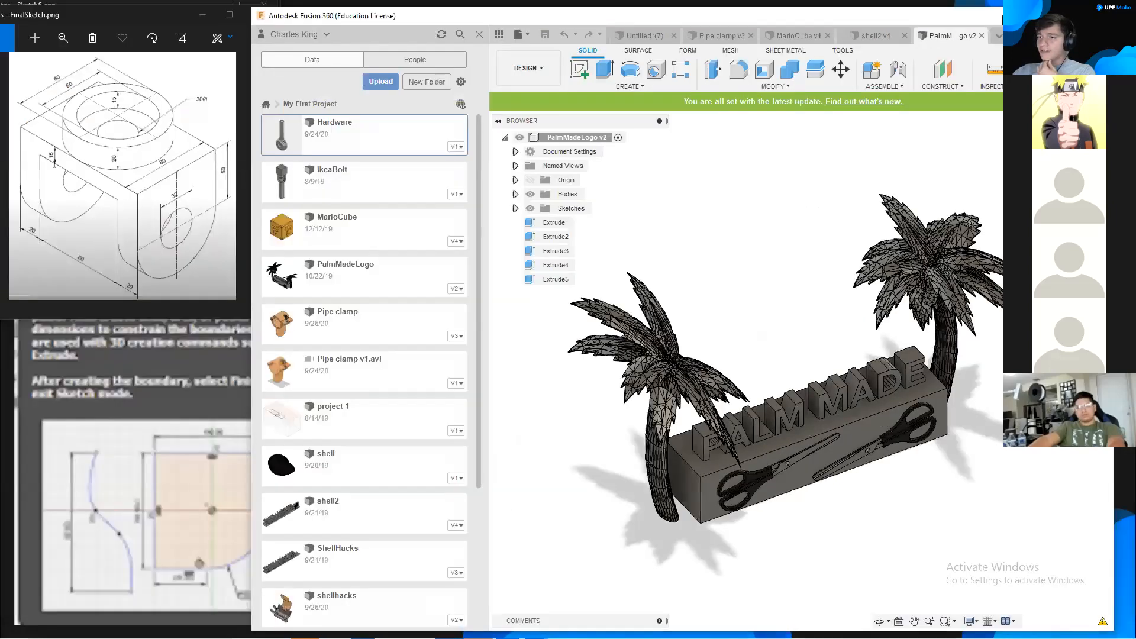
drag(1003, 16, 978, 18)
click(1054, 19)
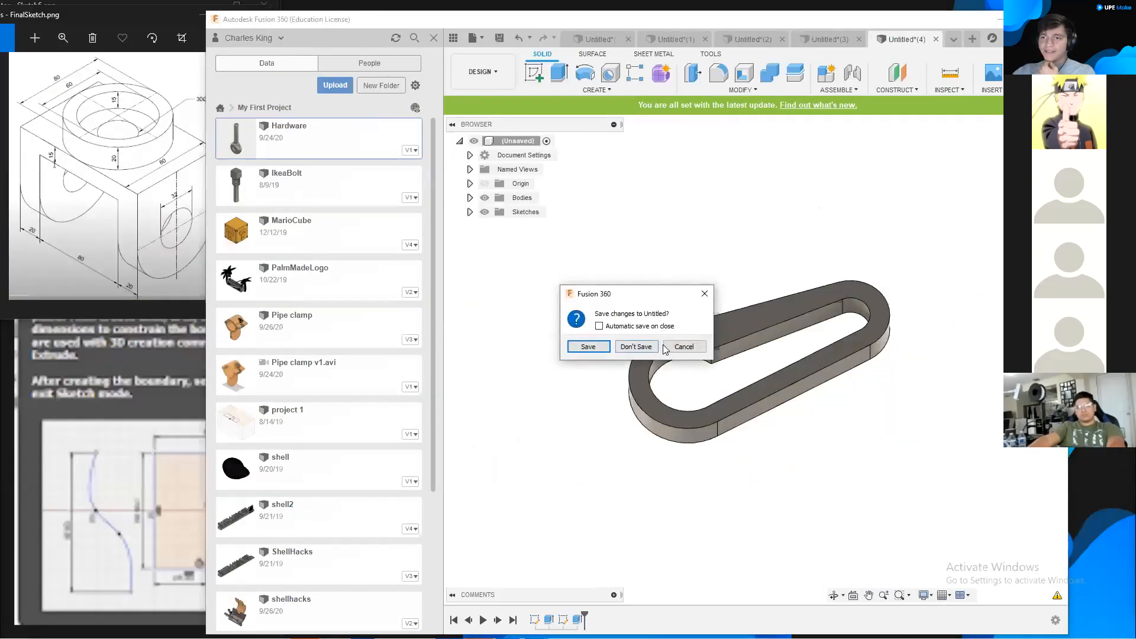
click(667, 347)
Step: Switch to the Fusion 360 Workshop slides and advance to the 3D Pen and Printing slide
key(alt+Tab)
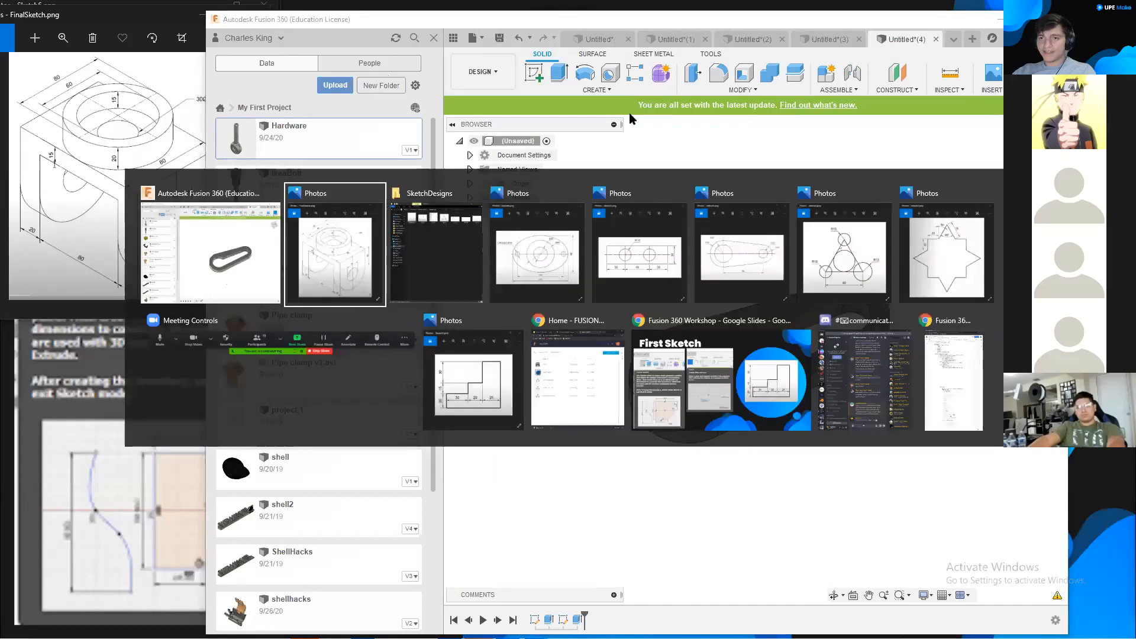
click(720, 380)
key(Right)
key(Right)
key(Right)
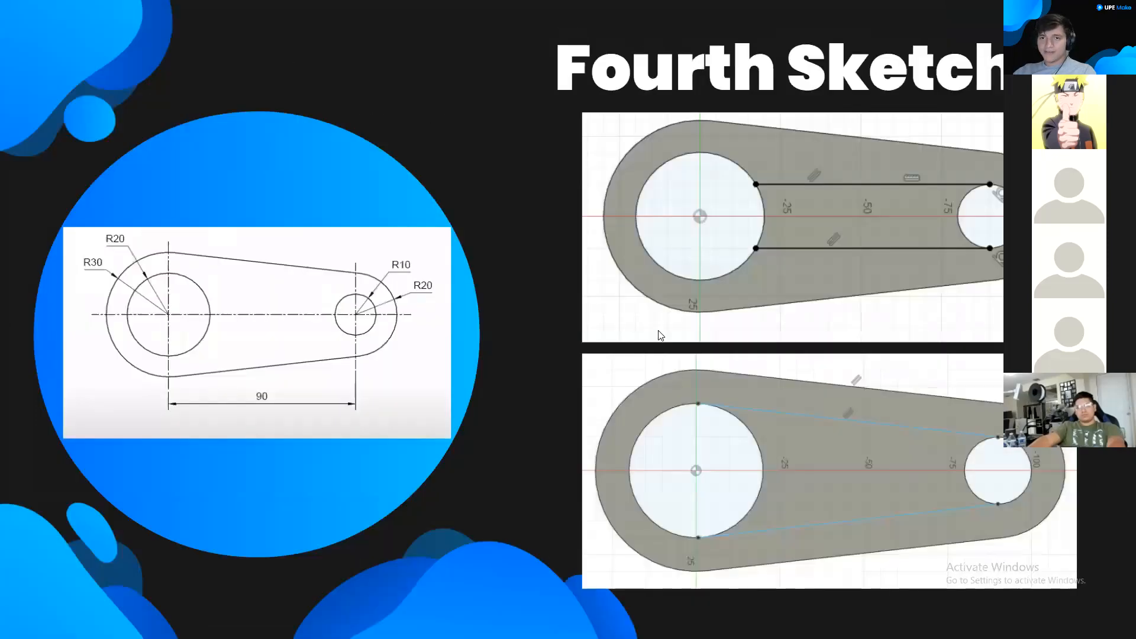
key(Right)
key(Right)
key(Right)
key(Left)
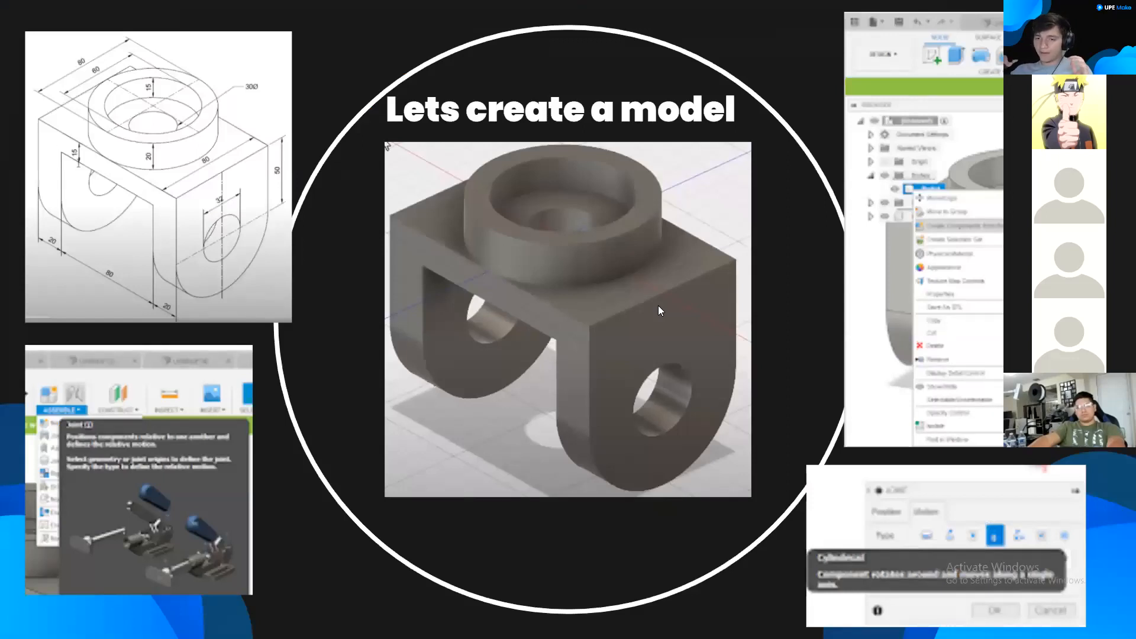
key(Right)
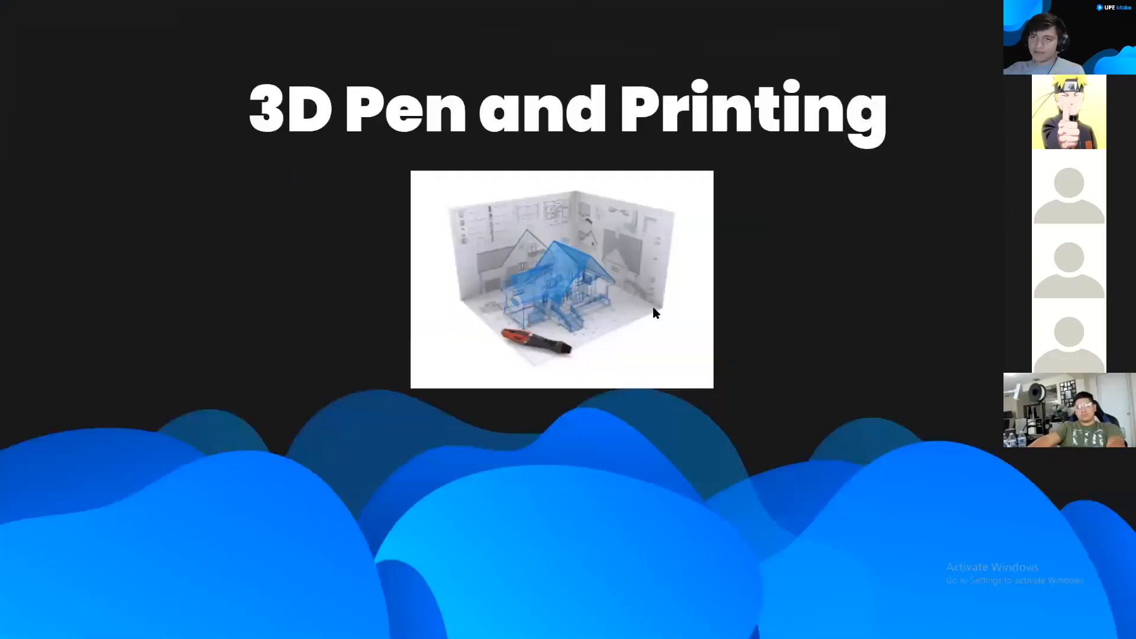